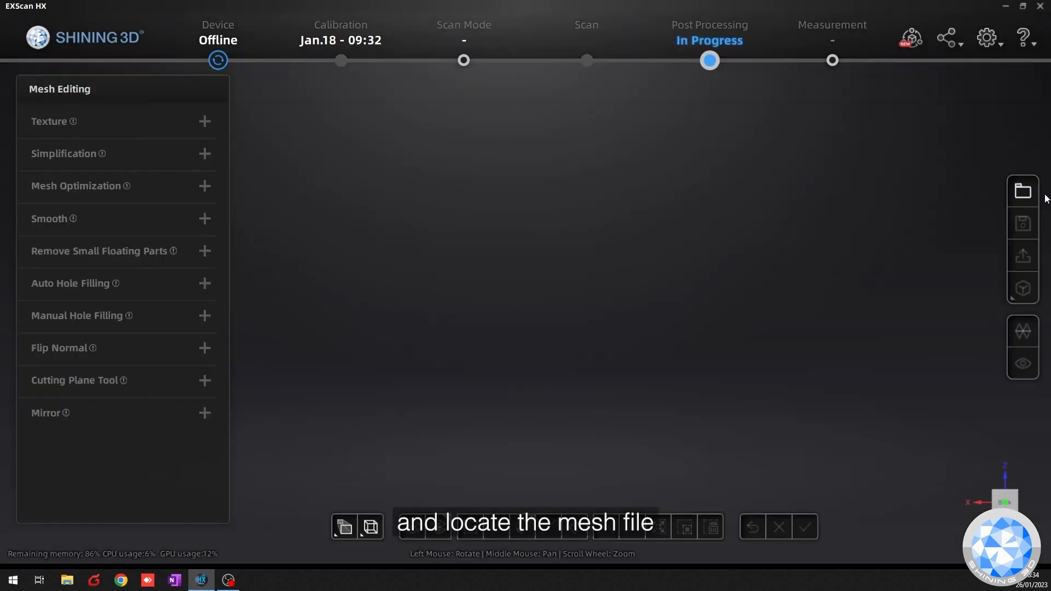
Open the mesh file Mahlwerk_01MitSpray.stl from the Millwork folder for post processing.
left_click(1022, 191)
left_click(423, 259)
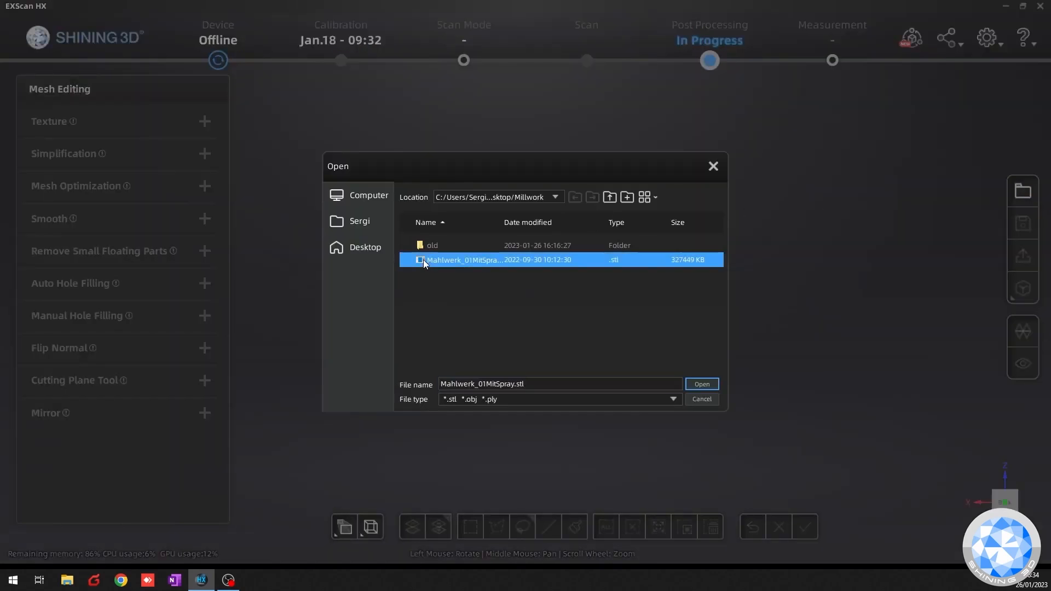
left_click(691, 383)
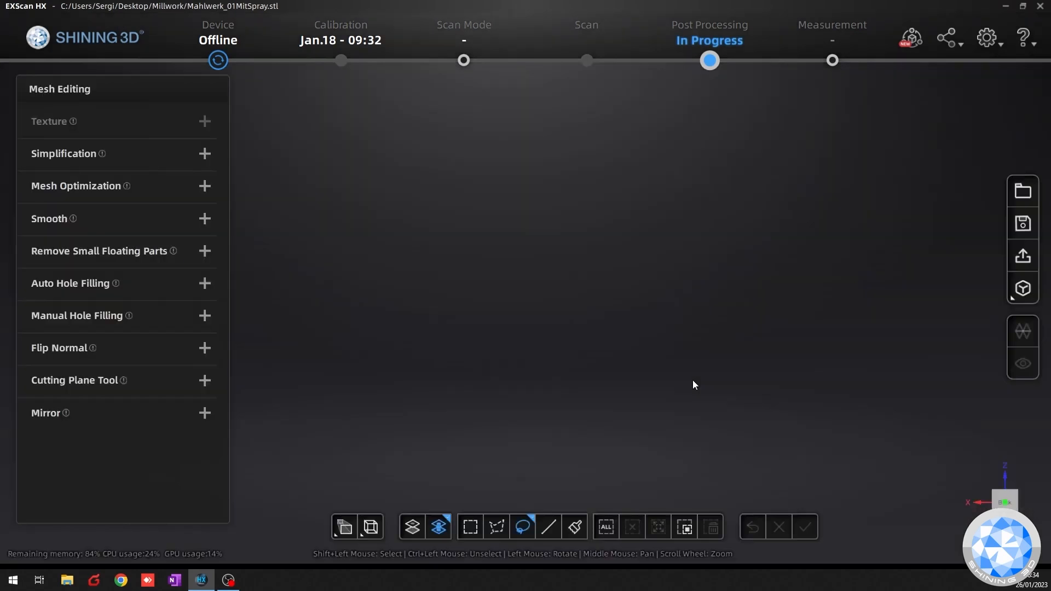
Run Mesh Optimization on the auger mesh at a value of 100, inspect the curved regions up close, and confirm it.
left_click_drag(583, 265, 919, 370)
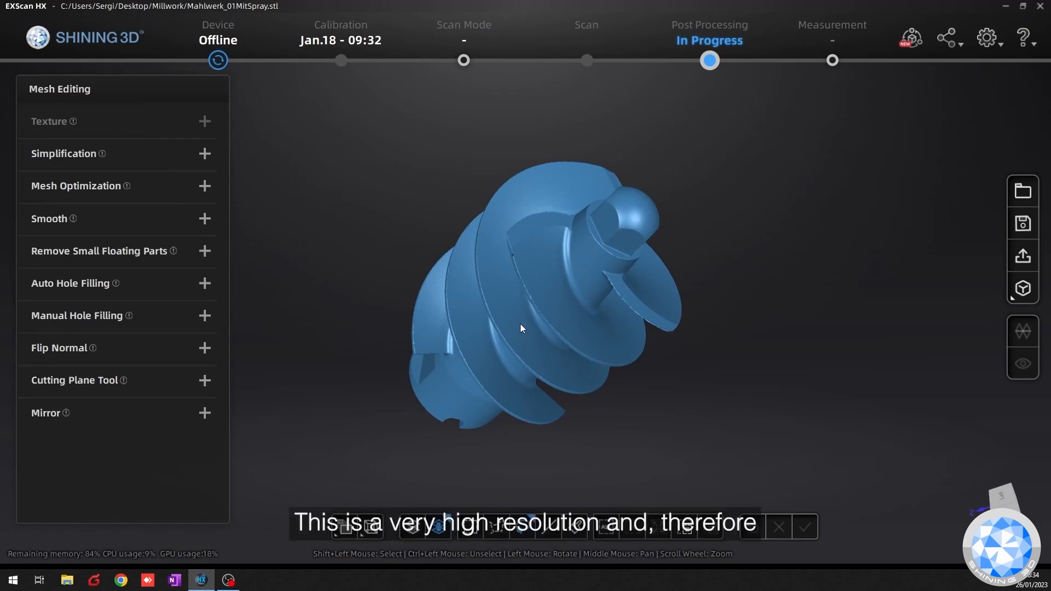
left_click_drag(553, 330, 853, 340)
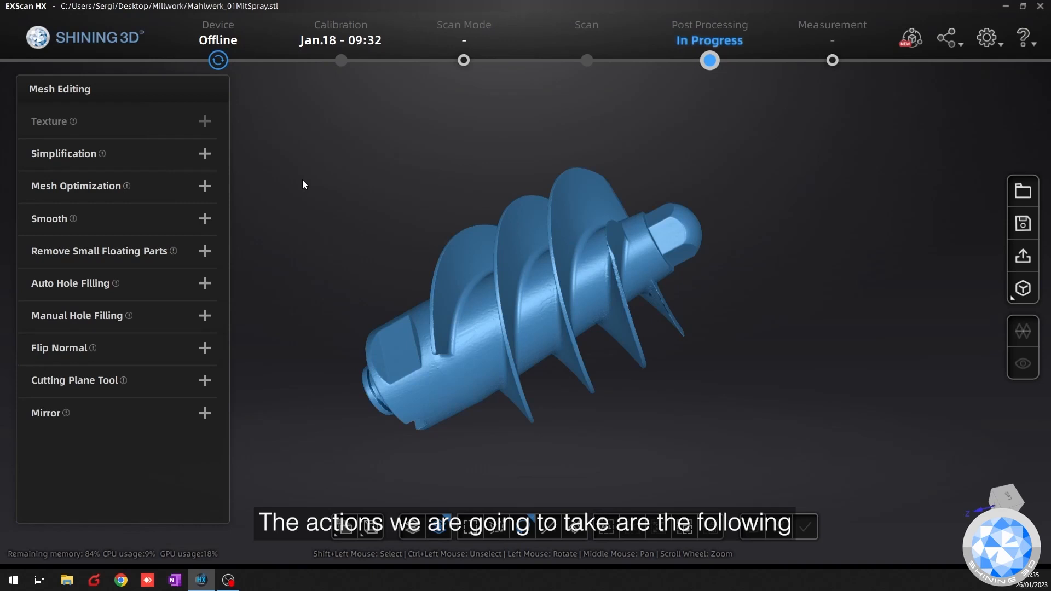
left_click(206, 186)
left_click(149, 216)
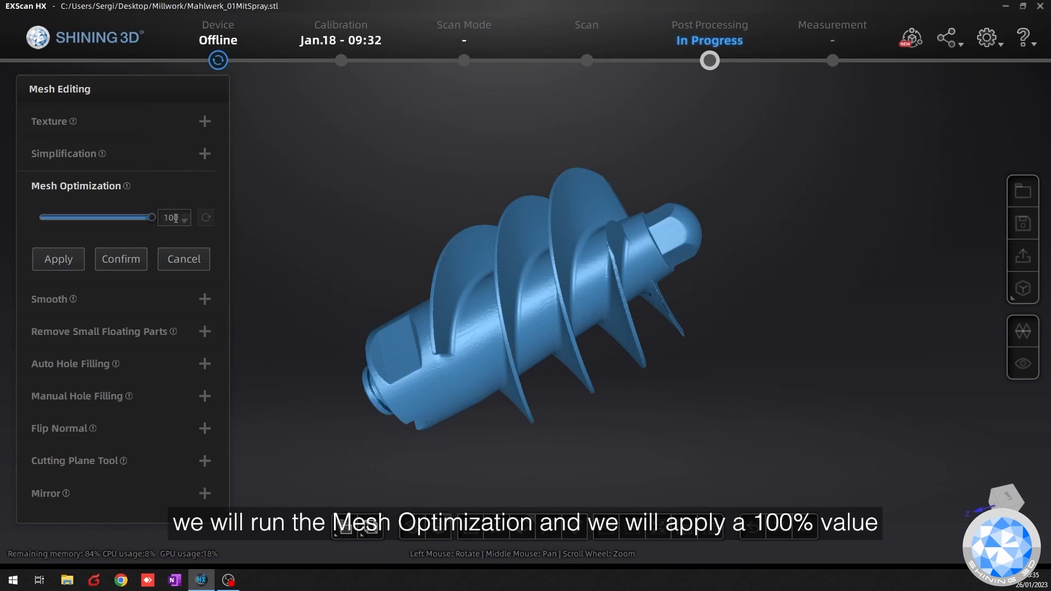
left_click(46, 262)
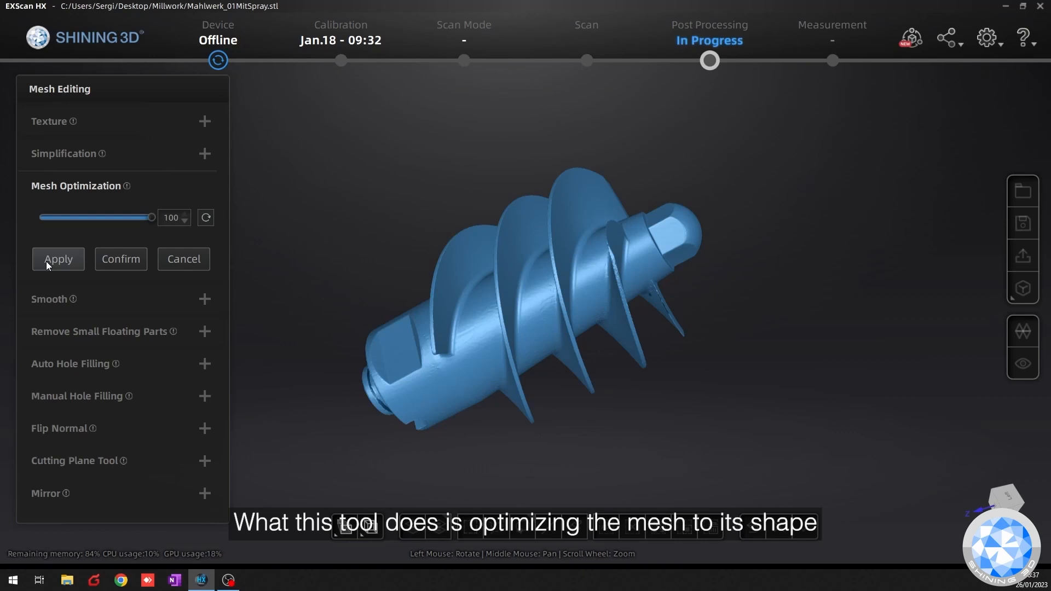
left_click_drag(734, 142, 477, 260)
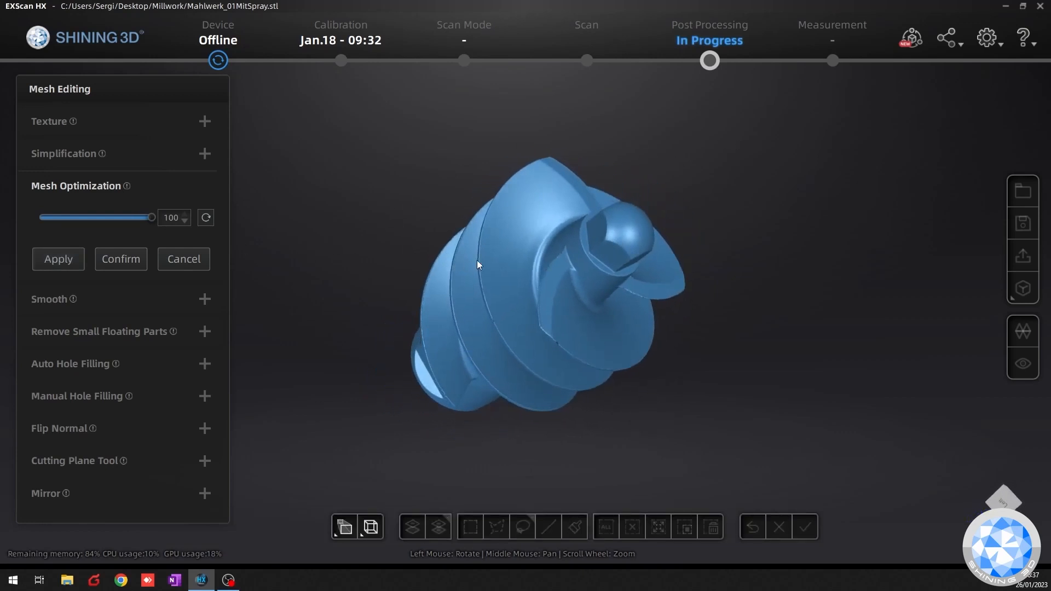
scroll(539, 283, "up", 10)
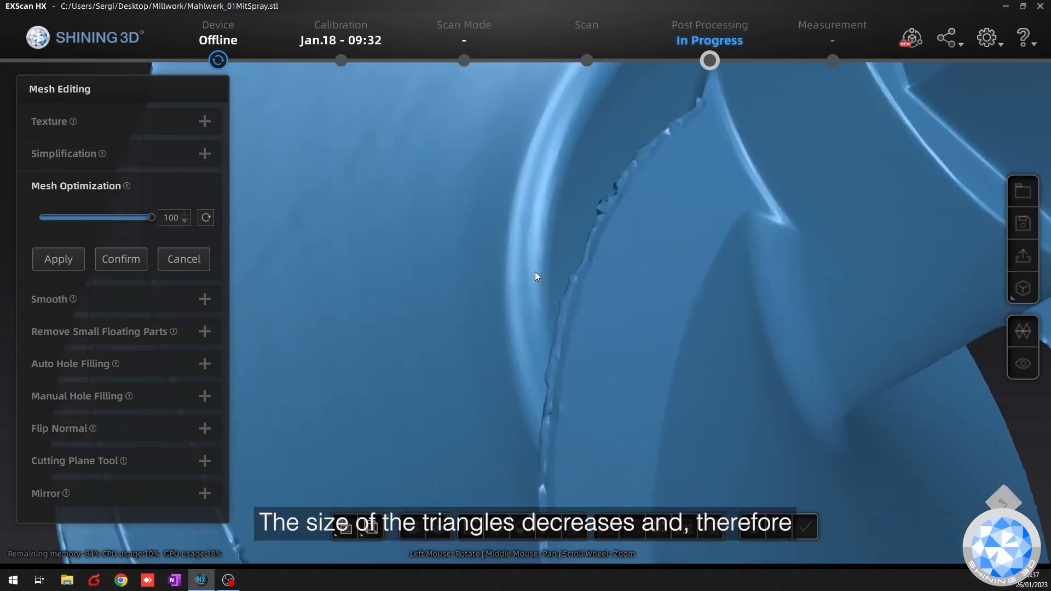
scroll(535, 272, "up", 3)
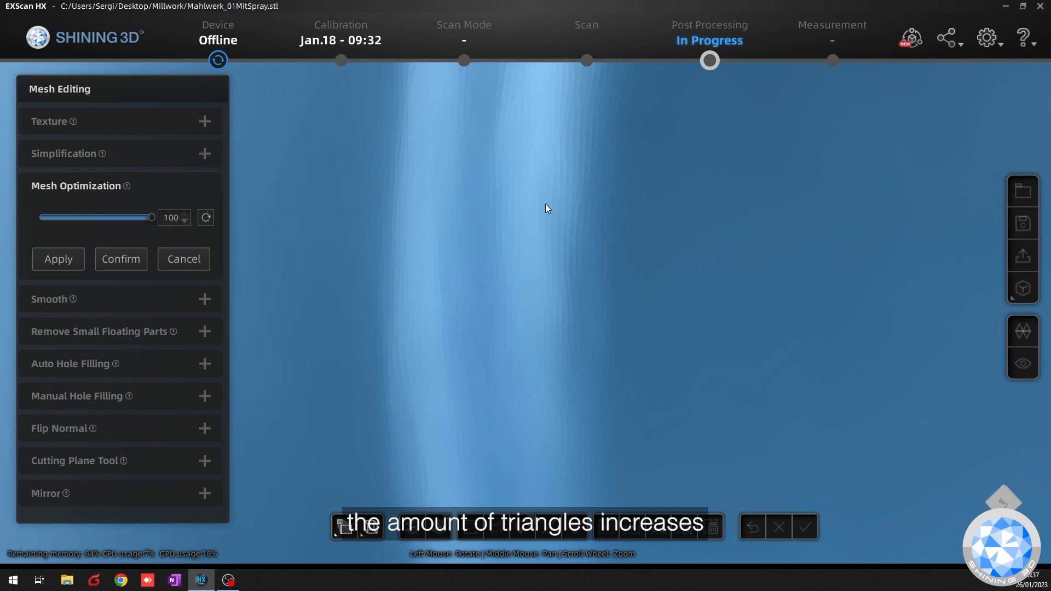
left_click_drag(547, 204, 557, 214)
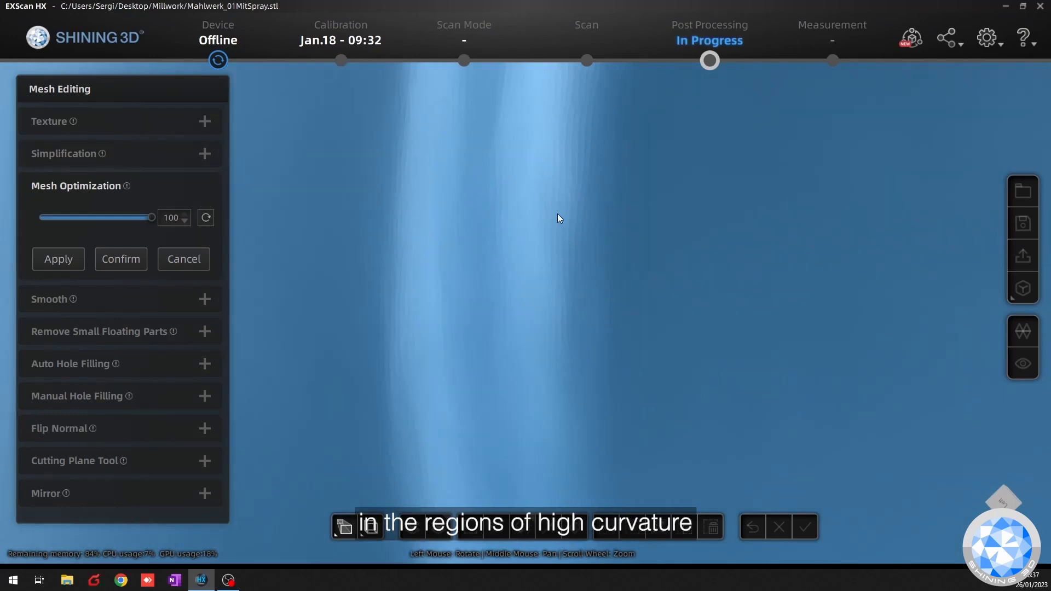
scroll(558, 213, "down", 10)
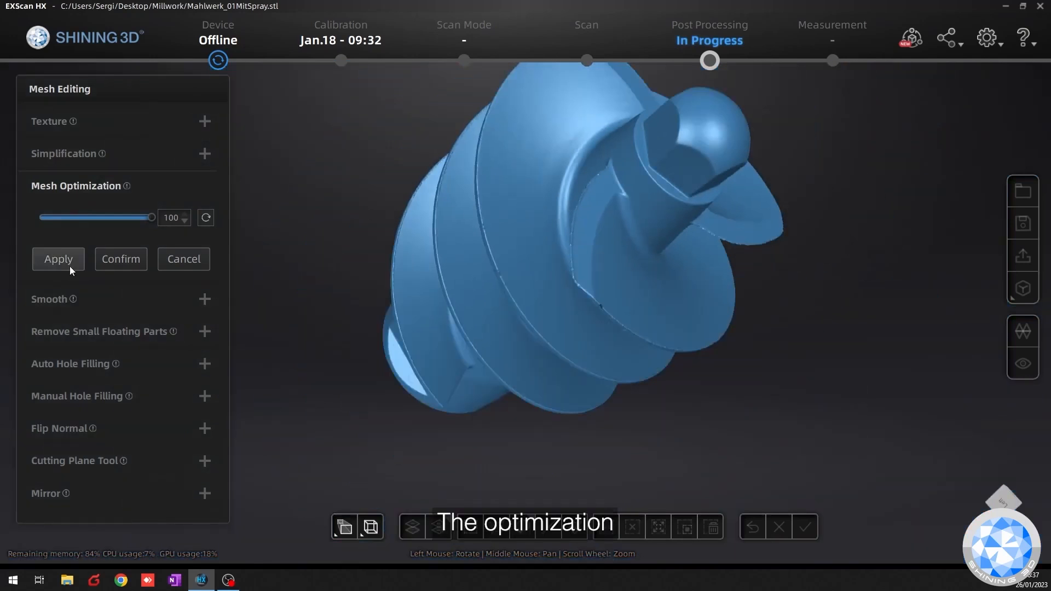
left_click(127, 264)
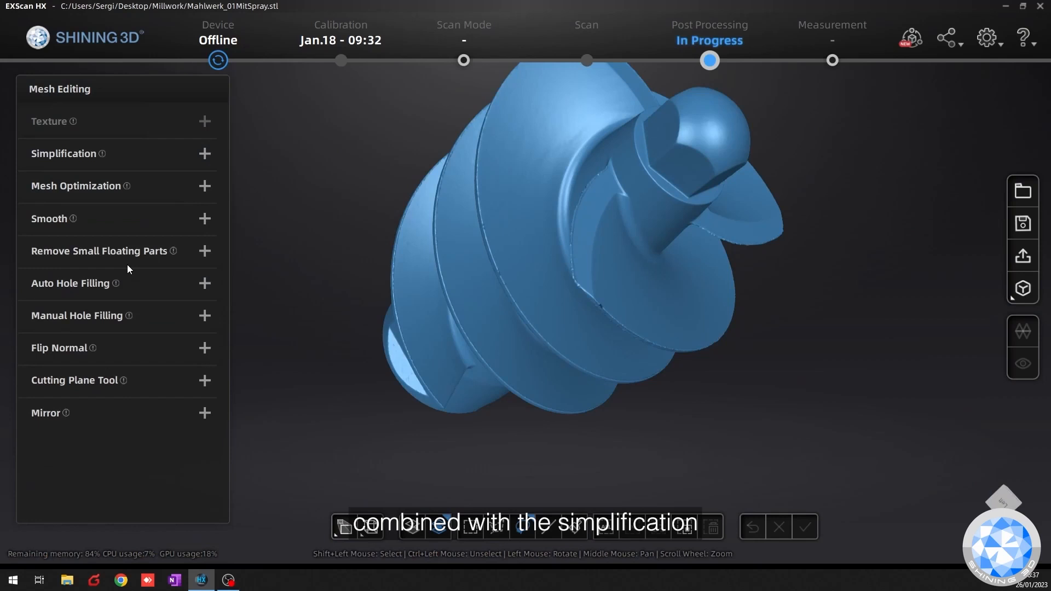
Simplify the optimized mesh with a Simplification value of 97, then apply and confirm it.
left_click(175, 159)
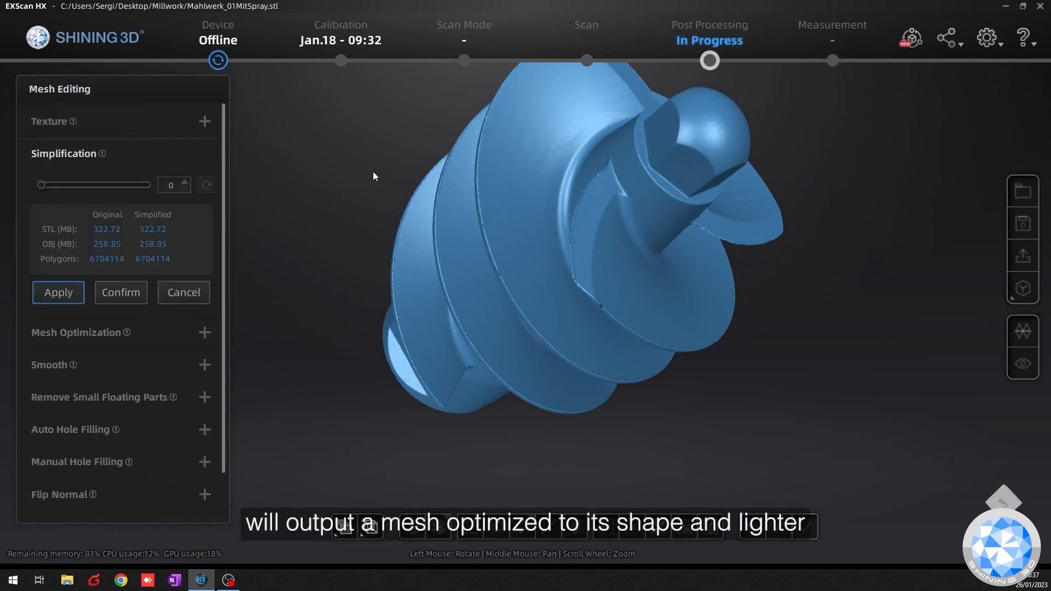
left_click_drag(410, 181, 524, 189)
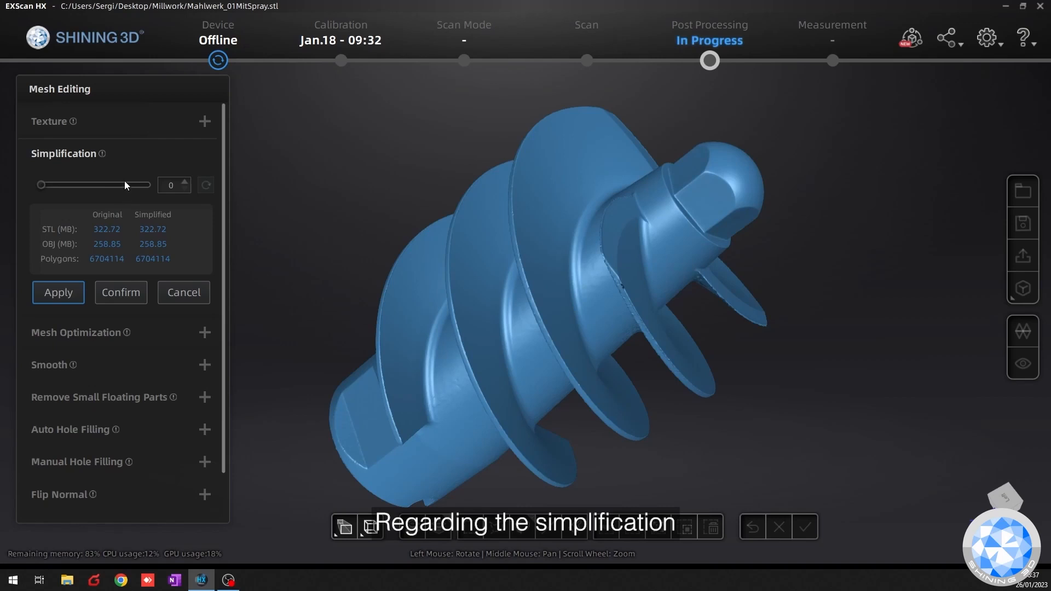
left_click_drag(100, 185, 146, 185)
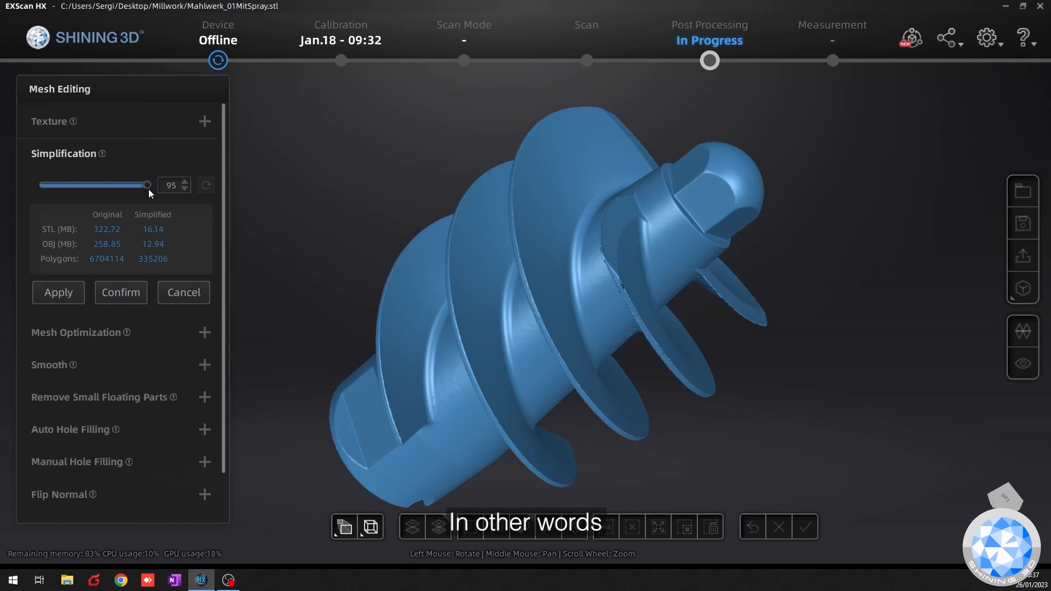
left_click(185, 182)
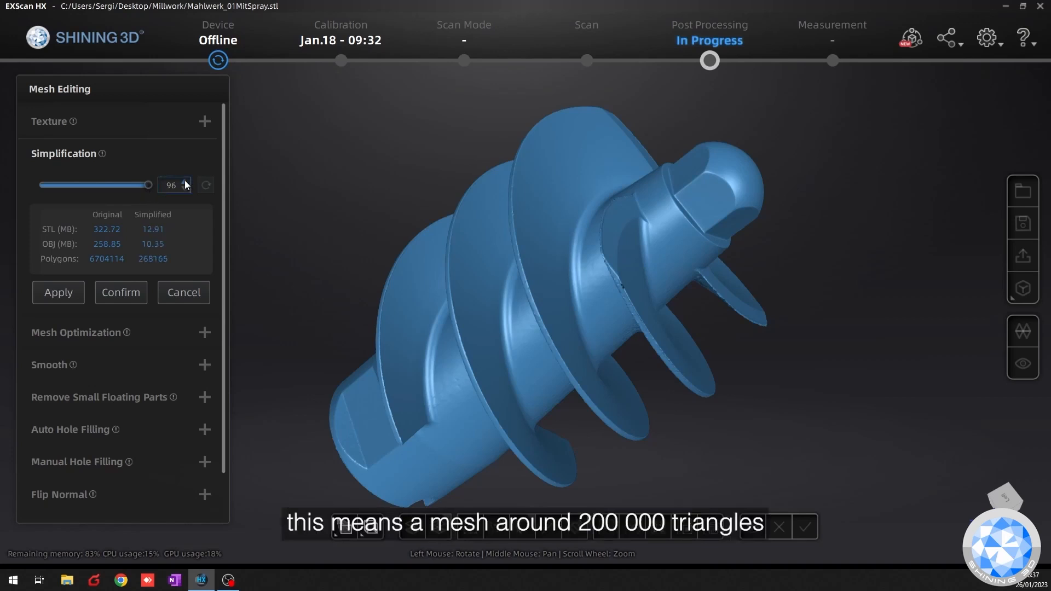
left_click(186, 181)
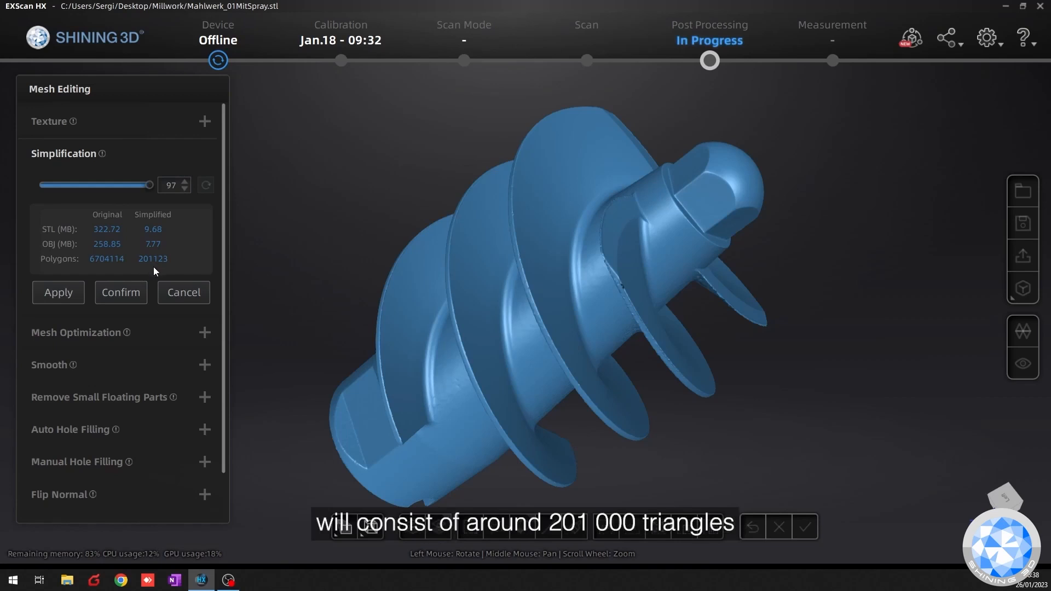
left_click(58, 293)
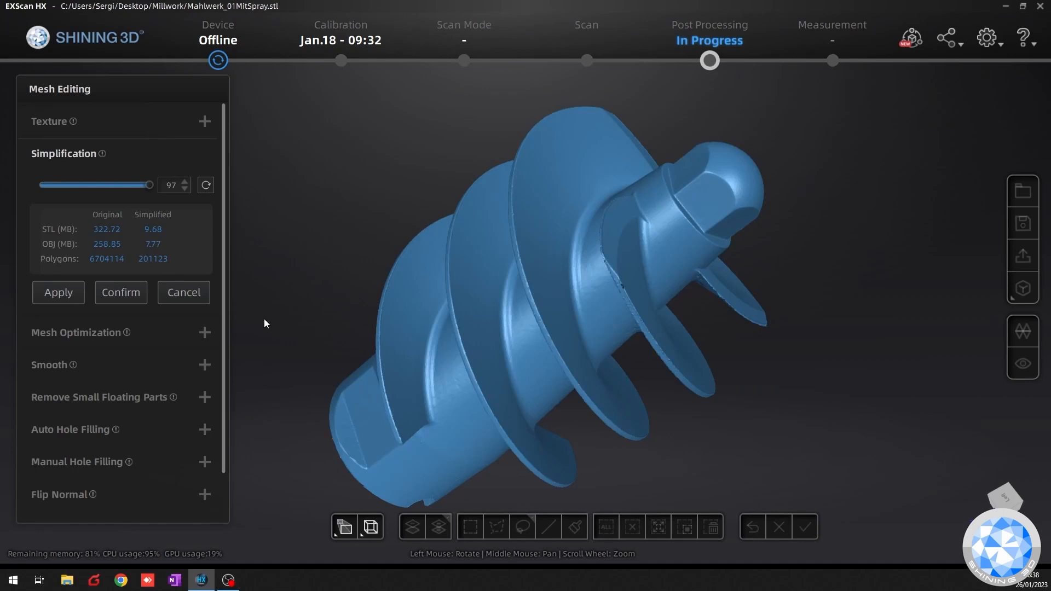
left_click(139, 290)
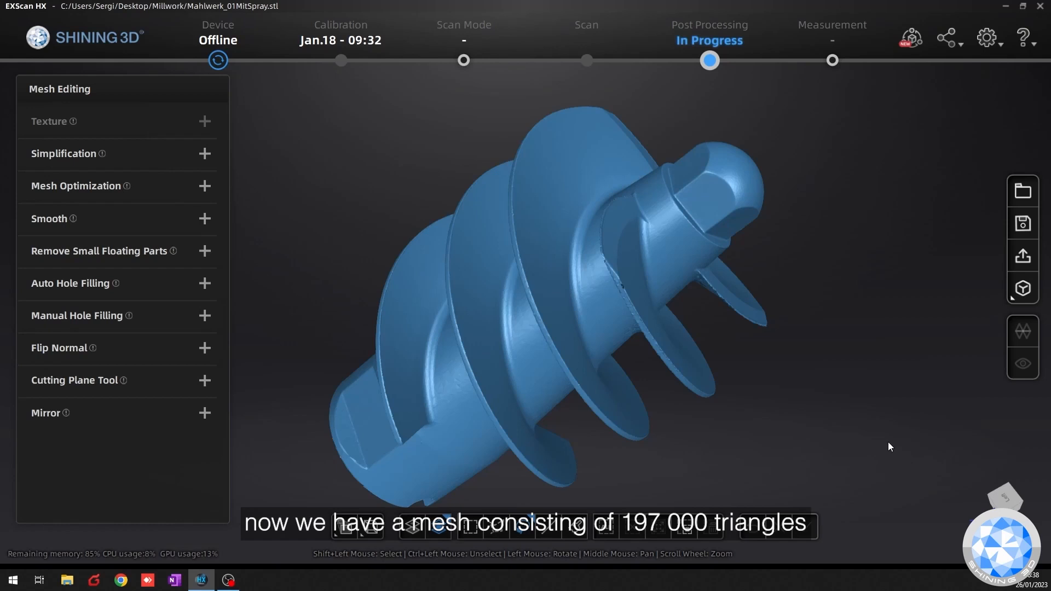
Save the simplified mesh in the Millwork folder as Mahlwerk_100Optim_97Simp.stl in STL format, keeping the scaling ratio at 100%.
left_click_drag(848, 349, 831, 305)
left_click_drag(709, 317, 760, 258)
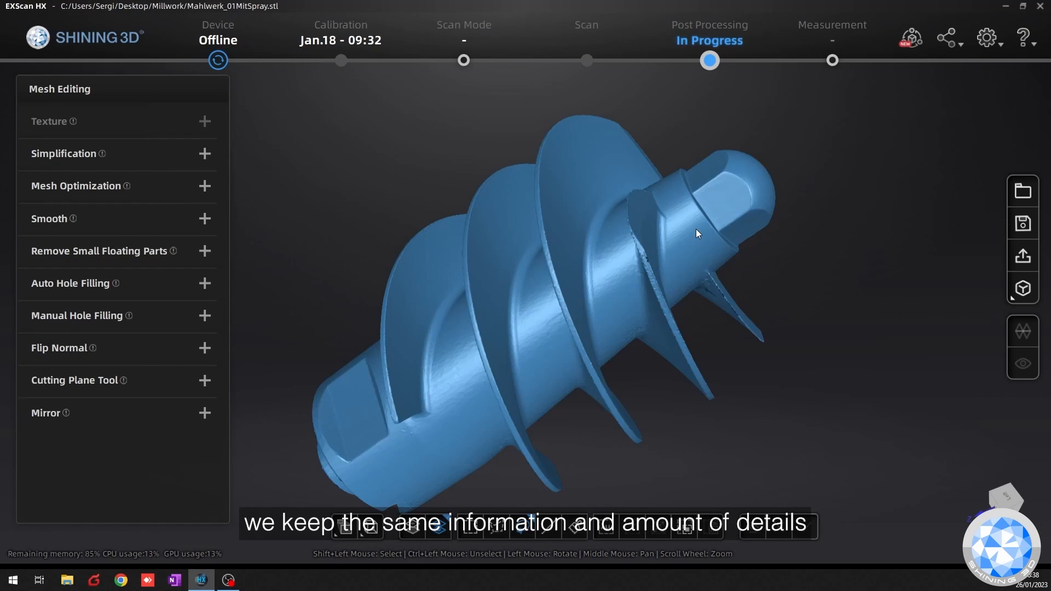
left_click_drag(818, 226, 812, 256)
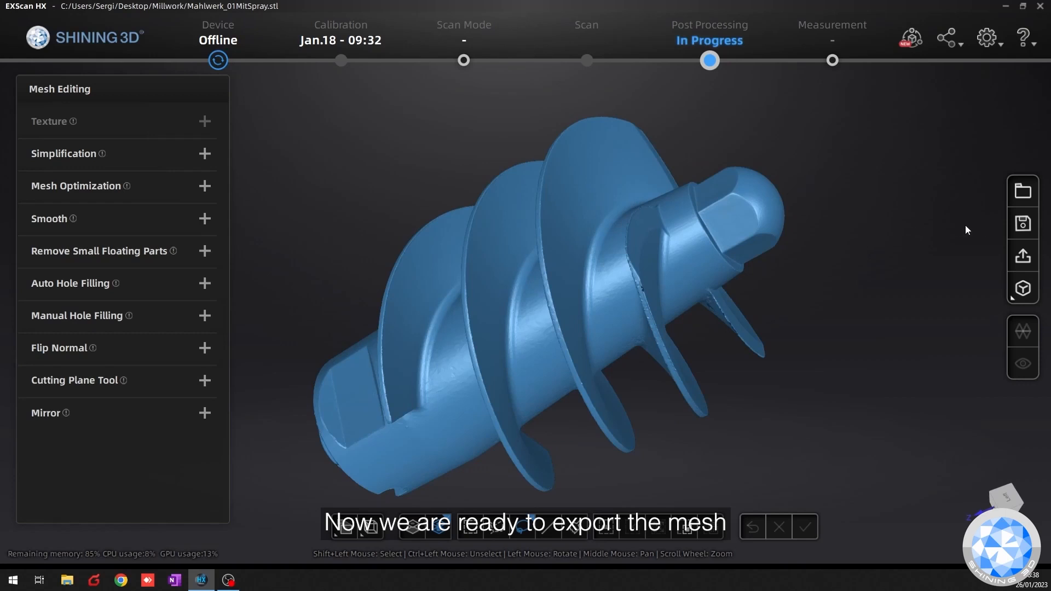
left_click(1021, 223)
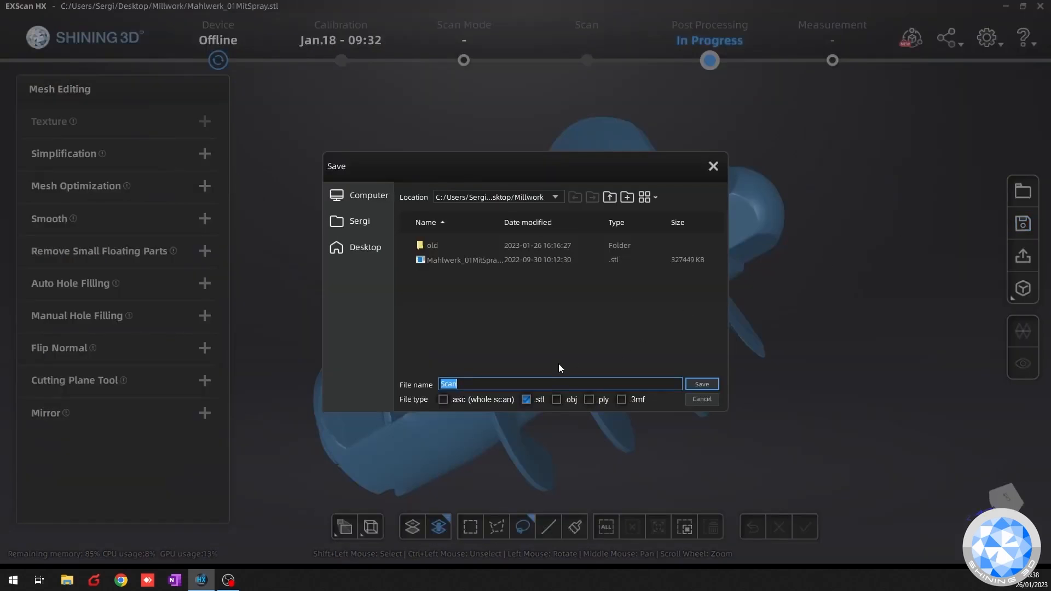
left_click(474, 261)
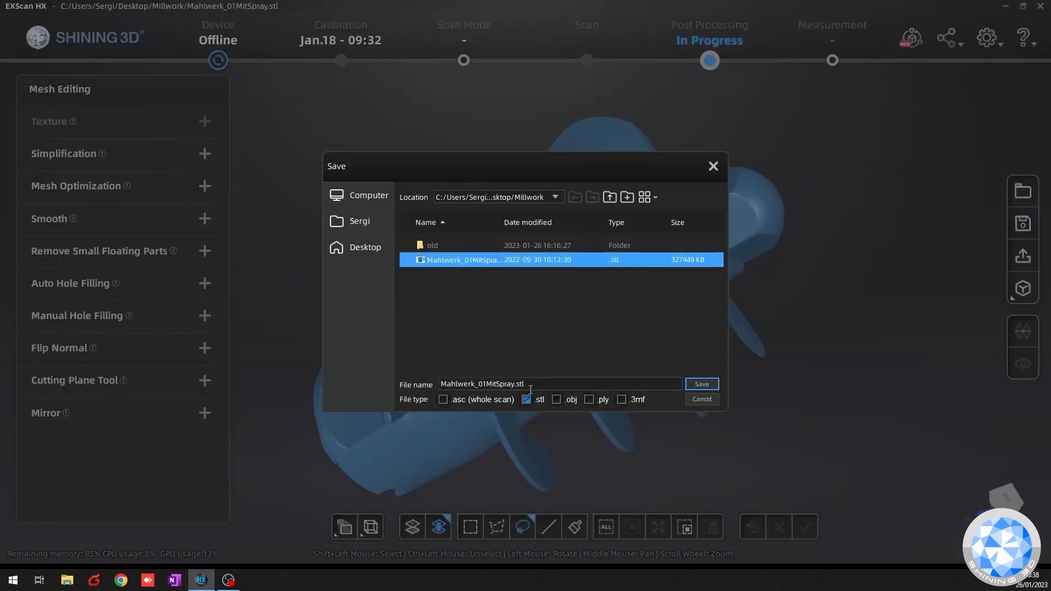
left_click(514, 384)
key("shift+Home")
key("Right")
key("shift+Left")
key("shift+Left")
key("shift+Left")
key("shift+Left")
key("shift+Left")
key("shift+Left")
key("shift+Left")
key("shift+Left")
key("shift+Left")
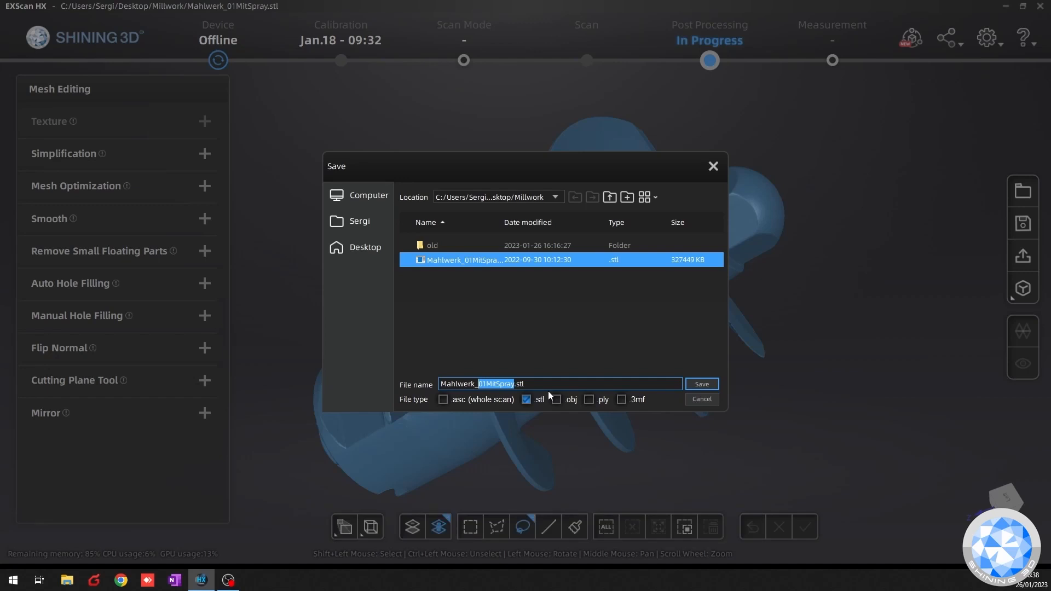
type("100Optim_97")
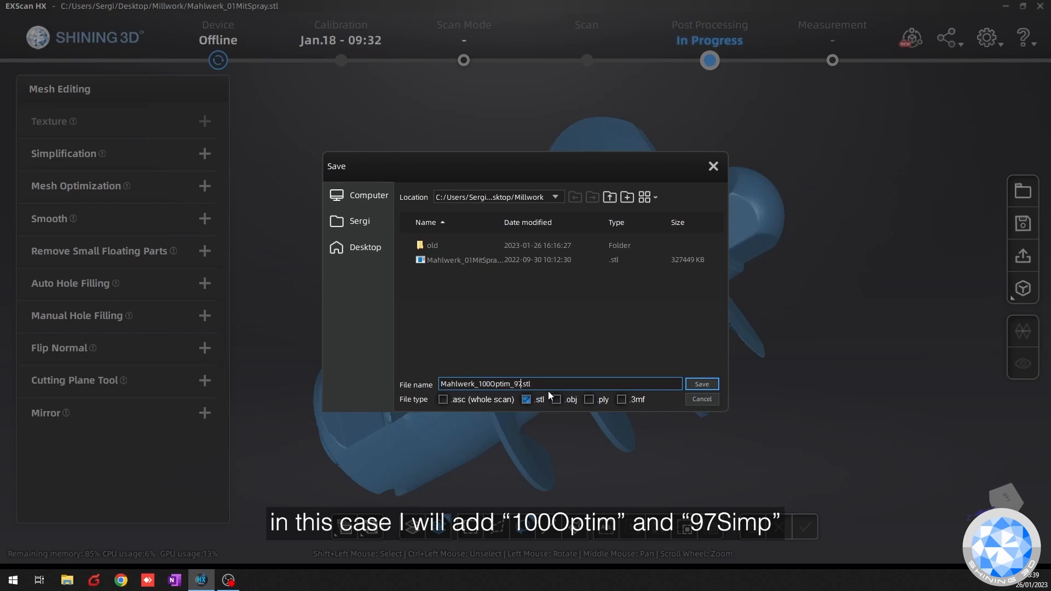
type("Simp")
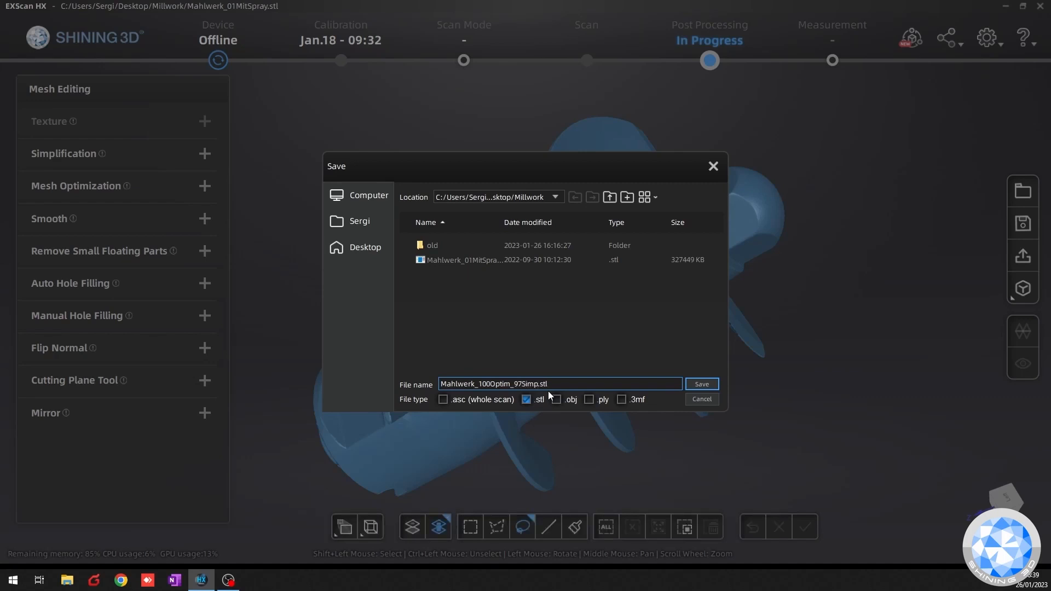
left_click(711, 382)
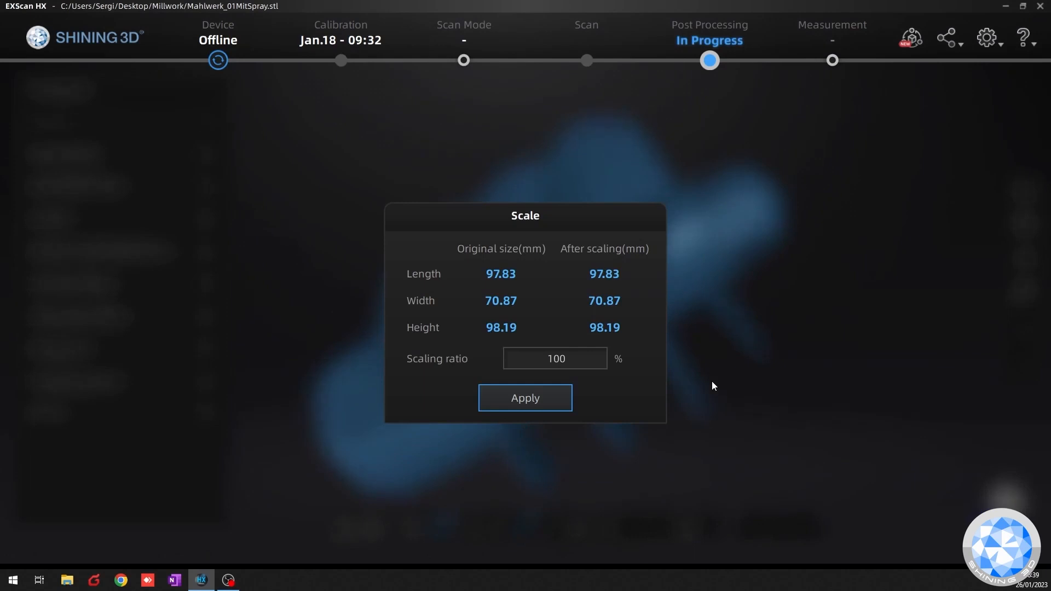
left_click(536, 396)
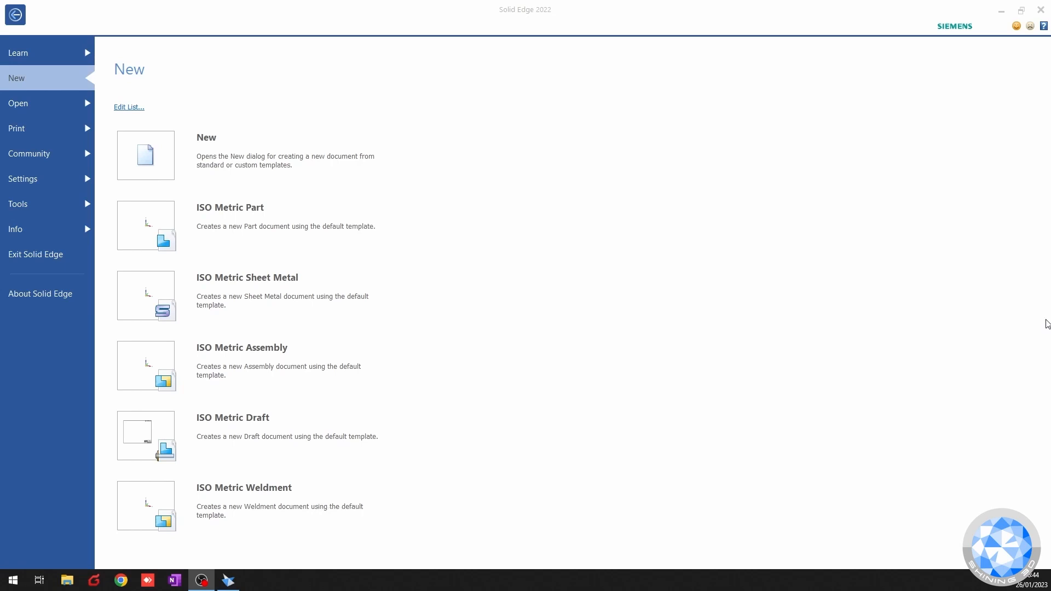
In Solid Edge, browse for a file to open and select Mahlwerk_100Optim_97Simp.stl.stl, with the file type set to All documents.
left_click(73, 105)
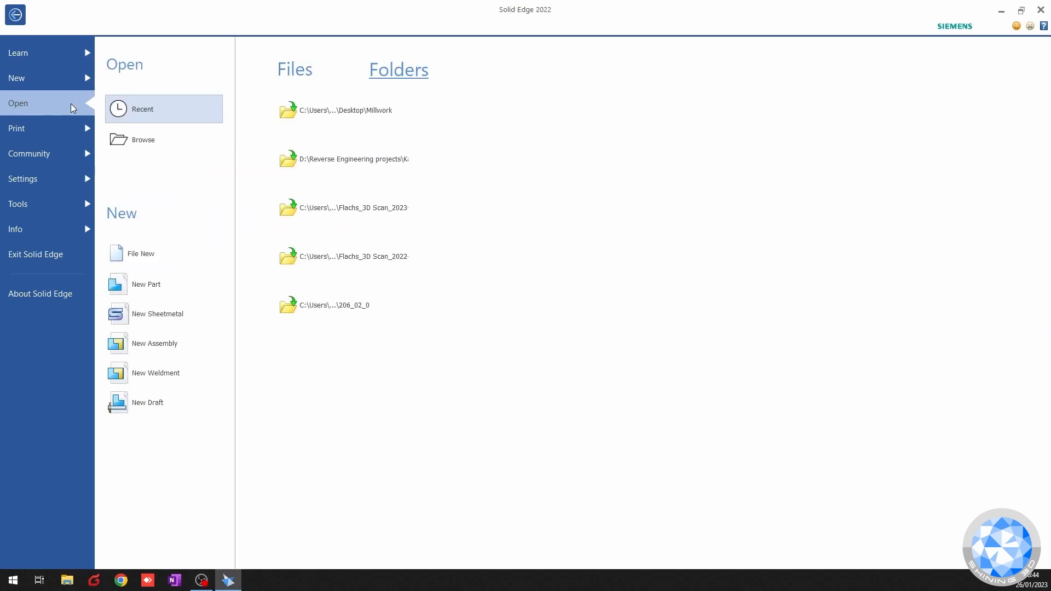
left_click(145, 141)
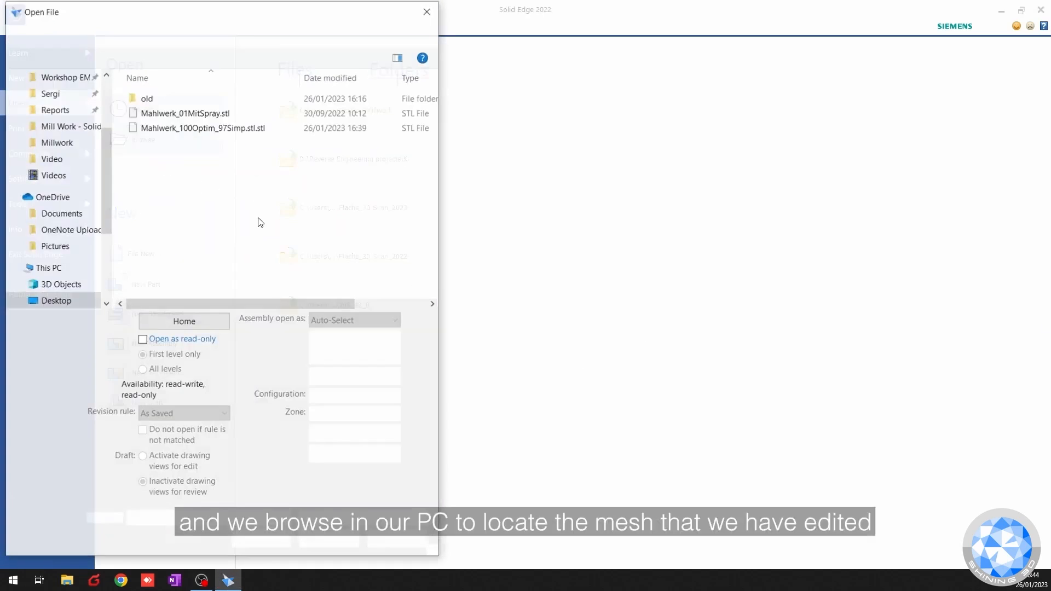
left_click(206, 130)
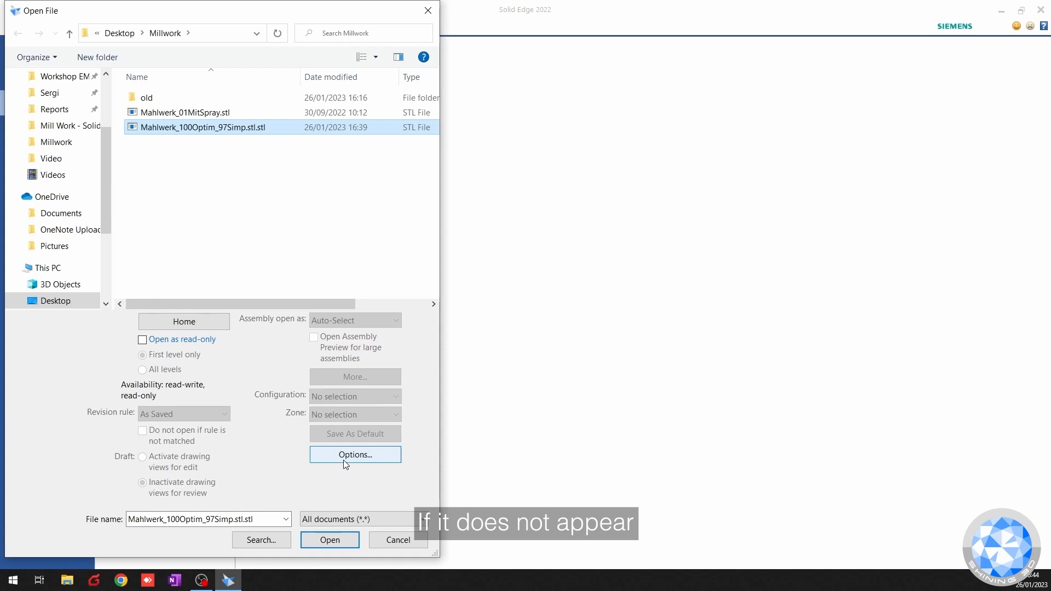
left_click(339, 521)
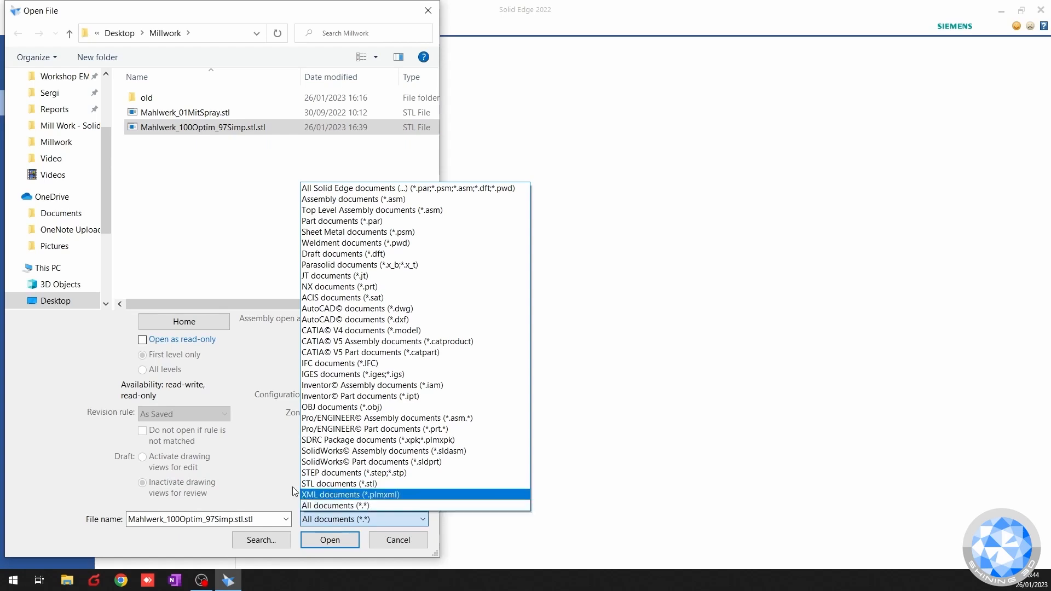
left_click(335, 505)
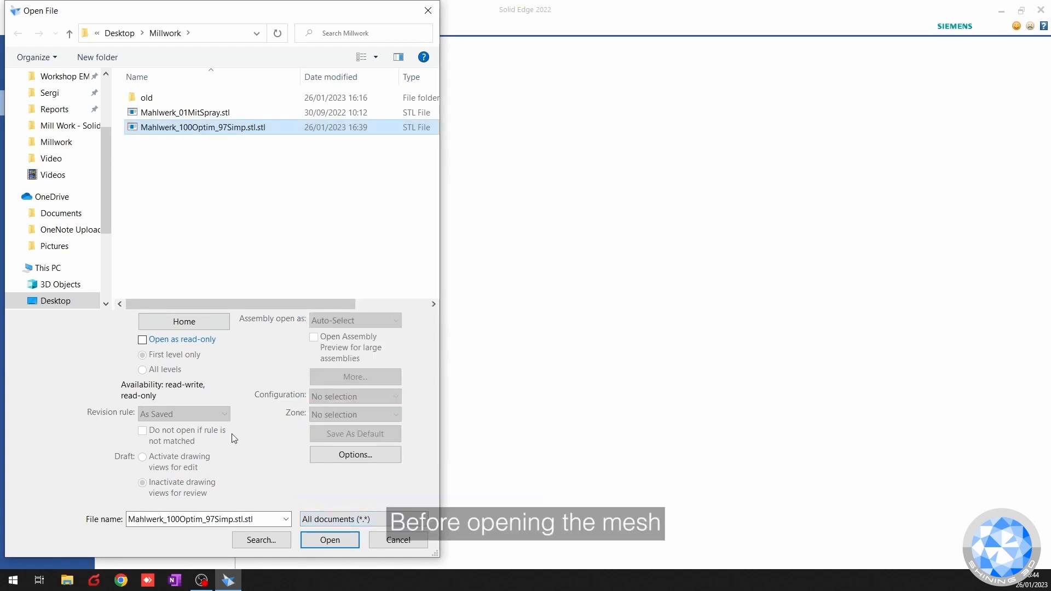
Set the STL import file units to Millimeters and open Mahlwerk_100Optim_97Simp.stl.stl.
left_click(363, 457)
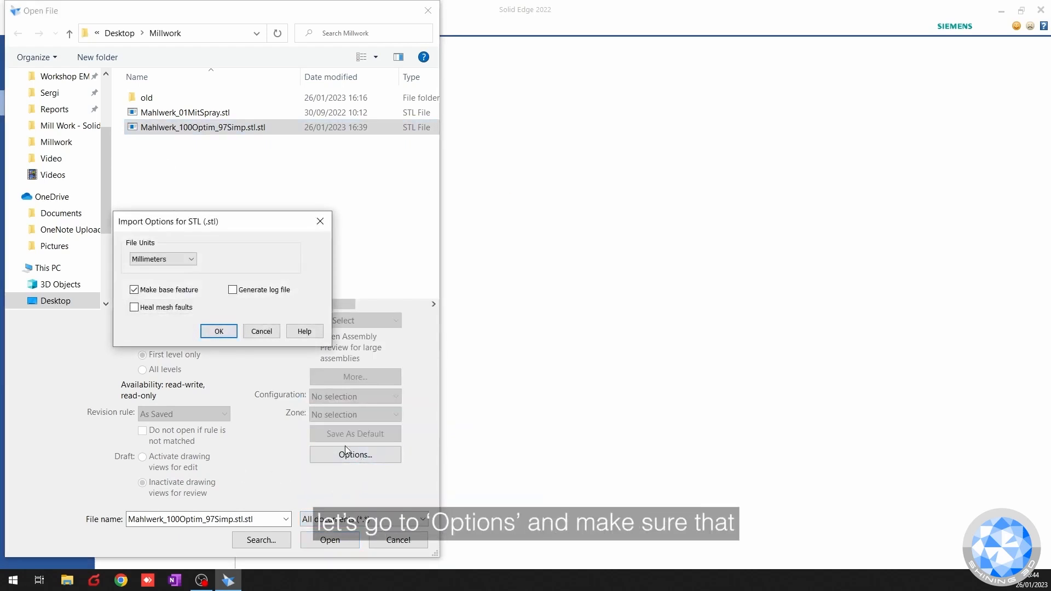
left_click(165, 256)
left_click(169, 271)
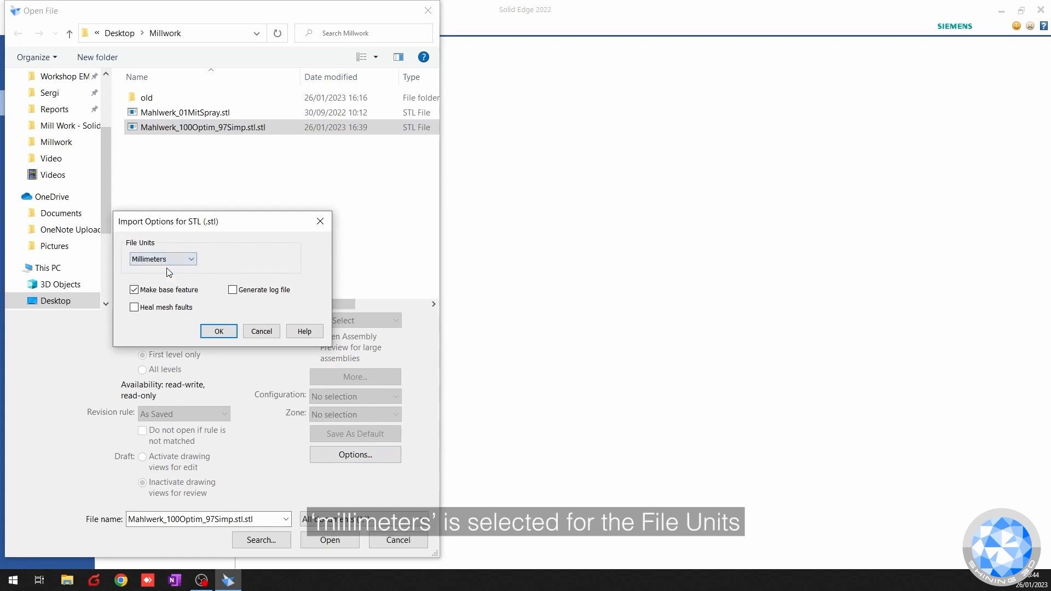
left_click(217, 330)
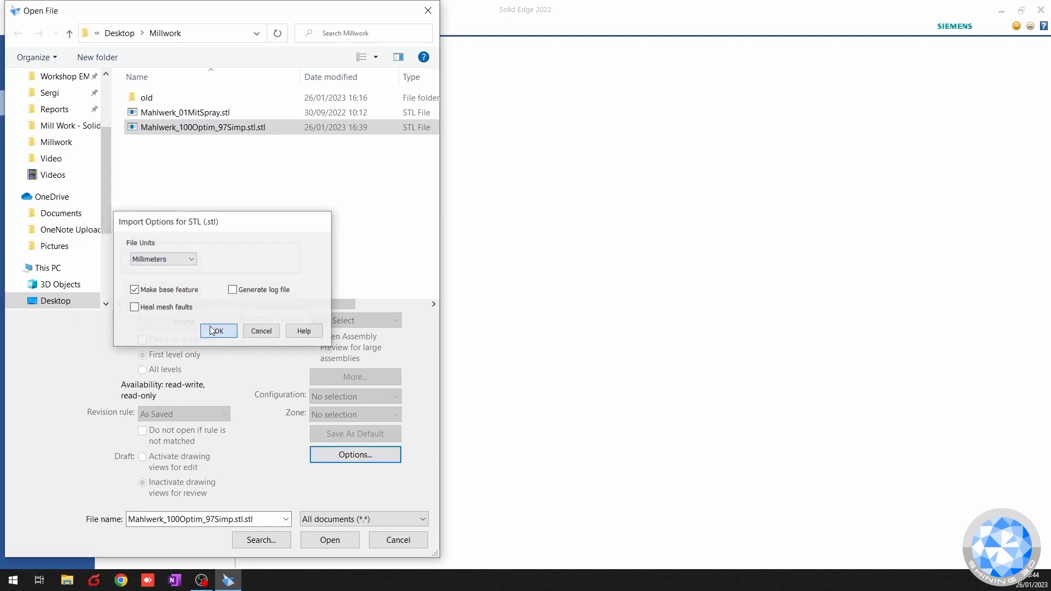
left_click(335, 542)
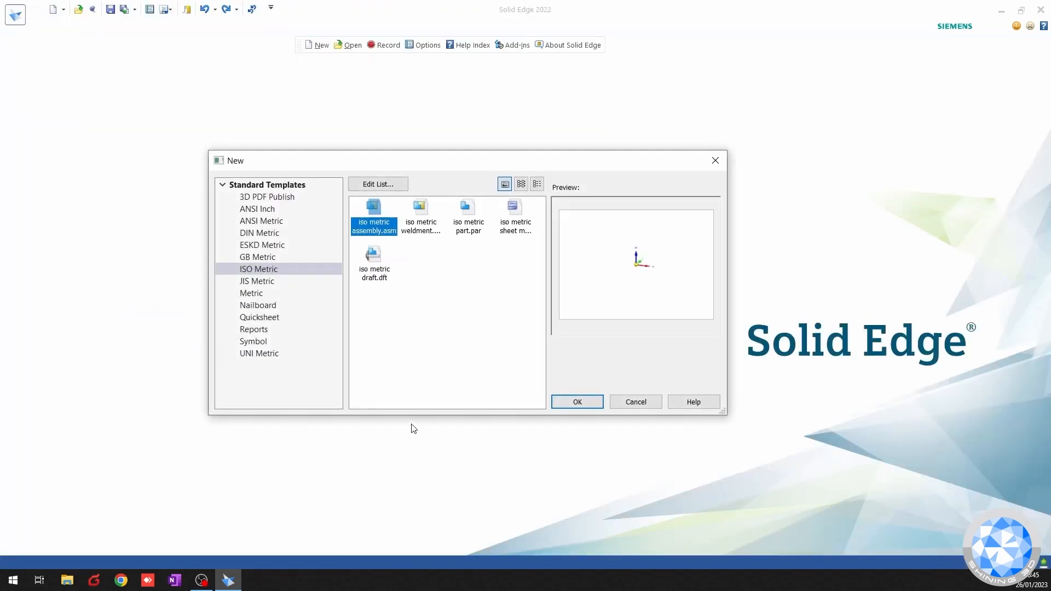
Choose the ISO Metric template iso metric part.par for the imported mesh and confirm it.
left_click(466, 235)
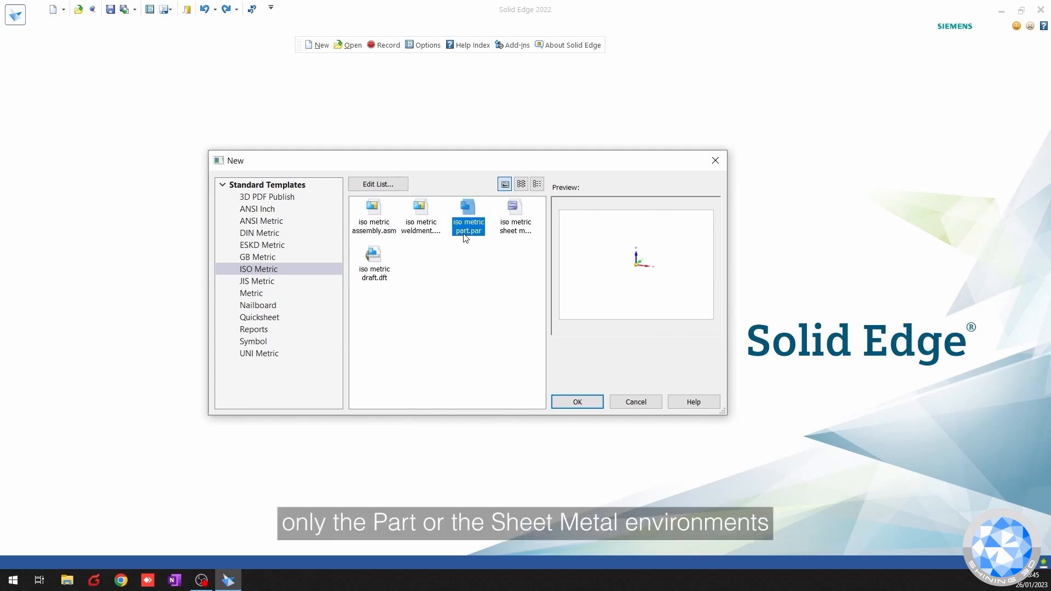
left_click(511, 230)
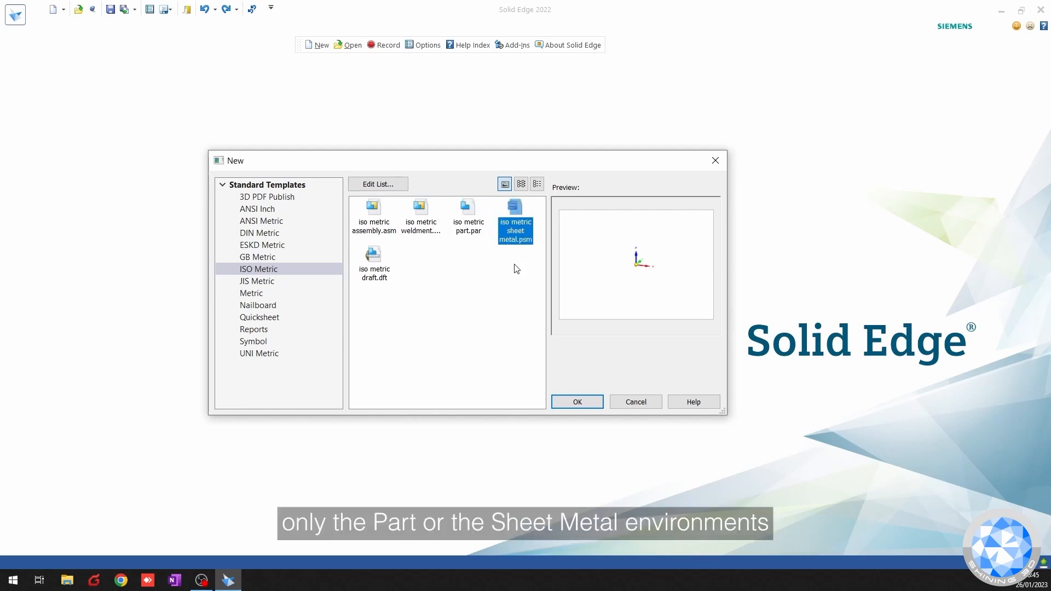
left_click(468, 231)
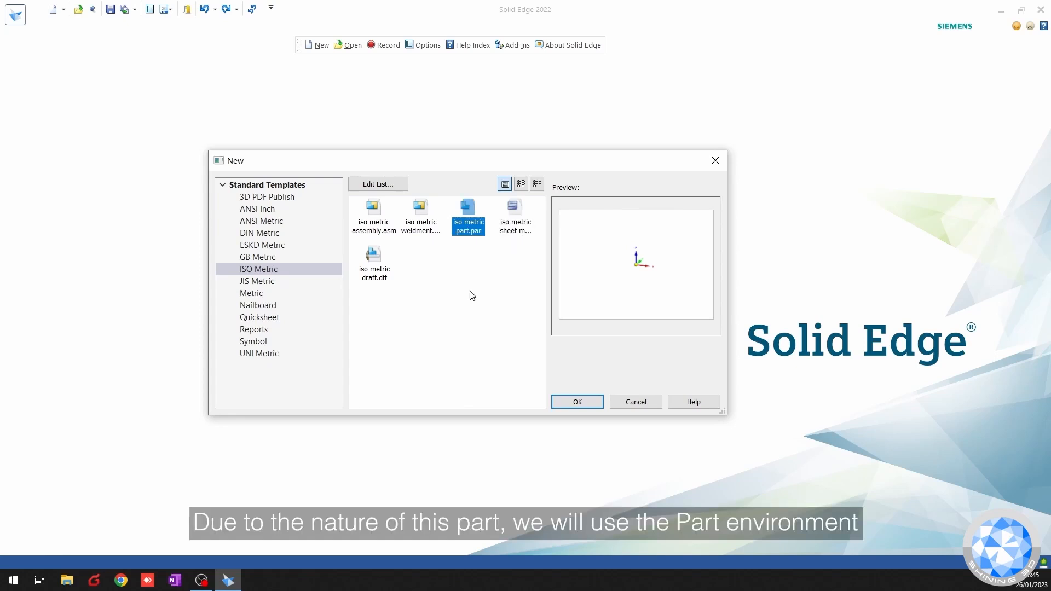
left_click(578, 402)
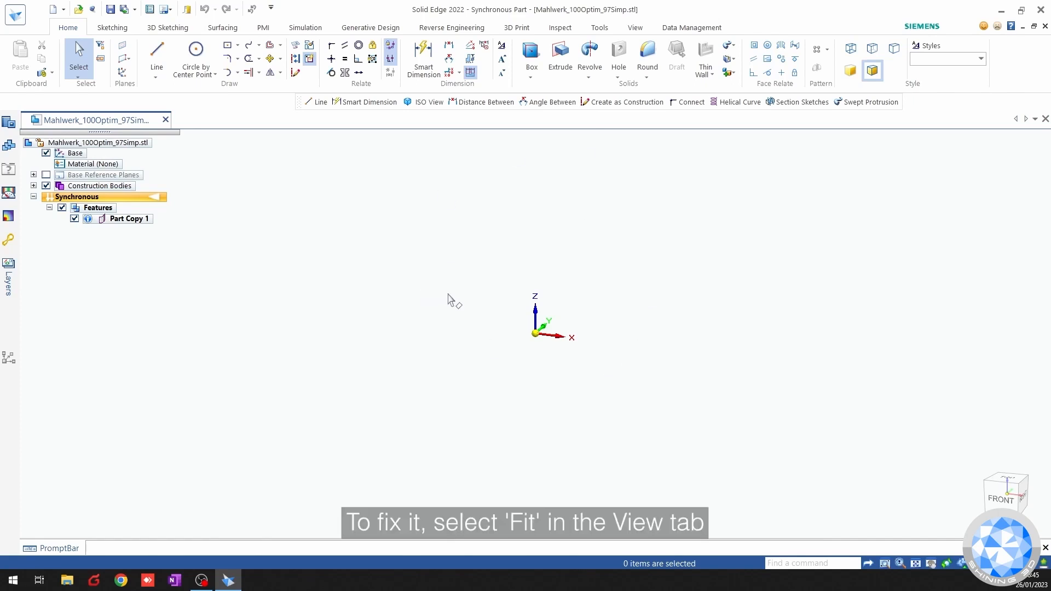
Fit the imported auger mesh to the view and look at it from the back.
left_click(636, 27)
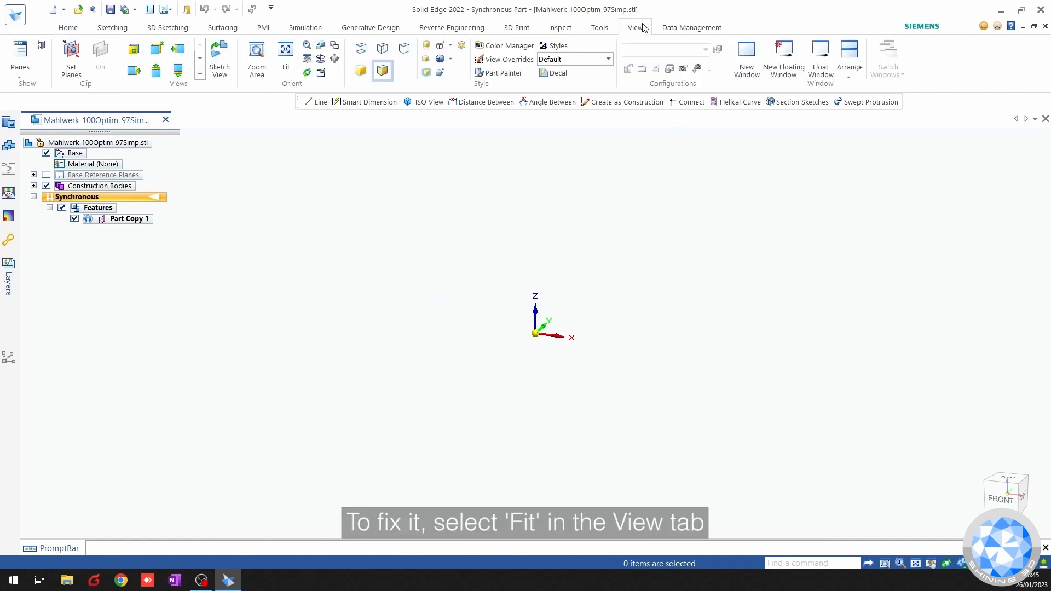
left_click(286, 61)
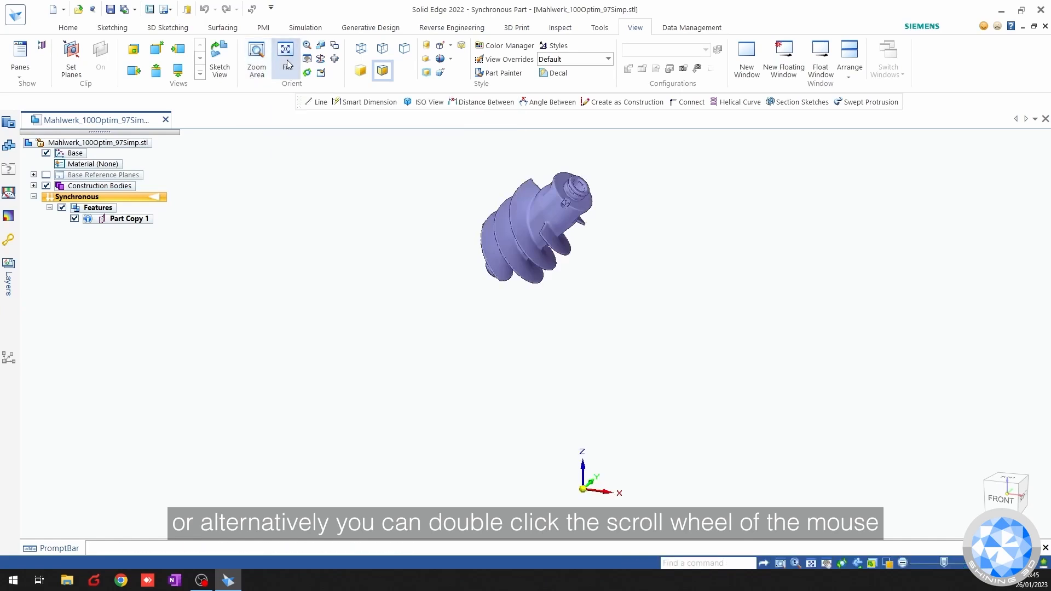
scroll(566, 468, "up", 5)
middle_click_drag(611, 451, 586, 299, "shift")
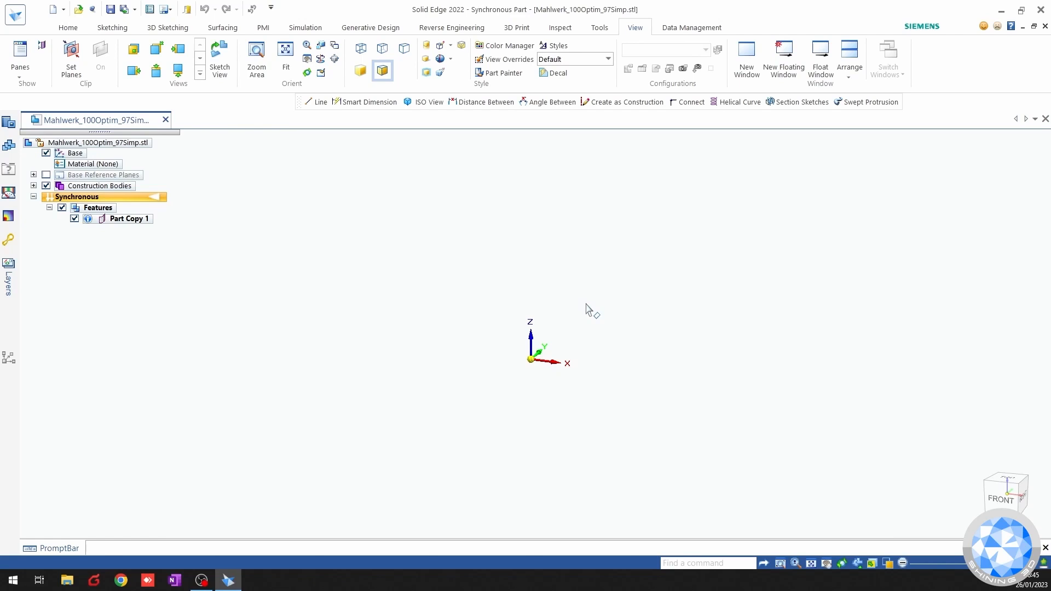
middle_click(586, 304)
middle_click(585, 304)
middle_click_drag(586, 304, 476, 412)
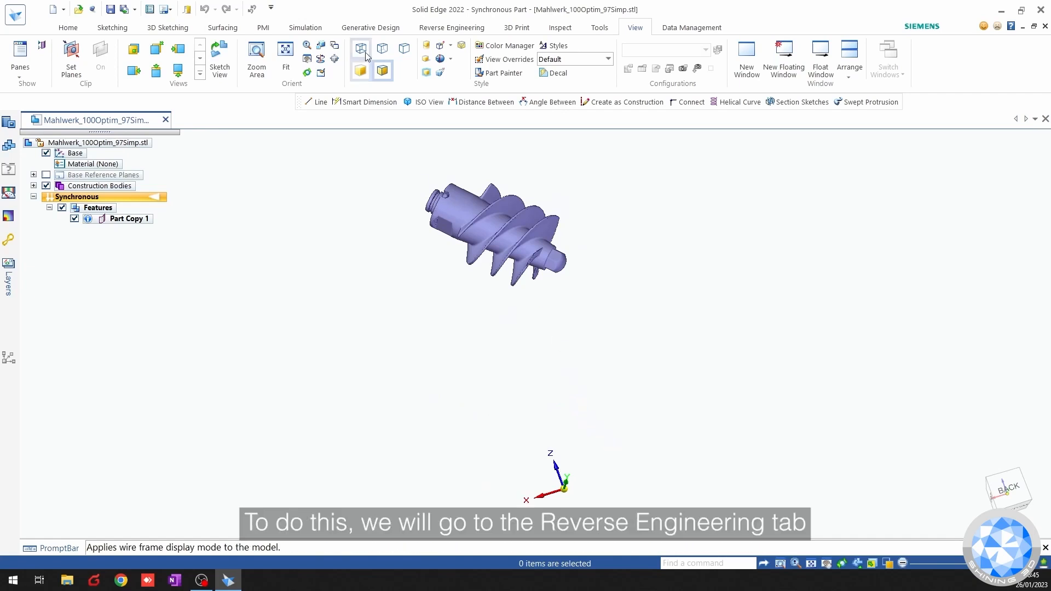
Start manual region identification and paint an outline of facets on the cylindrical shank around the notch, between the two flats.
left_click(438, 29)
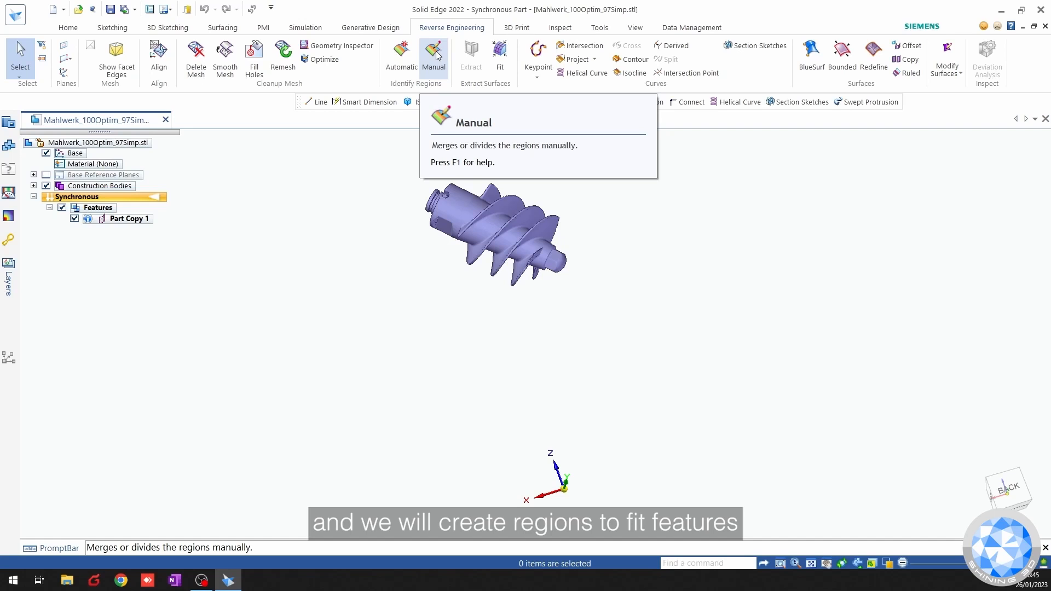
left_click(433, 54)
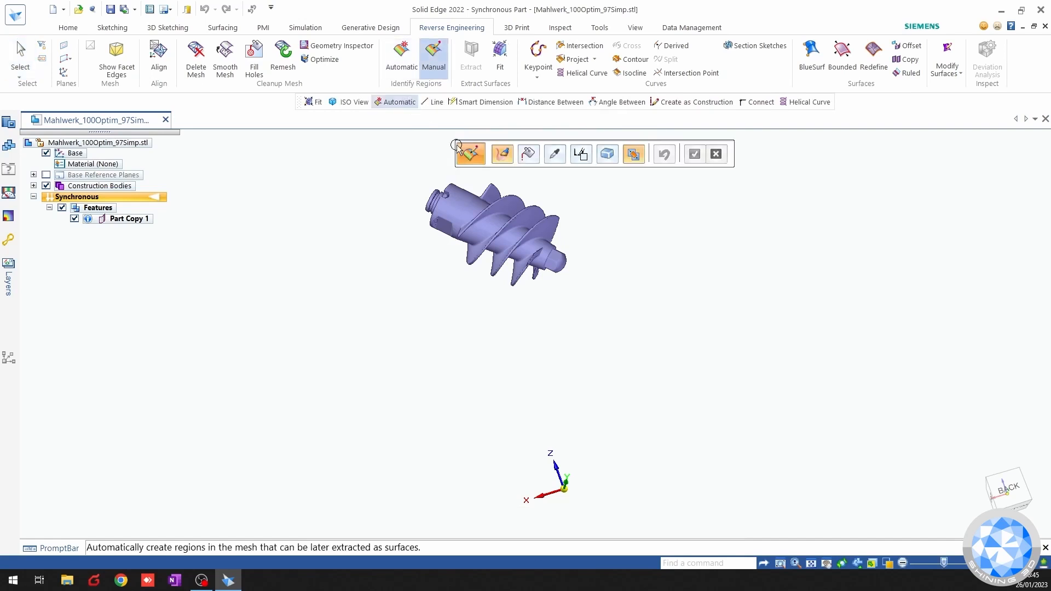
scroll(429, 223, "up", 3)
scroll(430, 223, "up", 3)
middle_click_drag(434, 256, 443, 348, "shift")
mouse_move(599, 403)
middle_mouse_down()
mouse_move(608, 465)
mouse_move(664, 433)
mouse_move(688, 400)
mouse_move(671, 482)
mouse_move(681, 440)
middle_mouse_up()
scroll(488, 363, "up", 3)
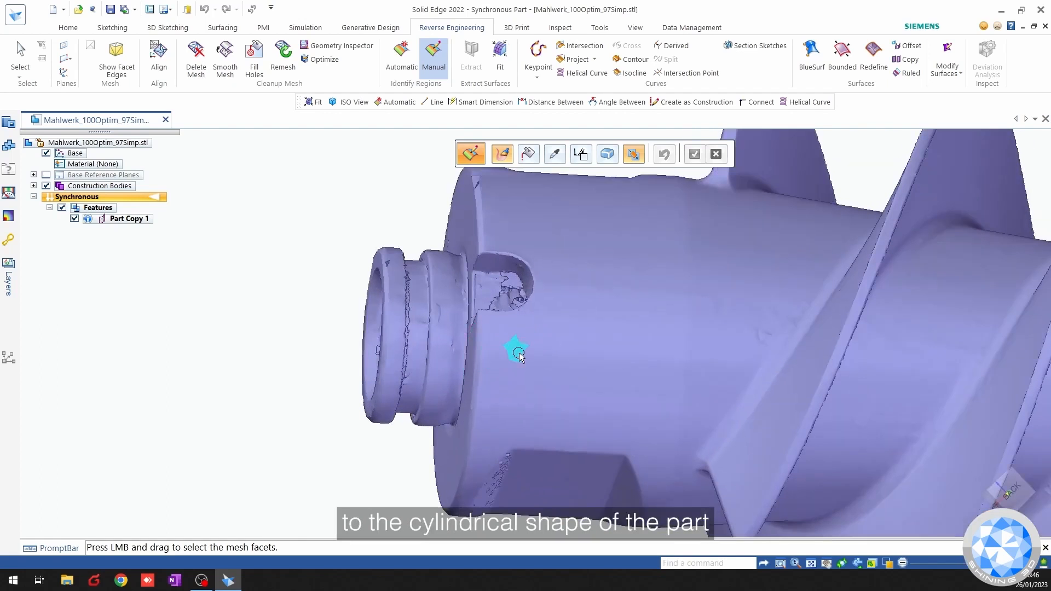
mouse_move(513, 372)
left_mouse_down()
mouse_move(503, 430)
mouse_move(645, 431)
mouse_move(659, 245)
left_mouse_up()
middle_click_drag(658, 246, 666, 403)
mouse_move(666, 403)
left_mouse_down()
mouse_move(682, 418)
mouse_move(675, 340)
mouse_move(547, 323)
mouse_move(550, 409)
left_mouse_up()
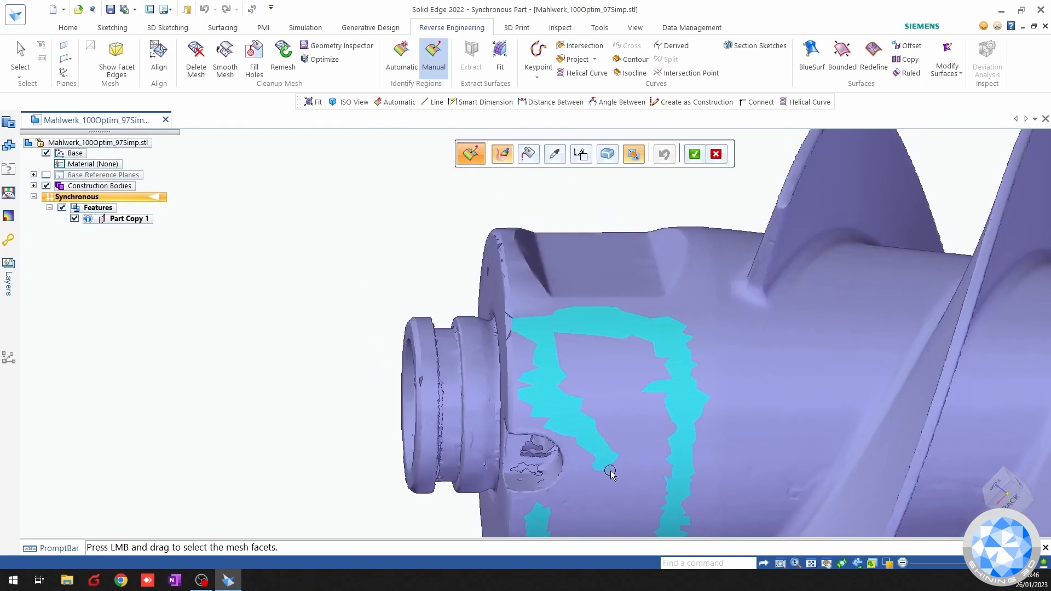
Touch up the painted outline beside the notch and deselect the stray facets at the shank's edge.
left_click_drag(658, 401, 627, 425, "ctrl")
mouse_move(512, 323)
left_mouse_down()
mouse_move(489, 319)
mouse_move(524, 337)
left_mouse_up()
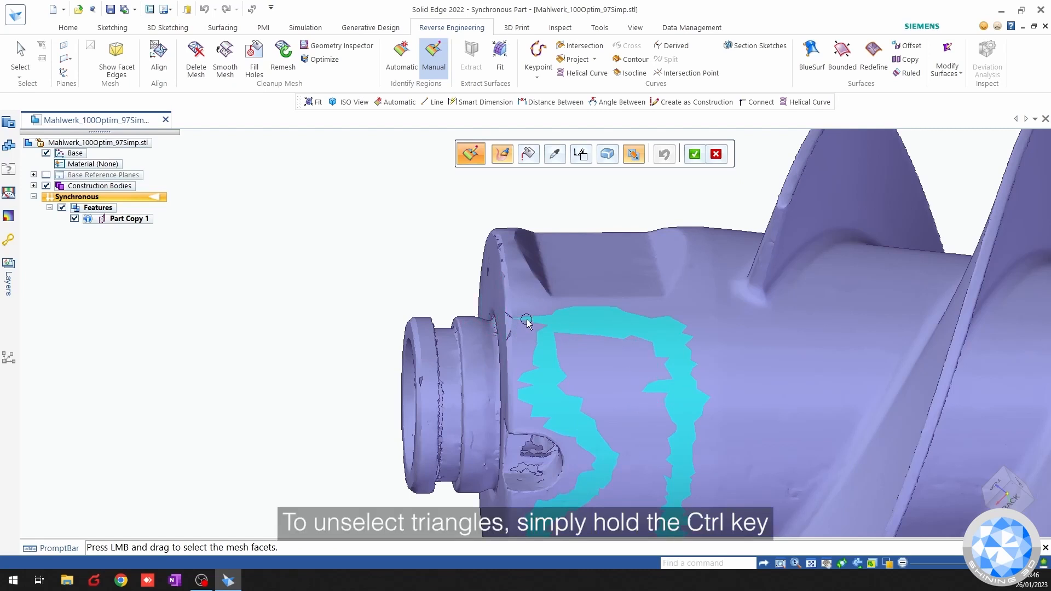
left_click_drag(606, 370, 606, 376)
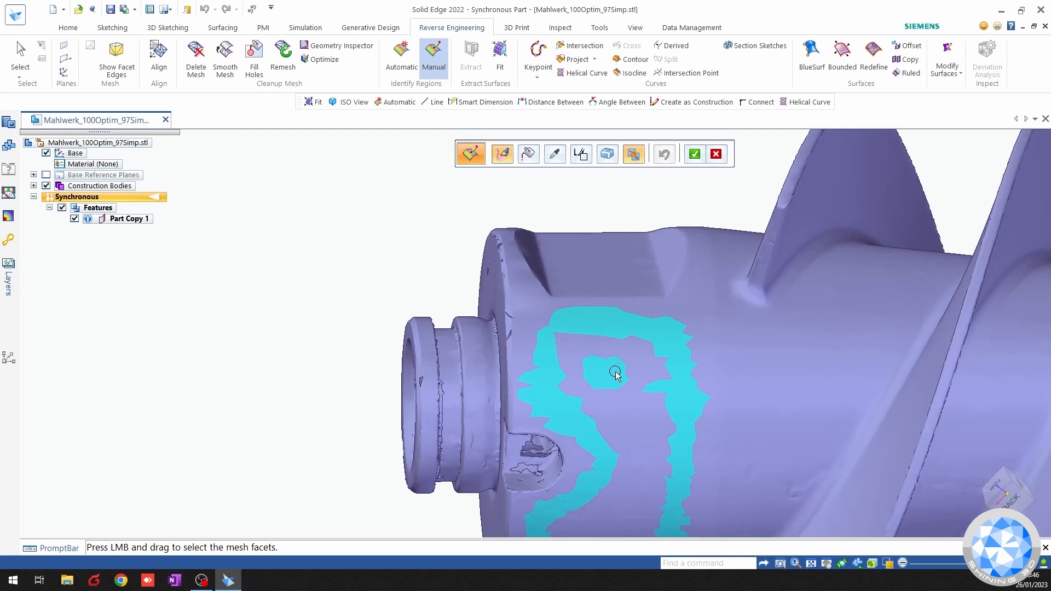
middle_click_drag(611, 367, 588, 275, "shift")
Accept the painted outline and fill its interior to complete the first cylindrical region.
right_click(603, 305)
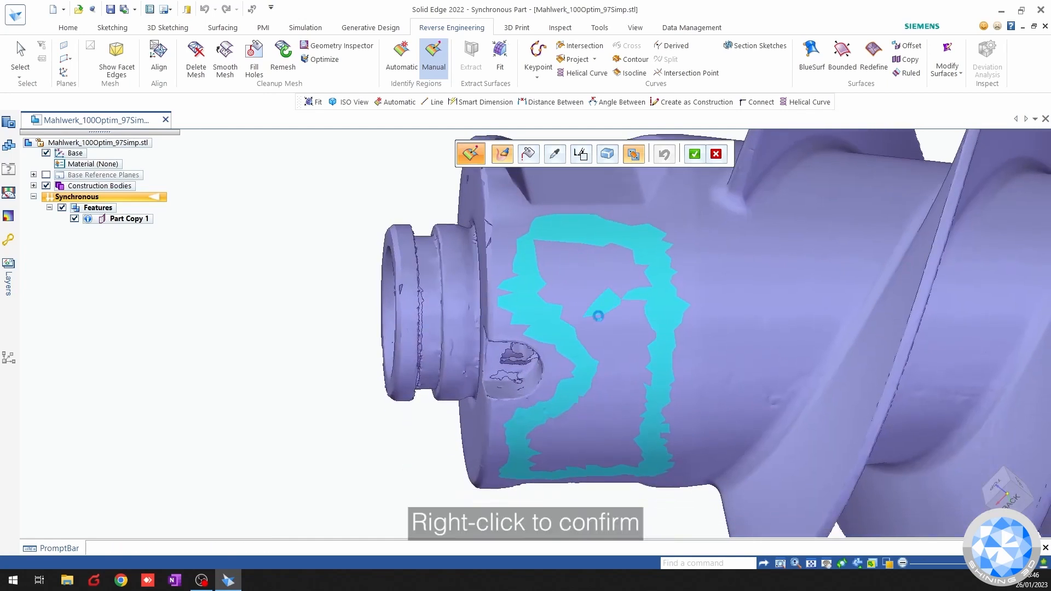
left_click(531, 157)
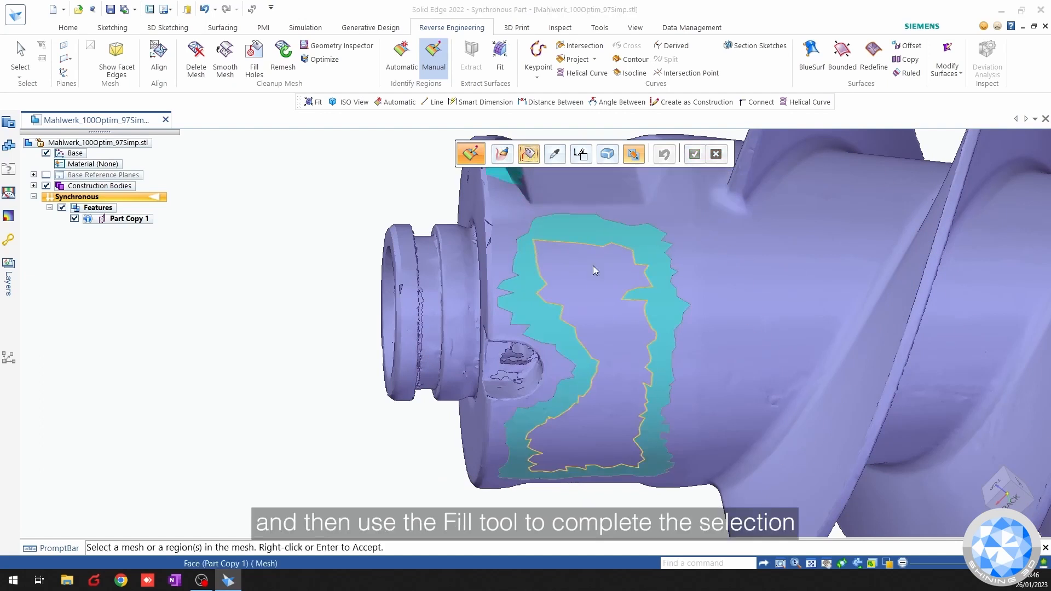
left_click(594, 301)
right_click(296, 211)
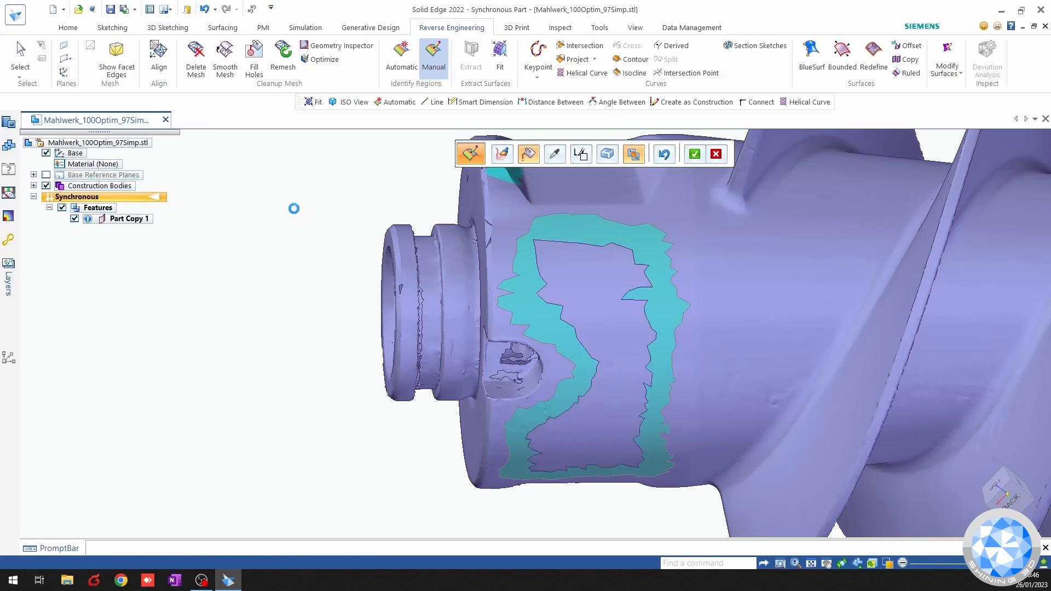
Paint a closed outline of facets on the opposite side of the cylindrical shank, passing around the second notch.
scroll(300, 225, "down", 3)
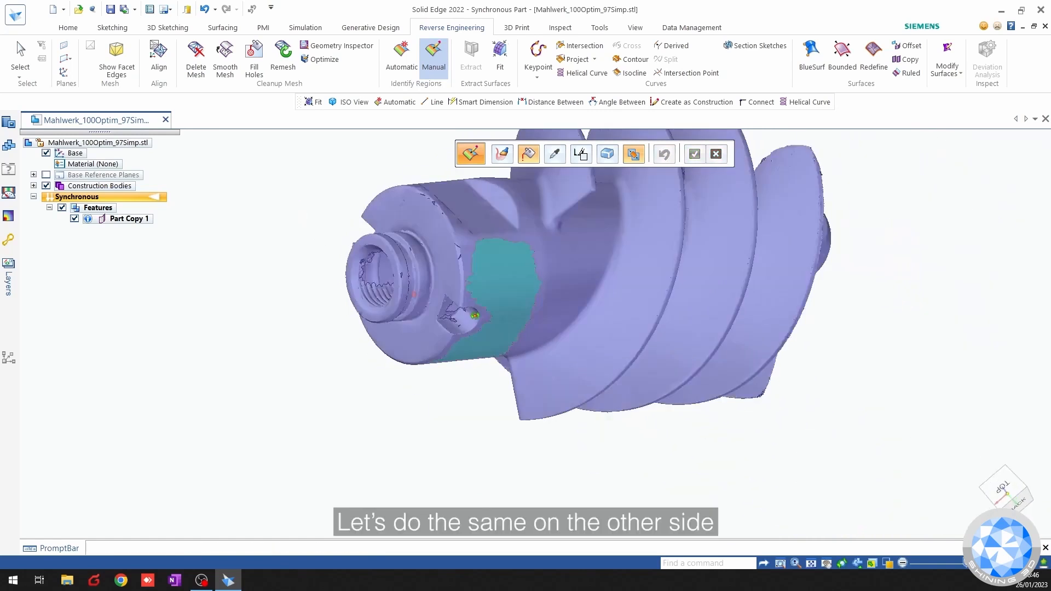
mouse_move(475, 315)
middle_mouse_down()
mouse_move(643, 344)
mouse_move(665, 400)
middle_mouse_up()
left_click(499, 156)
mouse_move(425, 356)
middle_mouse_down("shift")
mouse_move(509, 392)
mouse_move(502, 308)
middle_mouse_up("shift")
scroll(494, 345, "up", 1)
scroll(496, 348, "up", 2)
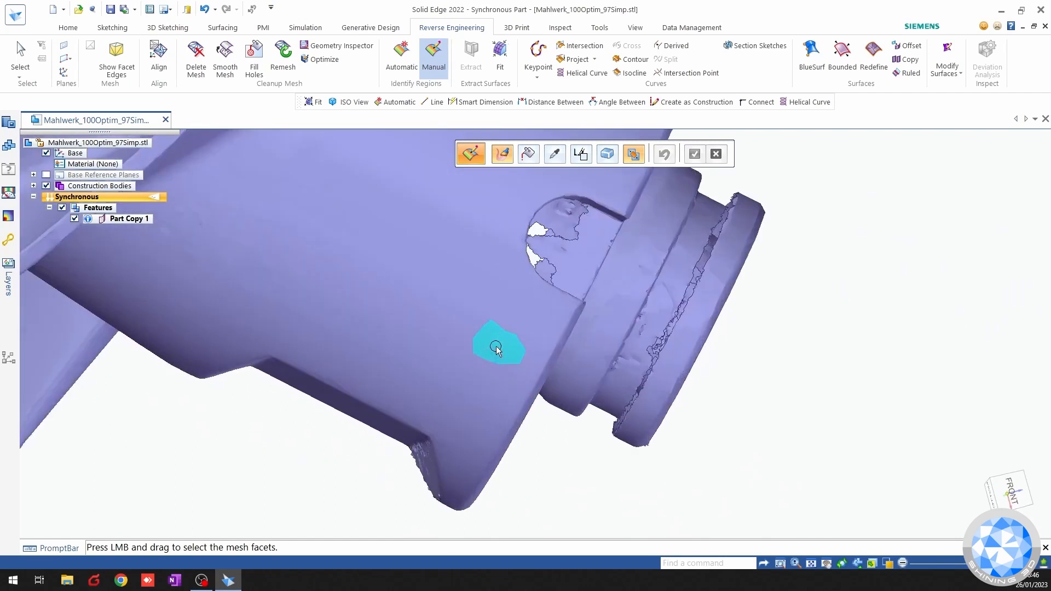
mouse_move(535, 319)
left_mouse_down()
mouse_move(463, 416)
mouse_move(278, 304)
left_mouse_up()
mouse_move(187, 297)
middle_mouse_down("shift")
mouse_move(352, 404)
mouse_move(420, 356)
mouse_move(397, 316)
middle_mouse_up("shift")
left_click(356, 386)
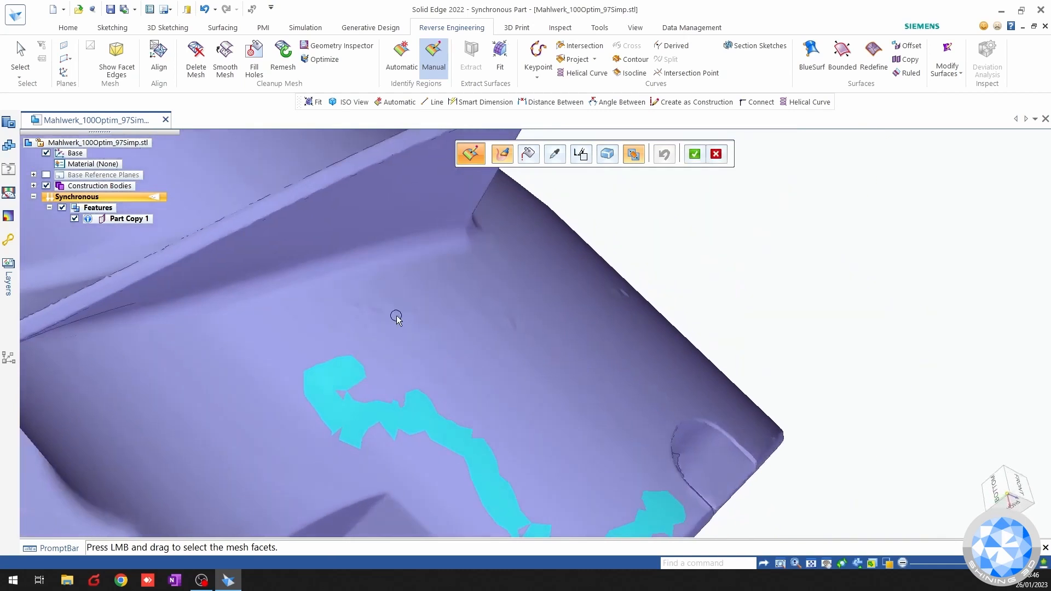
scroll(327, 370, "down", 5)
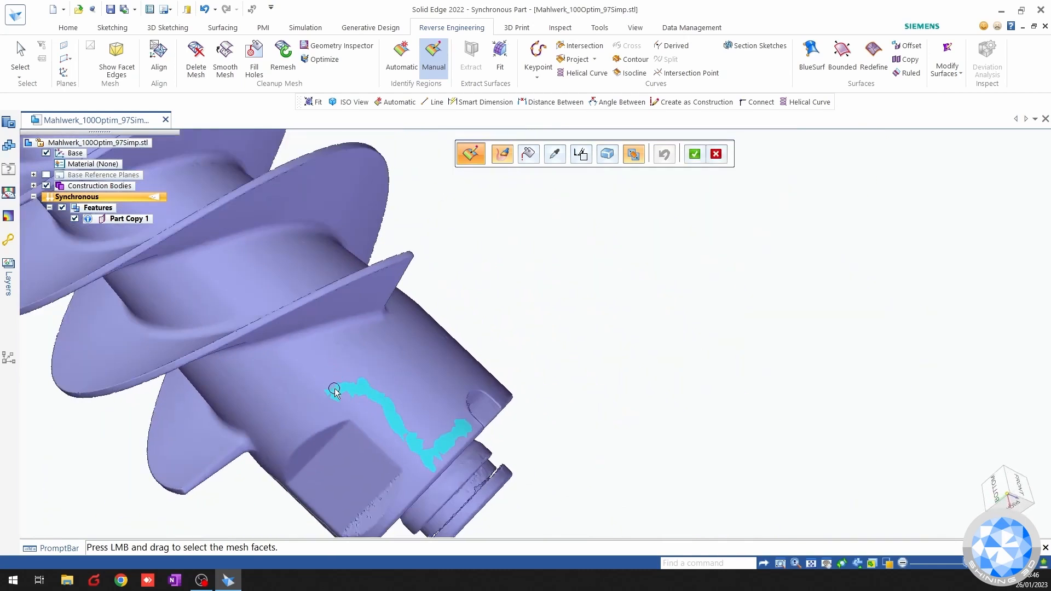
mouse_move(341, 412)
middle_mouse_down()
mouse_move(347, 427)
mouse_move(344, 411)
middle_mouse_up()
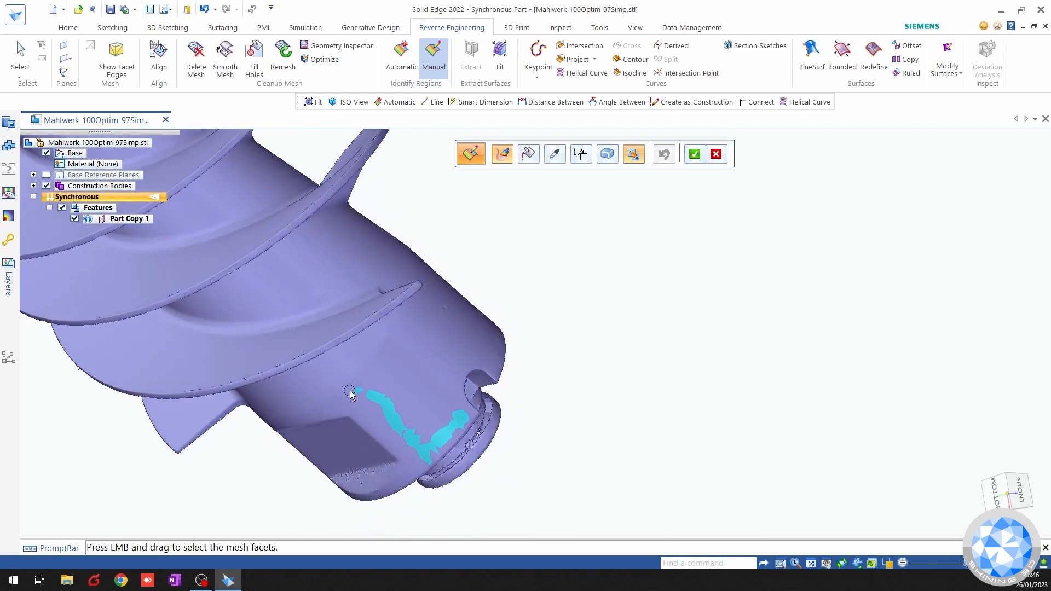
mouse_move(358, 384)
left_mouse_down()
mouse_move(353, 358)
mouse_move(370, 399)
mouse_move(422, 346)
mouse_move(428, 322)
left_mouse_up()
middle_click_drag(415, 340, 391, 377)
mouse_move(430, 342)
left_mouse_down()
mouse_move(455, 261)
mouse_move(512, 285)
mouse_move(524, 309)
mouse_move(517, 330)
mouse_move(496, 328)
mouse_move(465, 353)
mouse_move(474, 390)
left_mouse_up()
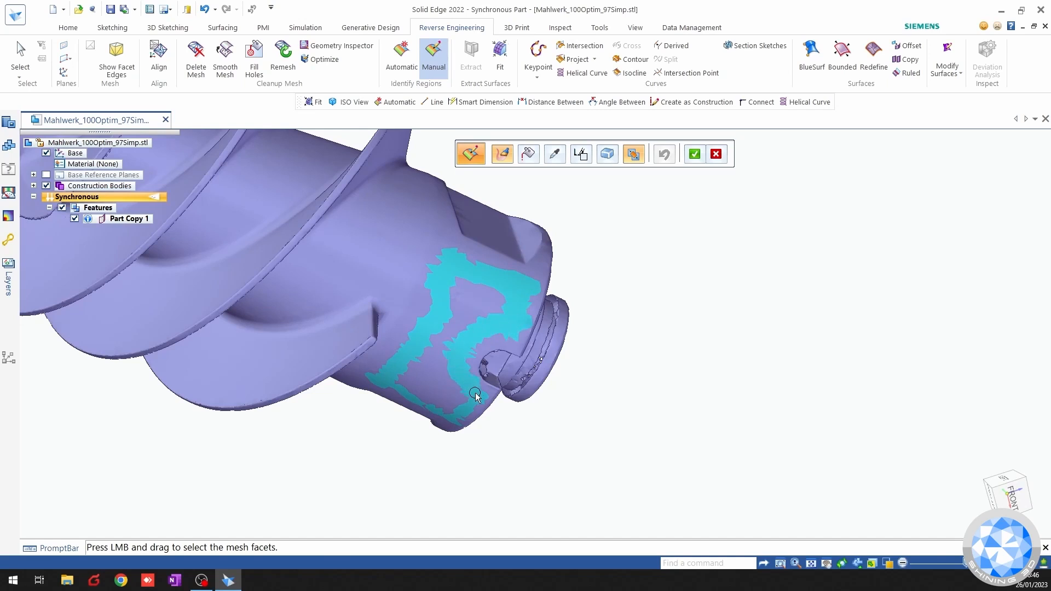
Accept the outline on the opposite side and fill its interior to complete the second cylindrical region.
right_click(627, 407)
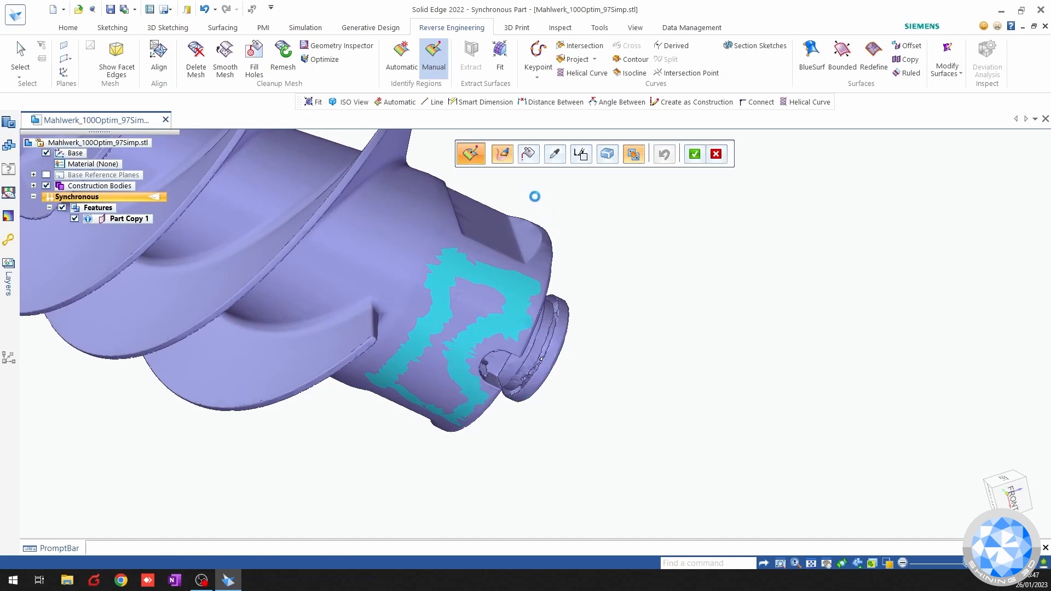
left_click(528, 153)
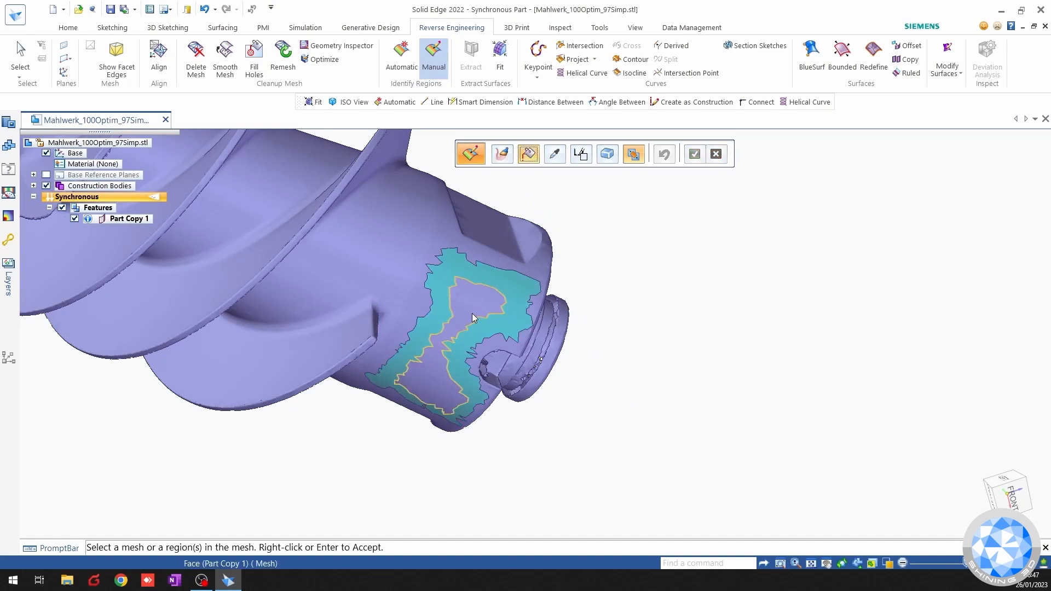
right_click(629, 339)
Set the region color to yellow for identifying the flat face between the two cylindrical regions.
scroll(639, 341, "down", 2)
middle_click_drag(629, 343, 657, 312)
scroll(481, 283, "down", 4)
scroll(469, 412, "up", 2)
scroll(372, 349, "up", 4)
middle_click_drag(372, 349, 438, 340)
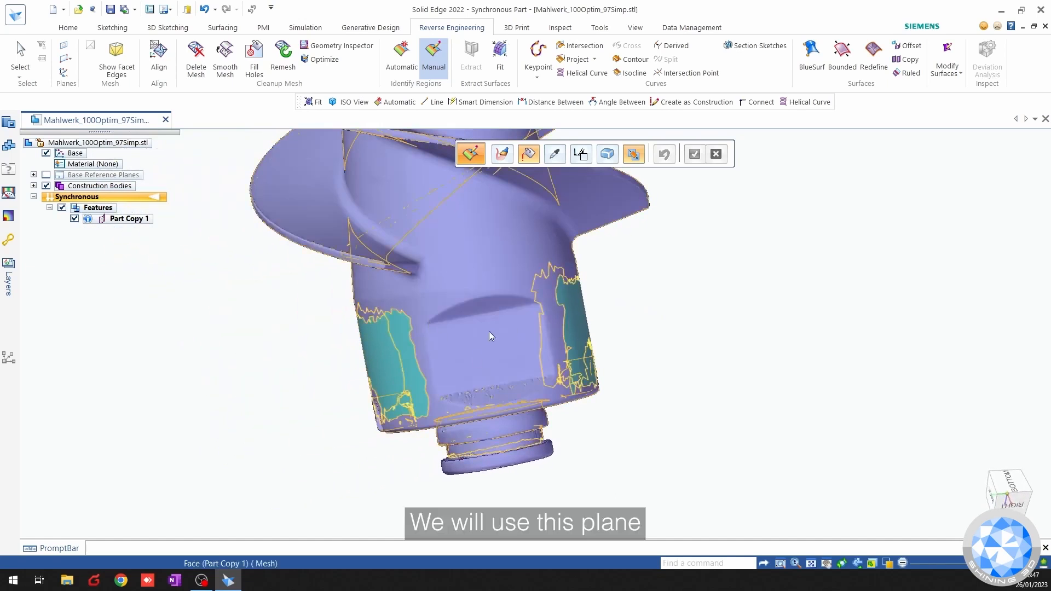
left_click(576, 153)
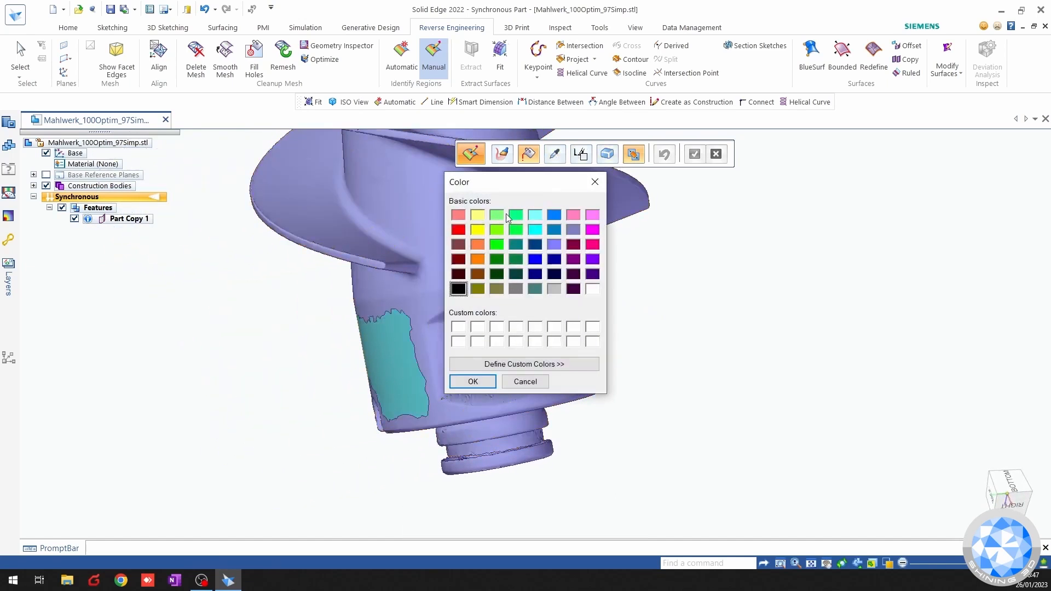
left_click(477, 230)
left_click(472, 381)
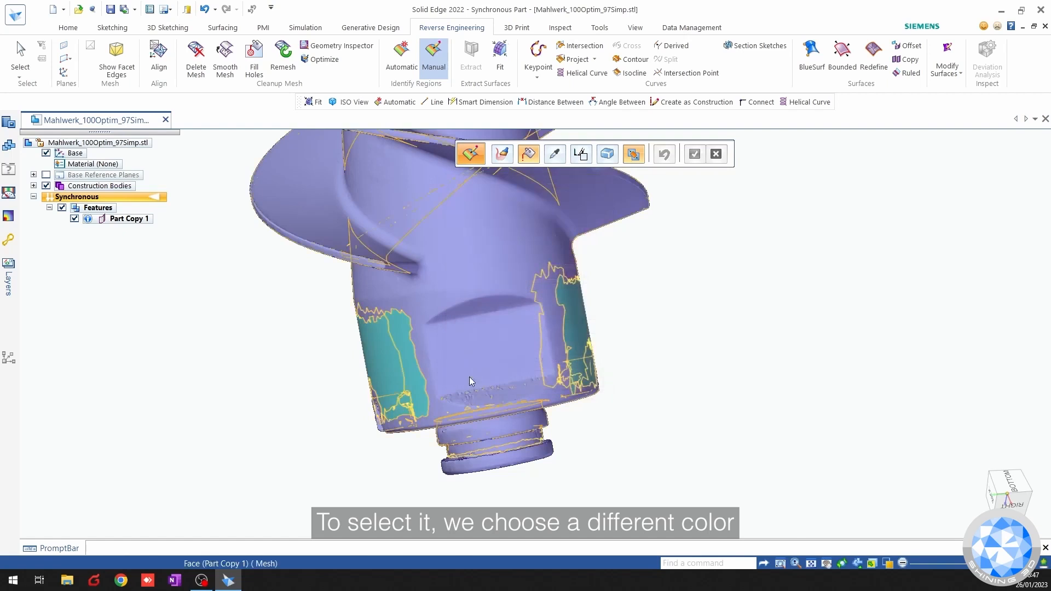
Paint a closed yellow outline on the shank's flat face and fill its interior to complete the planar region.
left_click(499, 149)
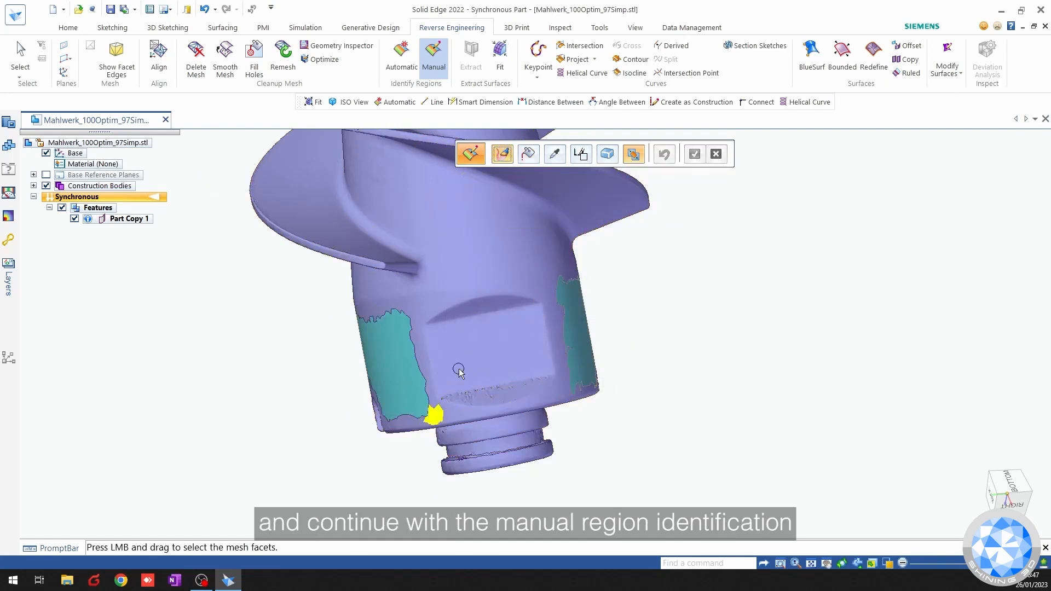
scroll(438, 383, "up", 3)
mouse_move(423, 303)
left_mouse_down()
mouse_move(619, 269)
mouse_move(643, 282)
mouse_move(669, 377)
mouse_move(549, 385)
mouse_move(452, 411)
mouse_move(423, 322)
mouse_move(470, 323)
left_mouse_up()
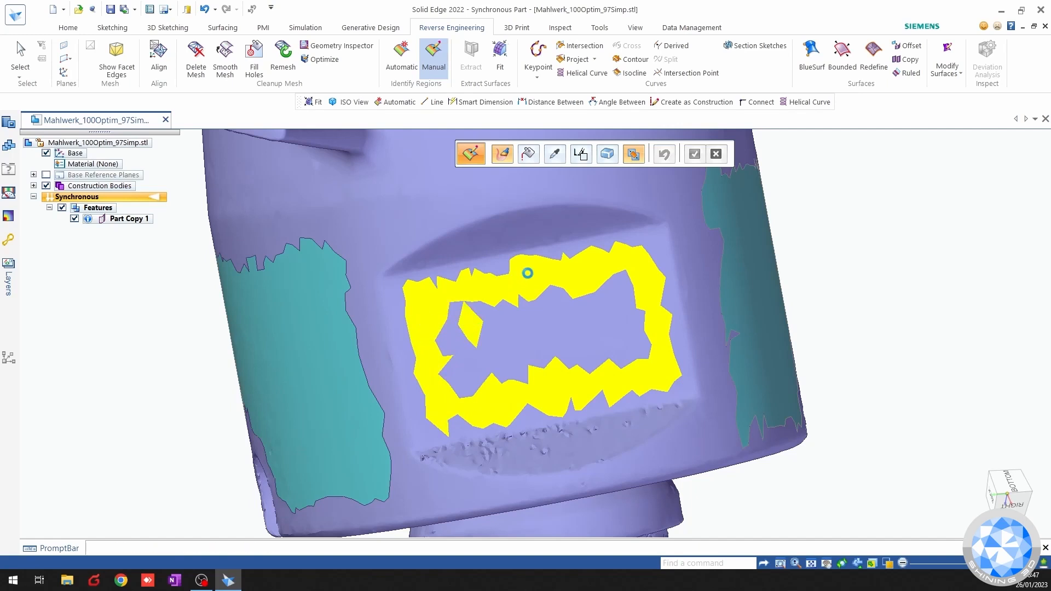
left_click(528, 154)
left_click(496, 358)
scroll(801, 310, "down", 3)
middle_click_drag(680, 352, 570, 257)
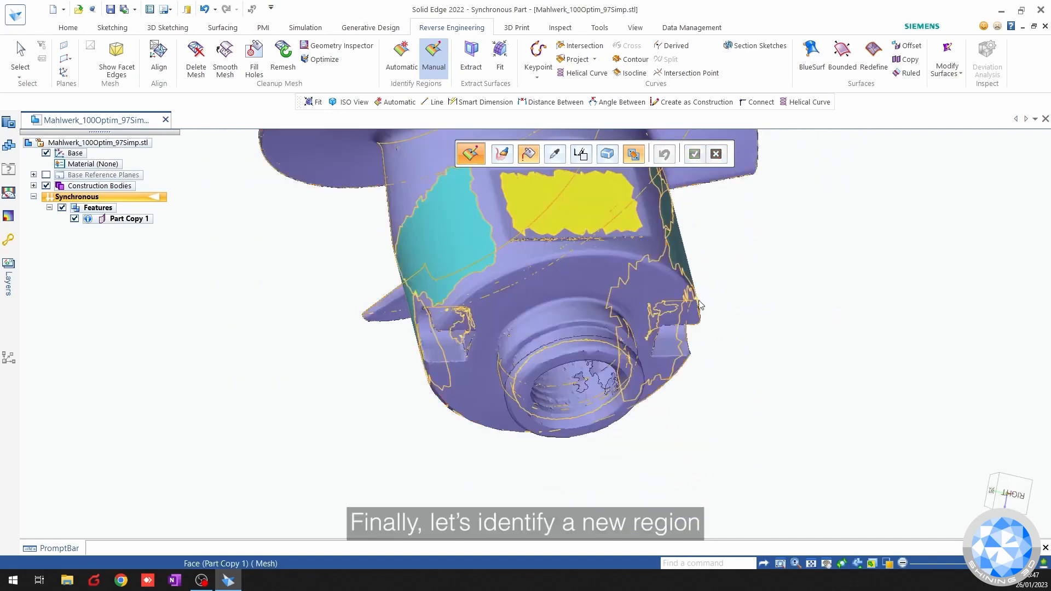
Set the region color to cyan and paint facets along the annular base face on the side nearest the yellow flat.
left_click(580, 157)
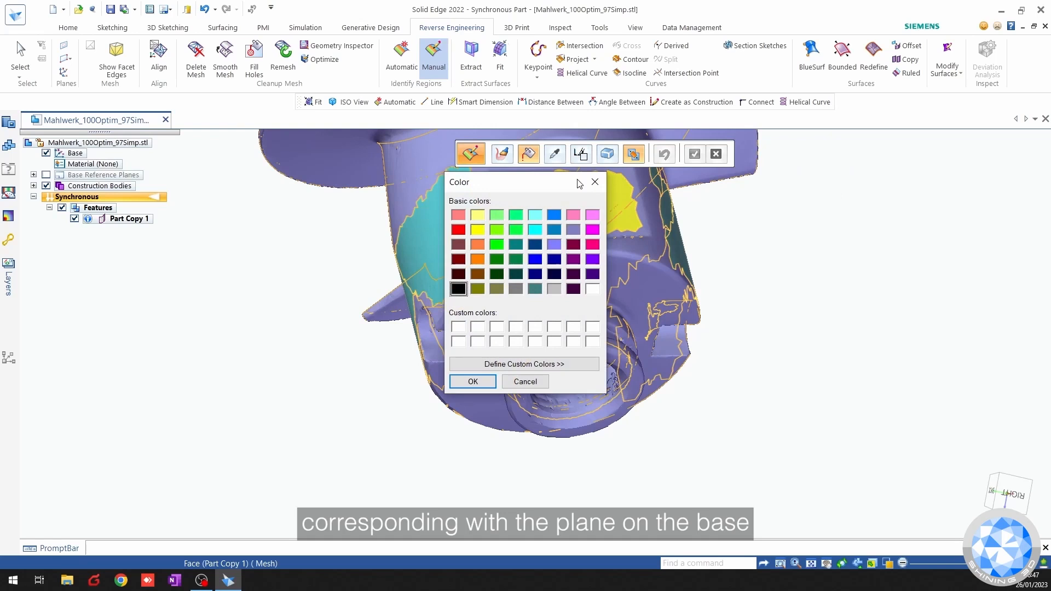
left_click(473, 382)
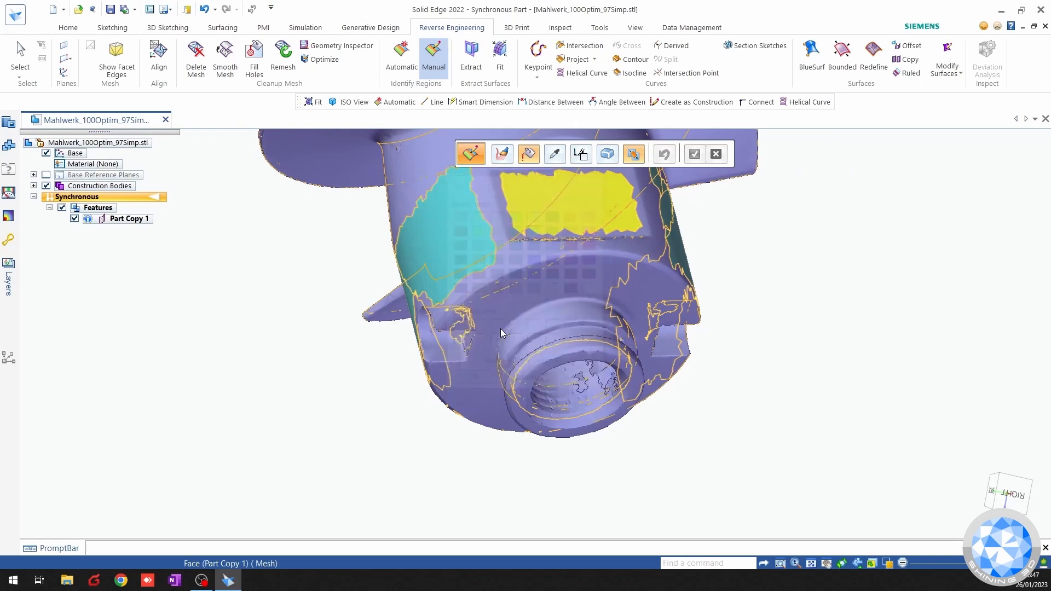
scroll(528, 336, "up", 2)
scroll(513, 298, "up", 3)
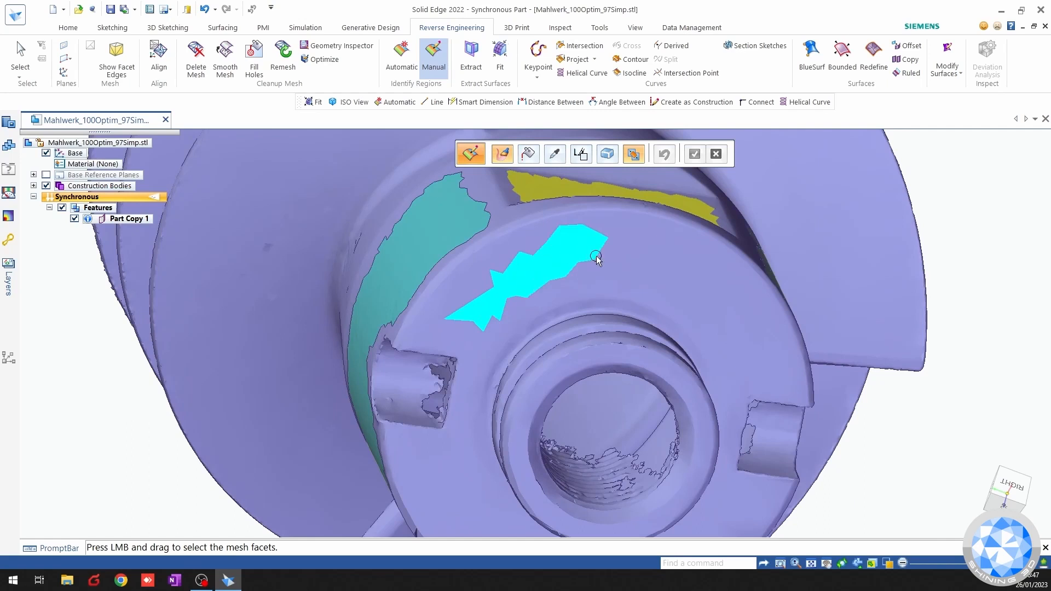
left_click_drag(761, 349, 758, 358)
Paint two more cyan regions on the opposite side of the annular base face and finish manual region identification.
middle_click_drag(728, 356, 737, 190, "shift")
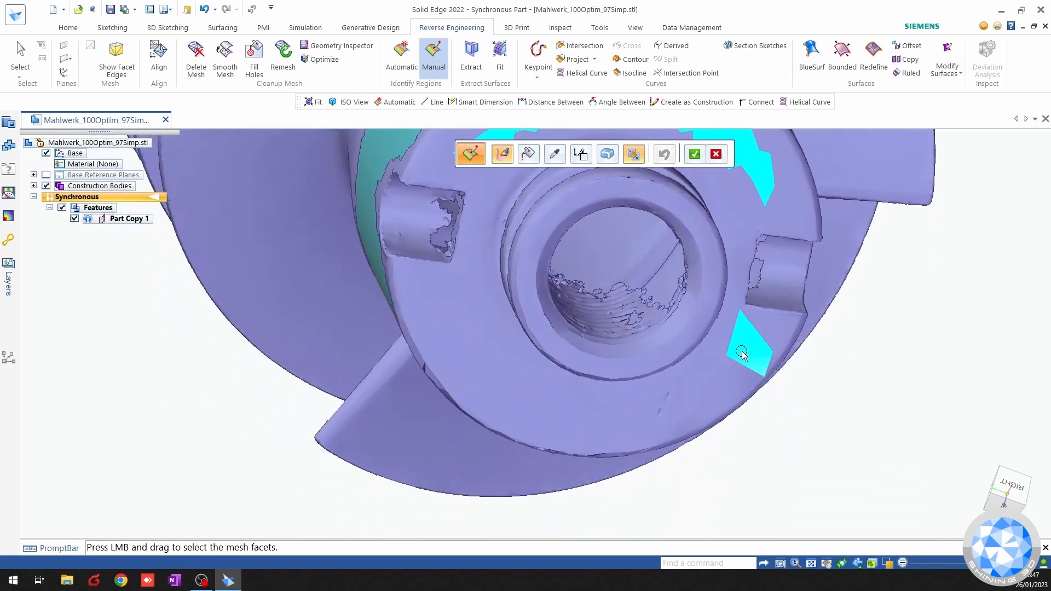
mouse_move(623, 416)
left_mouse_down()
mouse_move(580, 392)
mouse_move(528, 384)
mouse_move(442, 295)
left_mouse_up()
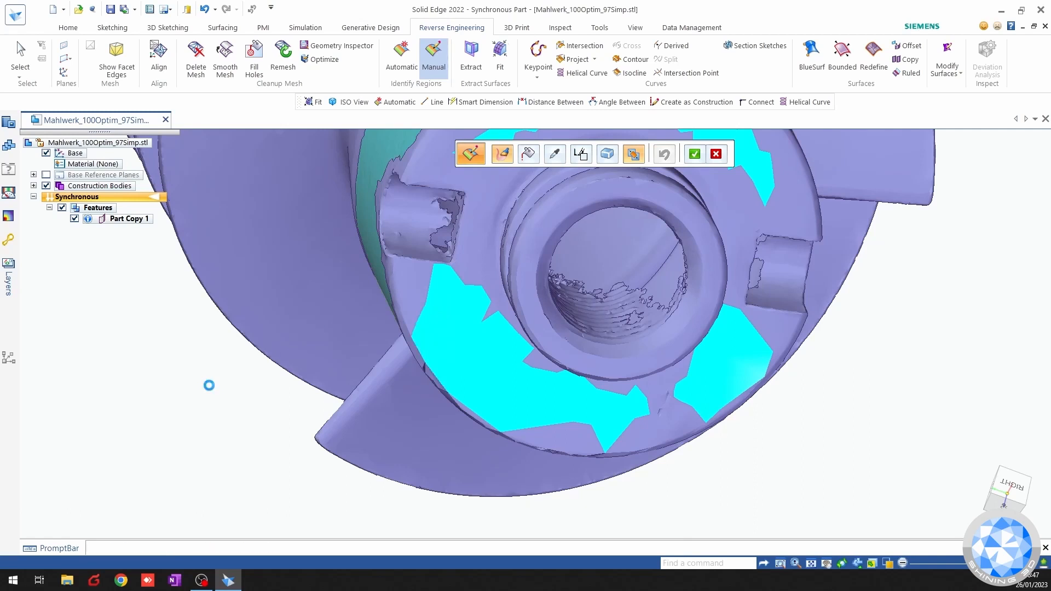
scroll(217, 389, "down", 4)
middle_click_drag(294, 353, 291, 399, "shift")
middle_click_drag(604, 334, 627, 336)
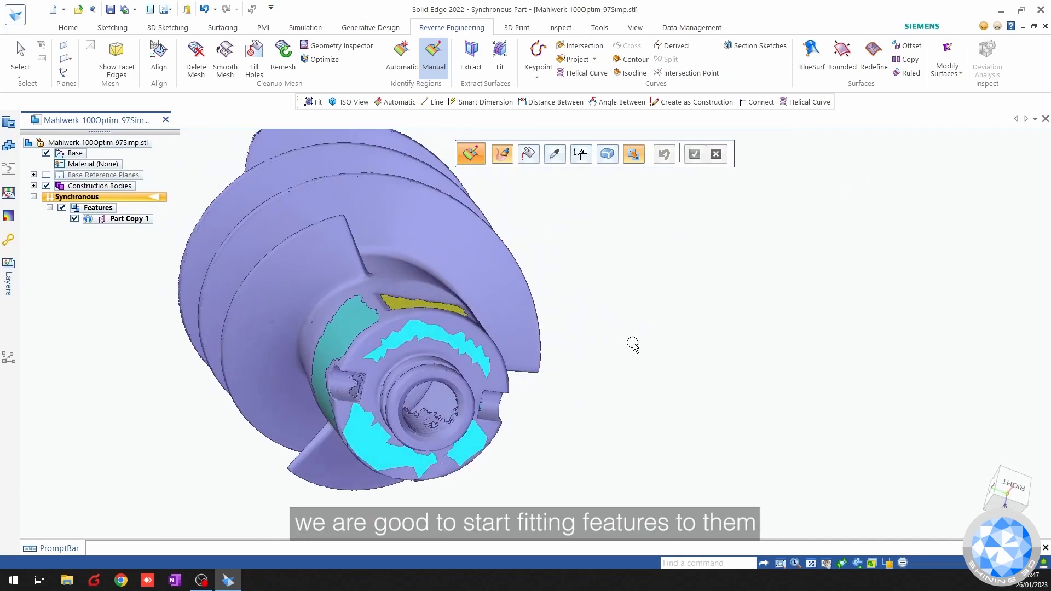
key("Escape")
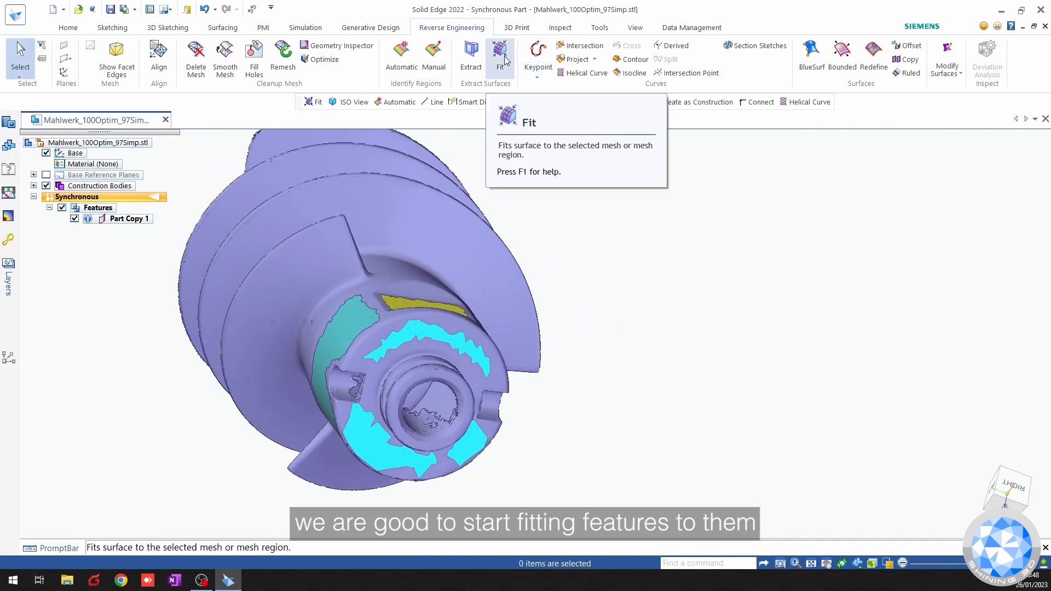
Fit a single plane to the three cyan regions on the annular base face.
left_click(504, 59)
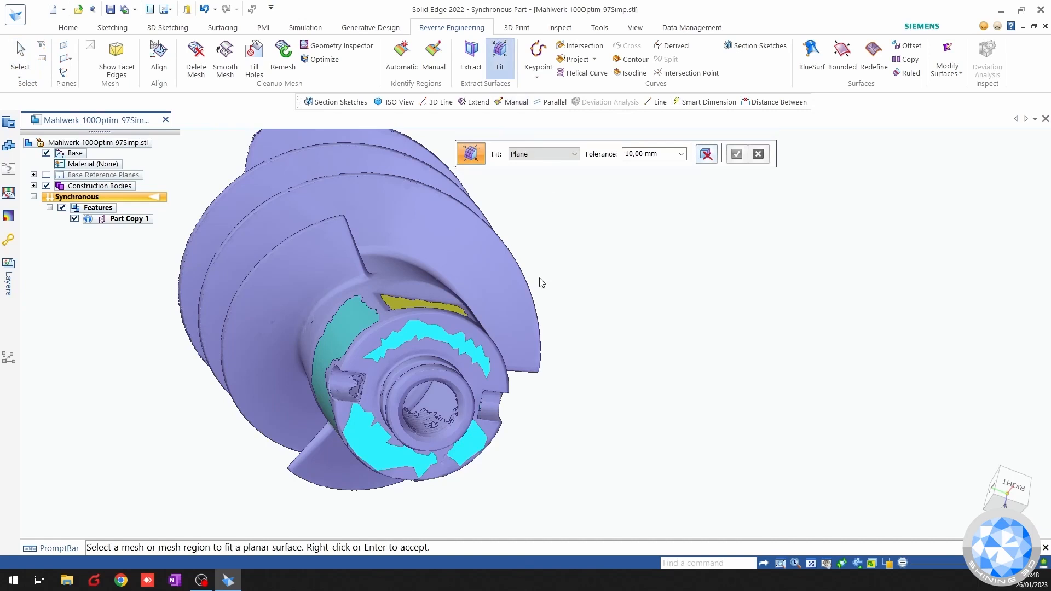
left_click(465, 344)
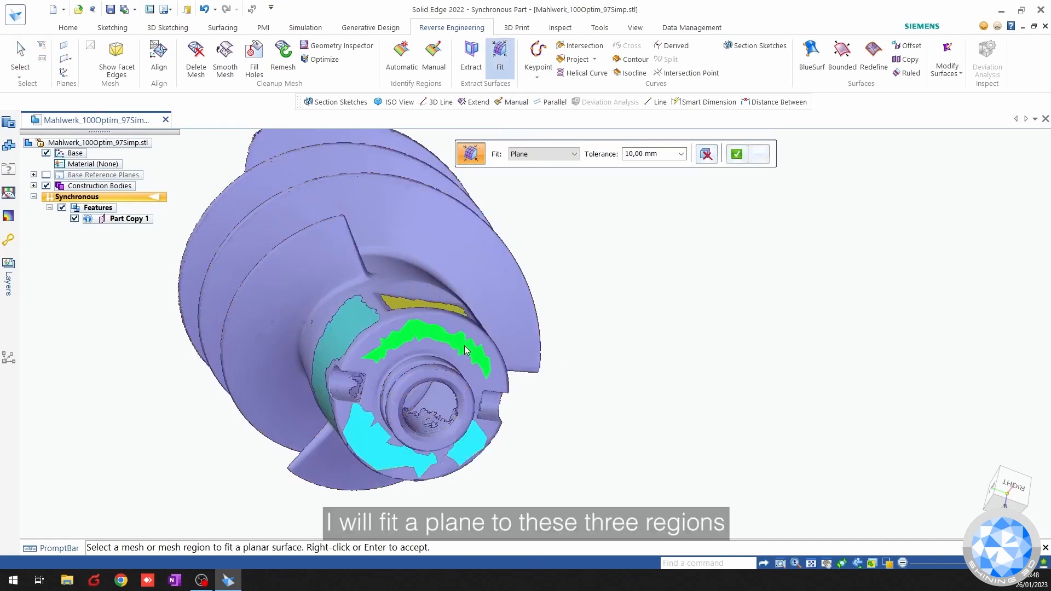
left_click(379, 442)
left_click(466, 448)
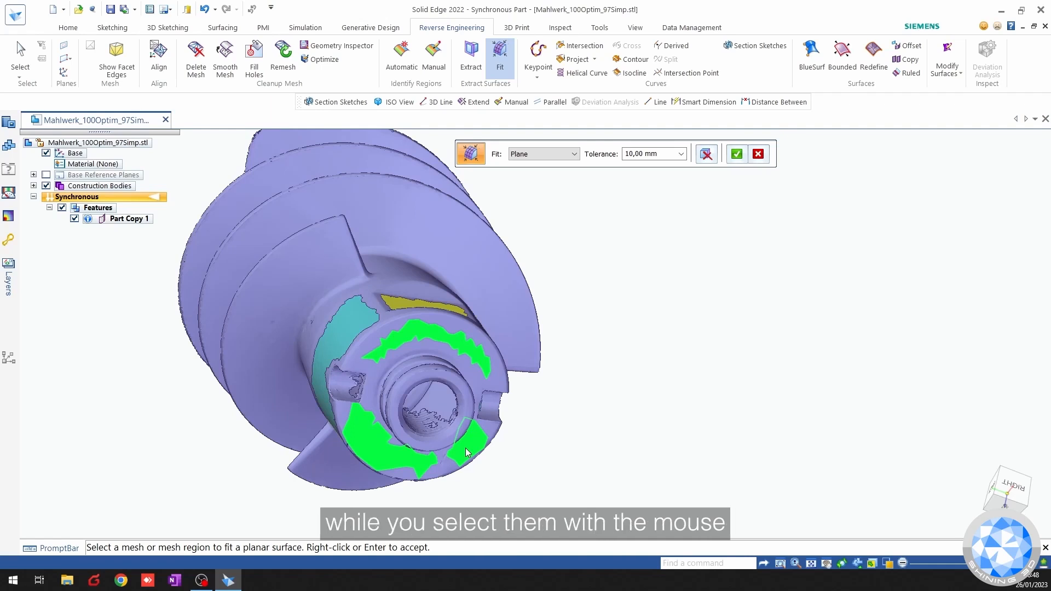
right_click(589, 392)
Fit a second plane to the yellow region on the shank's flat face.
mouse_move(591, 394)
middle_mouse_down()
mouse_move(593, 375)
mouse_move(576, 389)
middle_mouse_up()
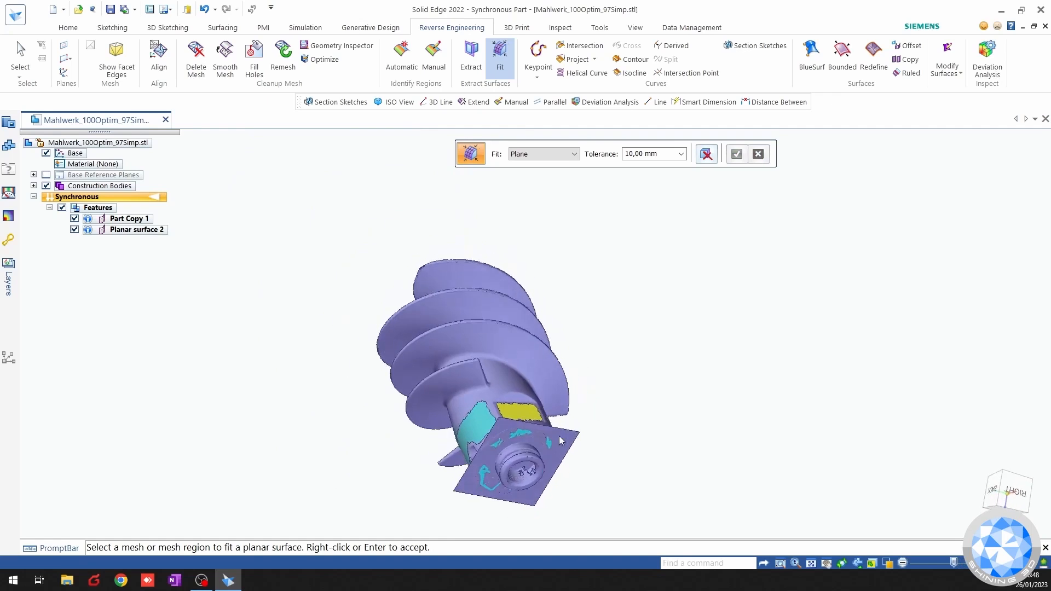
scroll(547, 416, "up", 5)
left_click(514, 372)
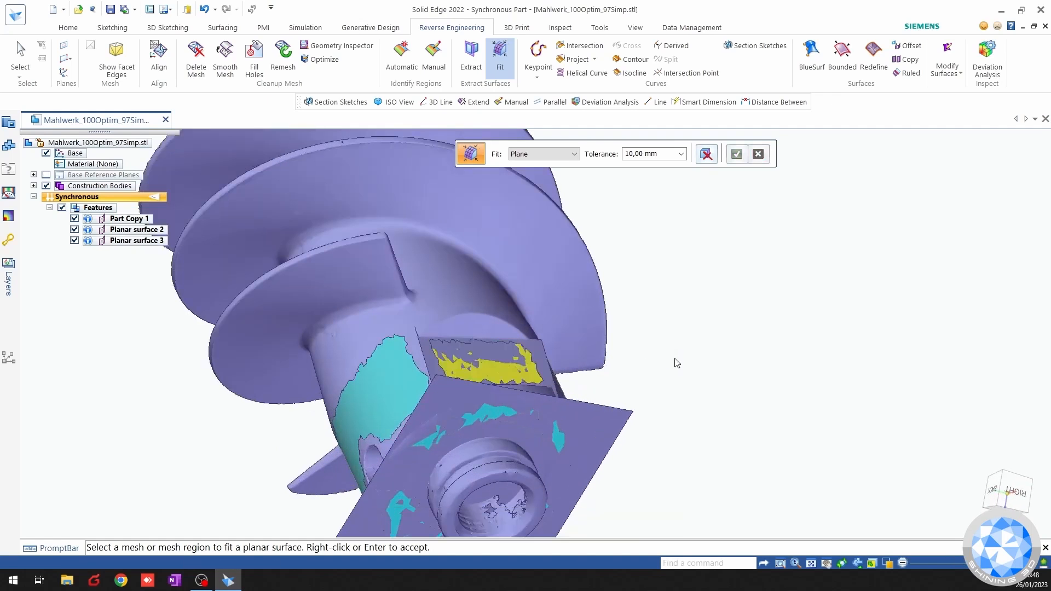
Fit a cylinder to the two cylindrical regions on opposite sides of the shank.
left_click(574, 153)
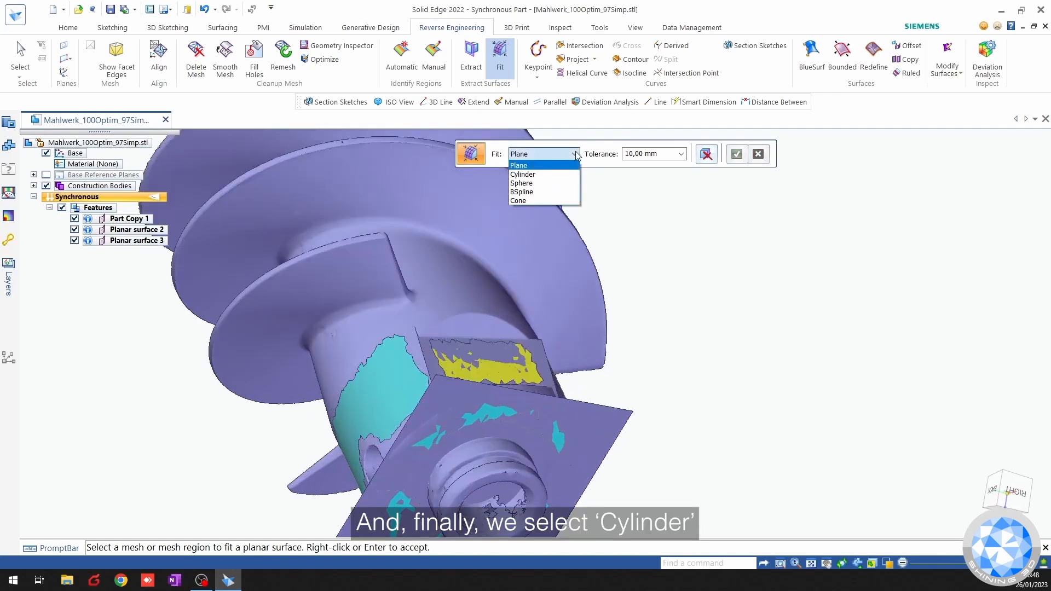
left_click(557, 176)
middle_click_drag(433, 274, 510, 176, "shift")
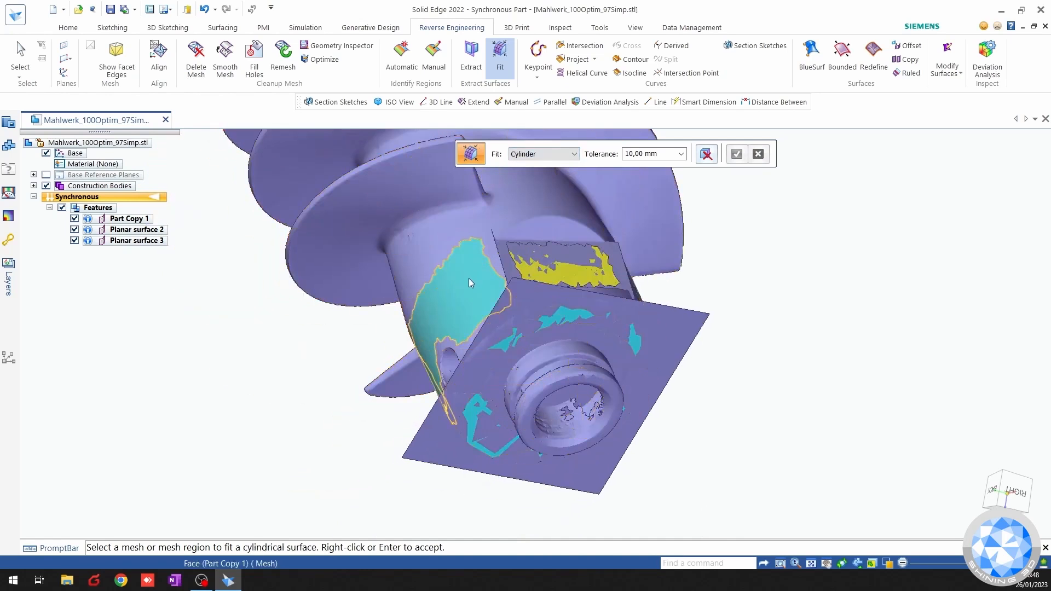
left_click(469, 278)
middle_click_drag(655, 280, 706, 454)
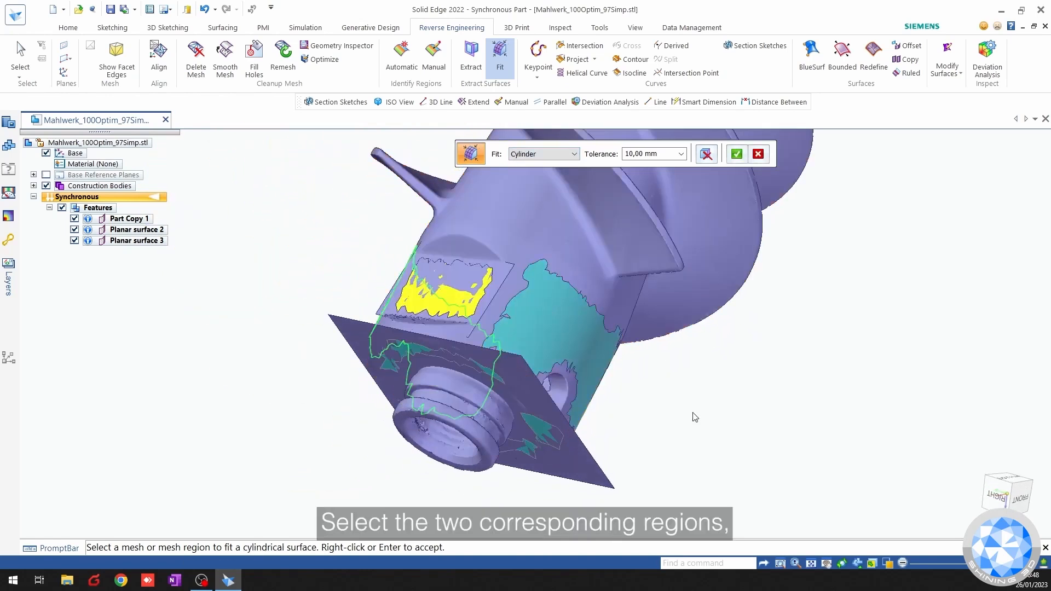
left_click(602, 352)
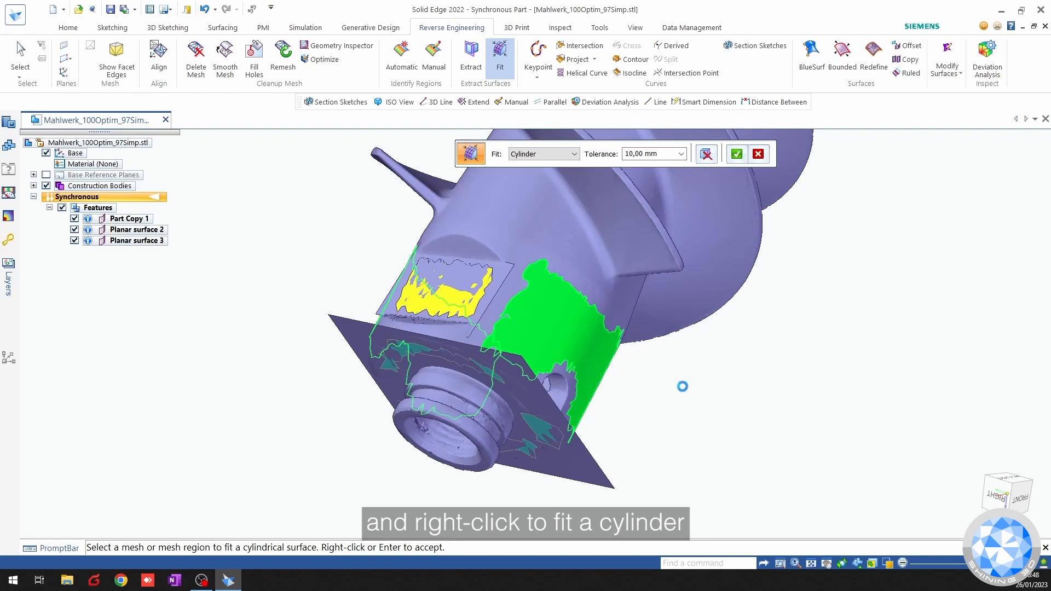
middle_click_drag(685, 391, 524, 266)
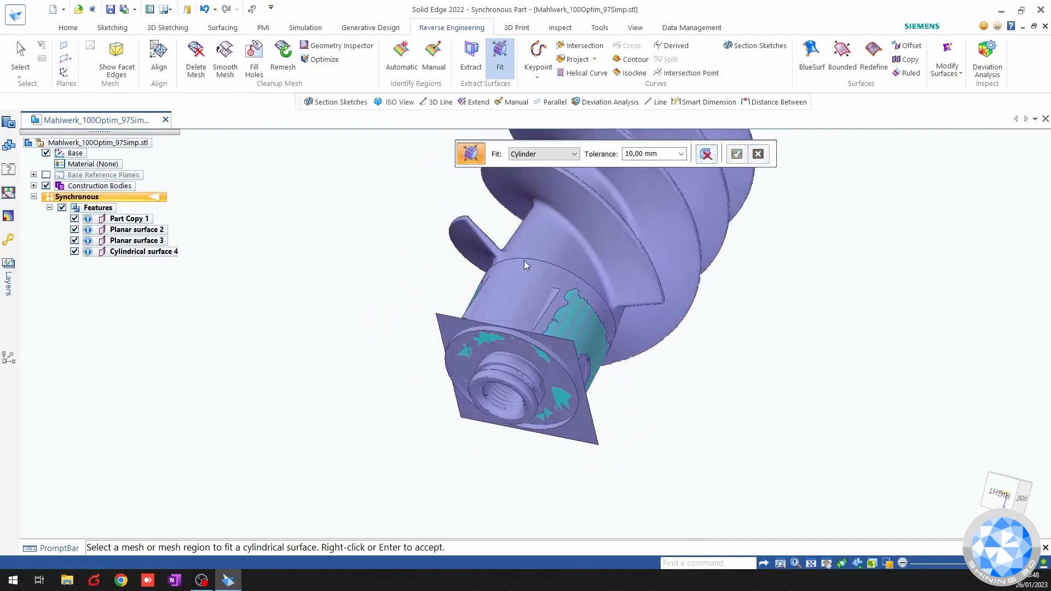
Hide the Part Copy 1 mesh, leaving only the fitted surfaces in view, and exit surface fitting.
left_click(74, 218)
middle_click_drag(432, 236, 482, 296)
middle_click_drag(566, 239, 511, 385, "shift")
scroll(631, 370, "up", 3)
mouse_move(593, 394)
middle_mouse_down()
mouse_move(424, 432)
mouse_move(591, 410)
mouse_move(556, 476)
mouse_move(602, 403)
middle_mouse_up()
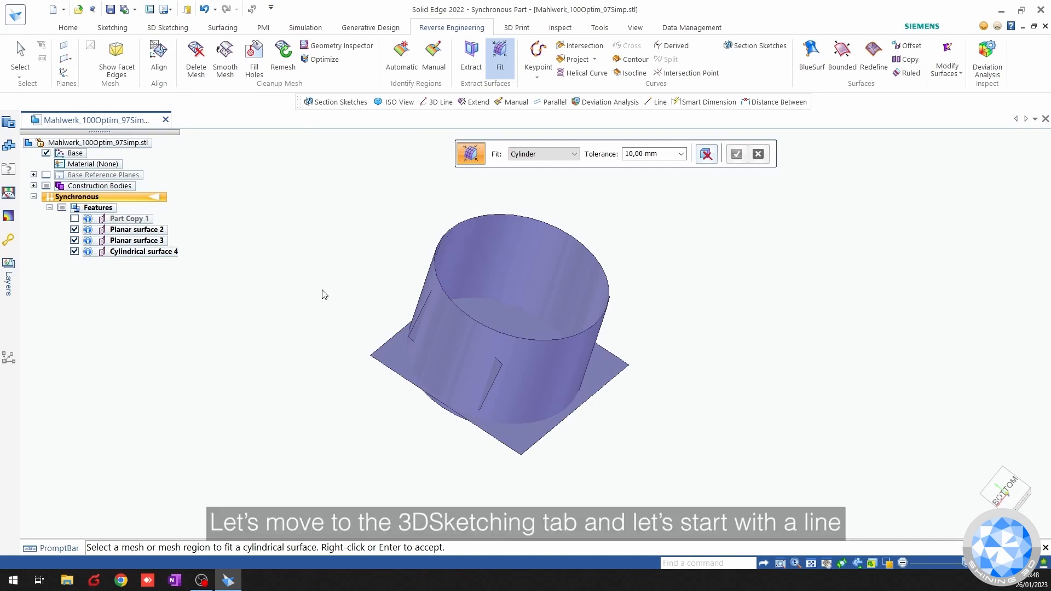
key("Escape")
Draw a 3D line along the cylinder's axis, joining the centers of its two circular end edges.
left_click(173, 30)
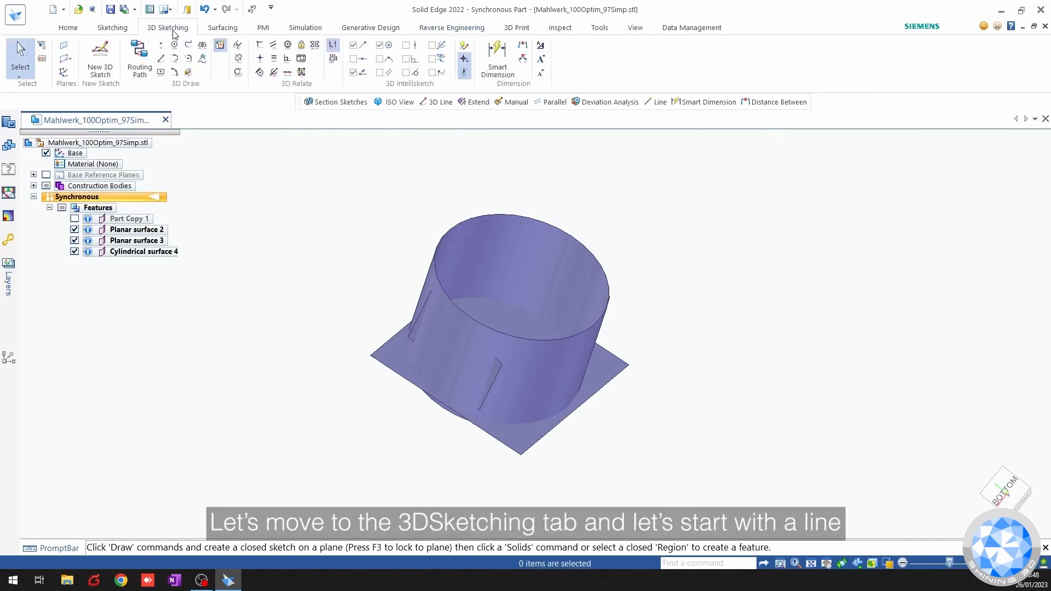
left_click(161, 59)
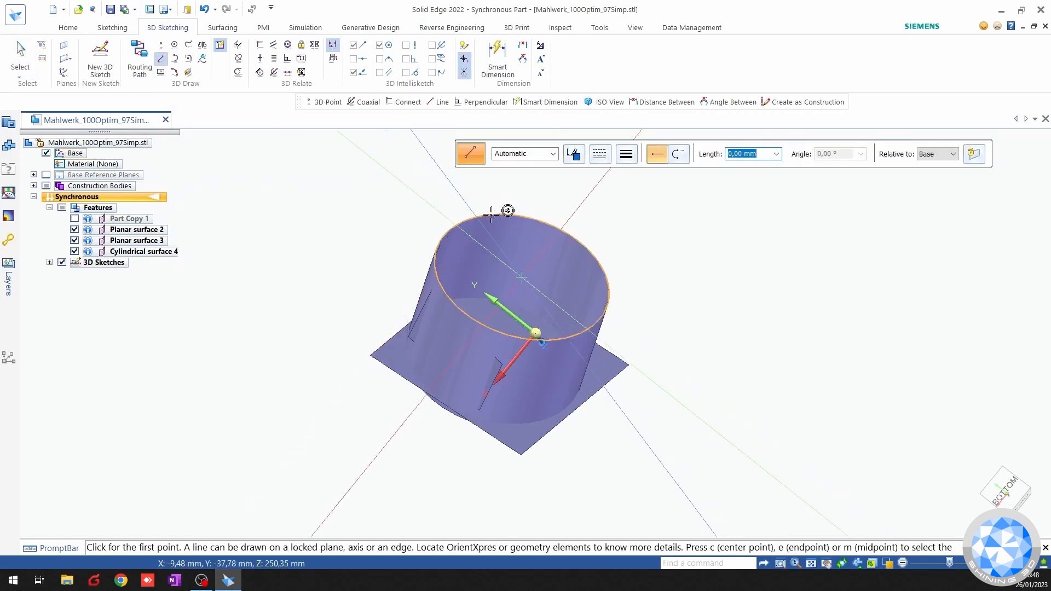
left_click(522, 278)
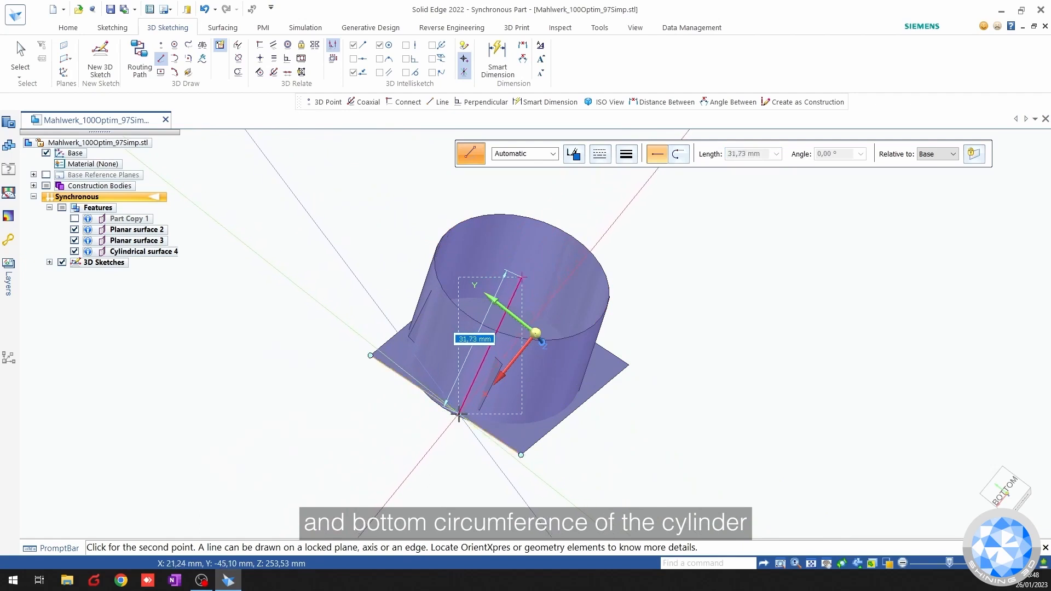
scroll(515, 432, "up", 2)
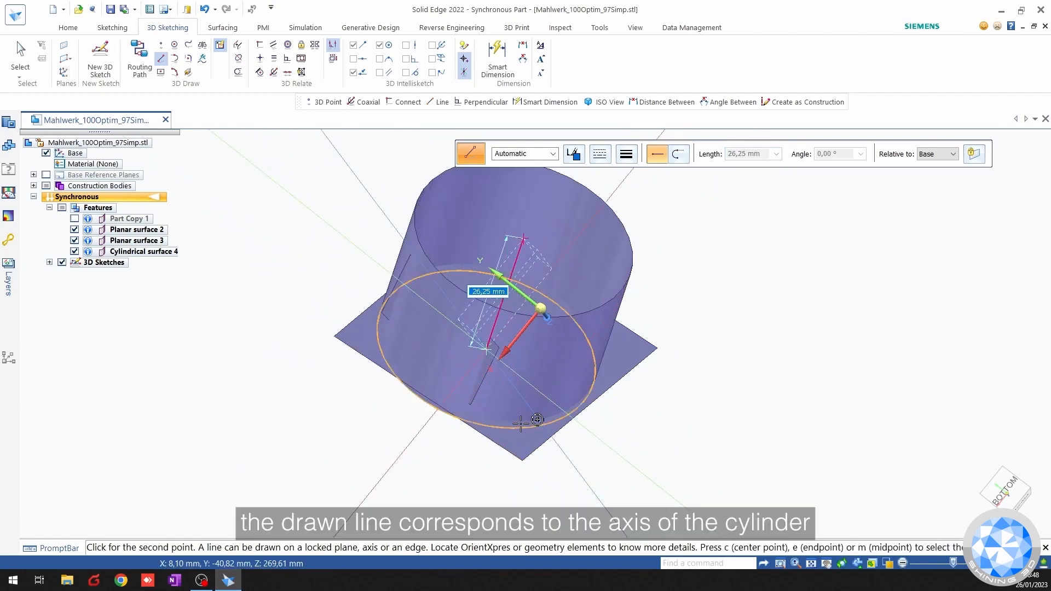
left_click(521, 424)
key("Escape")
Place a 3D point on the cylinder's axis line between its endpoints.
middle_click_drag(651, 313, 583, 323)
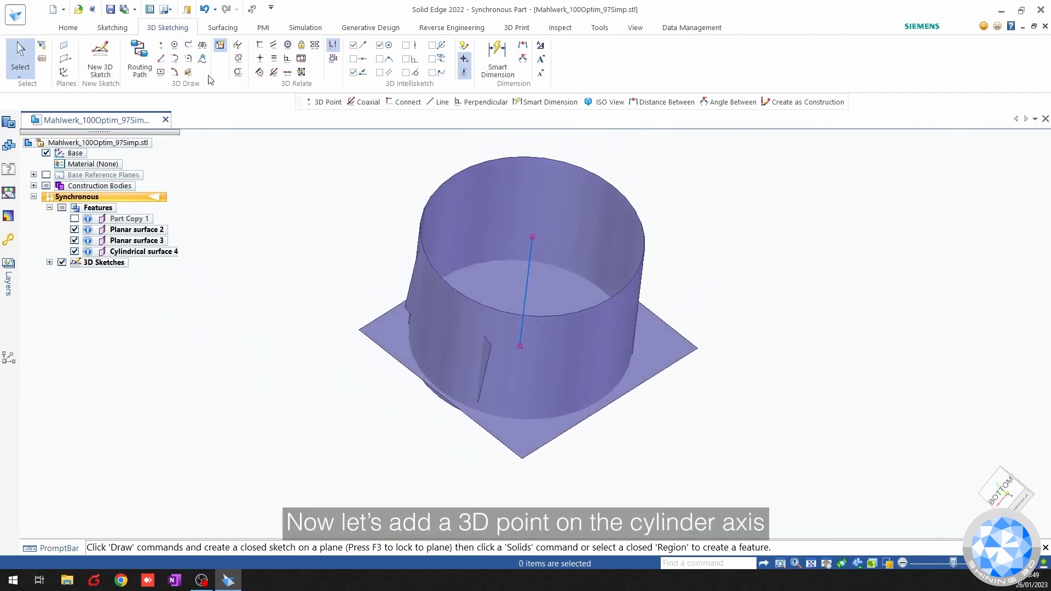
left_click(161, 46)
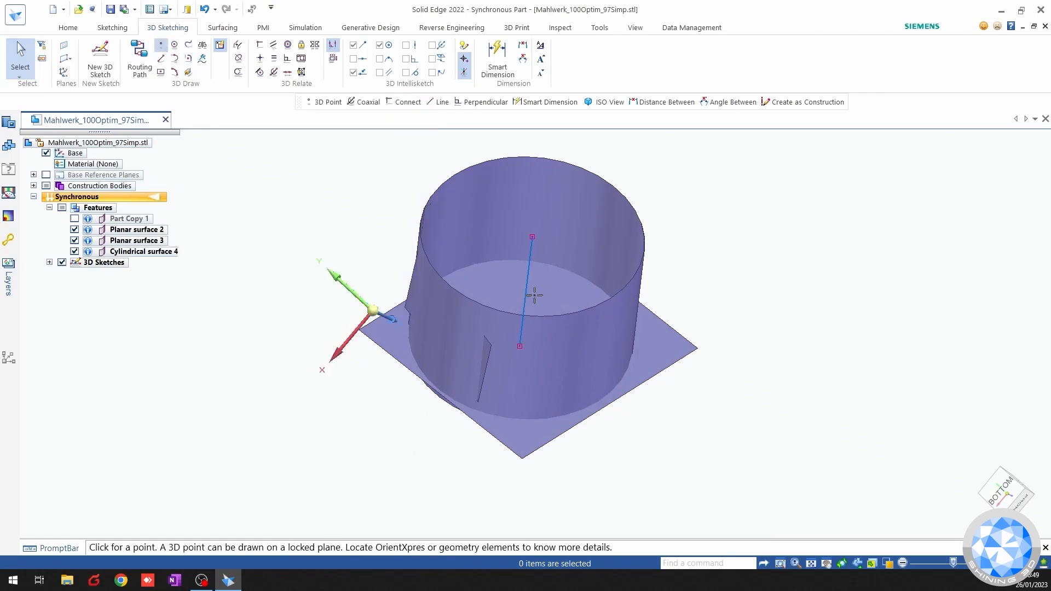
key("Escape")
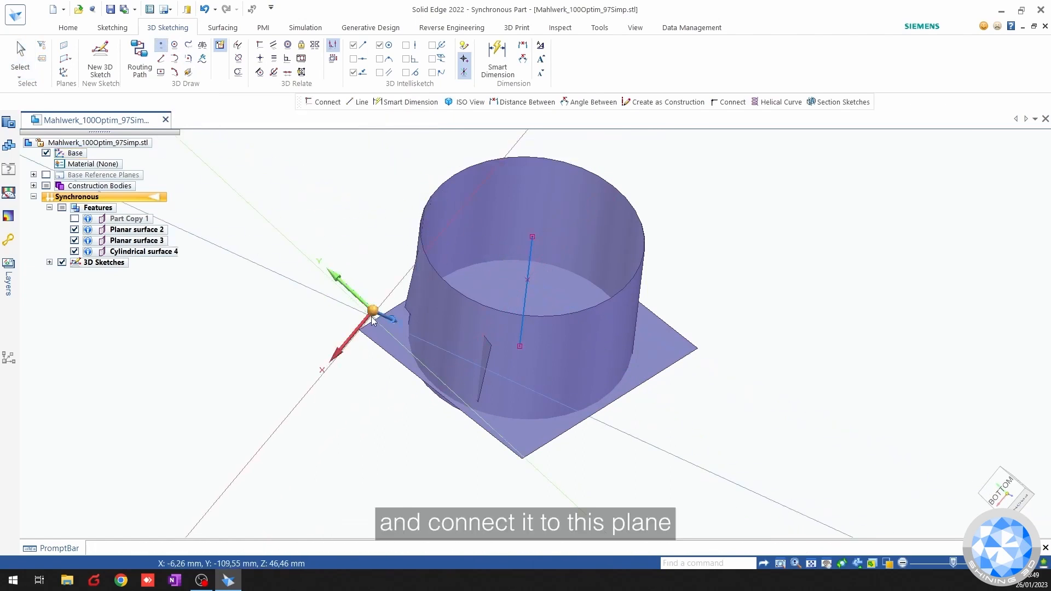
Add a Connect relation between the 3D point on the axis and the fitted base plane.
left_click(258, 46)
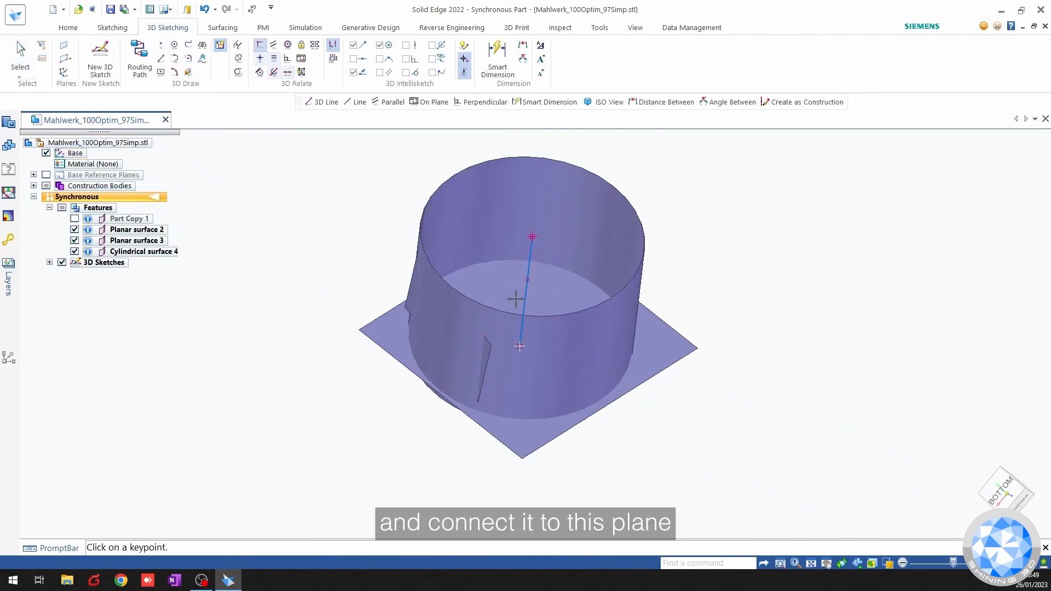
left_click(527, 279)
left_click(648, 339)
scroll(507, 356, "up", 5)
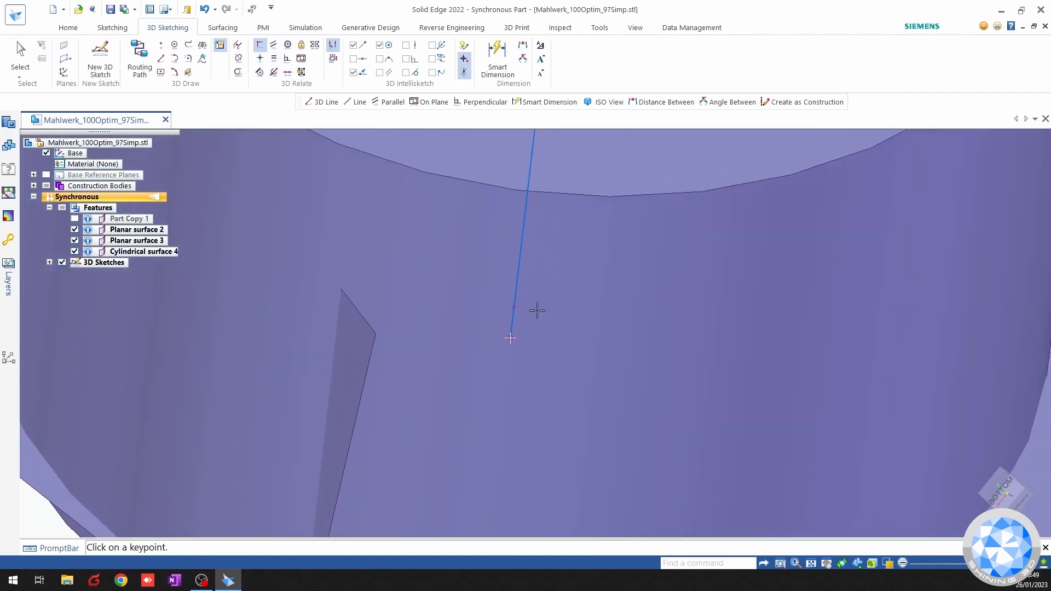
key("Escape")
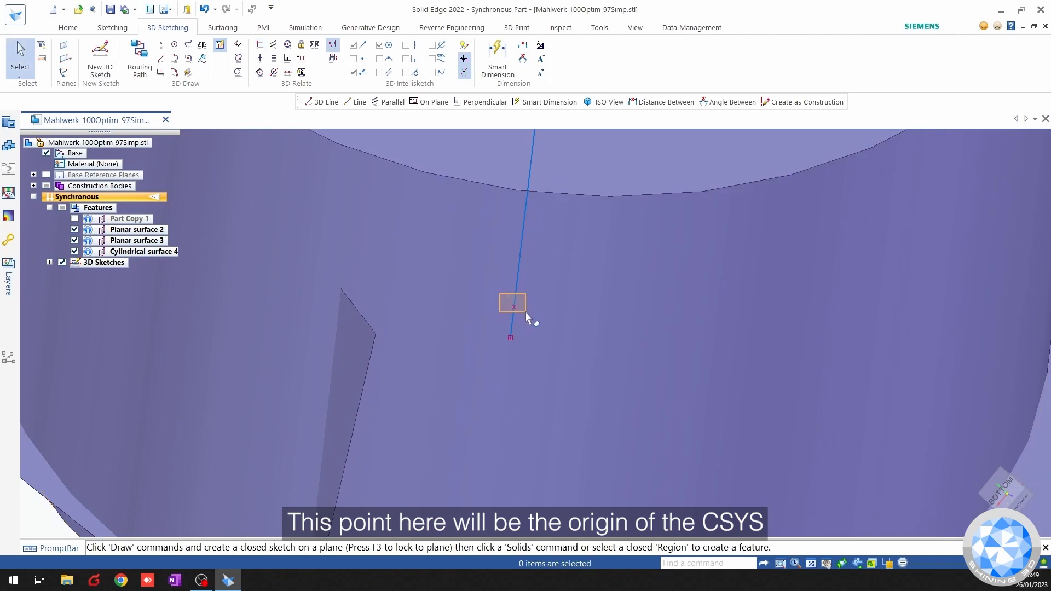
scroll(536, 323, "down", 5)
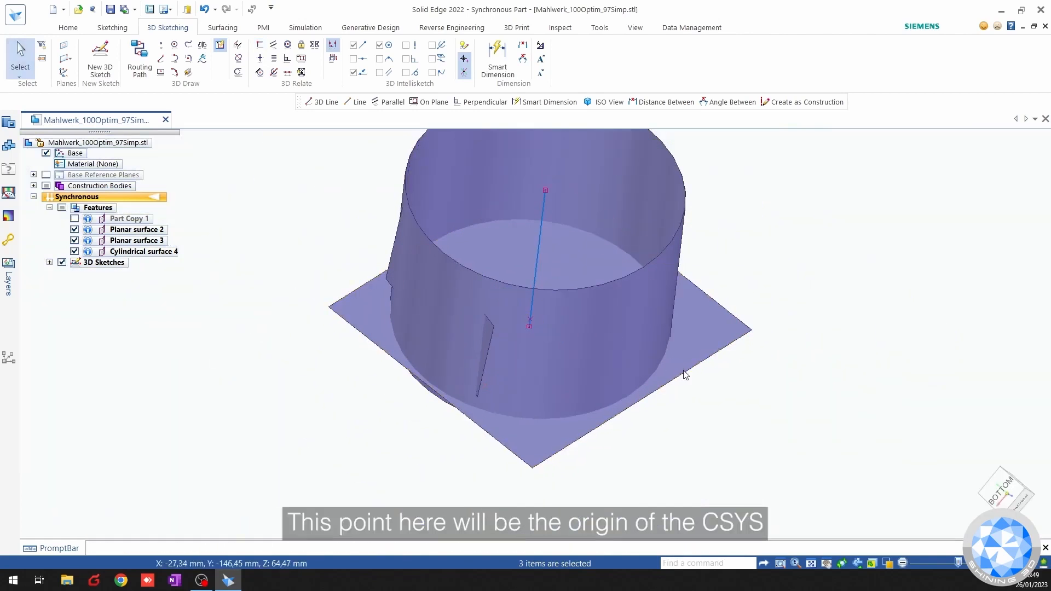
Draw two connected 3D lines in open space beside the cylinder, the first about 18 mm long.
middle_click_drag(384, 447, 264, 414)
scroll(404, 384, "down", 2)
middle_click_drag(405, 385, 408, 399)
scroll(408, 399, "down", 1)
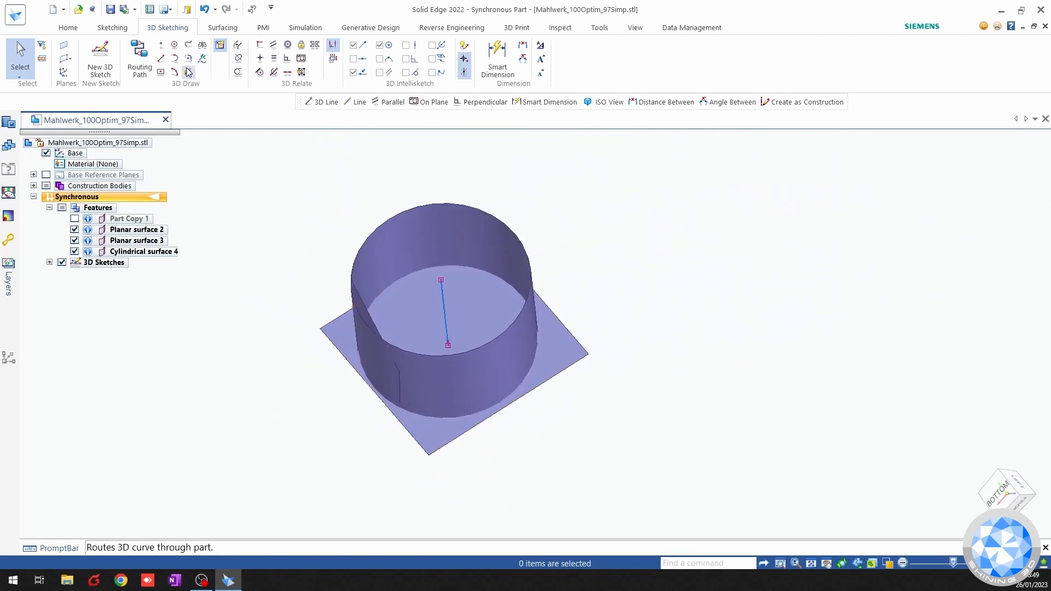
left_click(162, 60)
left_click(698, 249)
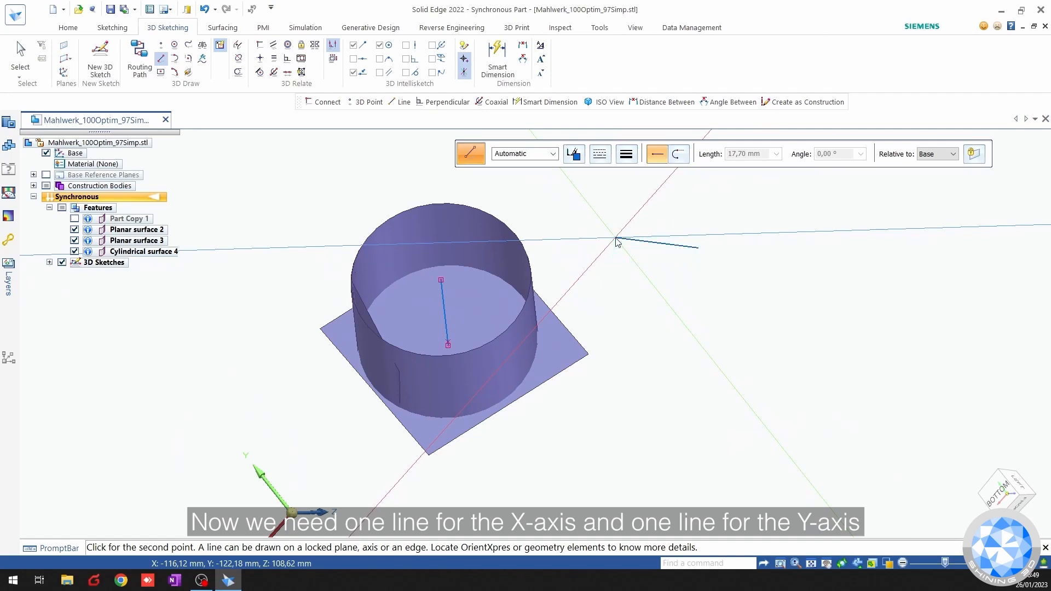
left_click(616, 236)
left_click(641, 182)
key("Escape")
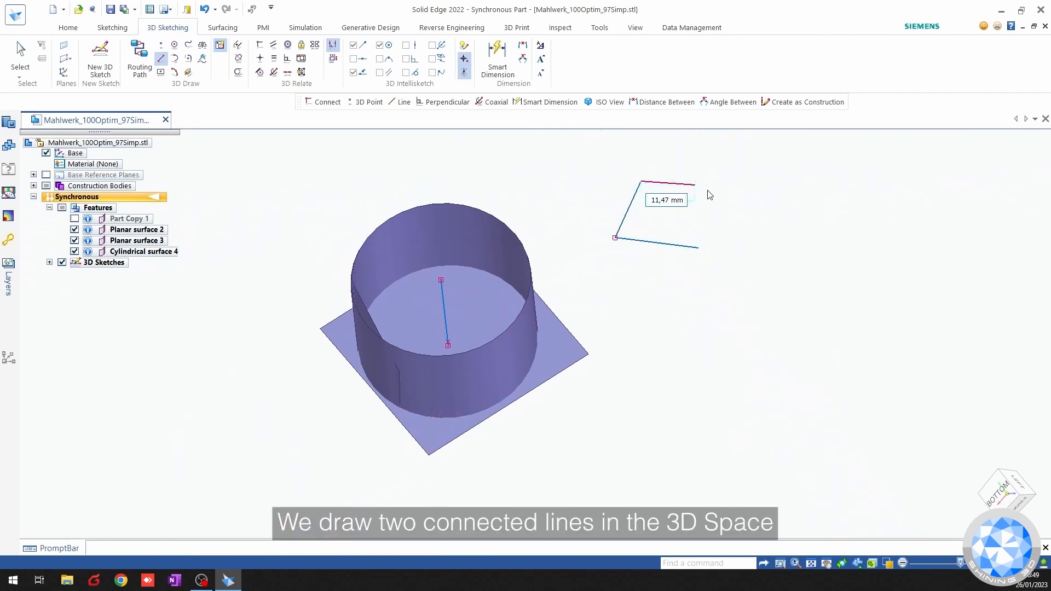
Make the two connected lines beside the cylinder perpendicular to each other.
left_click(286, 61)
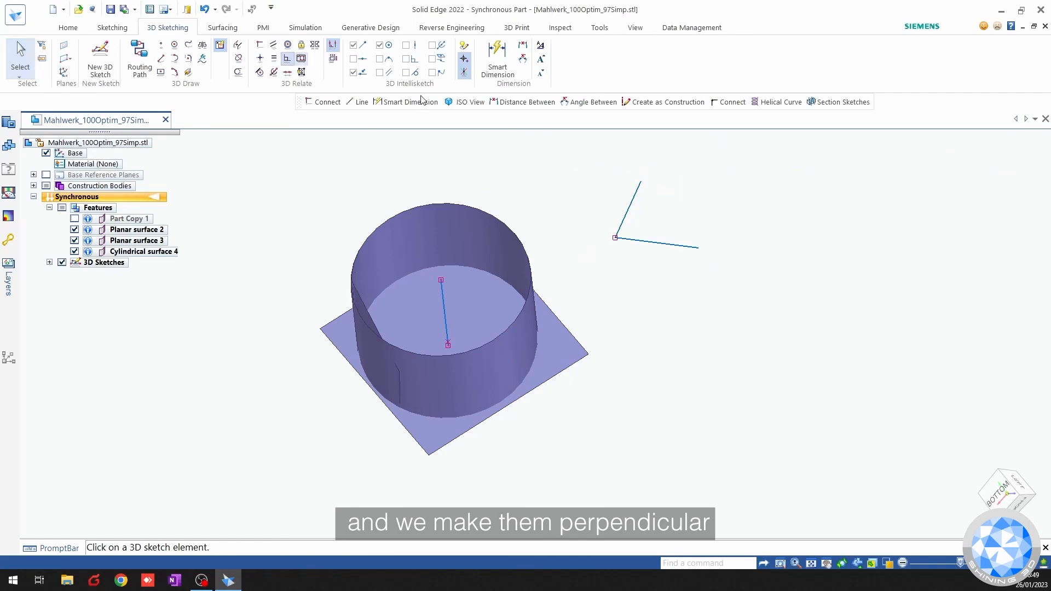
left_click(643, 246)
left_click(621, 223)
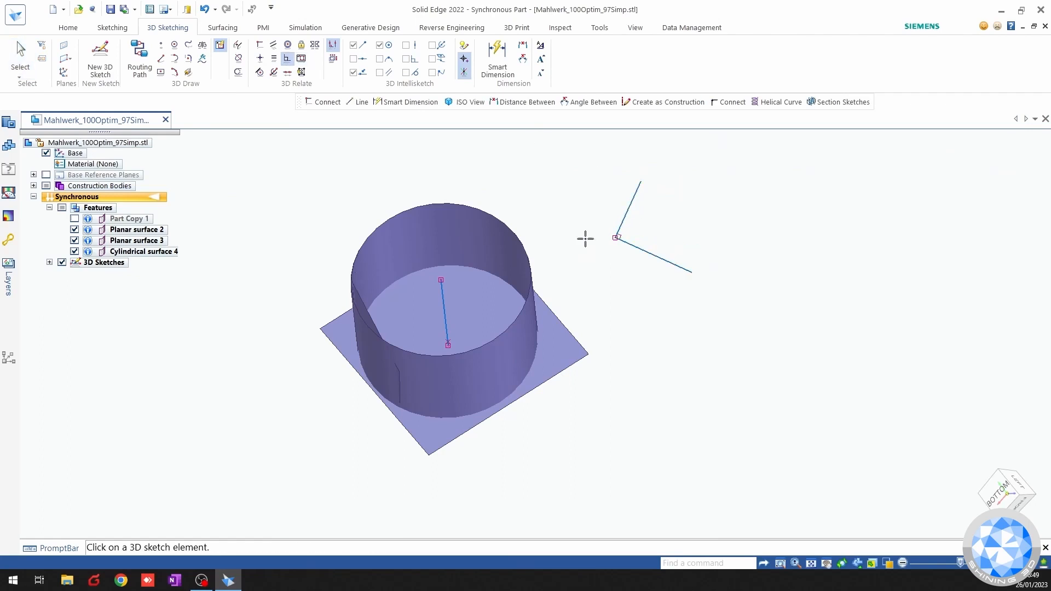
key("Escape")
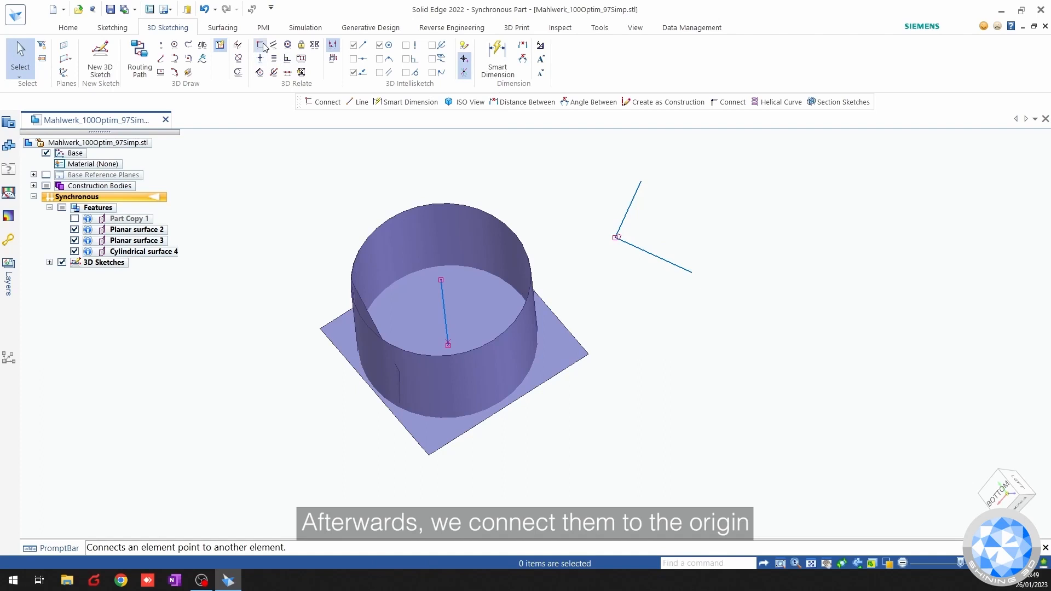
Connect the shared corner of the two perpendicular 3D lines to the 3D point on the cylinder's axis.
left_click(259, 45)
scroll(489, 310, "up", 5)
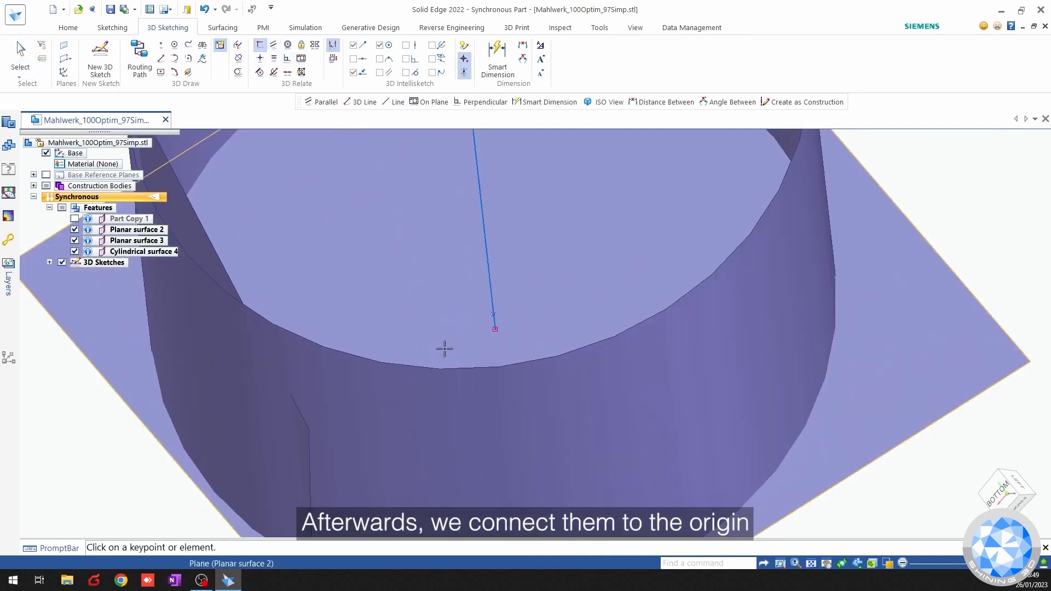
left_click(493, 316)
scroll(556, 343, "down", 5)
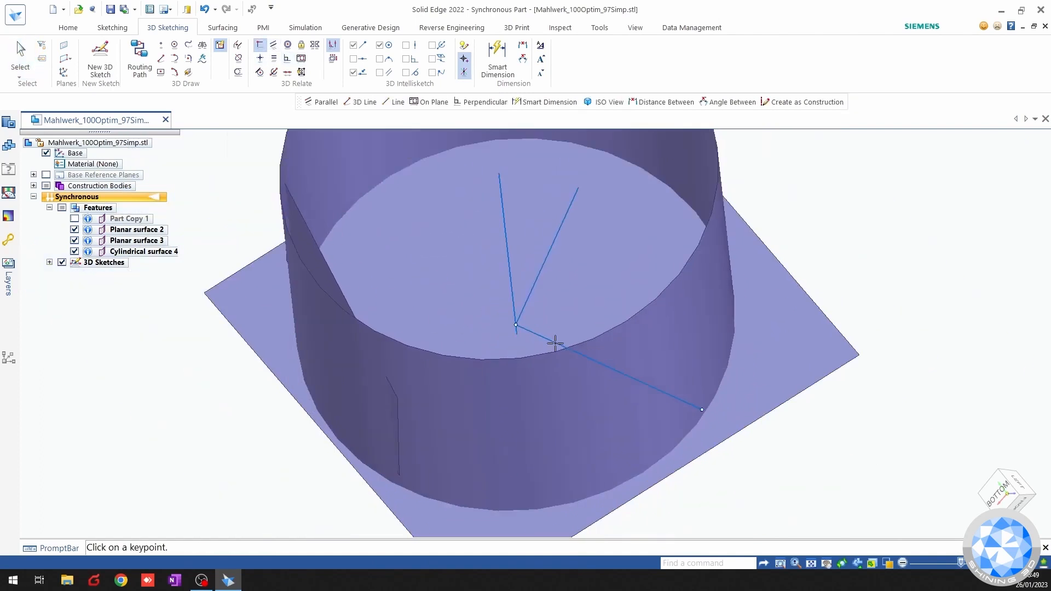
key("Escape")
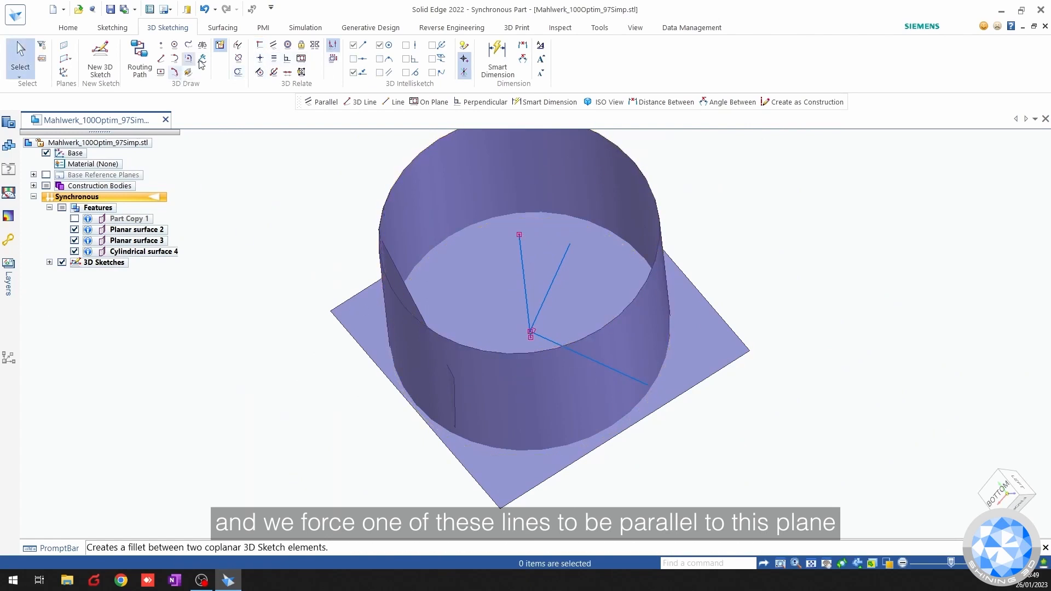
Make one of the two perpendicular 3D lines parallel to the small fitted plane on the cylinder's side.
left_click(273, 45)
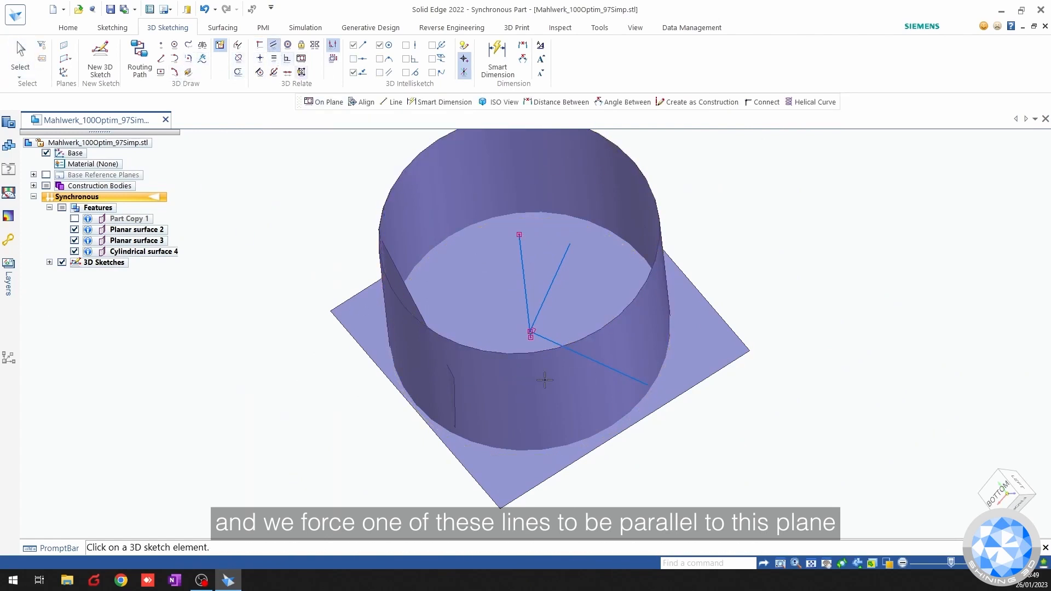
left_click(577, 357)
middle_click_drag(576, 359, 499, 308)
left_click(508, 304)
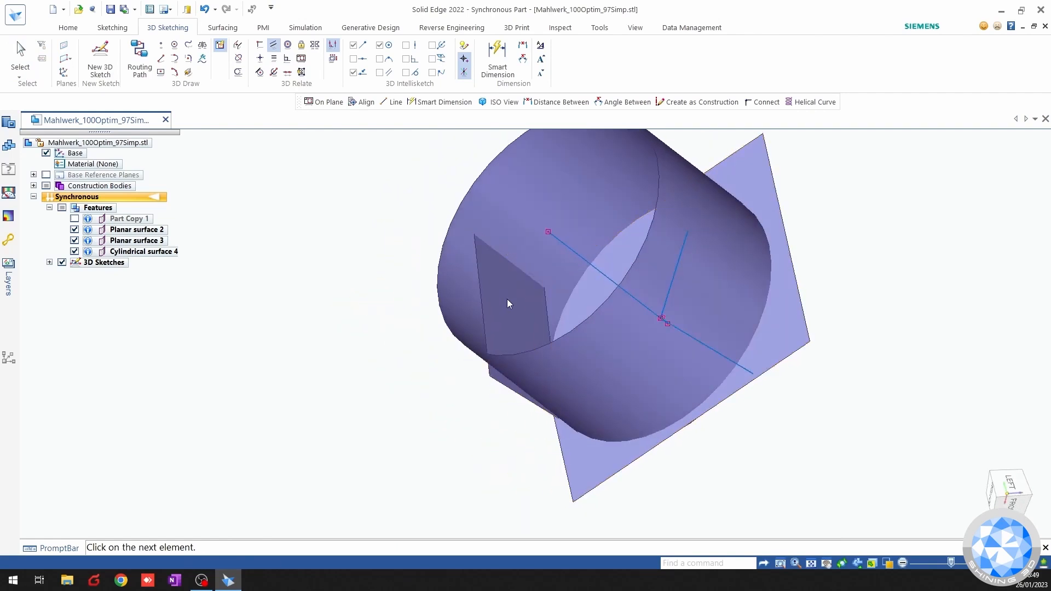
mouse_move(347, 405)
middle_mouse_down()
mouse_move(471, 370)
mouse_move(356, 422)
middle_mouse_up()
middle_click_drag(278, 242, 429, 379, "shift")
scroll(383, 336, "up", 3)
key("Escape")
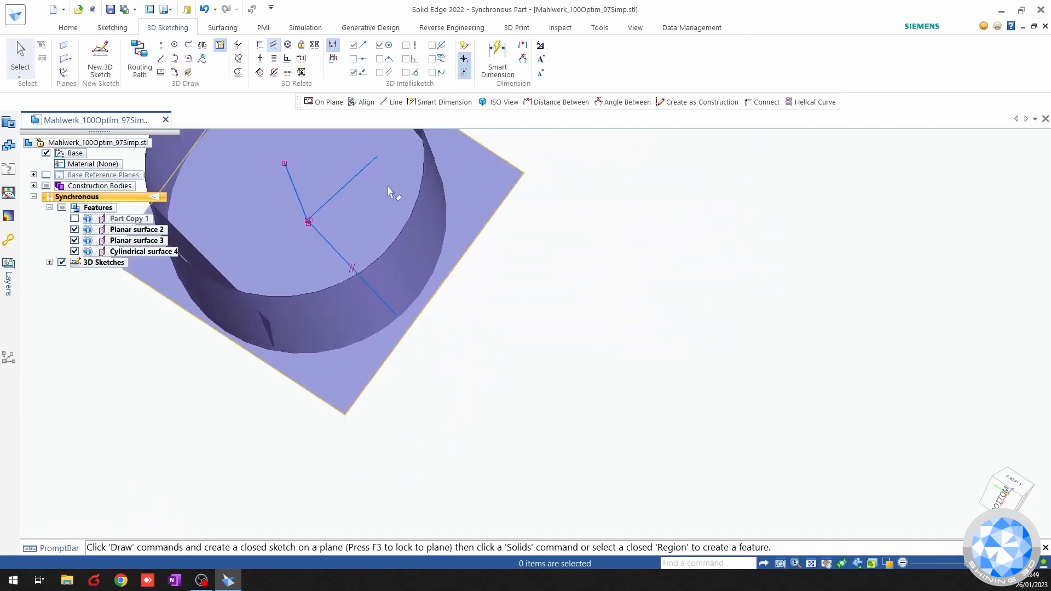
Apply On Plane relations that place both perpendicular 3D lines on the fitted base plane.
left_click(301, 59)
left_click(361, 275)
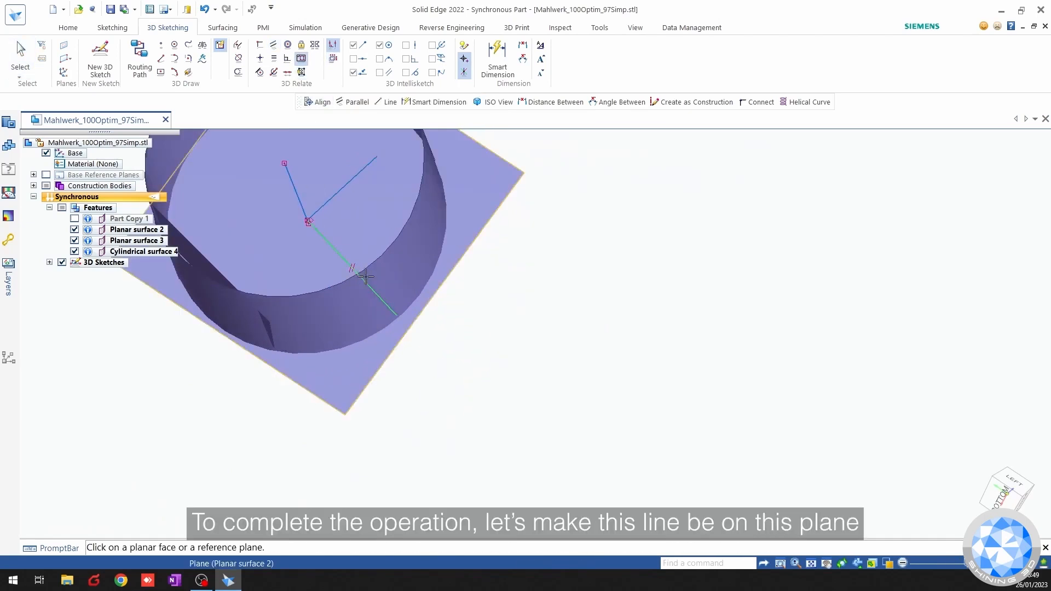
left_click(464, 239)
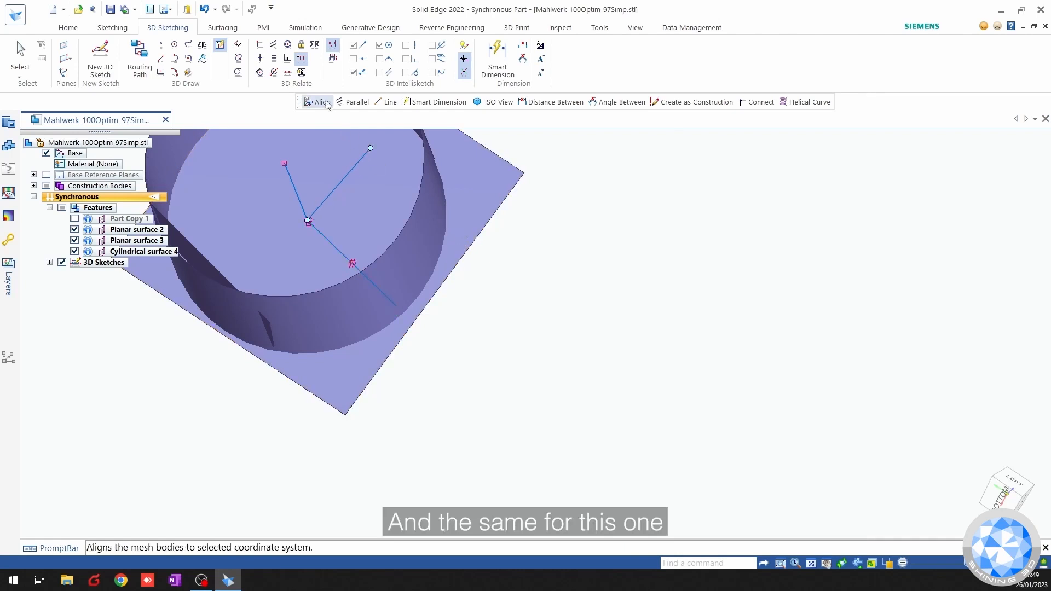
left_click(353, 169)
left_click(474, 197)
middle_click_drag(483, 270, 467, 300)
key("Escape")
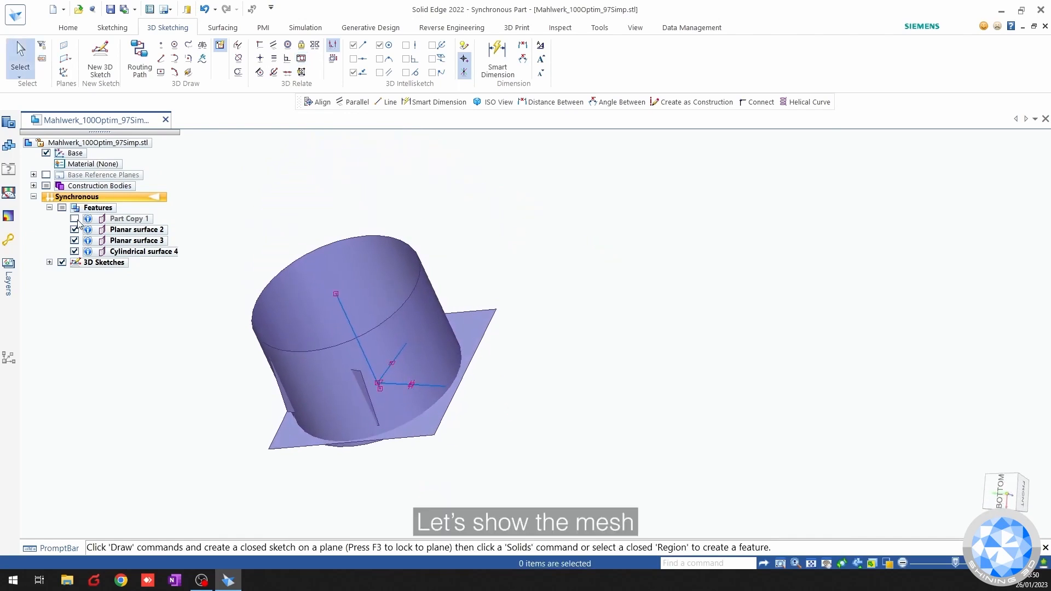
Show the Part Copy 1 mesh again and select it as the body for the Align command.
left_click(75, 219)
middle_click_drag(298, 292, 442, 388, "shift")
left_click(433, 29)
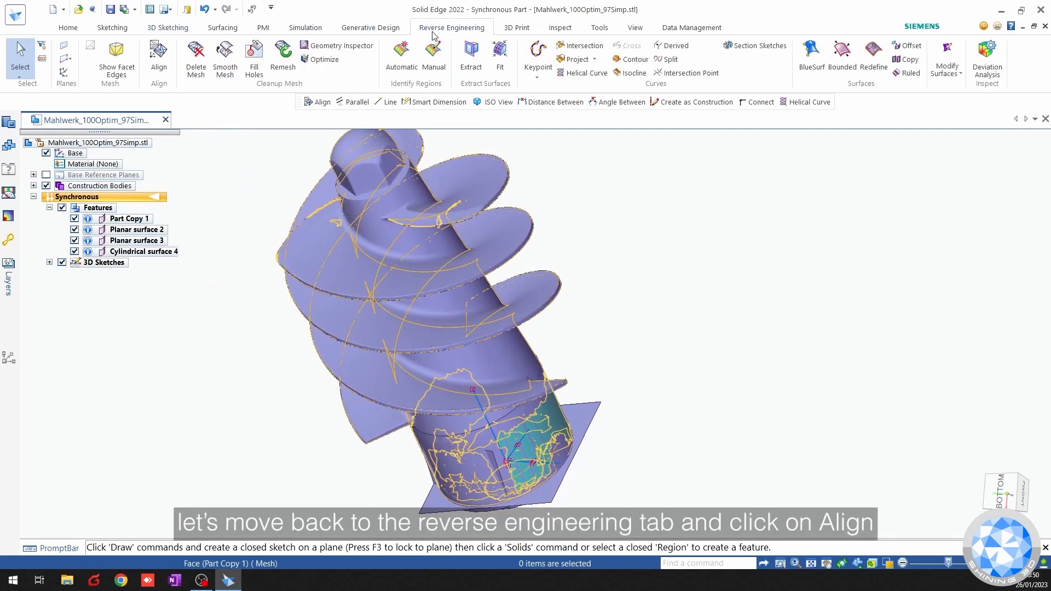
left_click(171, 63)
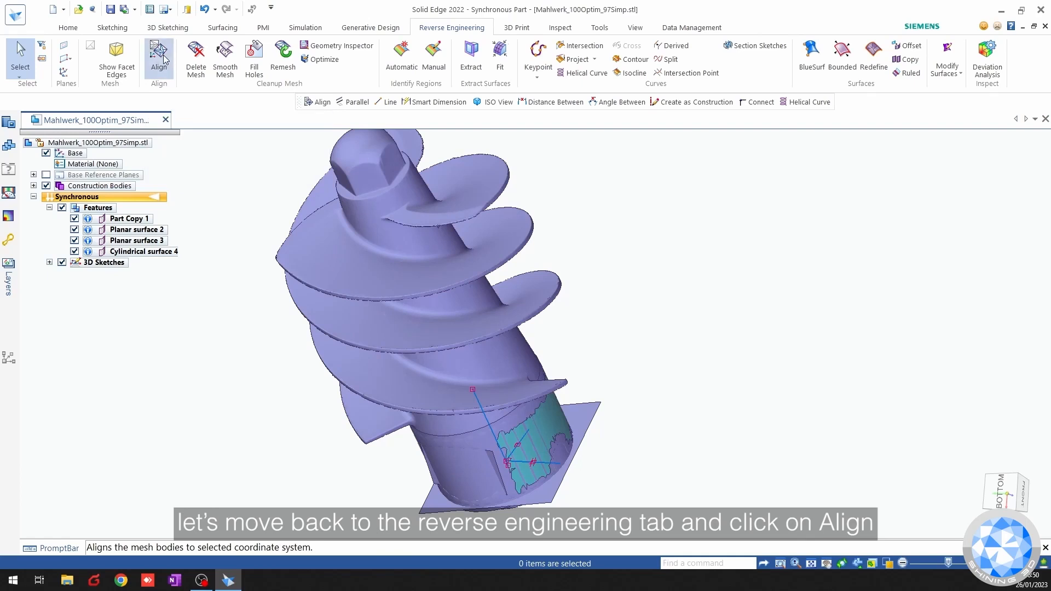
left_click(480, 218)
right_click(642, 243)
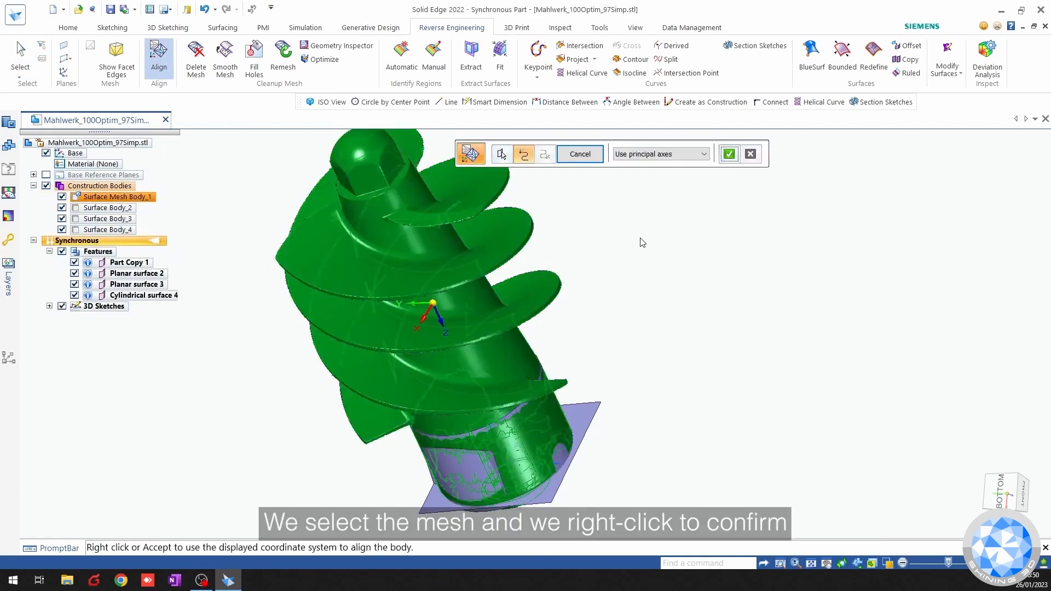
Set the alignment method to Use geometry references and hide Surface Mesh Body_1.
left_click(658, 156)
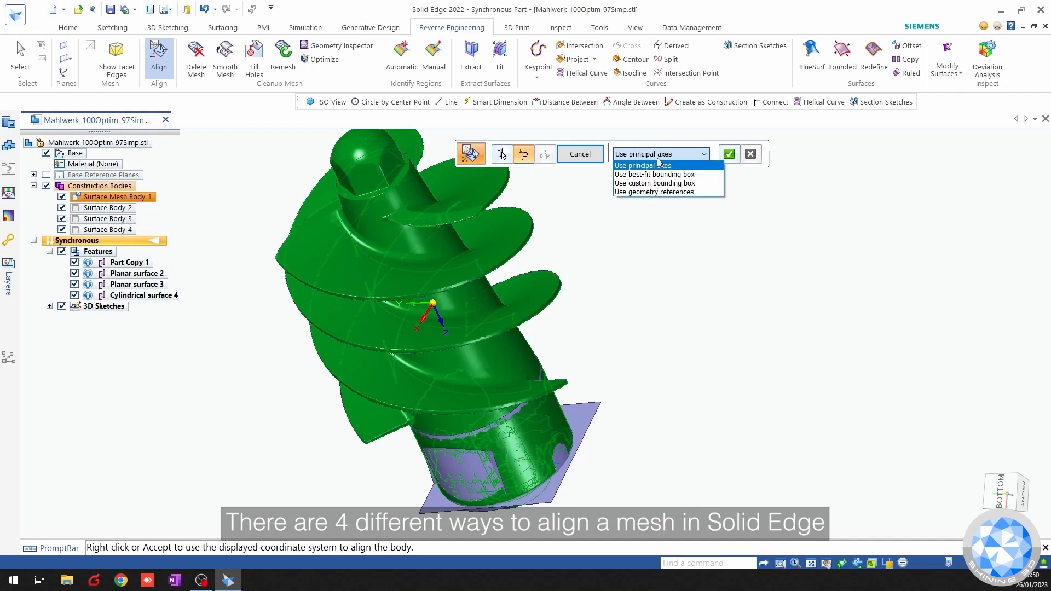
left_click(656, 192)
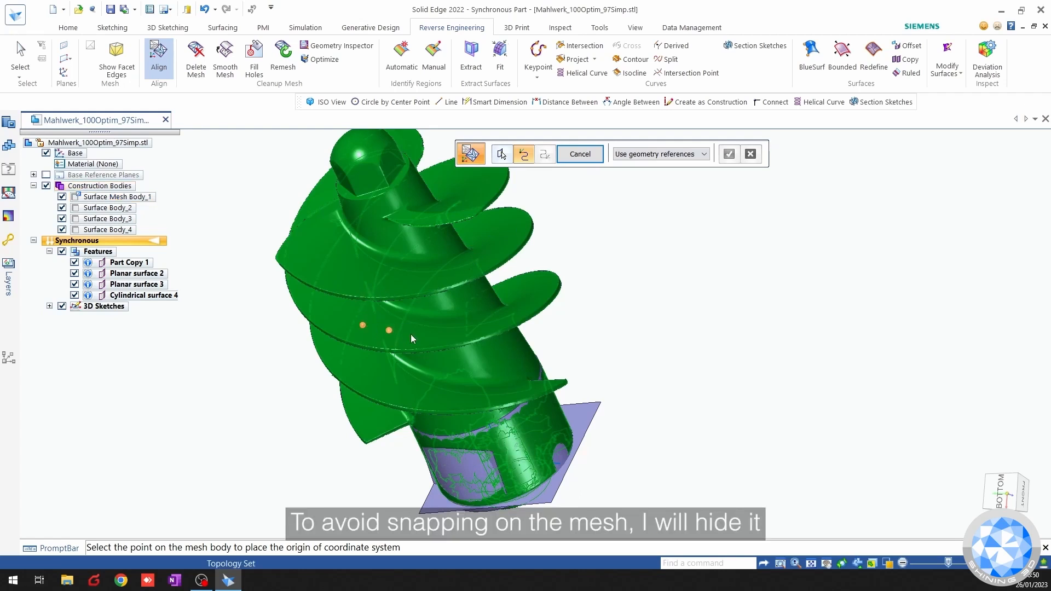
left_click(61, 197)
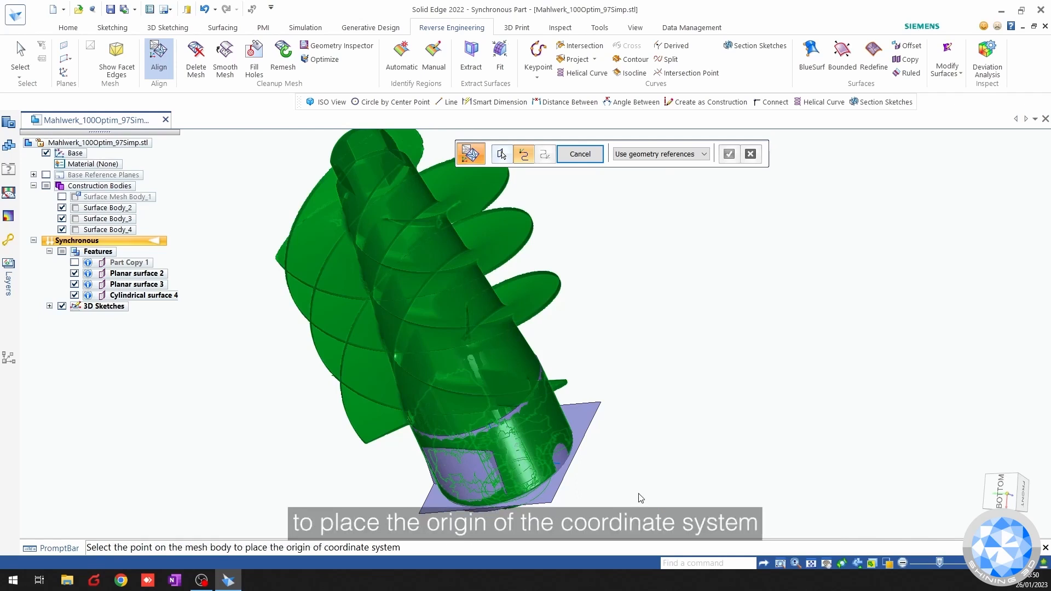
Place the alignment coordinate system's origin on the 3D sketch vertex where the axis lines meet.
scroll(678, 372, "up", 5)
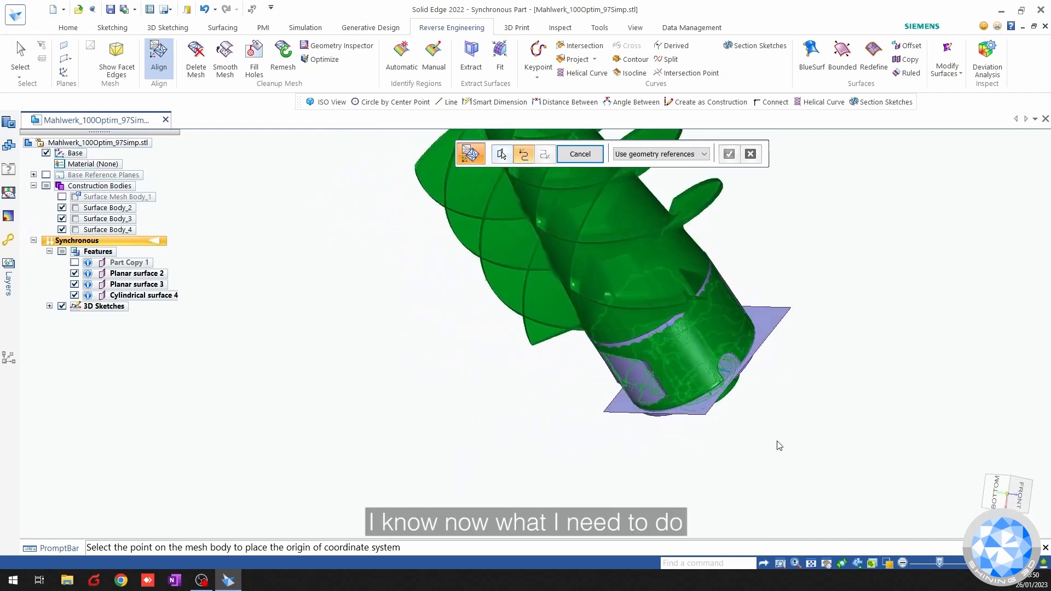
scroll(750, 399, "up", 6)
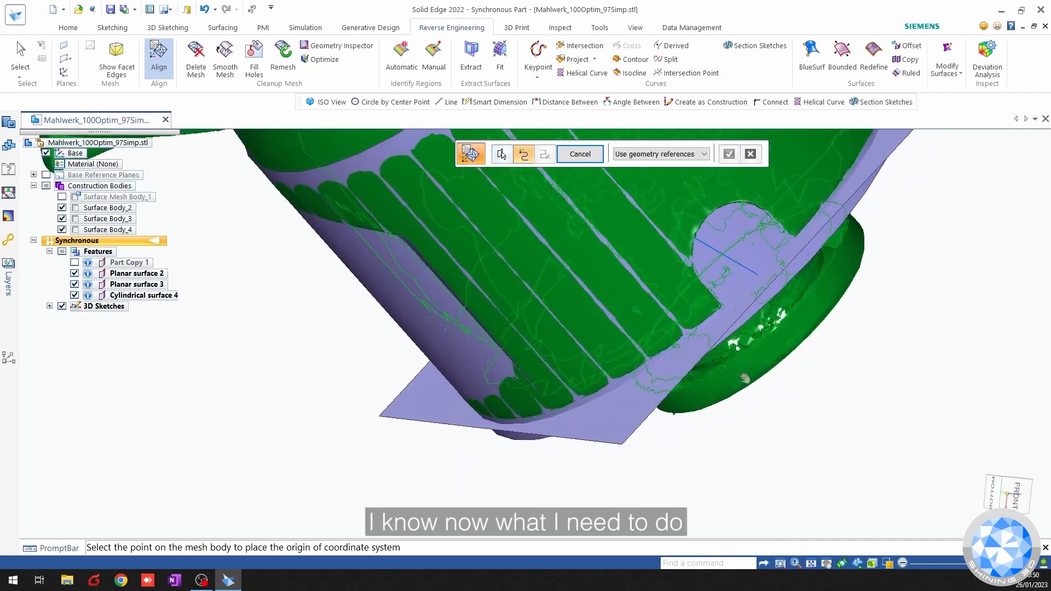
scroll(685, 388, "up", 4)
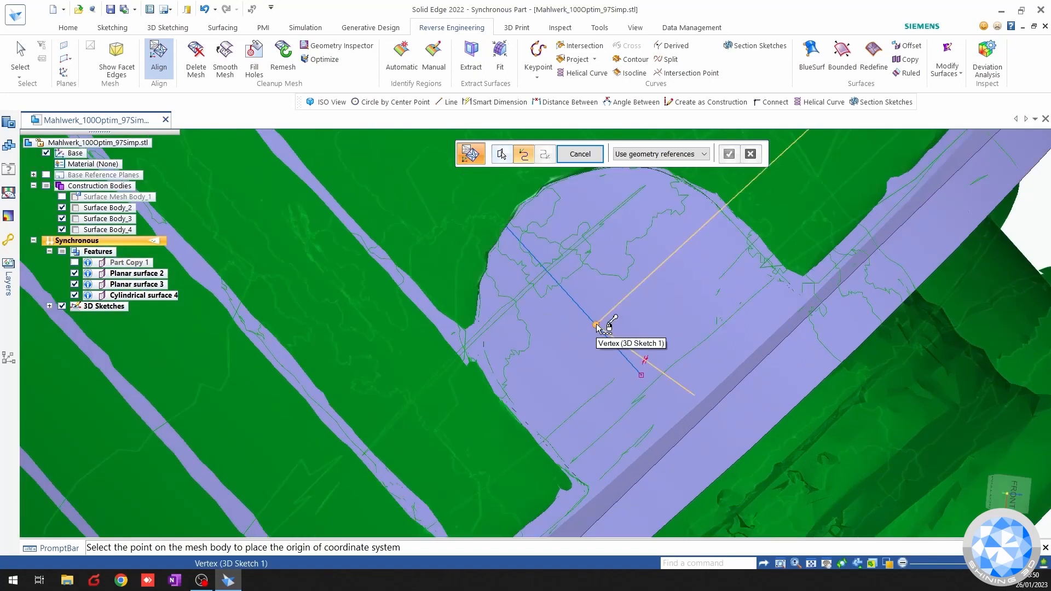
left_click(596, 325)
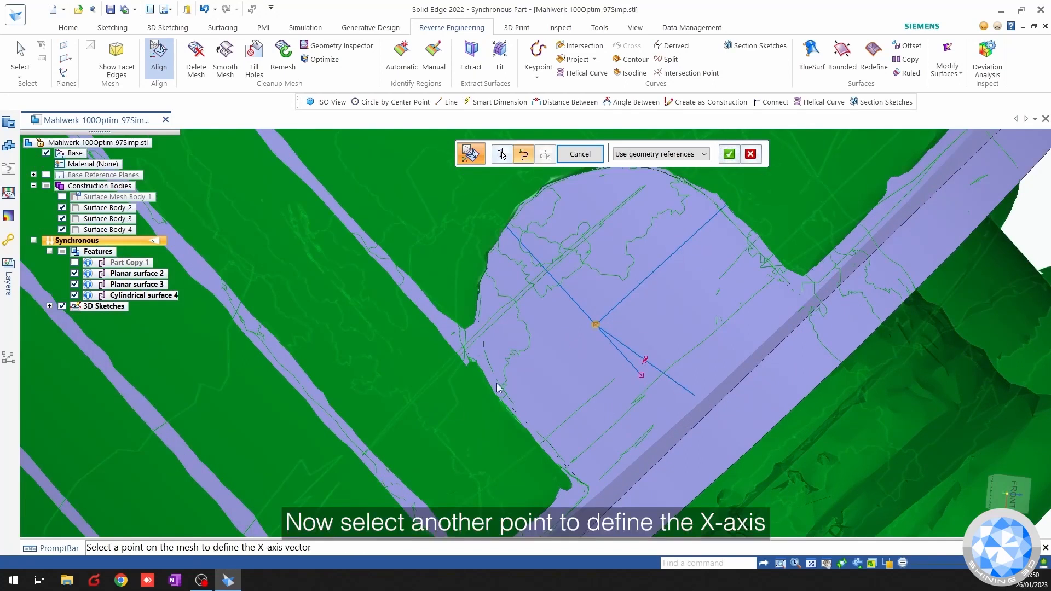
Define the X-axis with the endpoint of the 3D line that is parallel to the side plane.
scroll(574, 359, "down", 4)
middle_click_drag(574, 359, 662, 384)
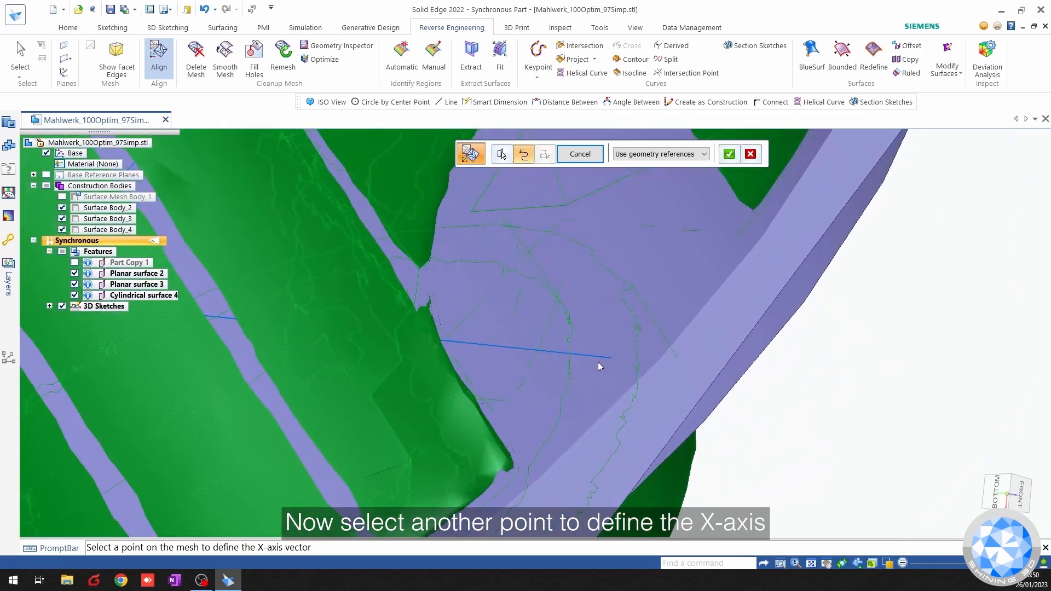
left_click(609, 360)
Define the Y-axis with the endpoint of the other perpendicular 3D line on the base plane.
scroll(681, 363, "down", 7)
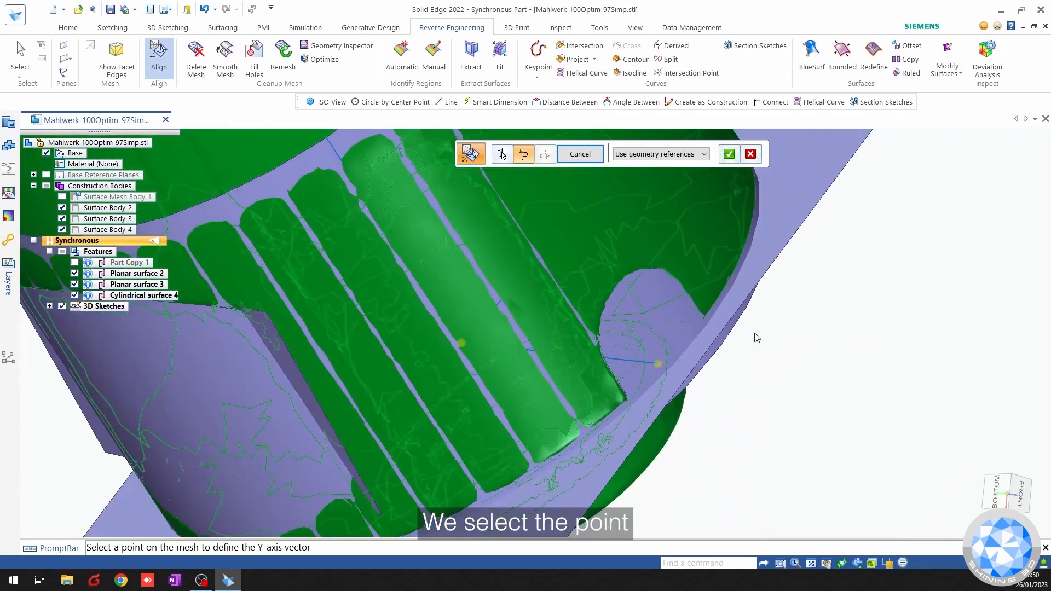
middle_click_drag(770, 321, 715, 211)
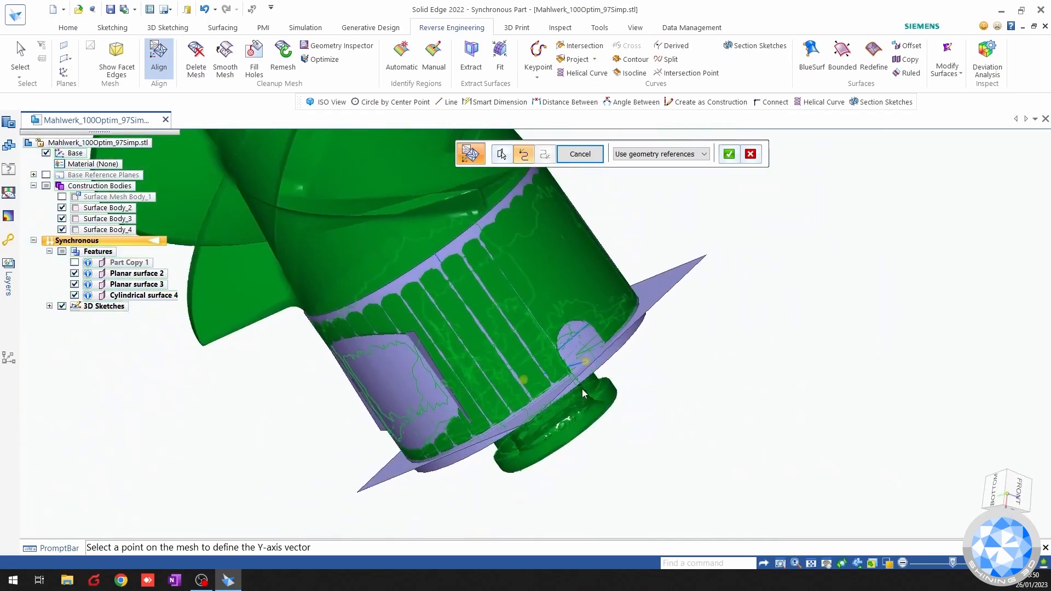
scroll(582, 388, "up", 5)
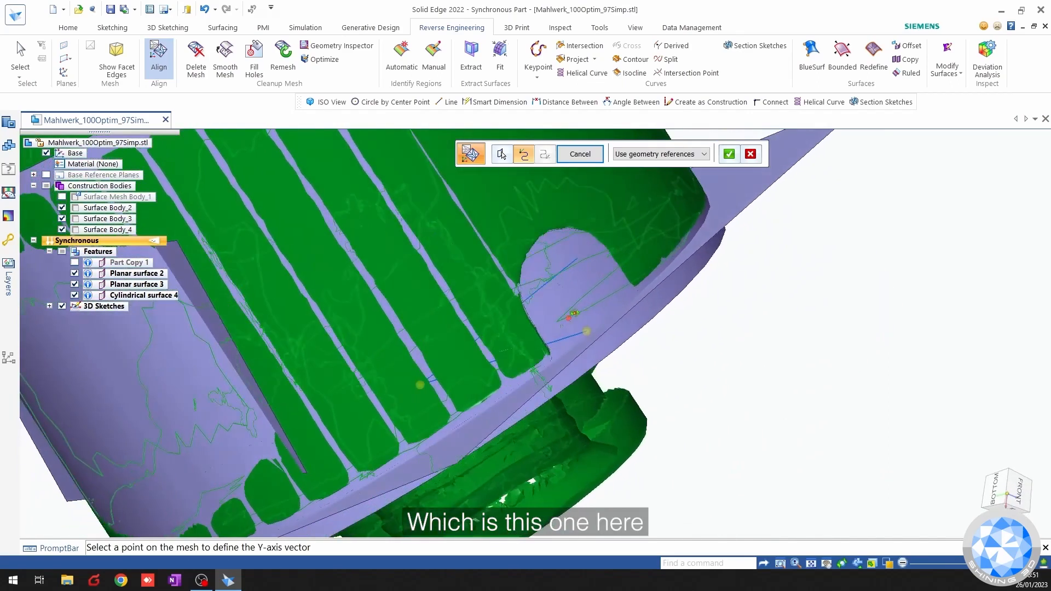
scroll(591, 283, "up", 2)
left_click(557, 234)
Check the placed coordinate system's orientation, accept it and finish aligning the mesh.
scroll(639, 336, "down", 6)
middle_click_drag(586, 369, 699, 368)
scroll(443, 392, "up", 5)
middle_click_drag(471, 360, 465, 382)
scroll(506, 359, "down", 8)
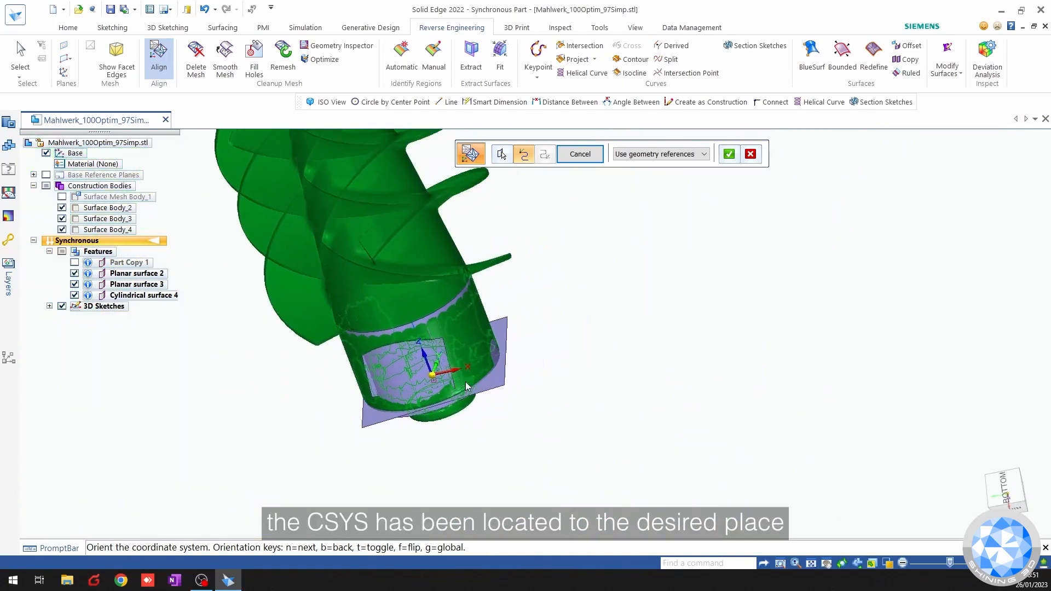
right_click(602, 390)
right_click(602, 389)
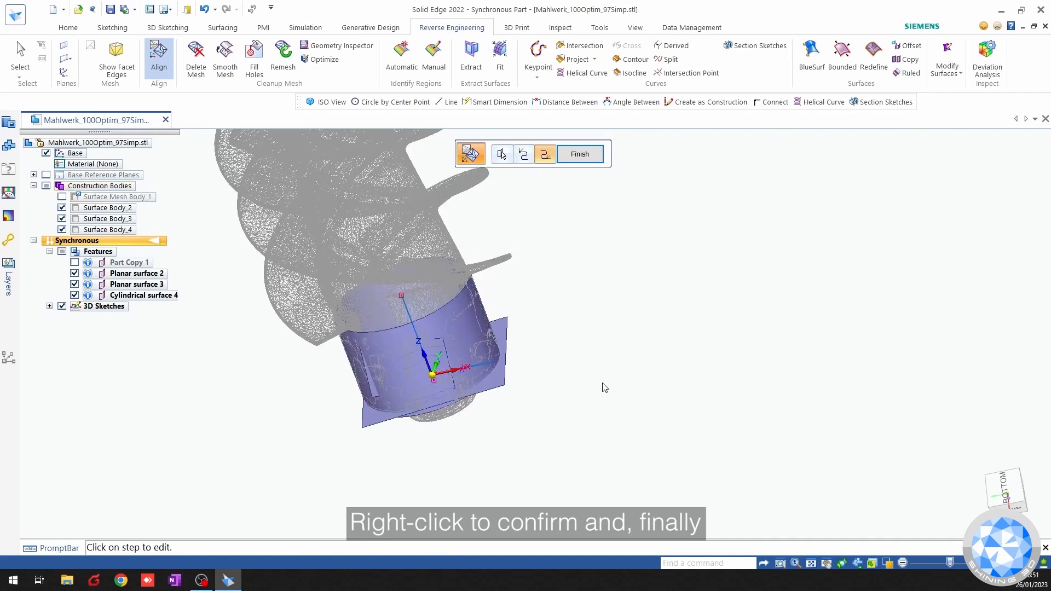
right_click(604, 385)
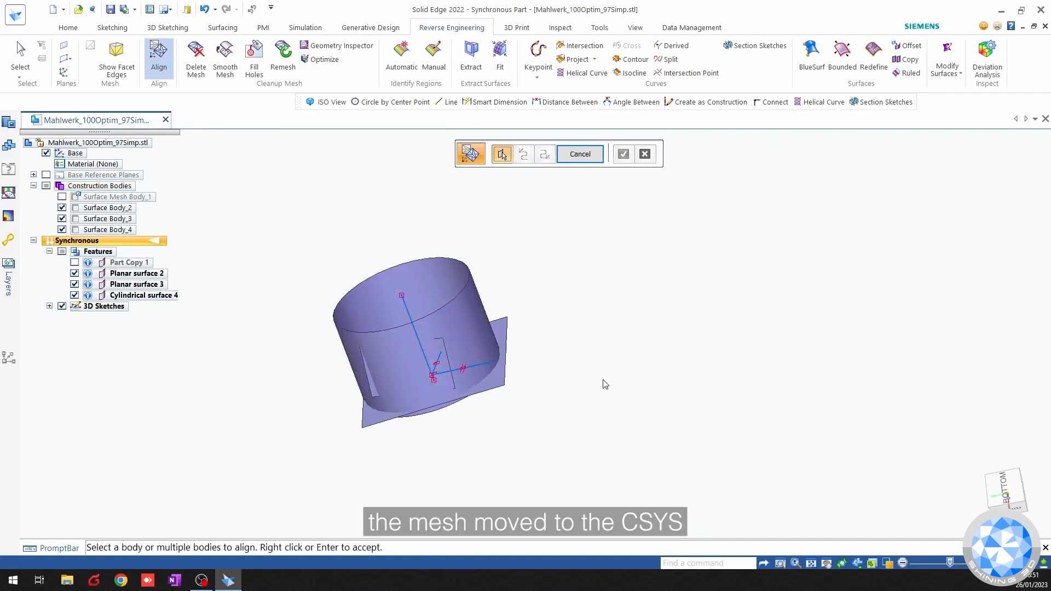
Leave the Align command and display Surface Mesh Body_1 again in an isometric view.
scroll(602, 381, "down", 5)
middle_click_drag(602, 410, 636, 419, "shift")
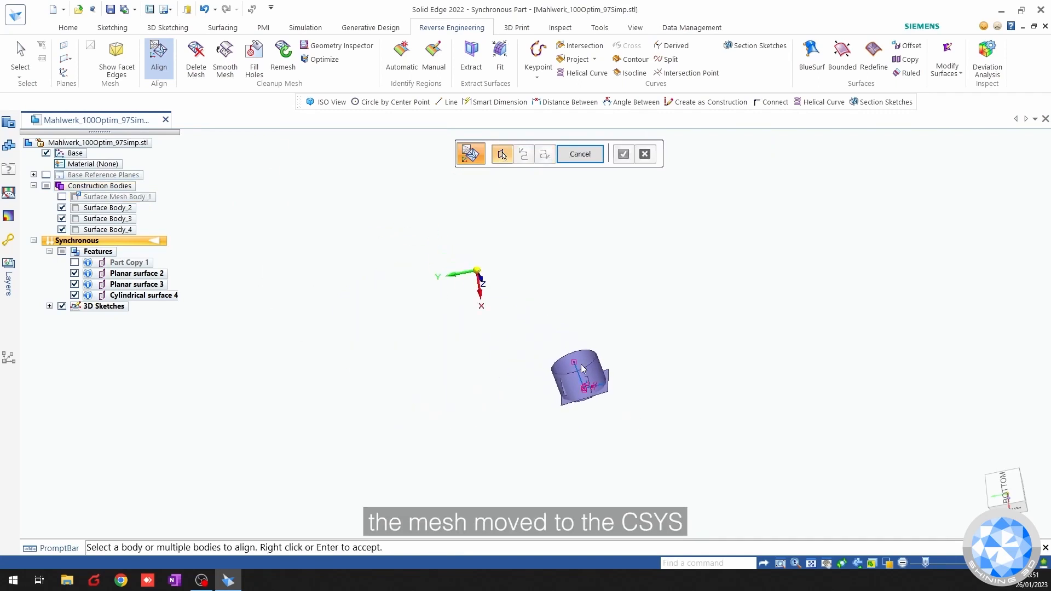
key("ctrl+i")
key("Escape")
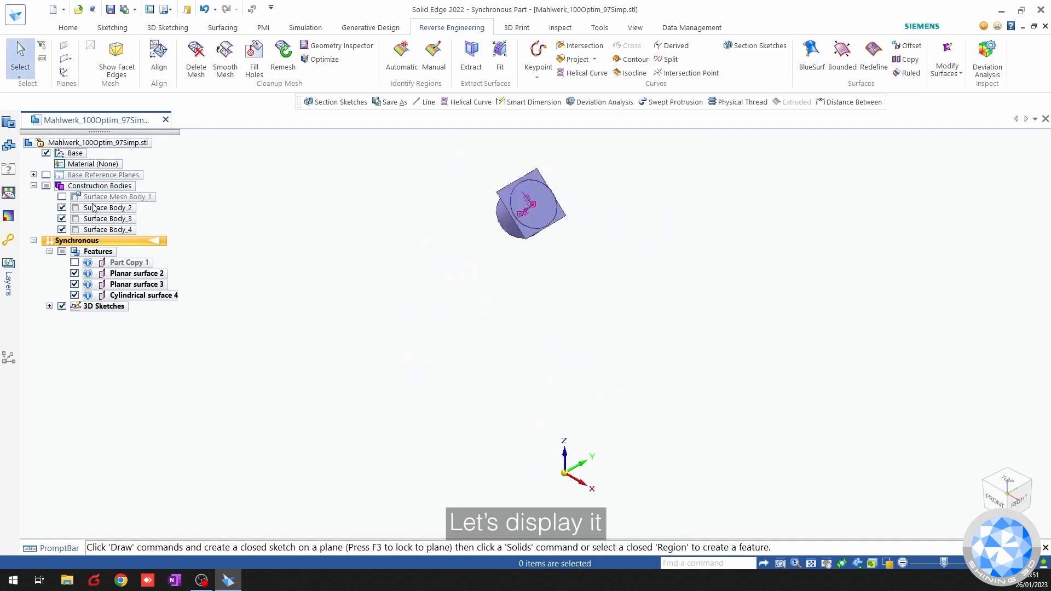
left_click(63, 197)
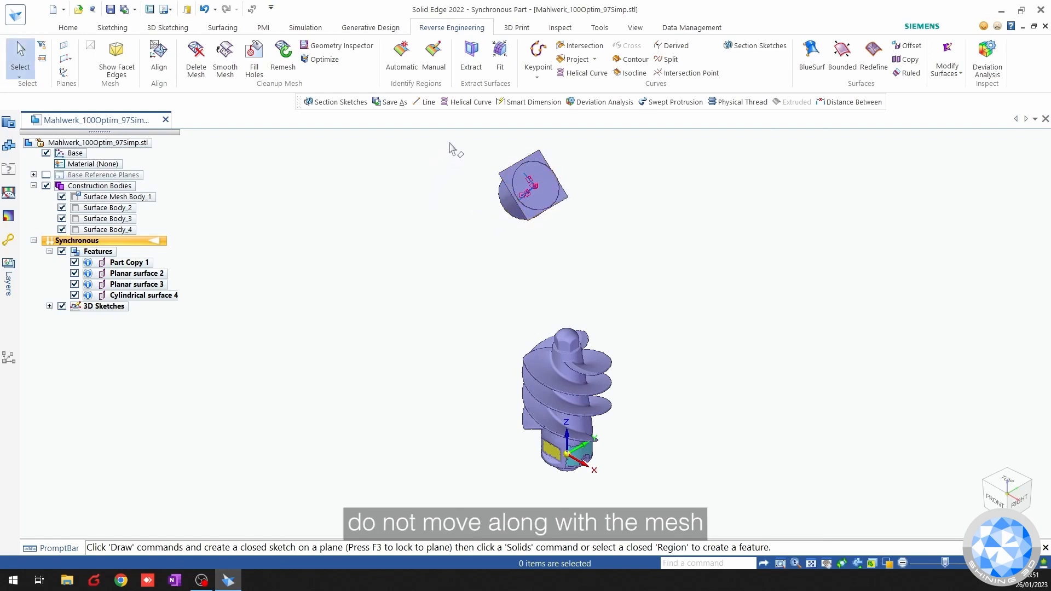
Delete the fitted planes, the fitted cylinder and the 3D sketch elements left away from the mesh.
left_click_drag(450, 144, 657, 262)
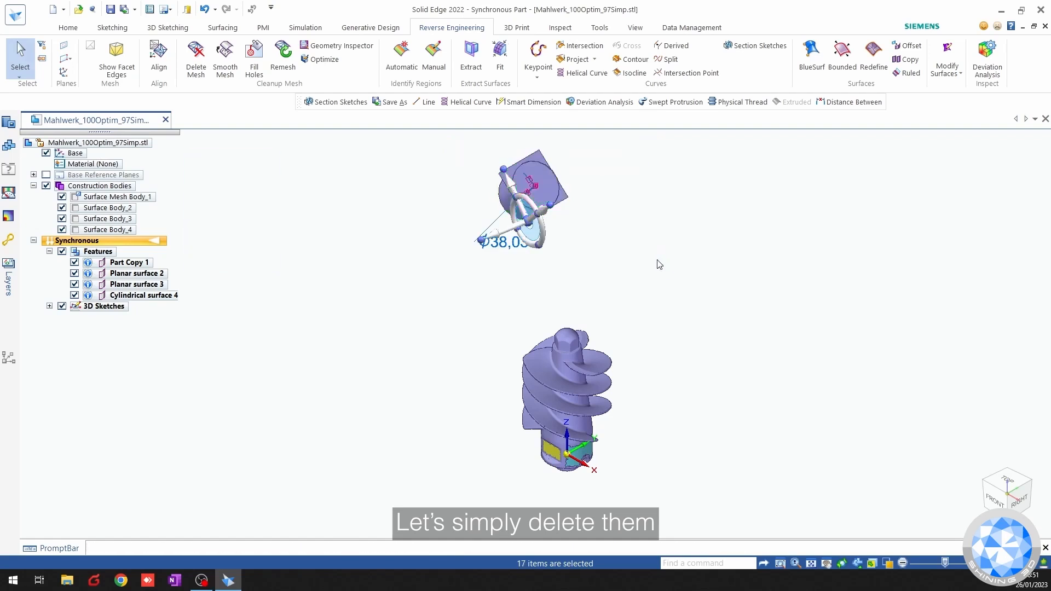
key("Delete")
key("ctrl+f")
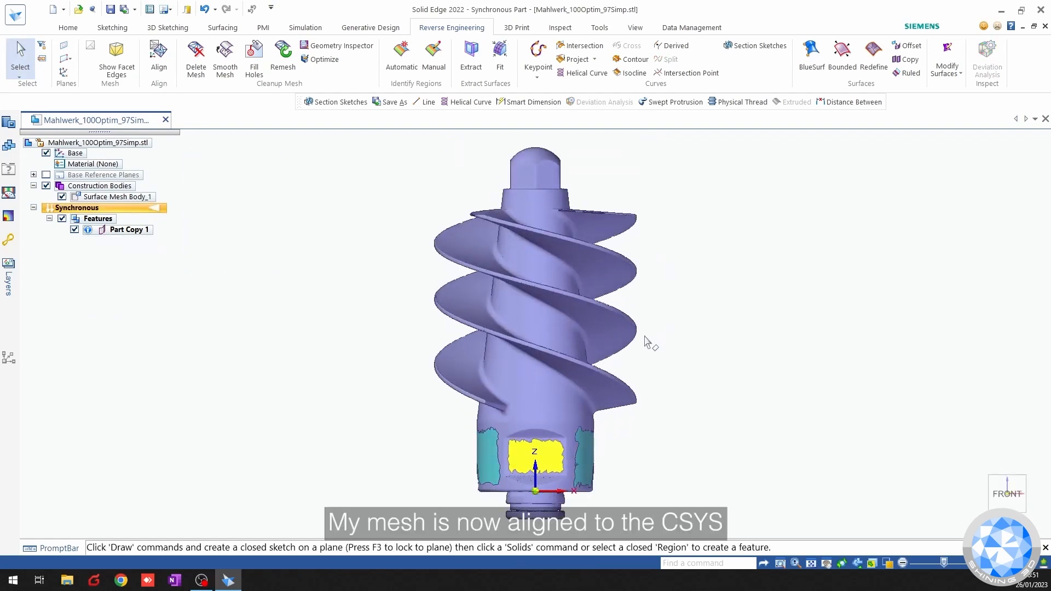
Examine the mesh's alignment to the base coordinate system in right, bottom, top and isometric views.
key("ctrl+l")
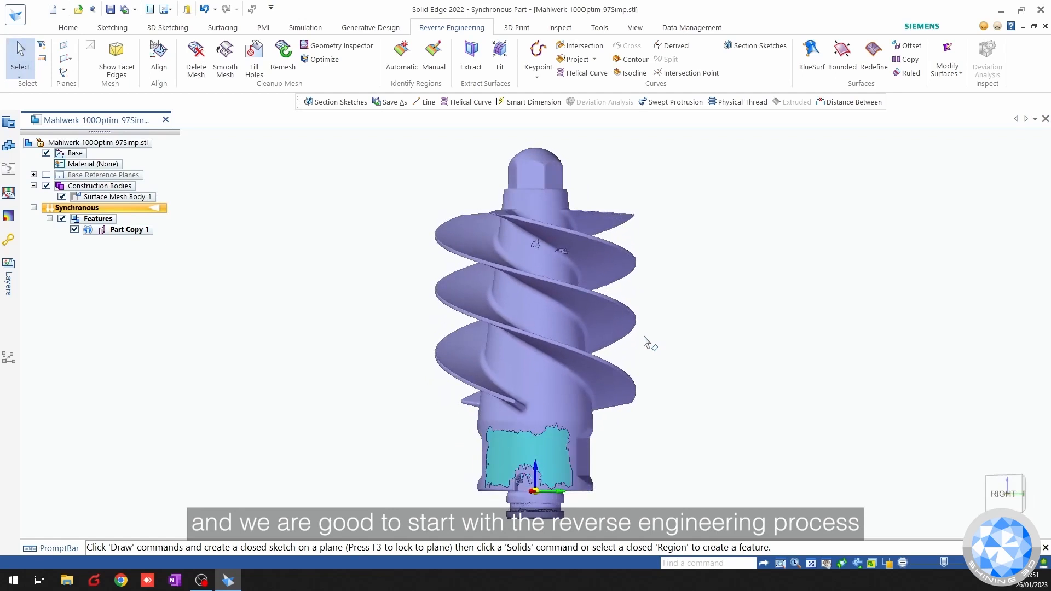
key("ctrl+b")
key("ctrl+t")
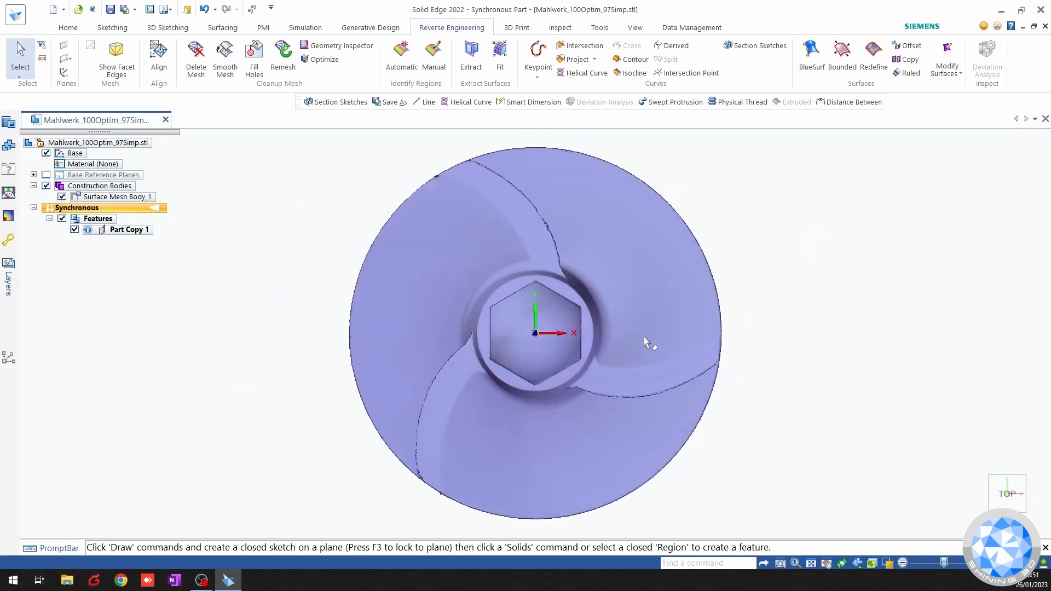
key("ctrl+i")
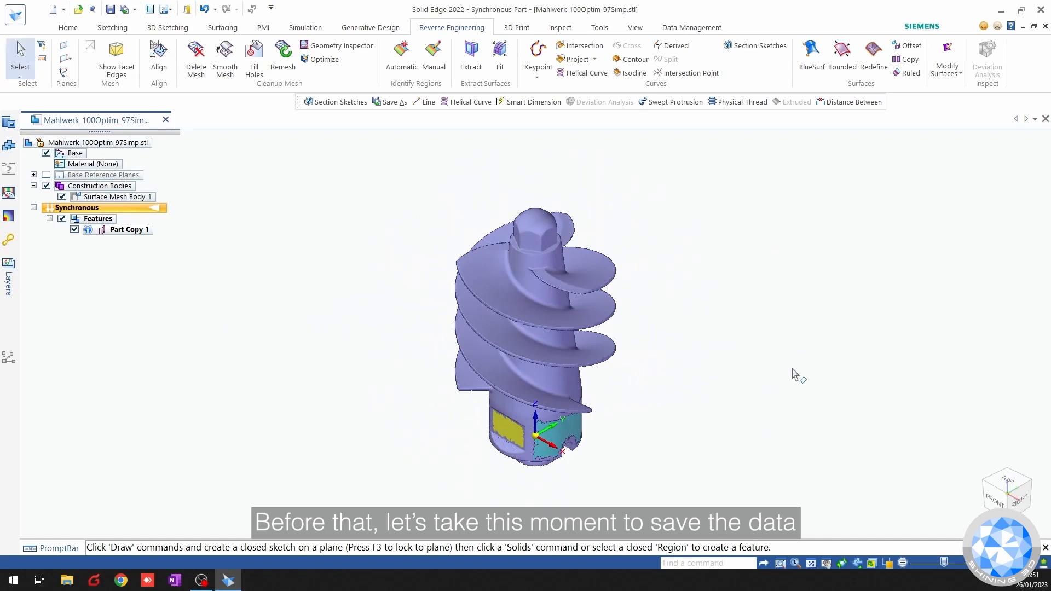
Save the aligned mesh as a new part document named Mahlwerk_reverse.par in the Millwork folder.
left_click(78, 8)
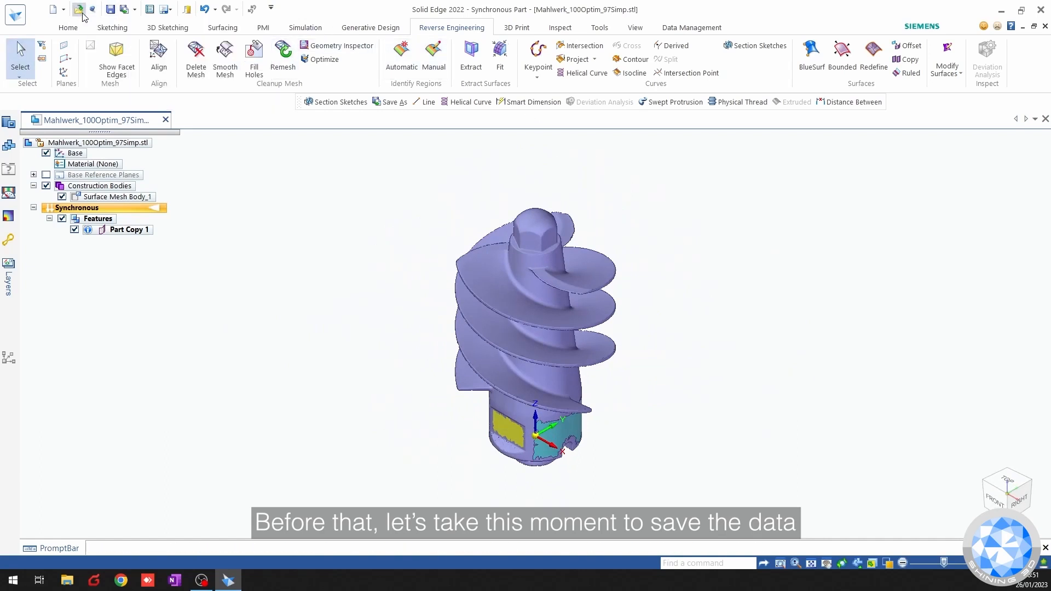
key("Escape")
left_click(126, 12)
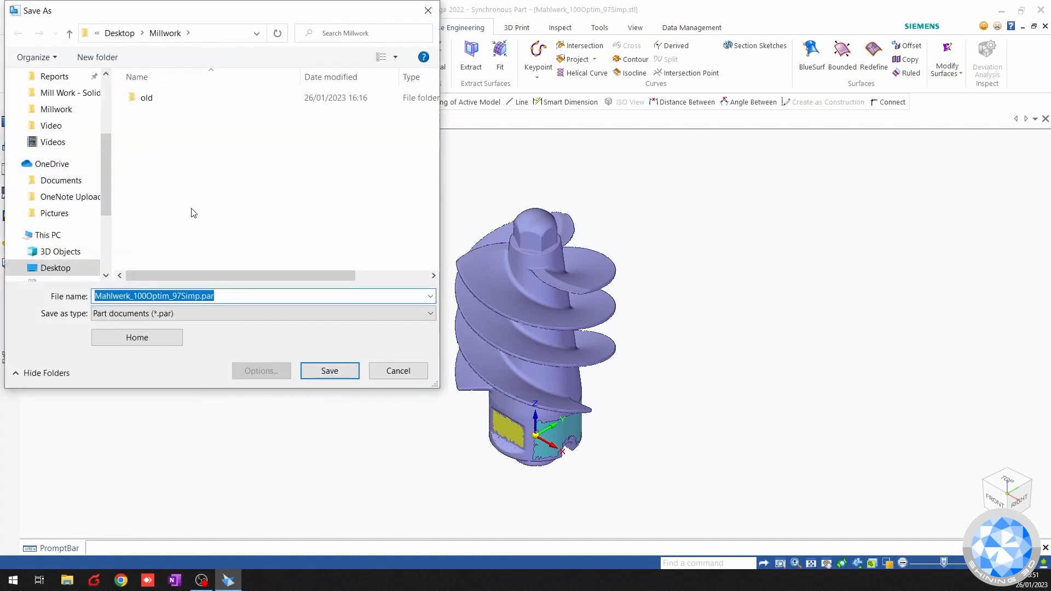
left_click(200, 299)
key("ctrl+shift+Left")
key("ctrl+shift+Left")
key("BackSpace")
type("reverse")
key("Return")
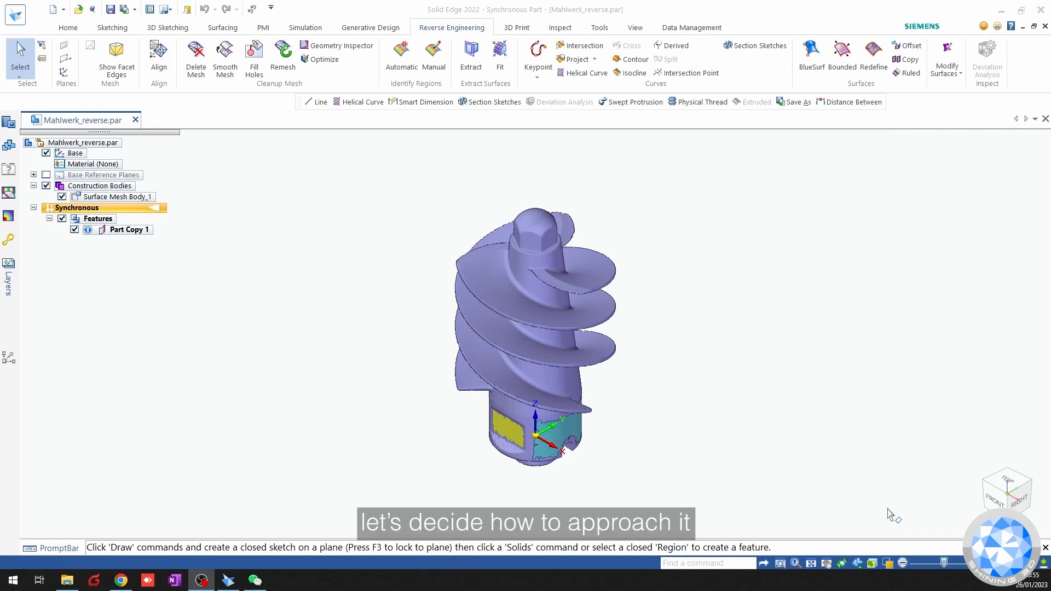
Display the base reference planes and create a section sketch of the mesh body on the Front (xz) plane.
left_click(995, 500)
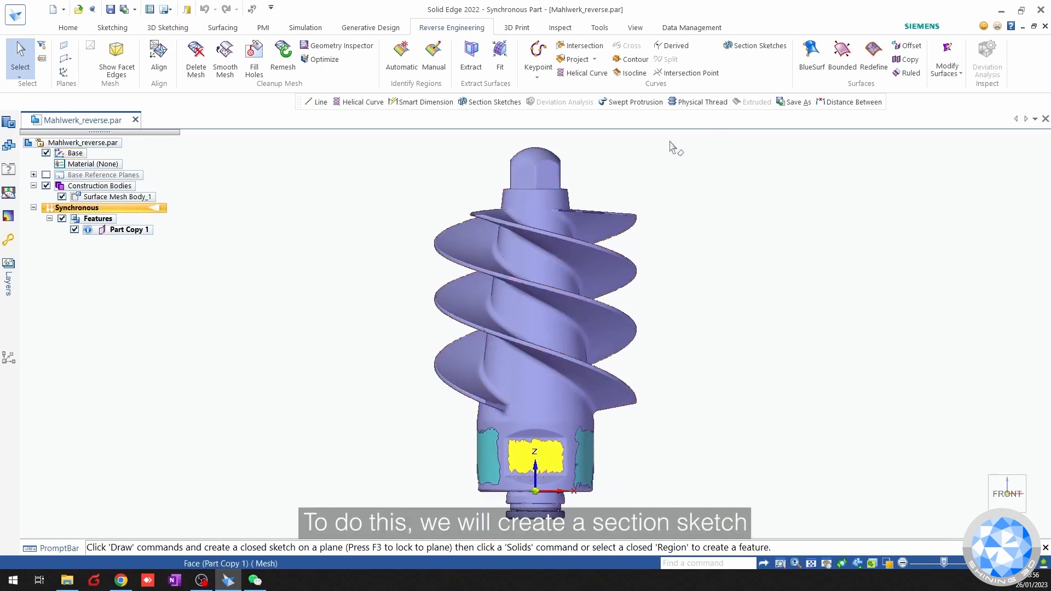
left_click(769, 46)
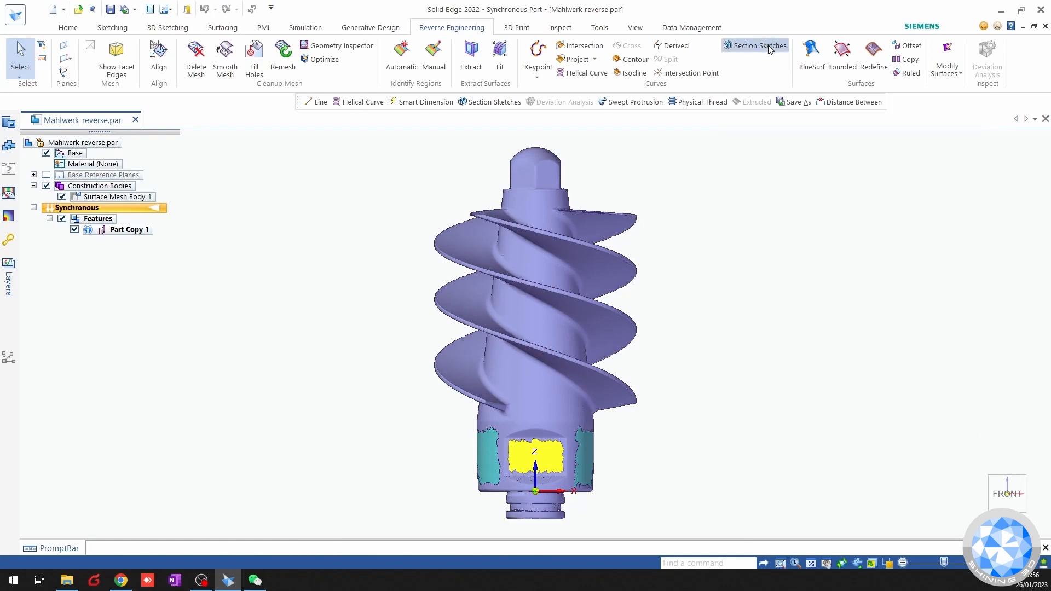
left_click(555, 209)
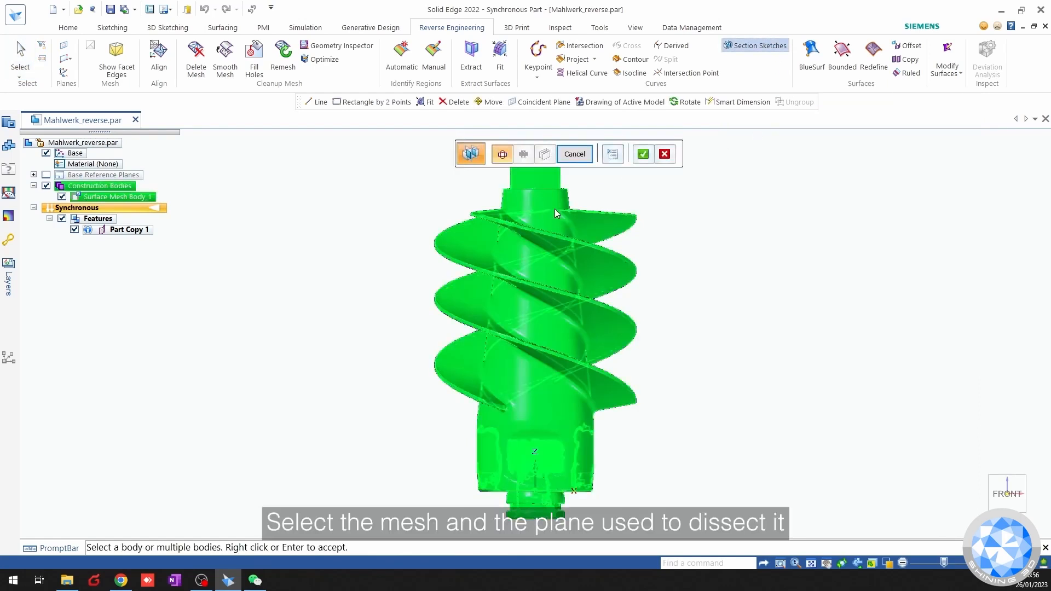
left_click(46, 175)
scroll(290, 284, "down", 1)
middle_click_drag(290, 284, 247, 306)
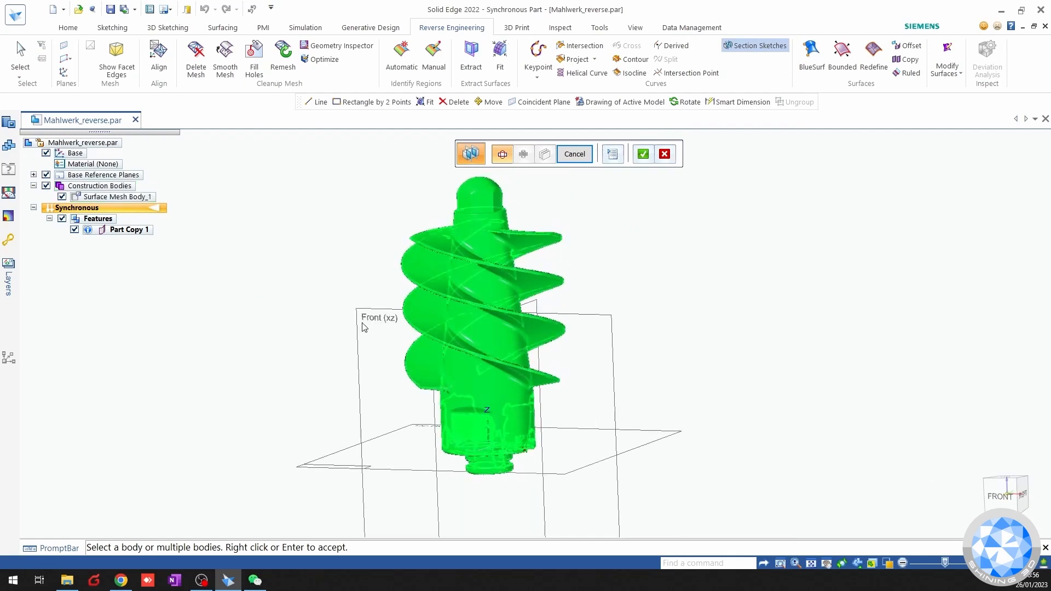
right_click(601, 327)
left_click(600, 328)
left_click(692, 314)
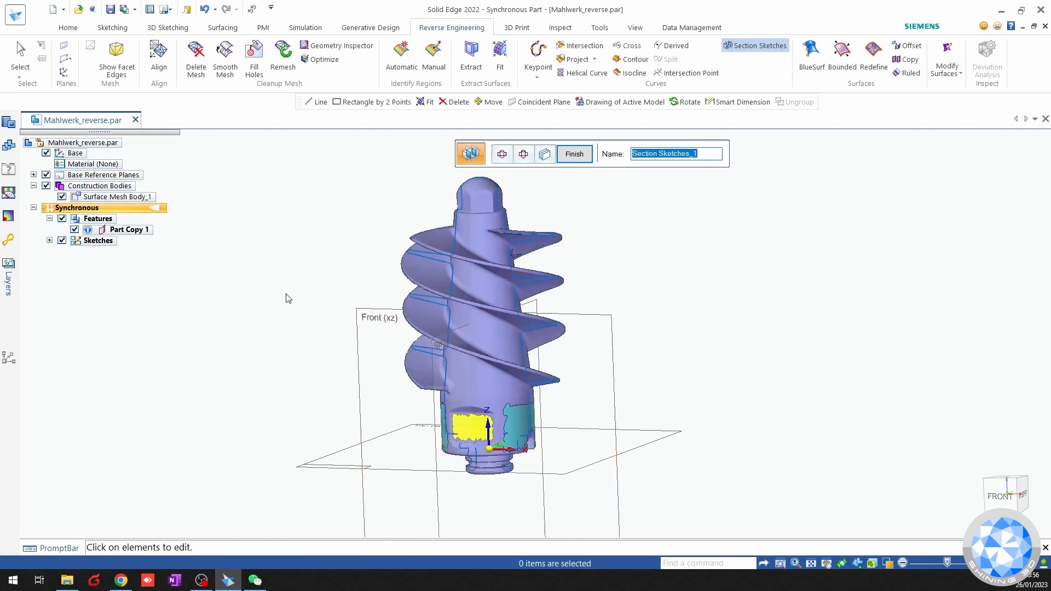
Hide the mesh body to check the section curves in the front view, and finish the section sketch.
left_click(999, 495)
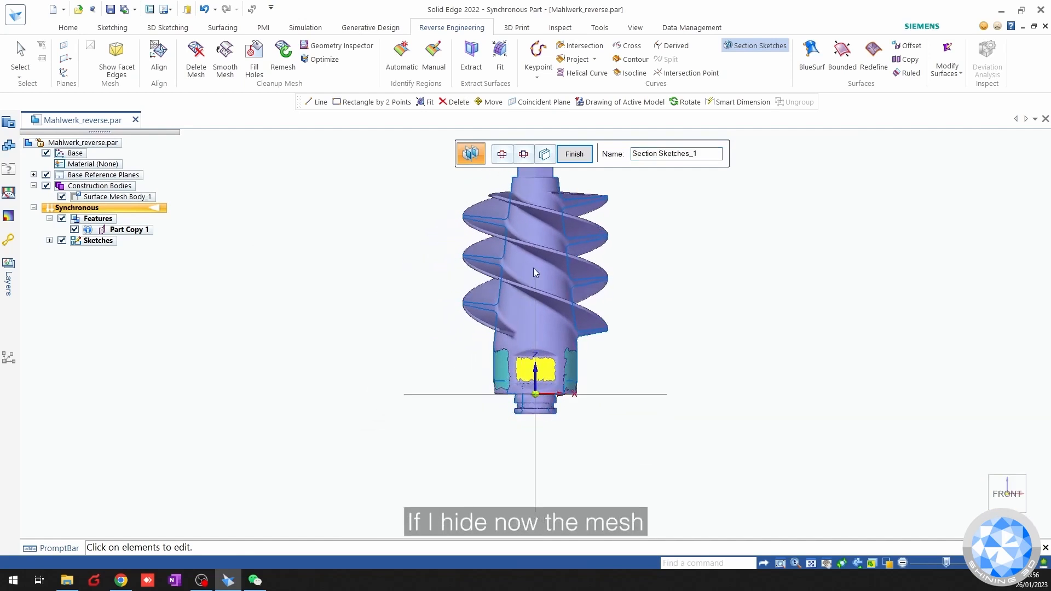
left_click(64, 198)
scroll(516, 439, "up", 2)
scroll(624, 347, "down", 2)
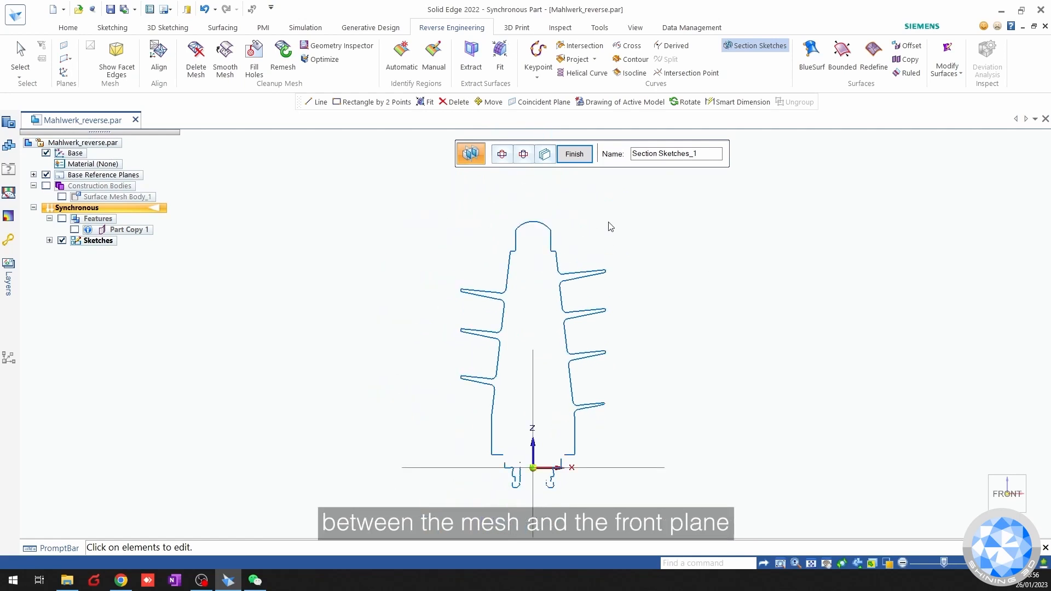
left_click(580, 163)
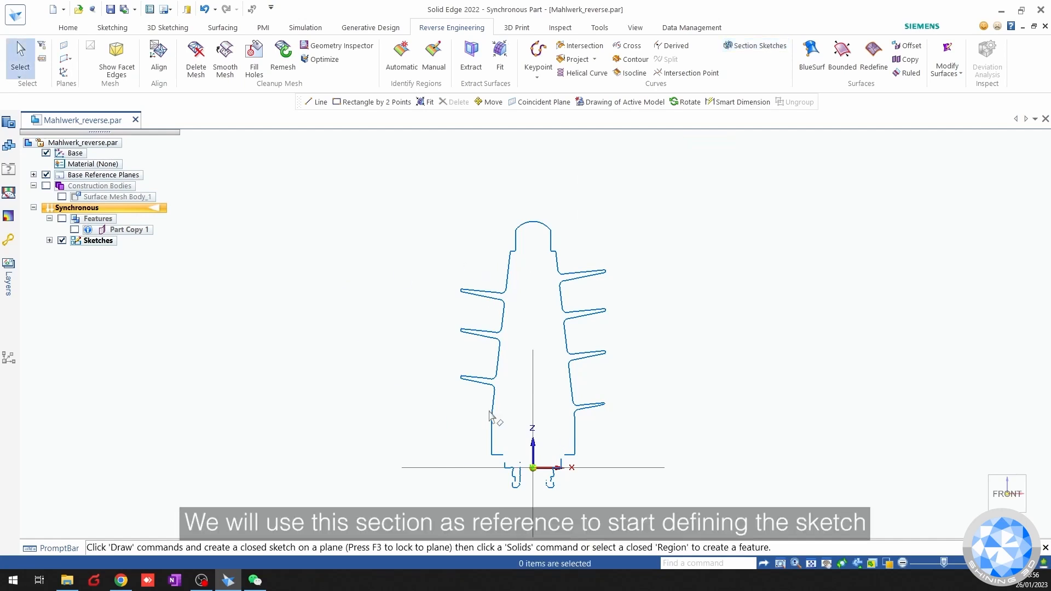
Lock sketching to the front plane and draw a vertical axis line about 101 mm up from the origin, plus a horizontal top edge outward.
left_click(109, 28)
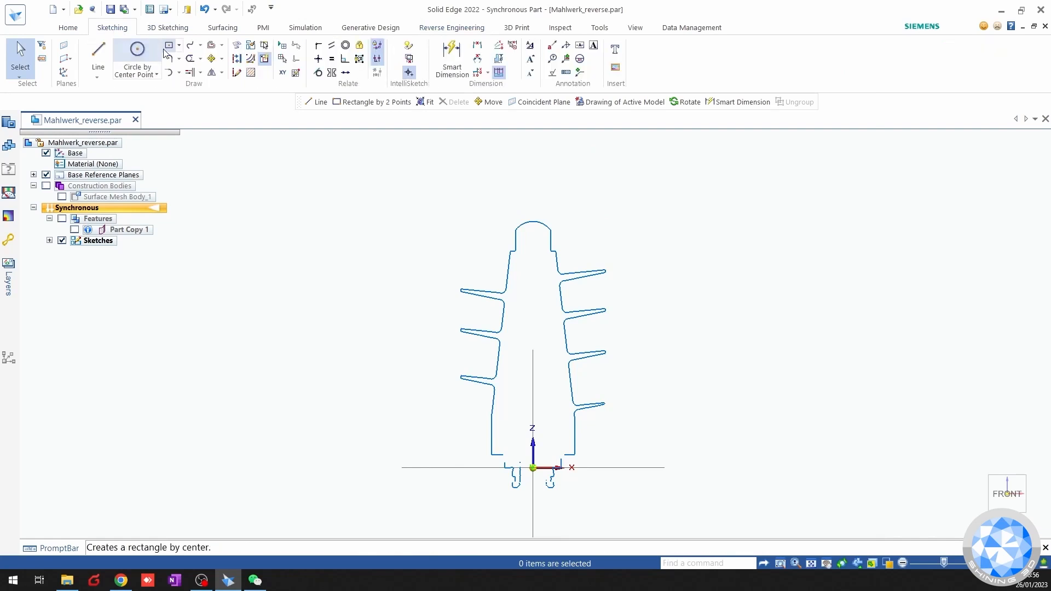
left_click(97, 56)
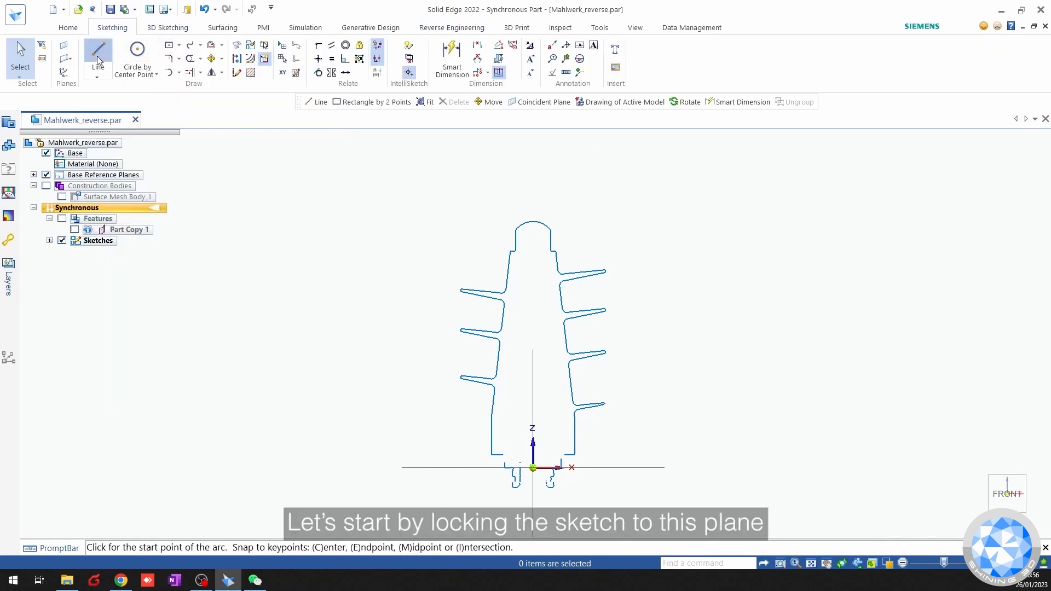
key("F3")
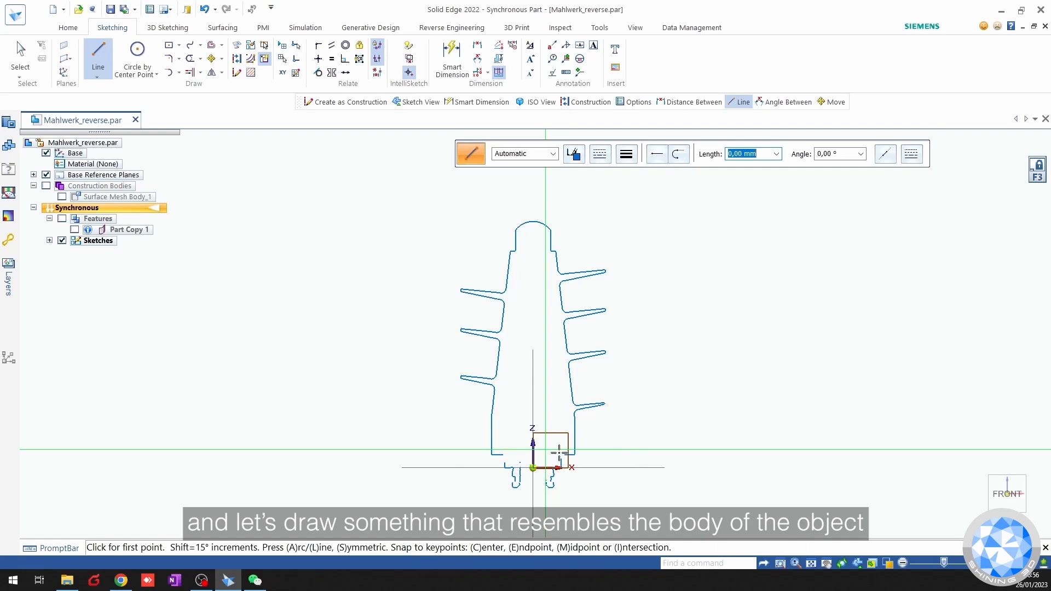
scroll(550, 455, "up", 2)
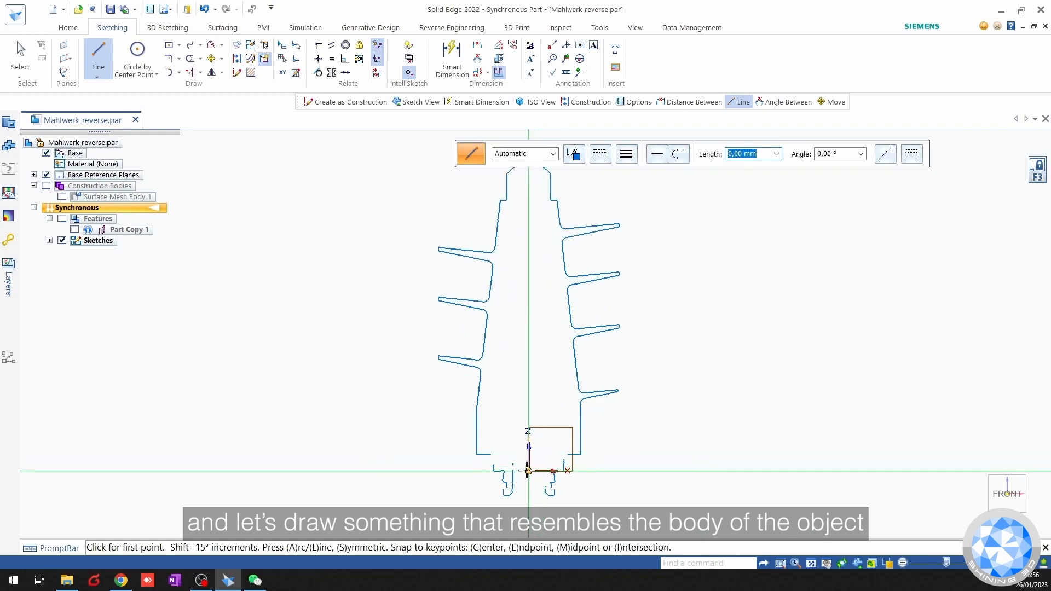
left_click(528, 470)
scroll(535, 429, "up", 5)
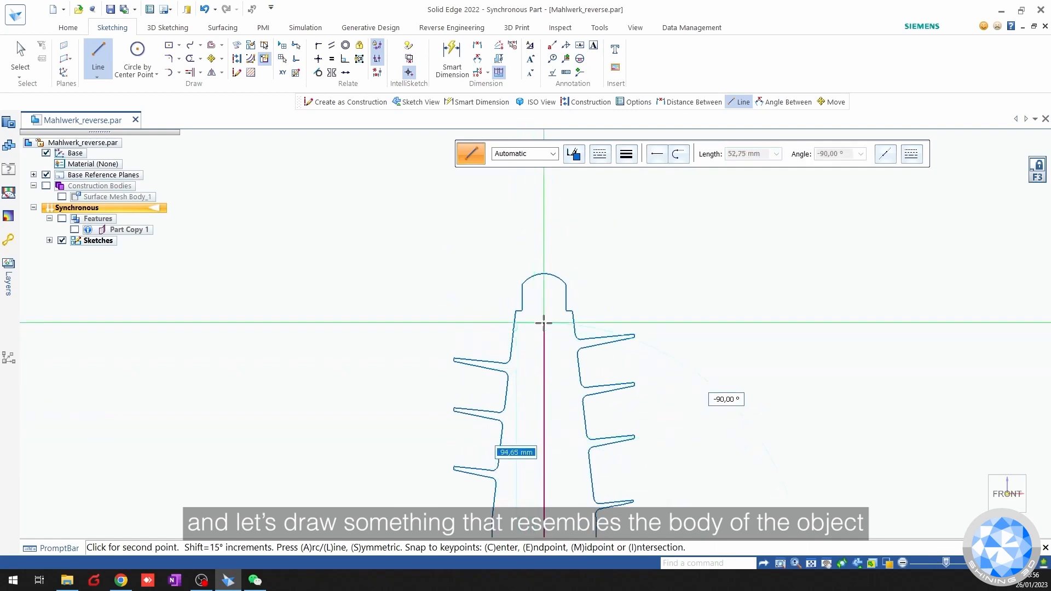
left_click(544, 267)
left_click(664, 265)
Continue the profile with a tapered side, a vertical edge about 23 mm long down to the base line, and a horizontal edge inward.
scroll(678, 388, "down", 2)
mouse_move(695, 436)
middle_mouse_down("shift")
mouse_move(667, 222)
mouse_move(684, 222)
middle_mouse_up("shift")
left_click(694, 303)
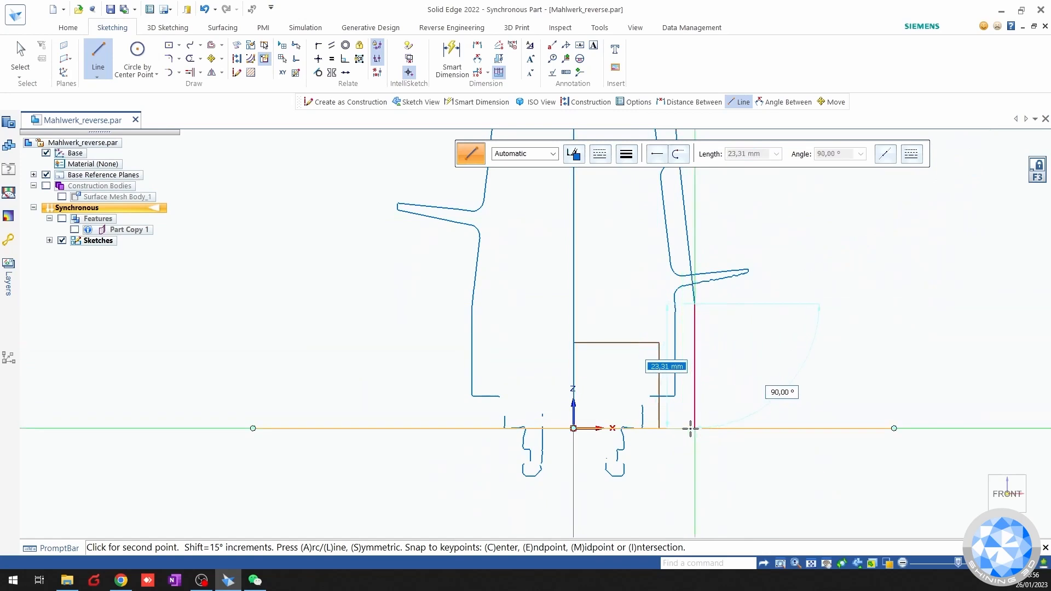
left_click(690, 428)
scroll(632, 435, "up", 5)
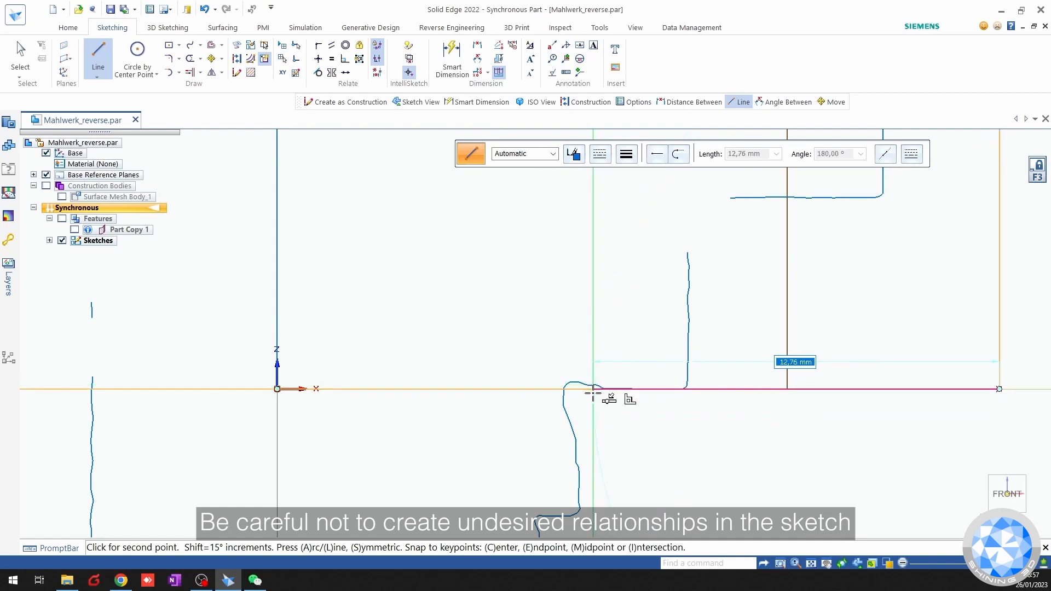
left_click(593, 393)
Close the profile below the origin with a lower shaft outline about 10 mm wide, ending back at the origin.
scroll(598, 438, "down", 3)
middle_click_drag(602, 474, 668, 247, "shift")
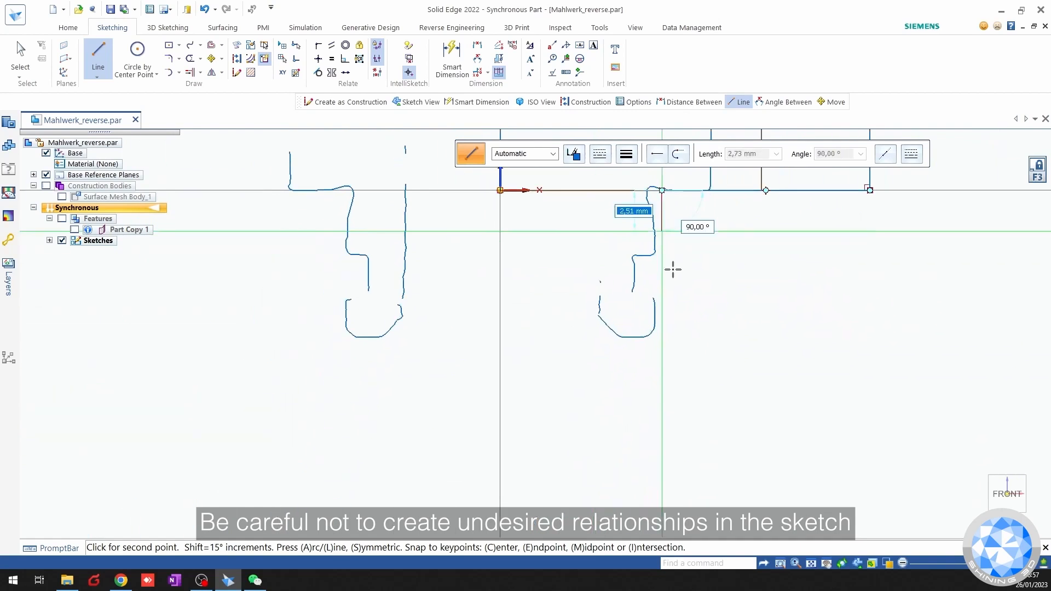
left_click(654, 345)
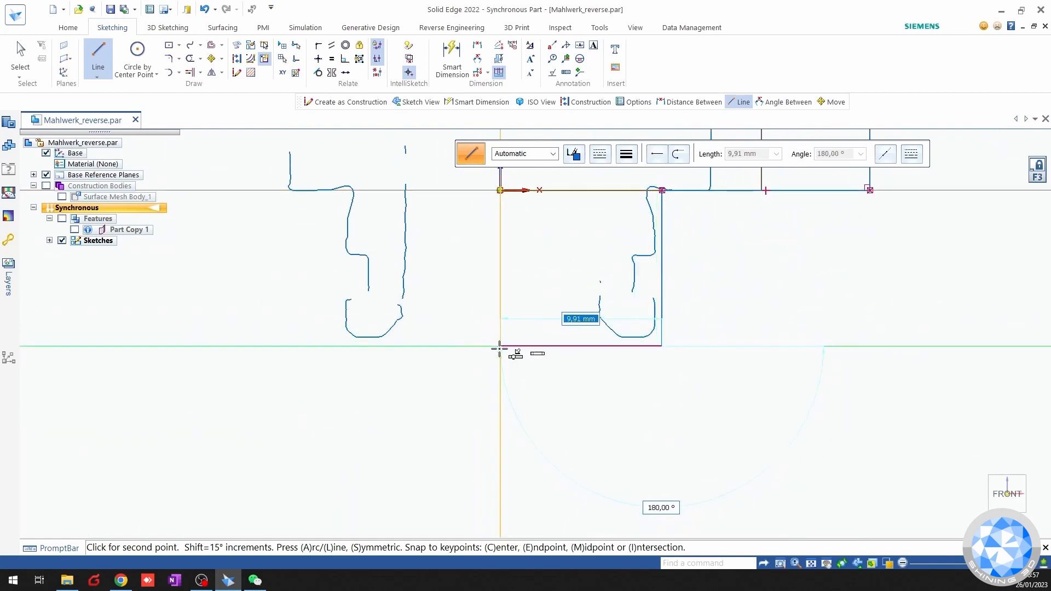
left_click(499, 345)
left_click(500, 190)
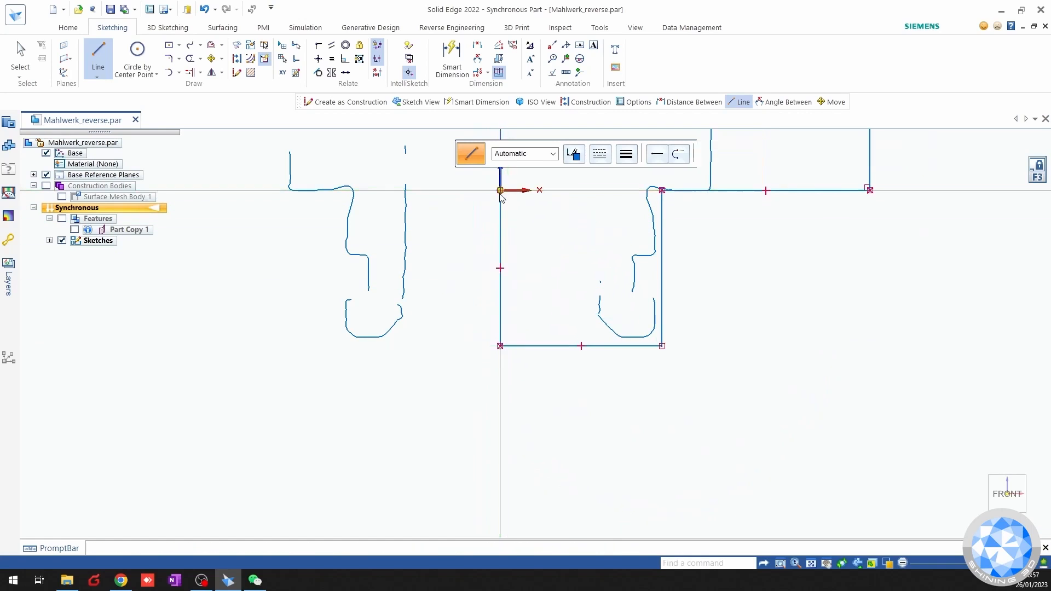
key("Escape")
scroll(531, 303, "down", 5)
middle_click_drag(613, 331, 627, 447, "shift")
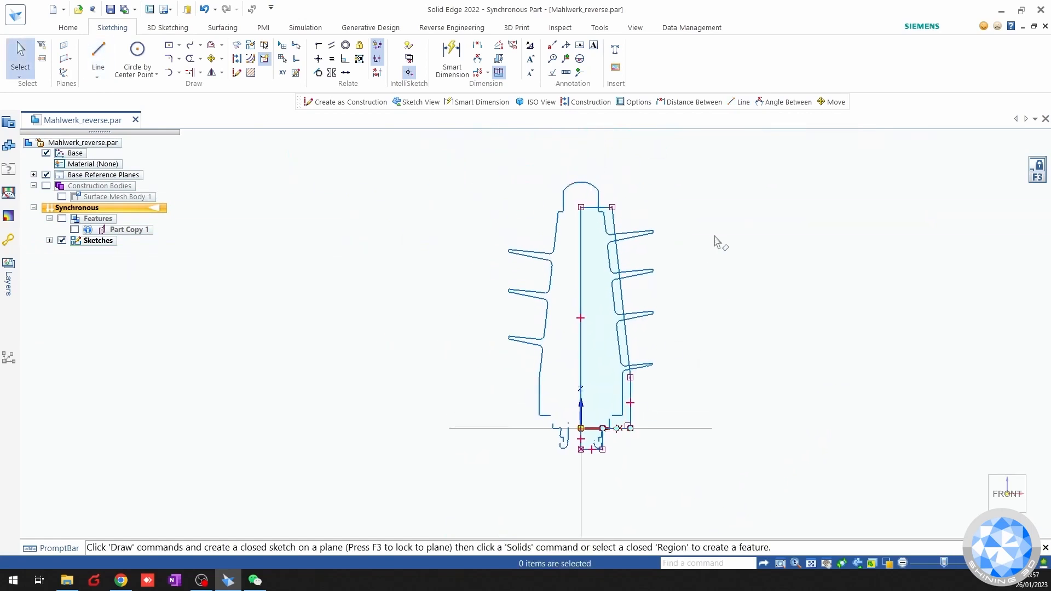
middle_click_drag(739, 418, 689, 429, "shift")
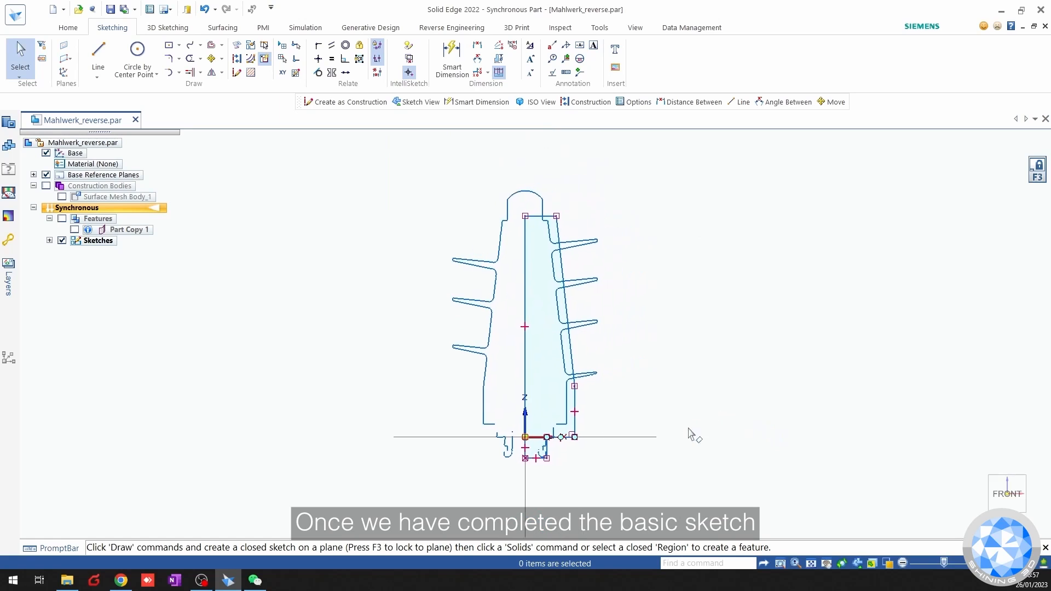
Dimension the profile's vertical axis line above the origin and set its height to 100 mm.
left_click(469, 102)
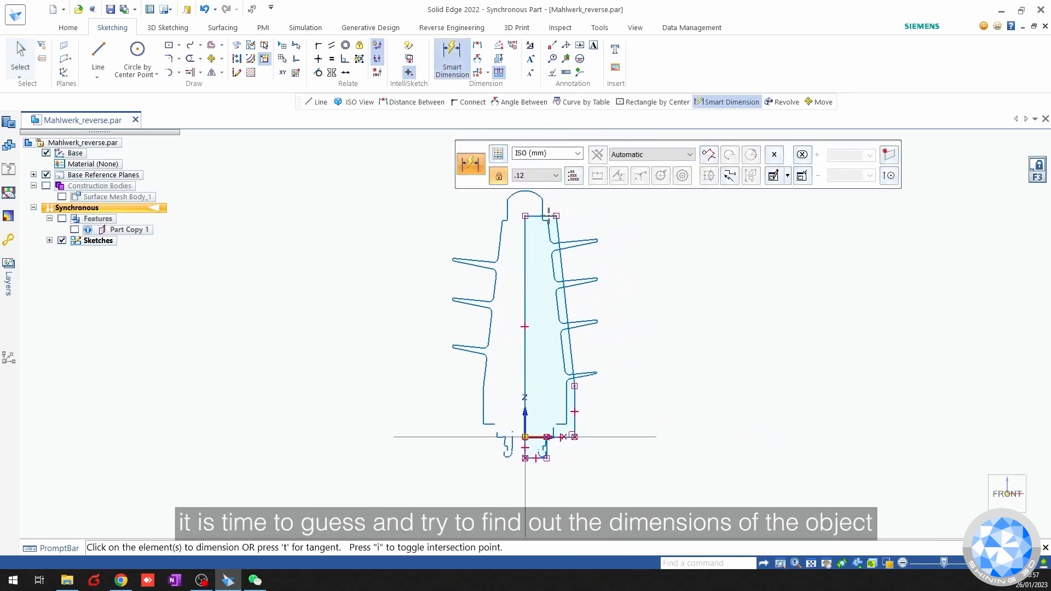
scroll(516, 340, "up", 3)
scroll(517, 340, "down", 5)
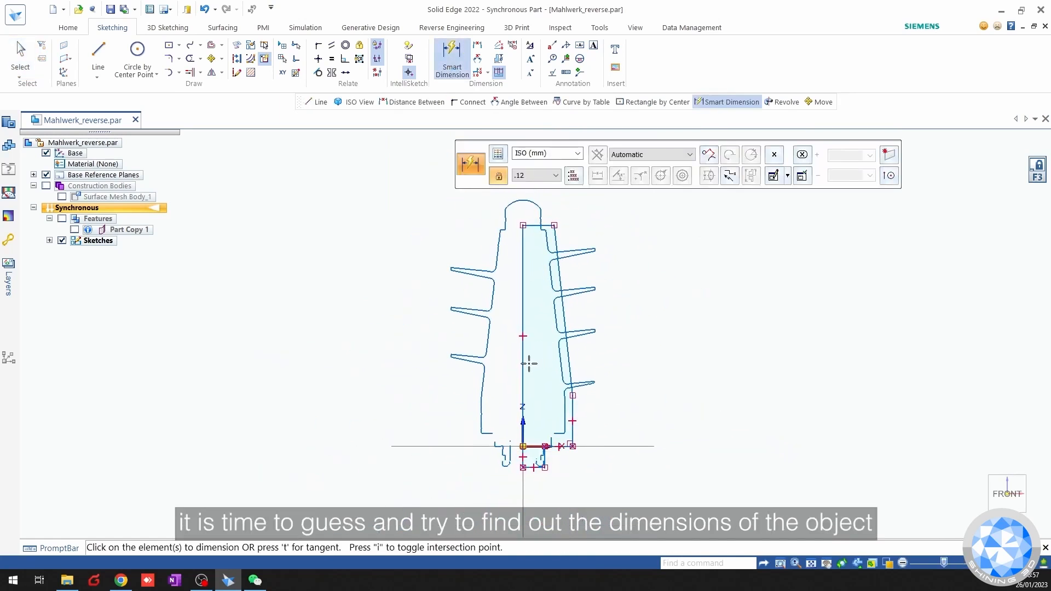
left_click(523, 363)
left_click(433, 356)
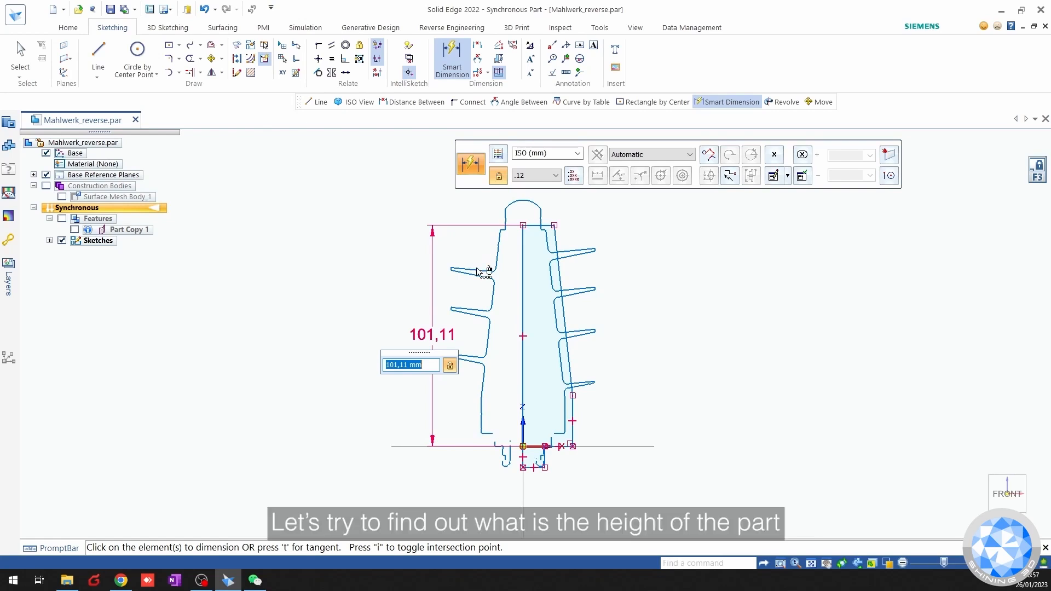
type("100")
key("Return")
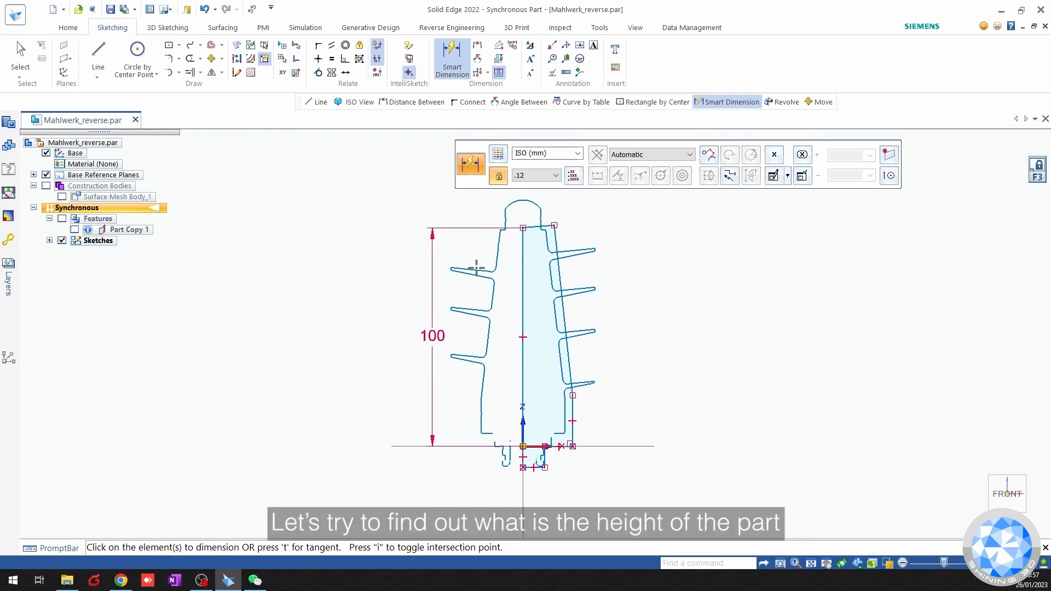
Apply a horizontal relationship to the profile's slanted top edge.
scroll(553, 227, "up", 3)
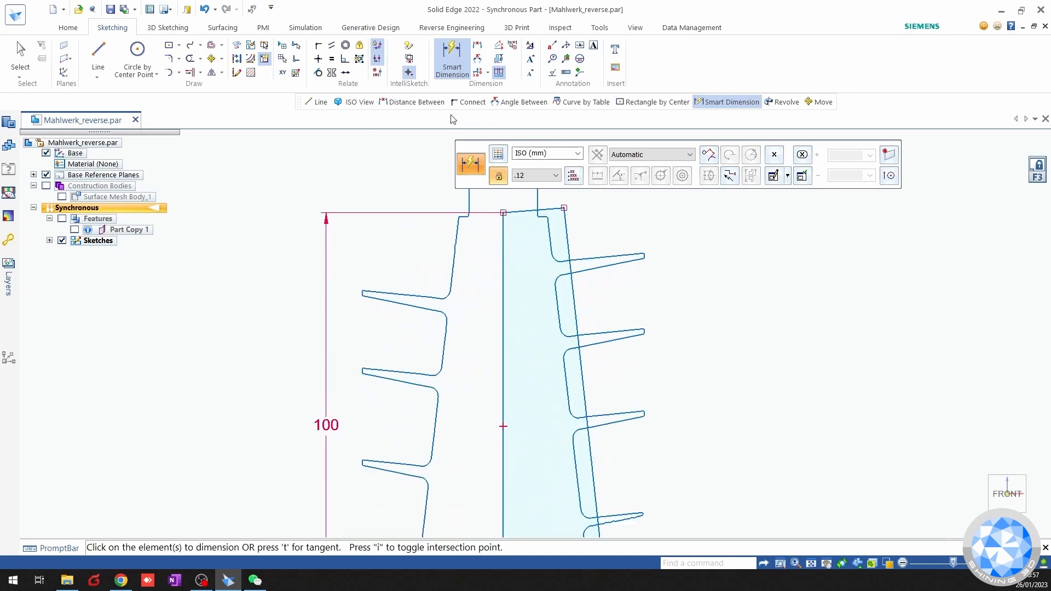
key("Escape")
left_click(318, 58)
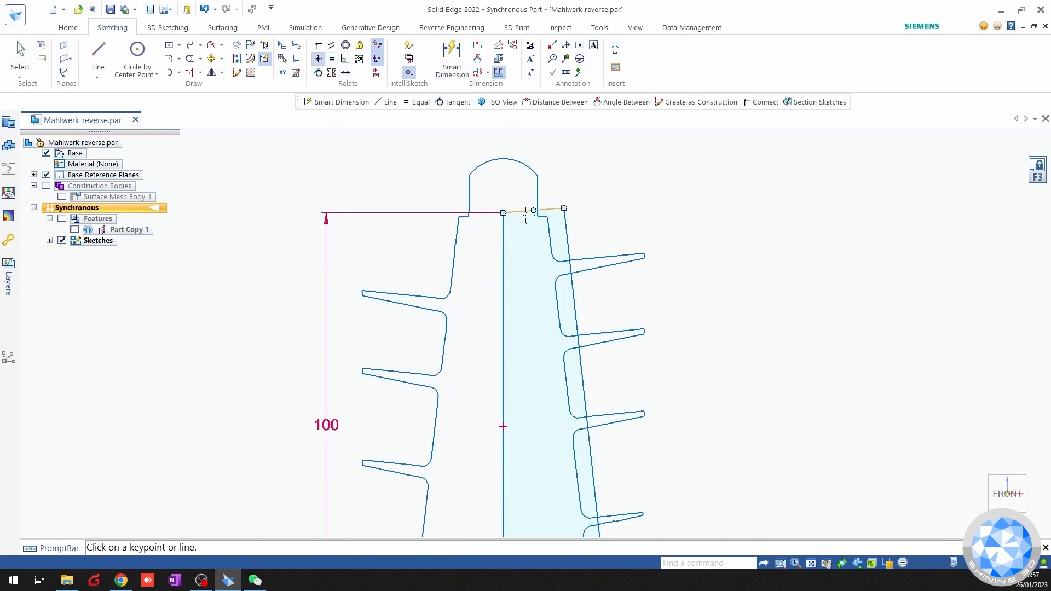
middle_click_drag(312, 371, 376, 337, "shift")
key("Escape")
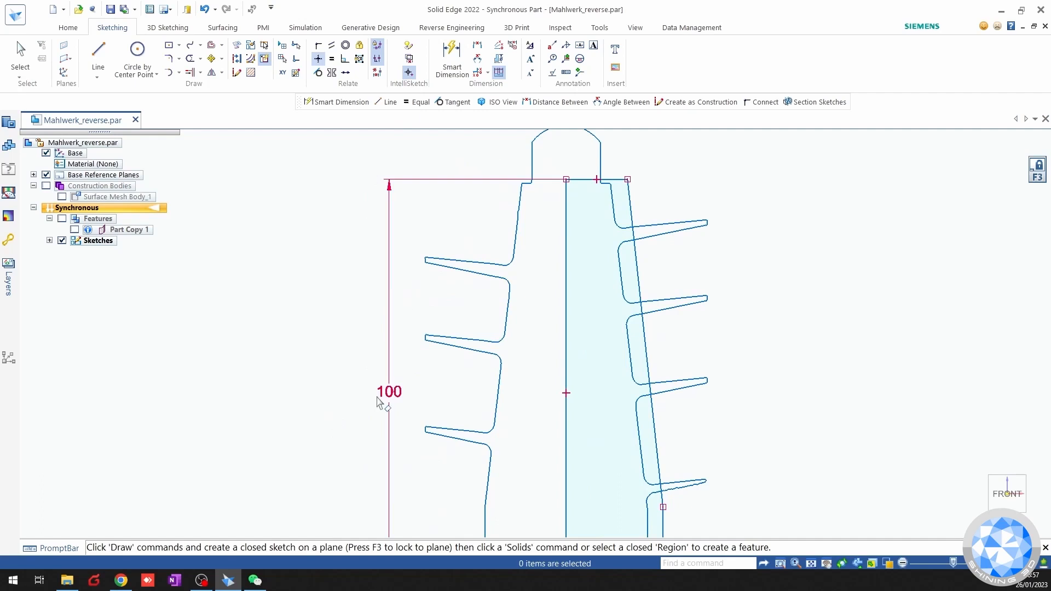
Set the profile's height dimension to 99 mm and compare the top edge with the section curves.
left_click(384, 392)
type("99")
key("Return")
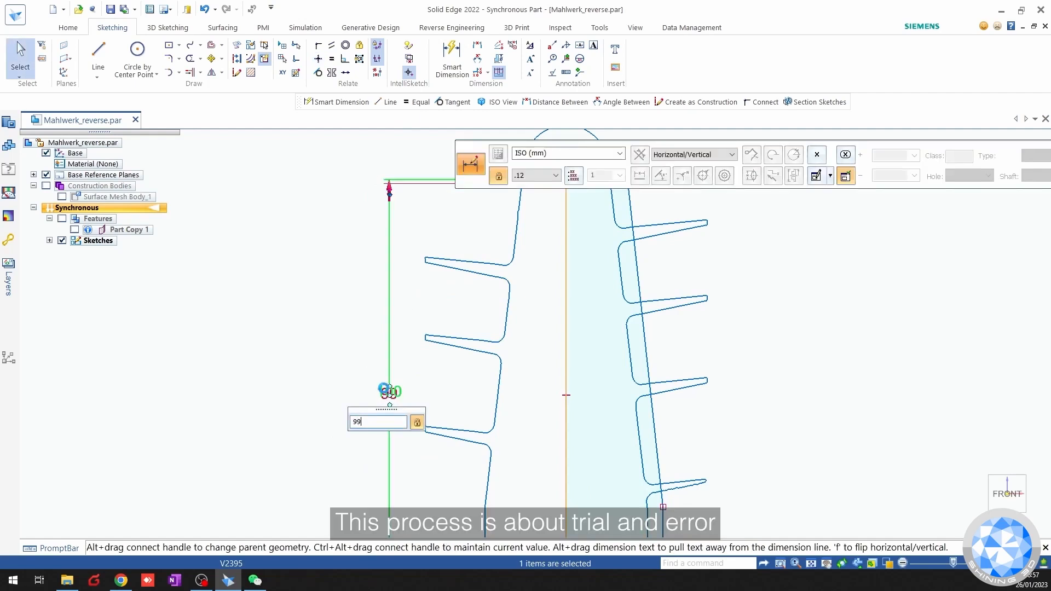
middle_click_drag(675, 329, 645, 410, "shift")
scroll(602, 256, "up", 5)
scroll(454, 312, "down", 3)
middle_click_drag(367, 447, 513, 357, "shift")
scroll(450, 412, "down", 4)
middle_click_drag(438, 410, 470, 345, "shift")
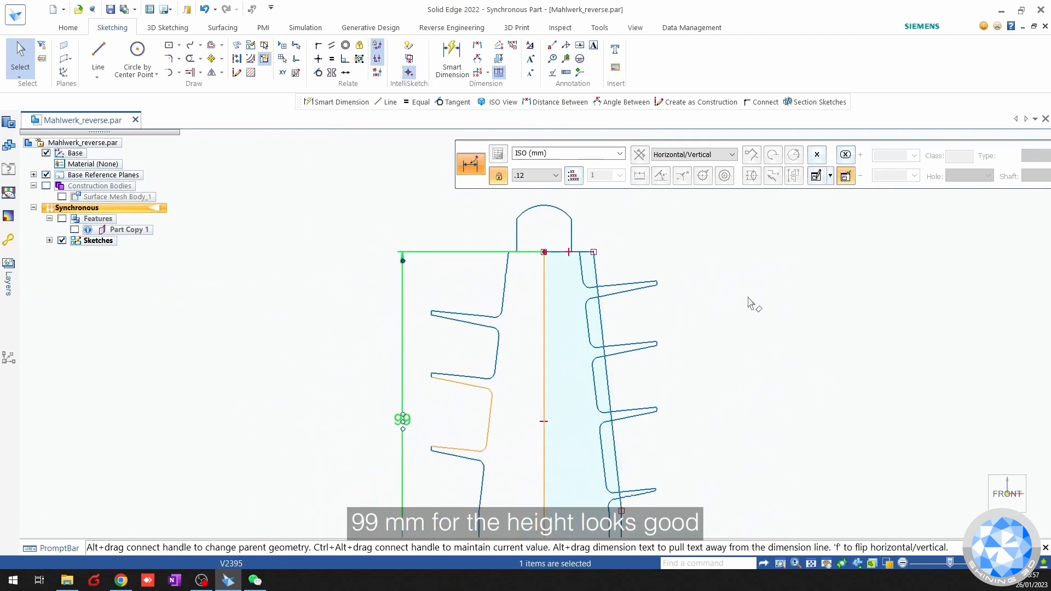
Dimension the base cylinder's radius from the vertical axis line to its outer vertical edge and set it to 20 mm.
middle_click_drag(675, 332, 648, 305, "shift")
scroll(622, 387, "down", 3)
middle_click_drag(617, 400, 639, 316, "shift")
scroll(632, 356, "up", 1)
scroll(632, 355, "up", 1)
middle_click_drag(701, 360, 609, 317, "shift")
scroll(609, 317, "up", 5)
middle_click_drag(485, 299, 579, 255, "shift")
key("d")
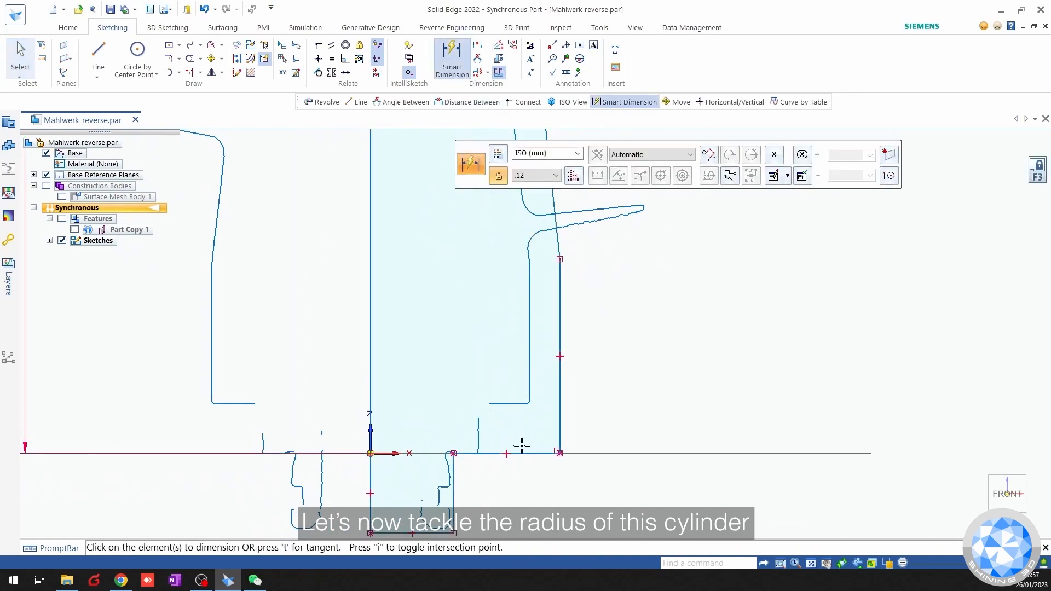
left_click(559, 417)
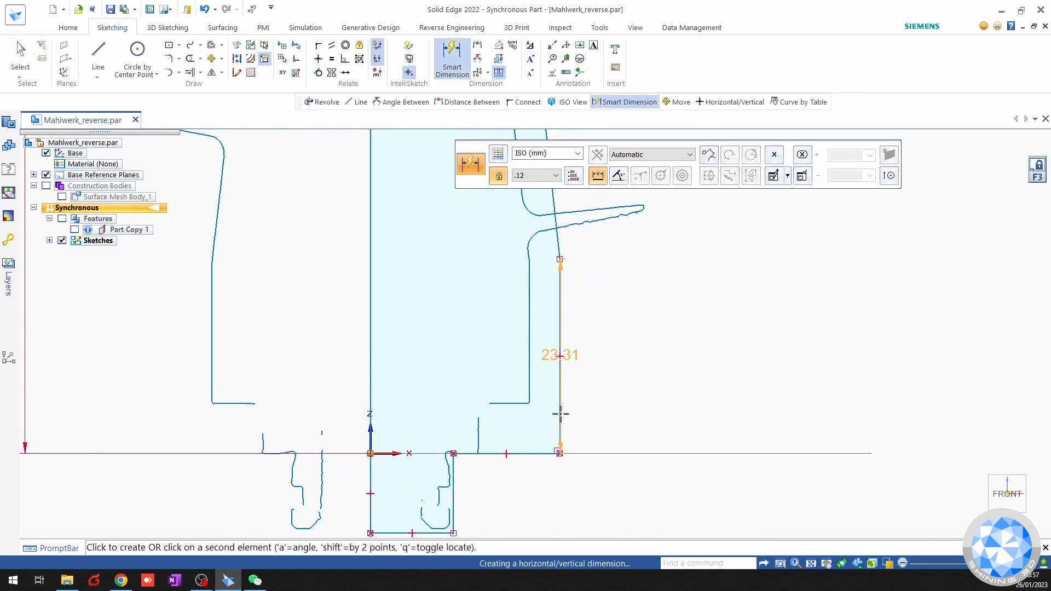
left_click(370, 363)
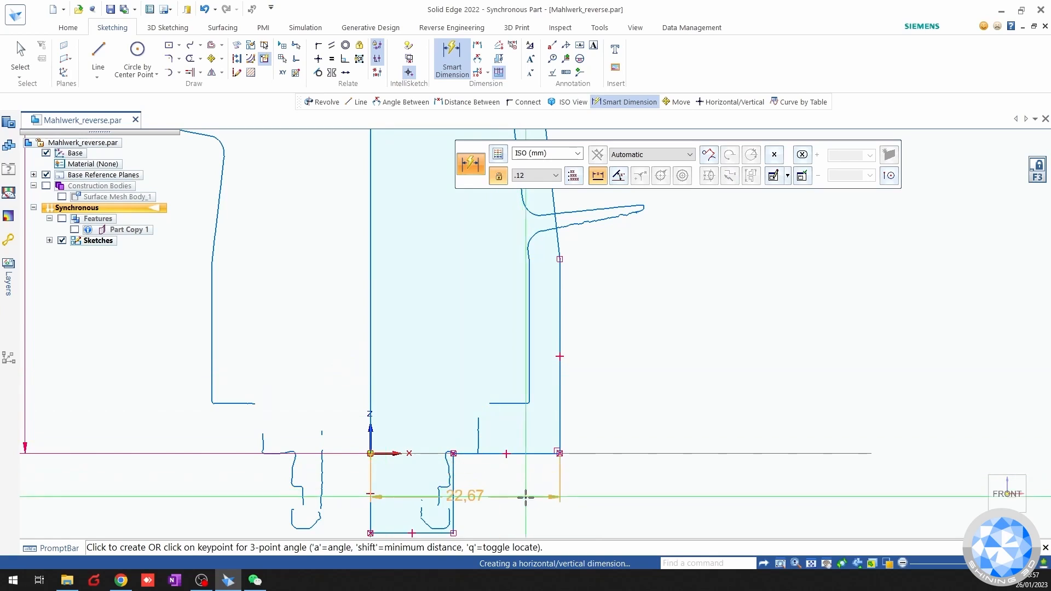
left_click(616, 495)
type("2")
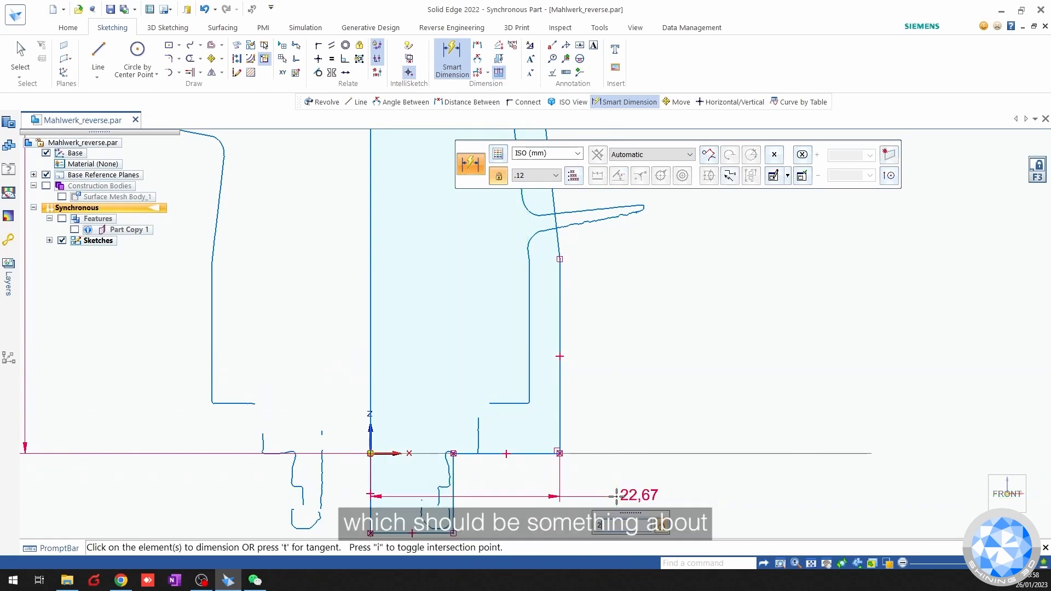
type("0")
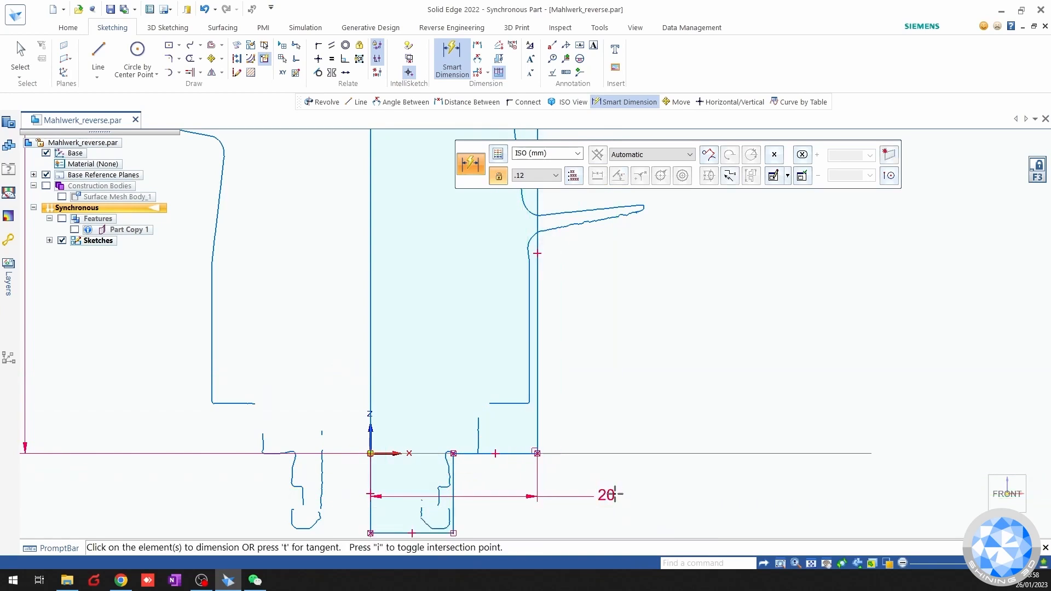
key("Return")
key("Escape")
Set the base cylinder's radius dimension to 19 mm.
left_click(604, 502)
type("19")
key("Return")
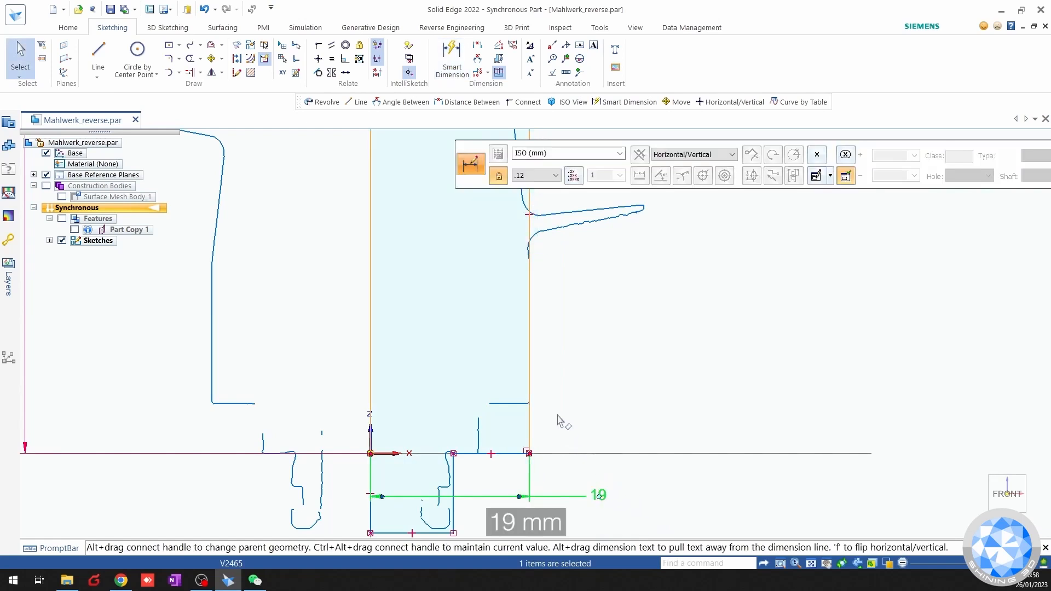
Dimension the base cylinder's outer vertical edge, set its height to 25 mm and compare the corner with the section curves.
scroll(558, 420, "down", 3)
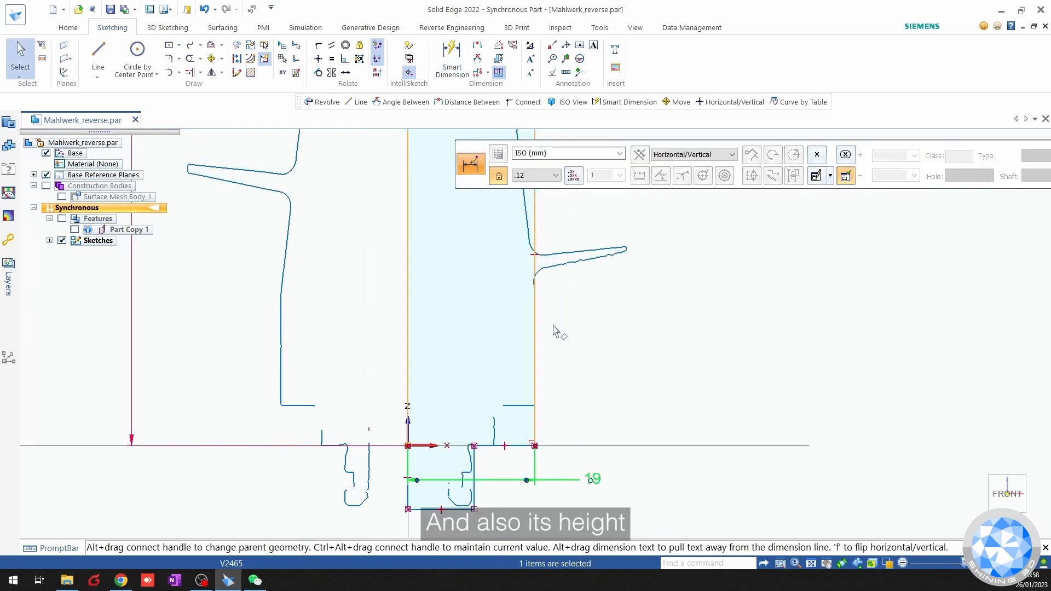
left_click(466, 76)
left_click(542, 300)
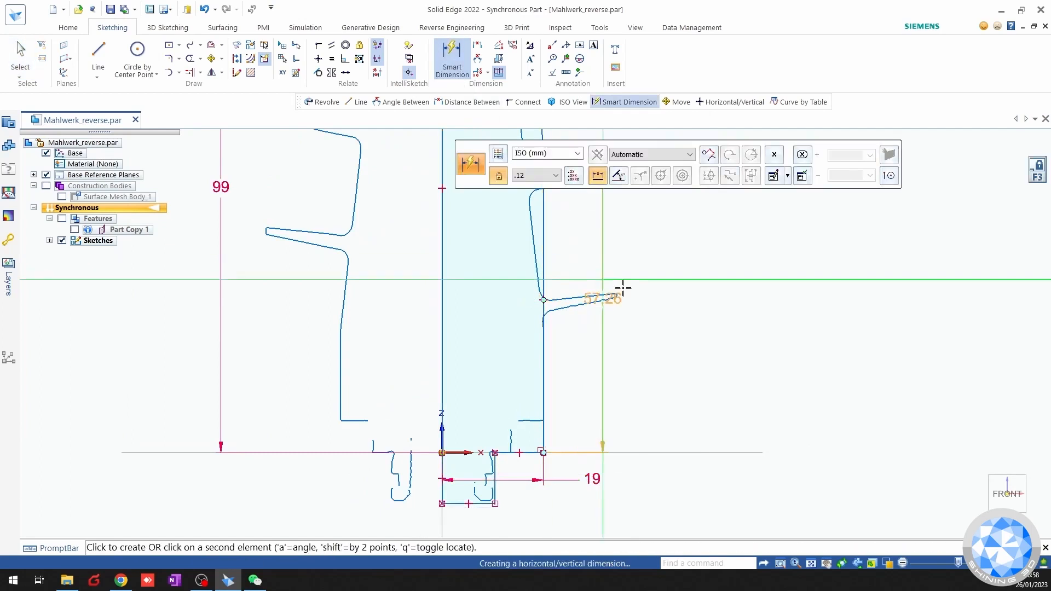
left_click(662, 301)
type("25")
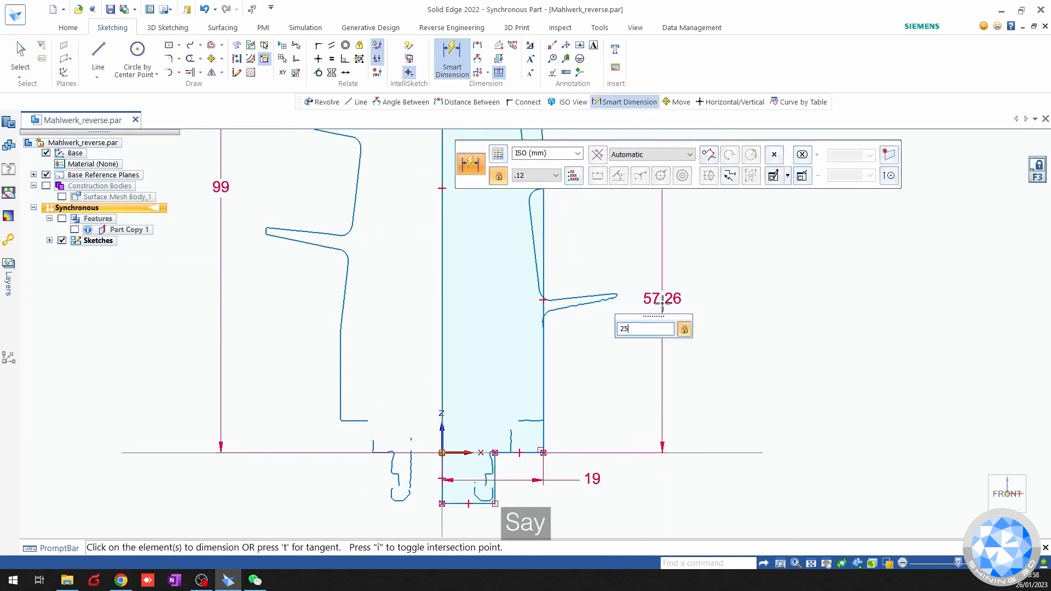
key("Return")
scroll(523, 286, "up", 5)
middle_click_drag(657, 424, 573, 246, "shift")
scroll(624, 326, "down", 3)
middle_click_drag(675, 361, 652, 354, "shift")
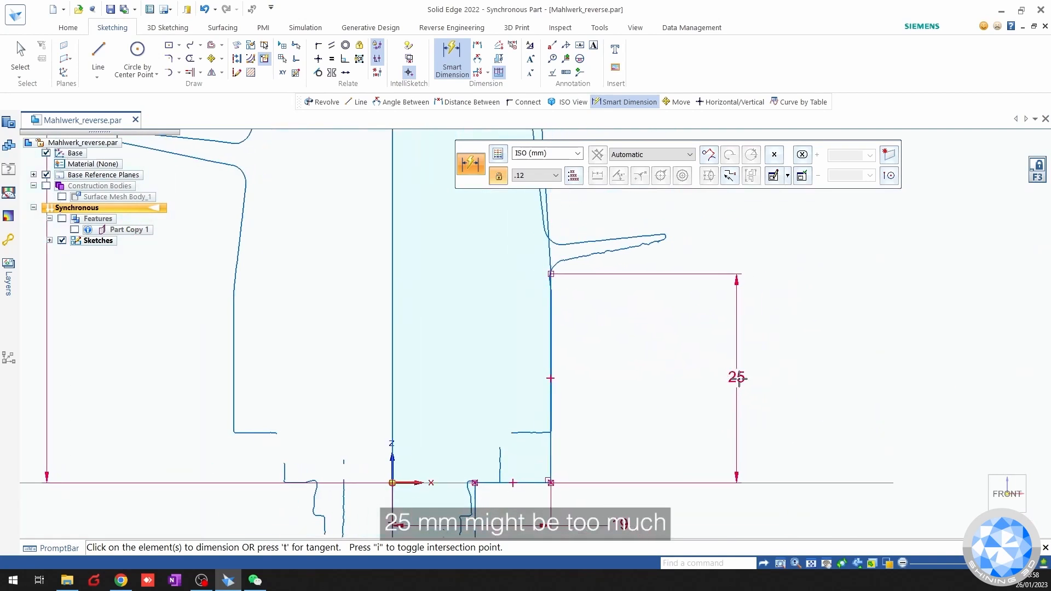
key("Escape")
Set the base cylinder's height dimension to 23 mm and check the corner against the section curves.
left_click(737, 378)
type("23")
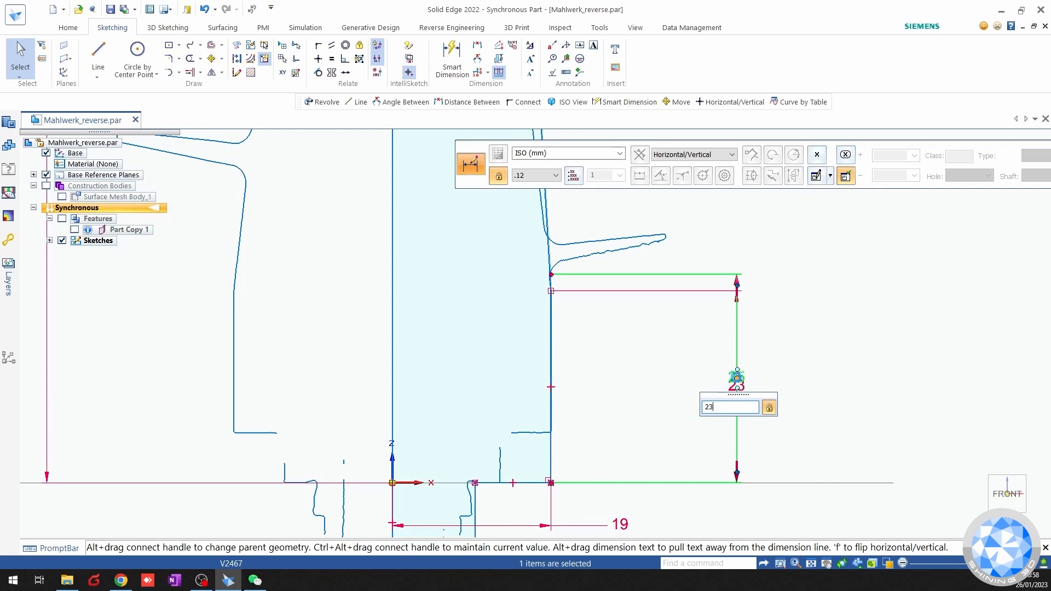
key("Return")
scroll(602, 269, "up", 5)
scroll(554, 350, "down", 4)
scroll(545, 345, "up", 4)
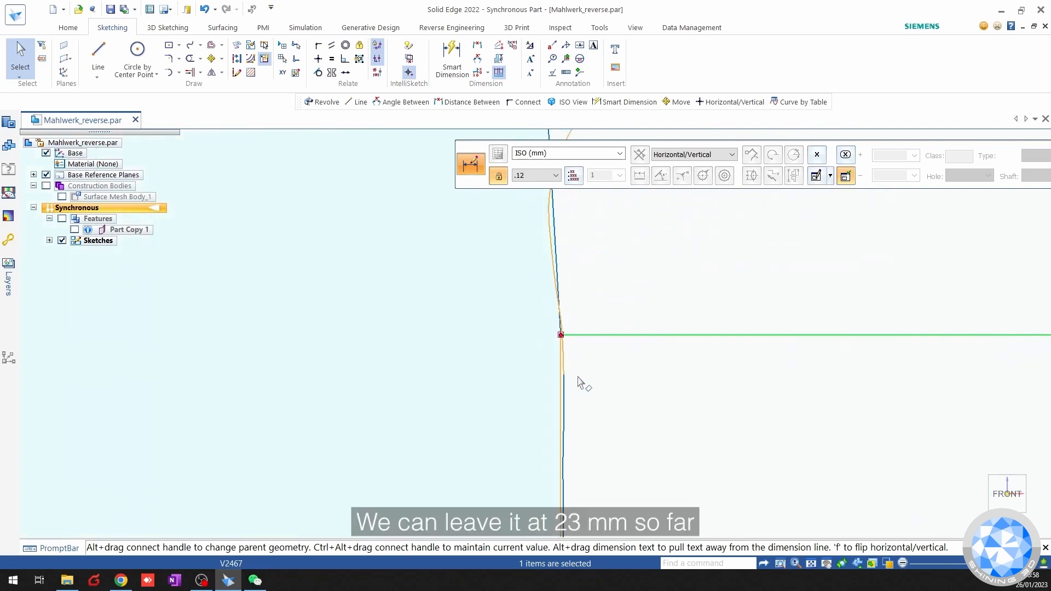
scroll(584, 386, "down", 6)
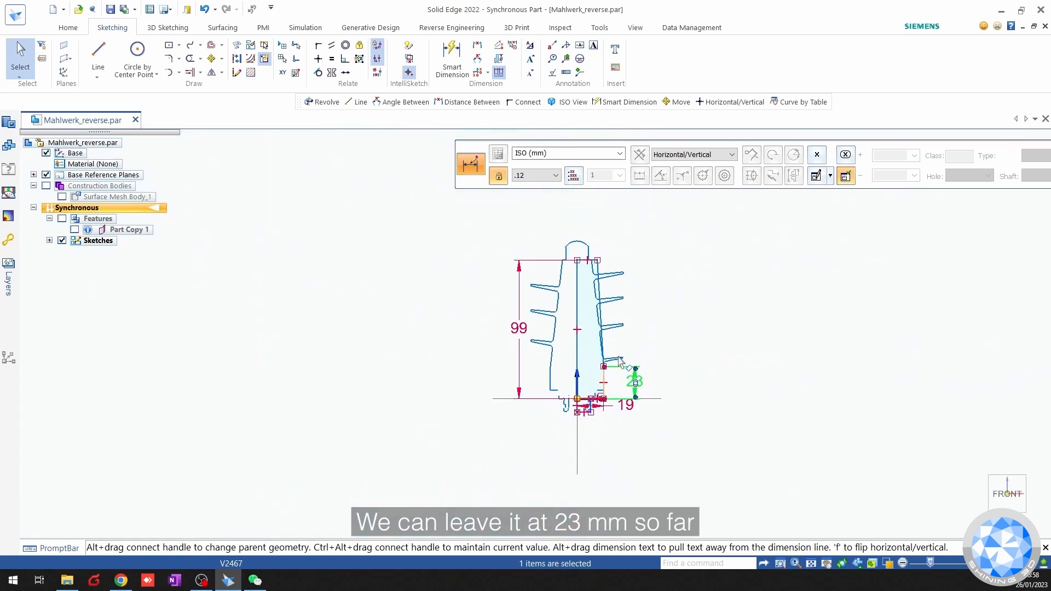
Dimension the bottom edge of the lower shaft outline below the origin and set its radius to 9 mm.
scroll(615, 350, "up", 3)
scroll(615, 349, "up", 8)
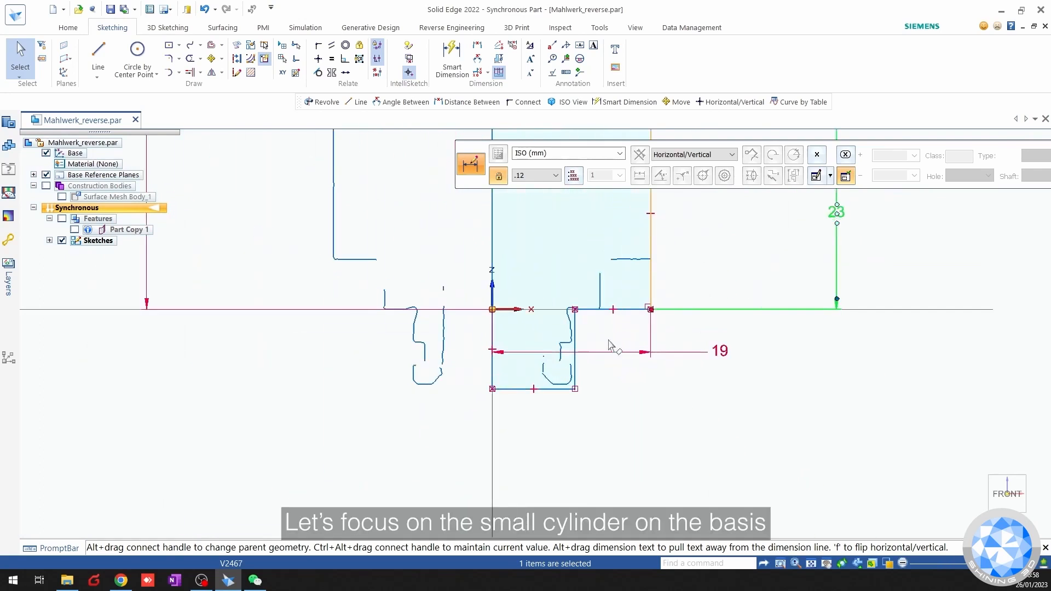
middle_click_drag(588, 339, 675, 276, "shift")
scroll(662, 277, "down", 2)
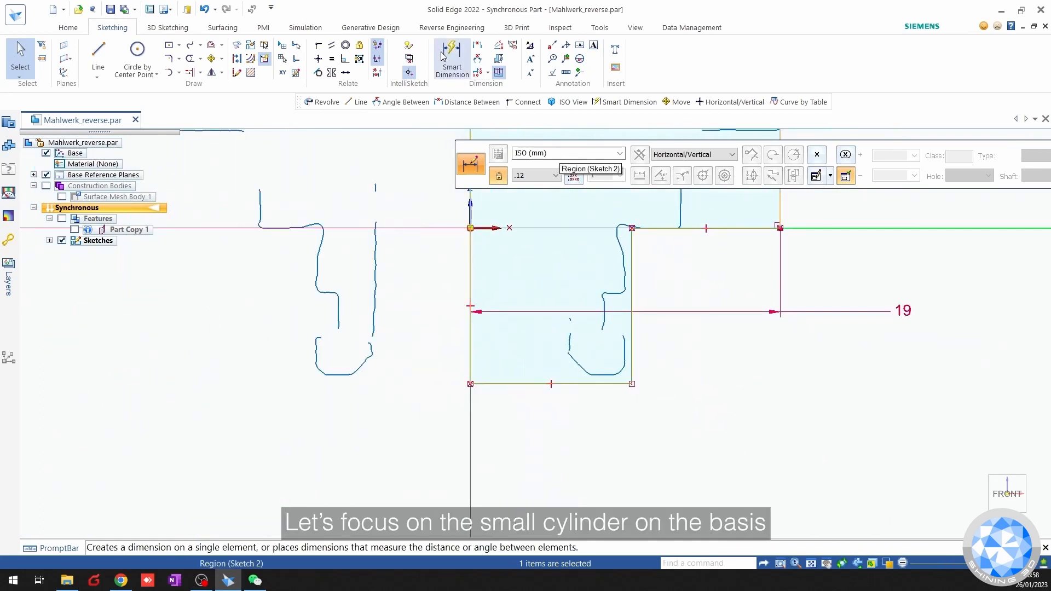
left_click(452, 57)
left_click(574, 383)
left_click(582, 421)
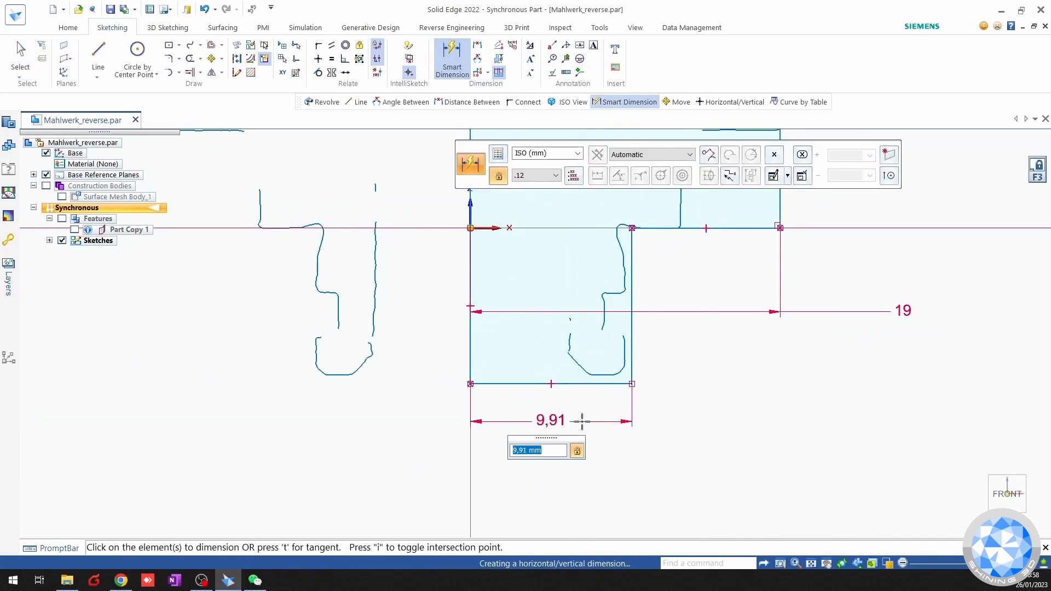
type("9")
key("Return")
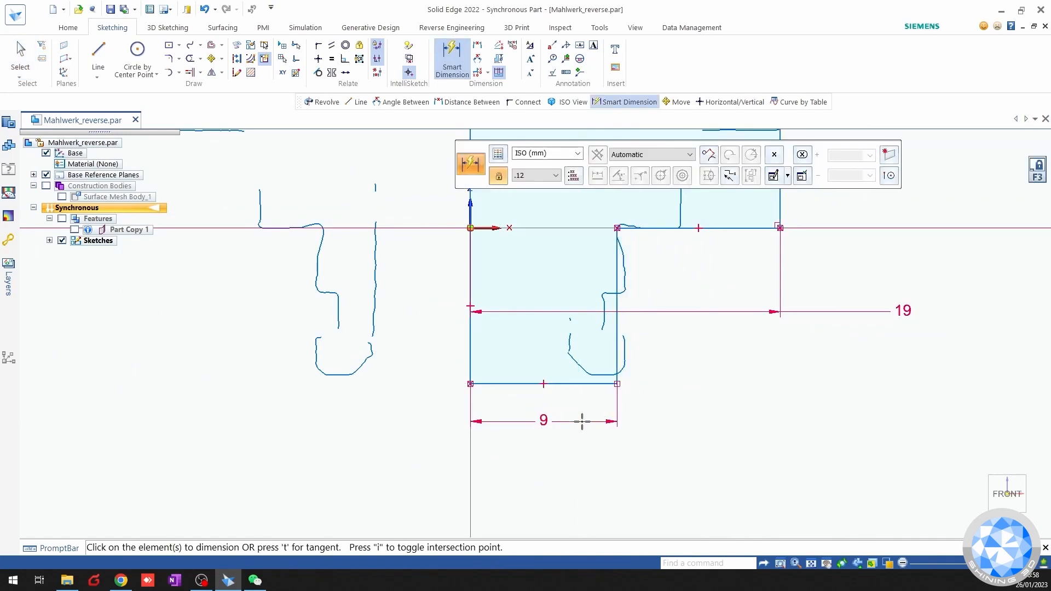
key("Escape")
Set the lower shaft's radius dimension to 9.5 mm.
left_click(547, 422)
type("9,")
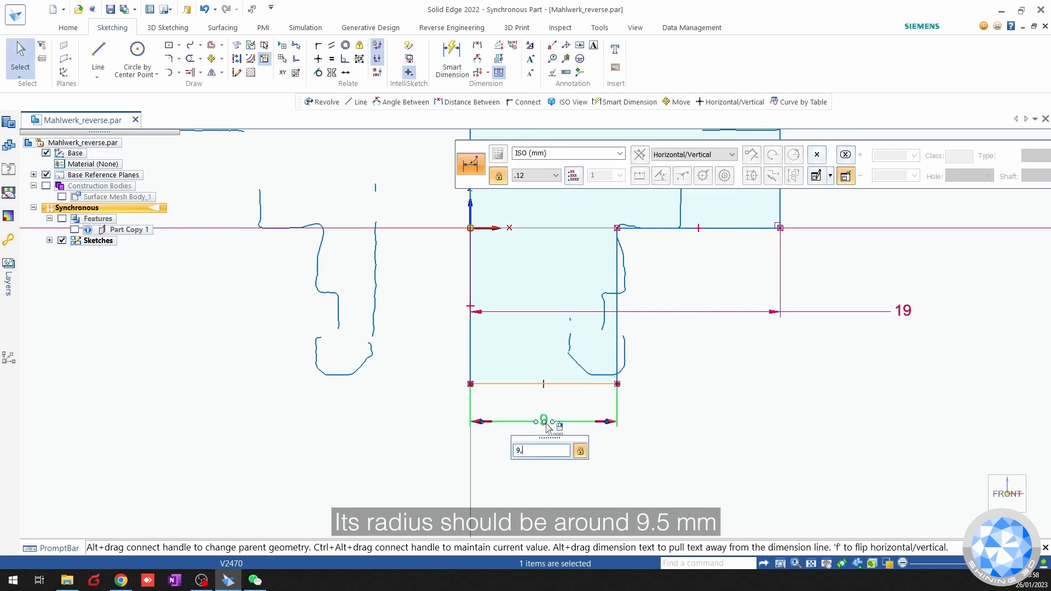
type("5")
key("Return")
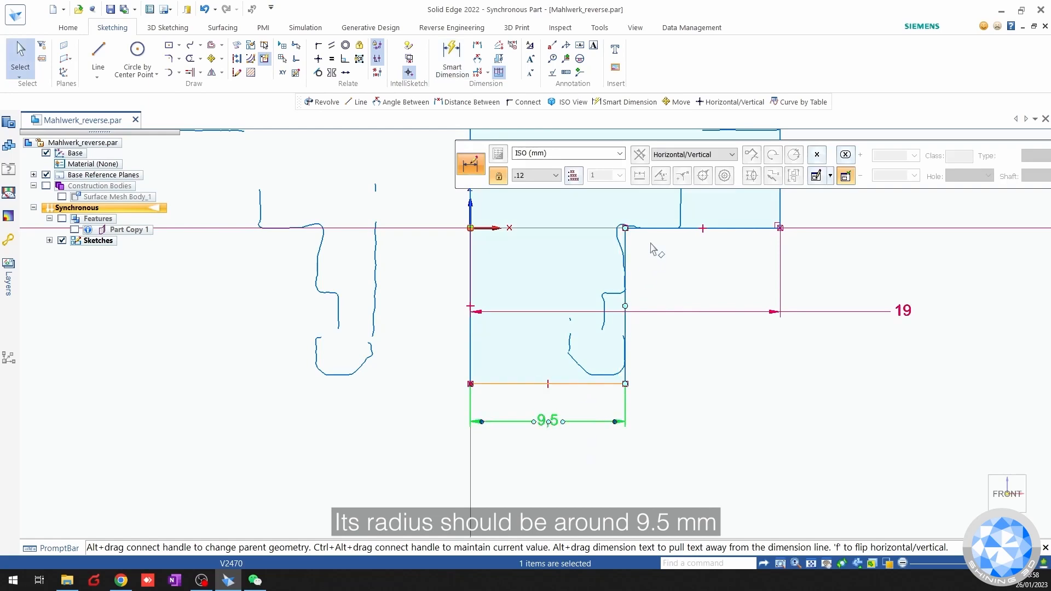
key("Escape")
Dimension the lower shaft's outer vertical edge and set its height to 9 mm.
key("d")
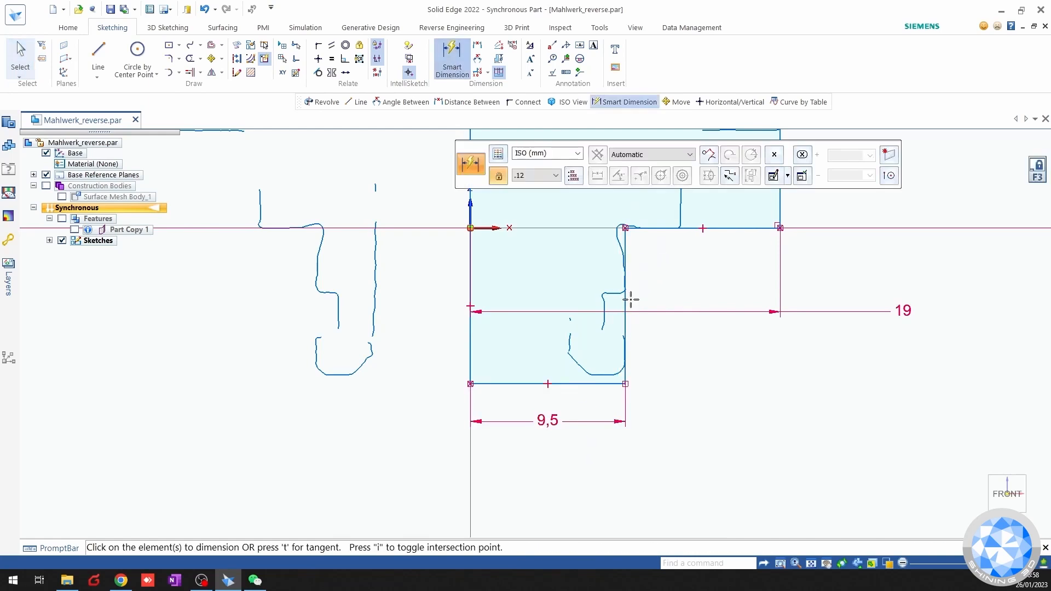
left_click(626, 302)
left_click(680, 307)
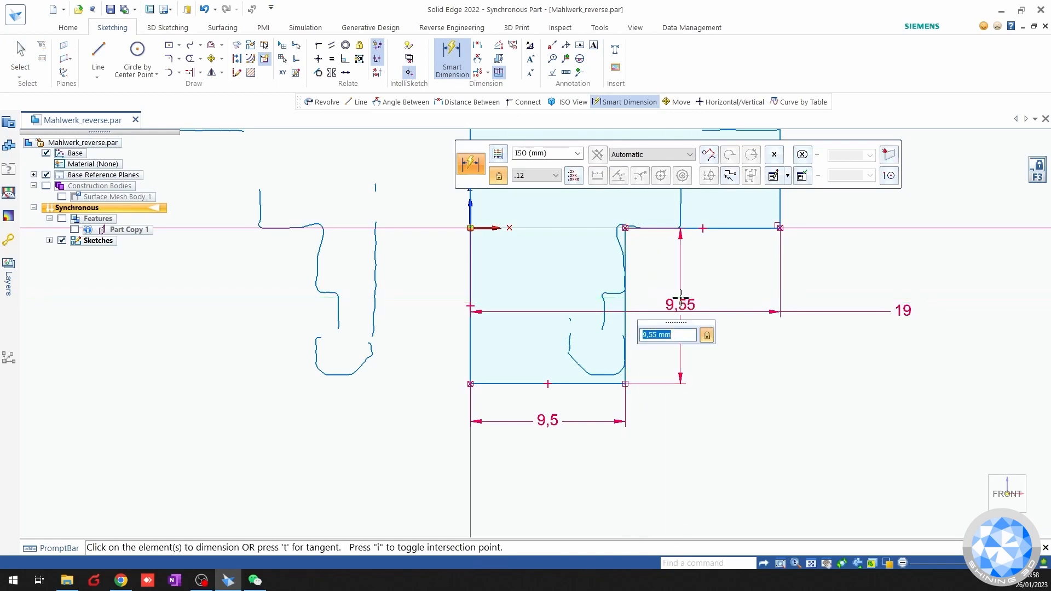
type("9")
key("Return")
Dimension the profile's horizontal top edge and set the top radius to 12 mm.
scroll(683, 397, "down", 6)
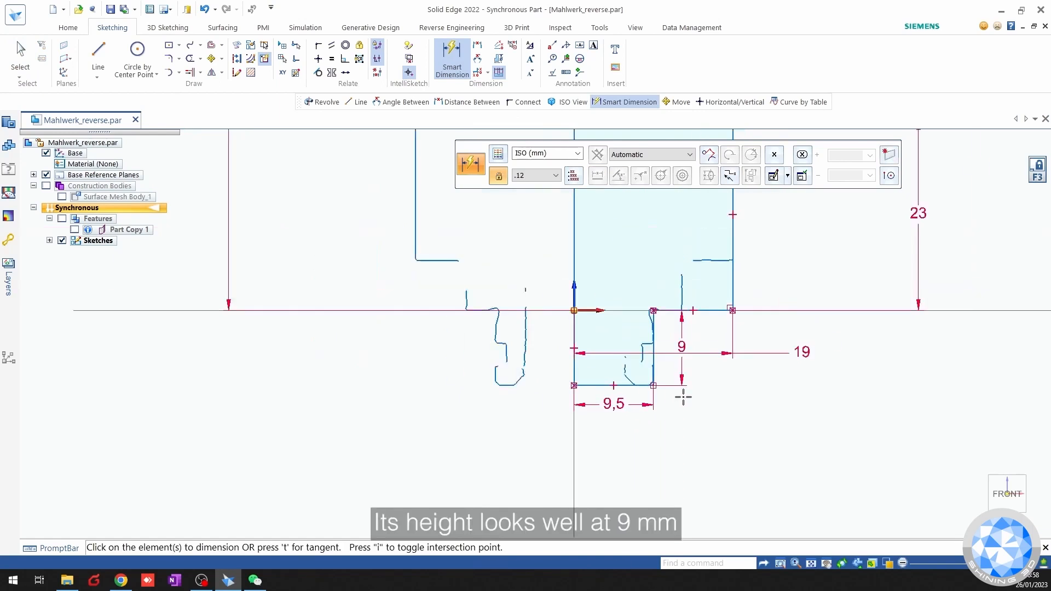
scroll(571, 302, "up", 2)
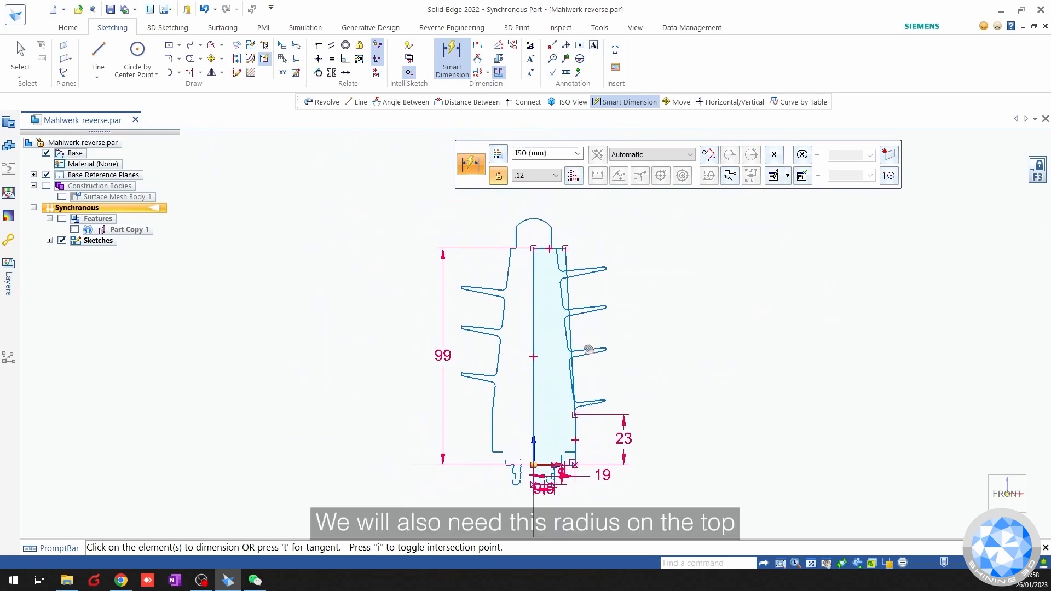
scroll(597, 254, "up", 3)
scroll(595, 254, "up", 1)
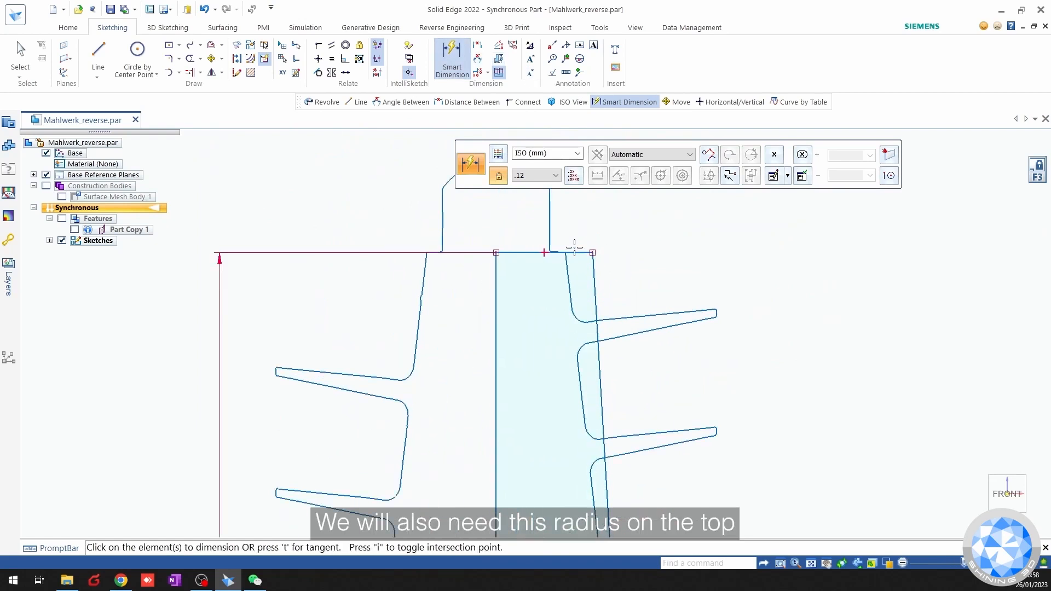
left_click(571, 251)
left_click(570, 219)
type("12")
key("Return")
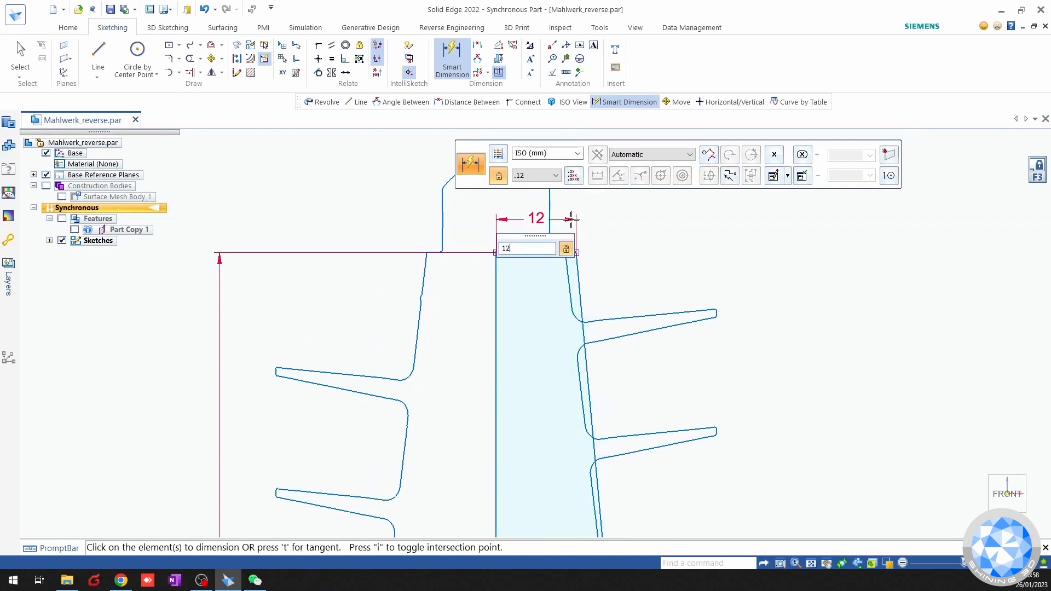
key("Escape")
Try 10 mm, 11 mm and 10.5 mm for the top radius dimension, comparing the slanted edge with the section curves.
left_click(539, 219)
type("10")
key("Return")
left_click(537, 229)
type("11")
key("Return")
left_click(538, 229)
type("10,5")
key("Return")
scroll(556, 285, "up", 5)
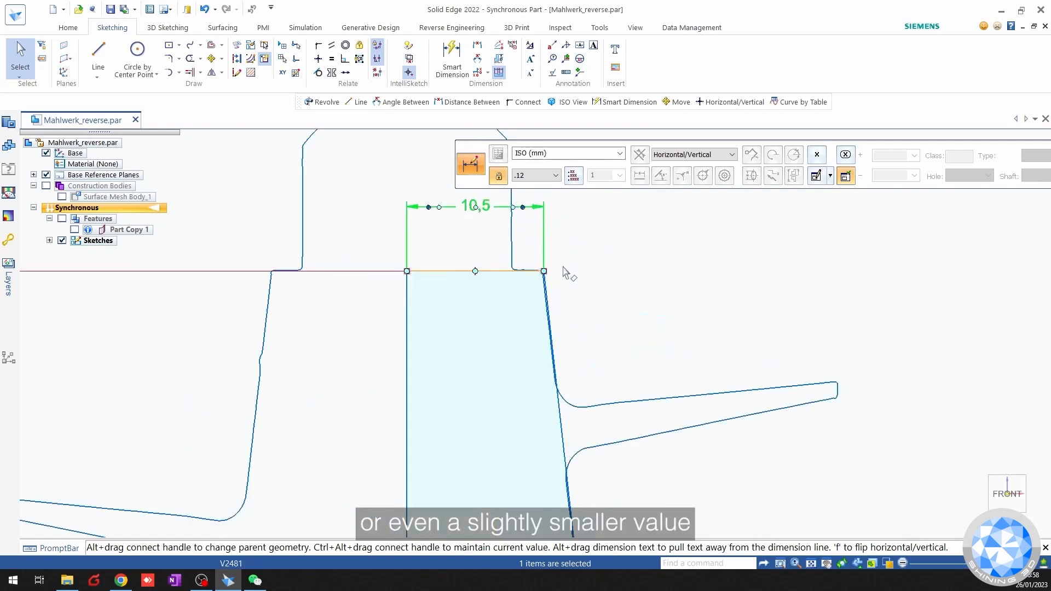
Set the profile's top radius dimension to 10.4 mm.
scroll(559, 286, "down", 4)
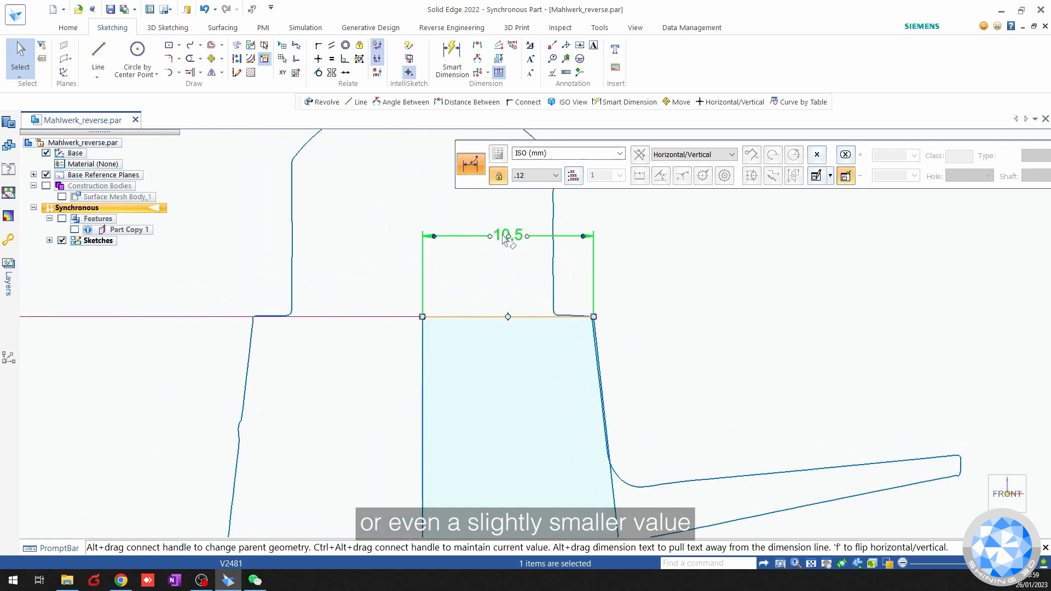
left_click(504, 235)
type("10,4")
key("Return")
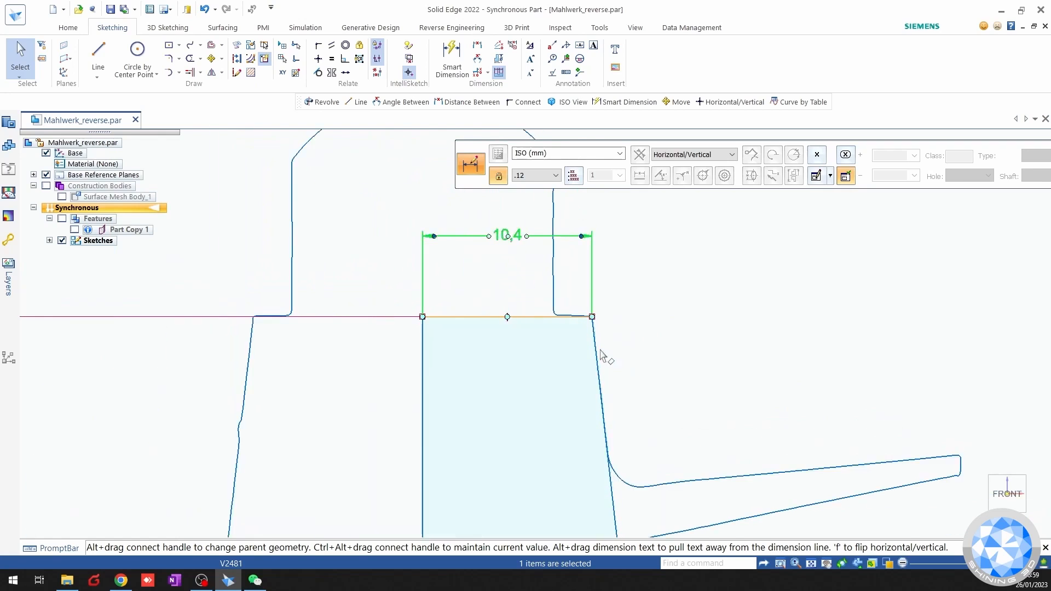
Examine how closely the profile's slanted side and lower corner follow the section curves along the whole height.
scroll(602, 364, "up", 3)
scroll(629, 394, "down", 6)
scroll(638, 415, "down", 2)
scroll(624, 413, "up", 3)
scroll(563, 326, "down", 4)
scroll(662, 453, "up", 2)
scroll(611, 399, "up", 4)
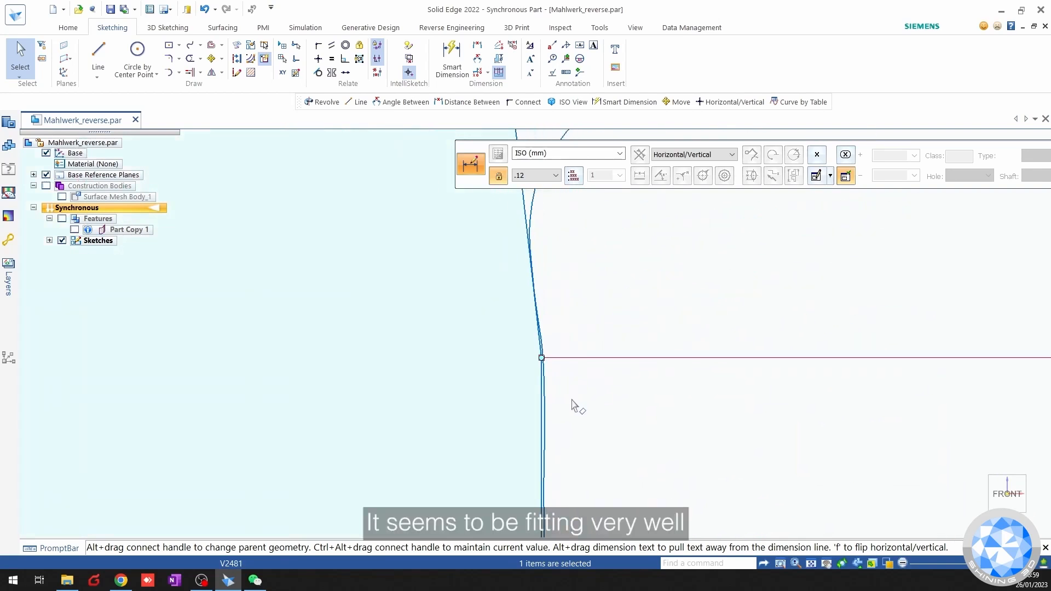
scroll(576, 416, "down", 5)
scroll(629, 466, "up", 2)
scroll(716, 375, "down", 3)
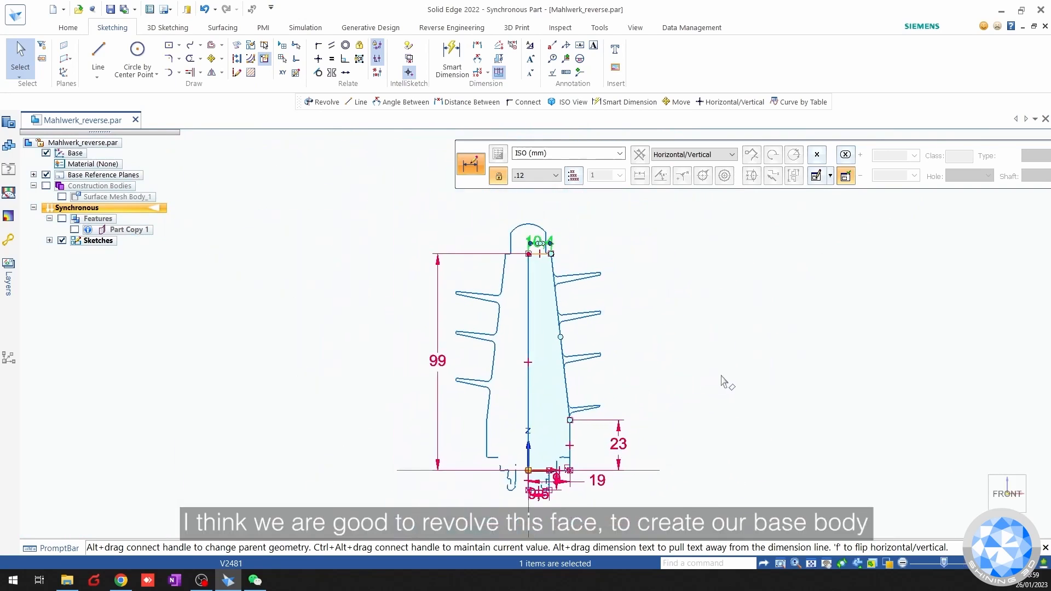
Revolve the closed profile region around its vertical axis line to create the solid base body.
left_click(722, 381)
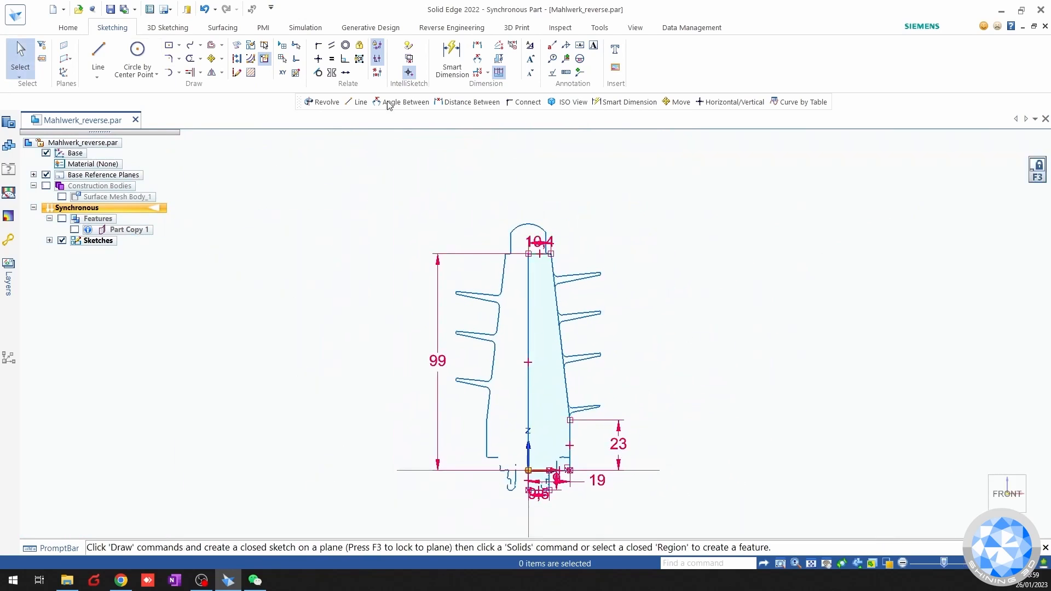
left_click(67, 27)
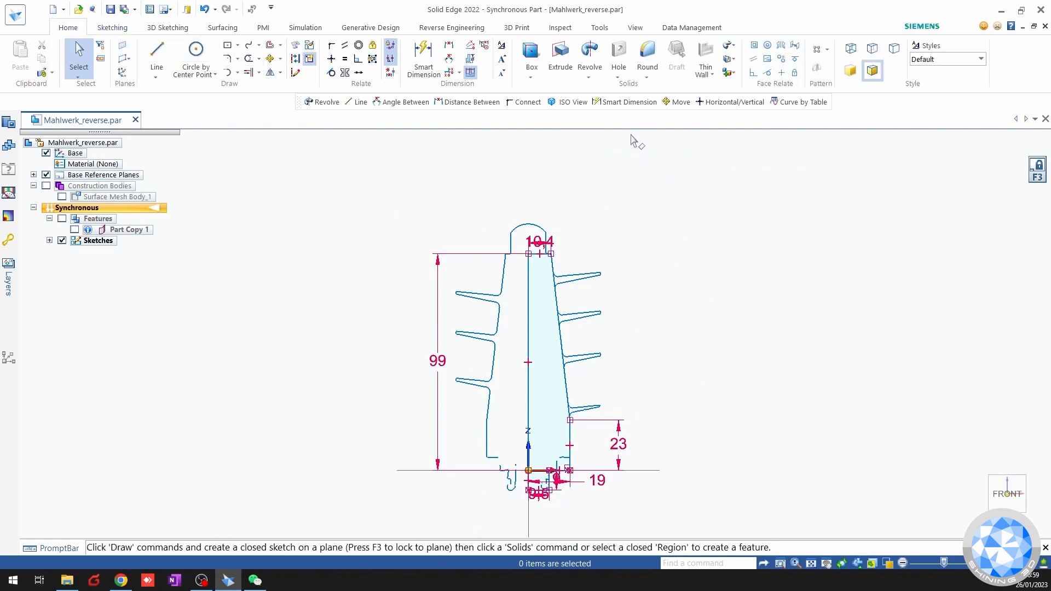
left_click(590, 53)
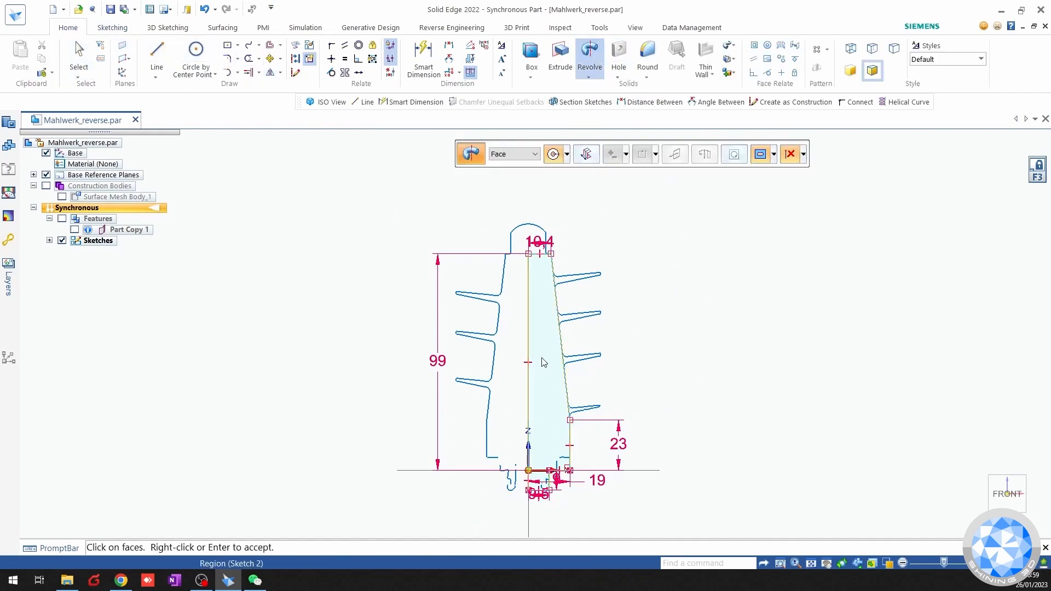
left_click(544, 362)
right_click(672, 343)
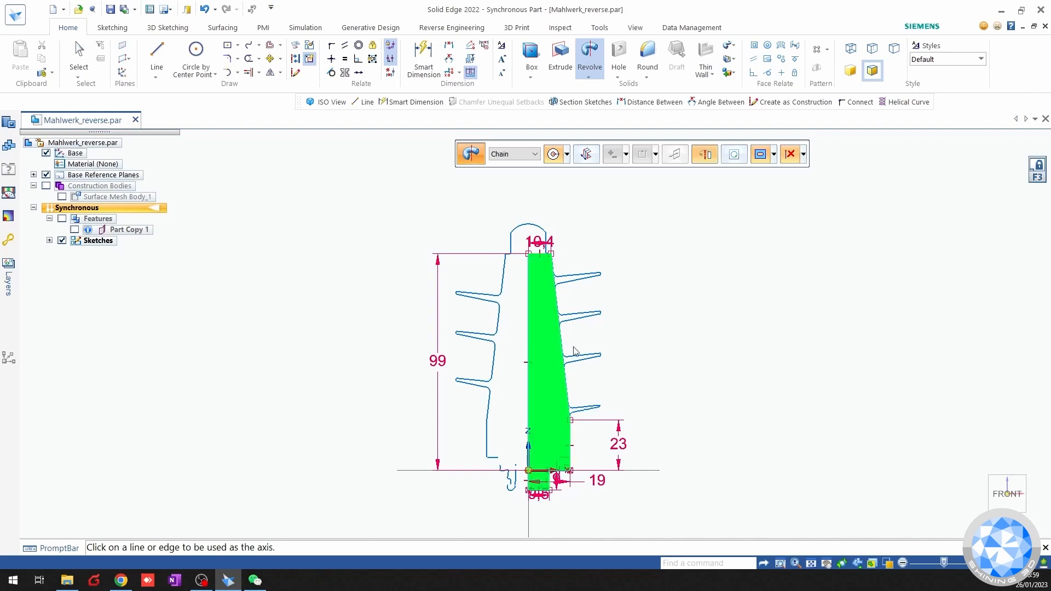
left_click(528, 334)
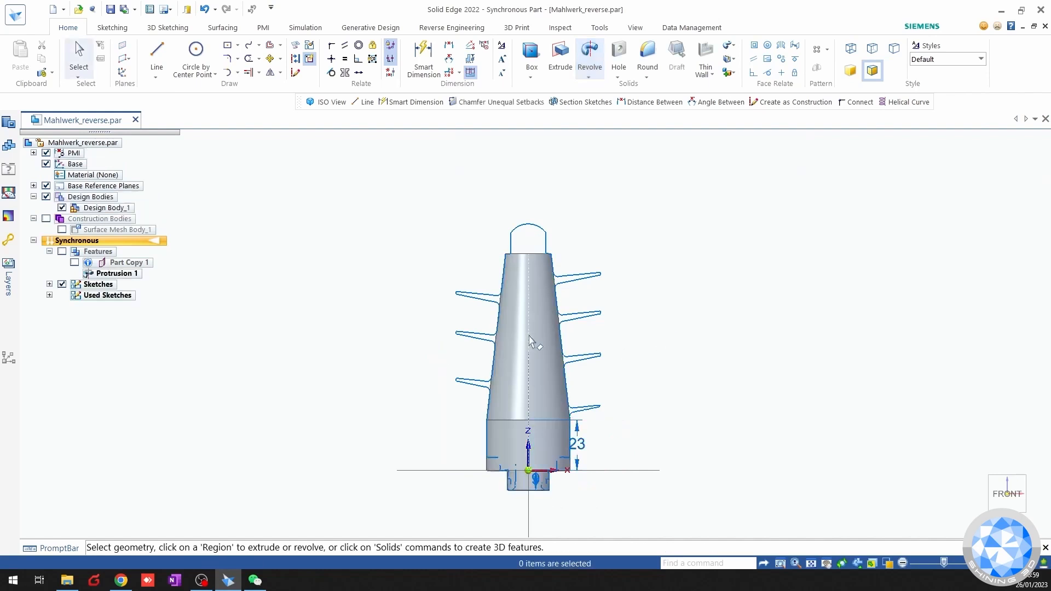
Show the surface mesh body over the solid again and hide the sketches and base reference planes.
middle_click_drag(723, 356, 485, 328)
left_click(61, 230)
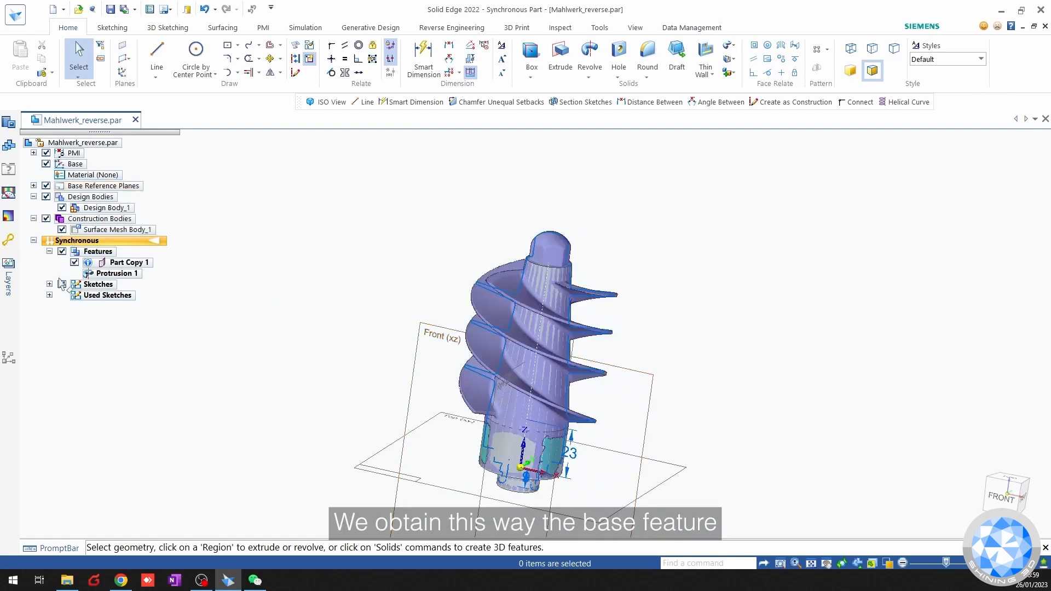
left_click(62, 284)
left_click(49, 284)
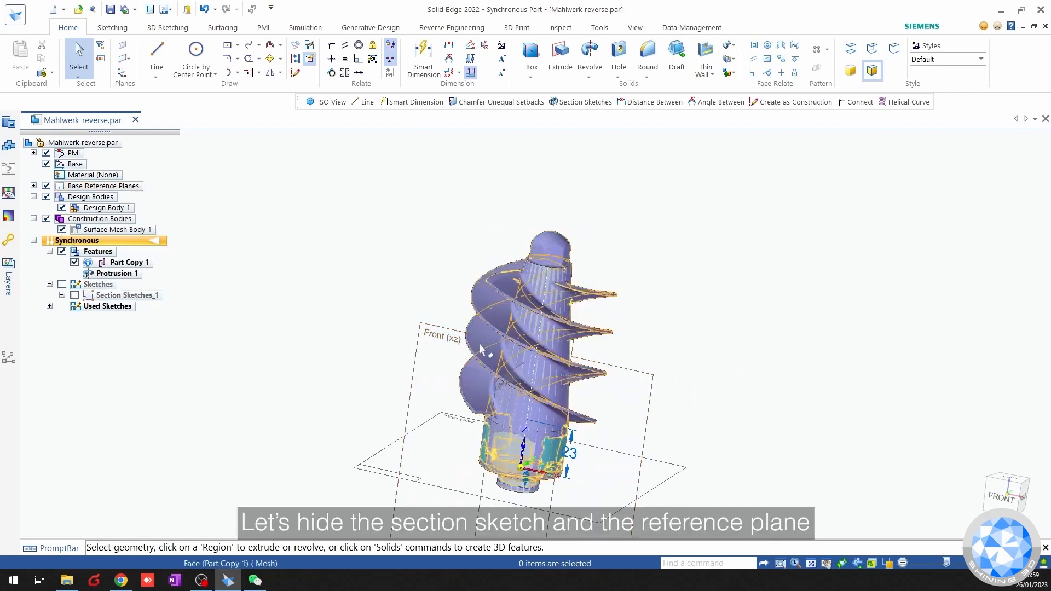
middle_click_drag(483, 348, 337, 296)
left_click(47, 186)
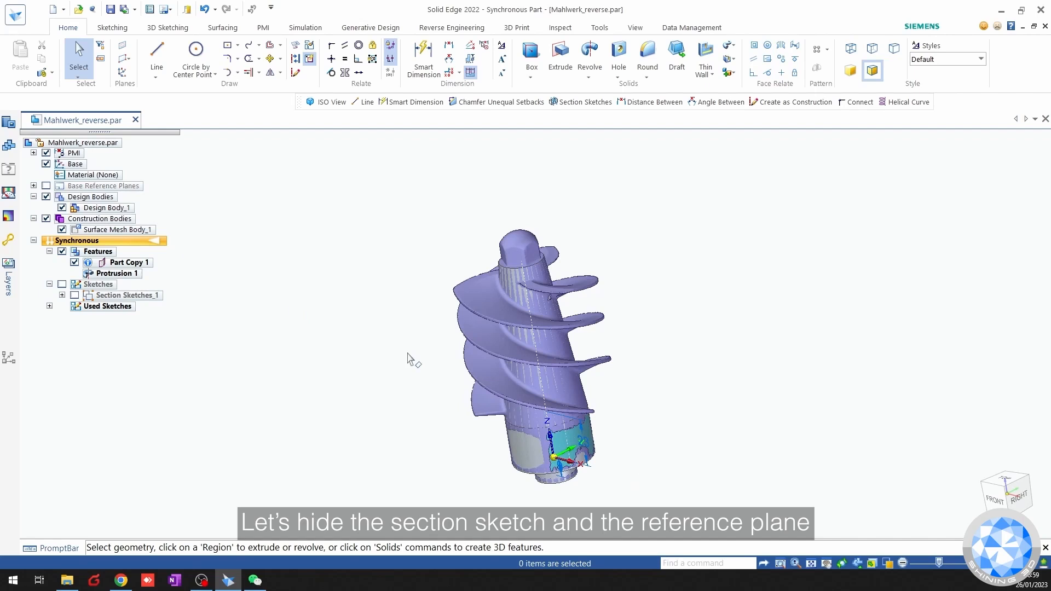
key("ctrl+i")
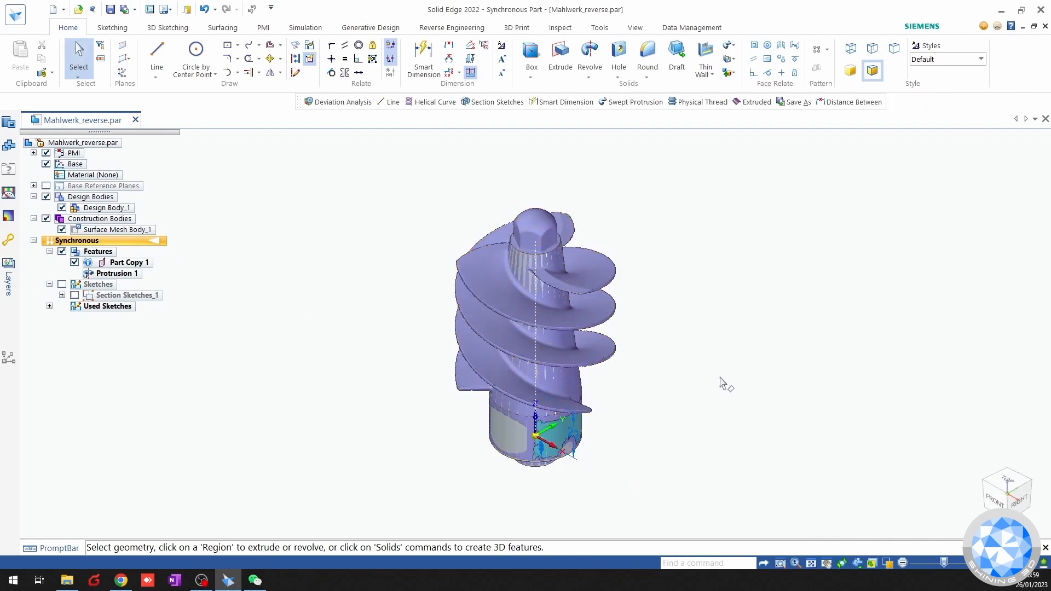
middle_click_drag(669, 415, 654, 390)
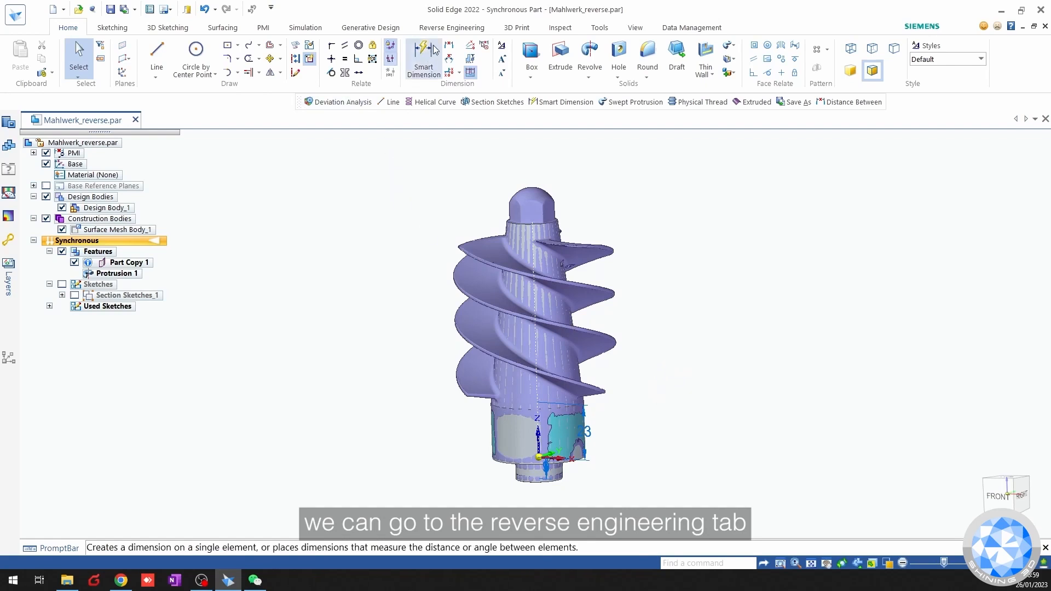
Run a deviation analysis with a 0.50 mm checking distance, using the surface mesh as reference body and the revolved design body as test body.
left_click(451, 27)
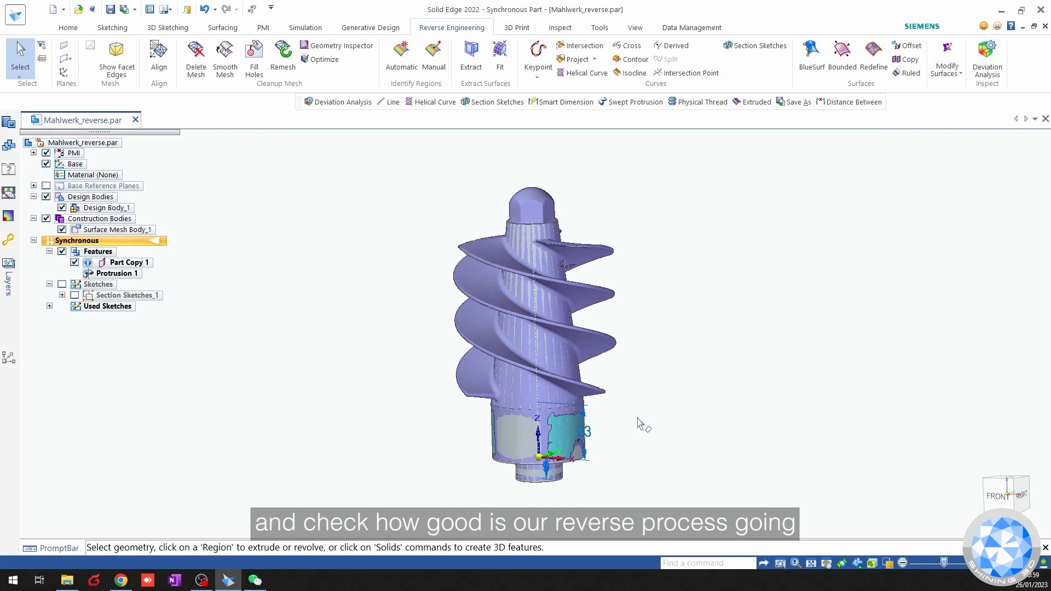
left_click(988, 55)
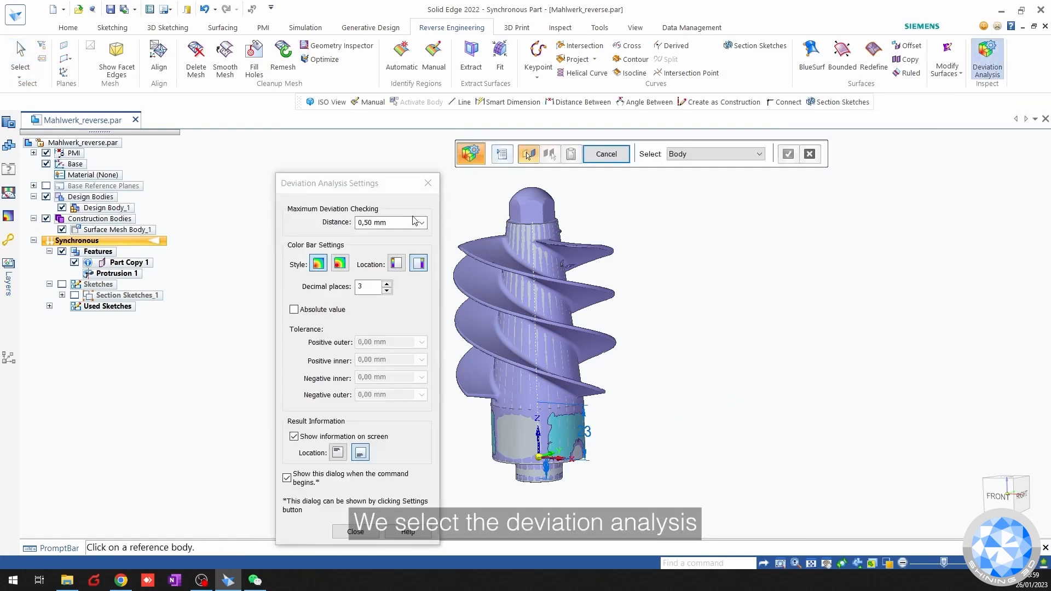
left_click(499, 264)
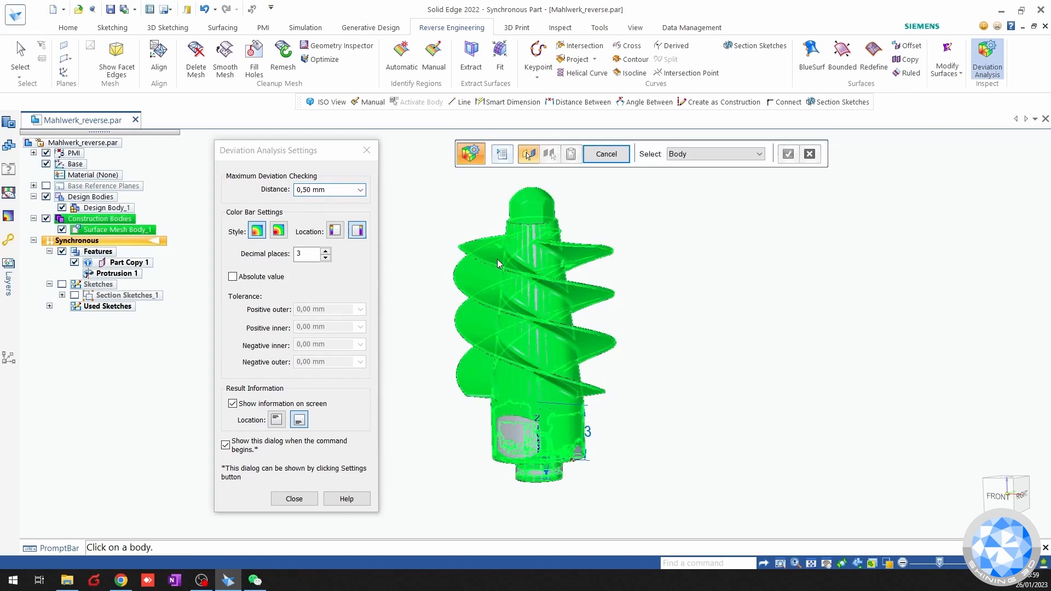
left_click(543, 262)
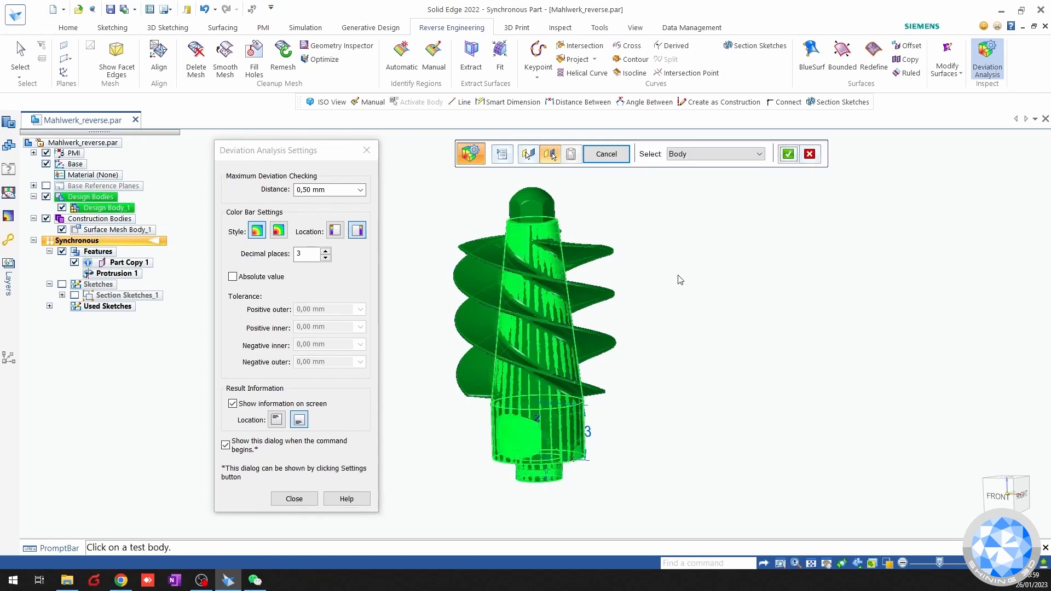
right_click(693, 274)
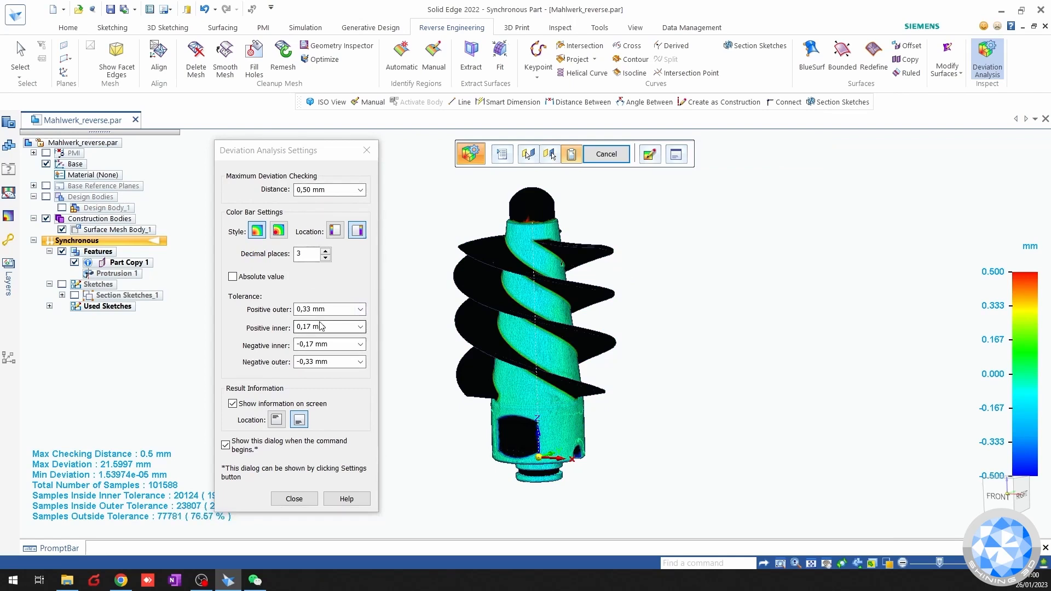
left_click(312, 500)
Review the deviation colours around the auger body, exit the analysis and save the part.
middle_click_drag(635, 416, 615, 408)
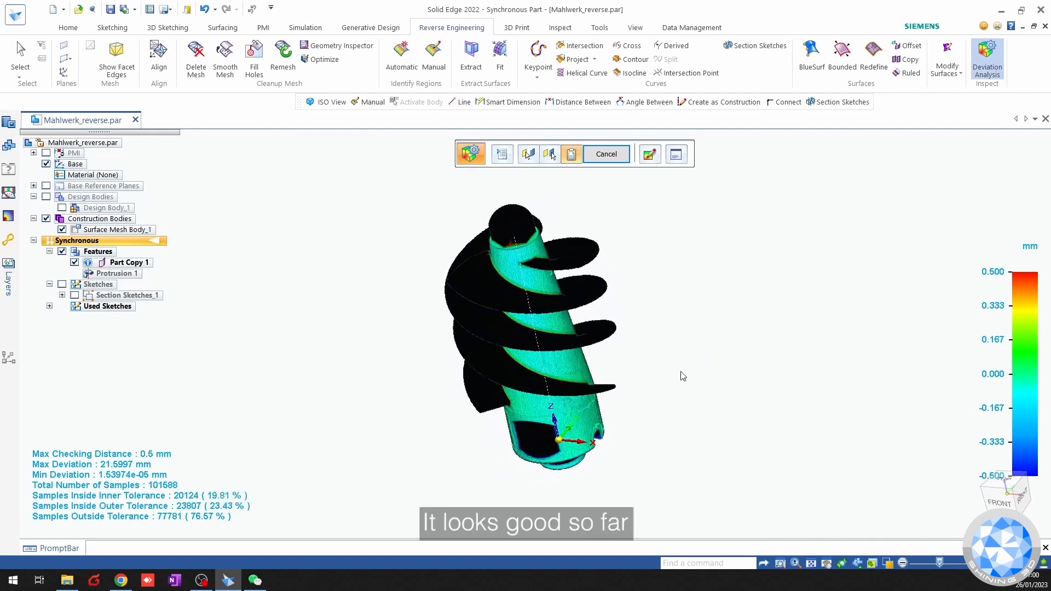
key("Escape")
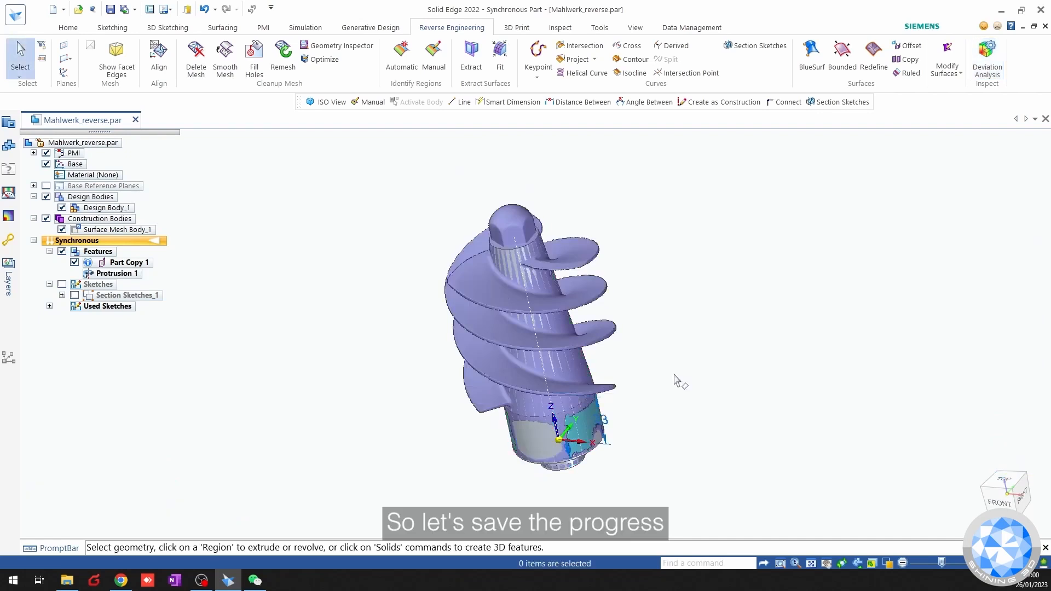
key("ctrl+s")
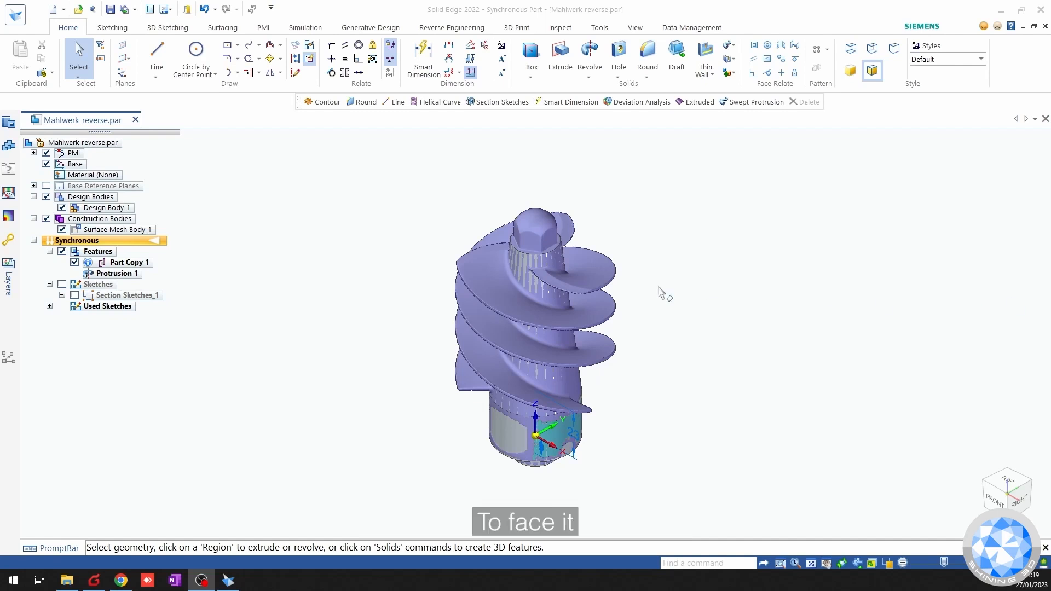
Hide the mesh body, design body and PMI dimensions so only the section sketch shows, oriented to the front view.
scroll(502, 375, "up", 3)
scroll(502, 375, "down", 2)
mouse_move(520, 374)
middle_mouse_down()
mouse_move(579, 344)
mouse_move(530, 388)
mouse_move(570, 318)
middle_mouse_up()
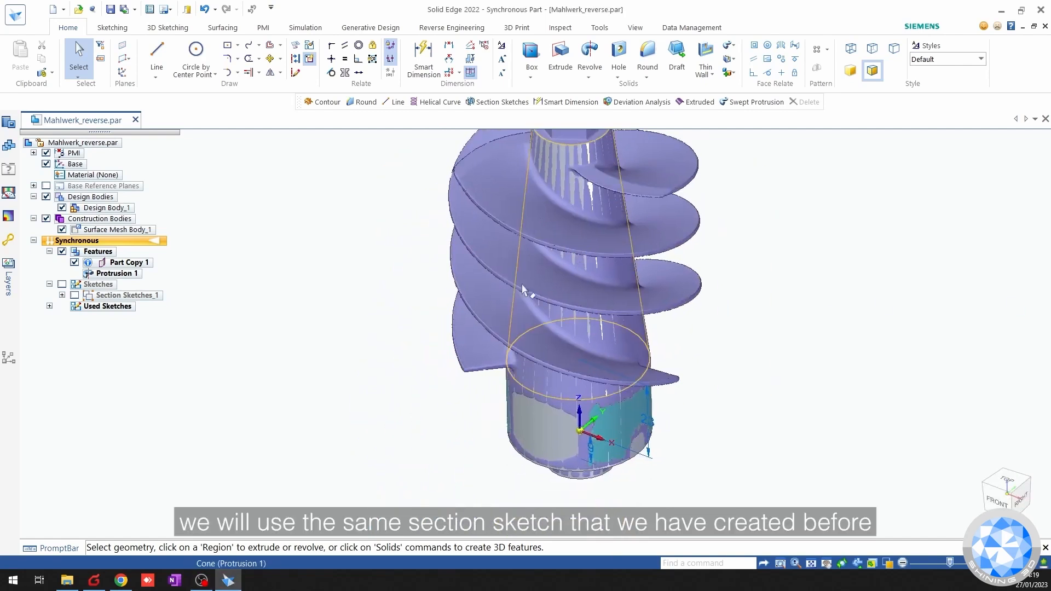
left_click(75, 262)
left_click(62, 230)
left_click(62, 208)
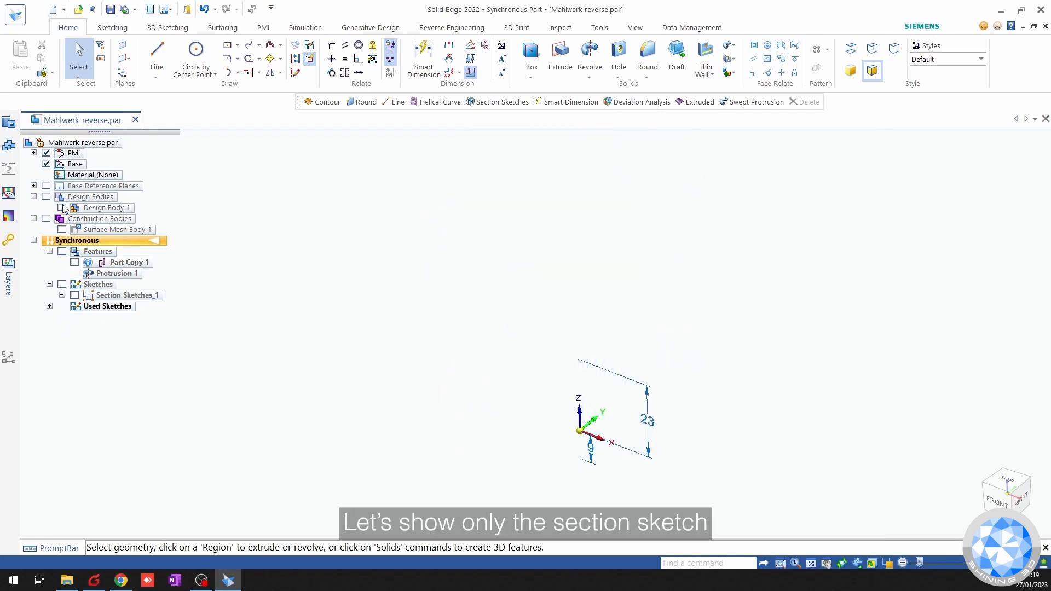
left_click(74, 295)
left_click(46, 153)
left_click(996, 500)
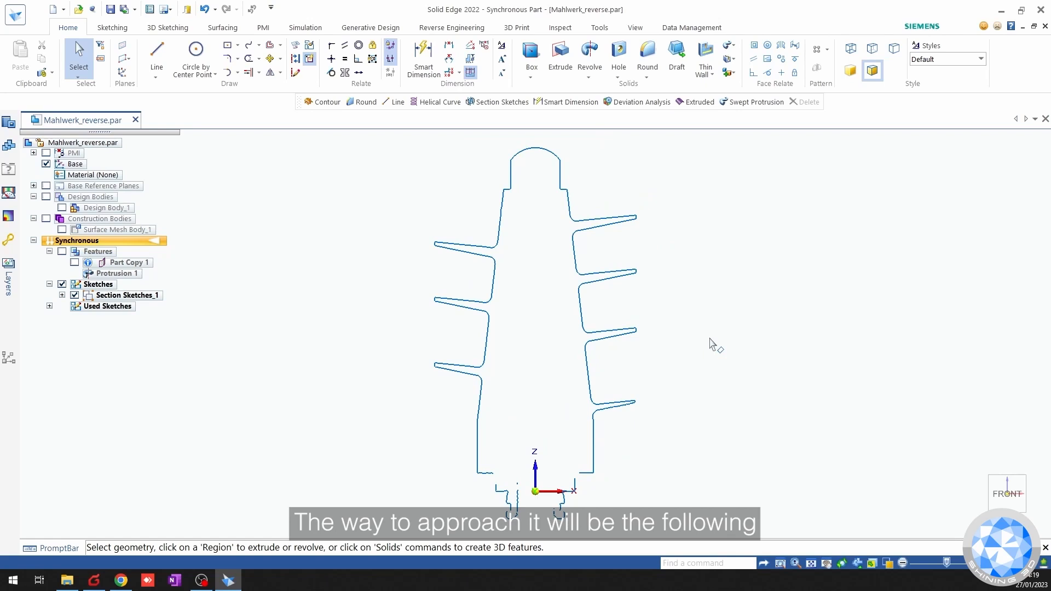
Examine the helix cross-sections in the section sketch and briefly compare them with the mesh body.
scroll(597, 344, "up", 3)
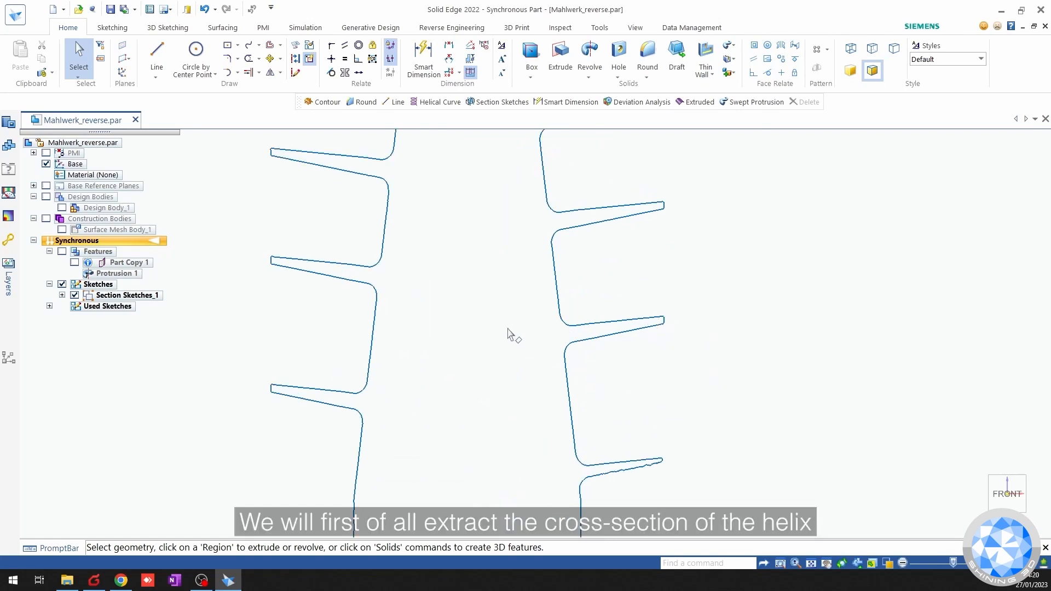
scroll(672, 350, "down", 2)
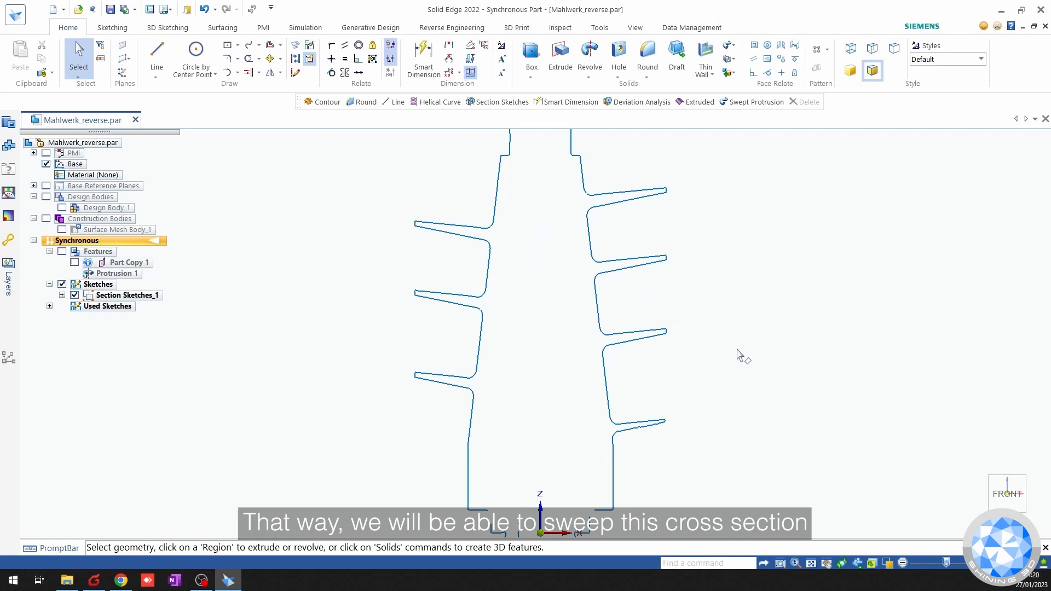
left_click(62, 229)
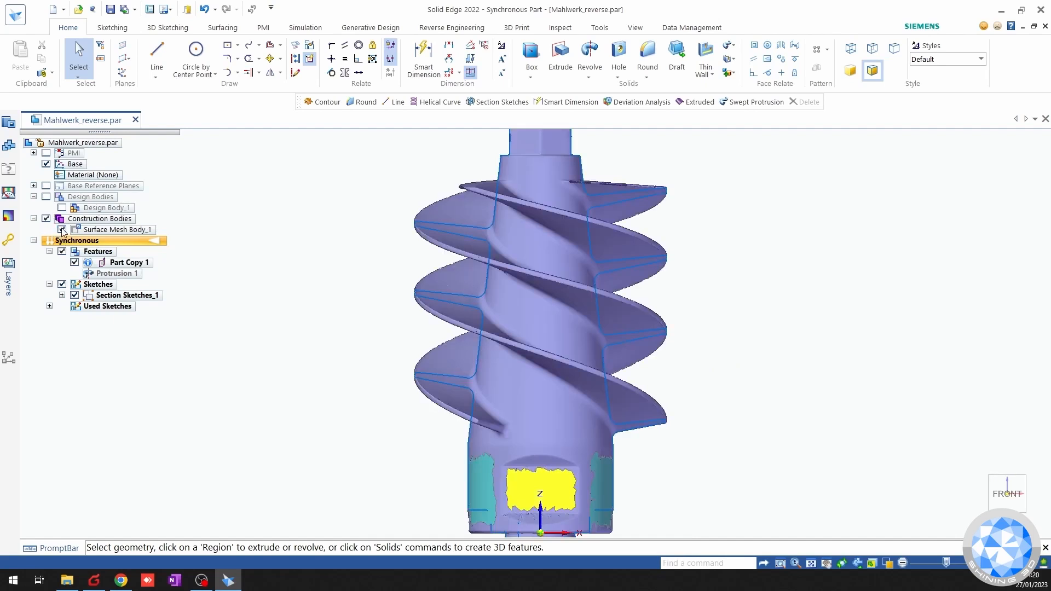
left_click(62, 229)
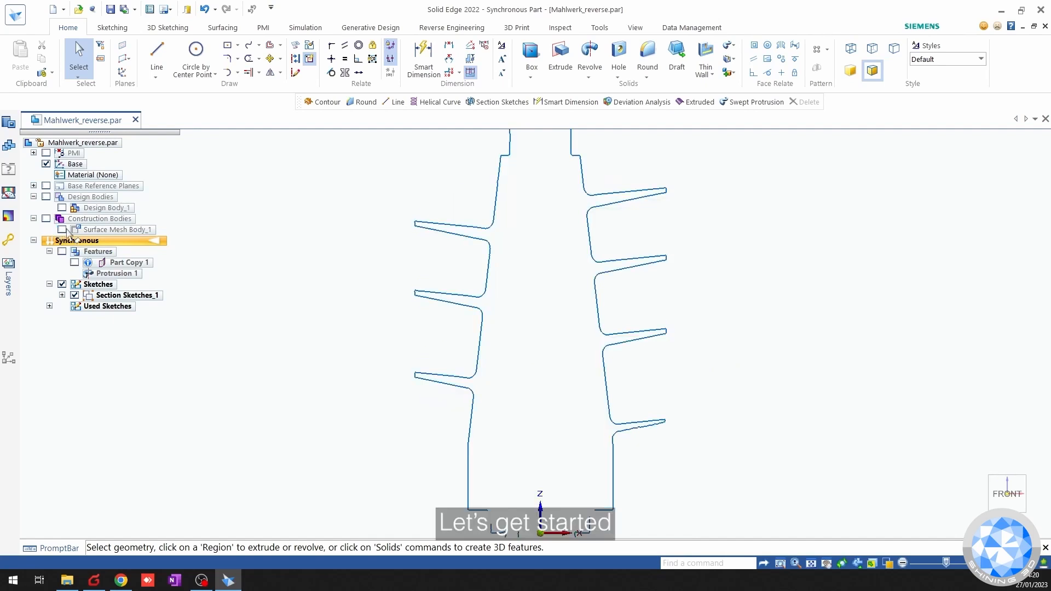
Lock the front plane at the origin for a new sketch and leave the Line command without drawing.
left_click(156, 49)
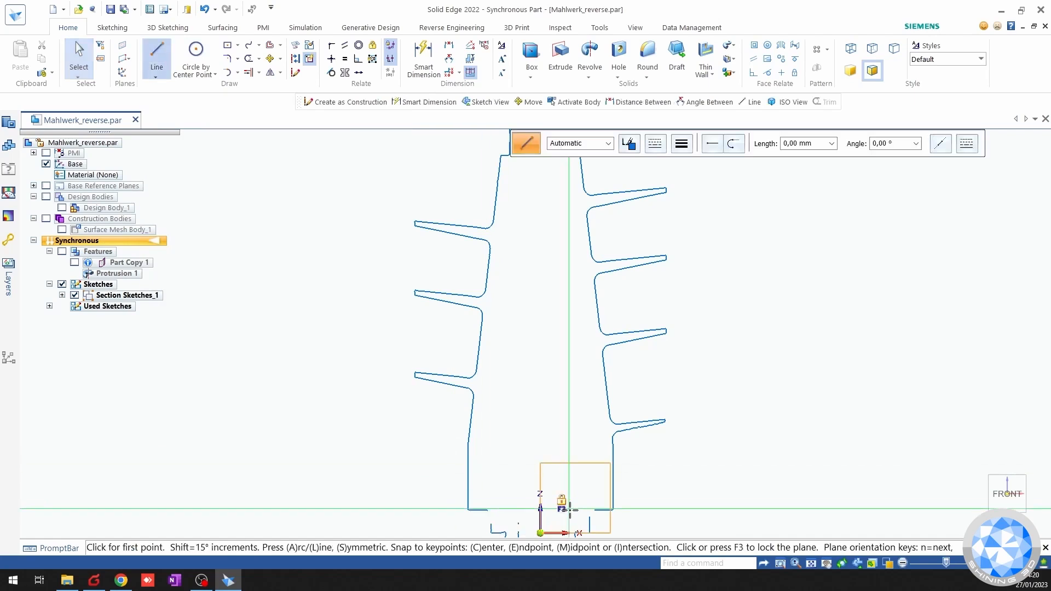
left_click(561, 509)
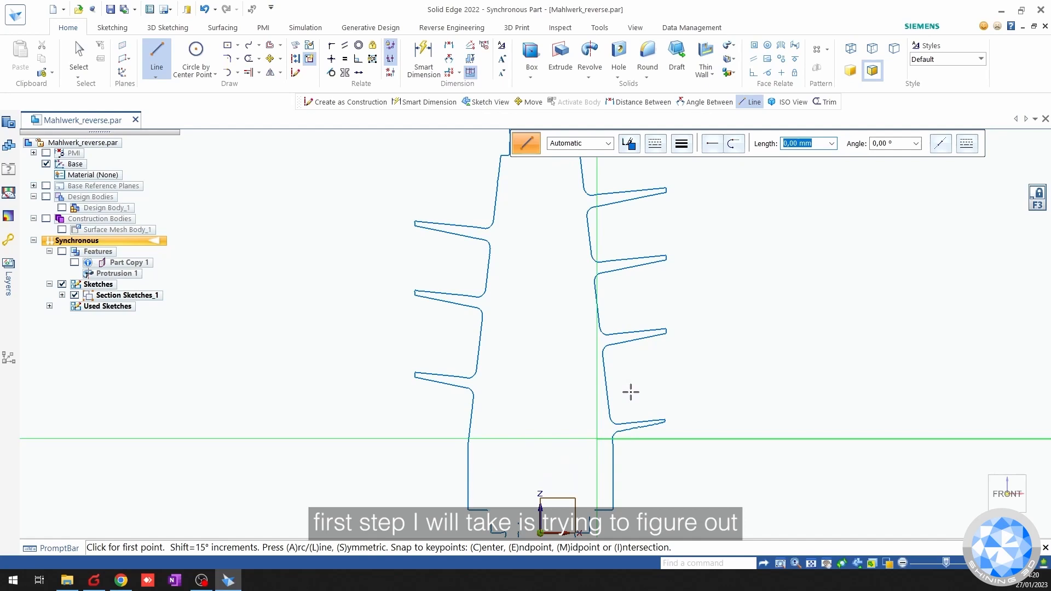
scroll(630, 392, "down", 3)
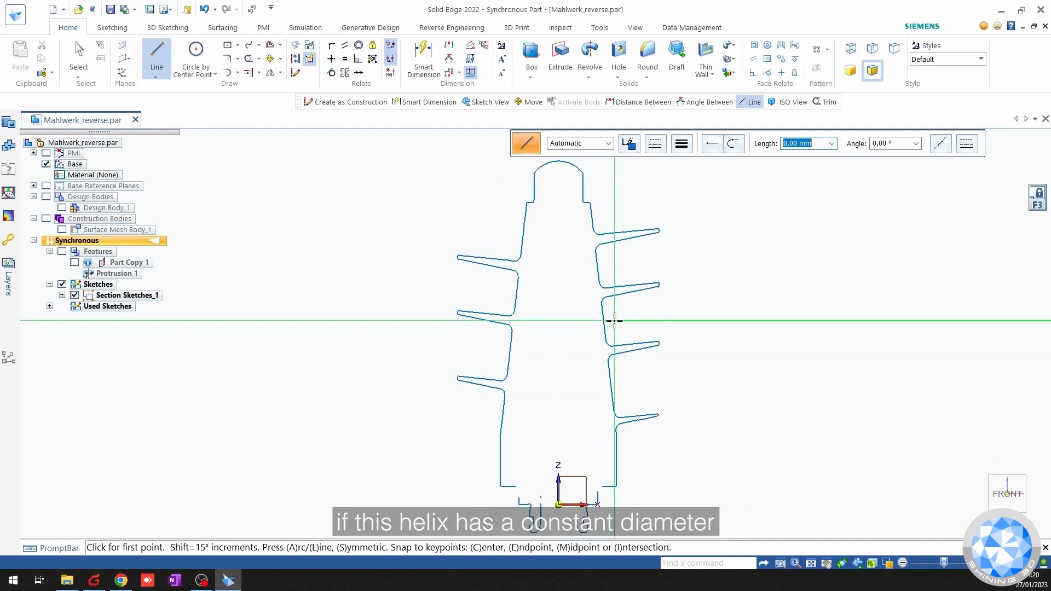
key("Escape")
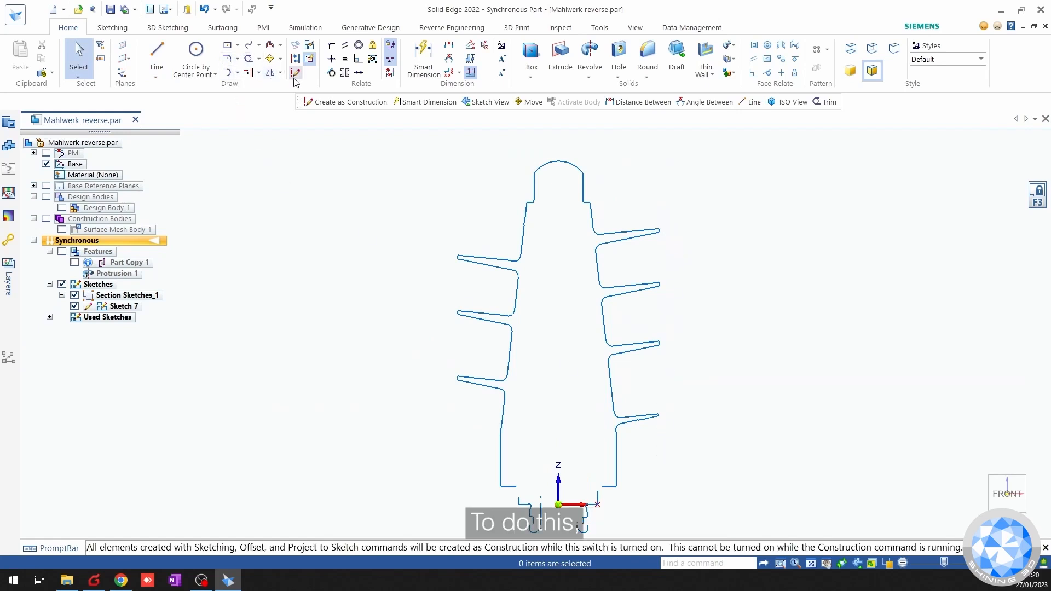
Draw a construction rectangle about 32.8 mm wide from the origin to the helix tips on the positive X side, ending above the top flight.
left_click(238, 47)
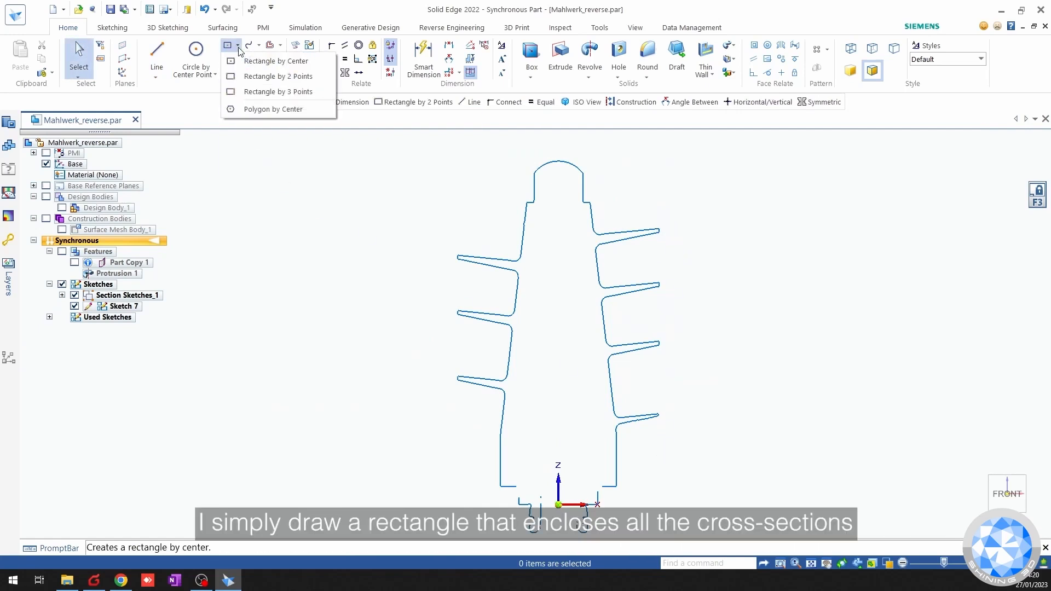
left_click(241, 77)
left_click(558, 504)
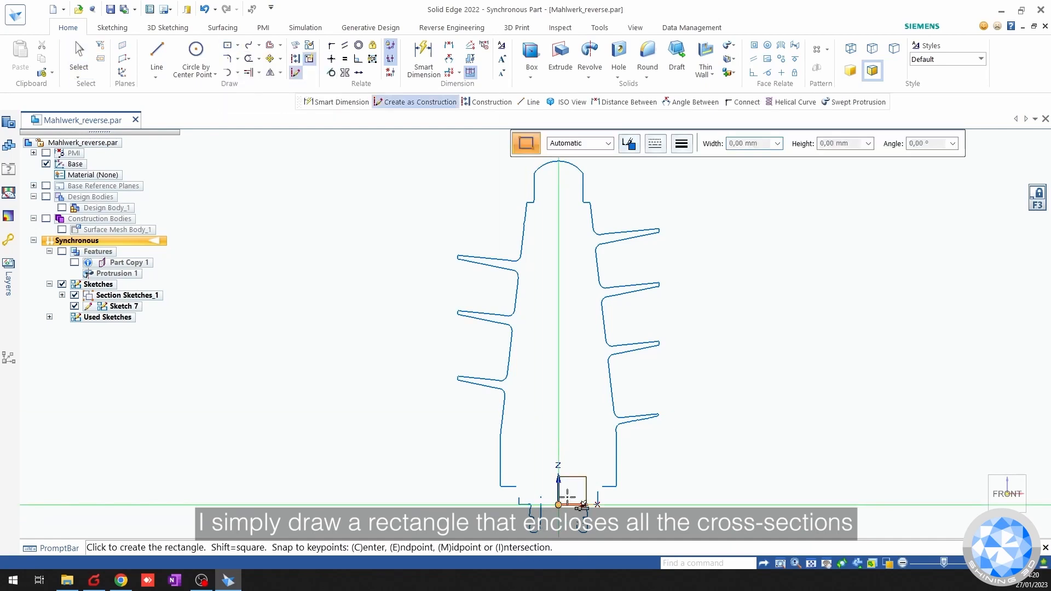
left_click(658, 195)
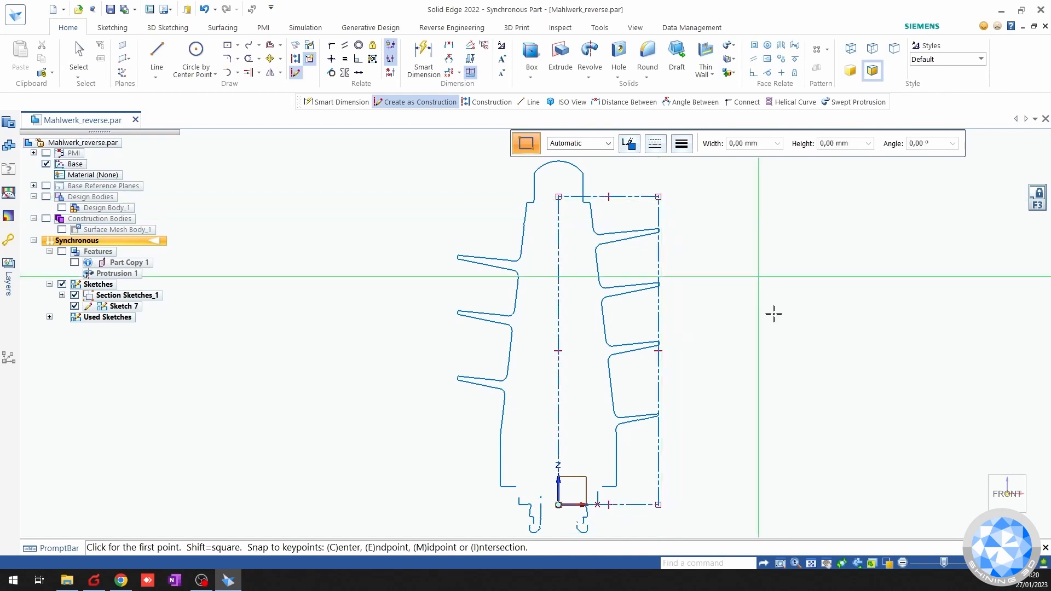
key("Escape")
Dimension the construction rectangle's top edge and set its width to 33 mm as the helix radius.
scroll(668, 339, "up", 2)
mouse_move(674, 318)
middle_mouse_down("shift")
mouse_move(631, 393)
mouse_move(610, 310)
mouse_move(596, 426)
middle_mouse_up("shift")
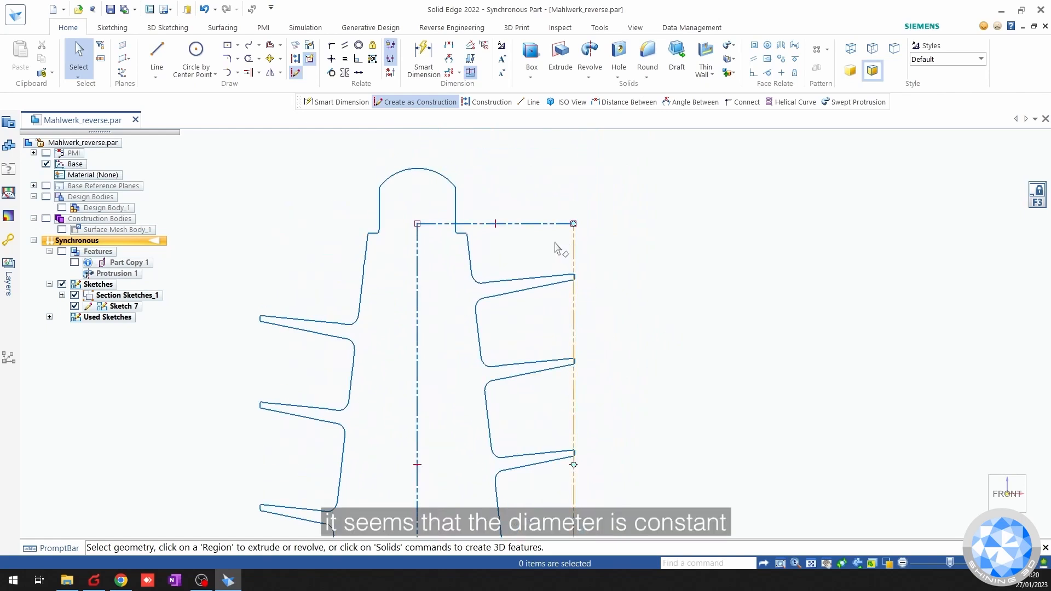
left_click(419, 61)
left_click(504, 224)
left_click(510, 203)
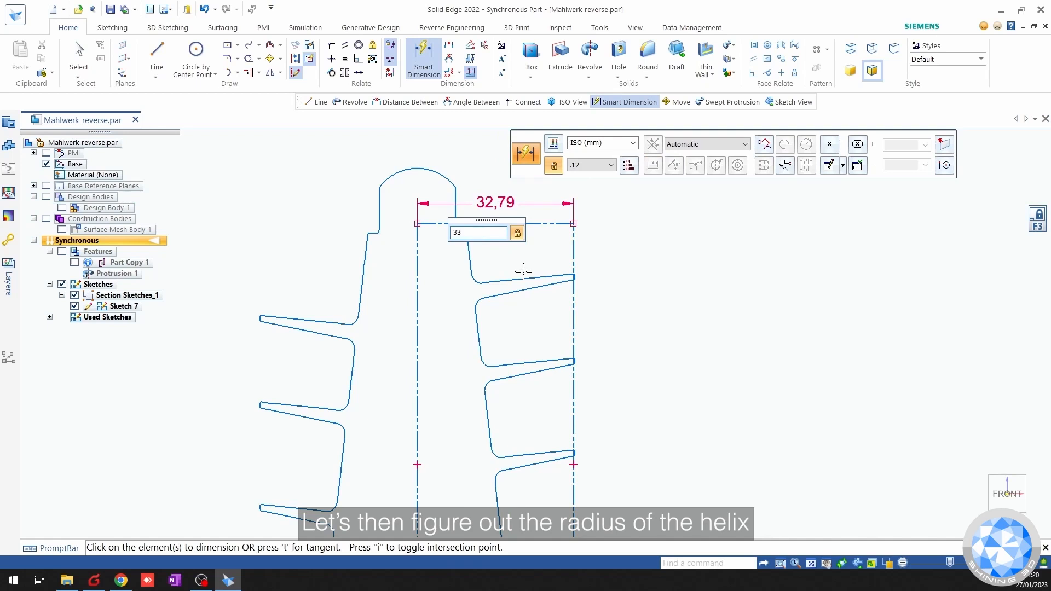
key("Return")
Examine how the rectangle's outer edge meets the flight tips along the height, and compare the lowest flight's cross-section with those above.
scroll(565, 215, "up", 3)
scroll(618, 411, "down", 2)
middle_click_drag(617, 410, 608, 241, "shift")
scroll(615, 354, "down", 2)
mouse_move(615, 368)
middle_mouse_down("shift")
mouse_move(614, 248)
mouse_move(573, 500)
mouse_move(611, 394)
middle_mouse_up("shift")
scroll(607, 344, "up", 5)
scroll(601, 362, "down", 6)
scroll(554, 410, "up", 1)
scroll(618, 399, "down", 5)
middle_click_drag(585, 444, 585, 352, "shift")
scroll(579, 373, "up", 5)
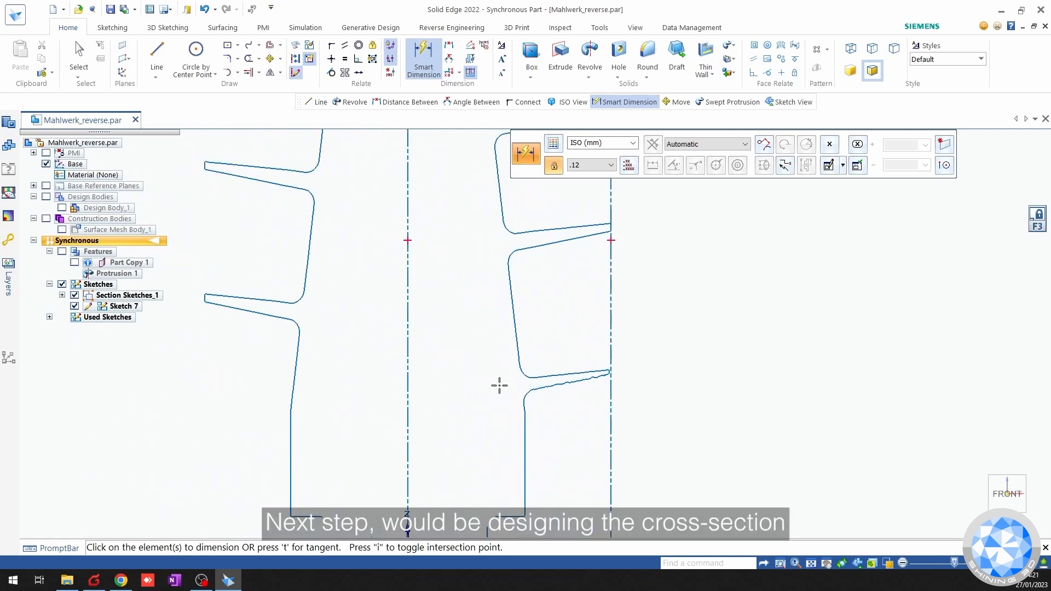
scroll(499, 402, "up", 5)
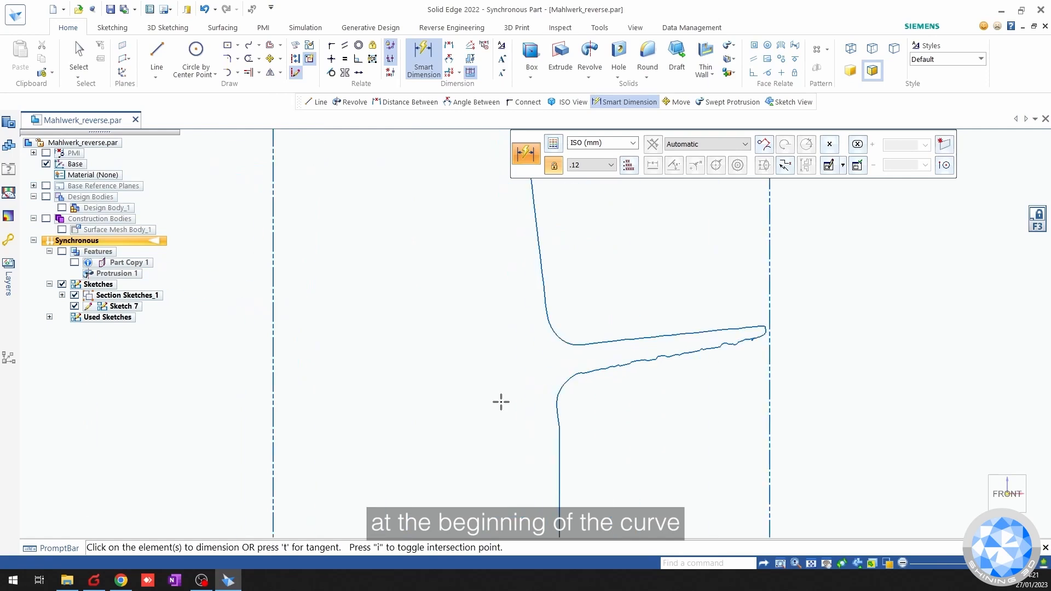
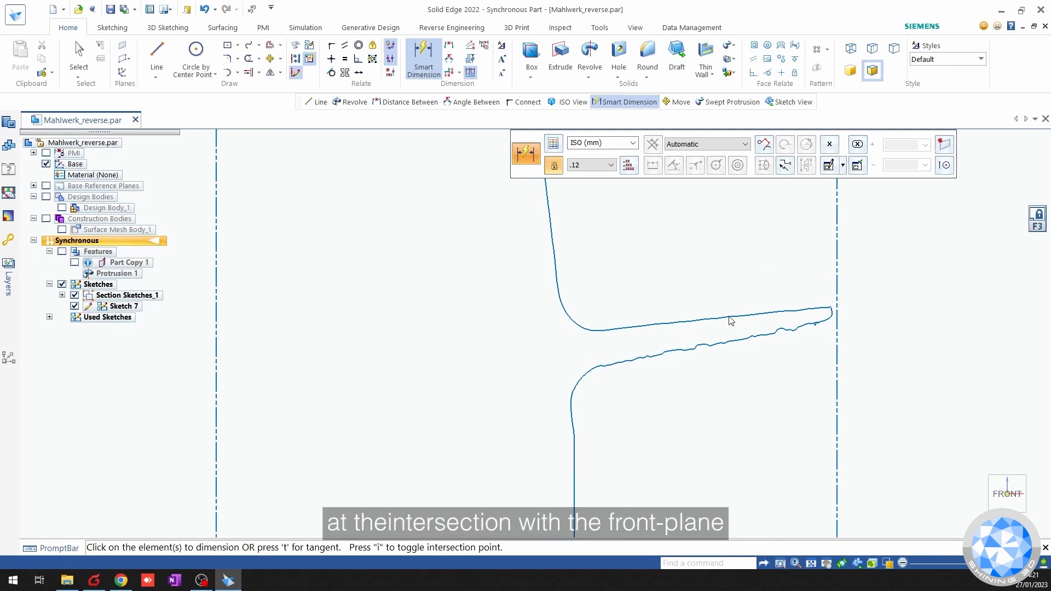
scroll(750, 346, "down", 5)
mouse_move(731, 328)
middle_mouse_down("shift")
mouse_move(683, 342)
mouse_move(578, 473)
middle_mouse_up("shift")
scroll(595, 463, "down", 1)
middle_click_drag(581, 201, 582, 258, "shift")
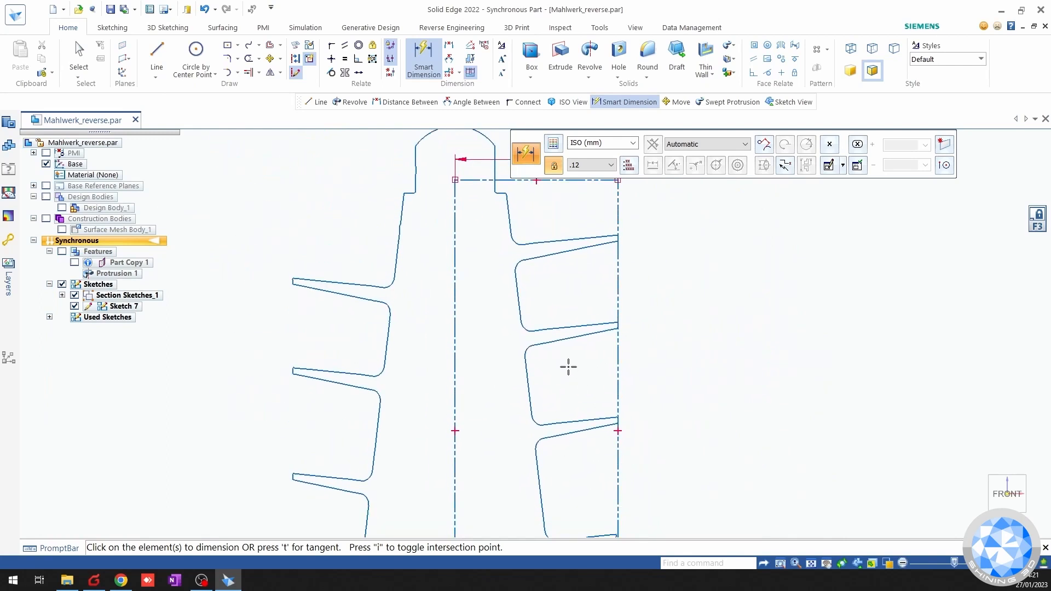
Draw a closed four-line profile about 31 mm wide around the second flight from the top, its outer edge on the construction rectangle.
left_click(157, 48)
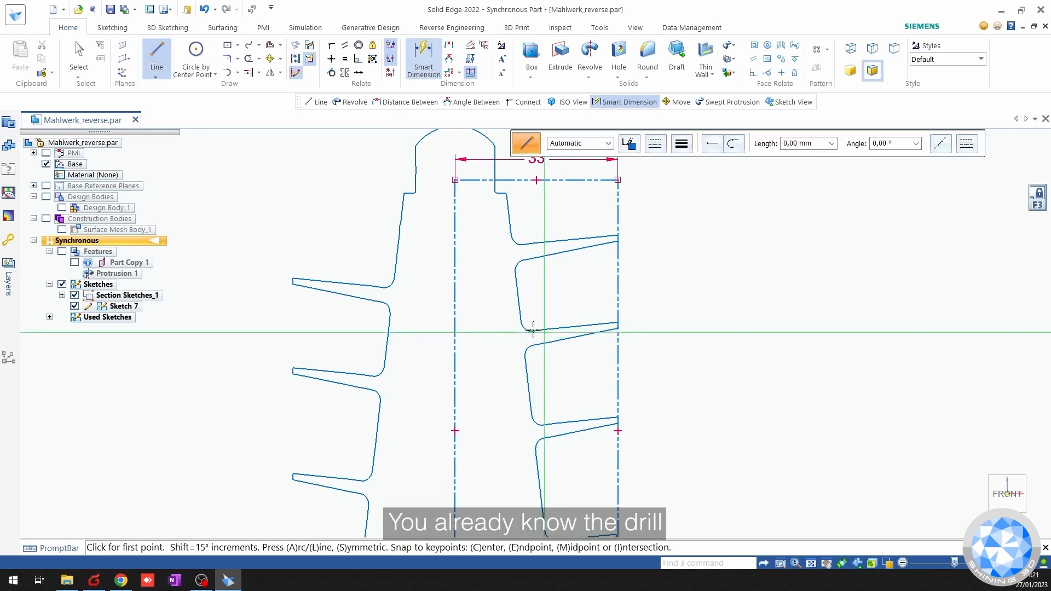
scroll(474, 328, "up", 4)
left_click(450, 324)
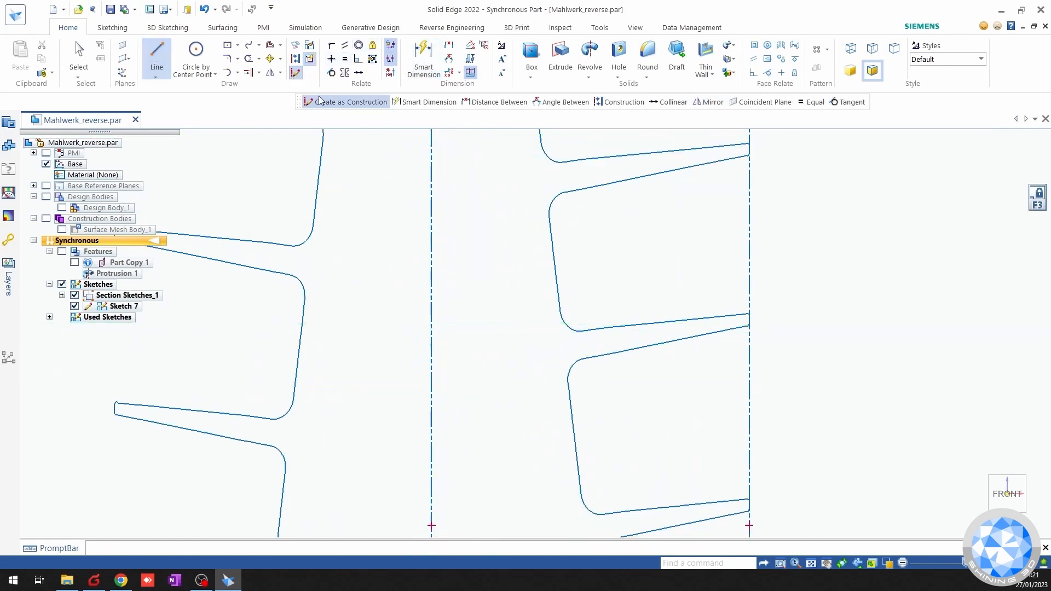
left_click(450, 395)
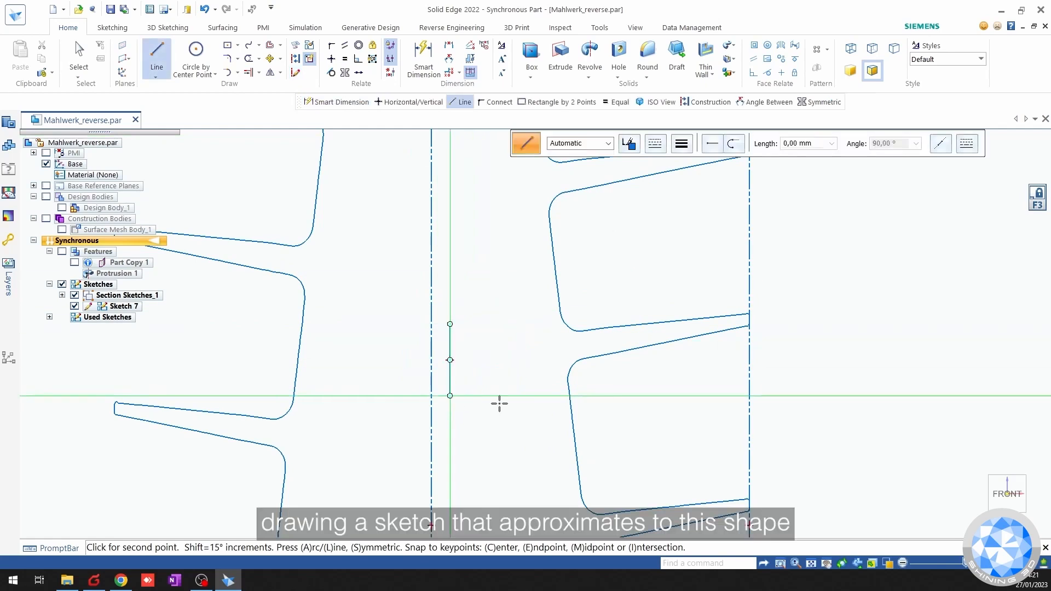
left_click(747, 334)
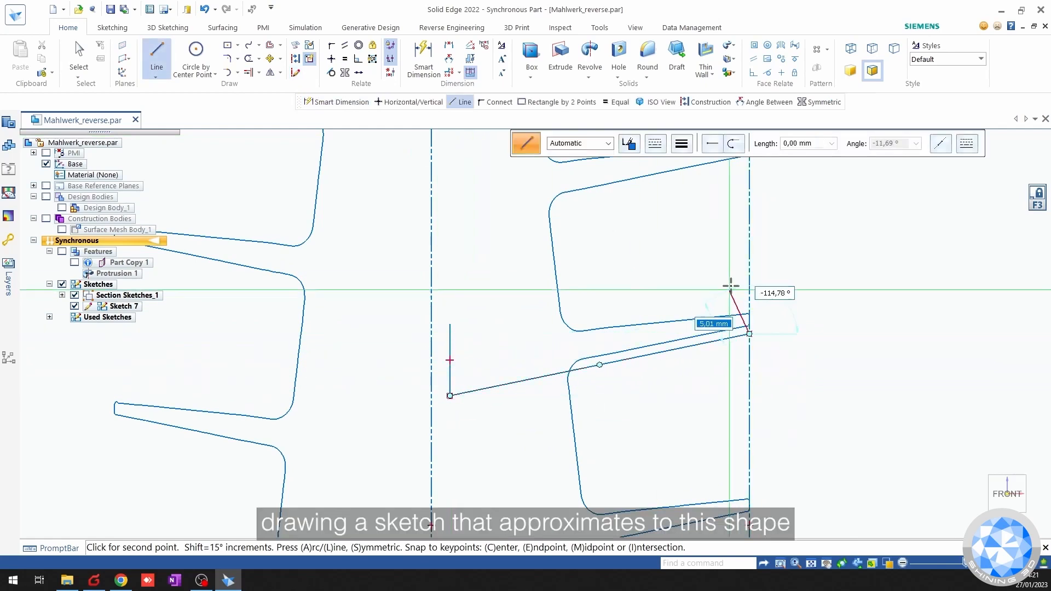
left_click(748, 290)
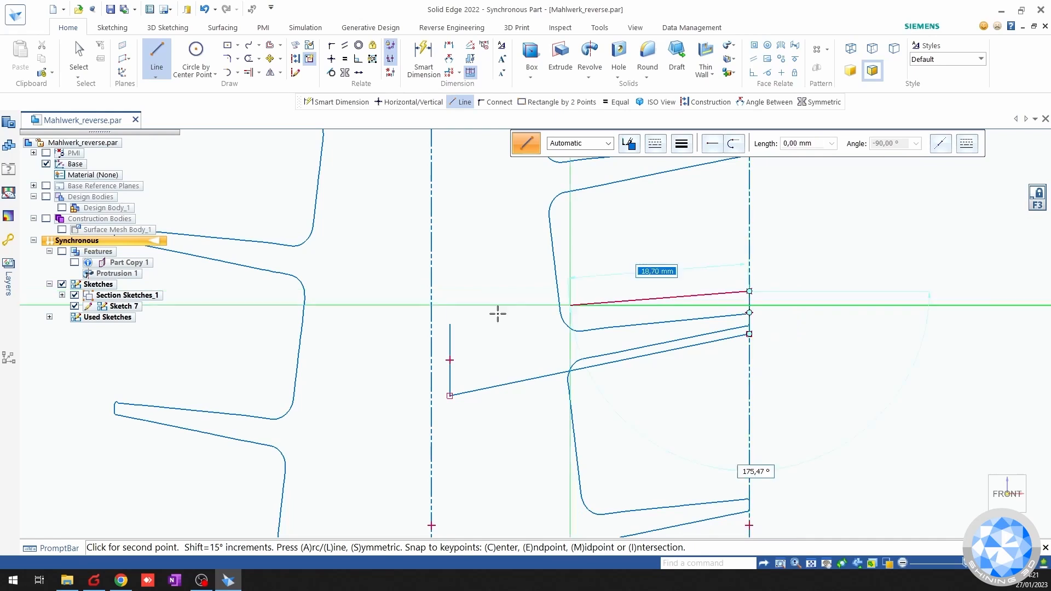
left_click(450, 324)
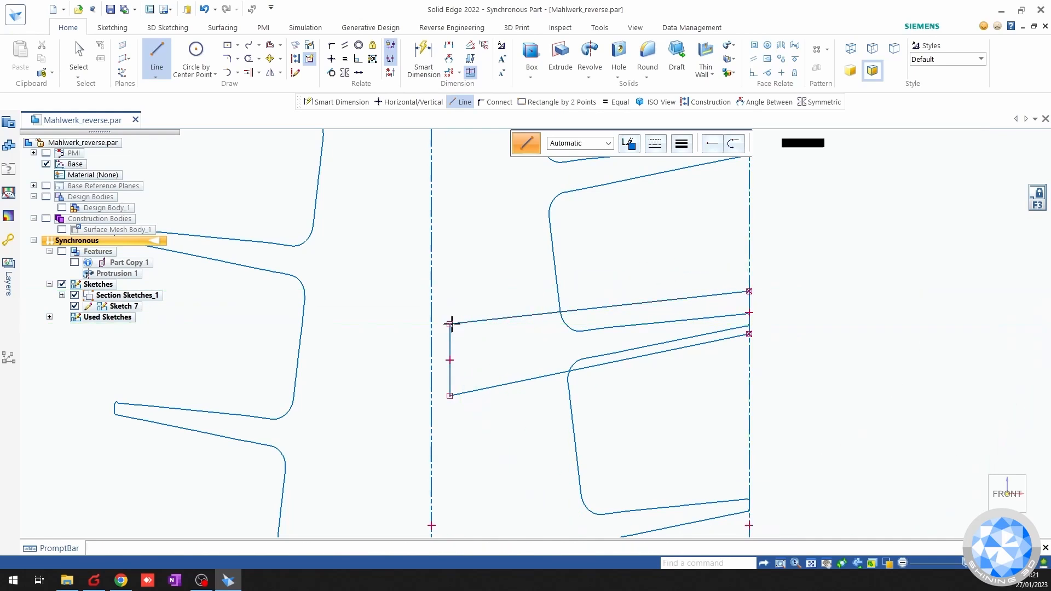
key("Escape")
Dimension the height of the profile's outer edge at the flight tip and set it to 1 mm.
scroll(754, 385, "up", 3)
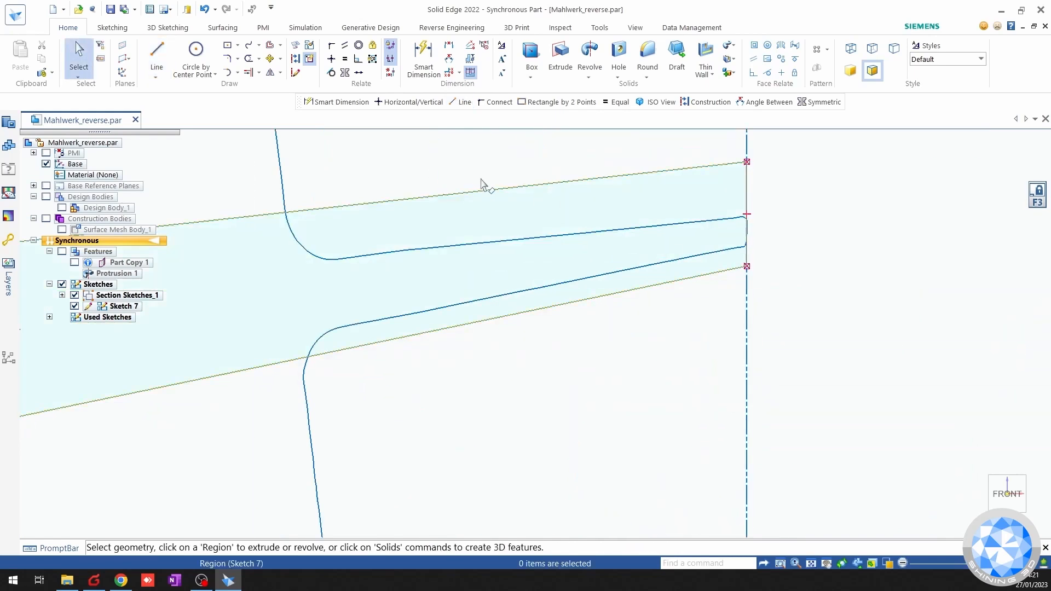
left_click(423, 57)
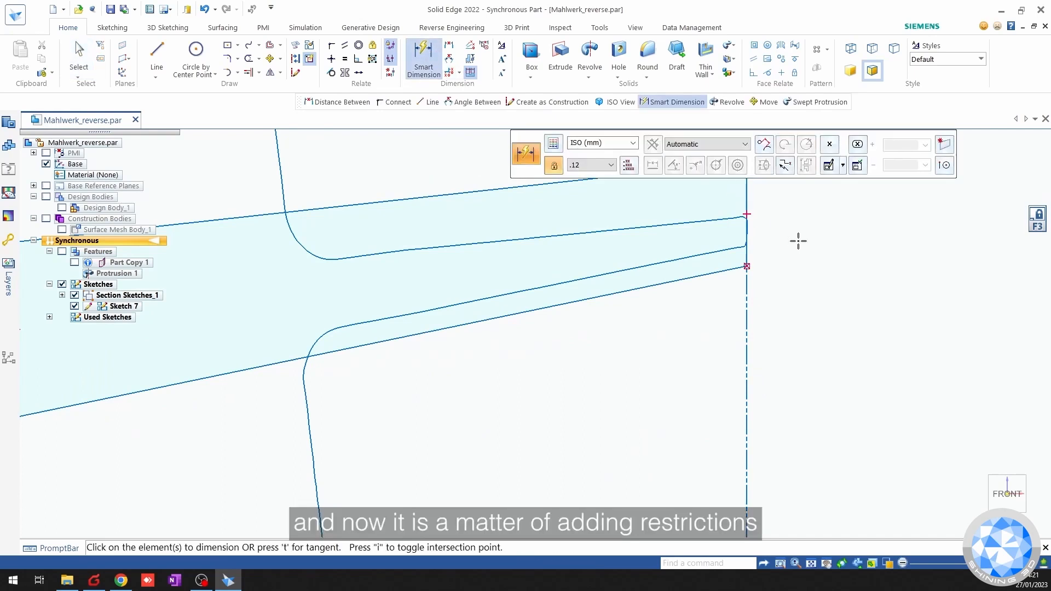
left_click(449, 45)
middle_click_drag(839, 260, 765, 371, "shift")
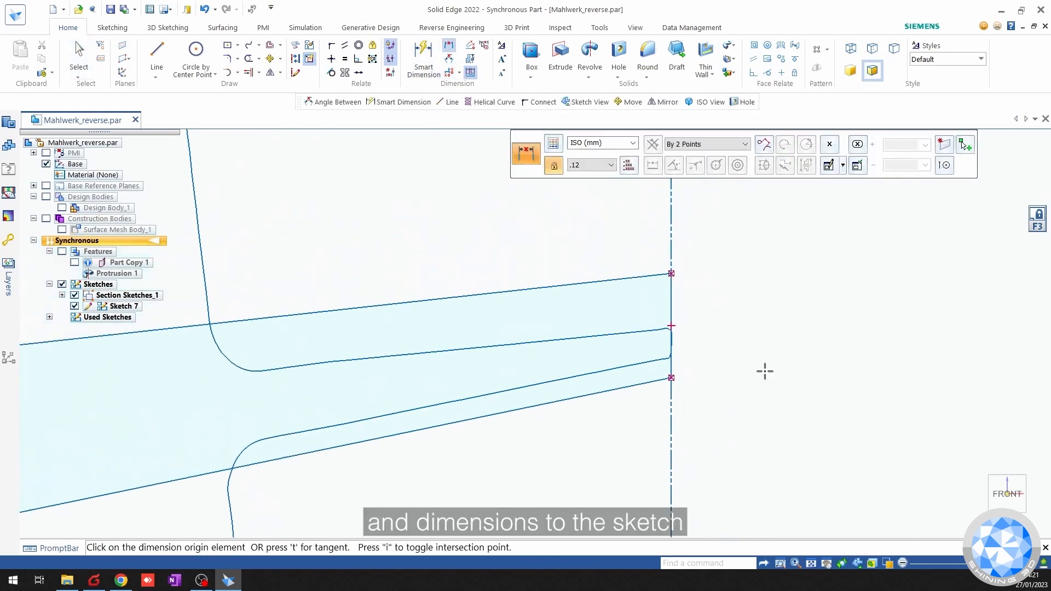
left_click(670, 272)
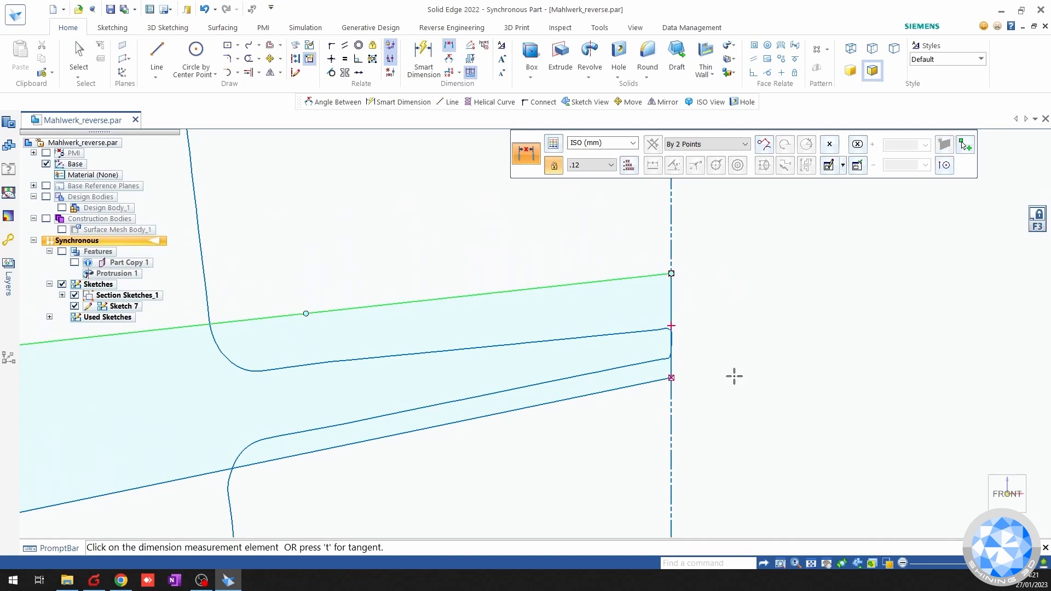
left_click(670, 377)
left_click(717, 350)
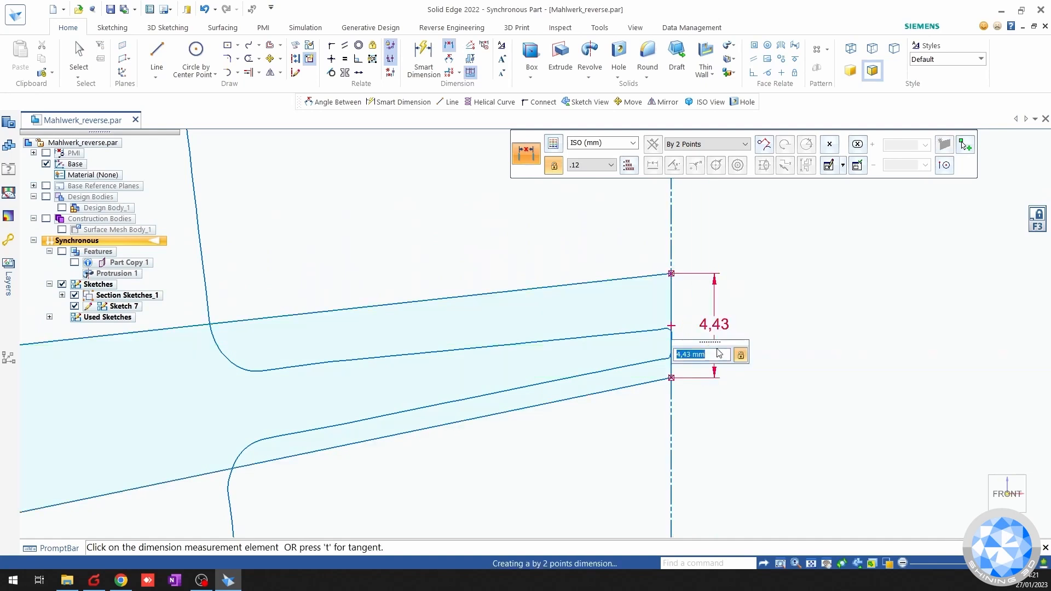
type("1")
key("Return")
key("Escape")
Move the profile's outer upper corner up the construction line towards the top of the flight tip.
scroll(638, 363, "up", 3)
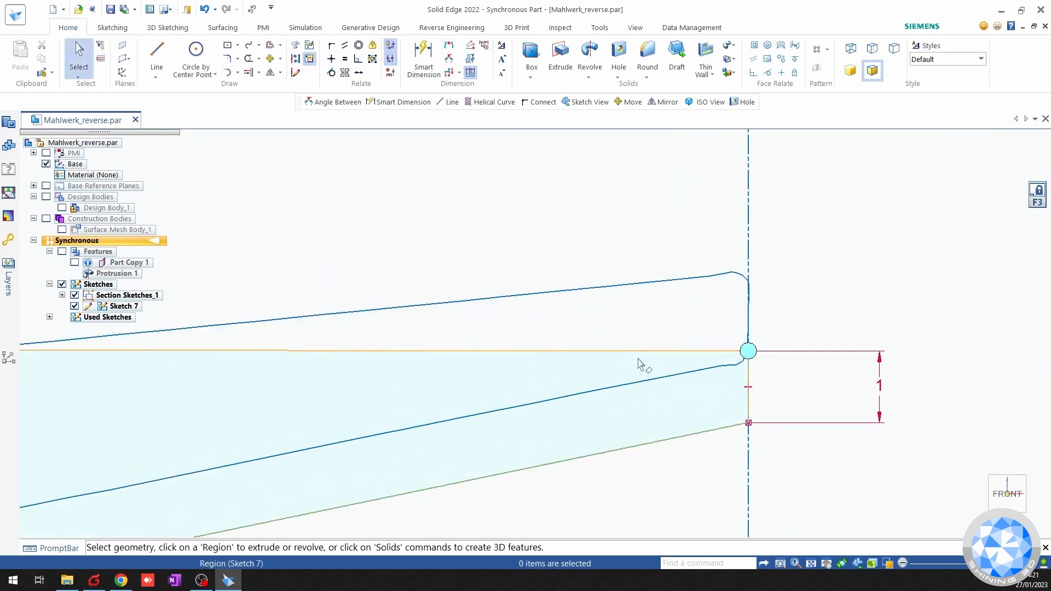
left_click(743, 351)
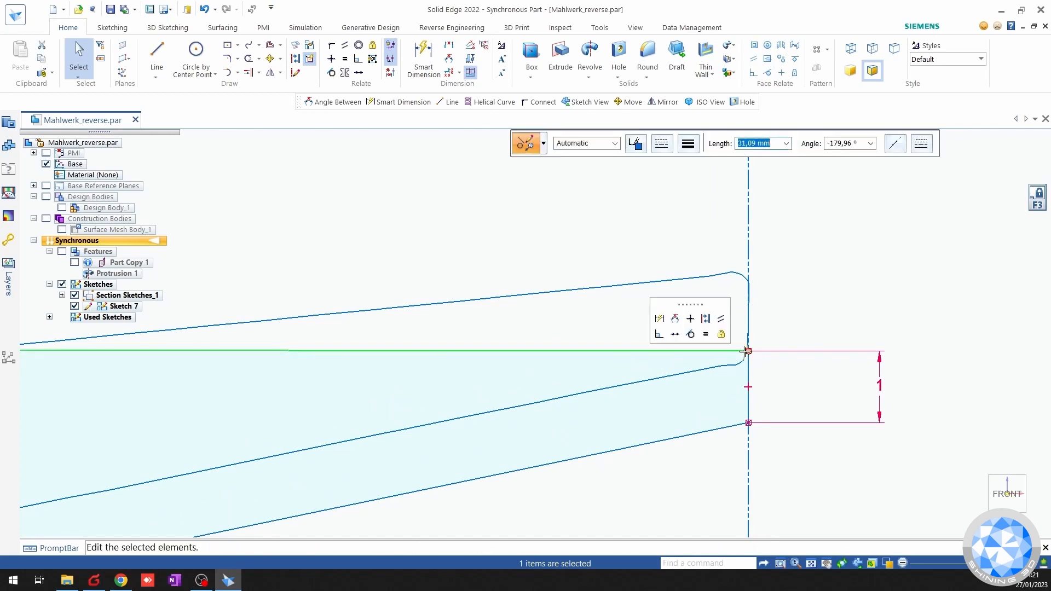
left_click_drag(747, 351, 748, 279)
key("Escape")
Set the profile's tip thickness to 1.5 mm and shift its upper corner just above the scanned flight tip.
scroll(874, 323, "down", 2)
middle_click_drag(855, 335, 738, 362, "shift")
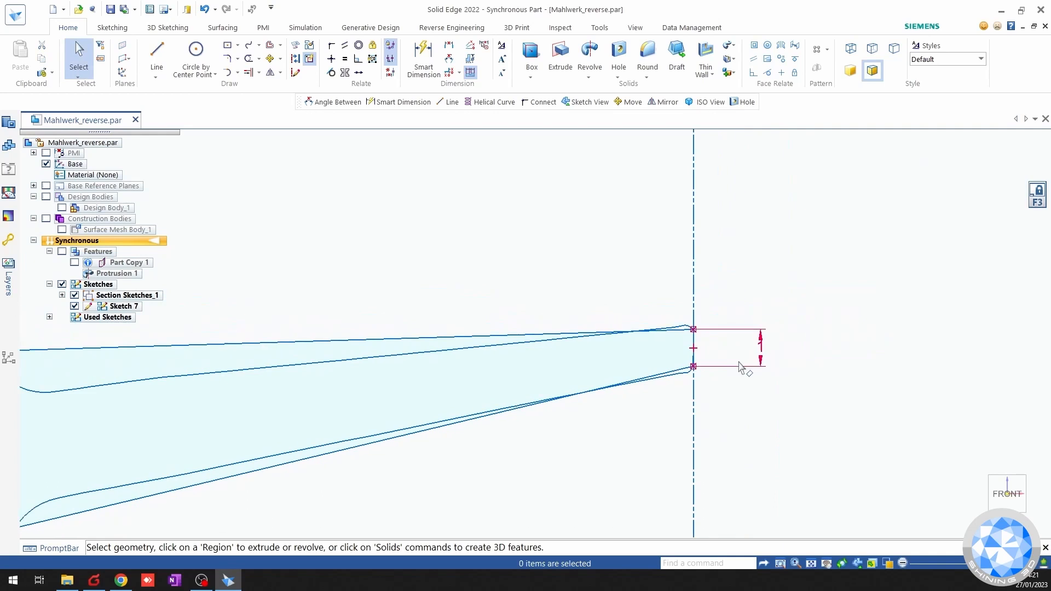
left_click(759, 348)
type("1,")
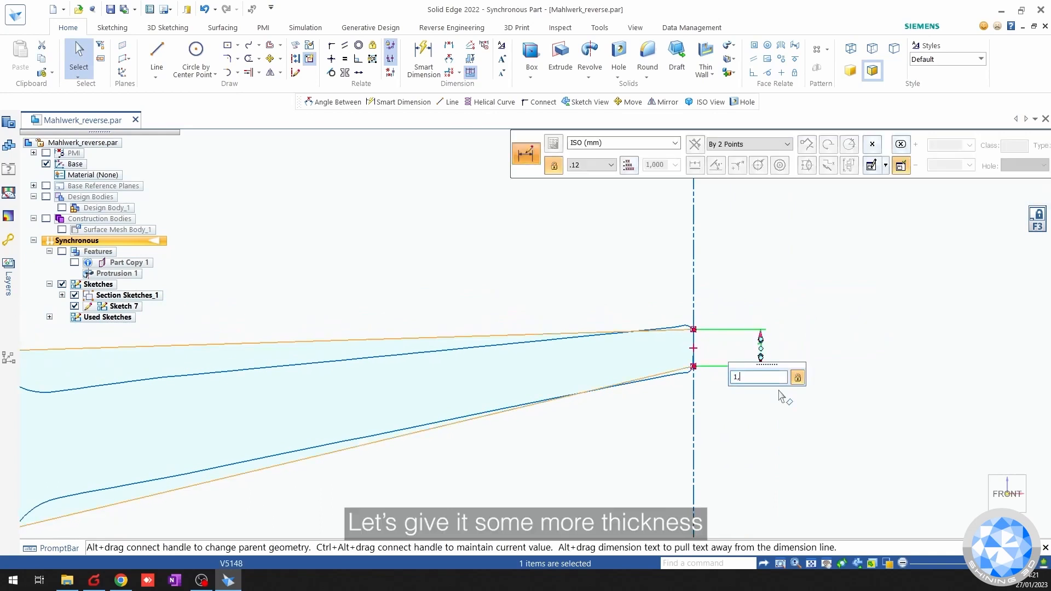
type("5")
key("Return")
key("Escape")
scroll(674, 336, "up", 3)
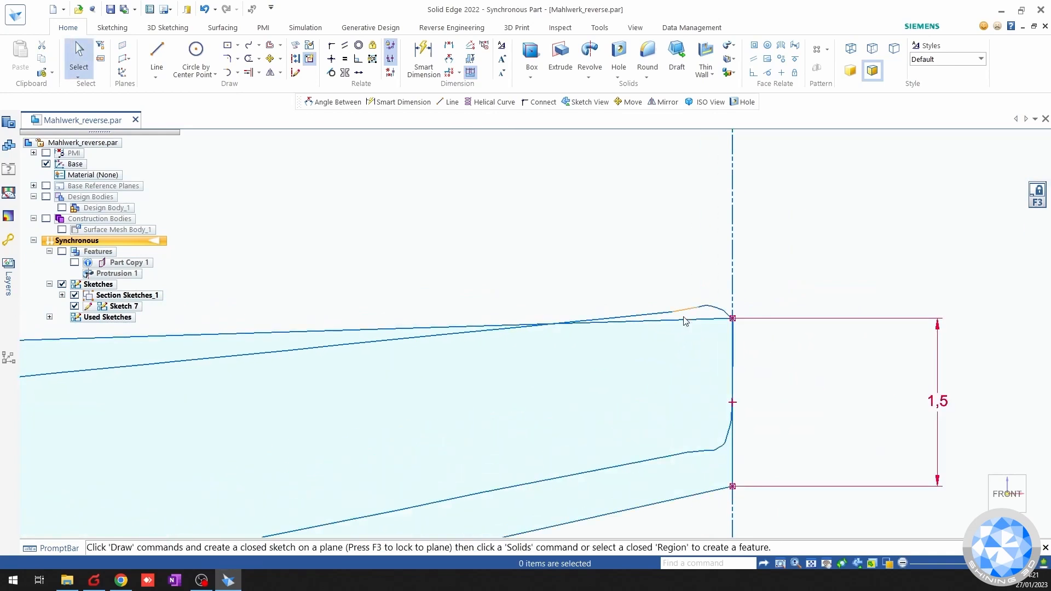
left_click(701, 323)
left_click_drag(701, 323, 734, 294)
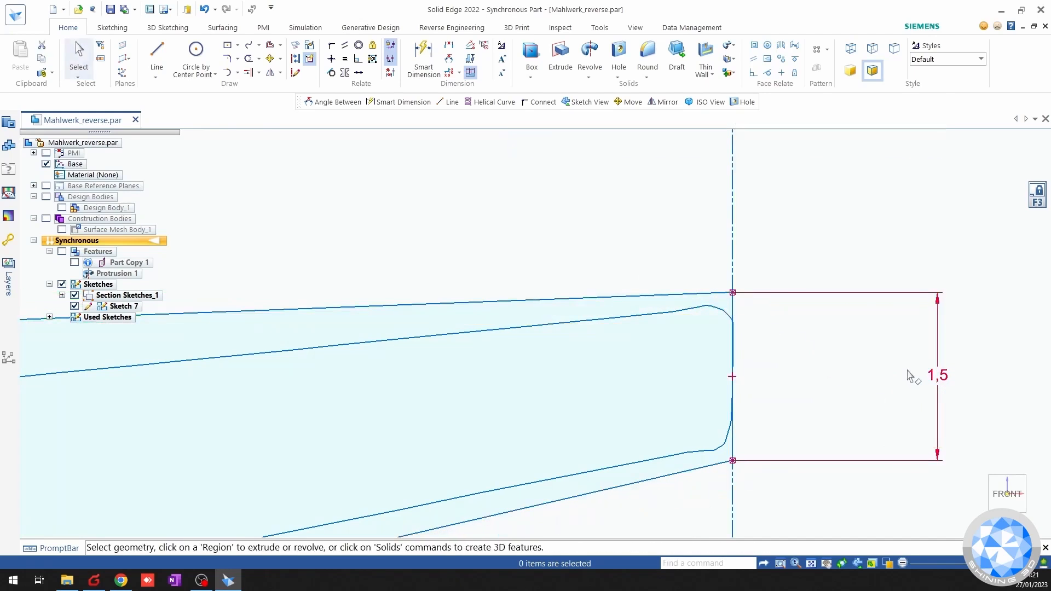
Set the profile's tip thickness to 1.25 mm and slide its upper corner level with the top of the flight tip.
left_click(939, 375)
left_click(940, 376)
type("1")
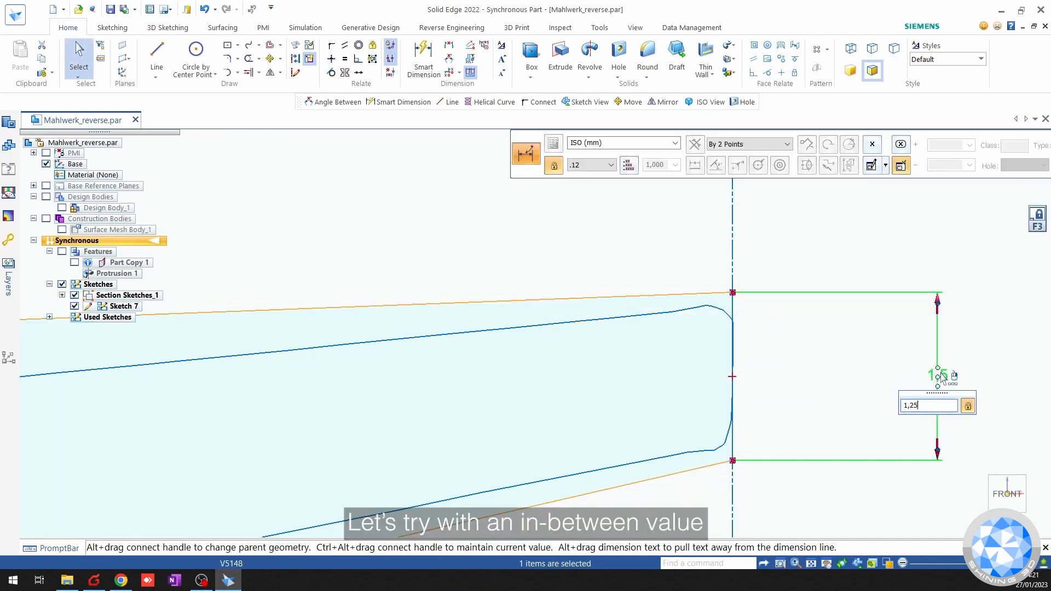
type(",25")
key("Return")
key("Escape")
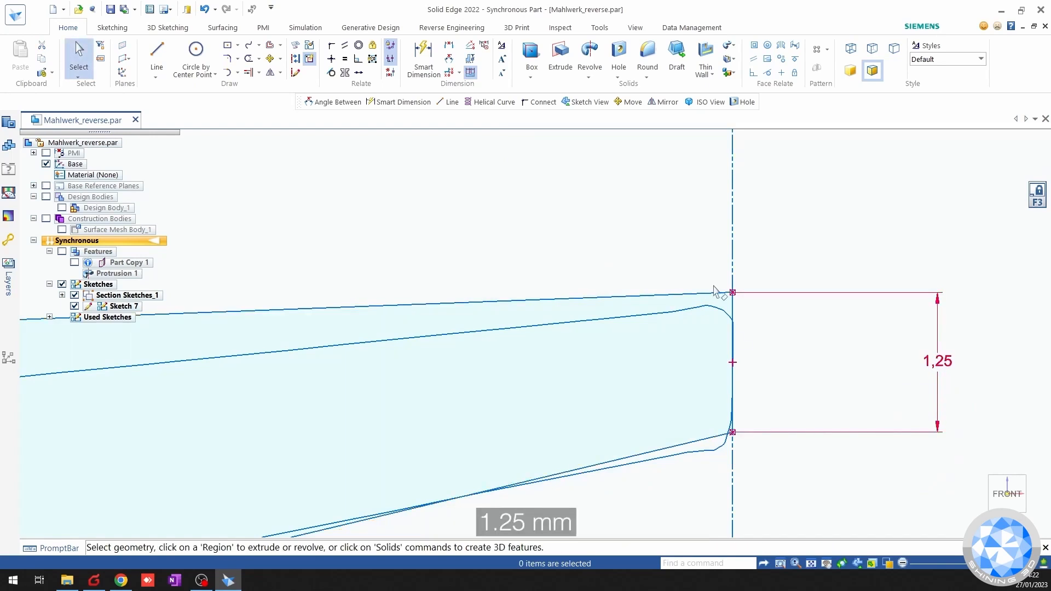
left_click(730, 294)
left_click_drag(733, 297, 732, 304)
left_click(799, 372)
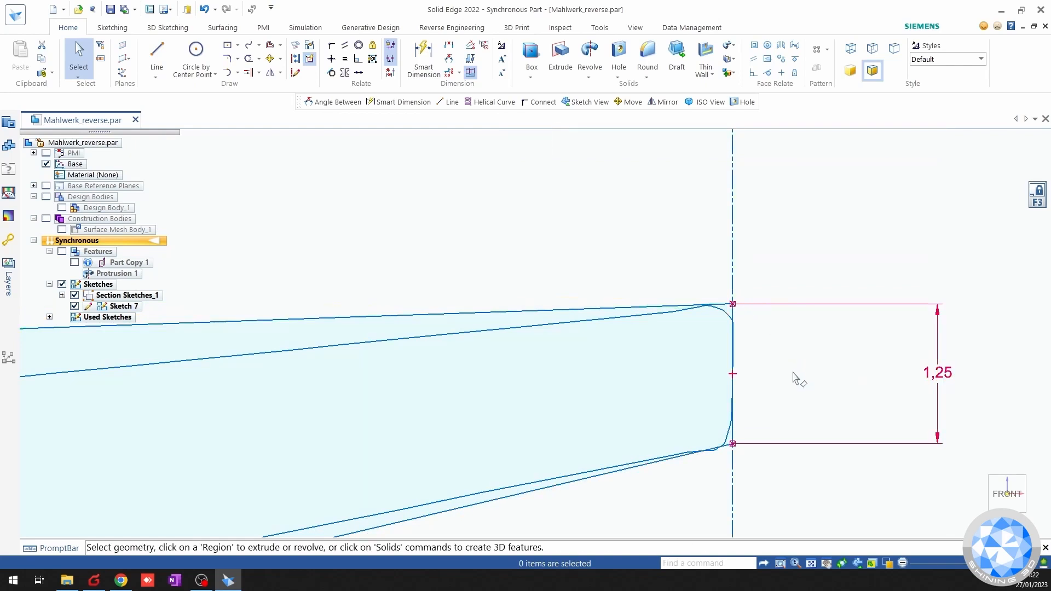
Dimension the angle between the profile's upper edge and the vertical construction line and set it to 95°.
scroll(794, 386, "down", 5)
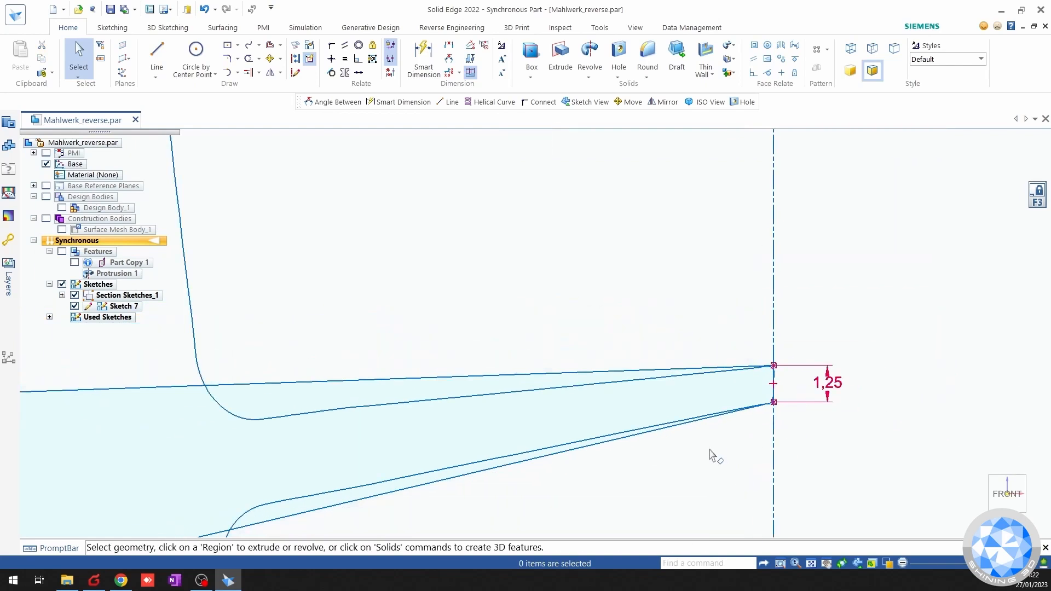
middle_click_drag(711, 453, 635, 411, "shift")
scroll(390, 359, "down", 2)
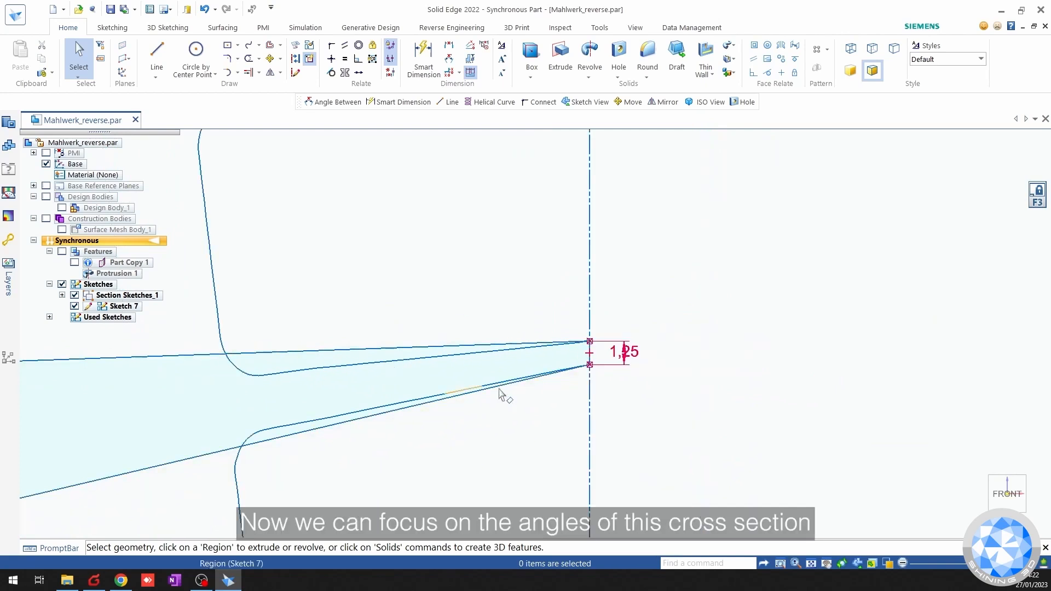
left_click(449, 58)
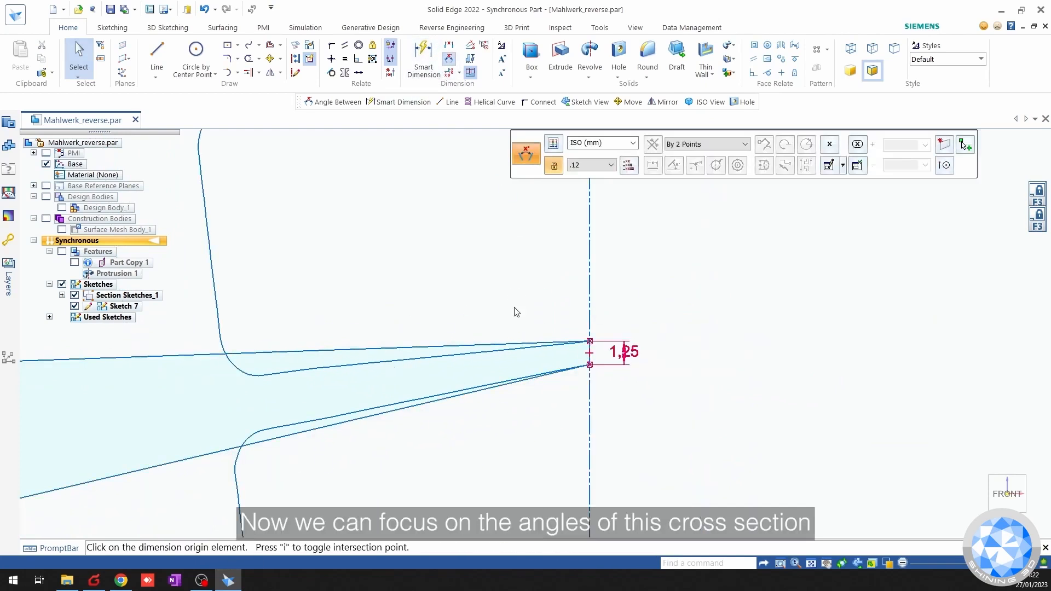
left_click(492, 344)
left_click(588, 295)
left_click(524, 301)
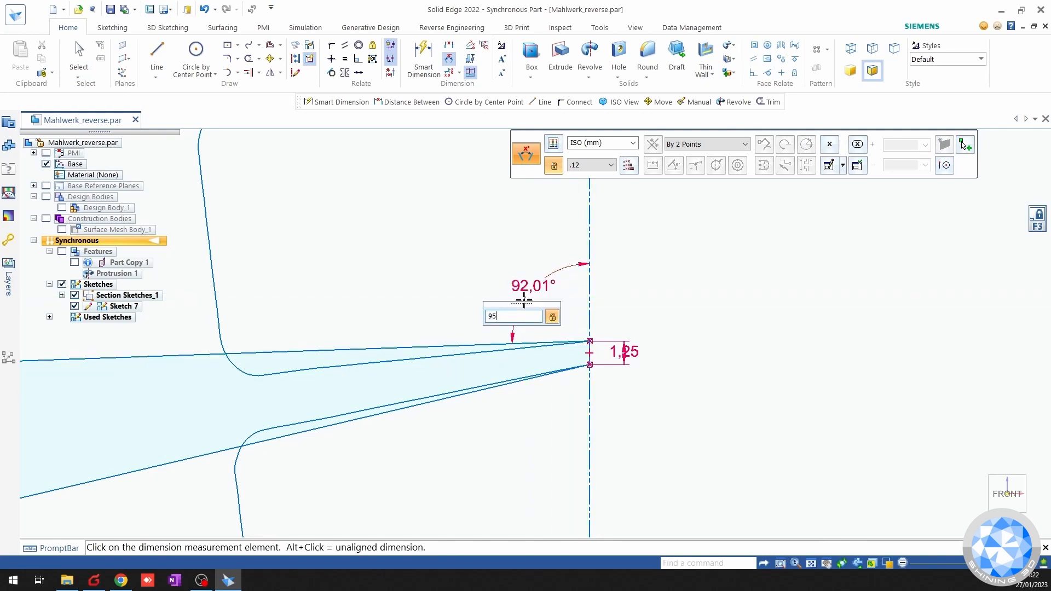
key("Return")
key("Escape")
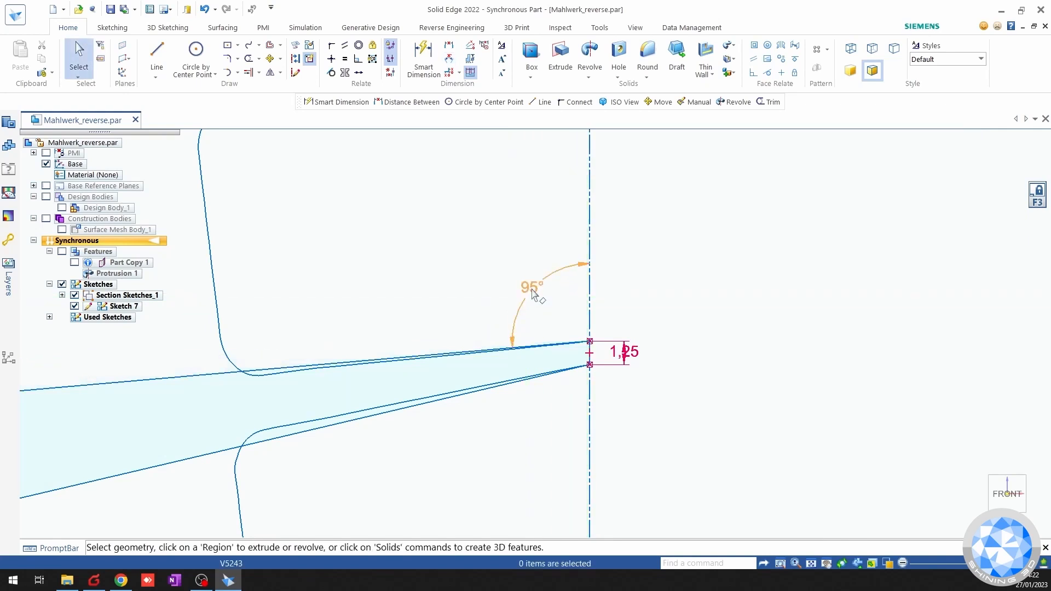
Increase the angle of the profile's upper edge to 96°.
left_click(532, 289)
type("96")
key("Return")
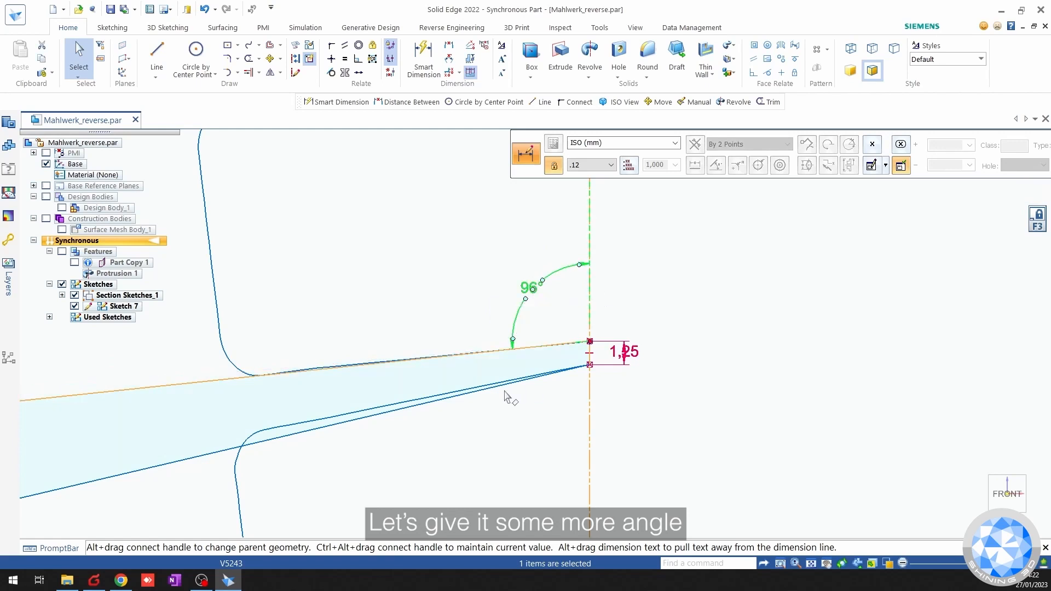
left_click(537, 425)
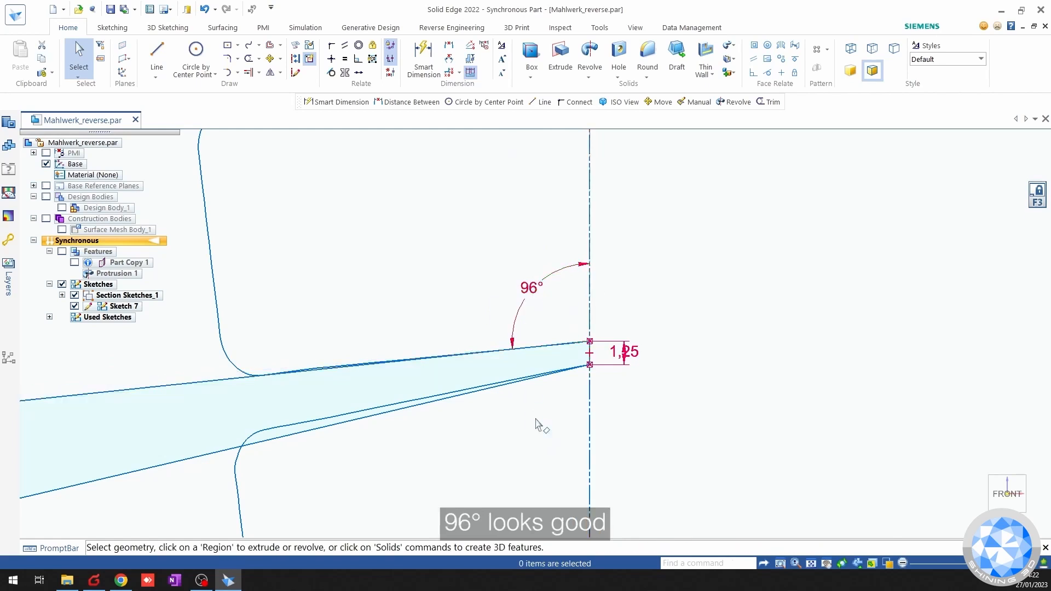
Dimension the angle between the profile's lower edge and the vertical construction line and set it to 80°.
left_click(440, 66)
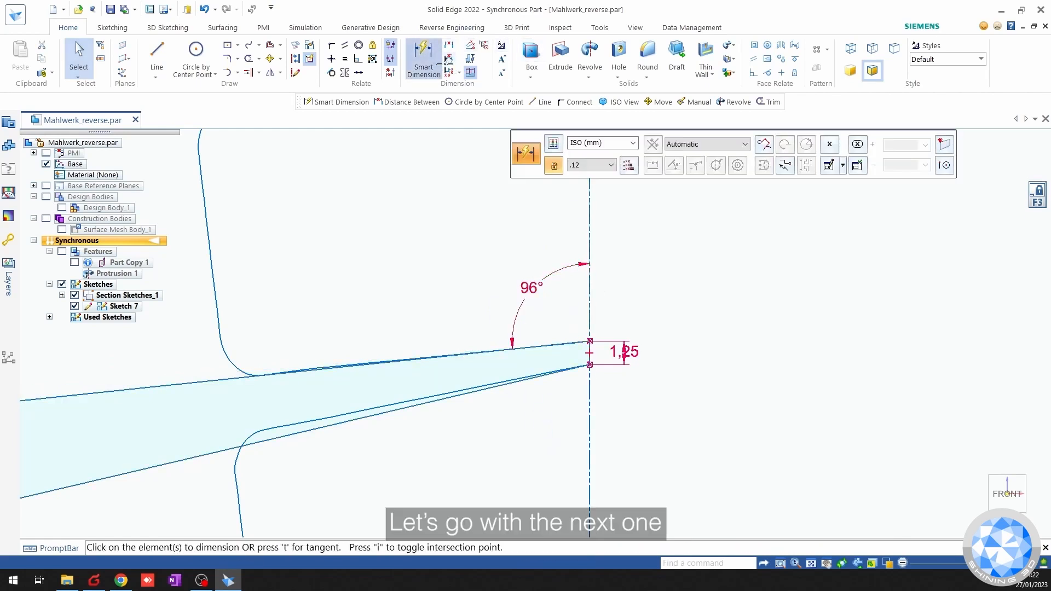
left_click(441, 400)
left_click(590, 428)
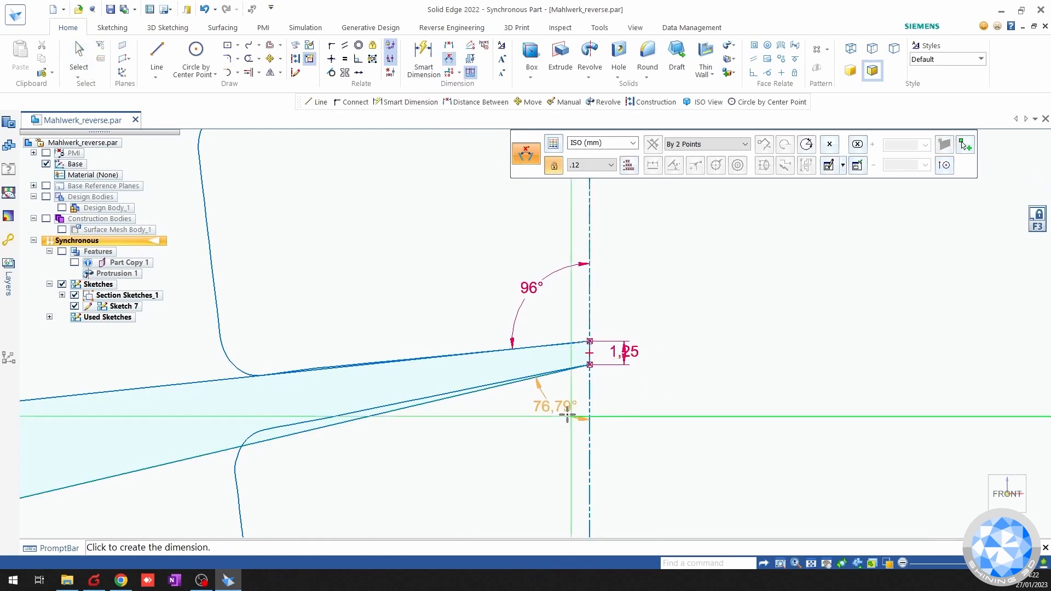
left_click(561, 416)
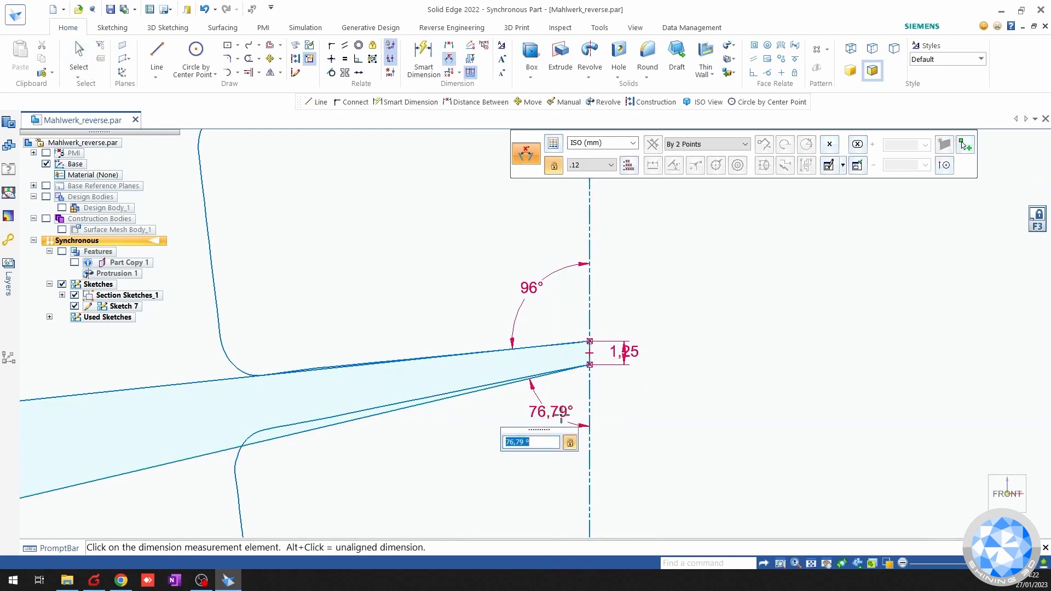
key("Return")
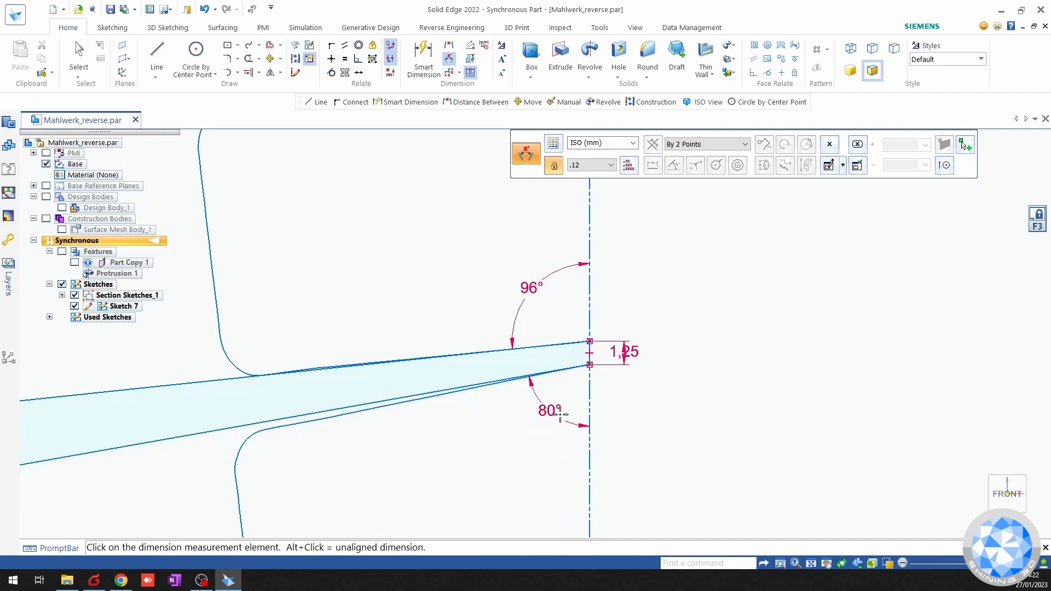
key("Escape")
Try 78° and 79° for the angle of the profile's lower edge.
left_click(554, 412)
type("78")
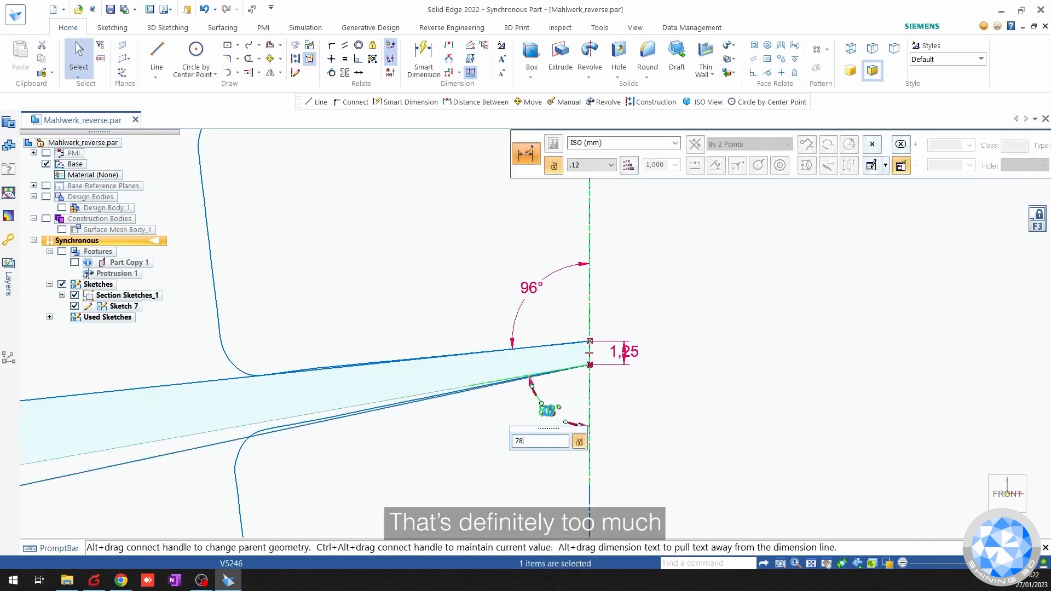
key("Return")
left_click(553, 409)
type("79")
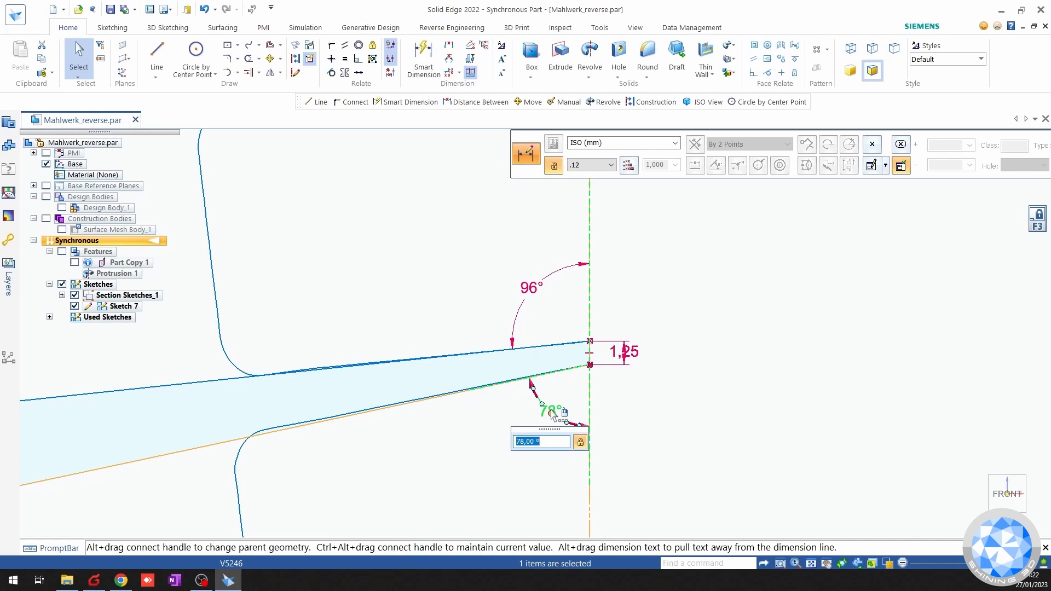
key("Return")
Set the angle of the profile's lower edge to 78.5° to follow the flight's underside.
scroll(550, 412, "up", 2)
left_click(546, 410)
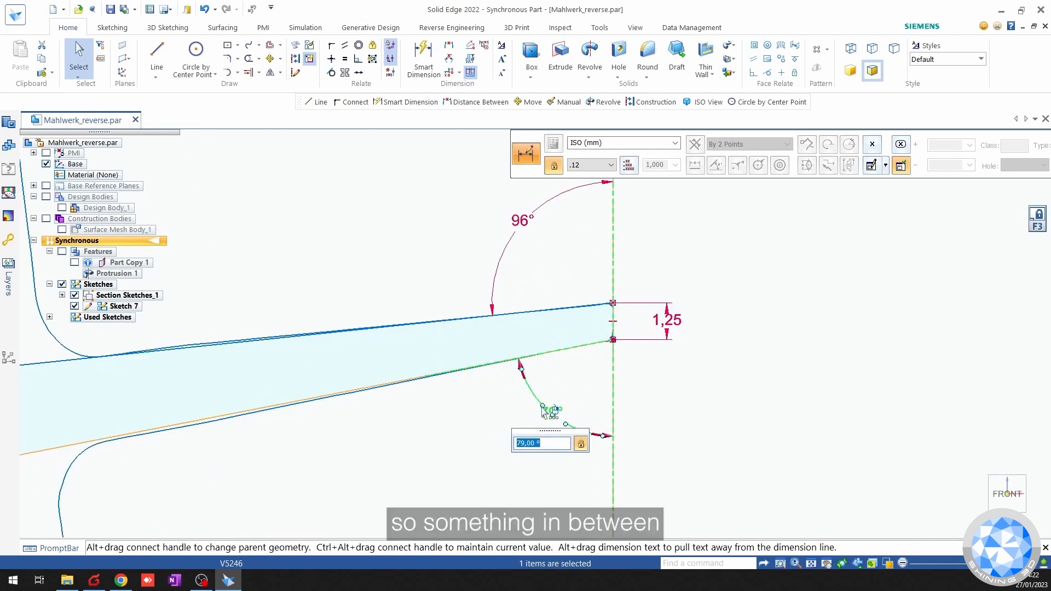
type("78,5")
key("Return")
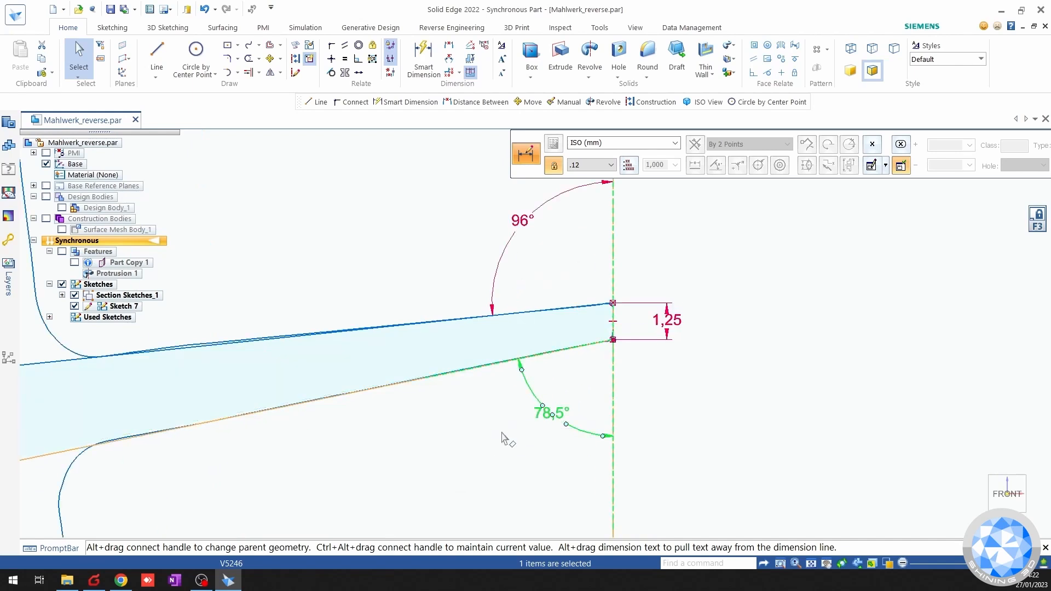
Dimension the gap between the profile's inner vertical edge and the revolve axis and set it to 1 mm.
left_click(483, 444)
mouse_move(443, 436)
middle_mouse_down("shift")
mouse_move(656, 415)
mouse_move(693, 400)
middle_mouse_up("shift")
scroll(688, 401, "down", 2)
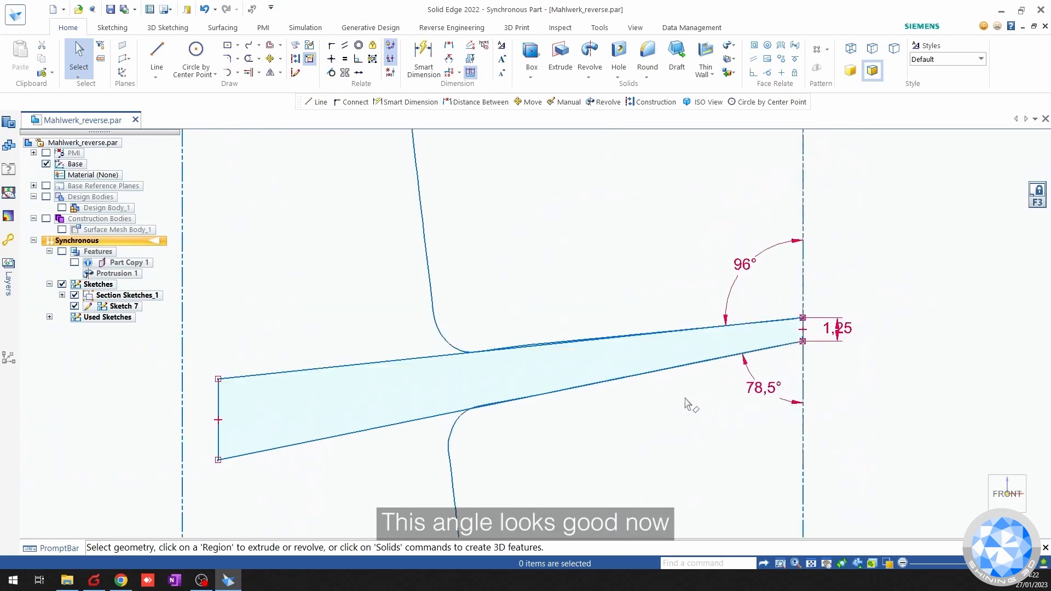
middle_click_drag(552, 435, 697, 389, "shift")
left_click(423, 56)
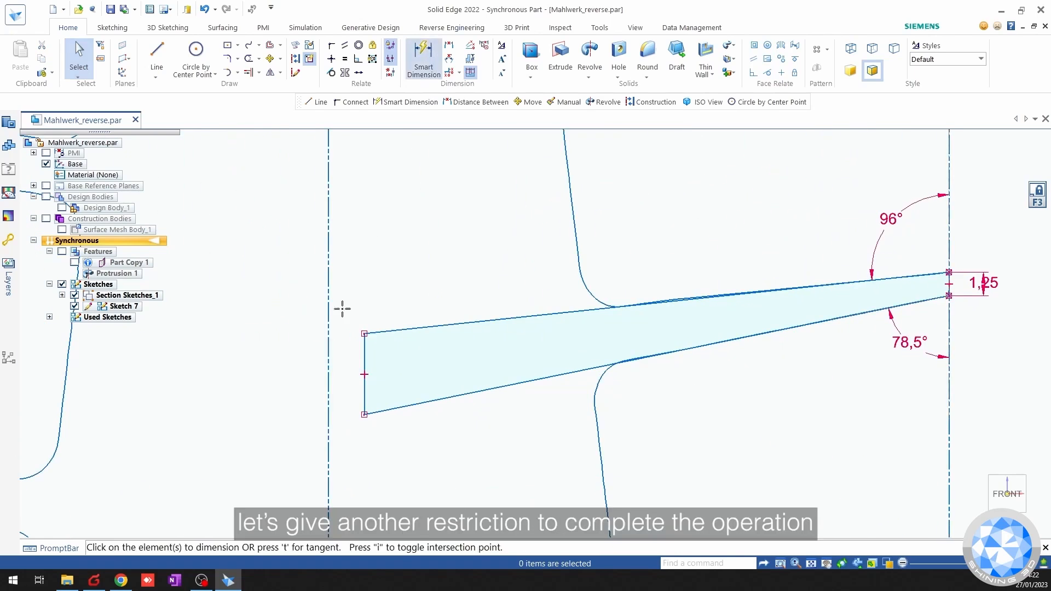
left_click(366, 357)
left_click(330, 372)
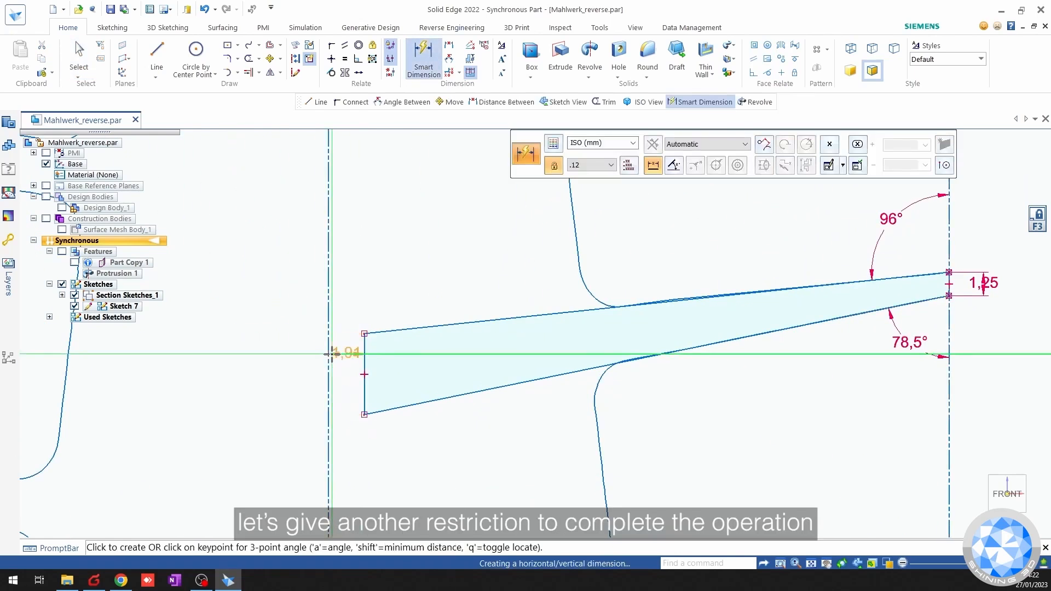
left_click(354, 294)
type("1,91")
key("Return")
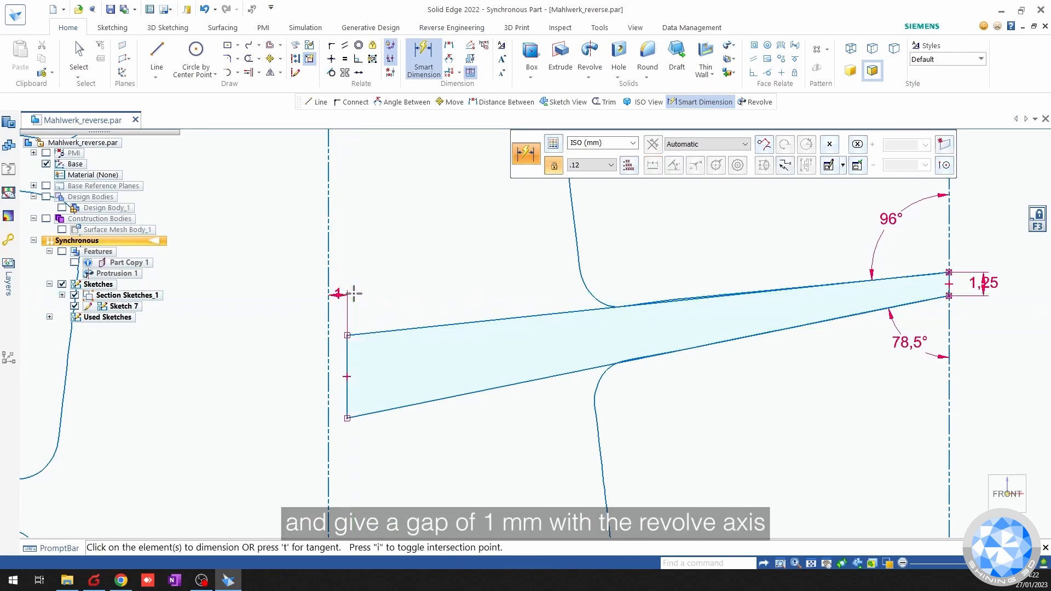
scroll(410, 288, "down", 5)
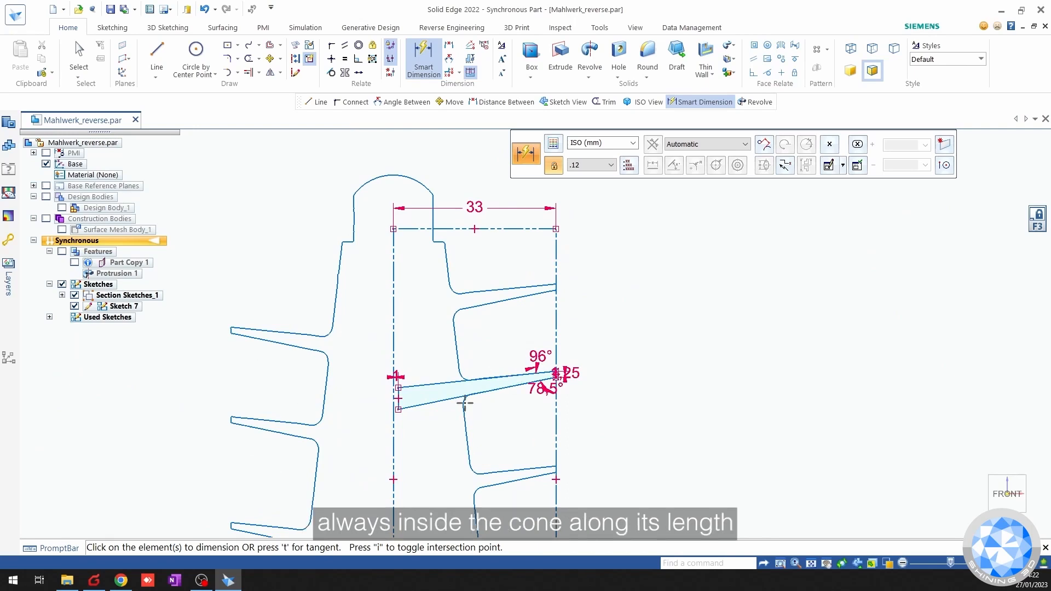
middle_click_drag(435, 382, 390, 317, "shift")
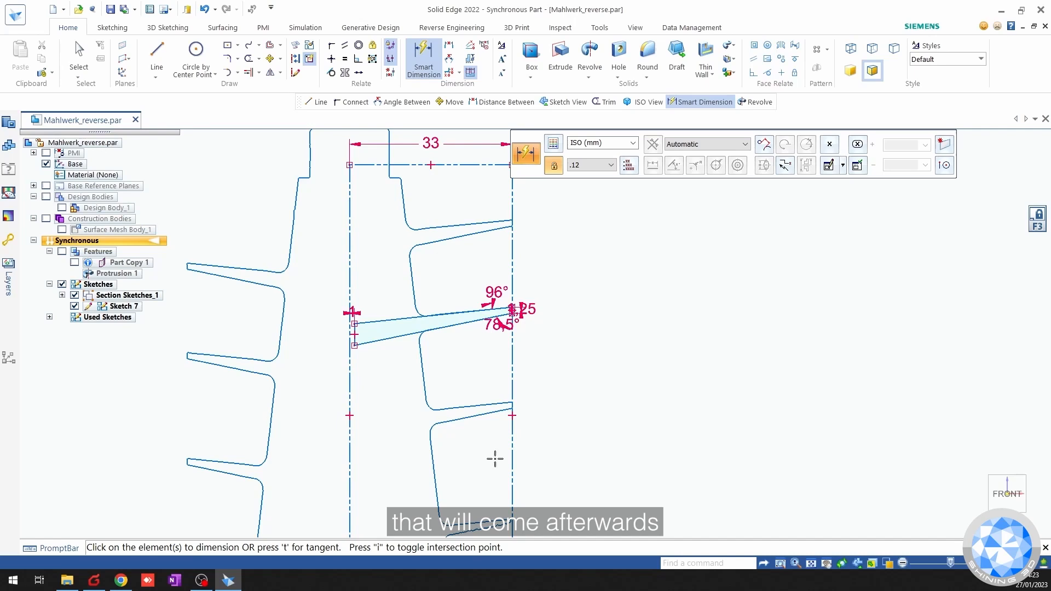
scroll(495, 459, "down", 2)
middle_click_drag(495, 465, 498, 392, "shift")
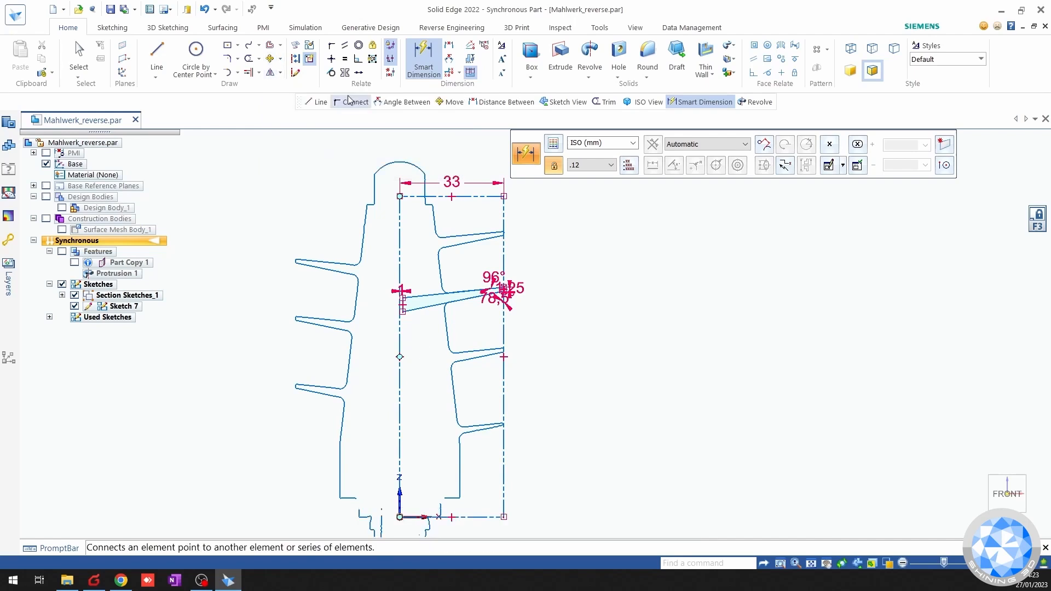
left_click(270, 59)
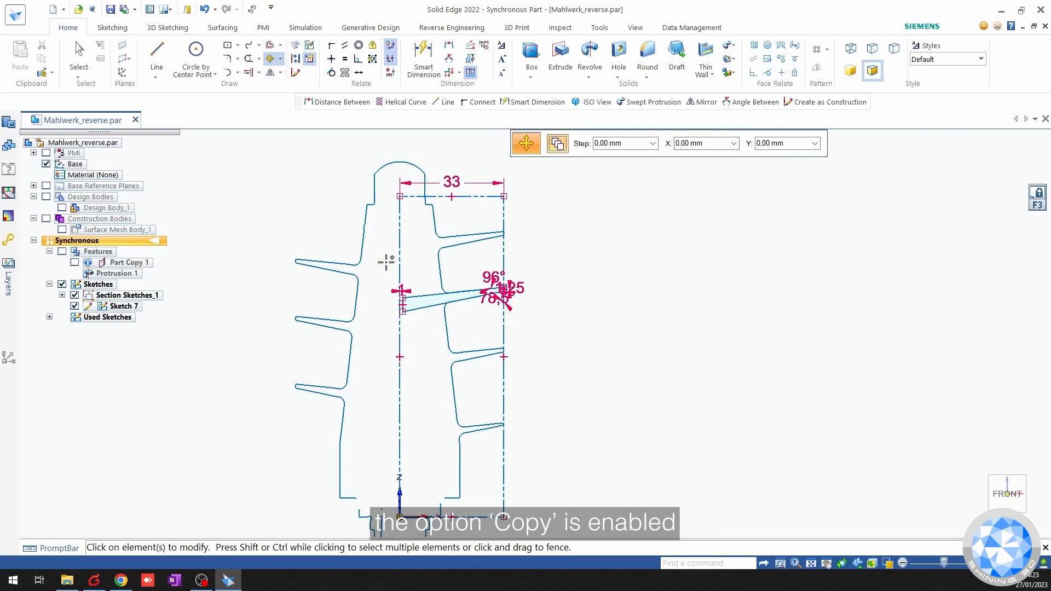
left_click_drag(386, 263, 460, 294)
left_click_drag(527, 331, 527, 332)
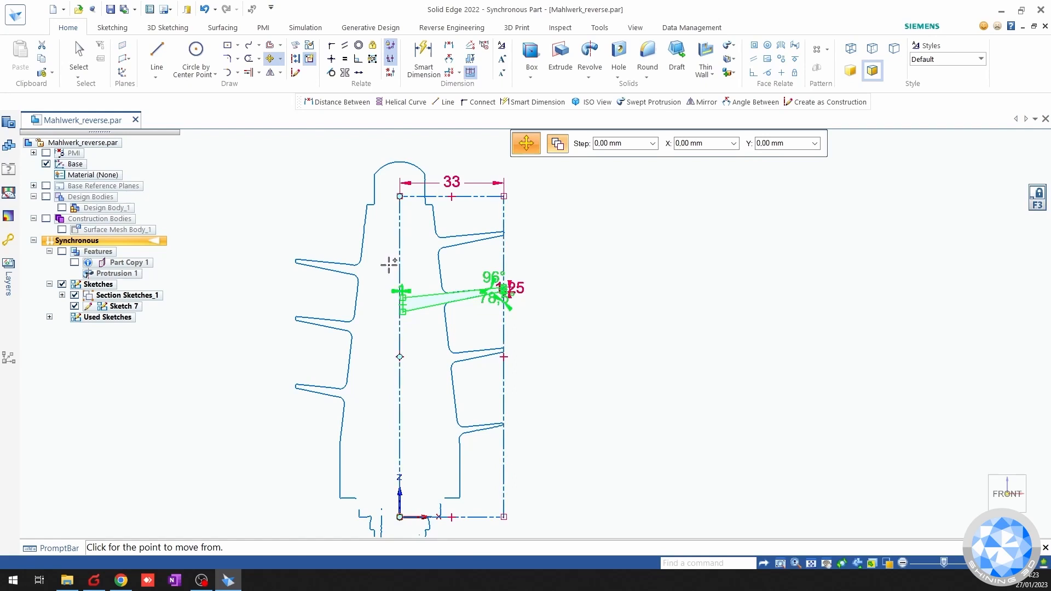
key("Escape")
Copy the profile with all its dimensions about 42.97 mm down the outer vertical construction line onto the lowest flight's section, matching its upper edge.
left_click(270, 57)
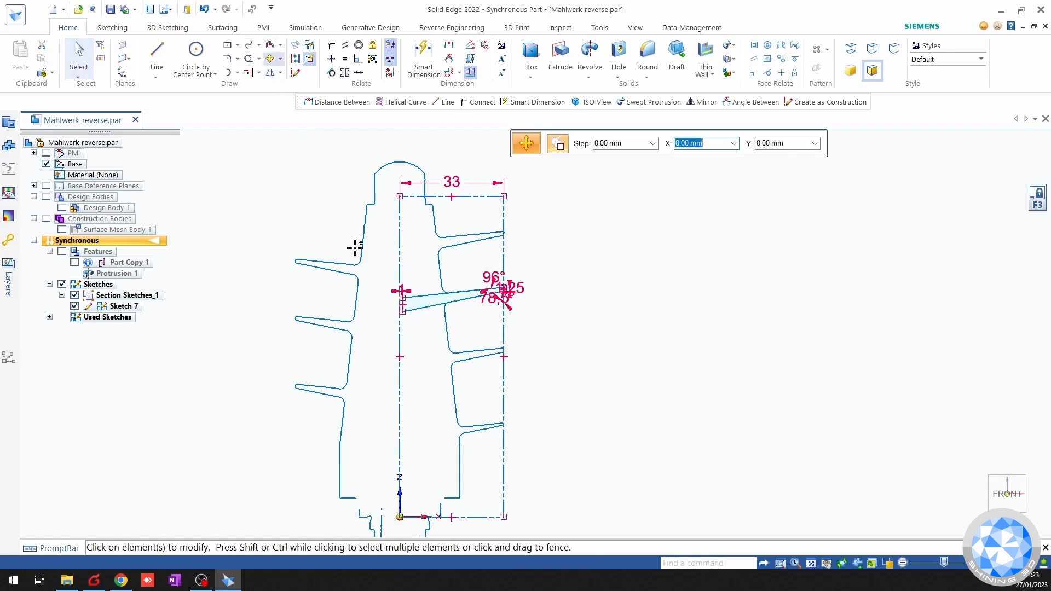
left_click_drag(549, 338, 547, 336)
scroll(503, 293, "up", 5)
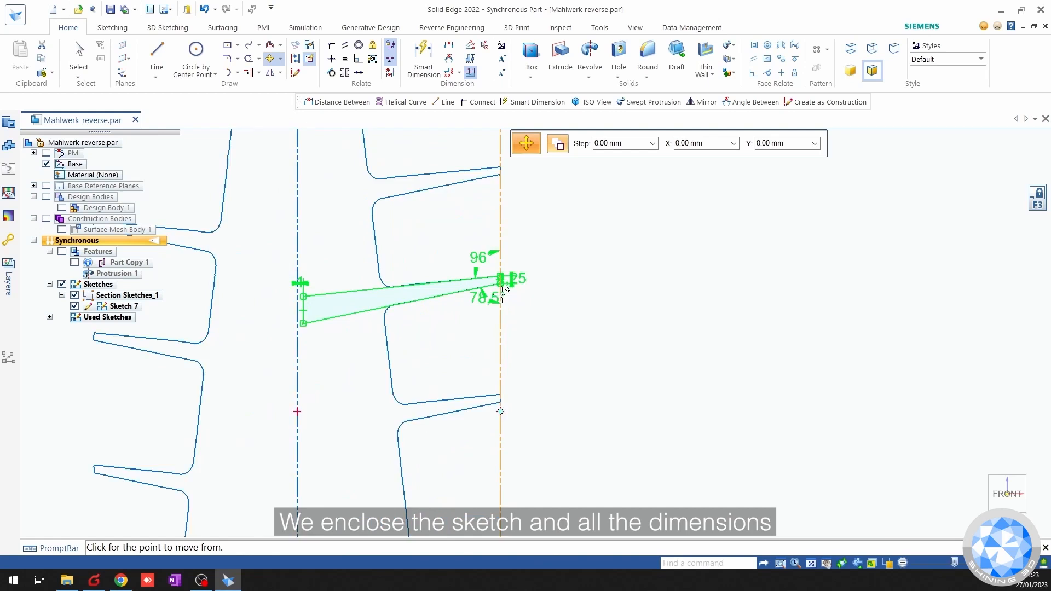
left_click(541, 224)
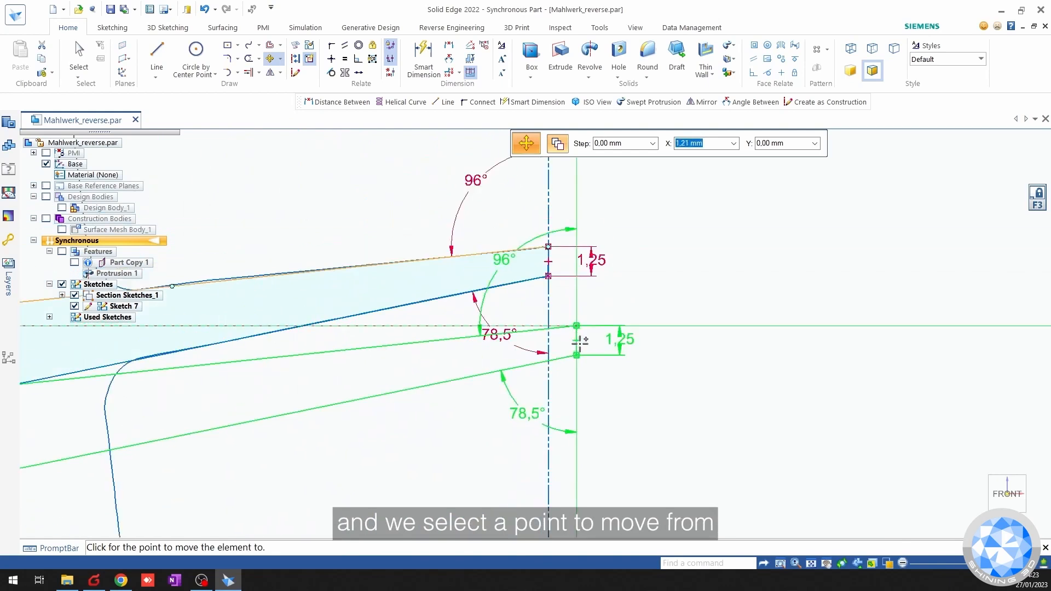
scroll(593, 316, "down", 4)
scroll(570, 328, "up", 5)
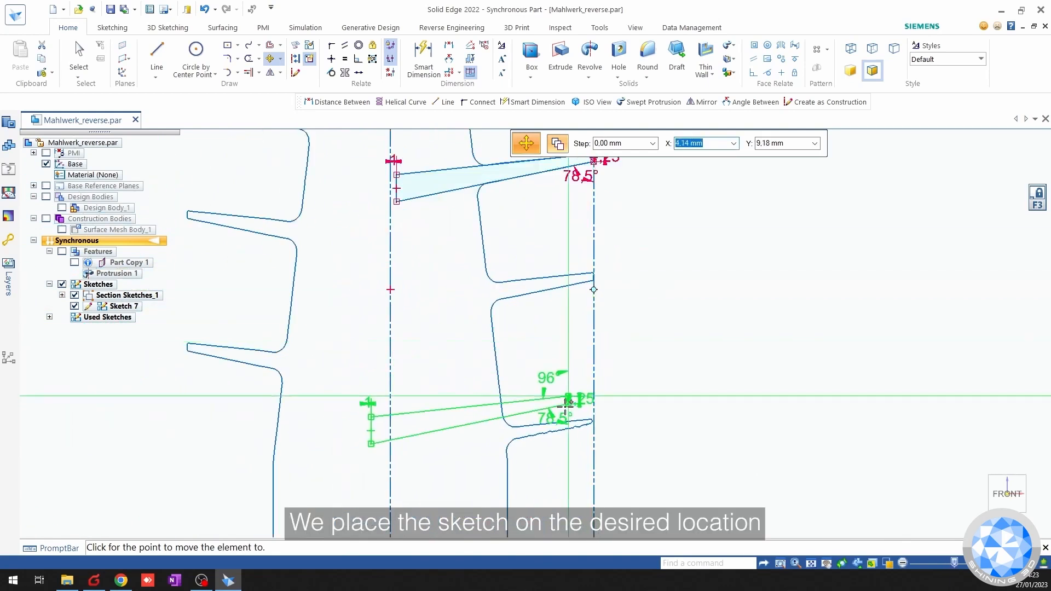
scroll(537, 319, "up", 5)
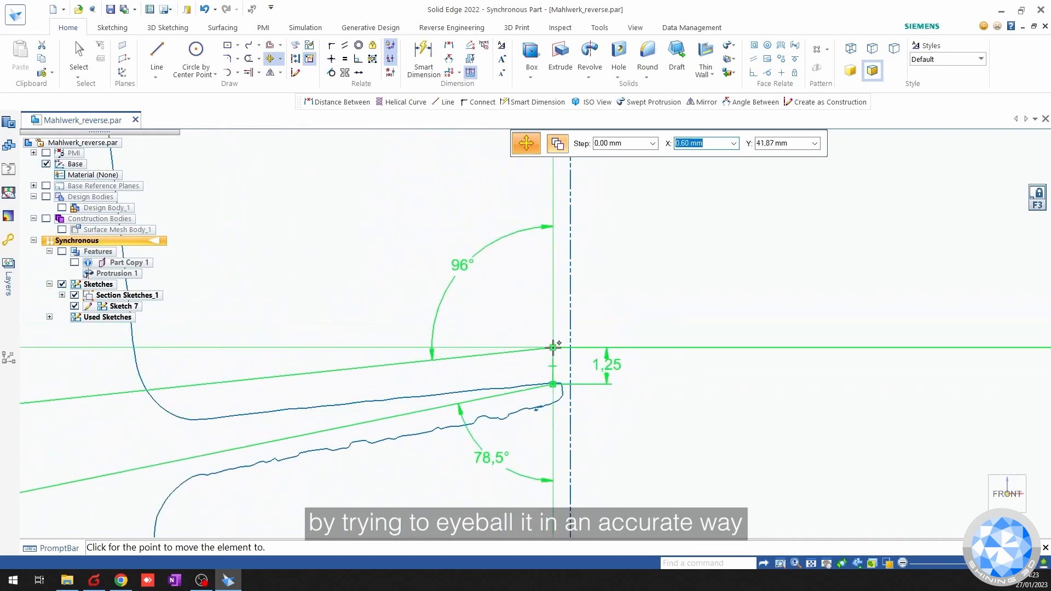
scroll(574, 376, "down", 3)
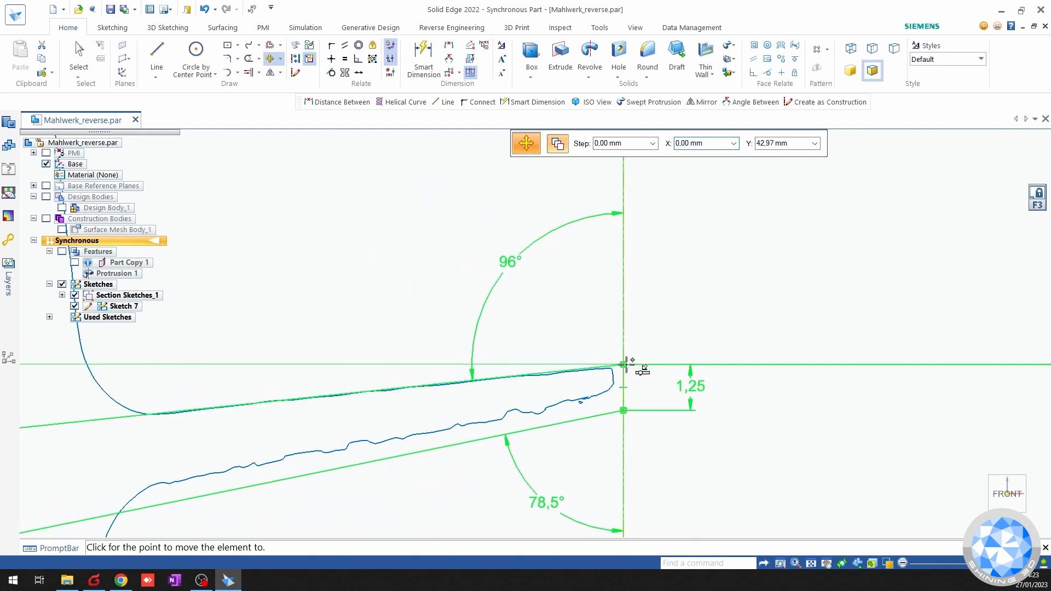
key("Escape")
scroll(703, 427, "down", 4)
scroll(674, 447, "down", 5)
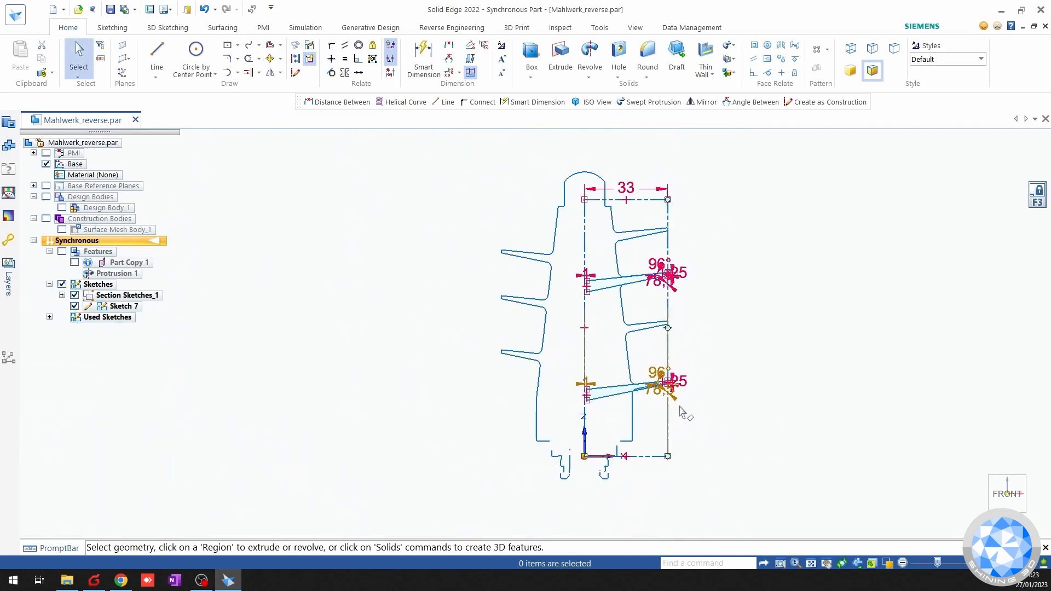
Copy the lower profile about 60.66 mm up the outer construction line onto the uppermost flight's section, where the helix ends.
scroll(684, 413, "up", 3)
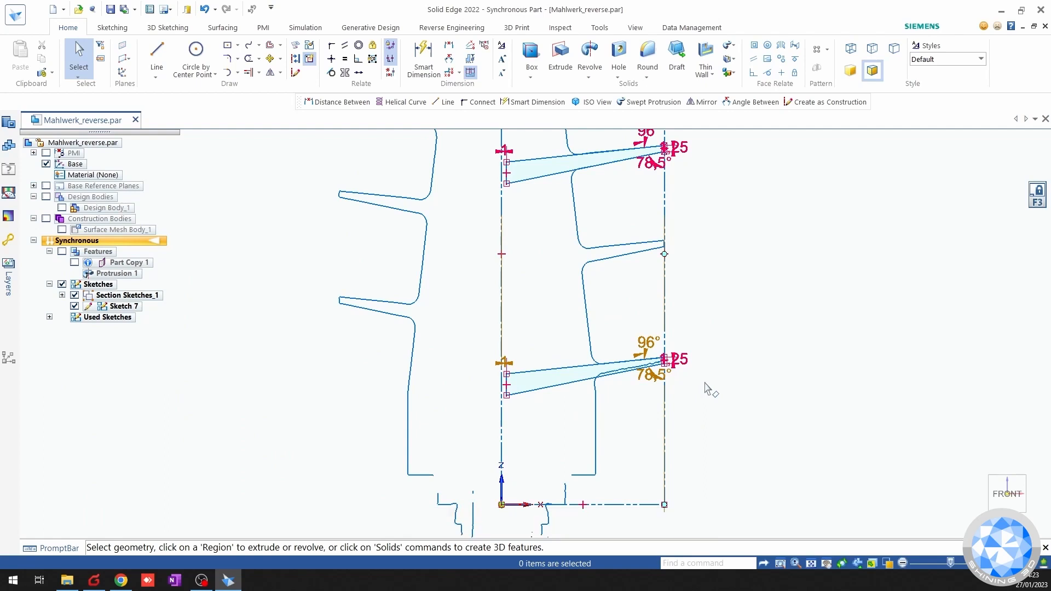
scroll(709, 384, "down", 2)
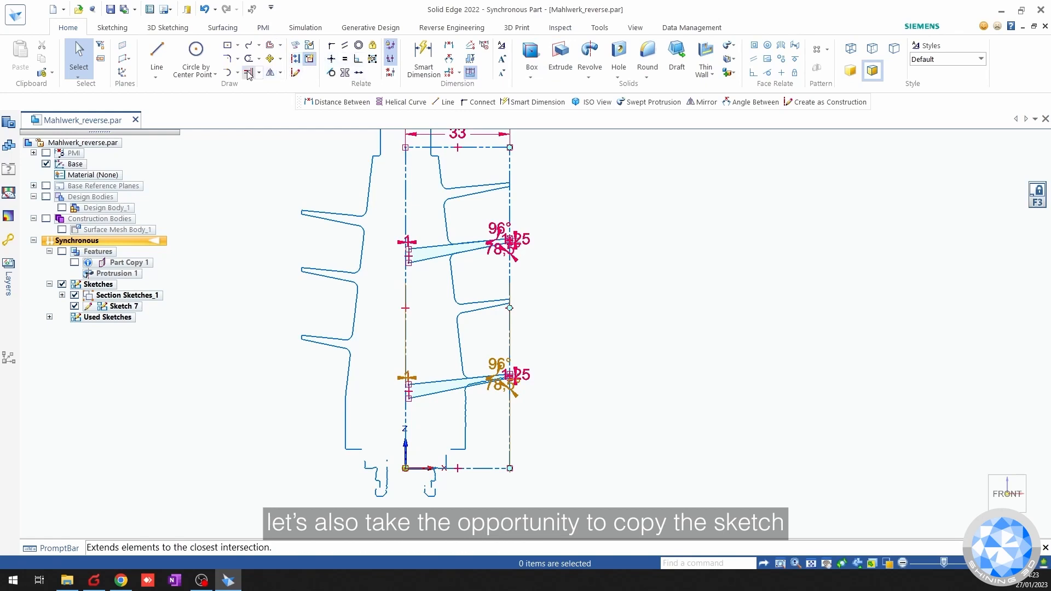
left_click(270, 59)
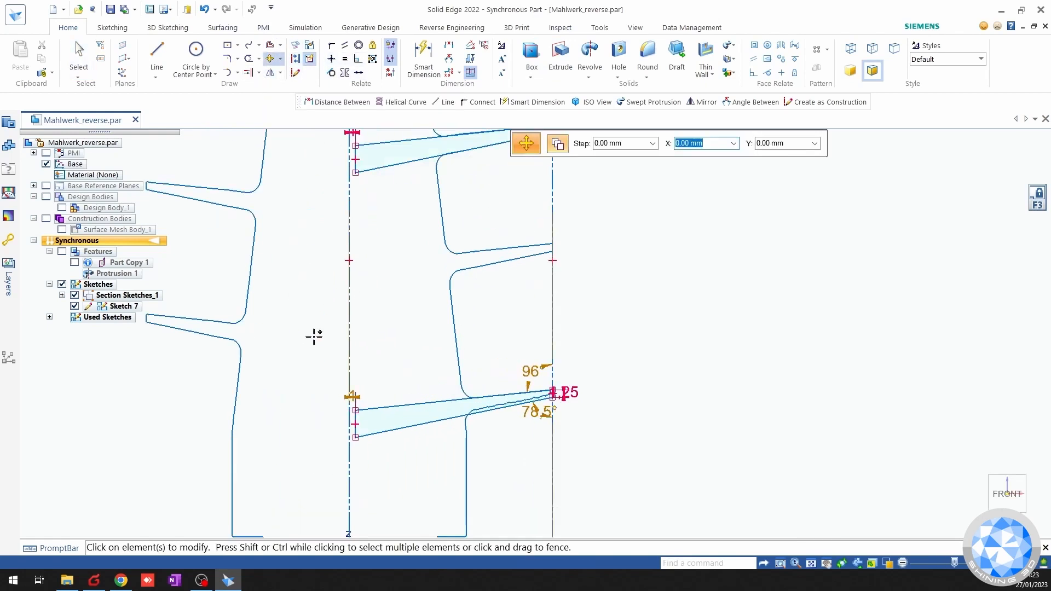
left_click_drag(314, 338, 590, 476)
scroll(561, 394, "up", 6)
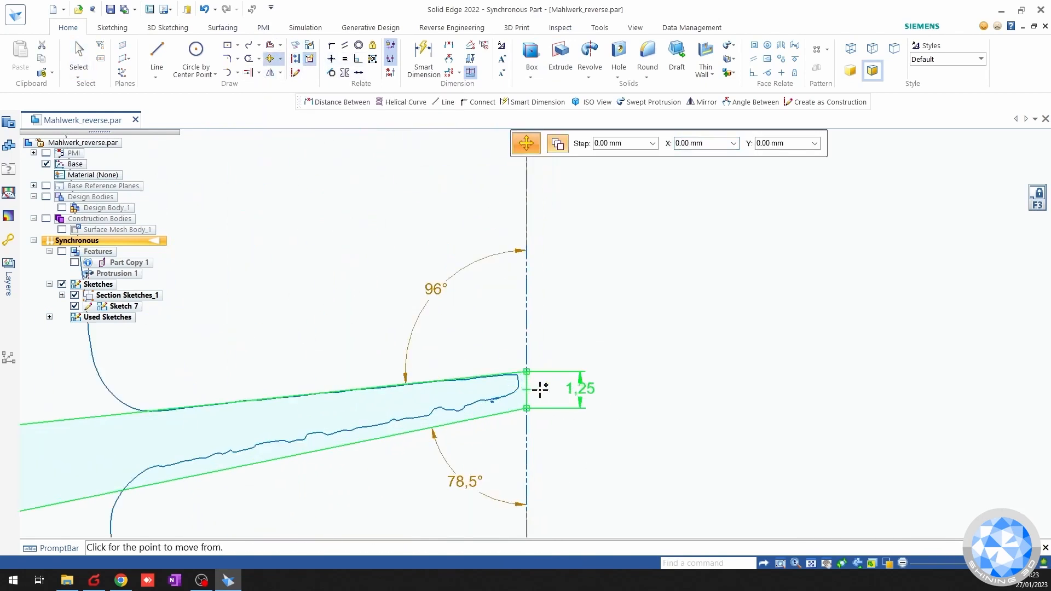
left_click(517, 354)
scroll(474, 307, "down", 5)
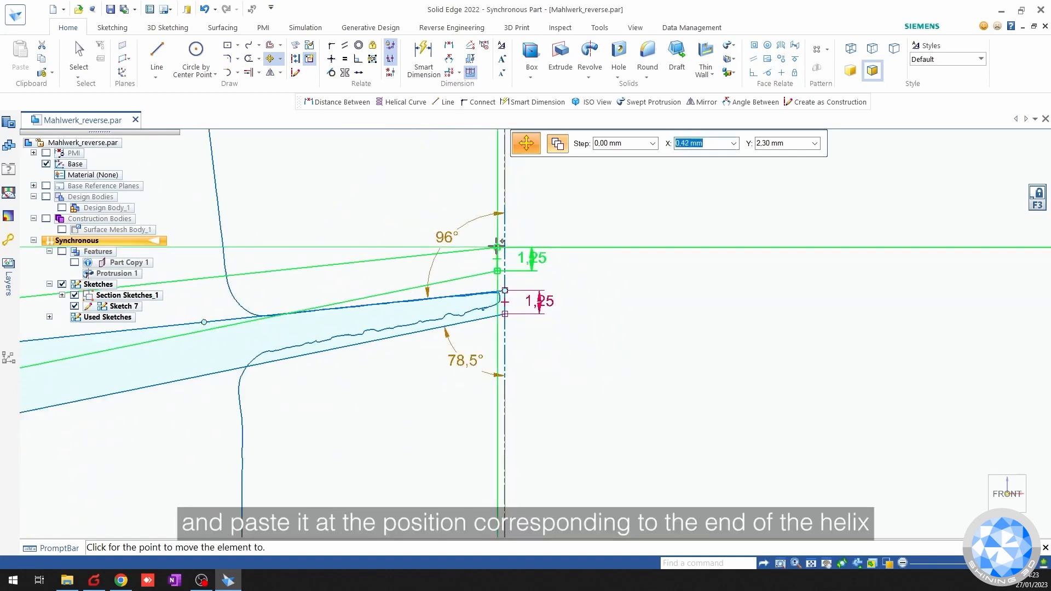
scroll(473, 306, "down", 3)
scroll(462, 457, "up", 6)
scroll(524, 317, "up", 6)
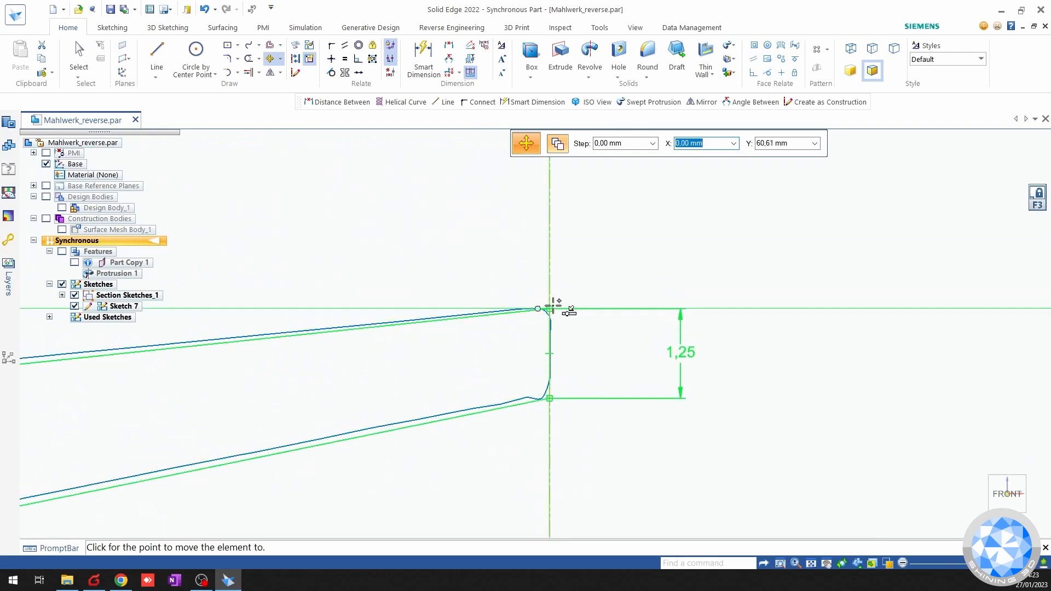
scroll(553, 296, "up", 5)
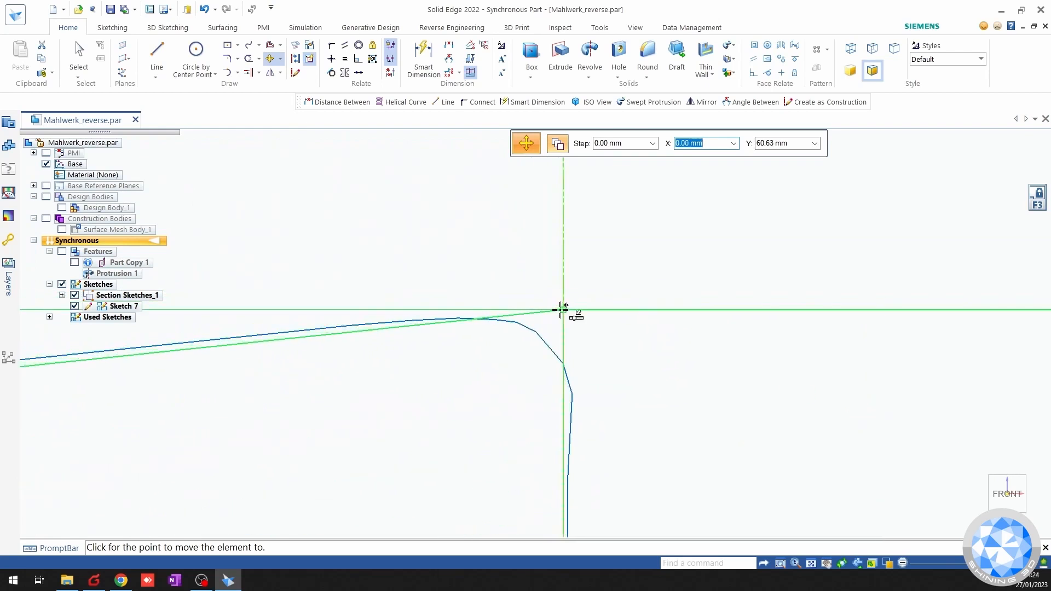
scroll(561, 307, "down", 2)
scroll(681, 219, "down", 2)
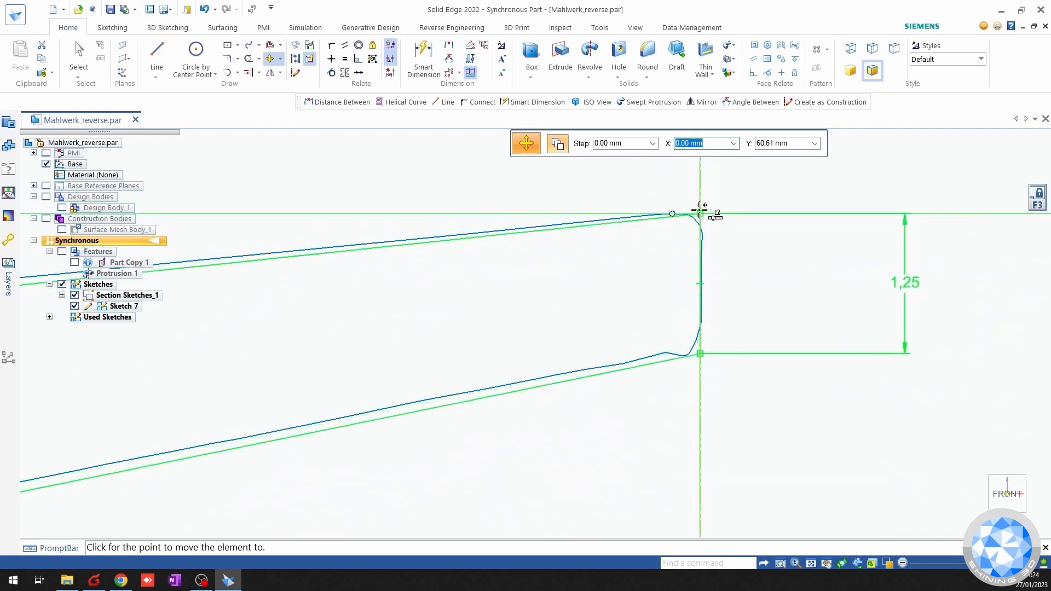
scroll(700, 207, "up", 2)
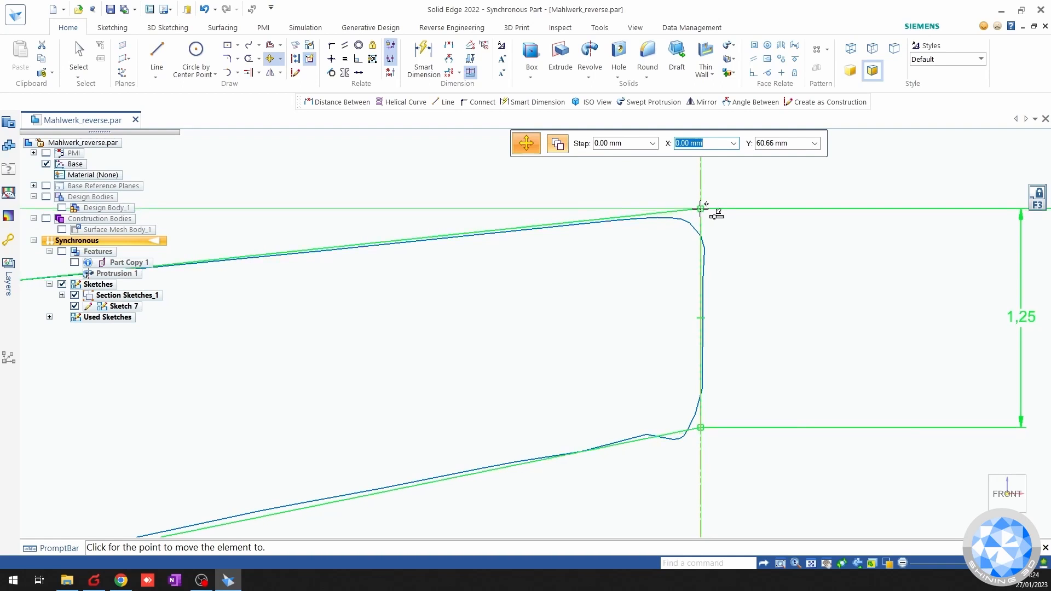
scroll(700, 208, "down", 10)
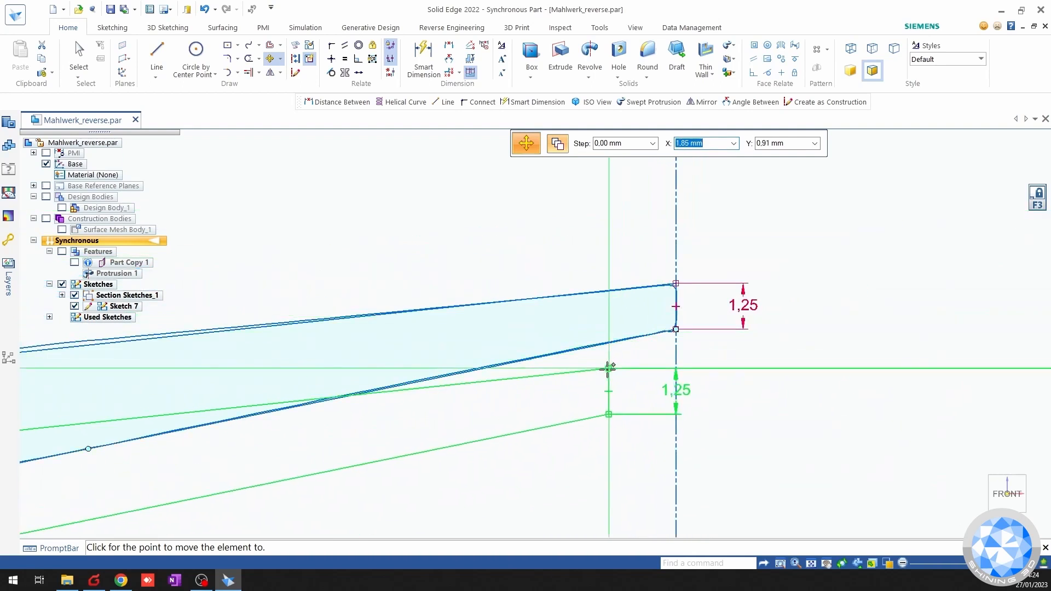
left_click(587, 382)
scroll(585, 380, "up", 2)
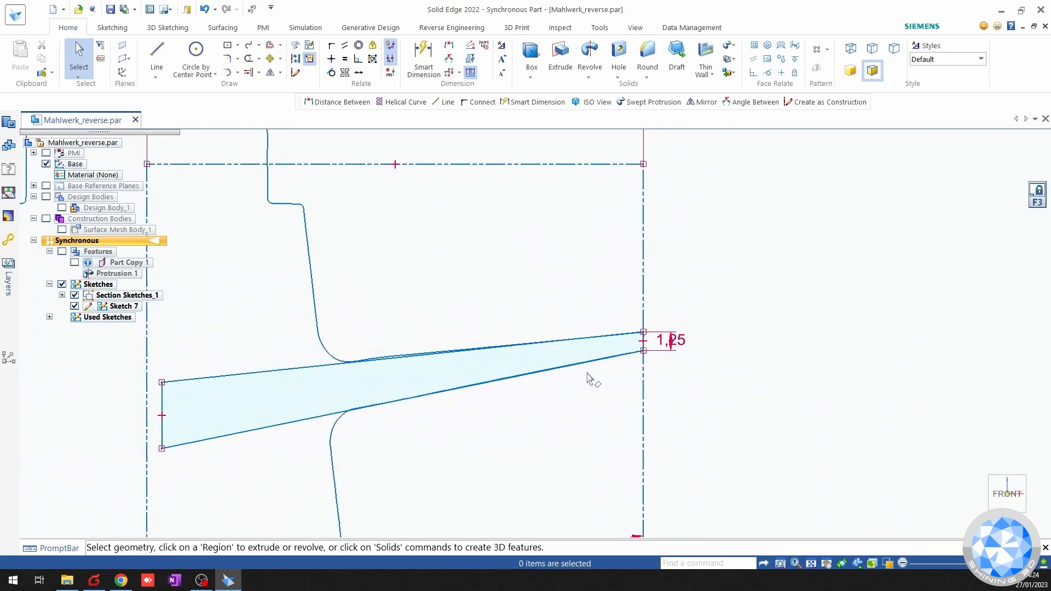
Dimension the vertical distance between the upper tip corners of the uppermost and lowest profiles.
scroll(586, 385, "down", 5)
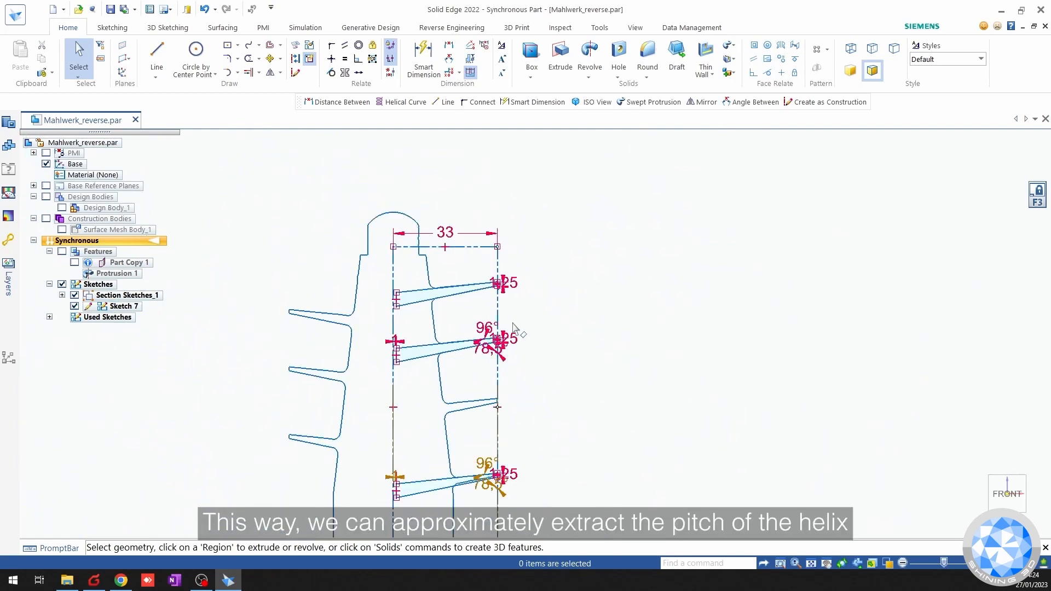
left_click(449, 45)
scroll(450, 215, "up", 6)
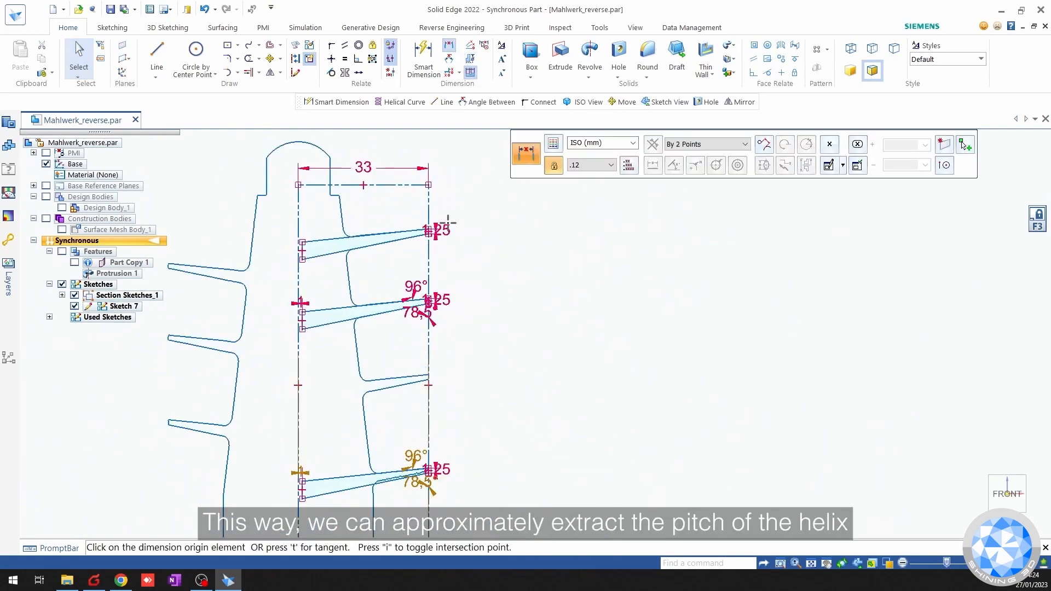
scroll(406, 244, "up", 3)
scroll(494, 270, "up", 2)
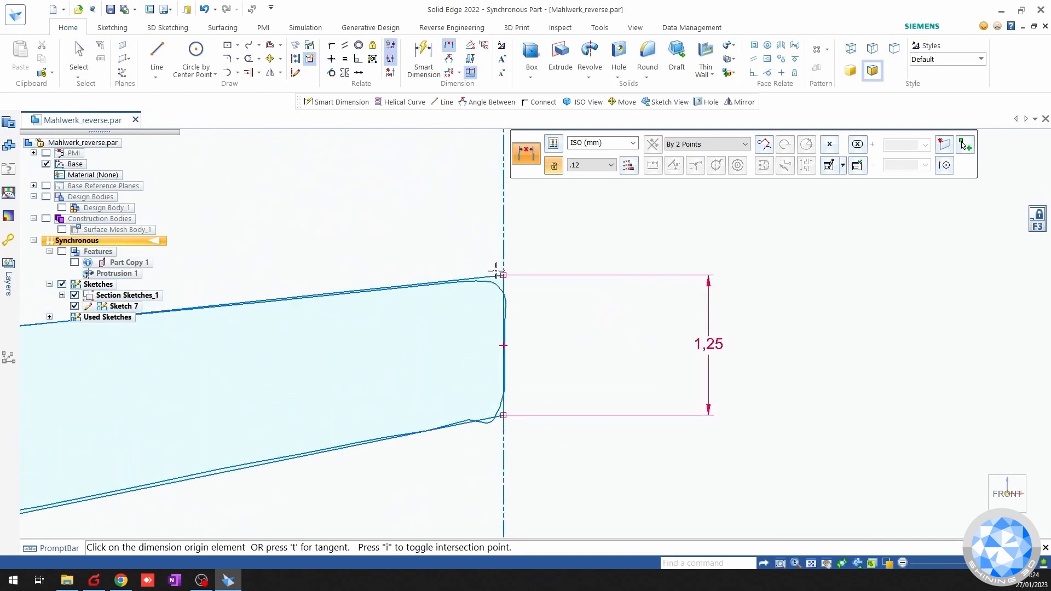
left_click(492, 272)
scroll(591, 310, "down", 3)
scroll(599, 331, "down", 5)
scroll(619, 425, "down", 4)
middle_click_drag(619, 425, 510, 98, "shift")
scroll(514, 387, "down", 1)
scroll(515, 387, "down", 2)
scroll(572, 302, "up", 6)
scroll(573, 302, "up", 3)
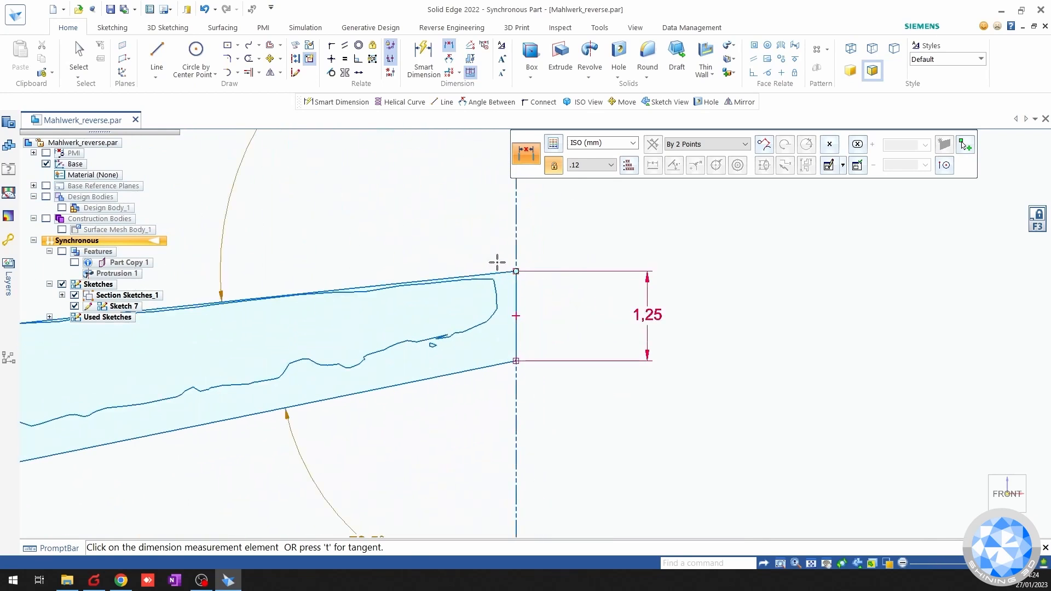
left_click(514, 266)
scroll(589, 243, "down", 3)
scroll(611, 234, "down", 5)
middle_click_drag(617, 229, 459, 467, "shift")
left_click(588, 300)
key("Escape")
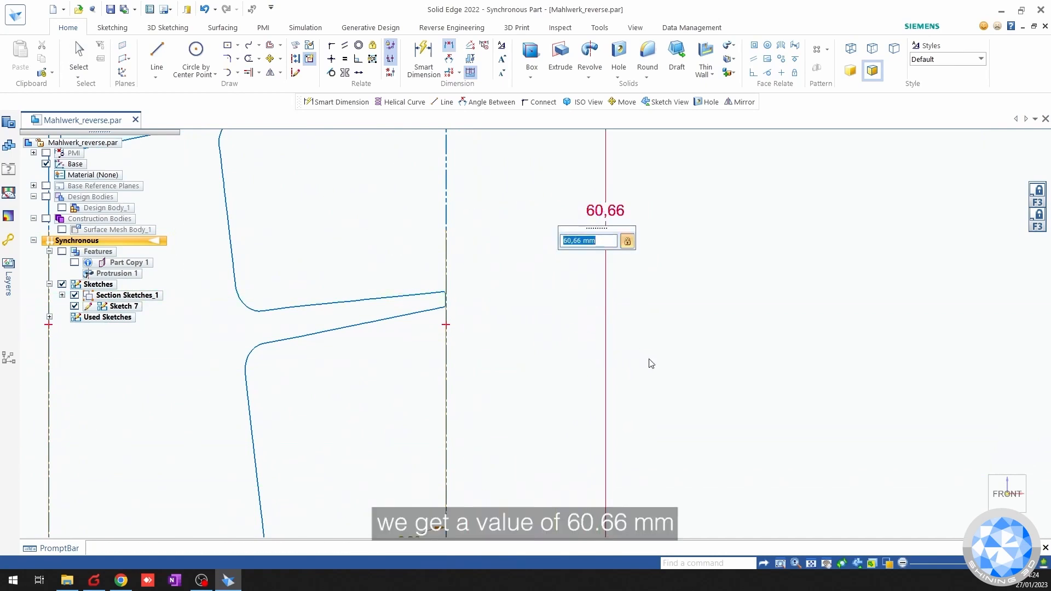
Show the surface mesh body and exit the sketch by unlocking its plane.
scroll(649, 346, "down", 6)
middle_click_drag(648, 347, 570, 342, "shift")
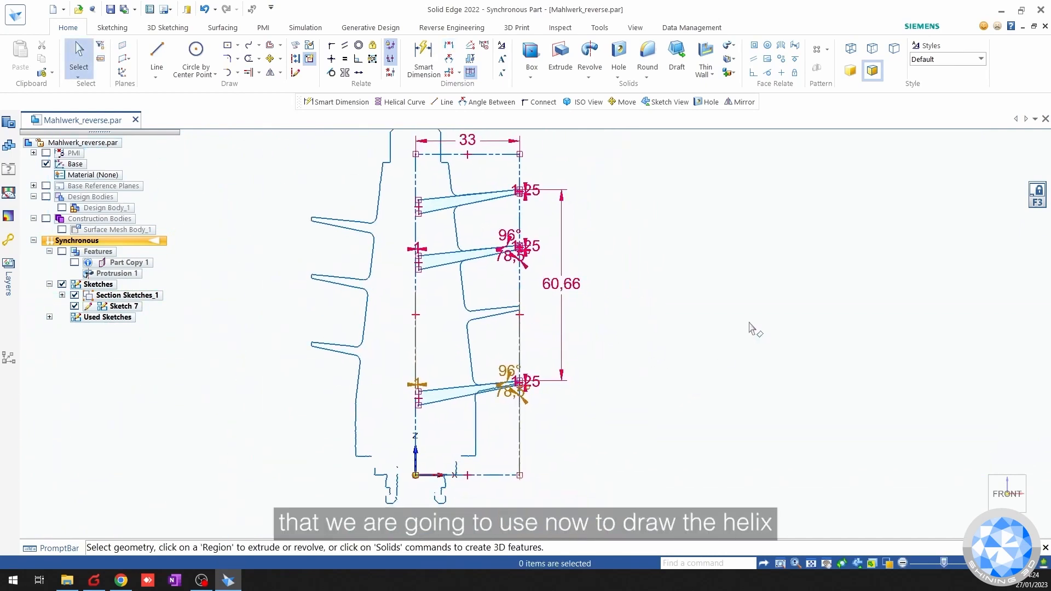
left_click(62, 230)
left_click(1038, 197)
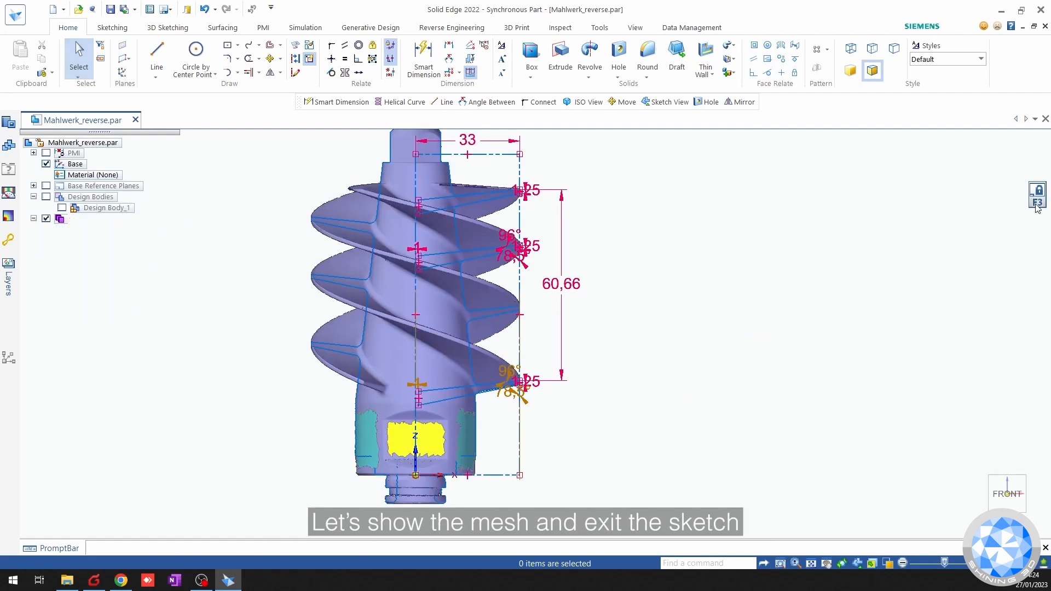
middle_click_drag(778, 295, 843, 342, "shift")
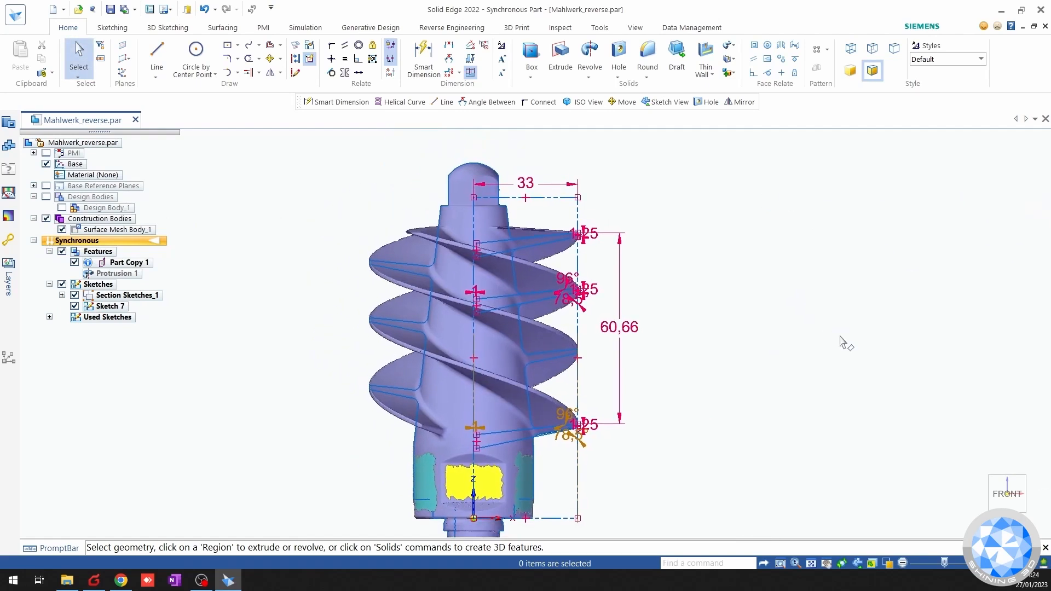
Start a helical curve, hide the surface mesh body and choose the vertical centre construction line as the helix axis.
middle_click_drag(677, 371, 697, 349, "shift")
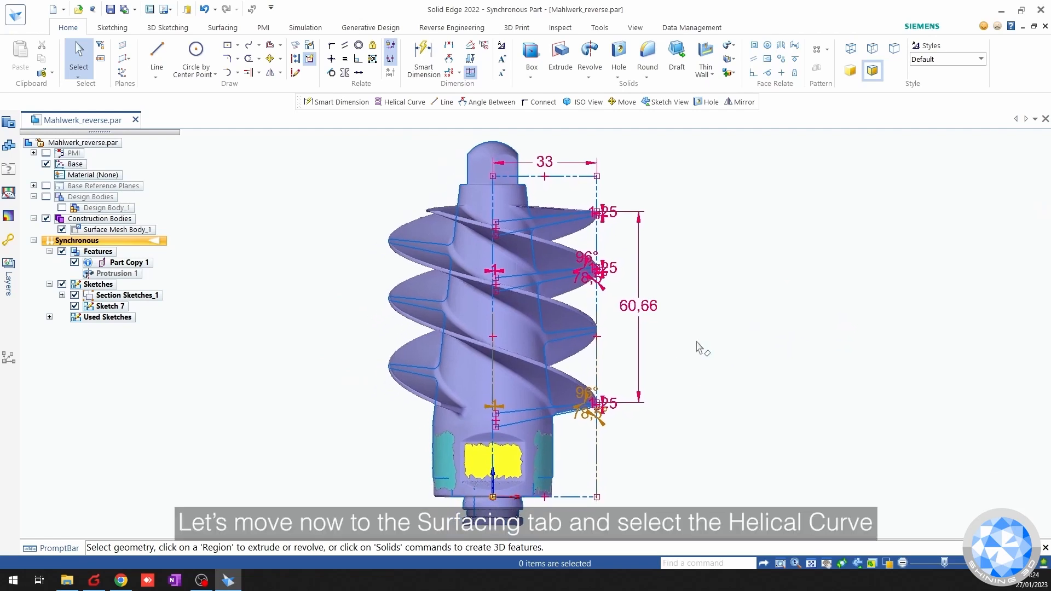
left_click(229, 31)
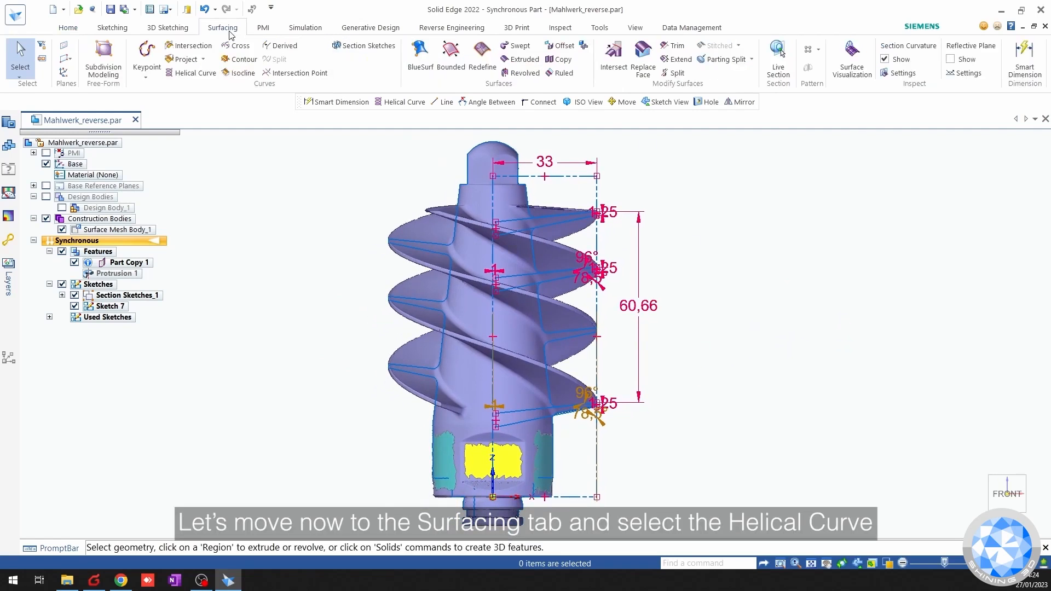
left_click(195, 73)
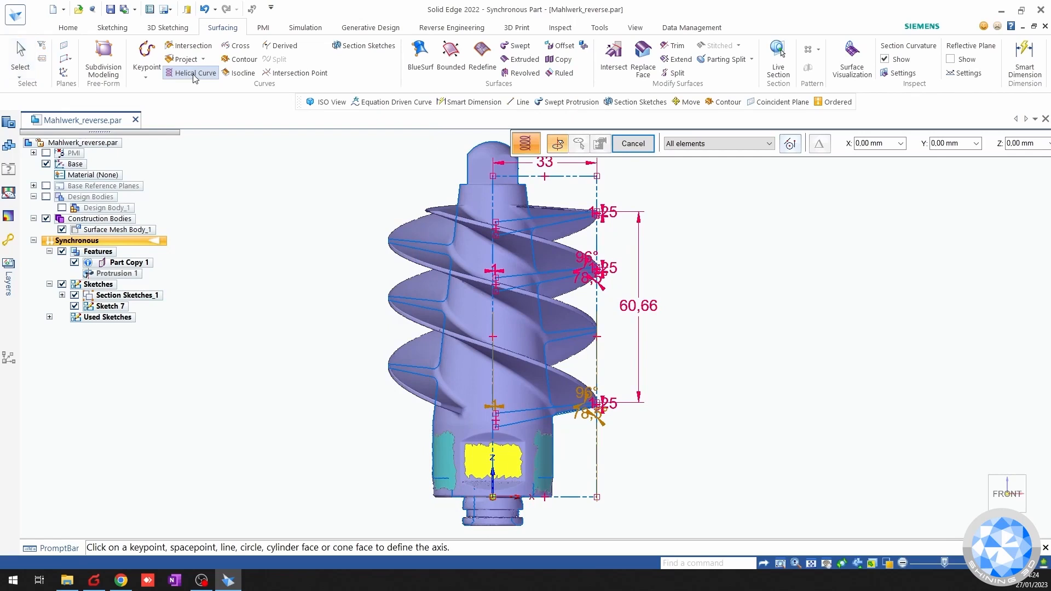
left_click(63, 230)
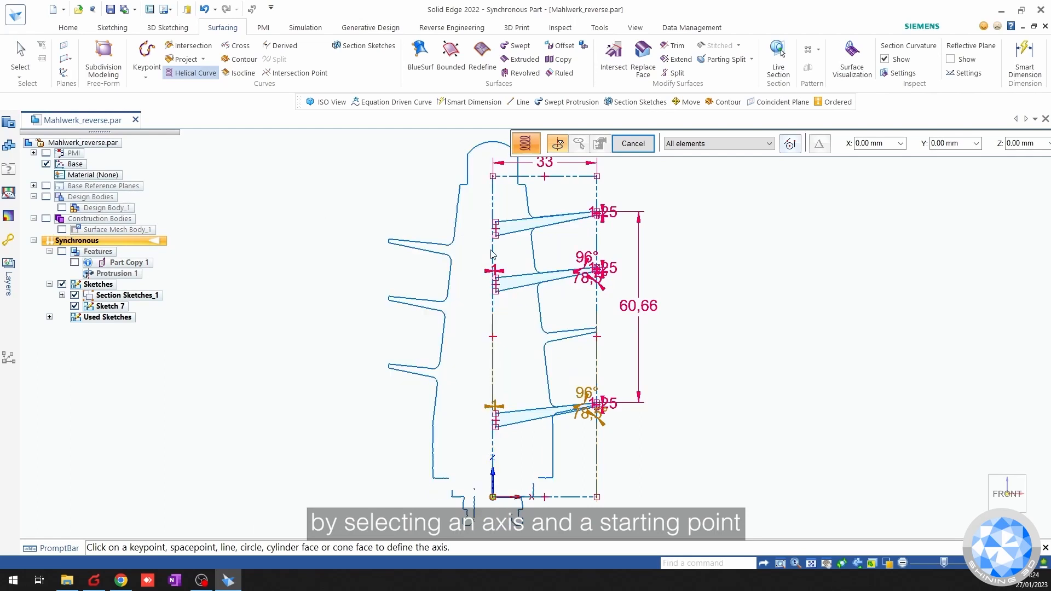
left_click(495, 202)
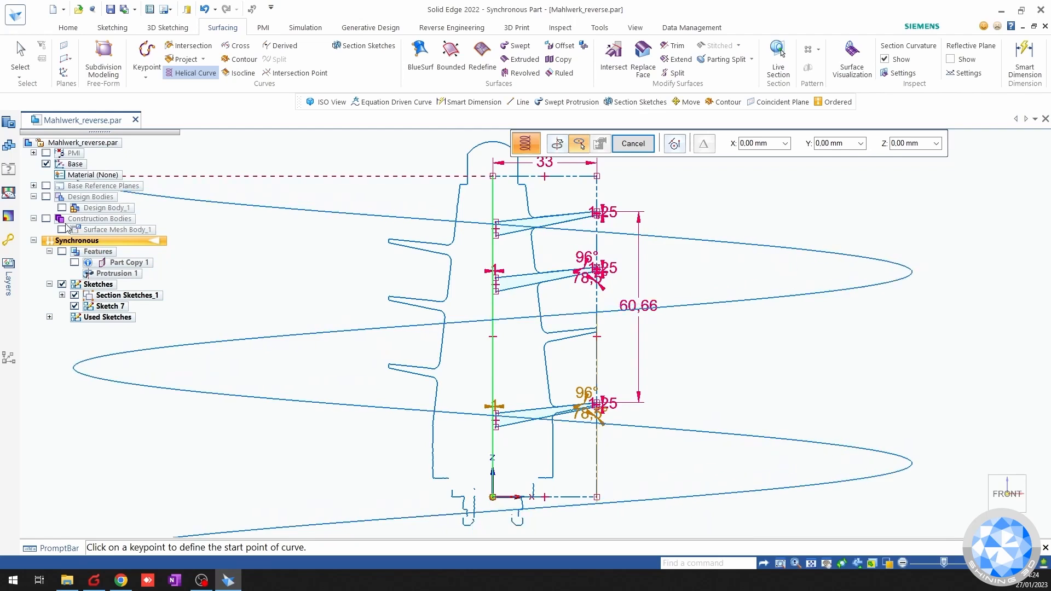
Show the surface mesh body again and set the helix start point at the lowest profile's upper outer tip corner.
left_click(61, 229)
scroll(581, 407, "up", 8)
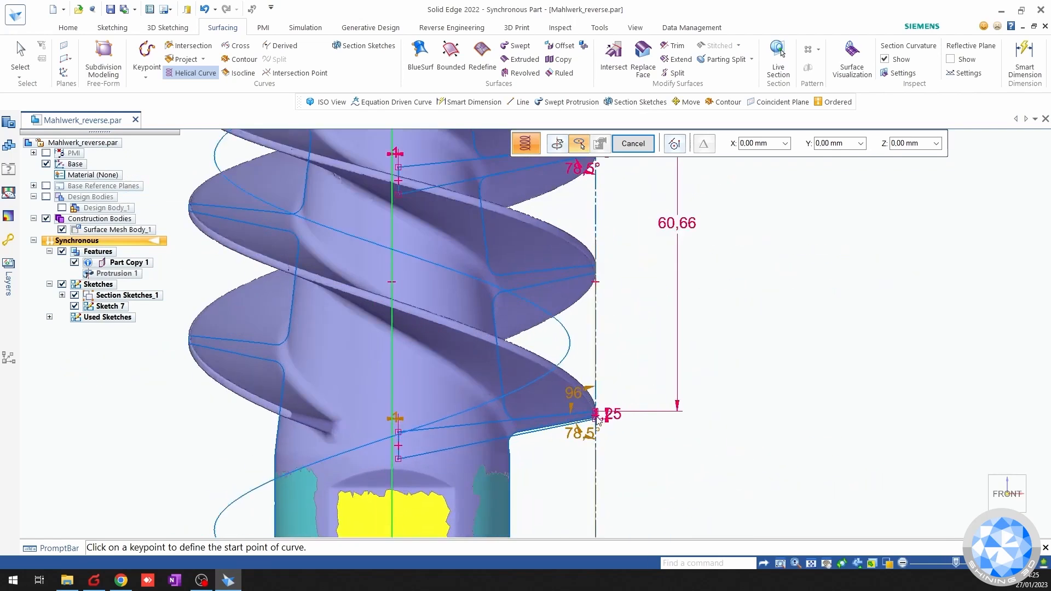
scroll(581, 406, "up", 4)
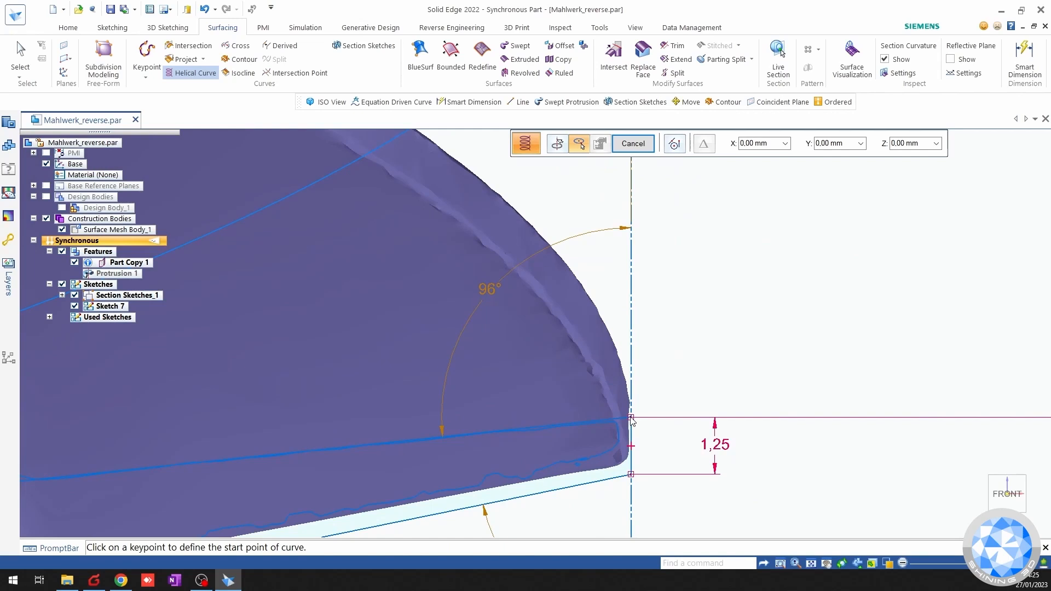
scroll(631, 419, "up", 2)
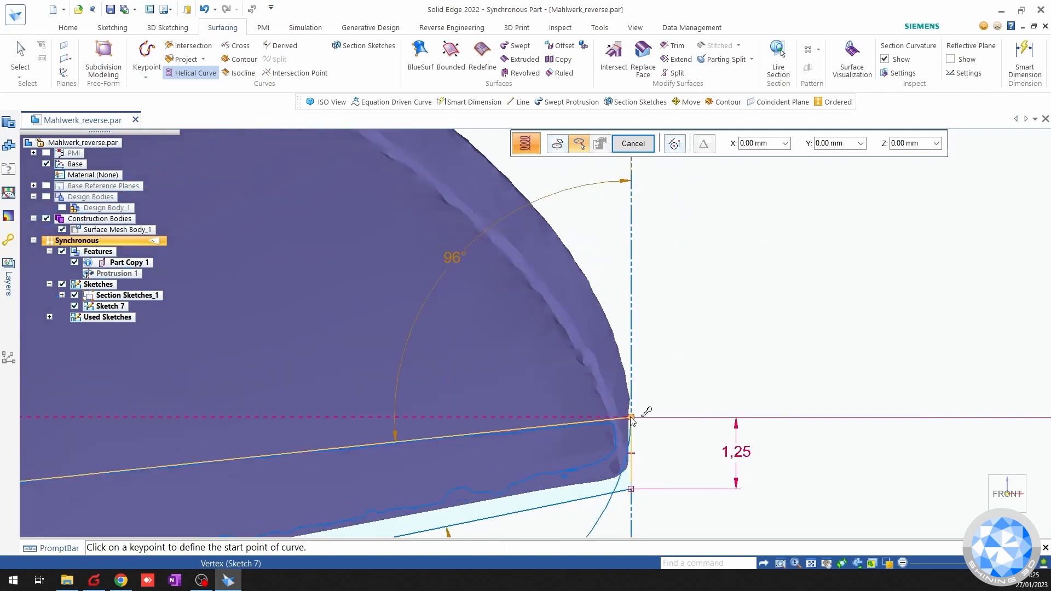
left_click(633, 419)
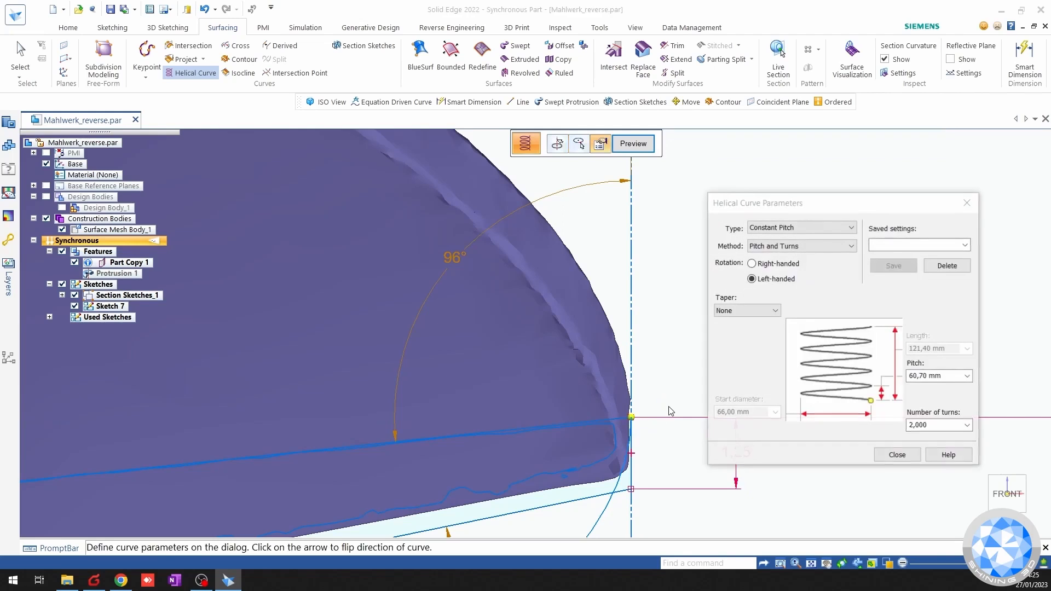
scroll(651, 374, "down", 6)
scroll(652, 374, "down", 3)
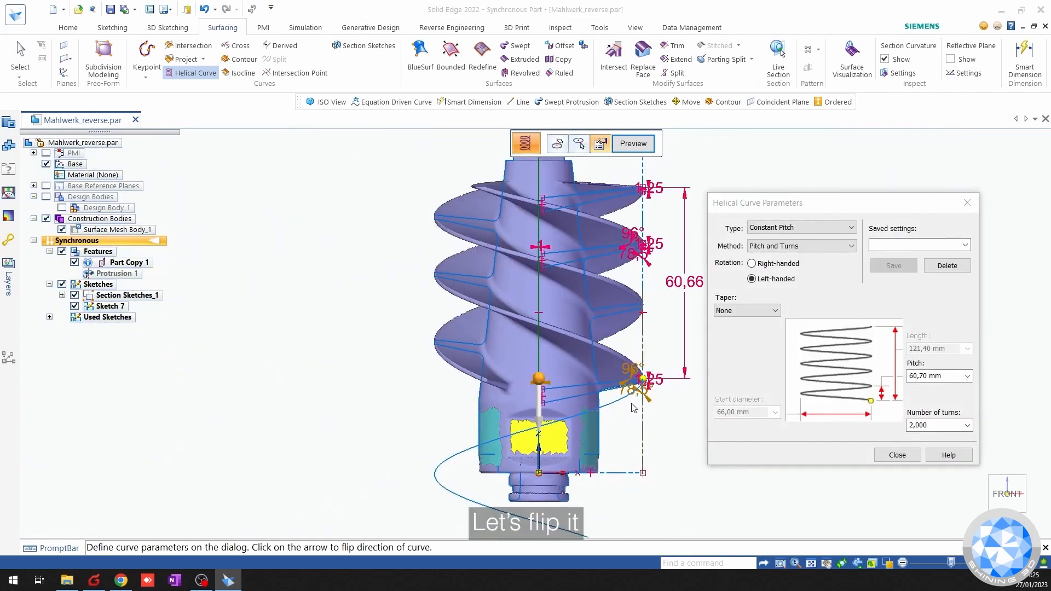
Flip the helical curve's direction towards the tip of the screw and set its pitch to 60,66 mm.
scroll(494, 444, "down", 3)
left_click(471, 438)
left_click(942, 375)
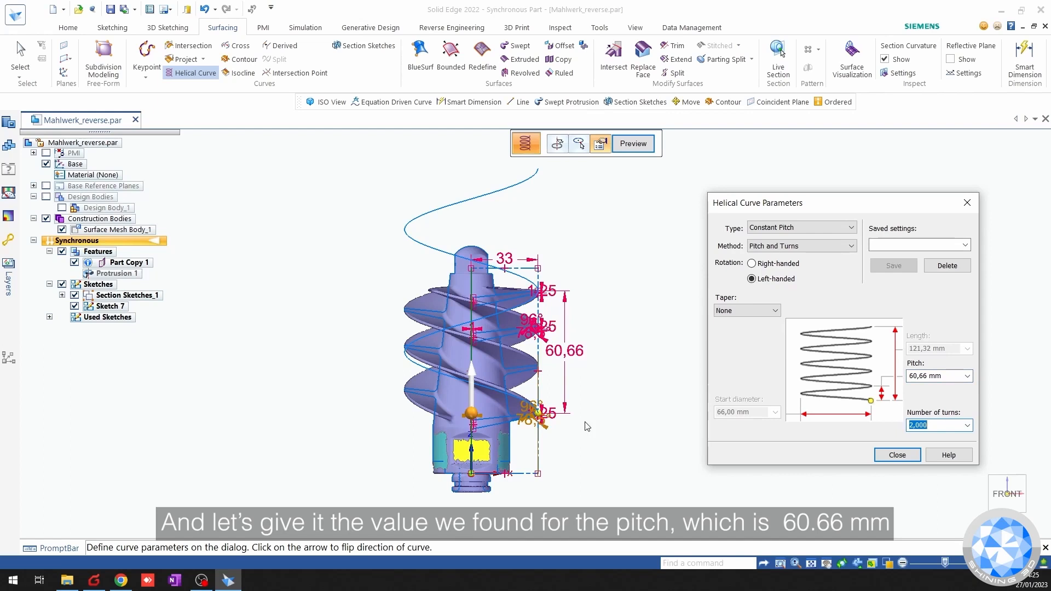
Compare the constant-pitch helix preview with the scanned flight edge at its start, at its end and along its path.
scroll(535, 415, "up", 5)
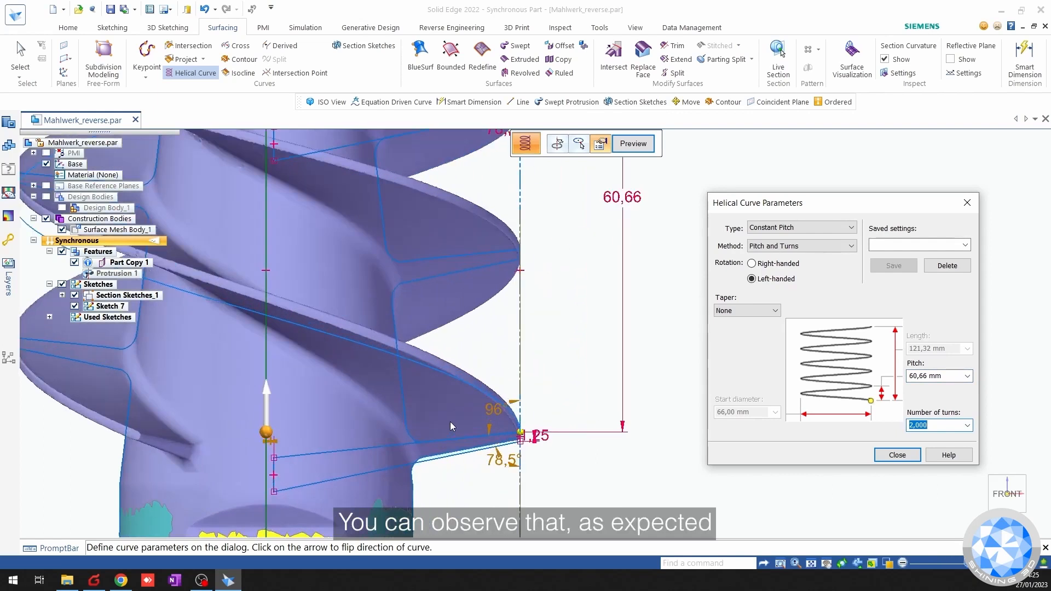
scroll(529, 436, "down", 5)
scroll(535, 258, "up", 5)
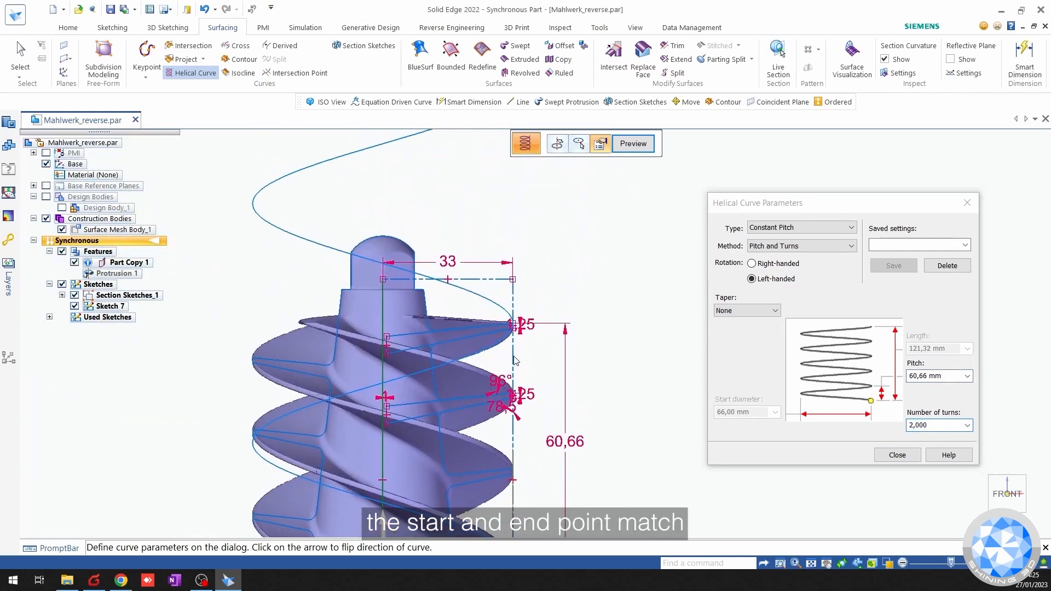
scroll(535, 258, "up", 3)
scroll(443, 363, "down", 3)
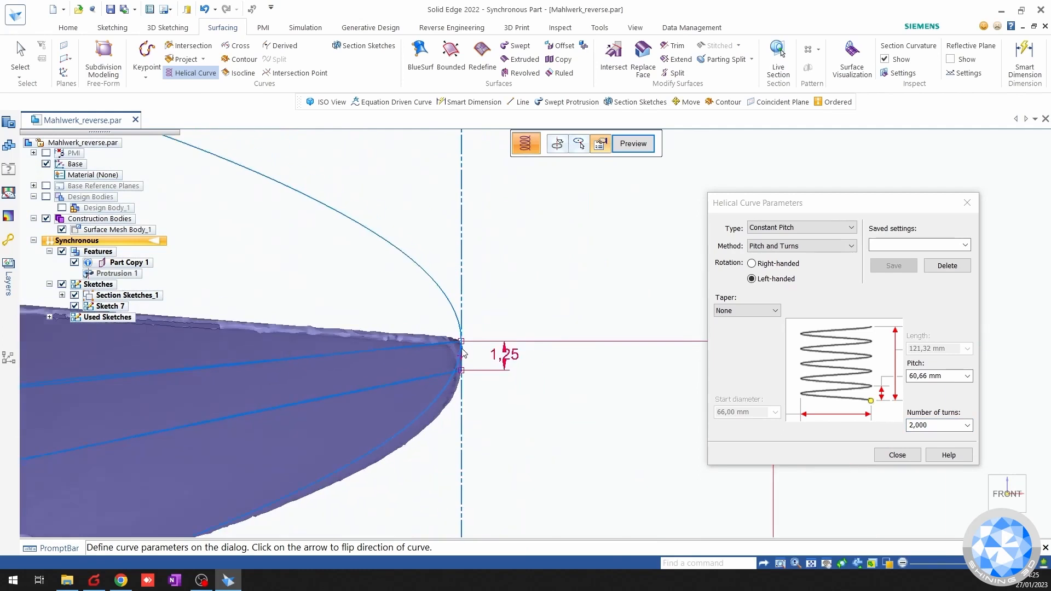
scroll(443, 363, "down", 4)
scroll(366, 367, "up", 2)
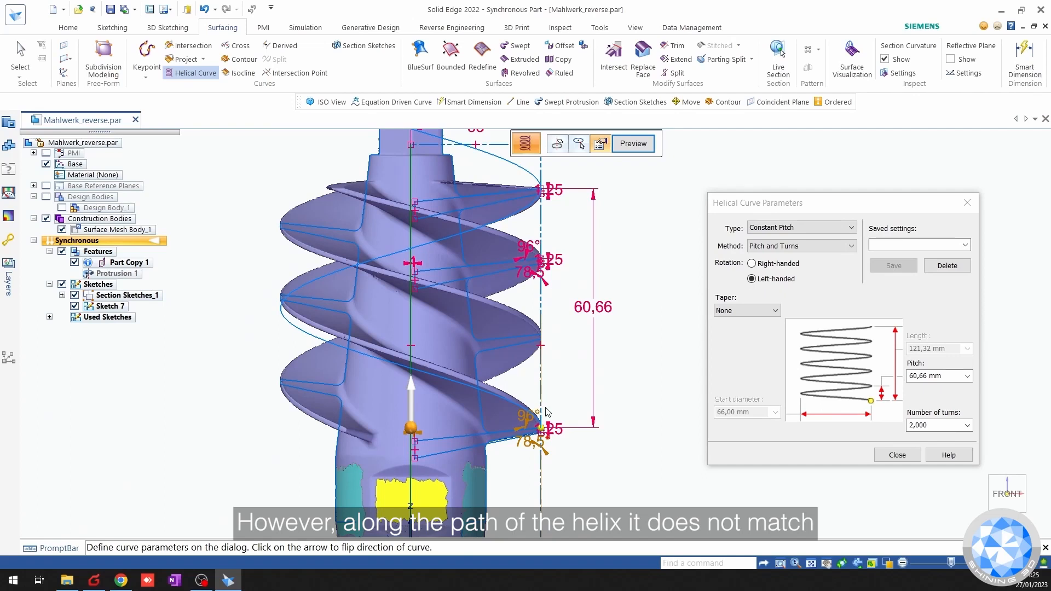
scroll(307, 324, "down", 3)
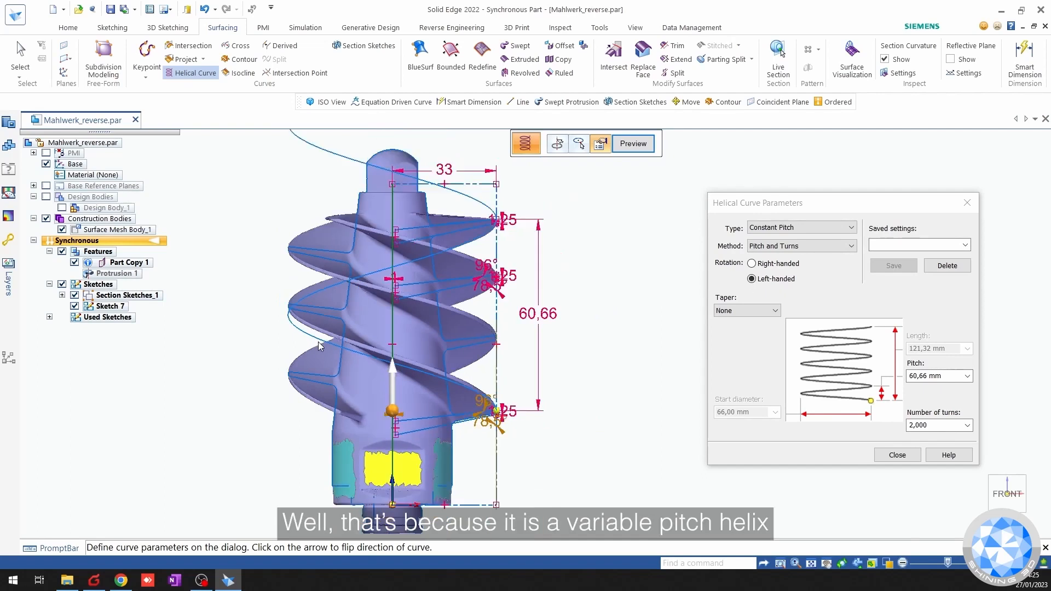
middle_click_drag(253, 377, 362, 377, "shift")
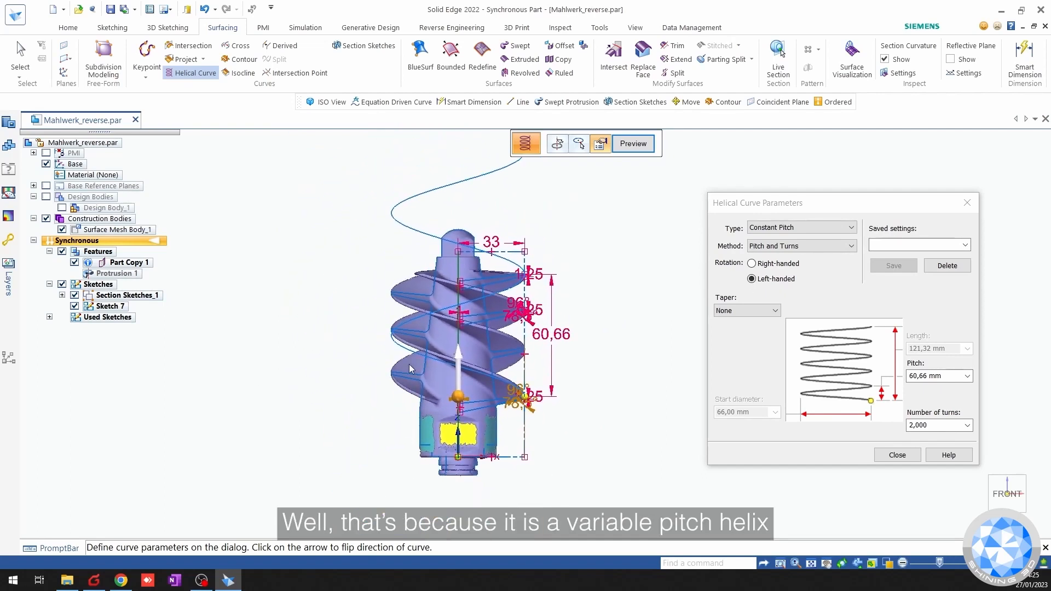
Try a variable-pitch helix with a start pitch of 70 mm and an end pitch of 20 mm.
left_click(799, 227)
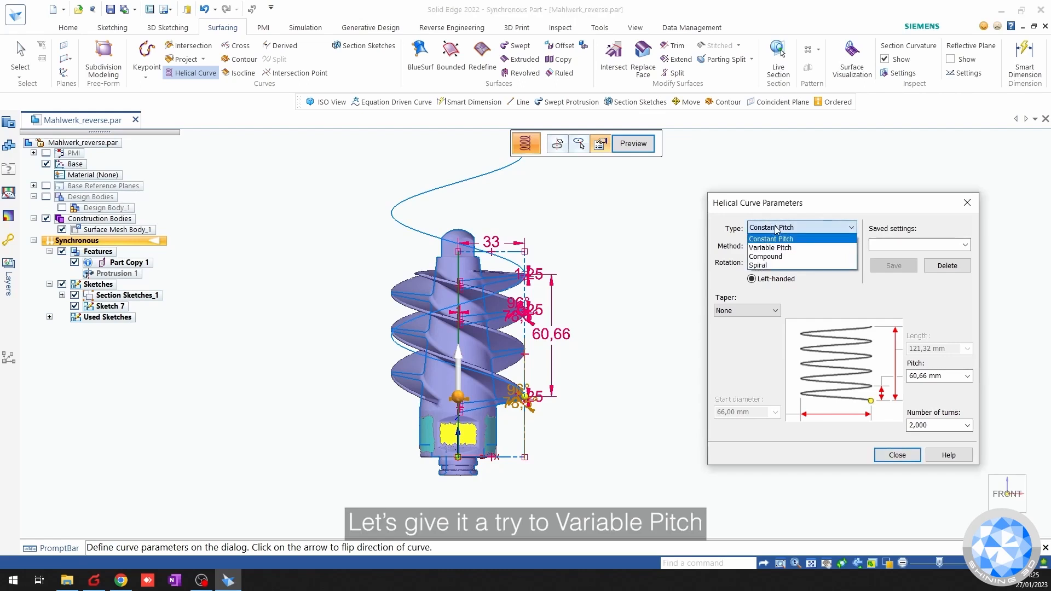
left_click(770, 246)
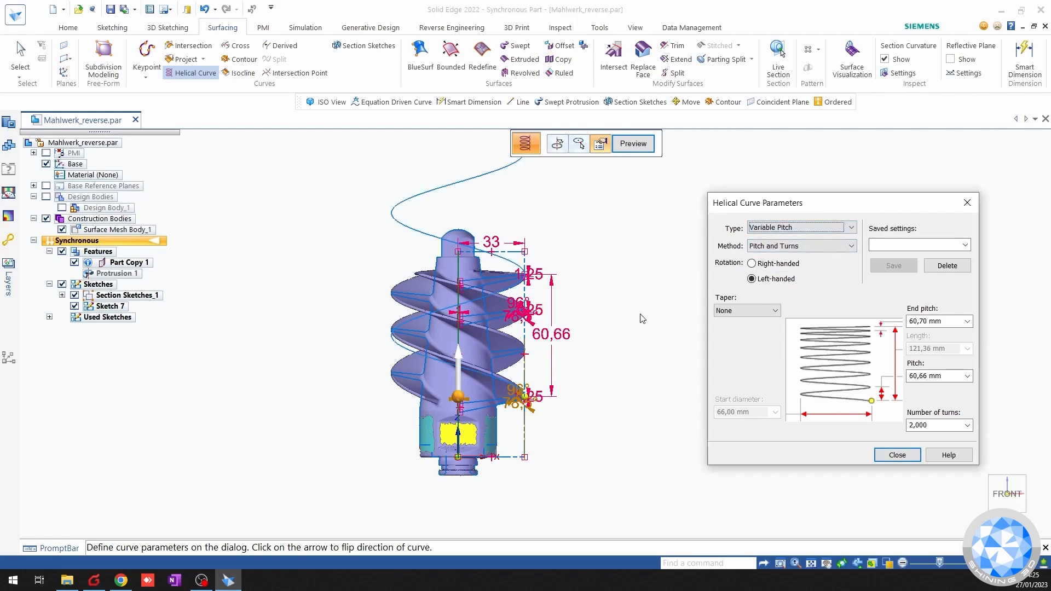
left_click(951, 380)
type("70")
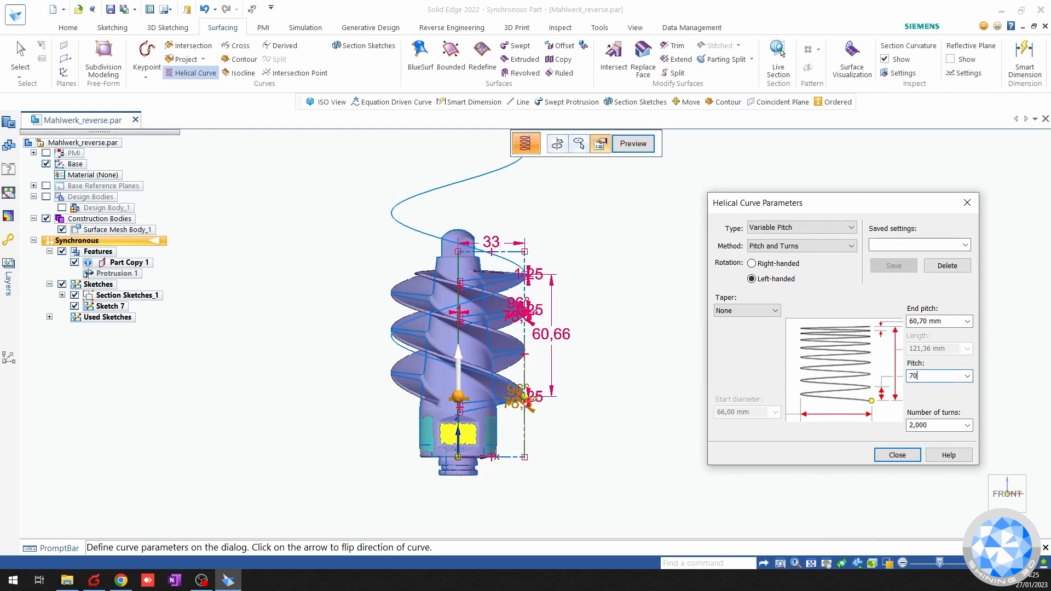
key("Tab")
left_click(944, 320)
key("Tab")
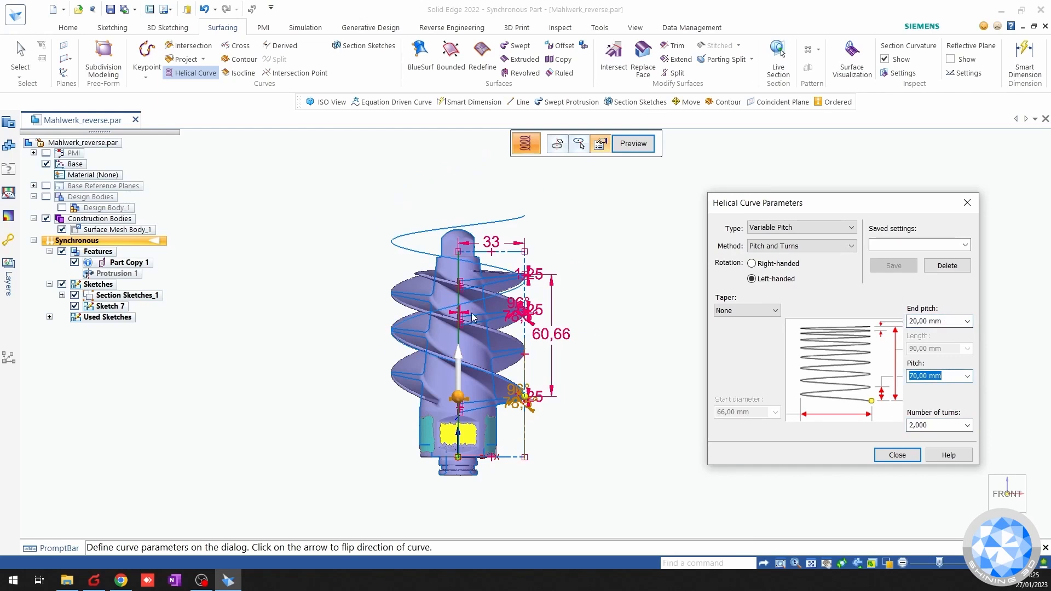
Try an end pitch of 30 mm for the variable-pitch helix and discard the helical curve.
scroll(471, 317, "up", 4)
scroll(482, 324, "down", 2)
middle_click_drag(468, 367, 395, 352, "shift")
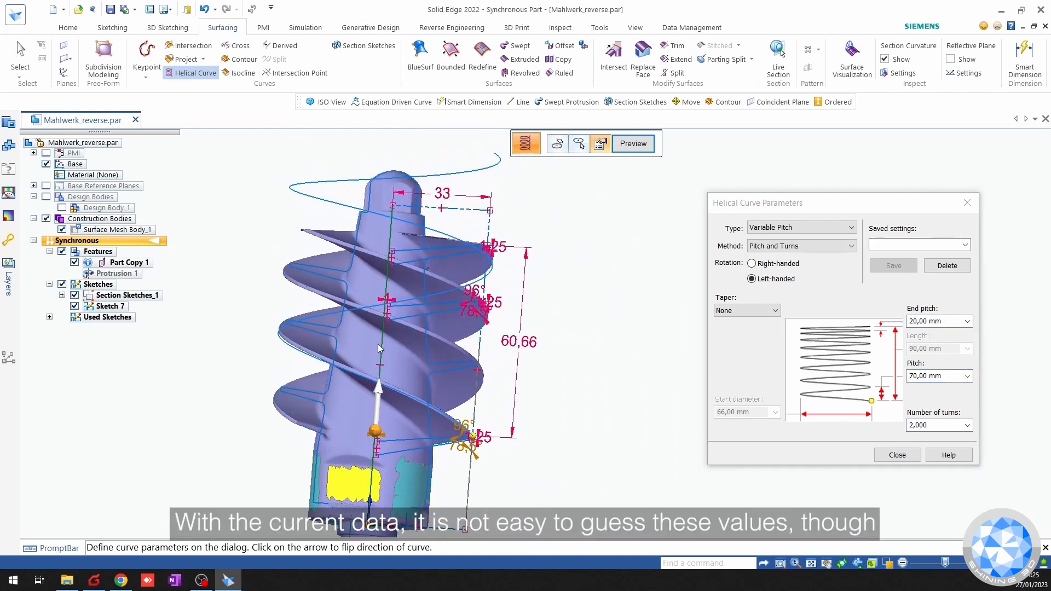
left_click(950, 323)
type("3")
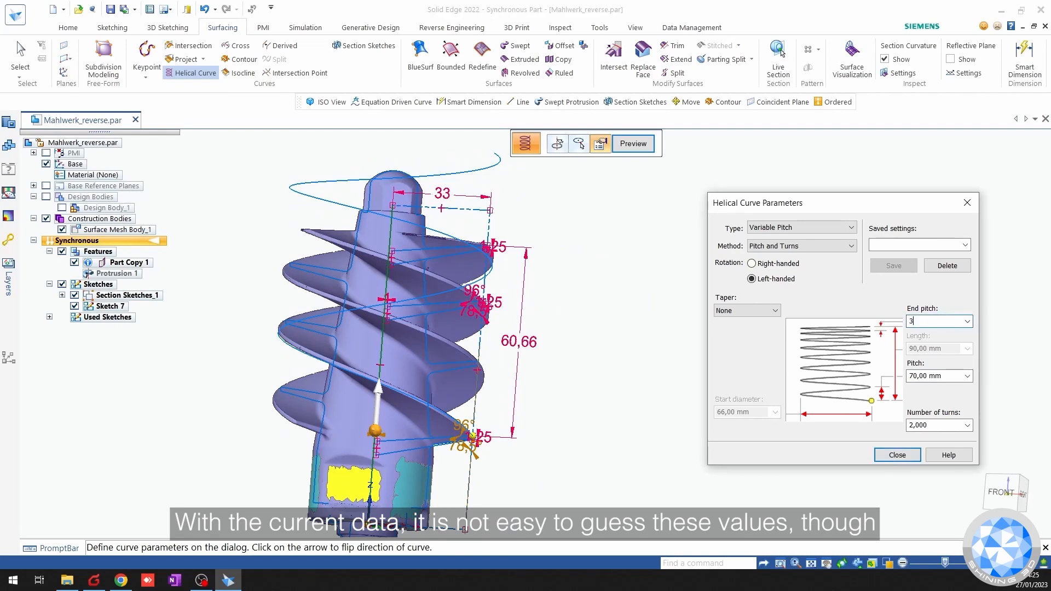
type("0")
key("Tab")
middle_click_drag(461, 331, 372, 368)
scroll(400, 378, "down", 4)
key("ctrl+i")
key("Escape")
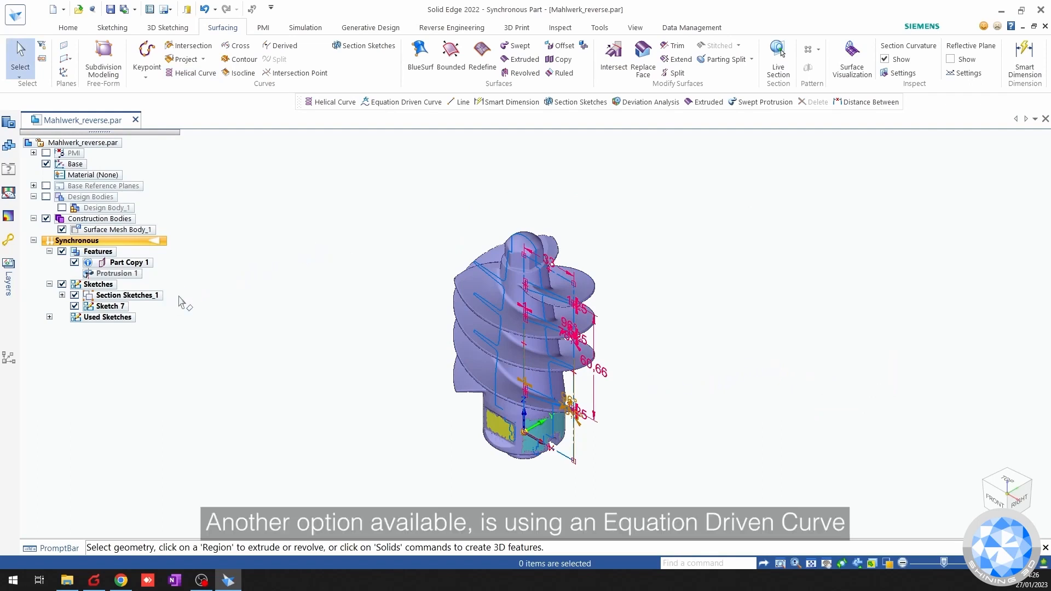
Try an equation-driven curve: X(t) 33*sin(-2*pi*2*t+pi/2), Y(t) 33*cos(-2*pi*2*t+pi/2), Z(t) 30+2*43*(1-t^1.75), with t from 0 to 1.
left_click(167, 28)
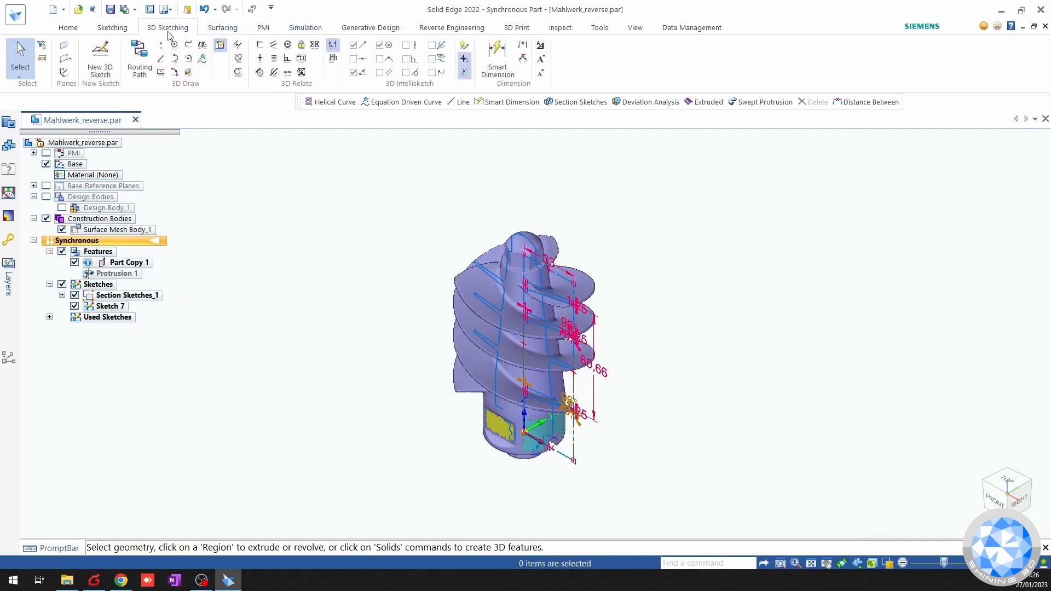
left_click(202, 59)
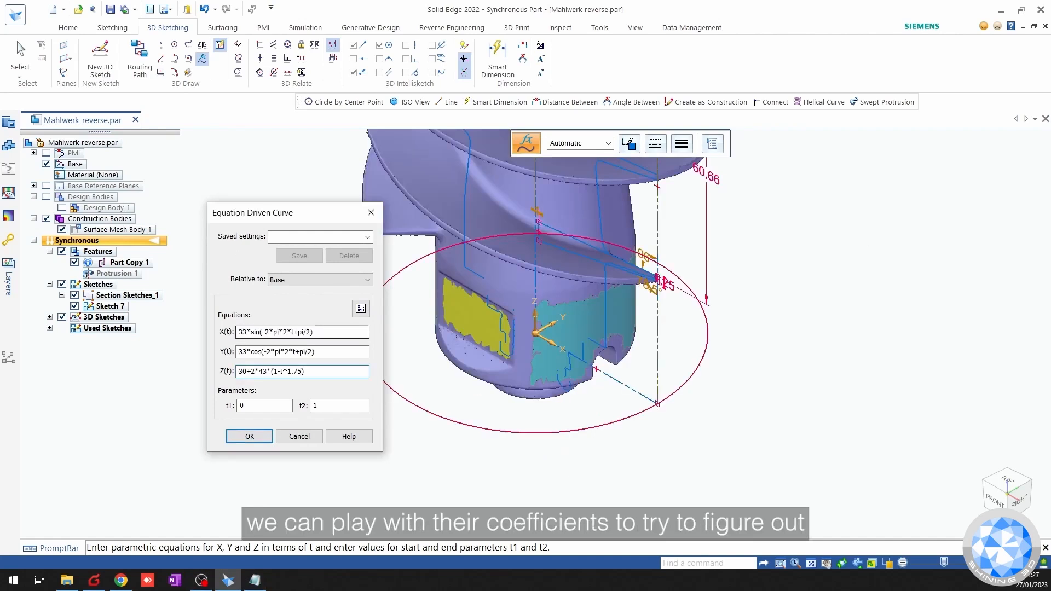
key("Tab")
left_click(508, 391)
middle_click_drag(507, 392, 514, 322, "shift")
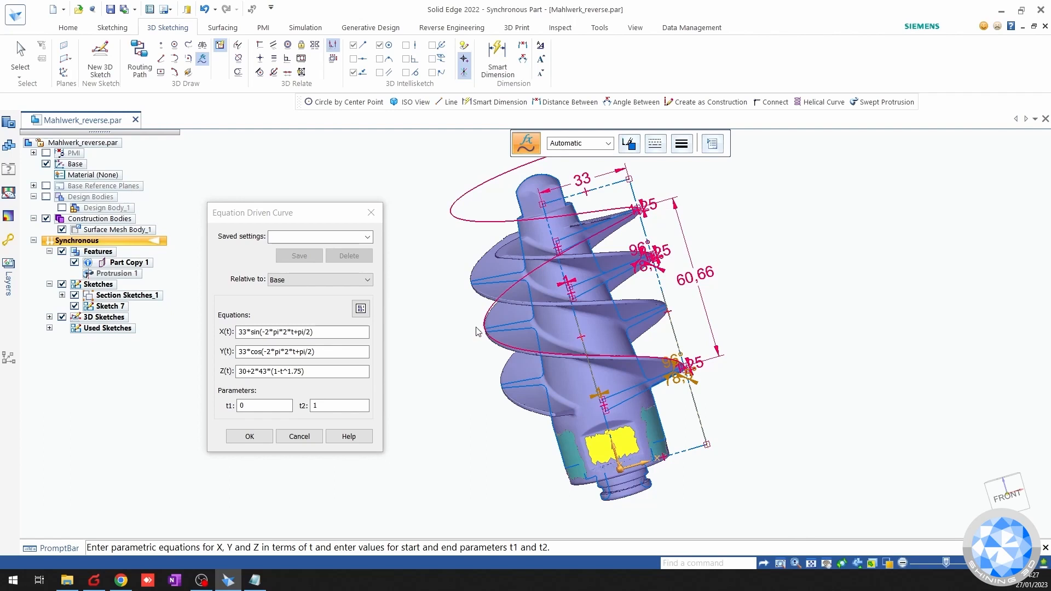
Try Z(t) 30+2*43*(1-t^1.732) to fit the curve to the scanned flight edge, and discard the equation-driven curve.
middle_click_drag(569, 300, 614, 304)
scroll(615, 309, "up", 5)
left_click(298, 371)
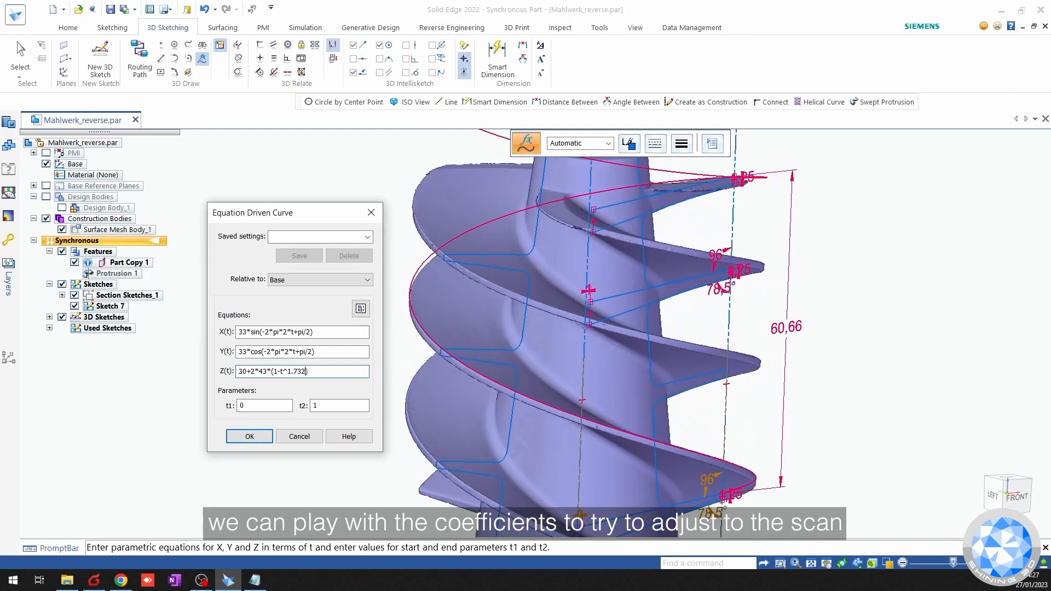
key("Tab")
scroll(410, 441, "down", 3)
mouse_move(531, 349)
middle_mouse_down()
mouse_move(666, 288)
mouse_move(421, 326)
mouse_move(556, 314)
mouse_move(524, 335)
middle_mouse_up()
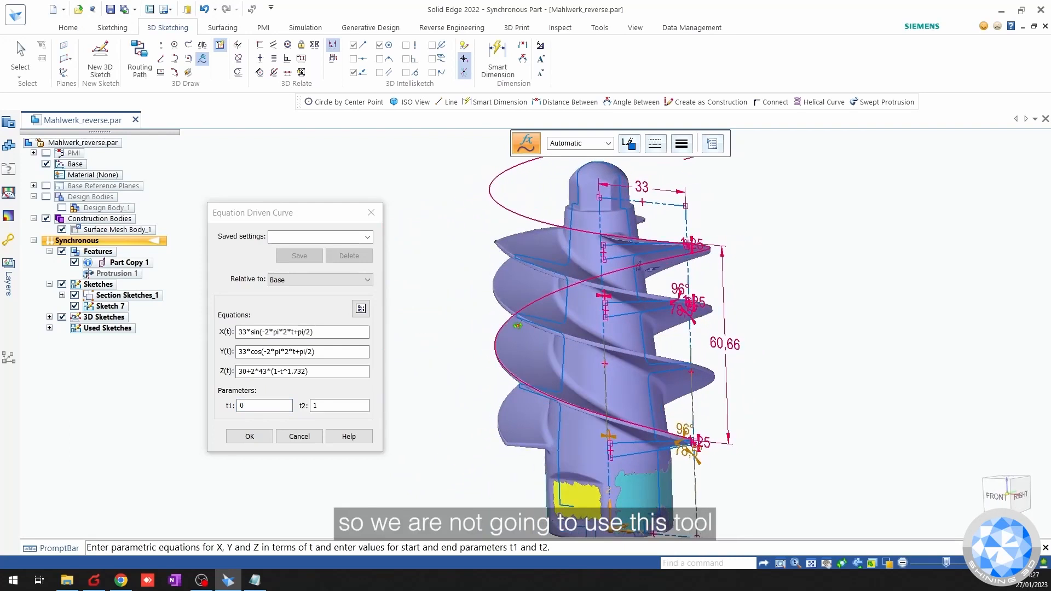
key("Escape")
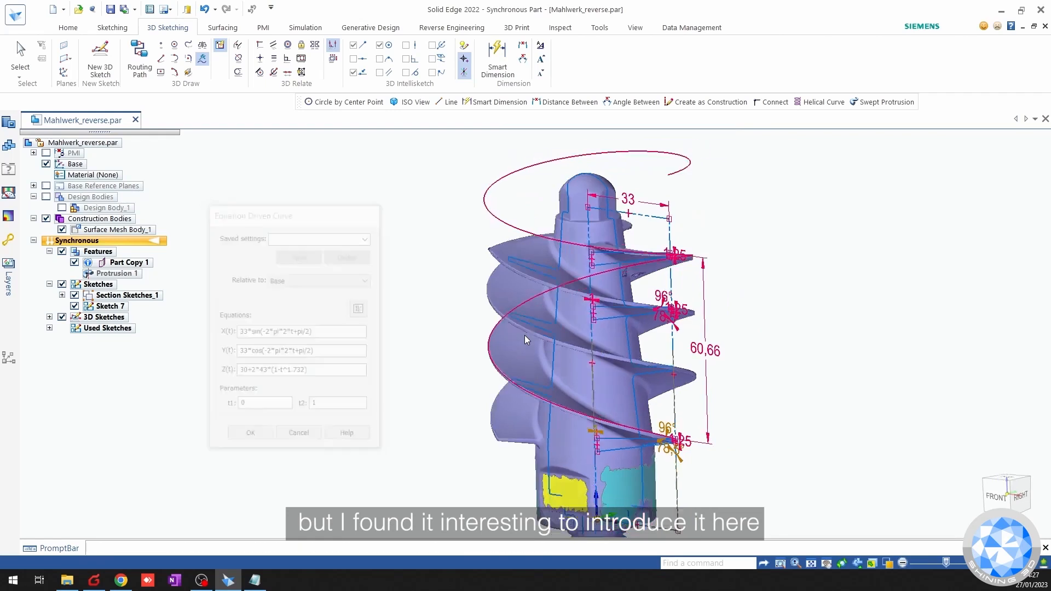
key("ctrl+i")
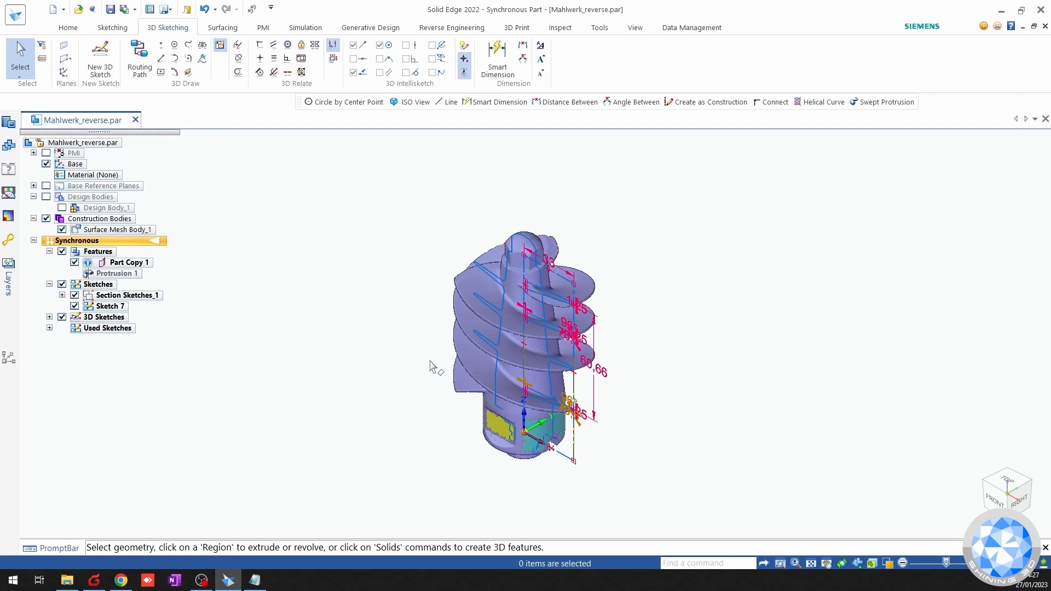
Draw a circle about 48,6 mm in diameter, centred on the origin and locked to the base plane beneath the screw.
left_click(1005, 484)
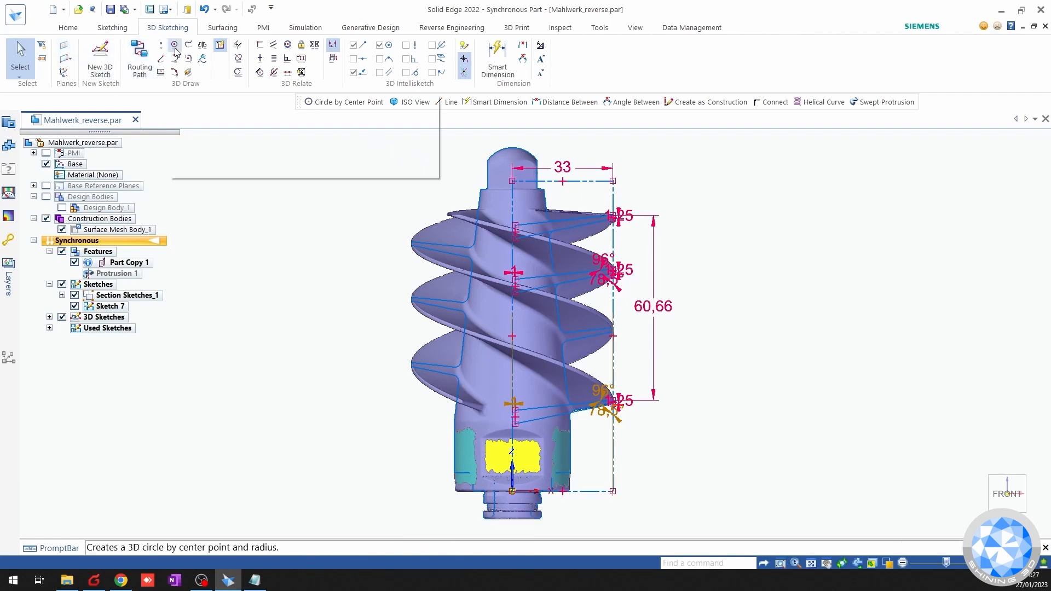
left_click(109, 27)
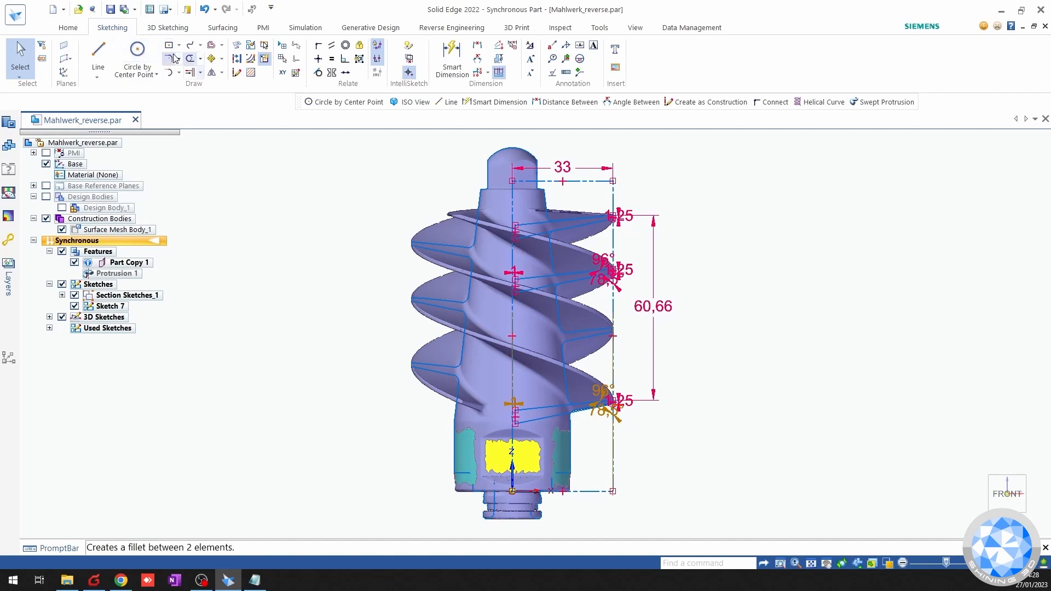
left_click(134, 51)
middle_click_drag(331, 327, 329, 276, "shift")
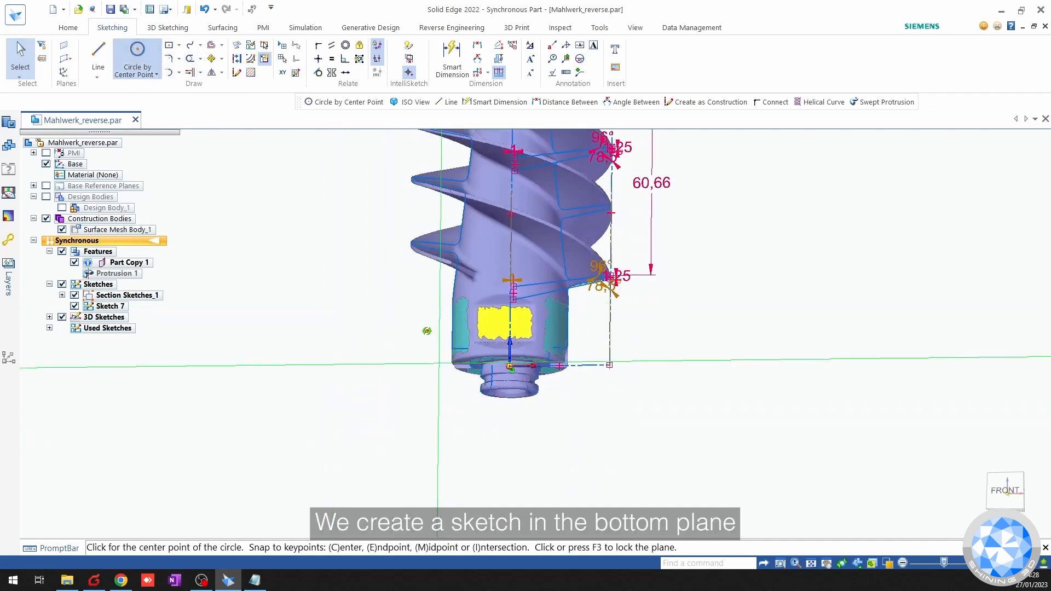
middle_click_drag(368, 368, 383, 323)
scroll(516, 336, "up", 5)
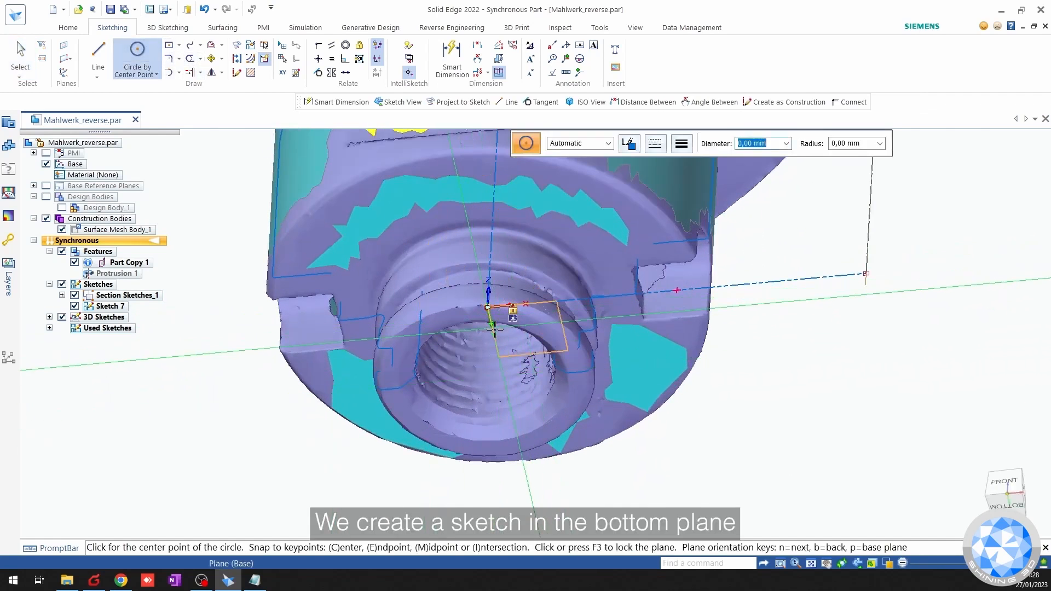
key("F3")
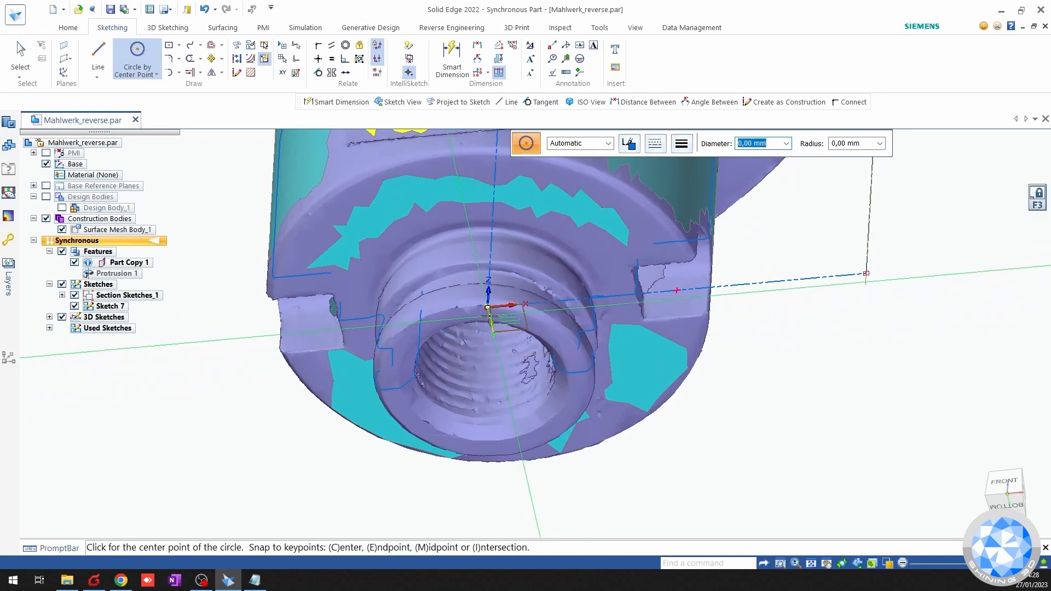
left_click(488, 307)
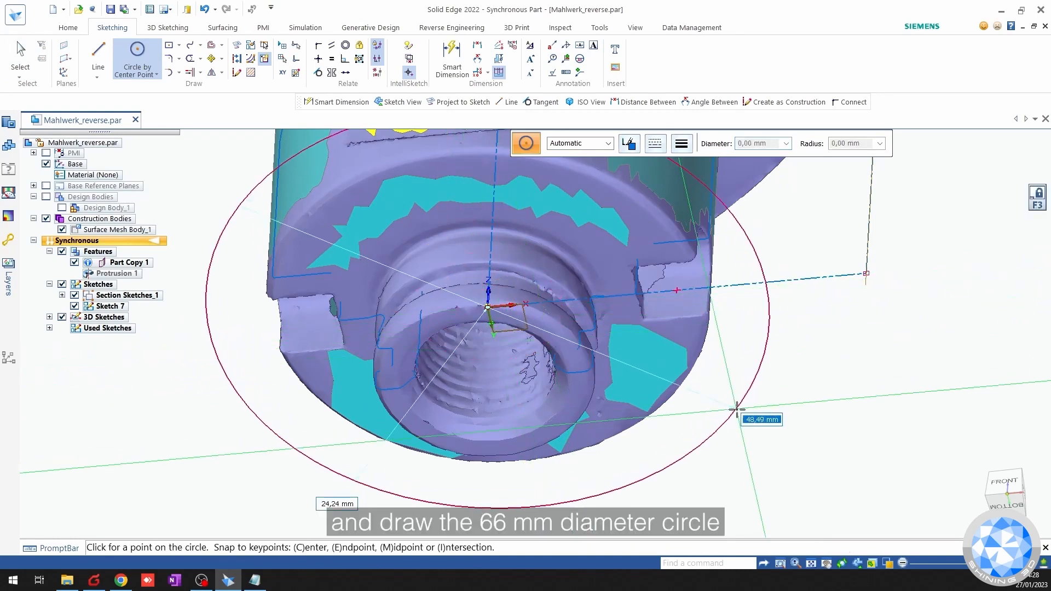
left_click(750, 395)
key("Escape")
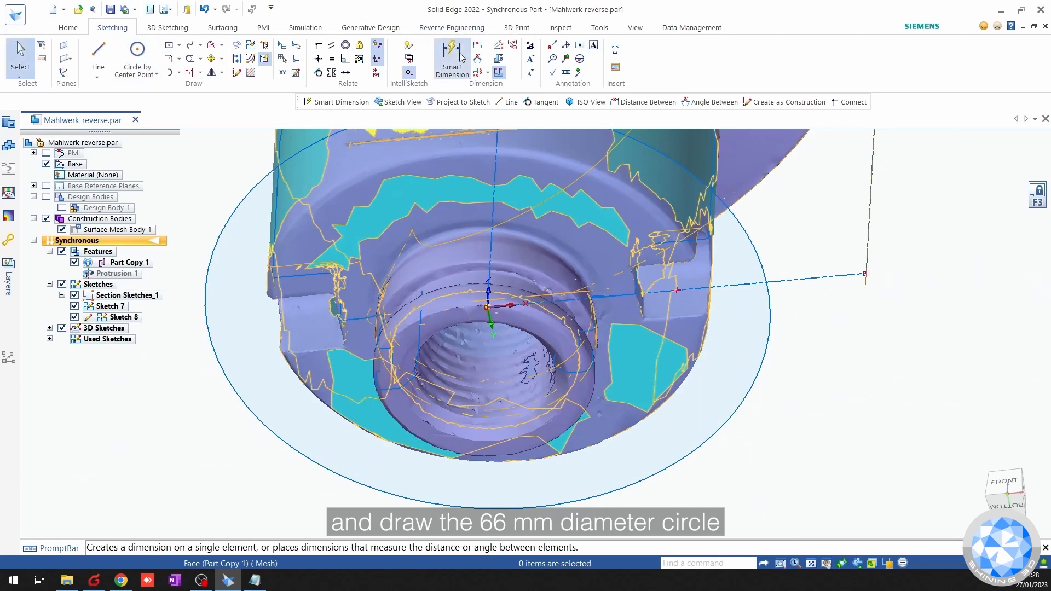
Dimension the base circle's diameter and set it to 66 mm.
left_click(461, 57)
left_click(770, 316)
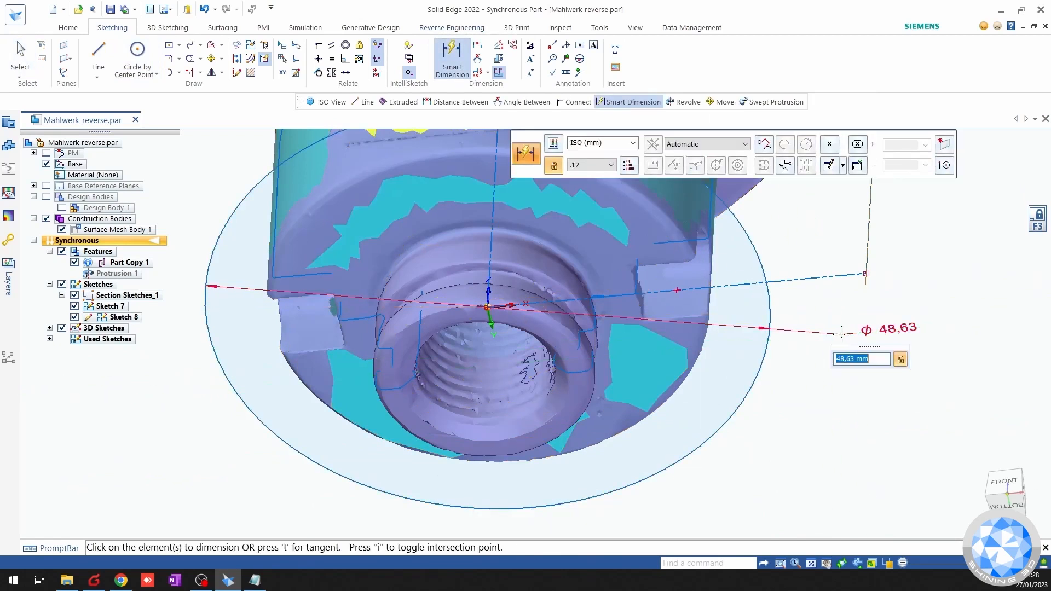
scroll(842, 333, "down", 3)
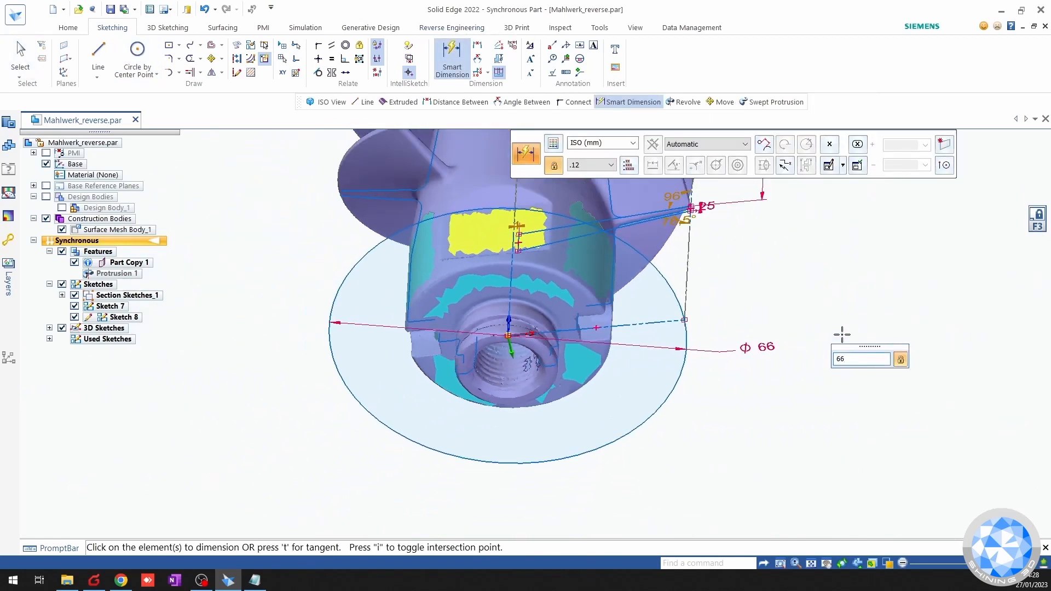
key("Return")
scroll(816, 253, "down", 5)
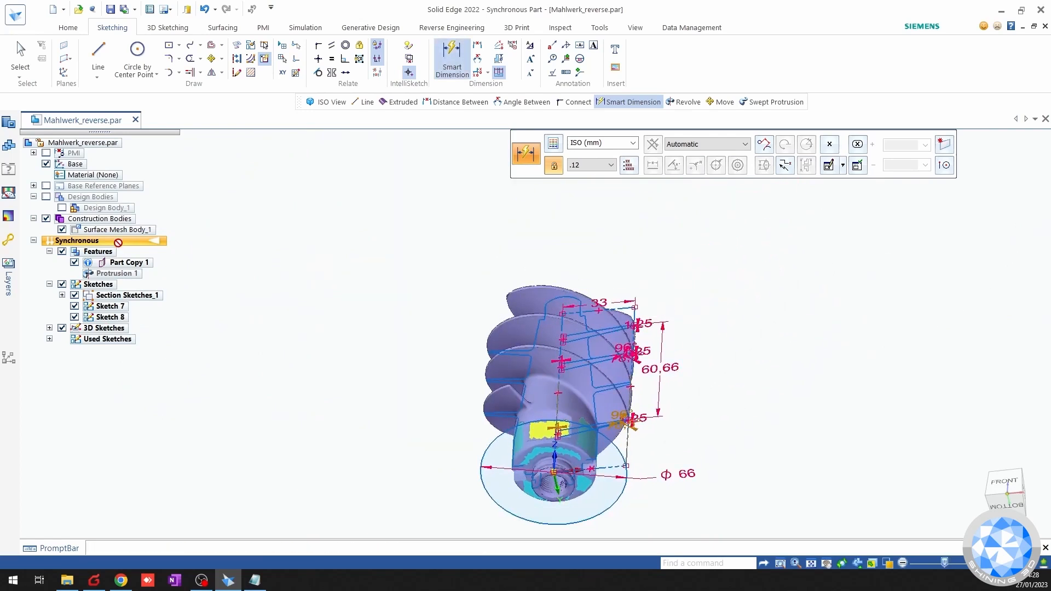
key("Escape")
Hide the section sketches and extrude the 66 mm circle upward as a cylindrical surface reaching beyond the top of the screw.
left_click(75, 296)
middle_click_drag(419, 234, 368, 318)
left_click(222, 28)
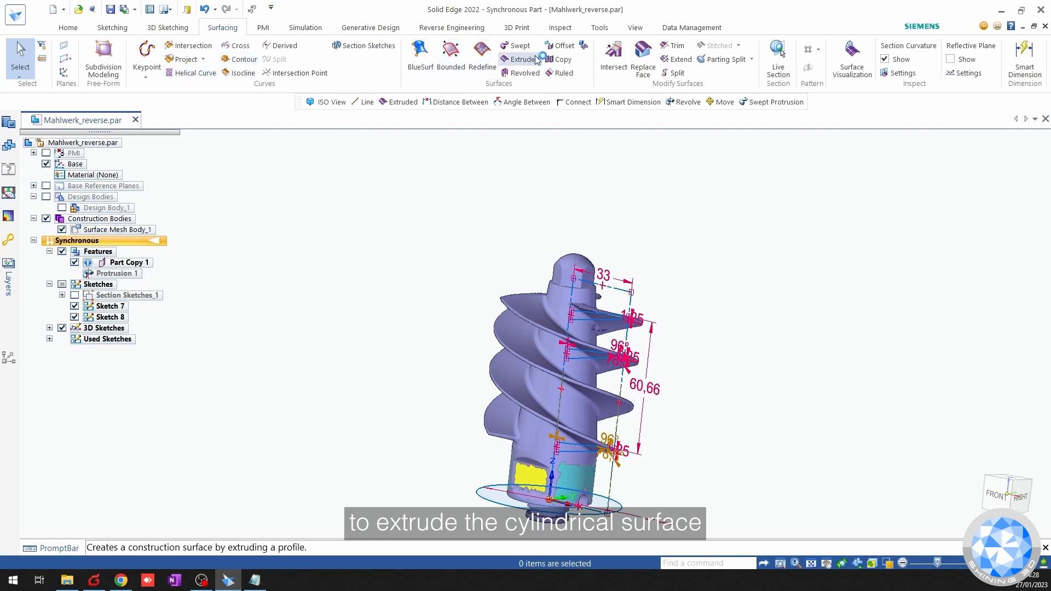
left_click(523, 61)
middle_click_drag(397, 136, 389, 277)
left_click(437, 336)
right_click(401, 315)
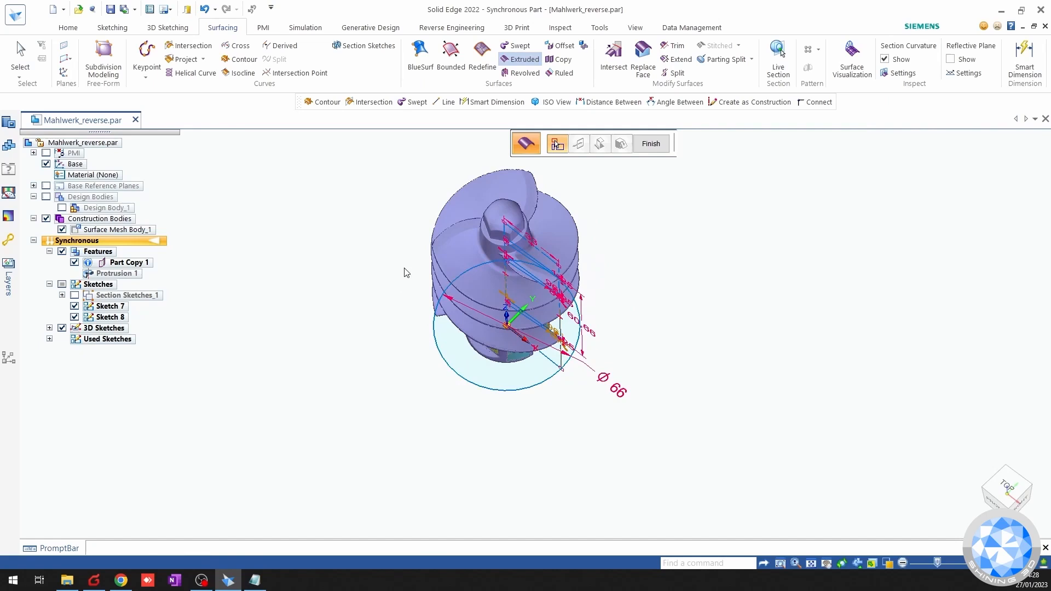
left_click(420, 160)
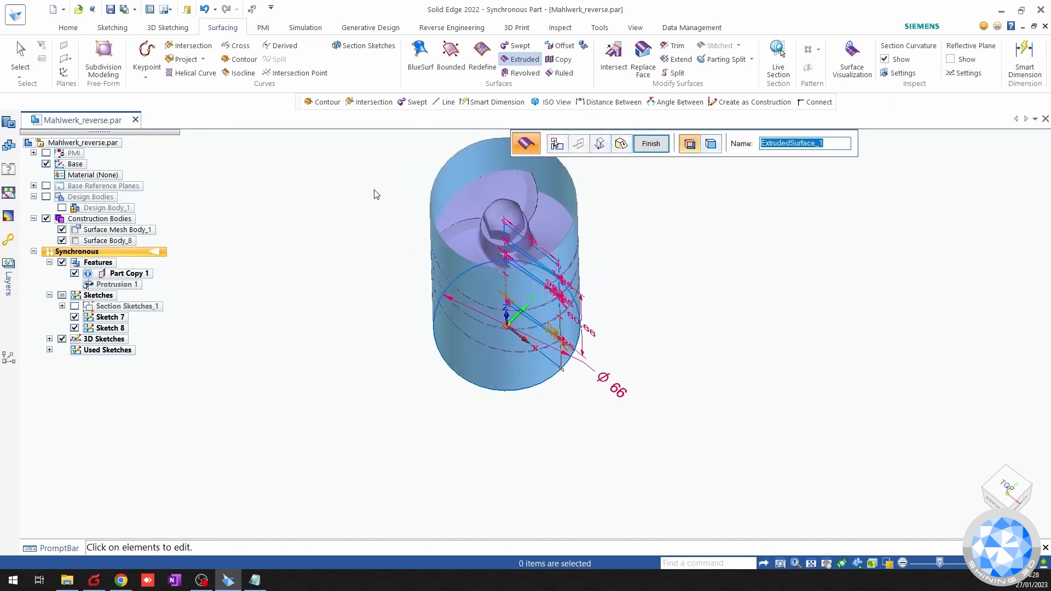
right_click(359, 207)
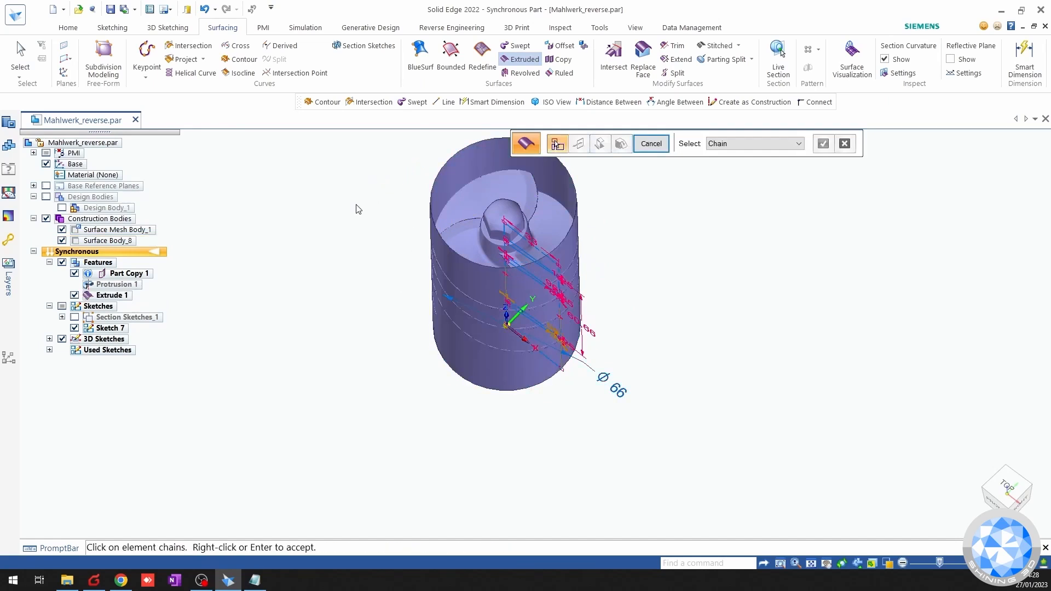
Start a contour curve on the 66 mm cylindrical surface with its first point at the outer upper corner of the lowest flight cross-section.
key("Escape")
key("ctrl+f")
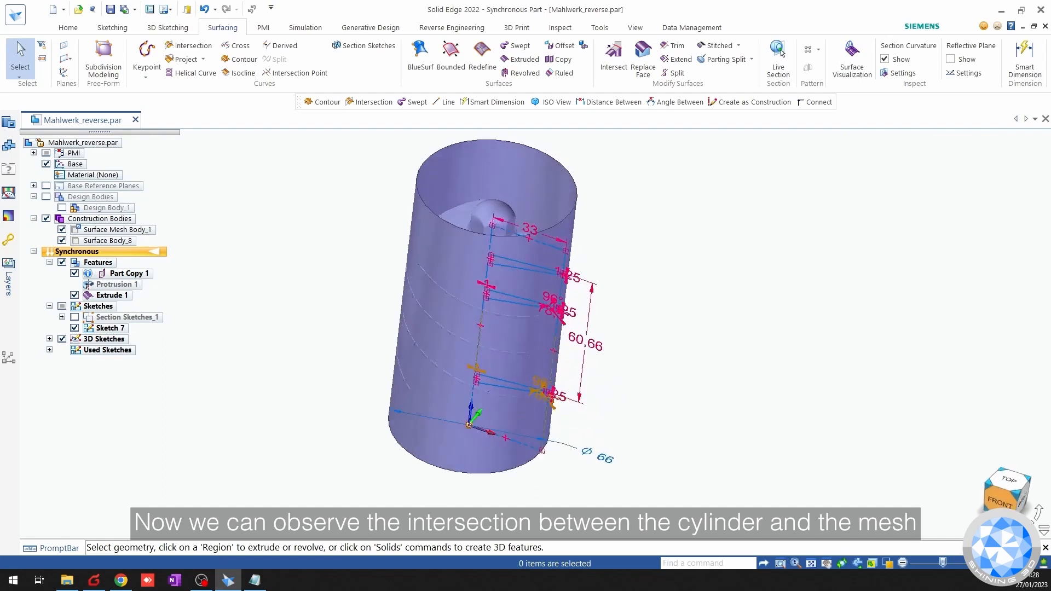
scroll(525, 377, "up", 3)
middle_click_drag(514, 374, 469, 468)
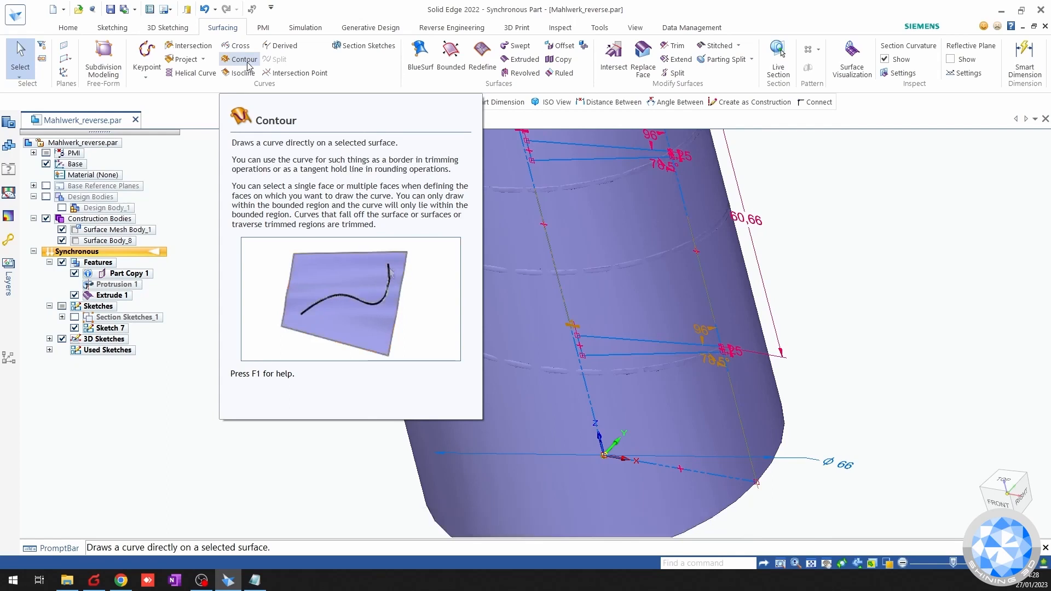
left_click(246, 61)
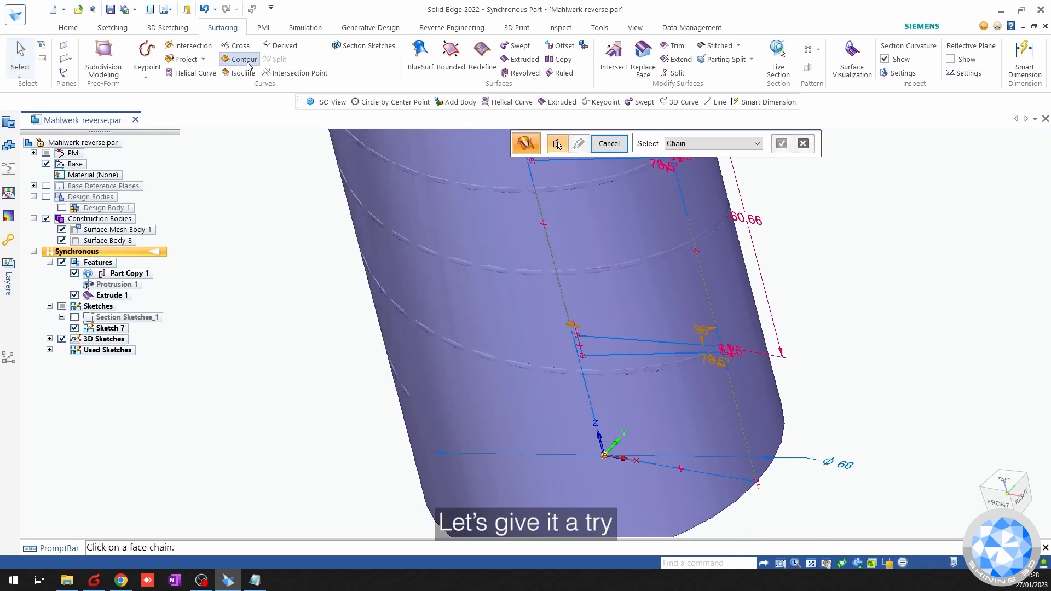
left_click(744, 317)
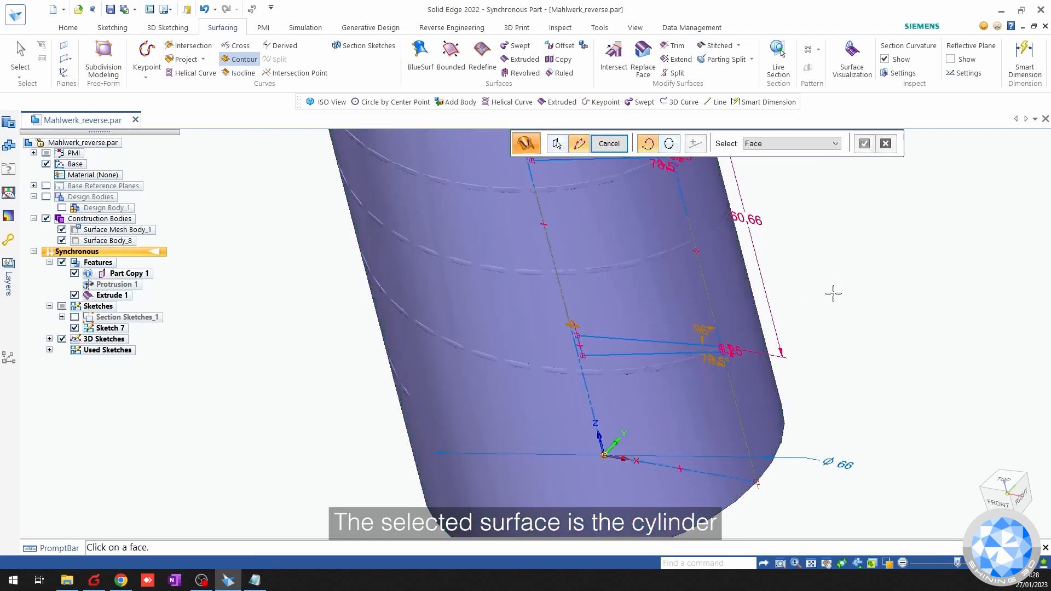
left_click(803, 145)
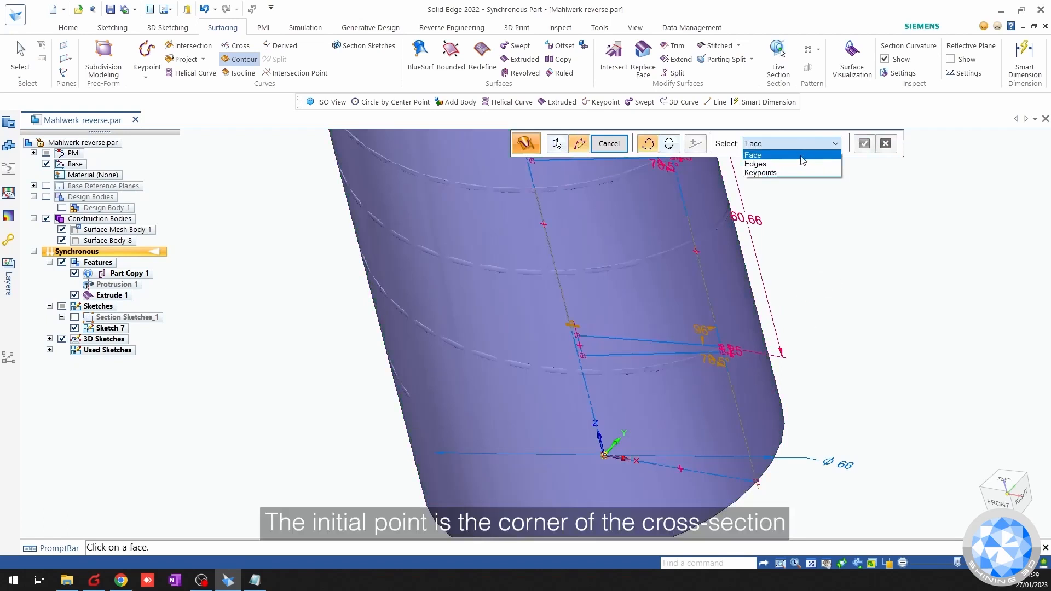
left_click(766, 172)
scroll(722, 348, "up", 8)
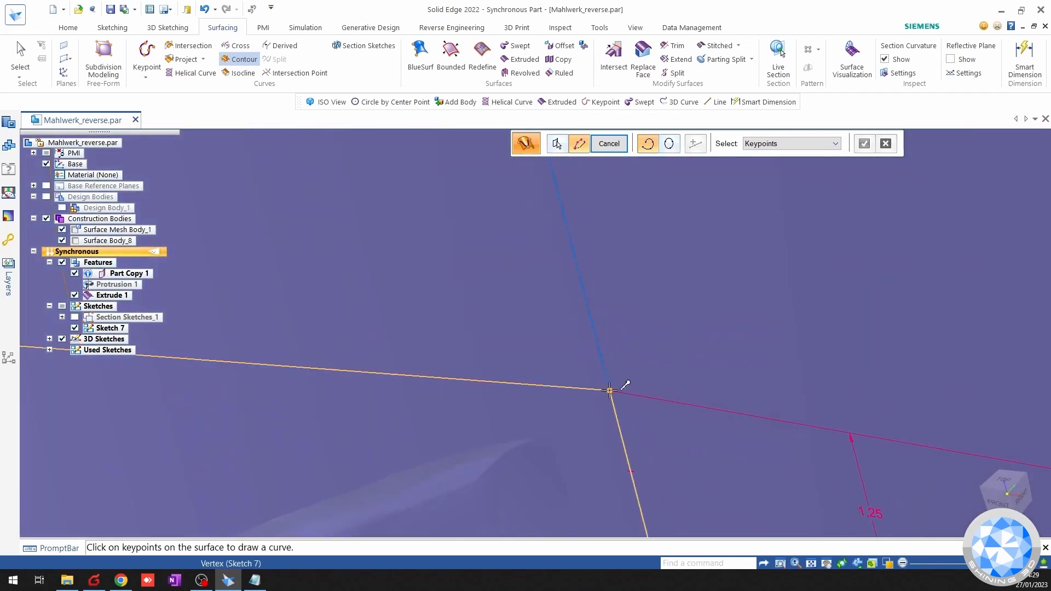
left_click(609, 390)
scroll(609, 390, "down", 8)
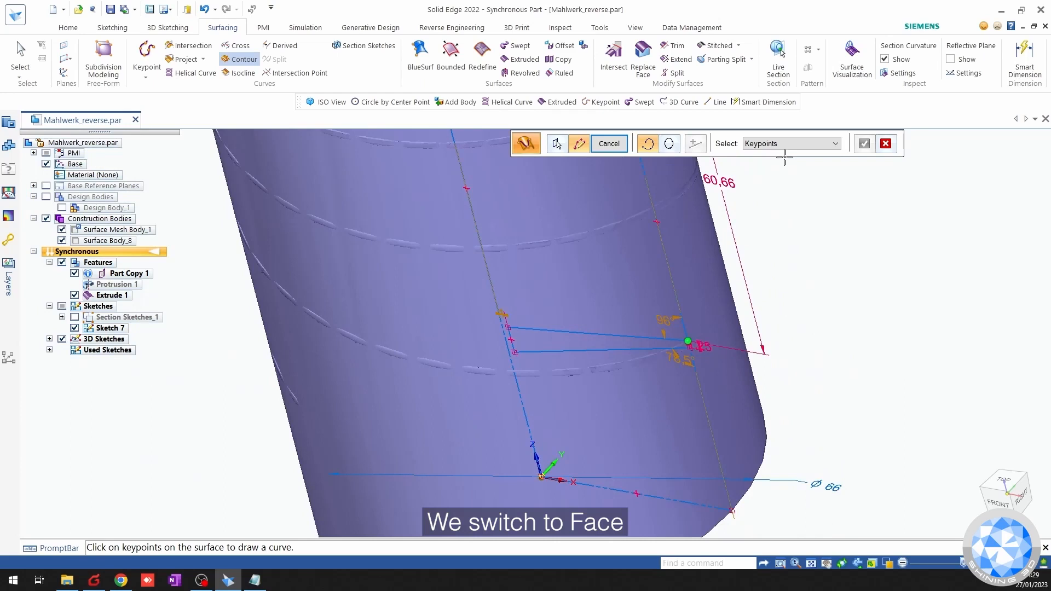
Switch to free points on the face and place two along the flight's upper intersection edge on the cylinder's right side.
left_click(782, 144)
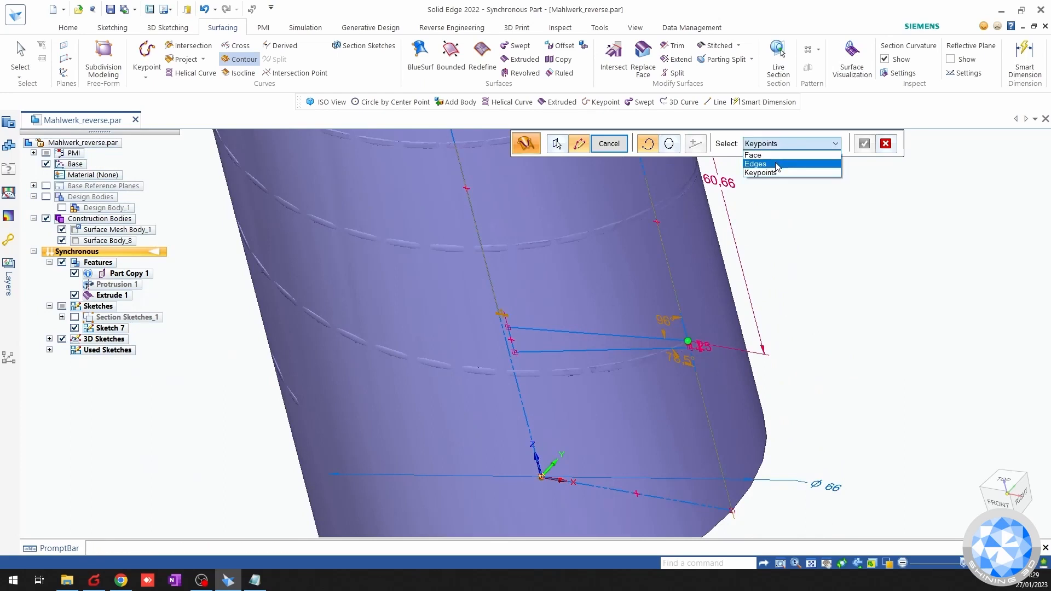
left_click(778, 156)
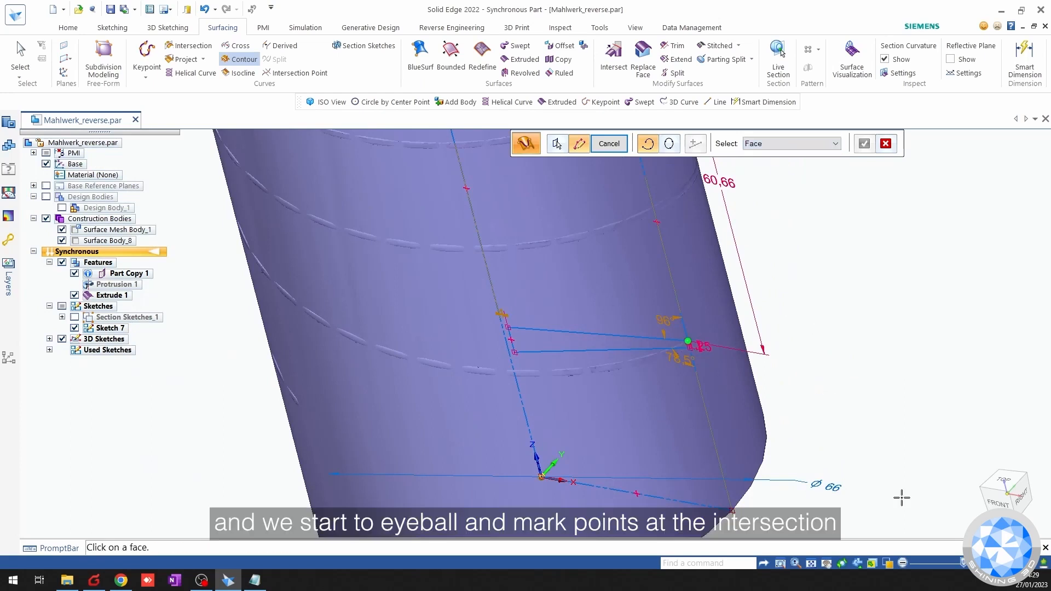
left_click(1018, 496)
scroll(581, 446, "up", 2)
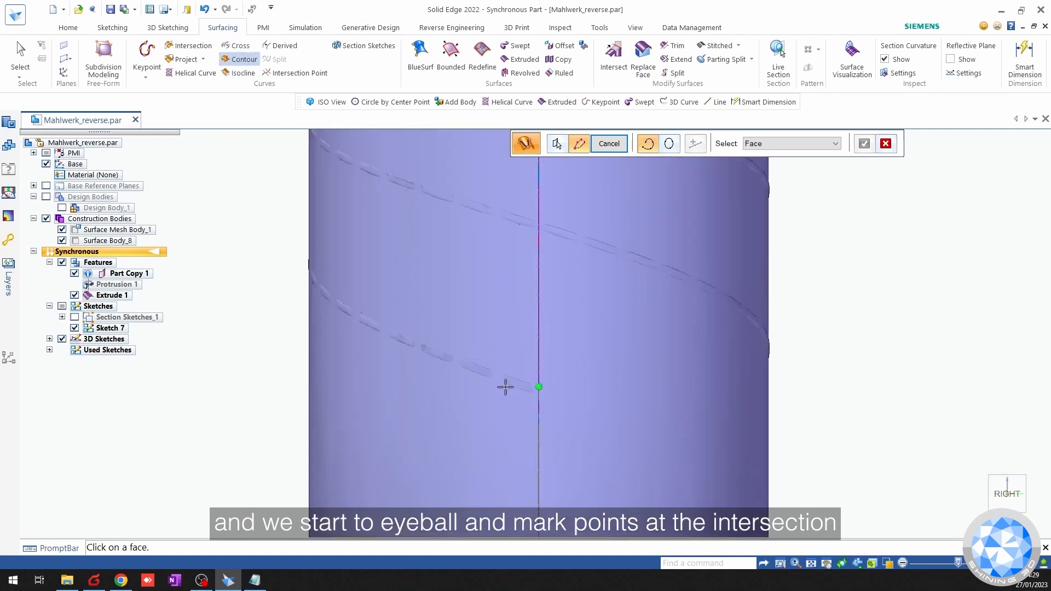
scroll(505, 383, "up", 2)
scroll(447, 328, "up", 2)
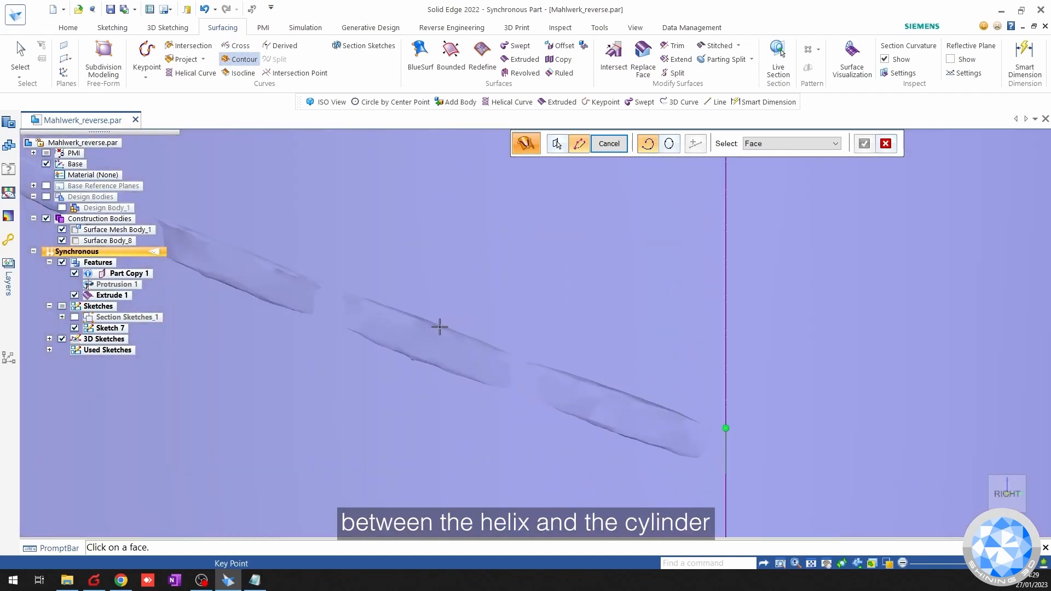
left_click(438, 326)
scroll(449, 377, "down", 4)
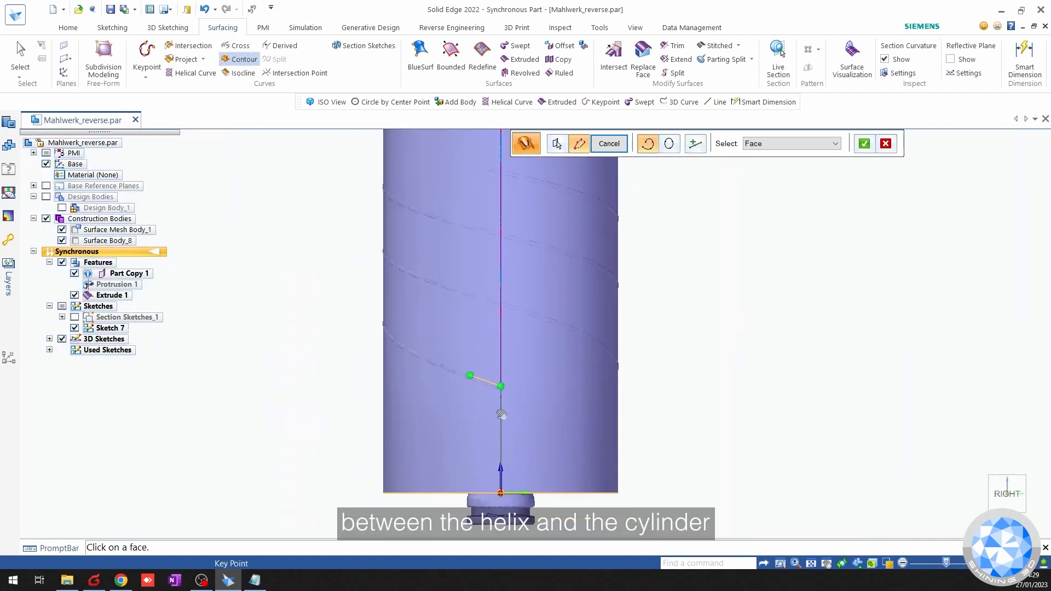
scroll(554, 391, "up", 3)
scroll(569, 328, "up", 4)
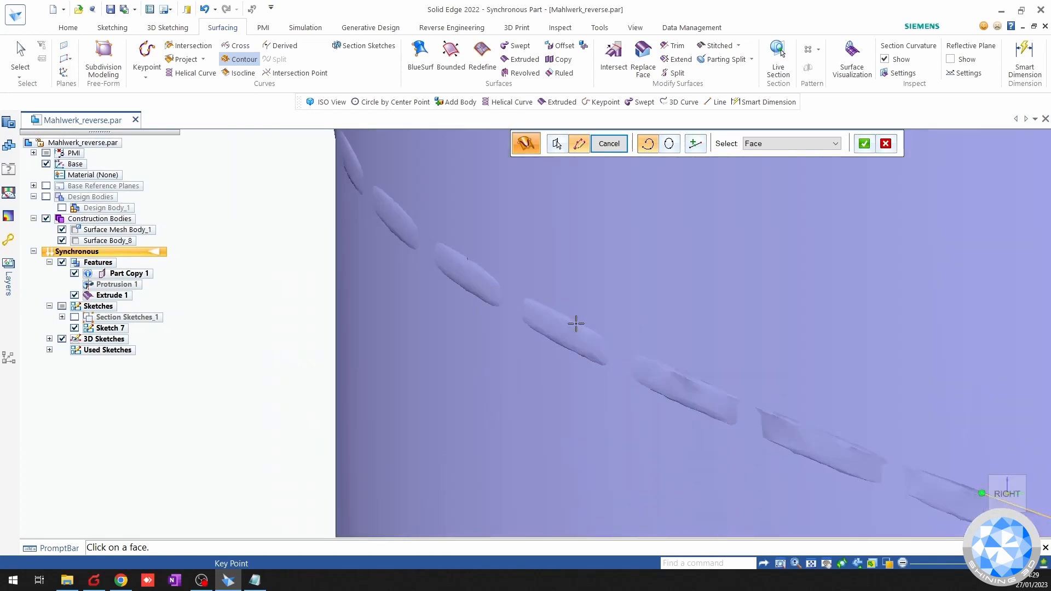
left_click(564, 317)
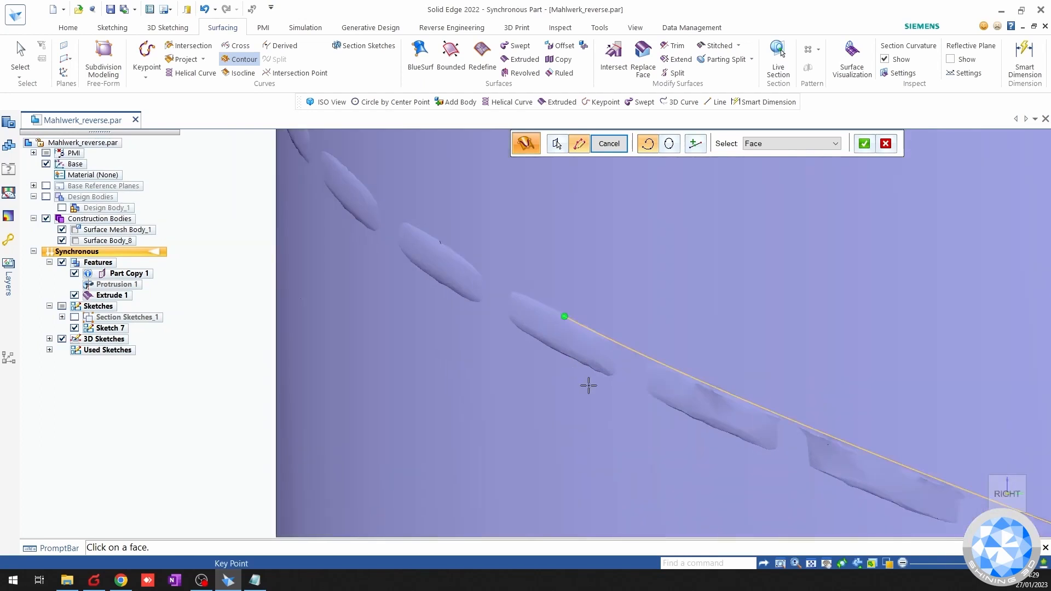
Continue the contour curve with two widely spaced points on the flight's upper edge across the cylinder's front side.
key("ctrl+f")
scroll(514, 387, "up", 5)
middle_click_drag(559, 331, 610, 380, "shift")
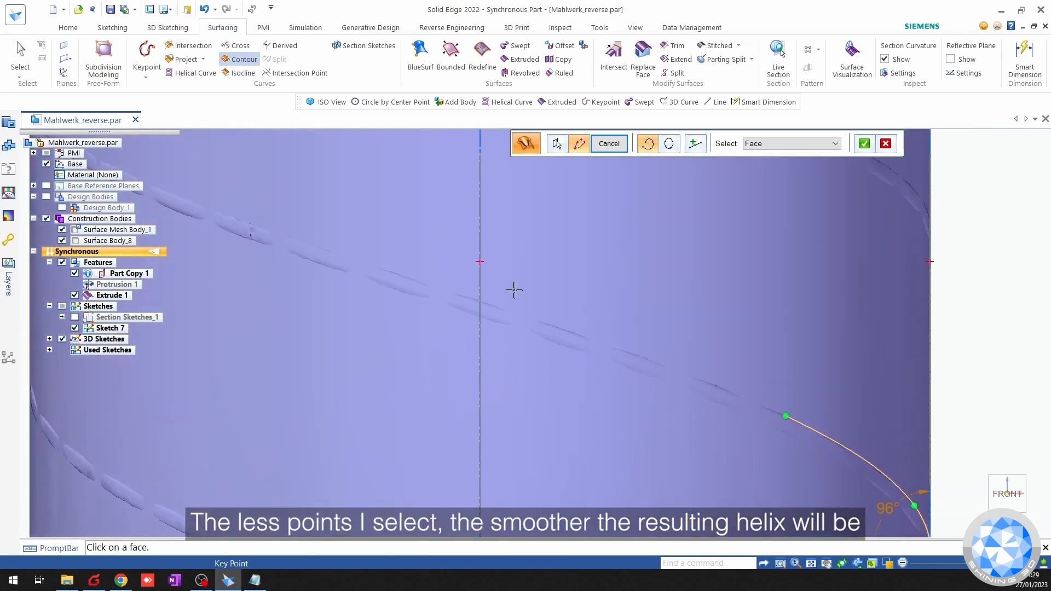
left_click(479, 301)
scroll(448, 330, "down", 4)
middle_click_drag(487, 363, 718, 445, "shift")
scroll(717, 446, "down", 3)
scroll(638, 398, "up", 10)
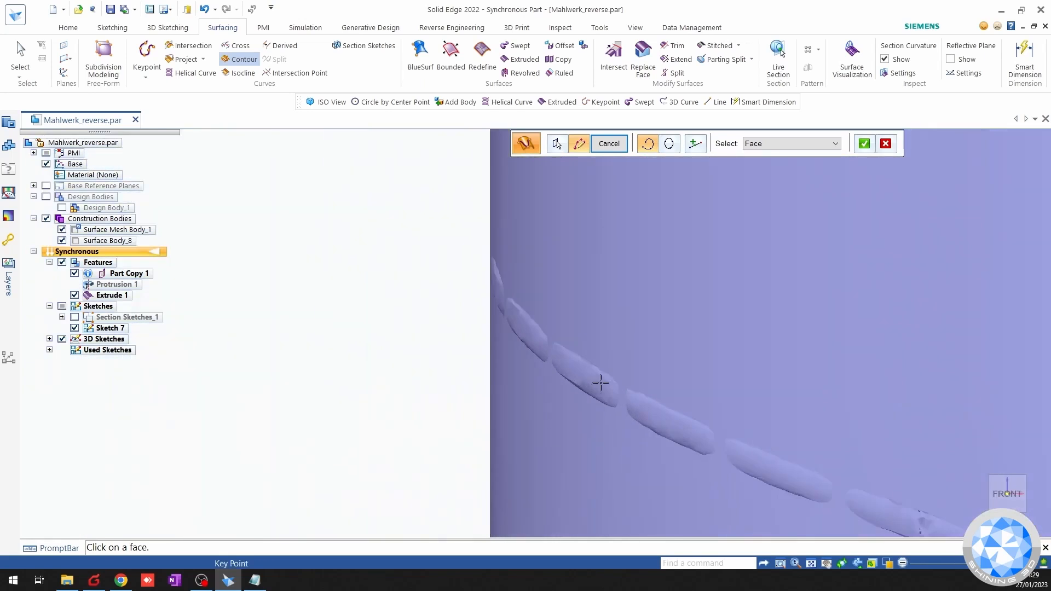
scroll(600, 383, "up", 2)
left_click(568, 347)
scroll(582, 401, "down", 3)
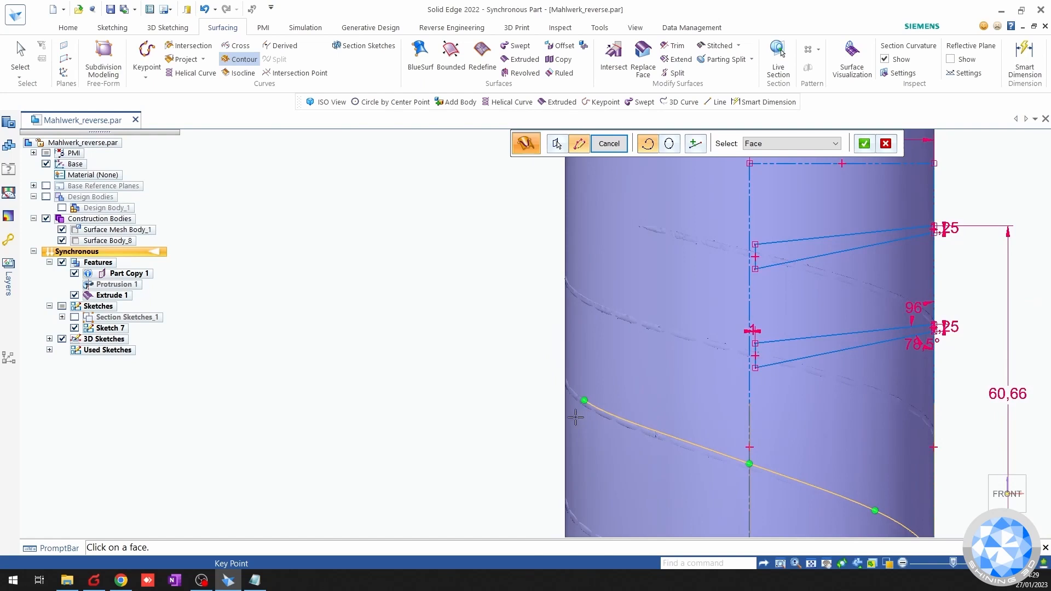
Add two contour points along the flight's upper intersection edge on the cylinder's left side.
key("ctrl+r")
key("ctrl+l")
scroll(534, 300, "up", 5)
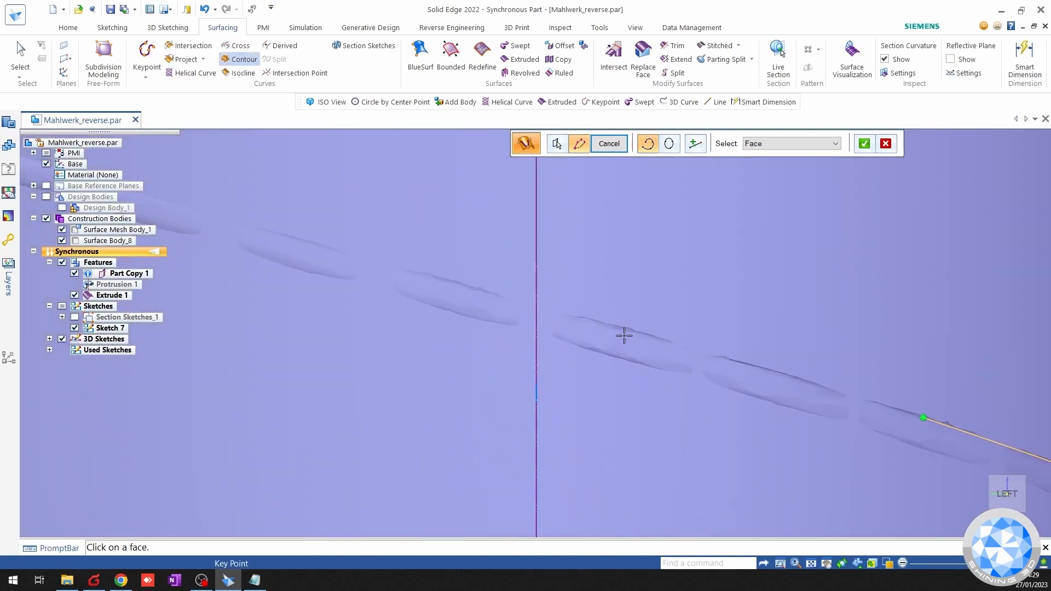
left_click(624, 331)
scroll(496, 320, "down", 5)
middle_click_drag(424, 331, 577, 375, "shift")
scroll(528, 330, "up", 5)
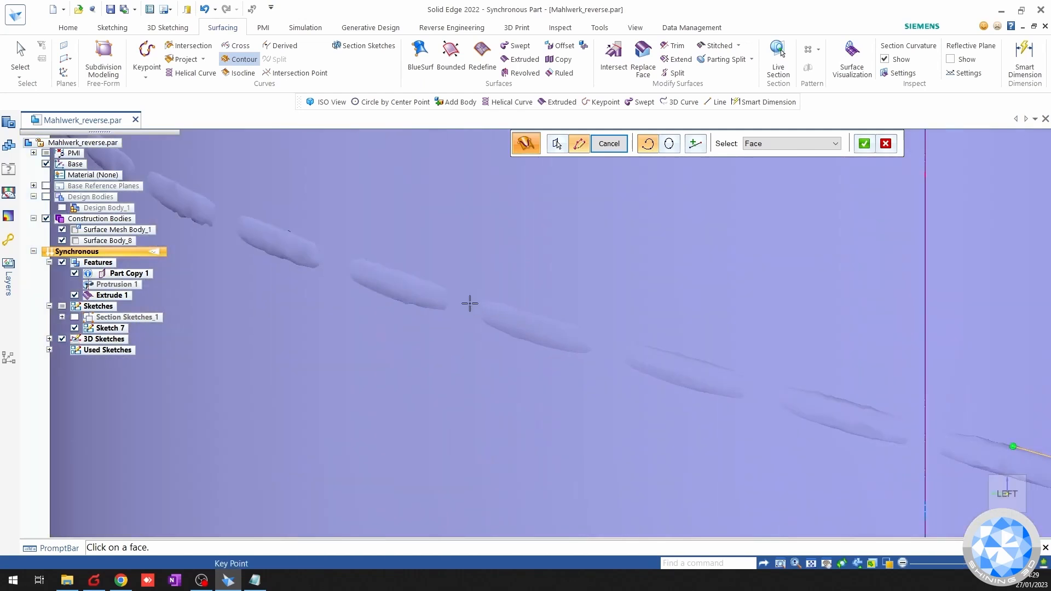
left_click(400, 273)
scroll(416, 287, "down", 5)
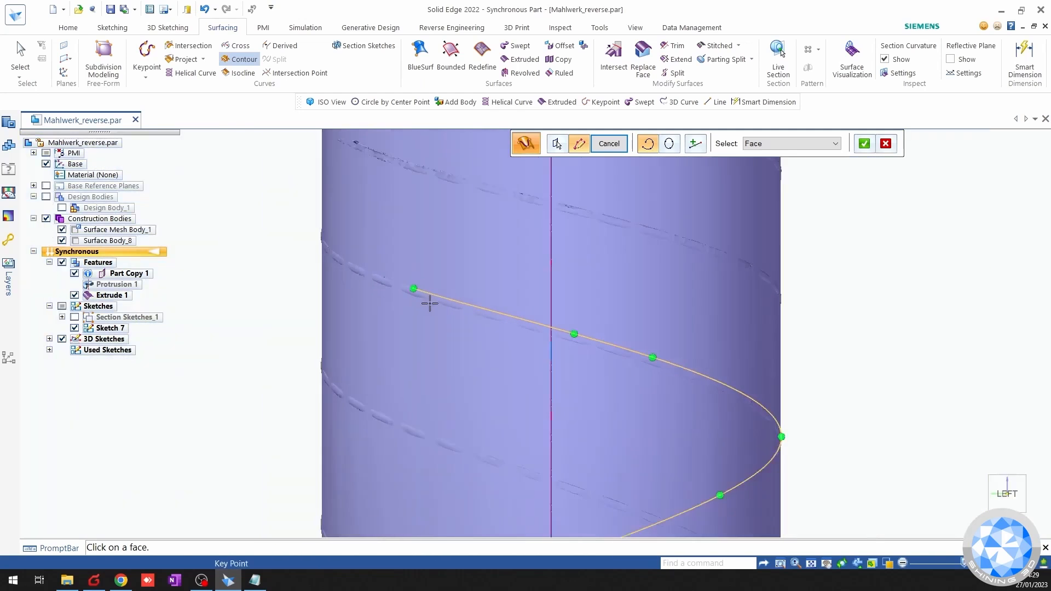
Extend the contour curve around the cylinder's back side with two points on the flight's upper edge.
middle_click_drag(429, 300, 615, 375, "shift")
scroll(617, 380, "down", 5)
key("ctrl+k")
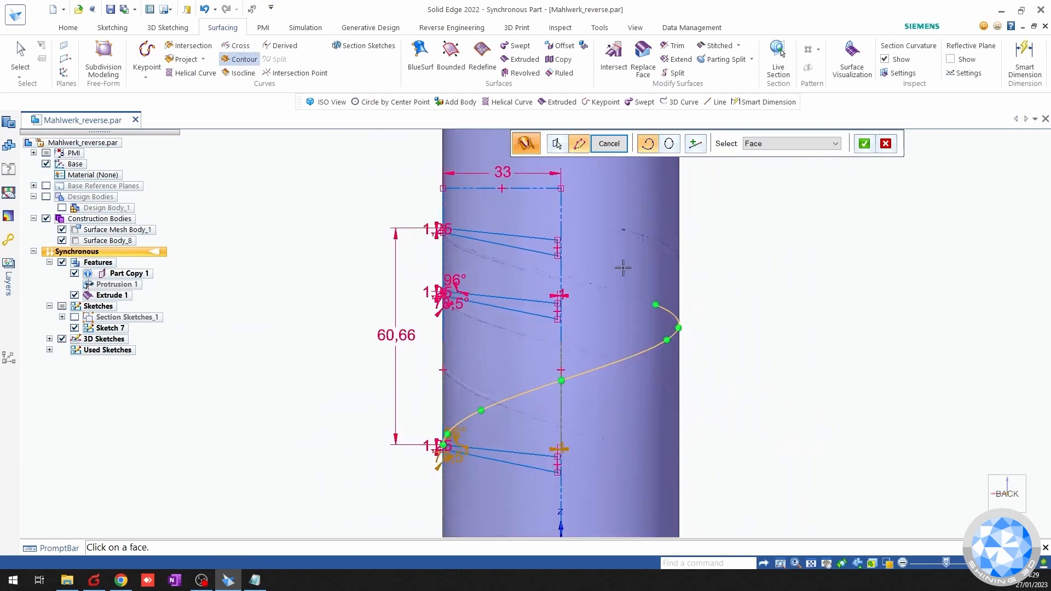
scroll(594, 290, "up", 5)
scroll(633, 328, "down", 5)
scroll(656, 315, "up", 4)
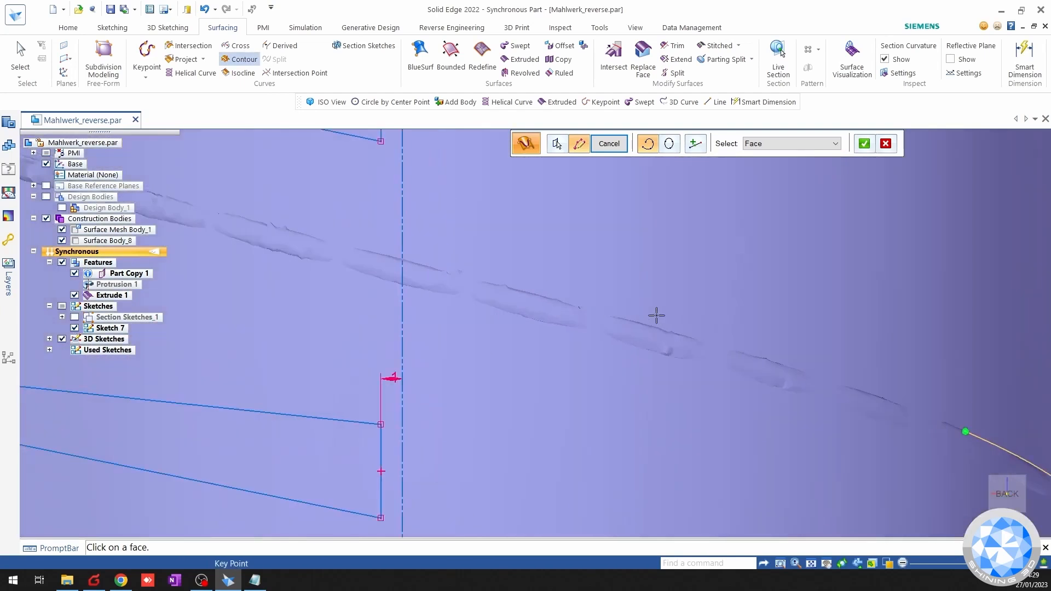
scroll(651, 326, "down", 5)
scroll(656, 307, "up", 5)
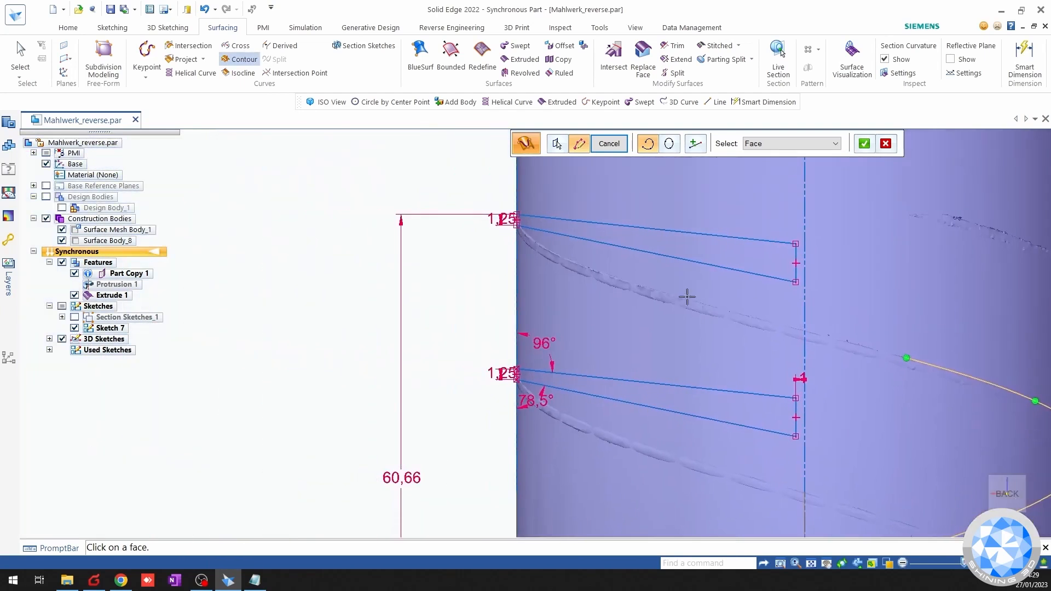
left_click(627, 294)
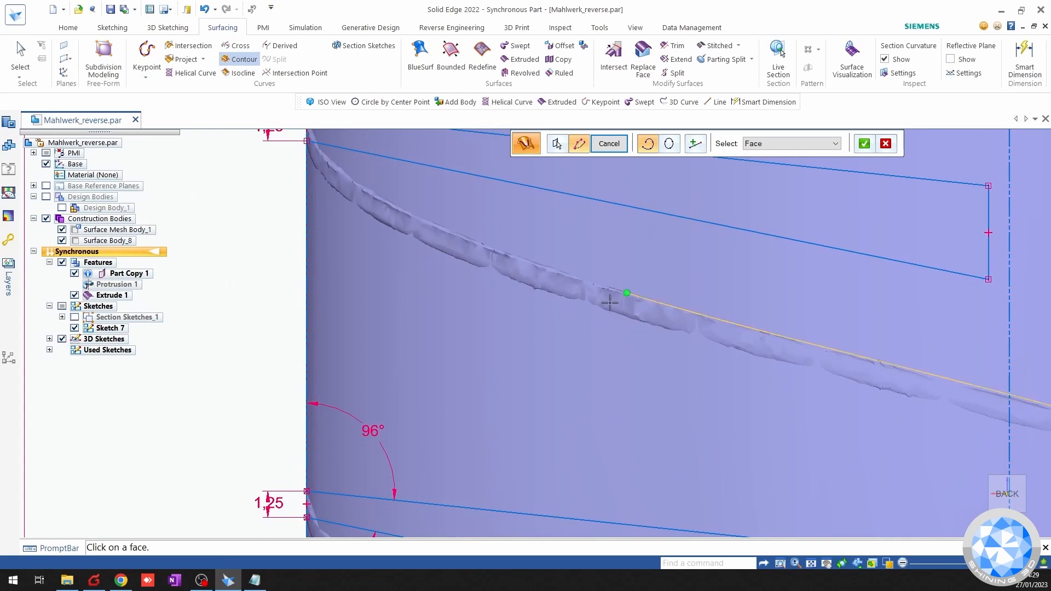
scroll(626, 296, "down", 5)
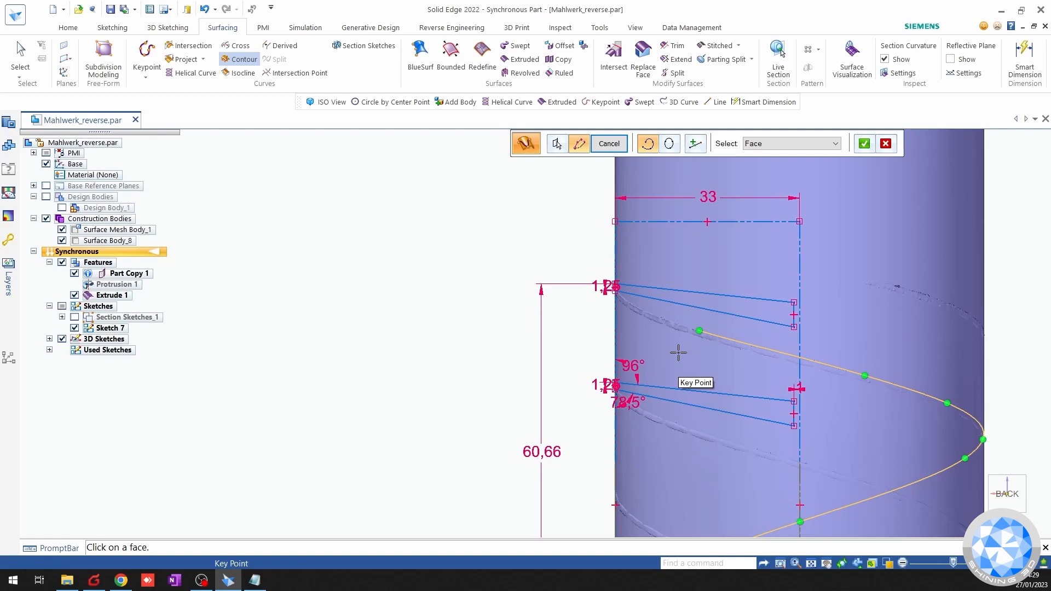
Return to the cylinder's right side and add two contour points leading up to the flight's upper end.
key("ctrl+l")
key("ctrl+r")
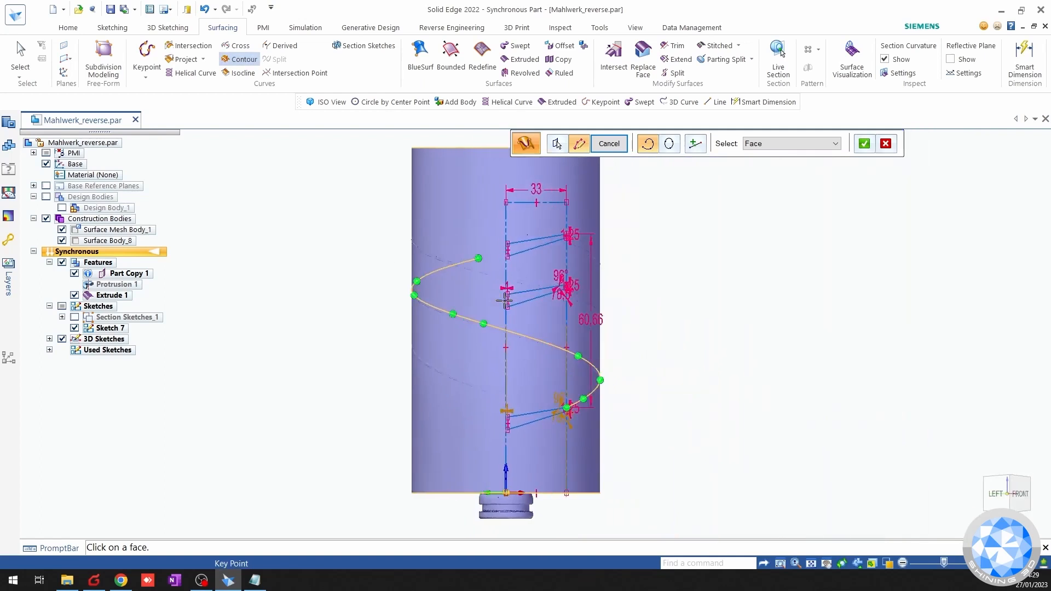
scroll(501, 301, "up", 5)
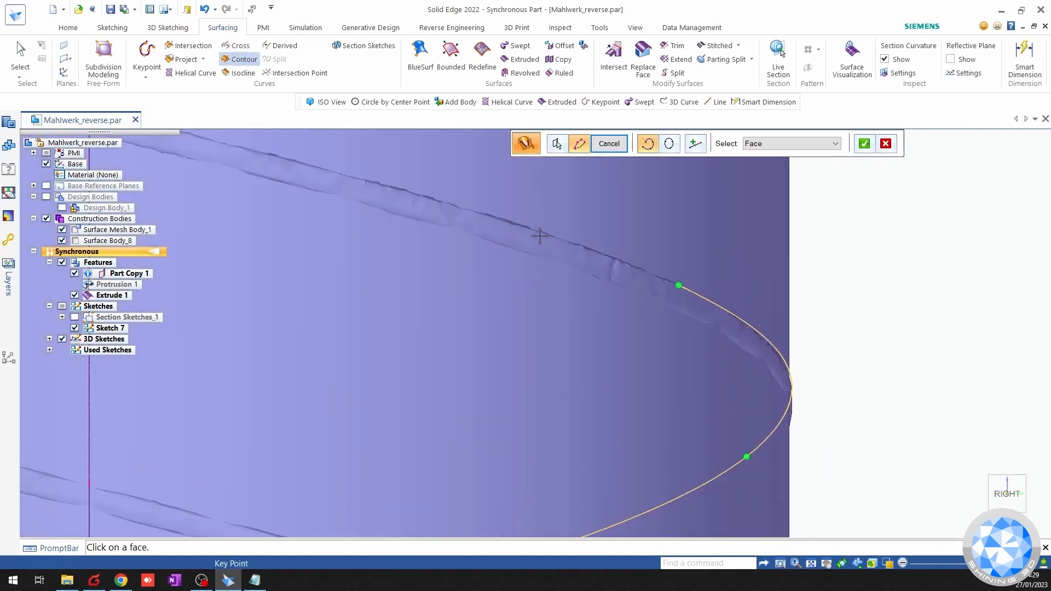
scroll(509, 240, "down", 4)
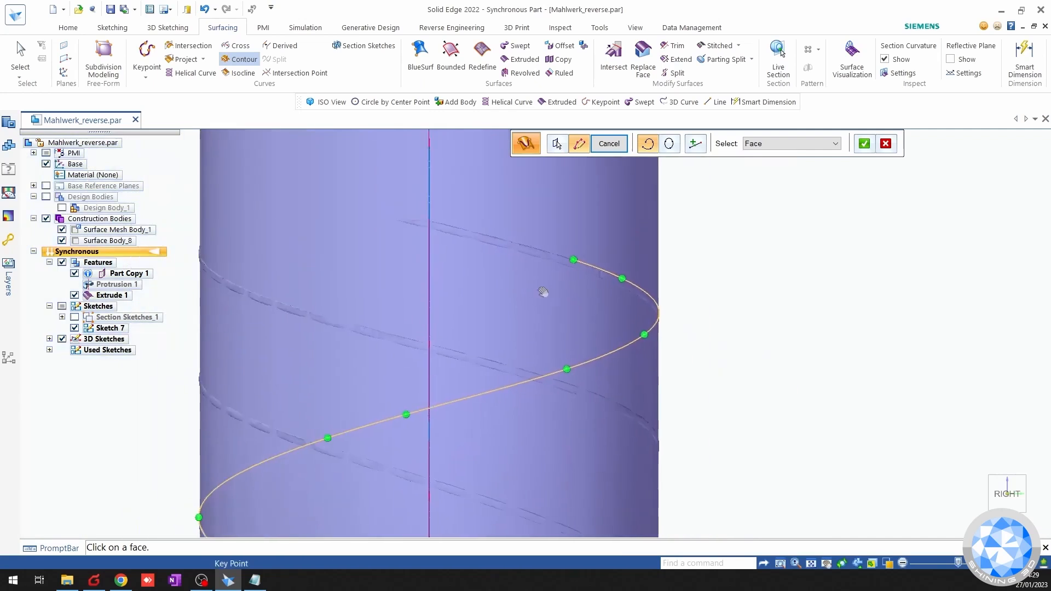
scroll(552, 279, "up", 6)
left_click(529, 258)
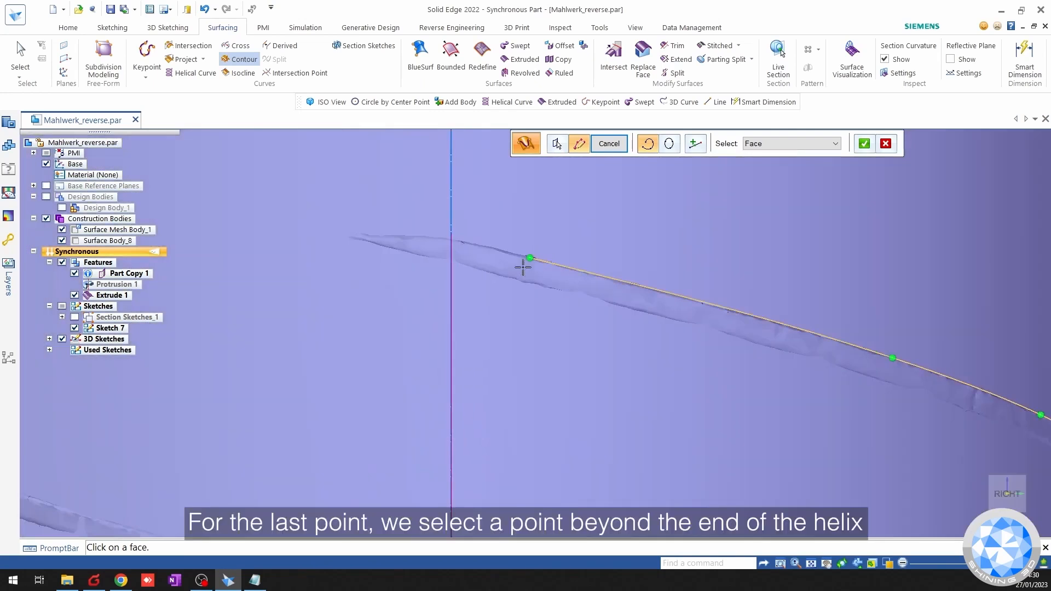
scroll(506, 277, "down", 4)
Place the last point on the cylinder beyond the flight's upper end, adjust its height to continue the slope, and complete the contour curve.
middle_click_drag(448, 256, 621, 311, "shift")
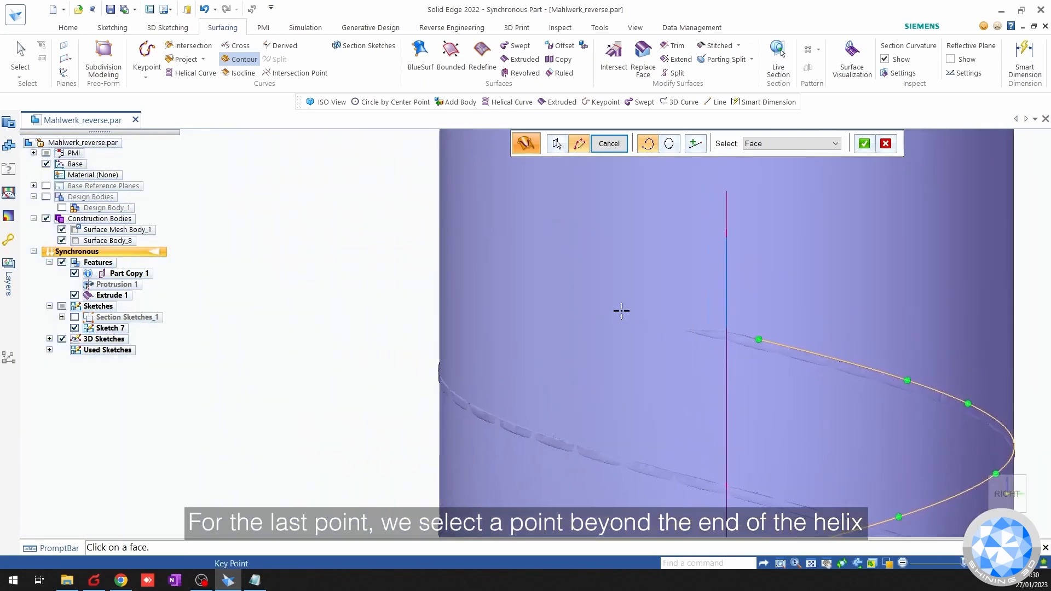
left_click(467, 267)
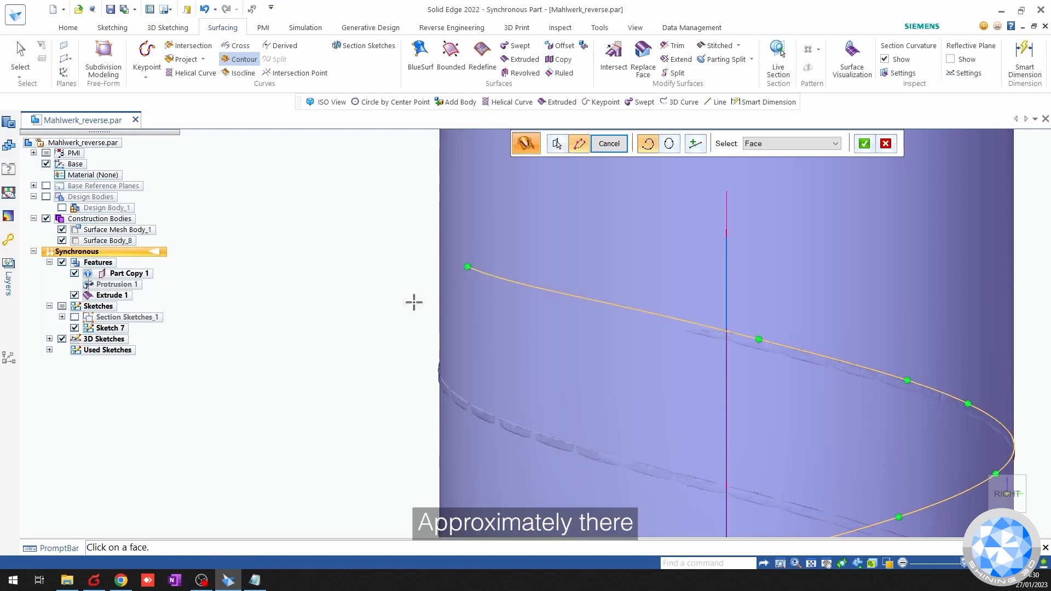
left_click_drag(466, 267, 465, 283)
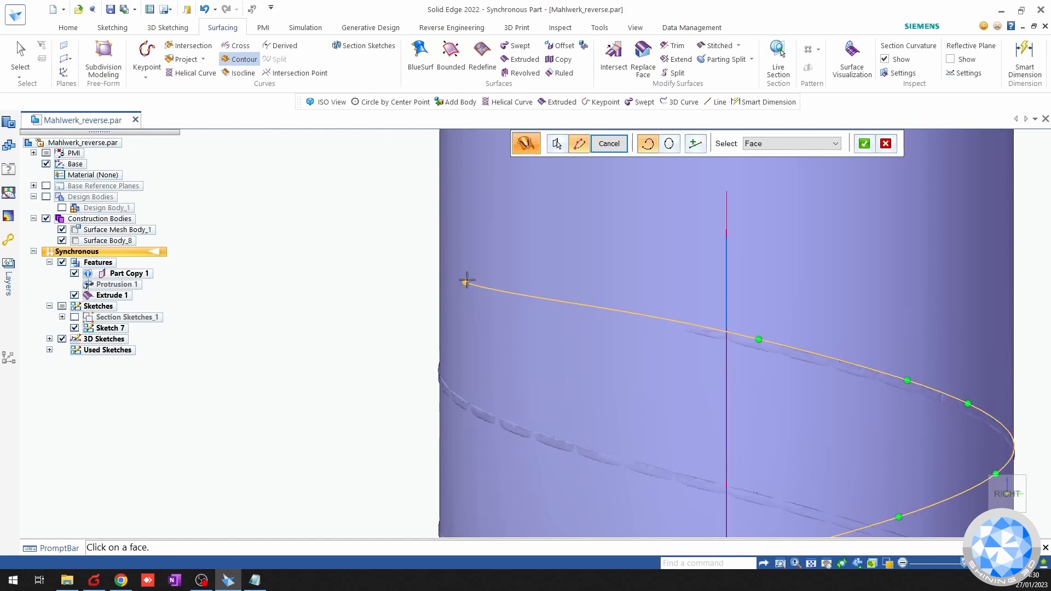
left_click_drag(467, 274, 466, 269)
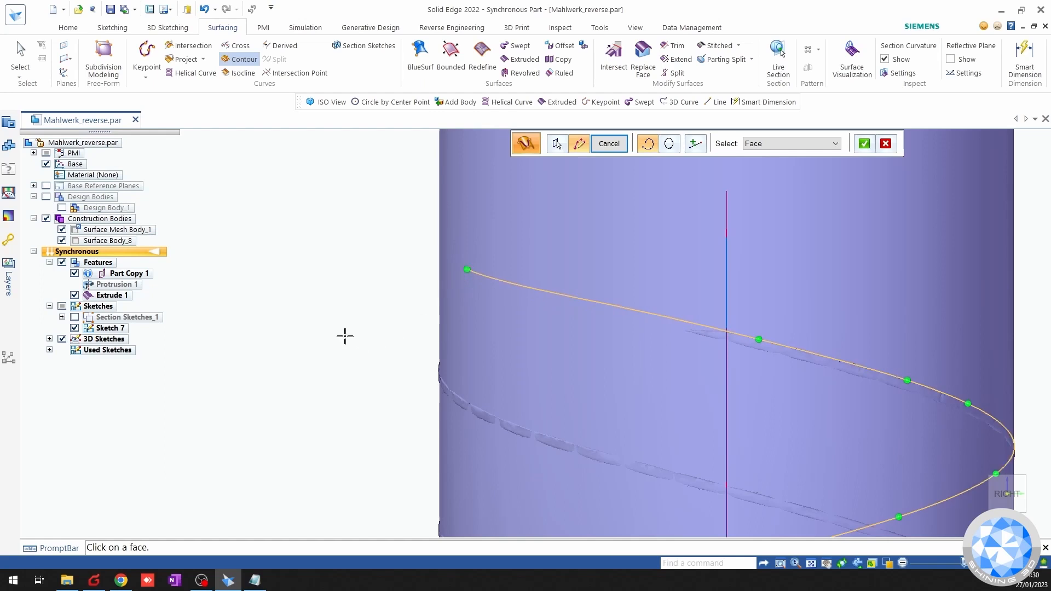
scroll(344, 336, "down", 5)
right_click(665, 356)
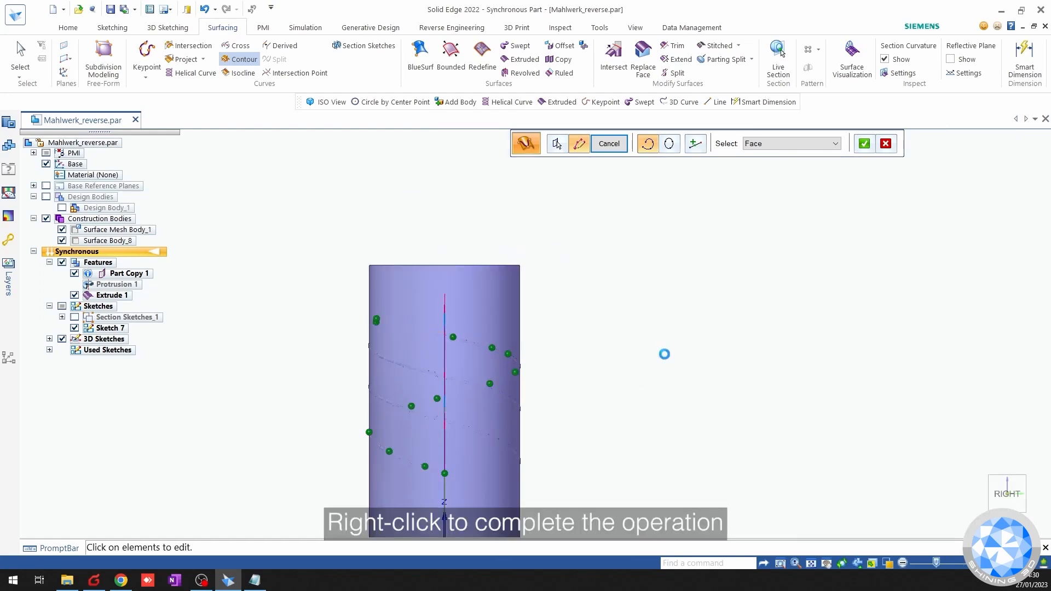
right_click(665, 359)
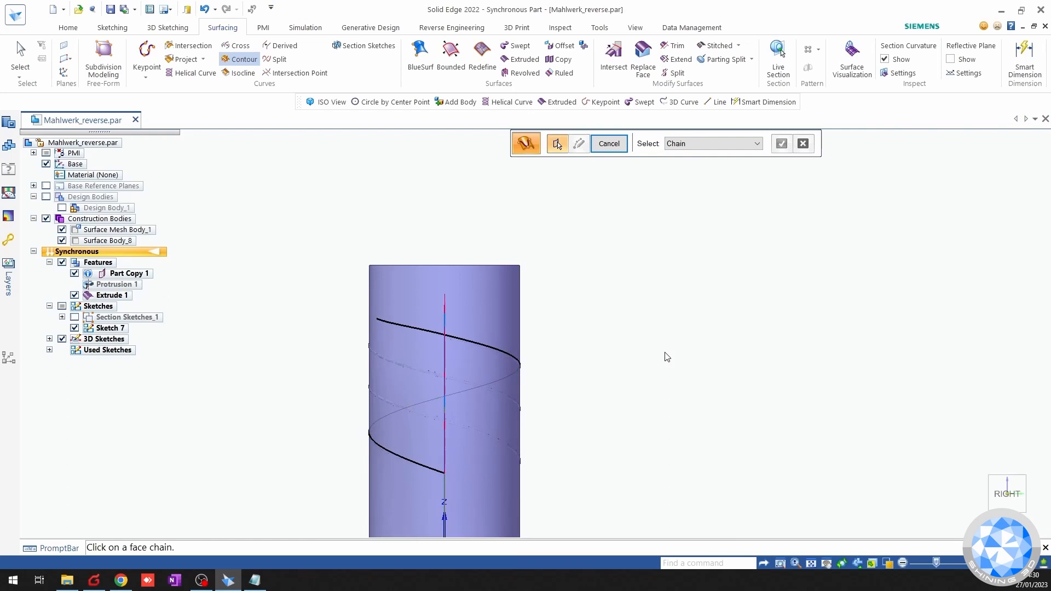
Hide the cylindrical construction surface and examine how the contour curve follows the scanned screw flight.
key("Escape")
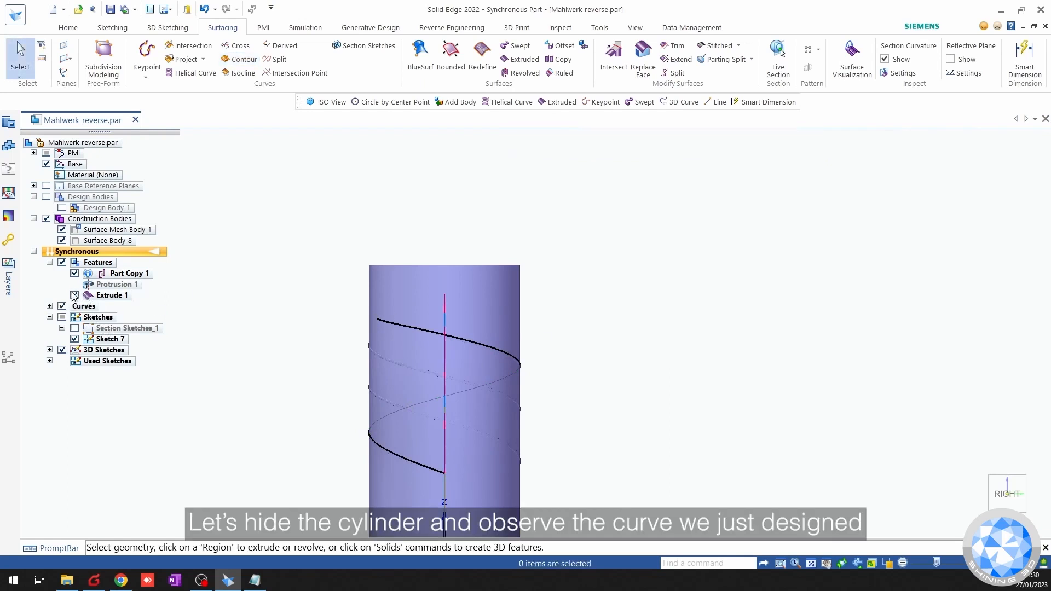
left_click(61, 241)
scroll(372, 383, "up", 8)
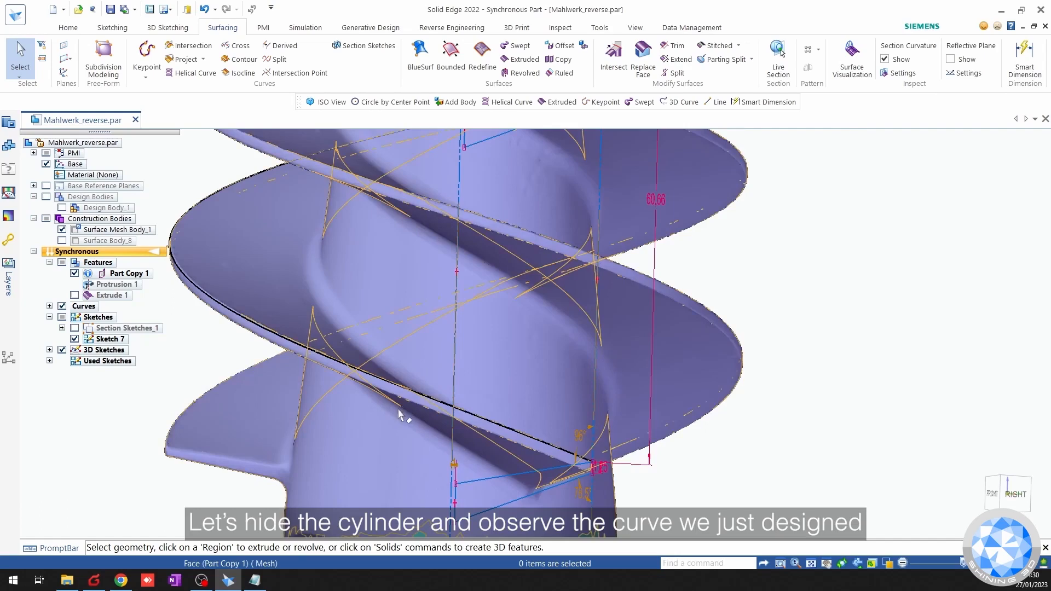
middle_click_drag(324, 403, 383, 385)
mouse_move(279, 365)
middle_mouse_down("shift")
mouse_move(528, 415)
mouse_move(511, 376)
mouse_move(407, 450)
mouse_move(534, 356)
mouse_move(364, 429)
mouse_move(416, 394)
mouse_move(617, 364)
middle_mouse_up("shift")
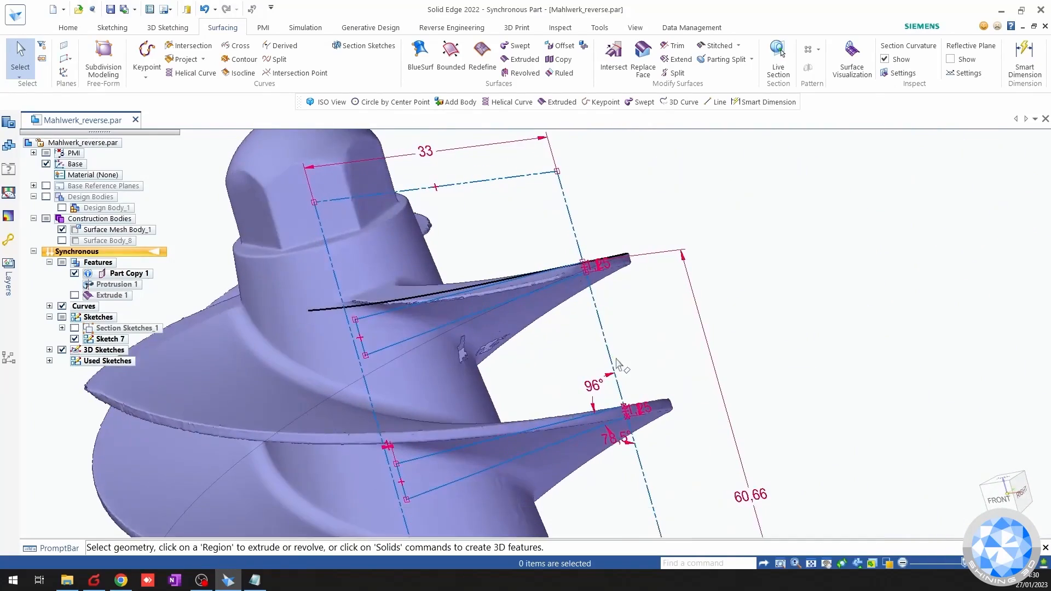
key("ctrl+i")
scroll(584, 313, "up", 7)
scroll(290, 335, "down", 3)
middle_click_drag(290, 335, 551, 285, "shift")
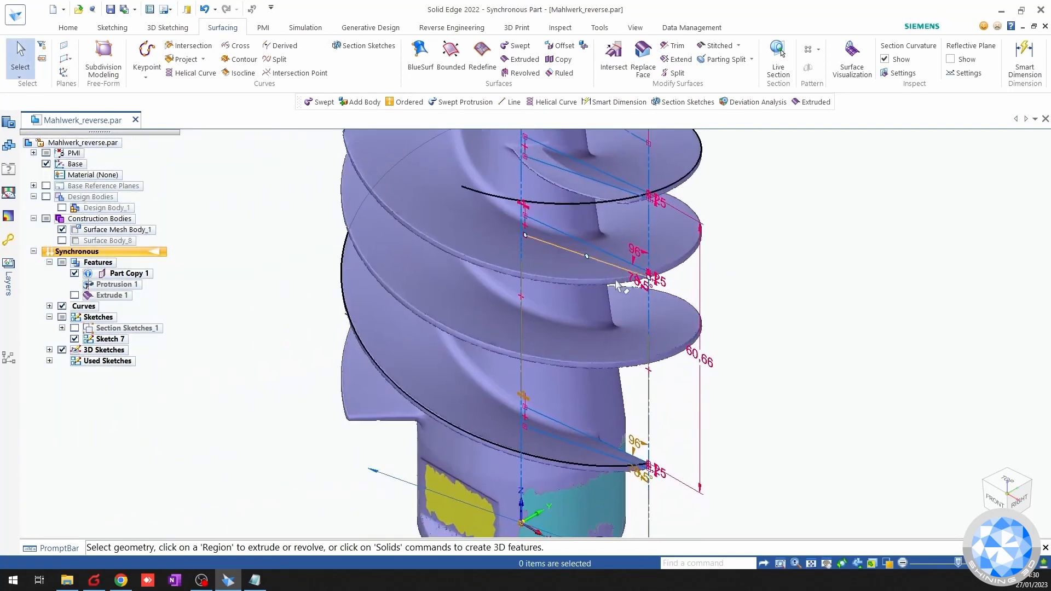
Hide the scanned surface mesh and show Design Body_1, the tapered screw core.
left_click(62, 230)
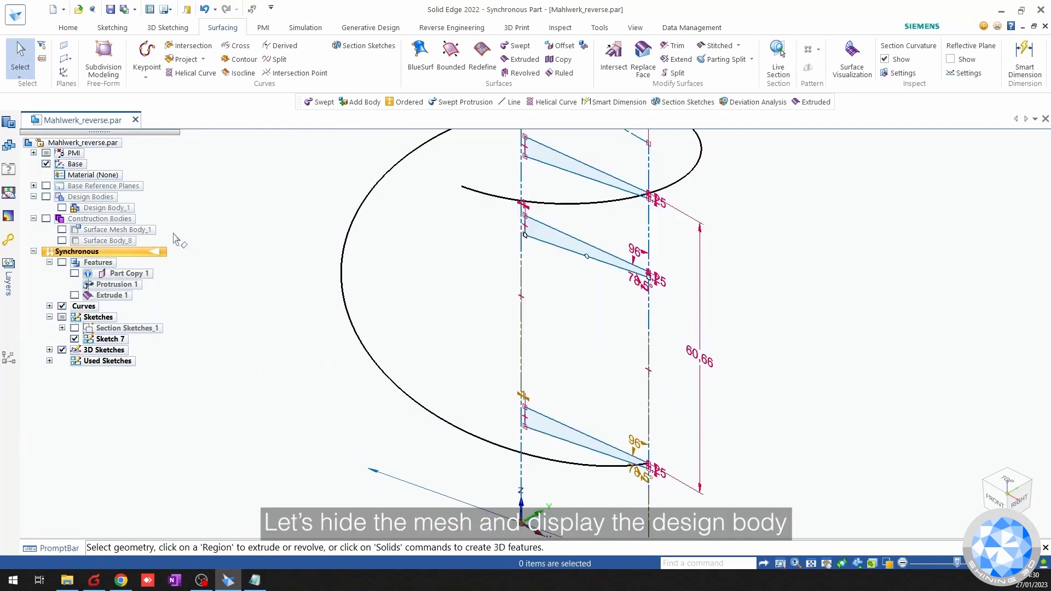
scroll(225, 245, "down", 2)
middle_click_drag(320, 247, 416, 270, "shift")
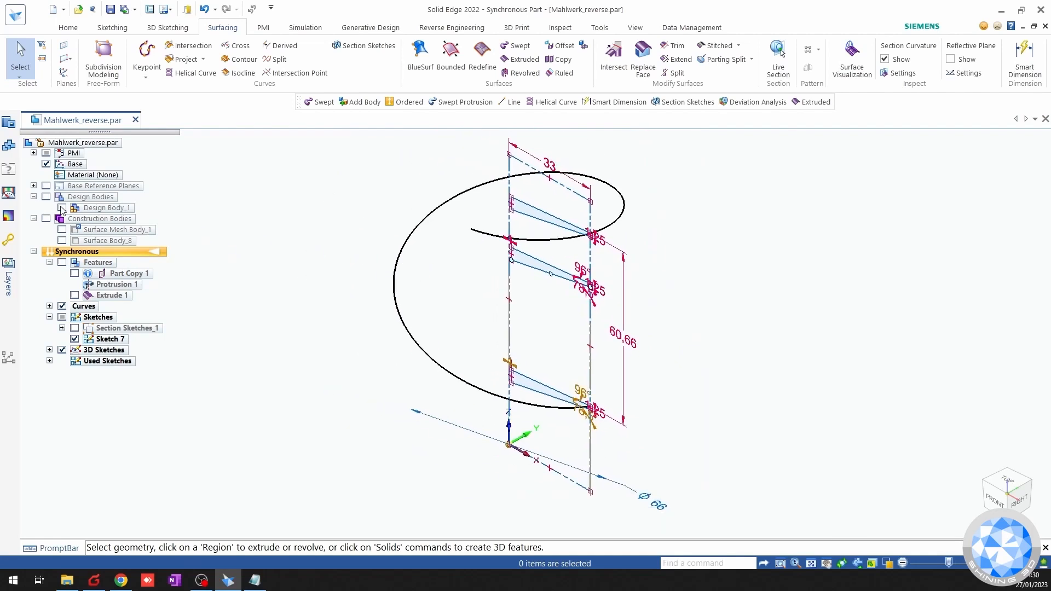
left_click(62, 208)
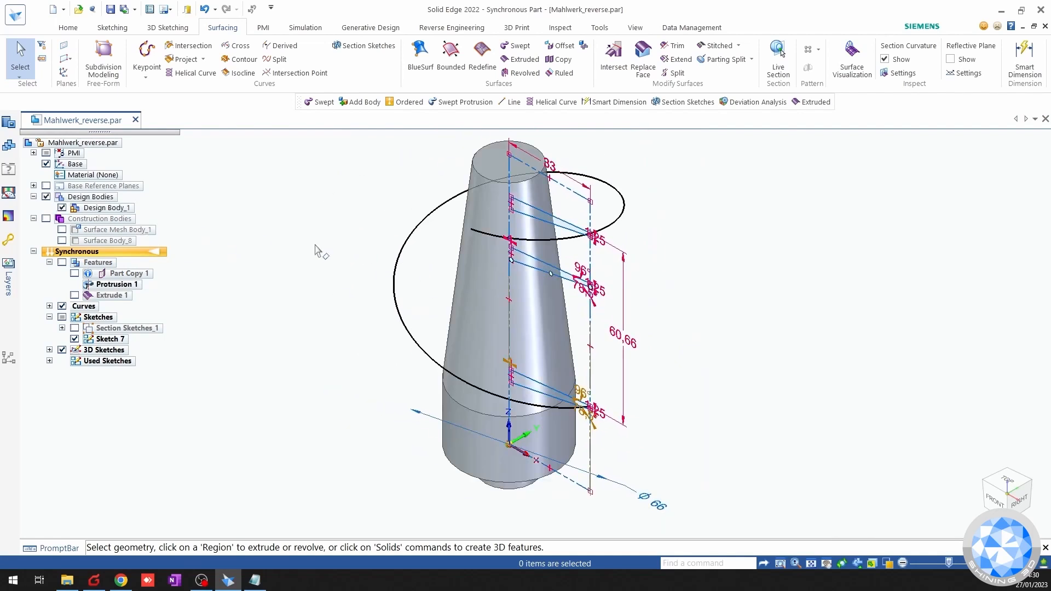
Add a new part body for the screw flight.
left_click(70, 28)
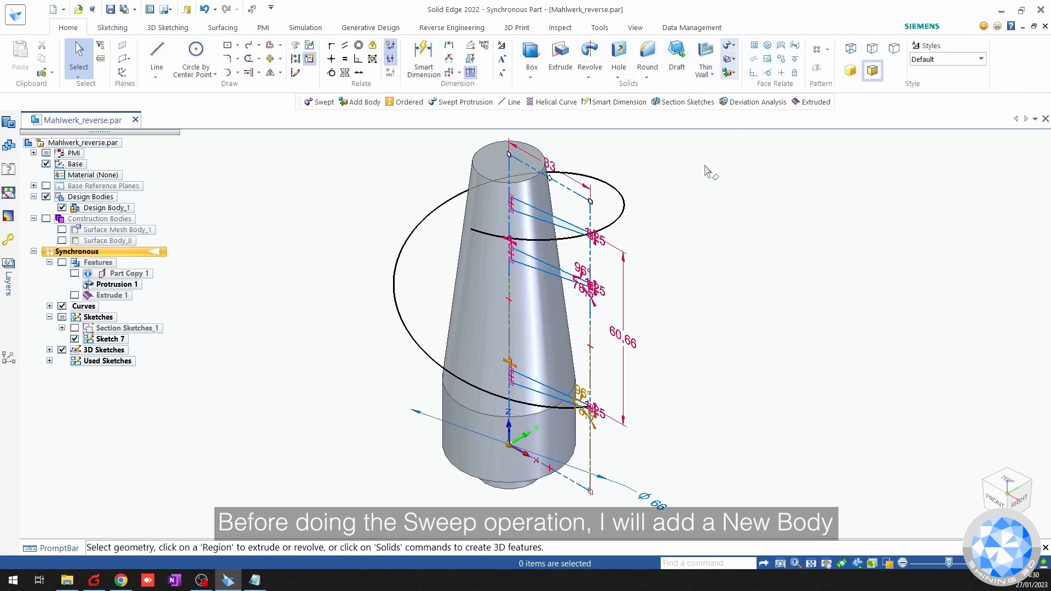
left_click(731, 72)
left_click(740, 86)
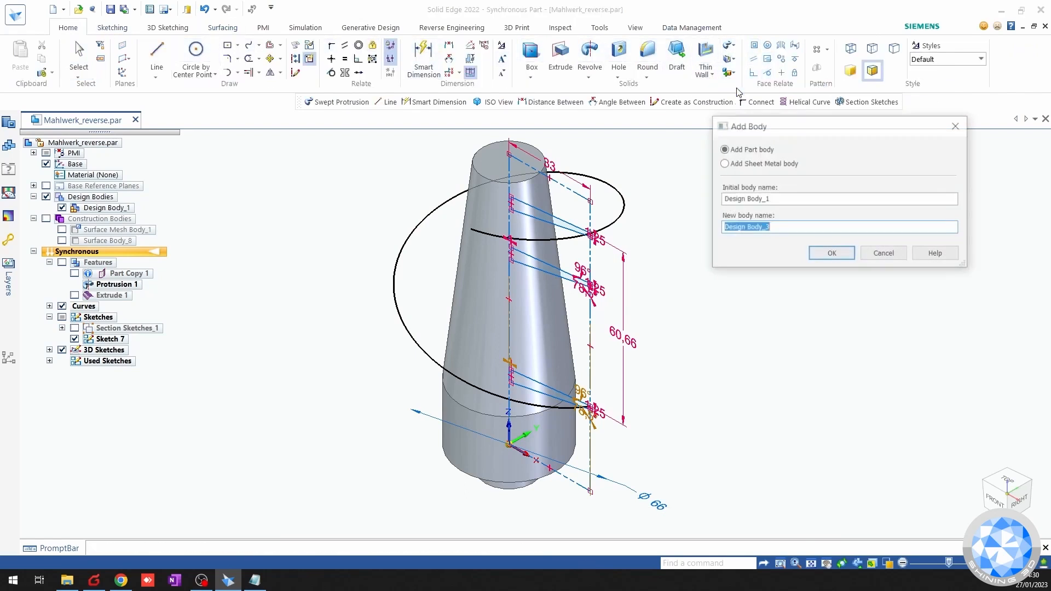
left_click(824, 254)
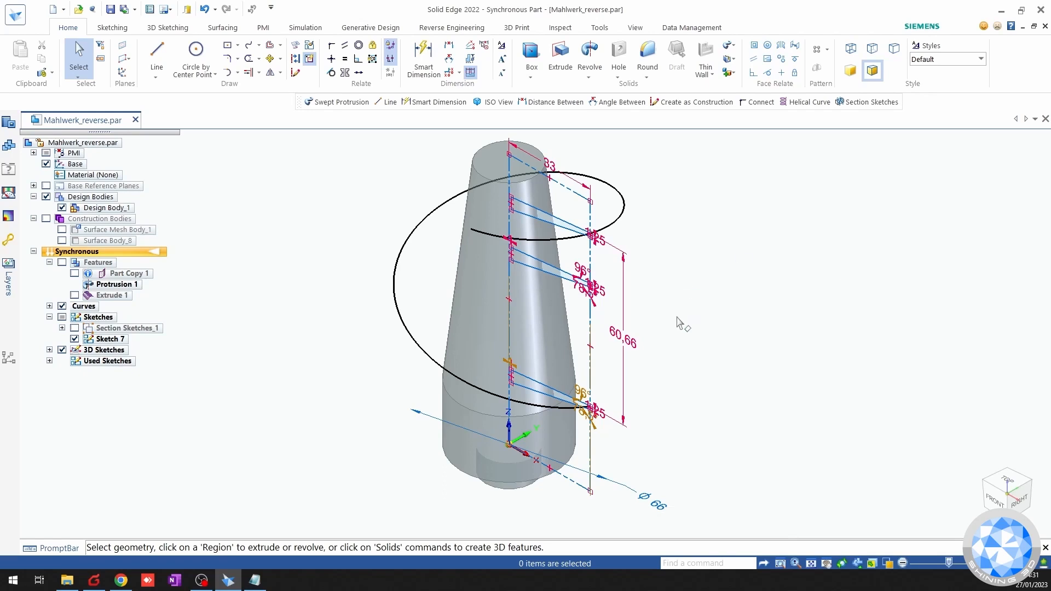
Start a swept protrusion with the Single path and cross section type, No merge and Normal section alignment.
left_click(730, 45)
left_click(747, 60)
scroll(556, 398, "up", 5)
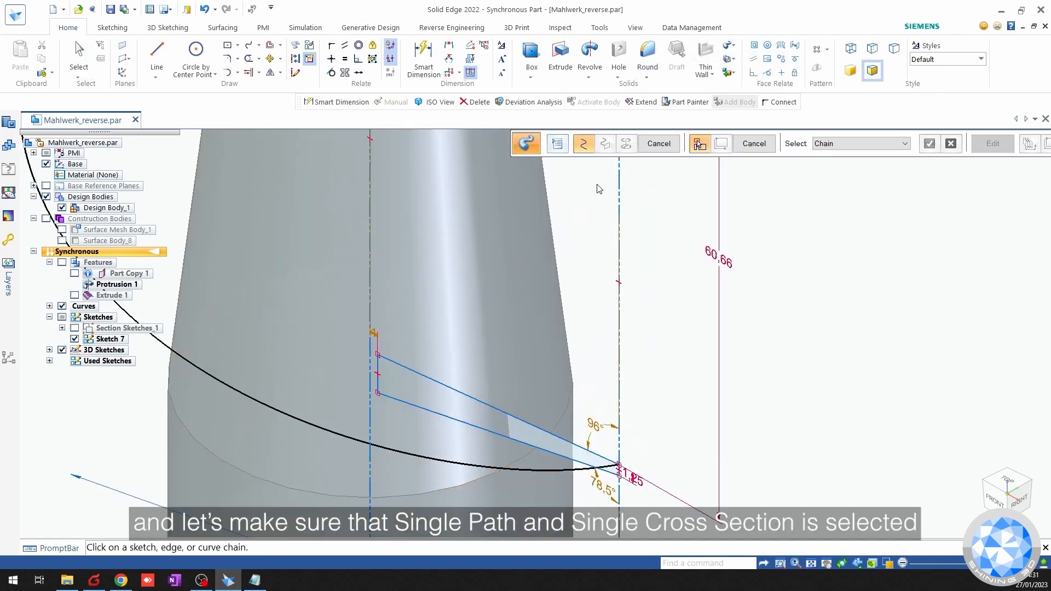
left_click(566, 146)
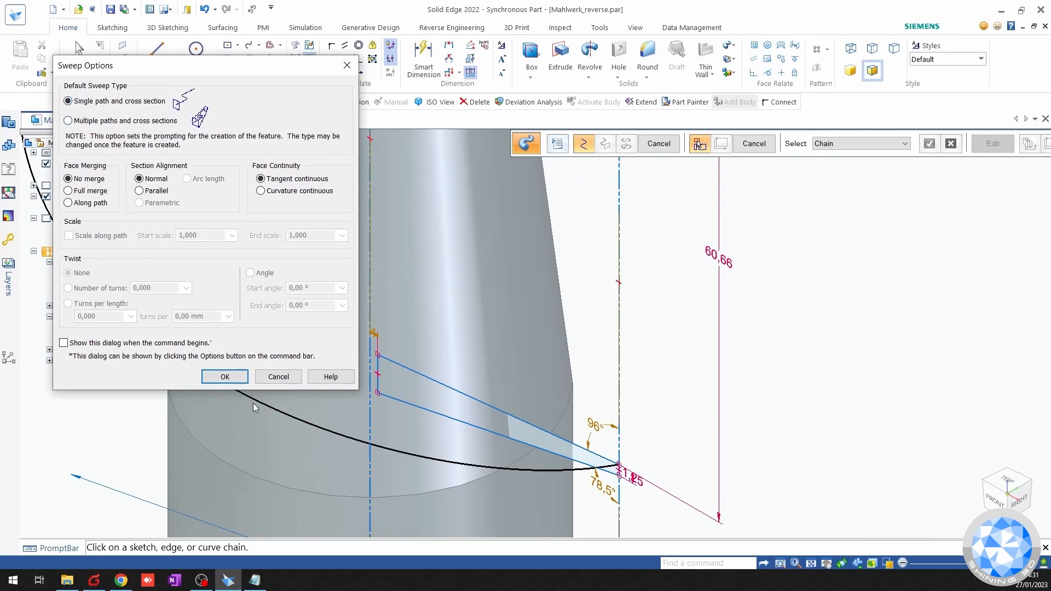
left_click(225, 377)
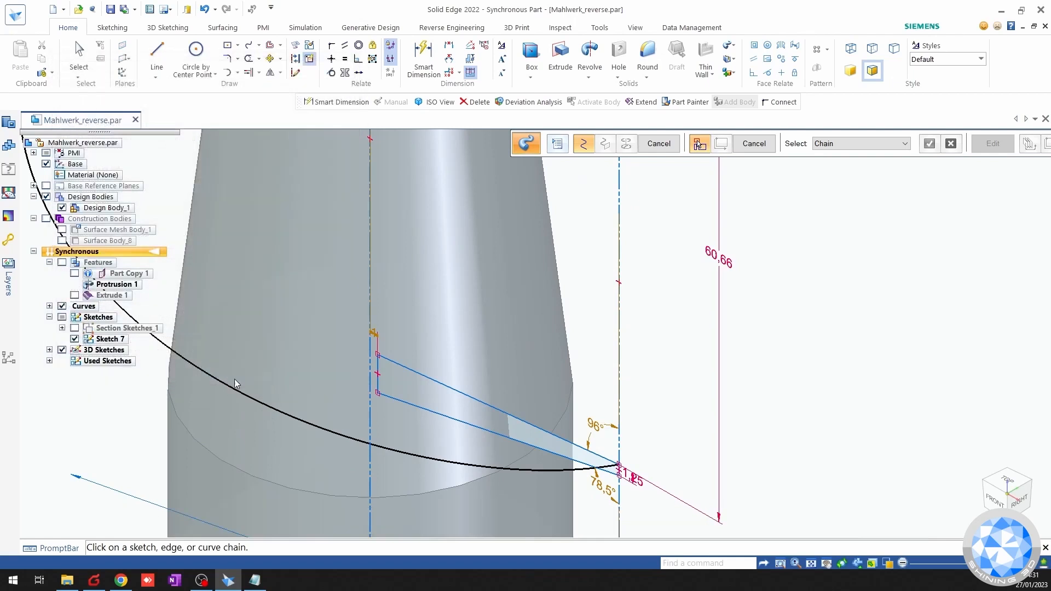
Try to sweep the lowest flight profile along the contour curve, starting the section at its intersection with the curve.
left_click(565, 470)
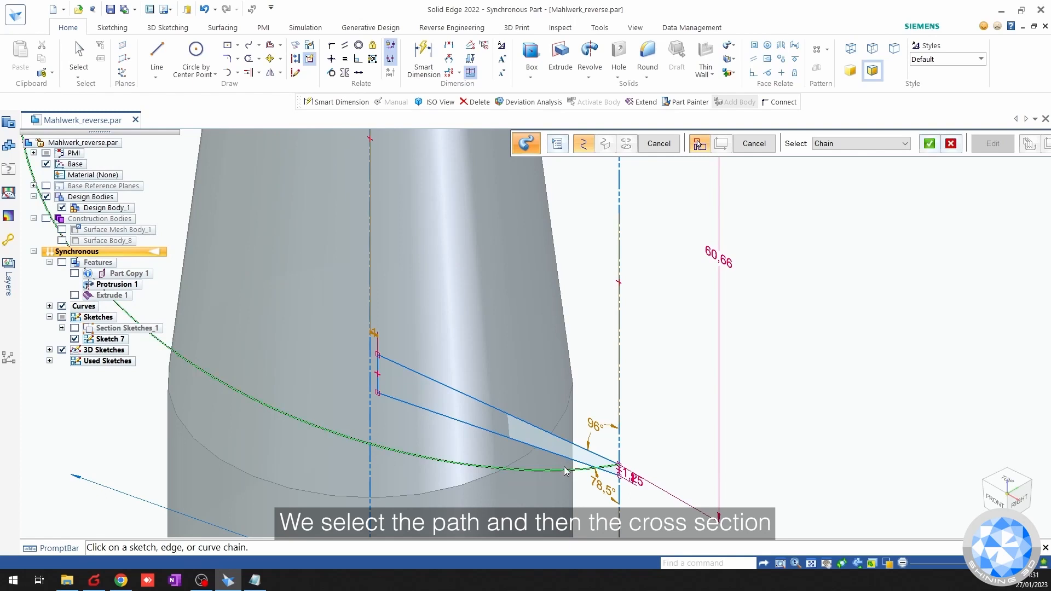
right_click(674, 382)
scroll(615, 464, "up", 4)
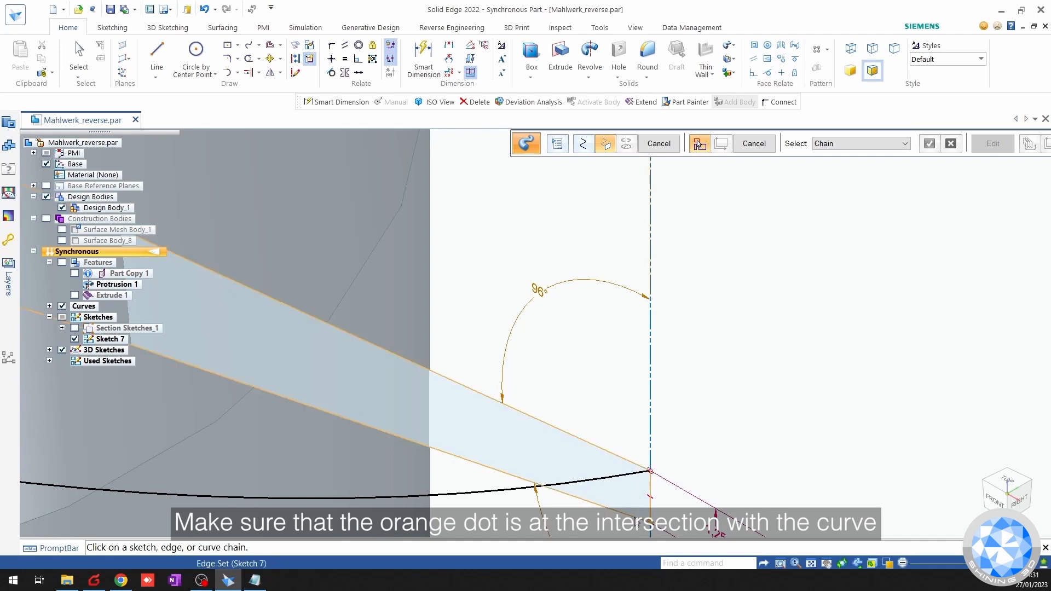
left_click(649, 471)
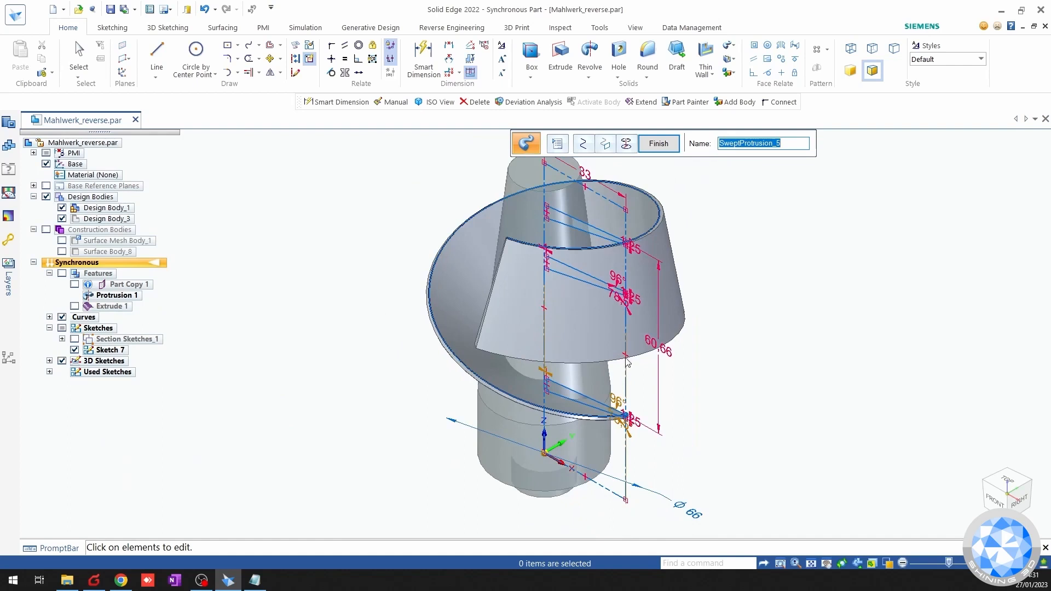
middle_click_drag(627, 362, 656, 365)
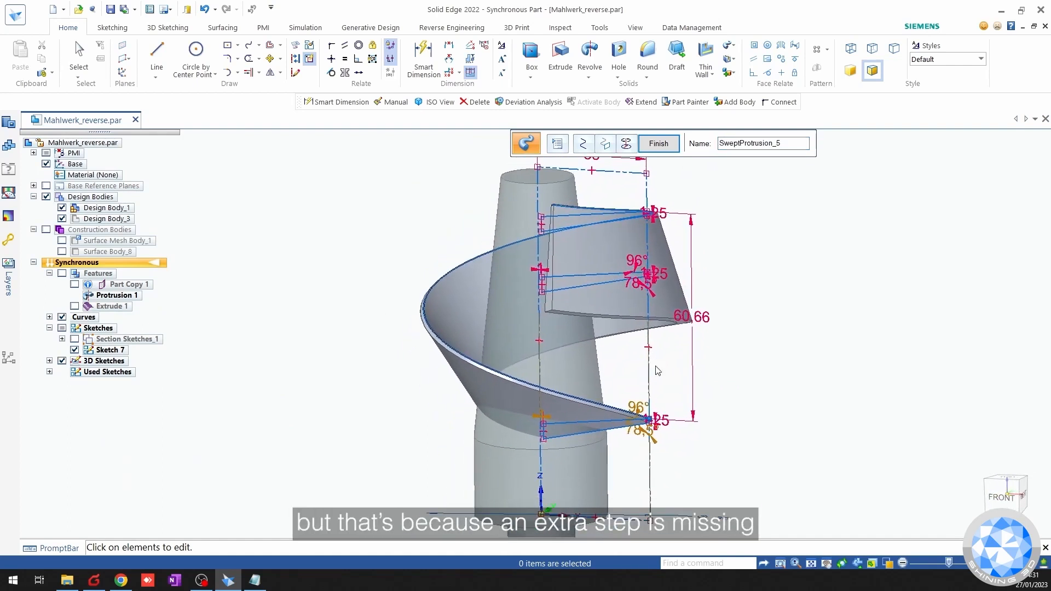
Try to control the sweep's cross-section twist with the vertical centre axis, and abandon the feature.
left_click(627, 146)
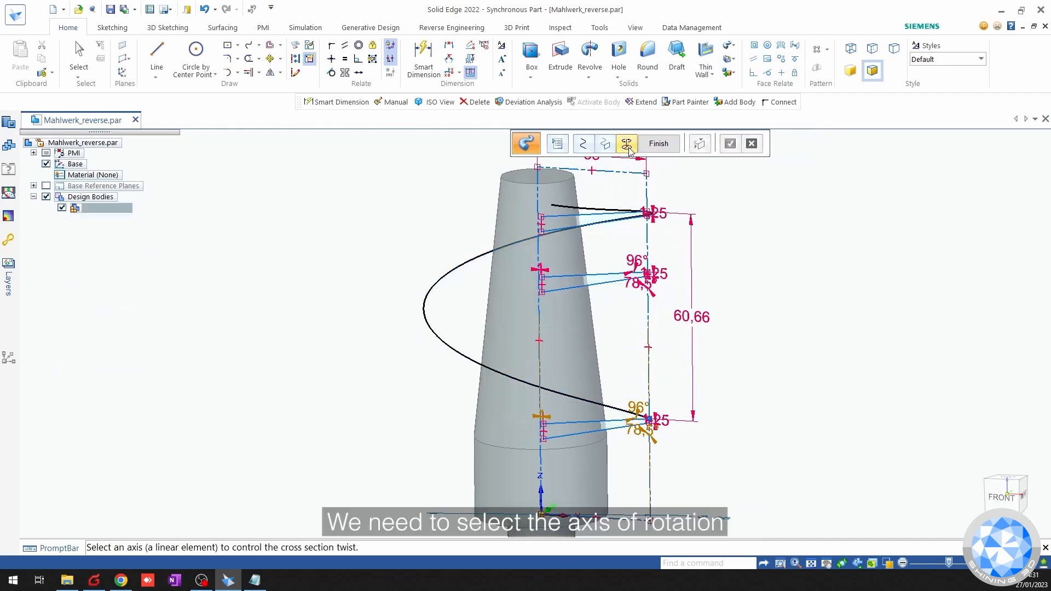
left_click(540, 182)
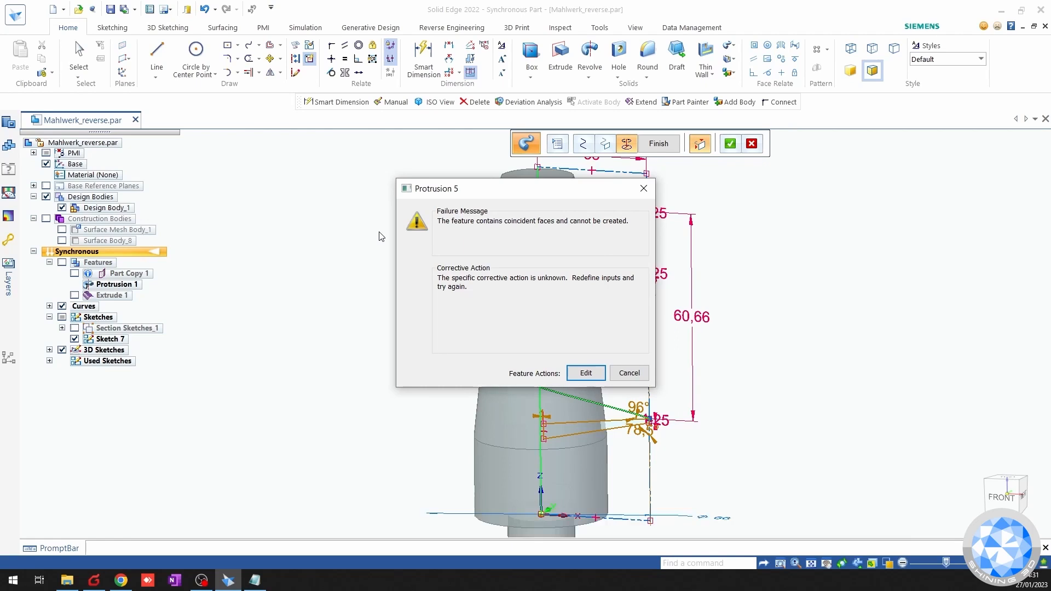
key("Escape")
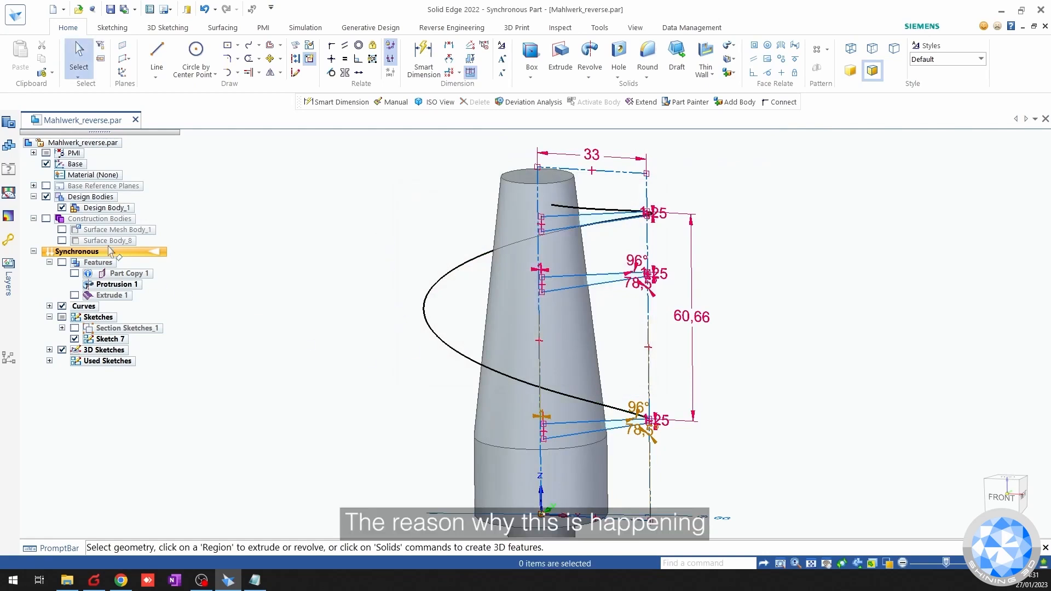
Hide the tapered design body and delete the 1 mm dimension between the centre axis and the lowest flight profile's inner edge.
left_click(62, 208)
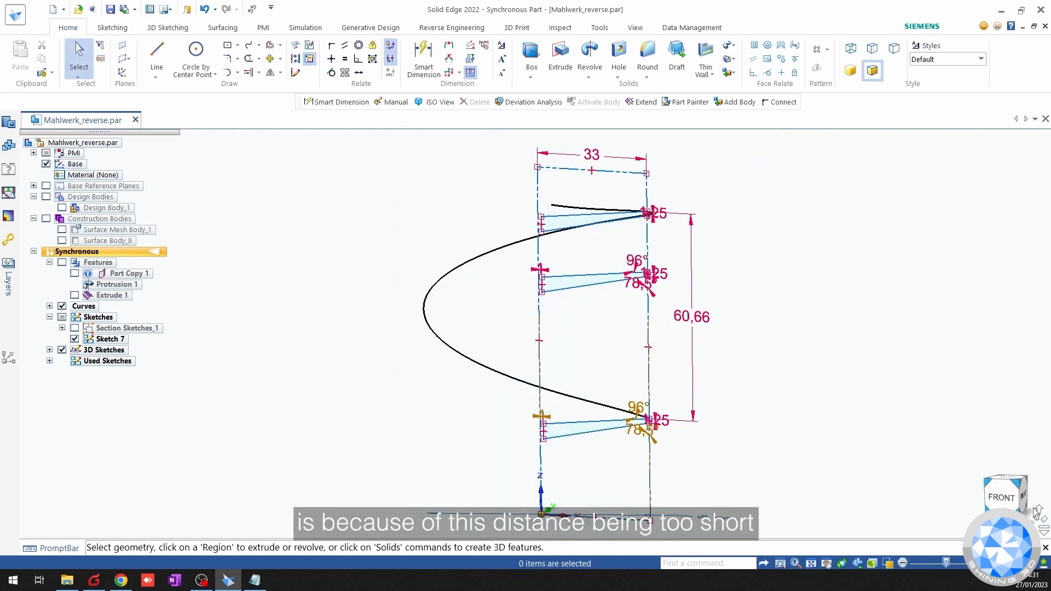
left_click(1001, 495)
scroll(493, 432, "up", 6)
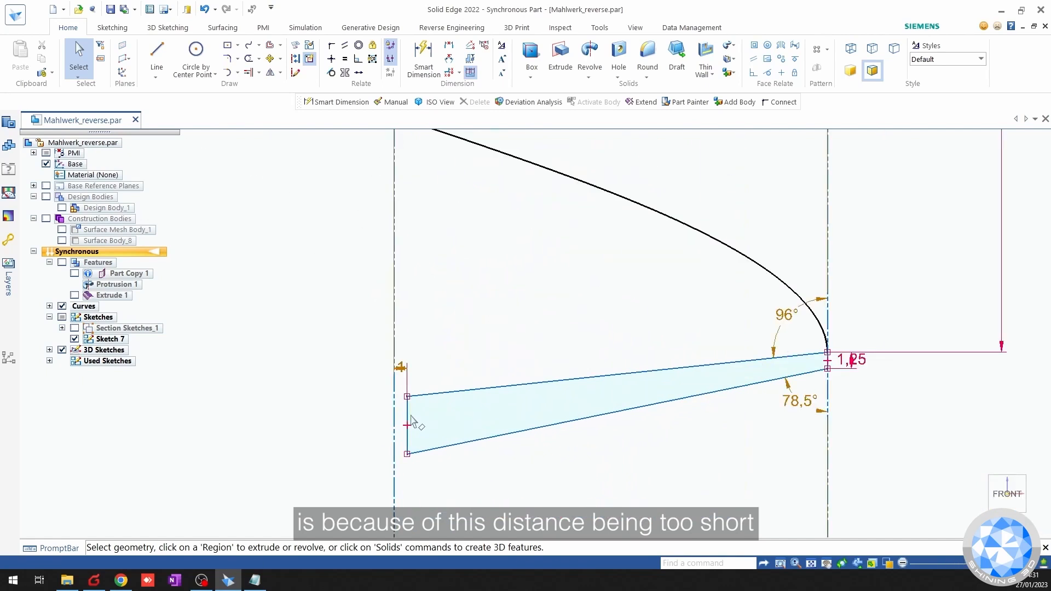
left_click(401, 368)
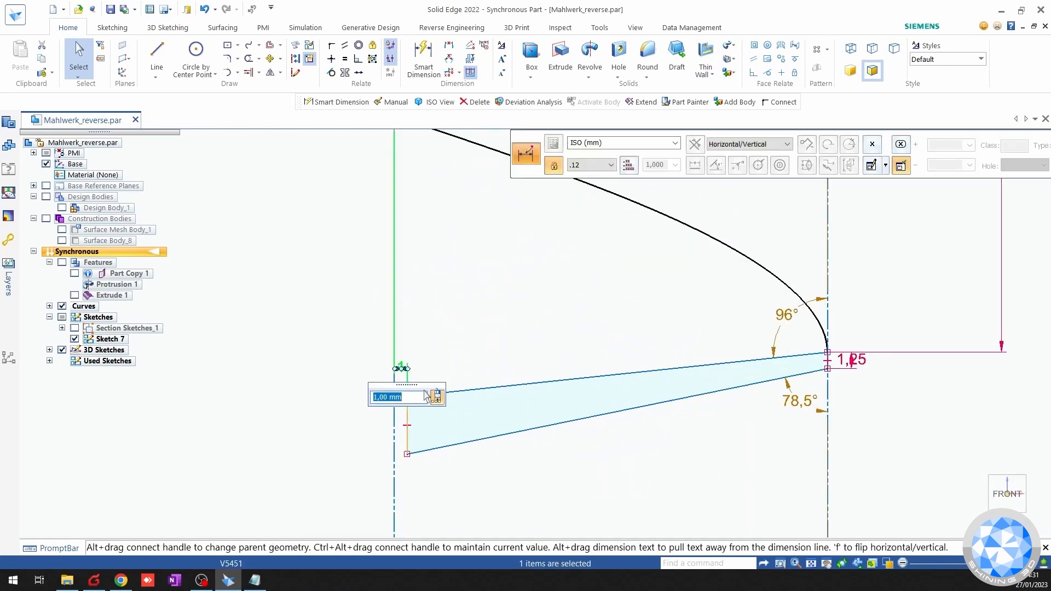
key("Escape")
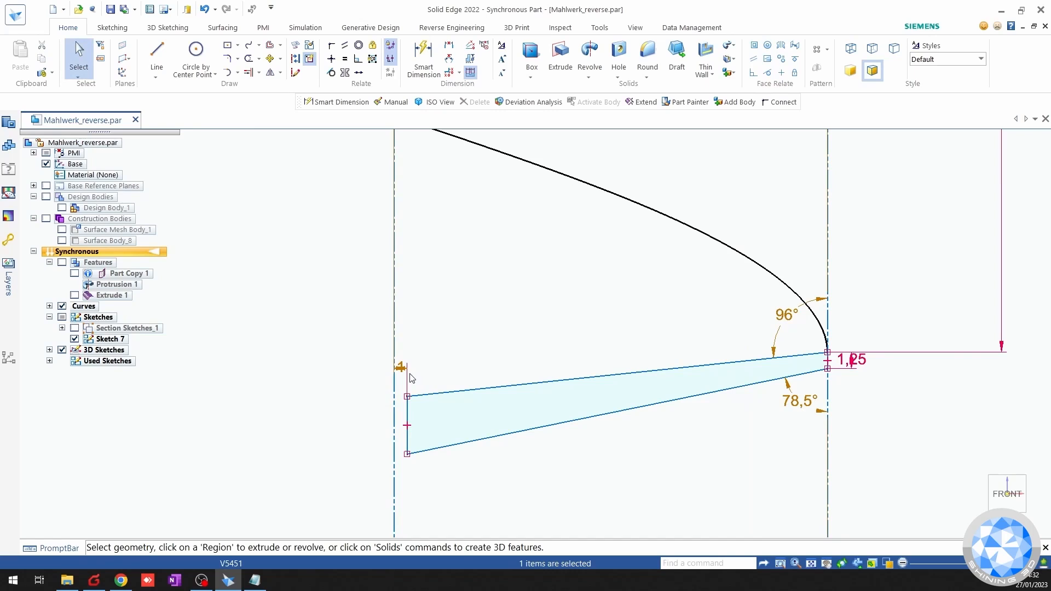
left_click(404, 371)
key("Escape")
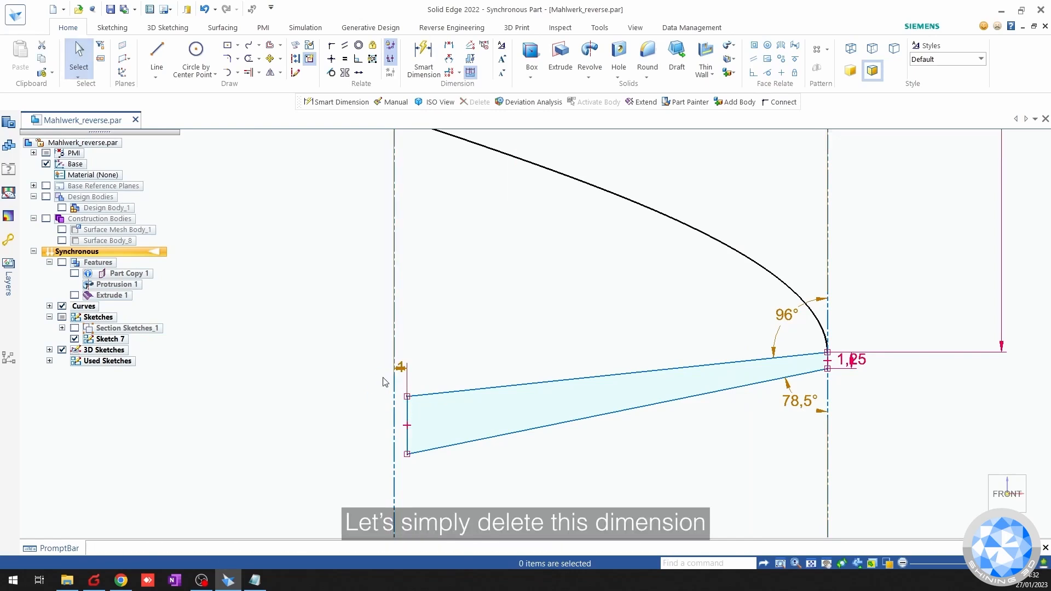
scroll(405, 364, "up", 5)
left_click(404, 352)
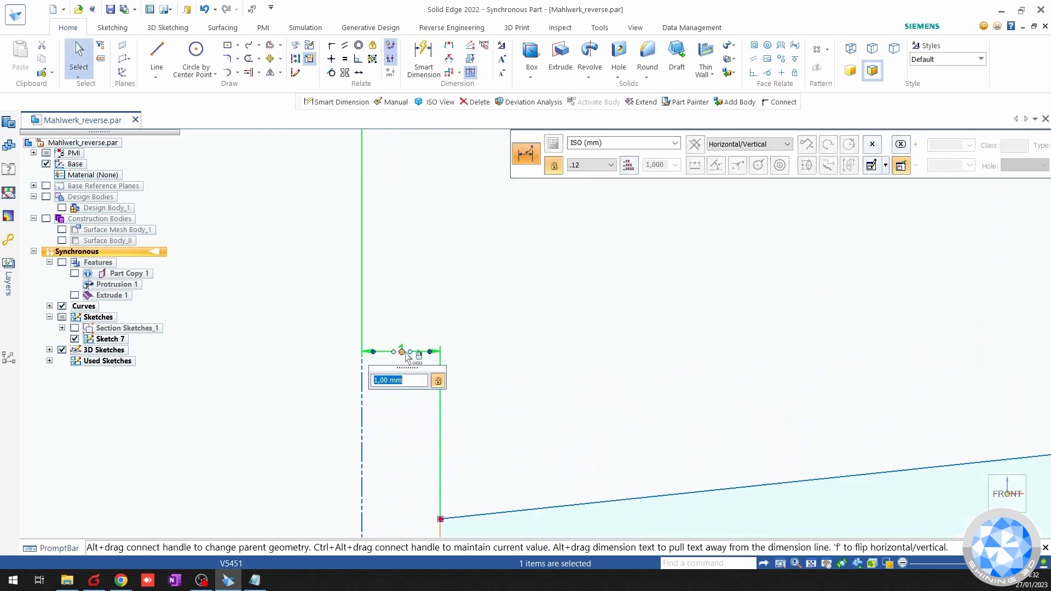
key("Delete")
scroll(424, 378, "down", 5)
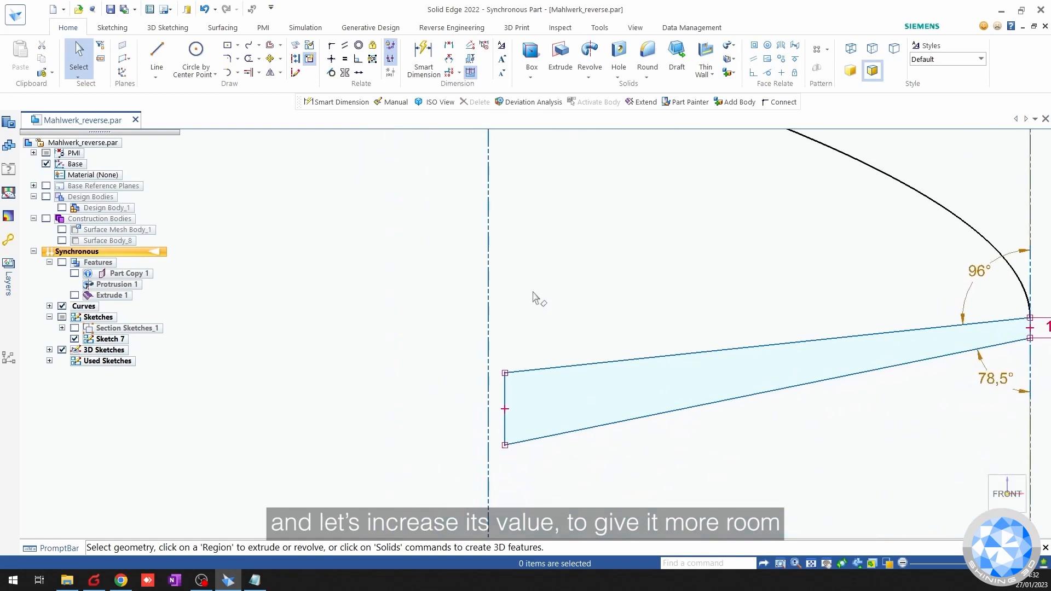
Dimension the gap between the centre axis and the lowest flight profile's inner edge at 5 mm.
left_click(424, 55)
scroll(469, 375, "up", 5)
left_click(528, 394)
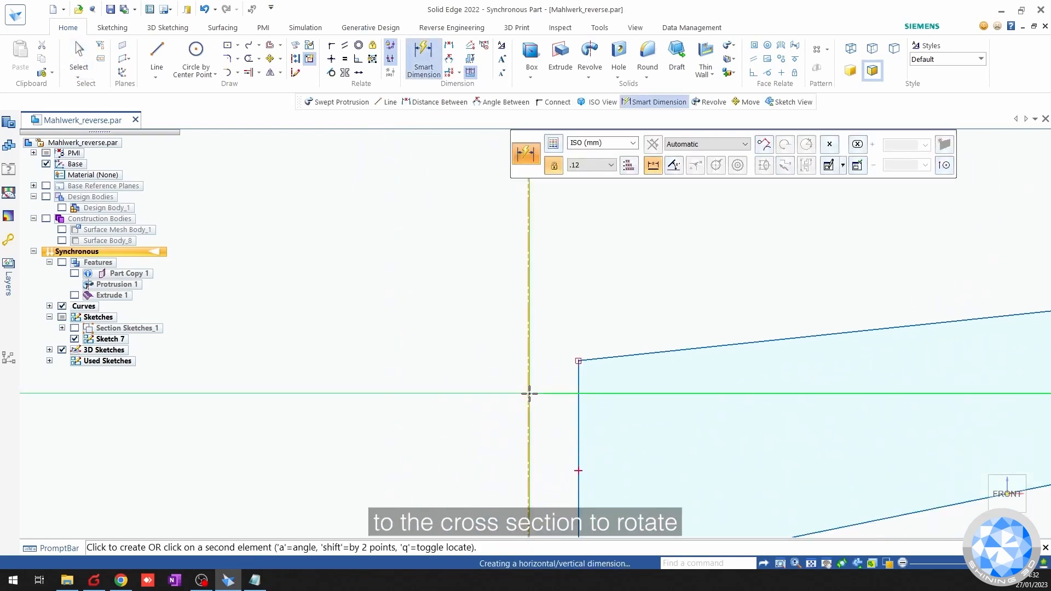
left_click(578, 392)
left_click(576, 294)
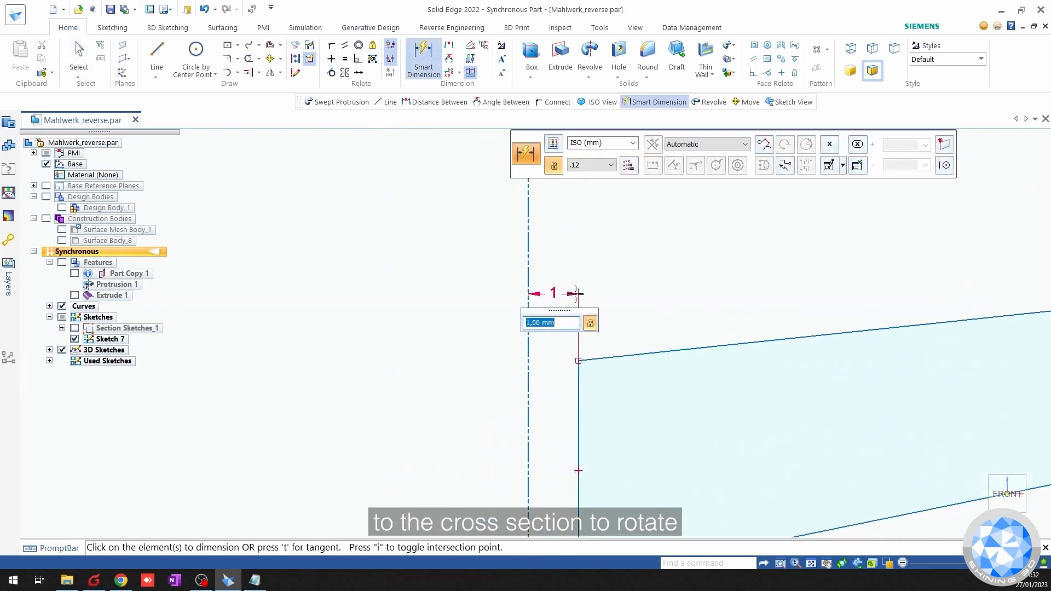
type("5")
key("Return")
scroll(575, 294, "down", 5)
scroll(707, 393, "down", 3)
scroll(691, 393, "up", 3)
key("Escape")
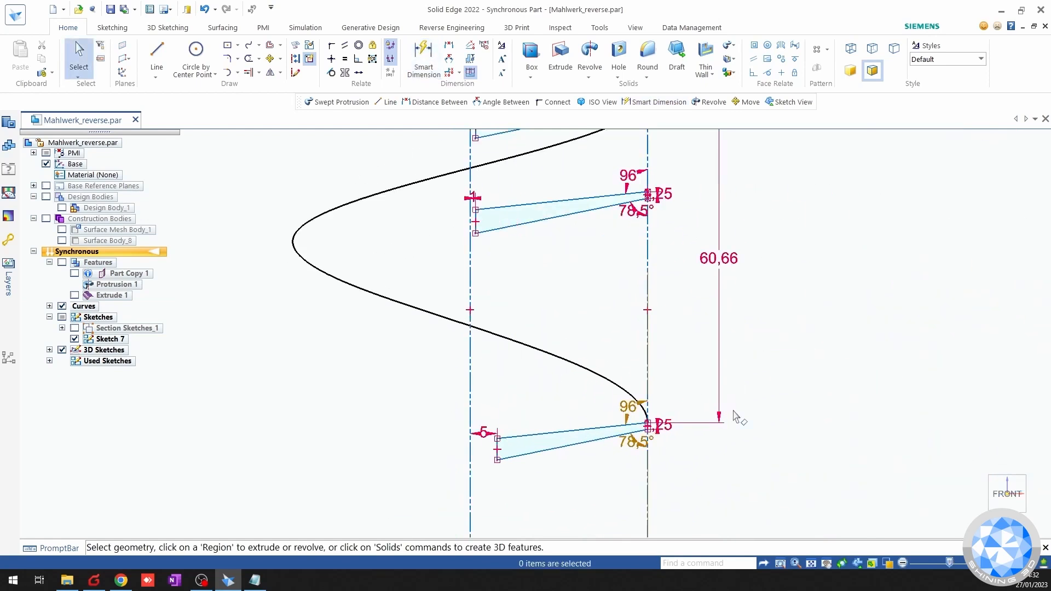
Add another new part body to hold the swept flight.
key("ctrl+i")
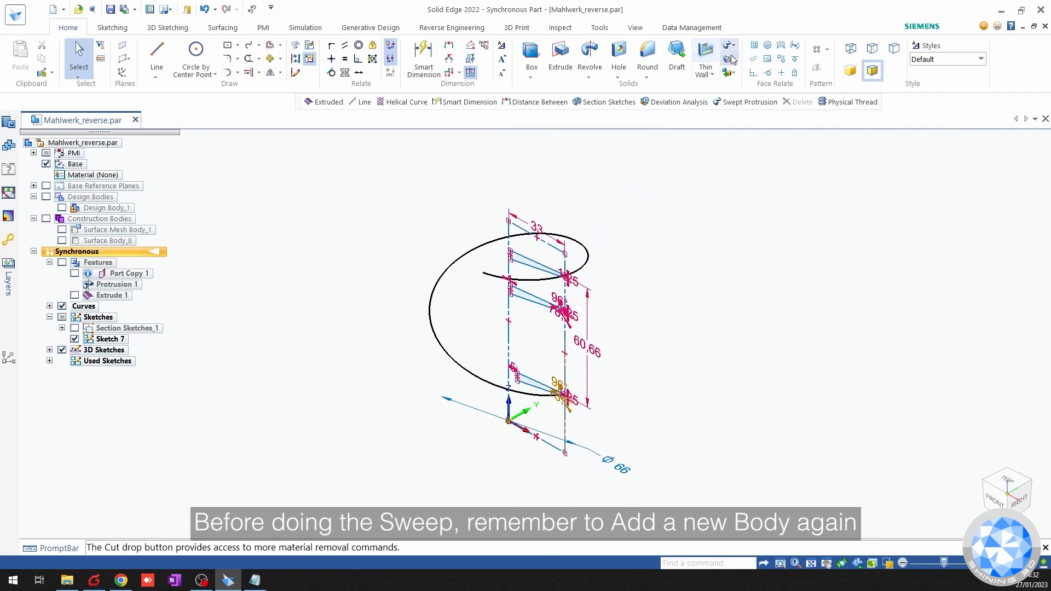
left_click(733, 72)
left_click(744, 86)
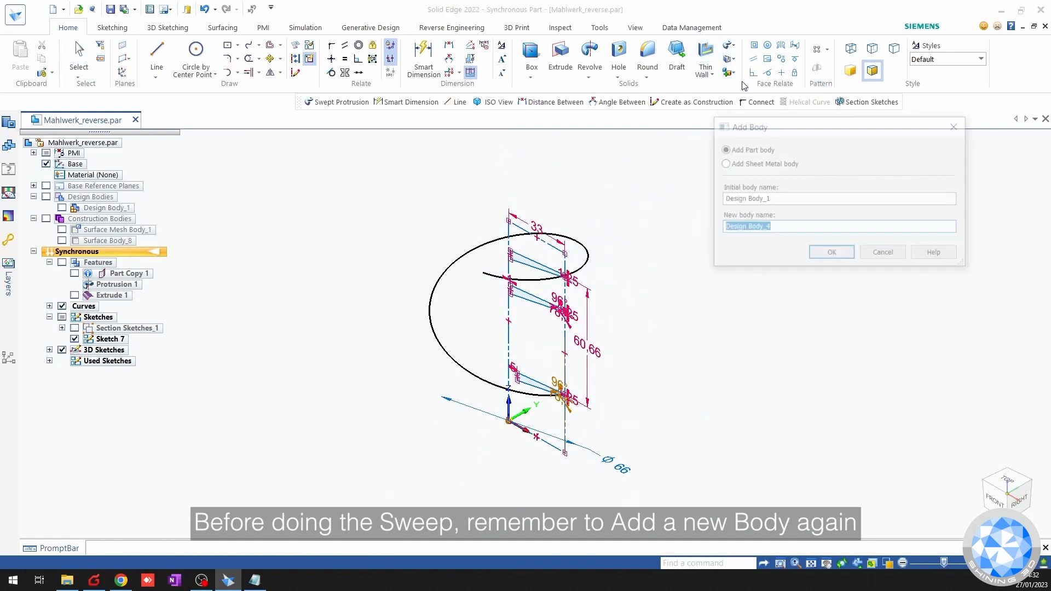
left_click(826, 253)
Create a swept protrusion with the traced contour curve as path and the lowest flight profile as cross section.
left_click(734, 46)
left_click(758, 83)
scroll(547, 367, "up", 4)
middle_click_drag(556, 424, 582, 301, "shift")
left_click(566, 394)
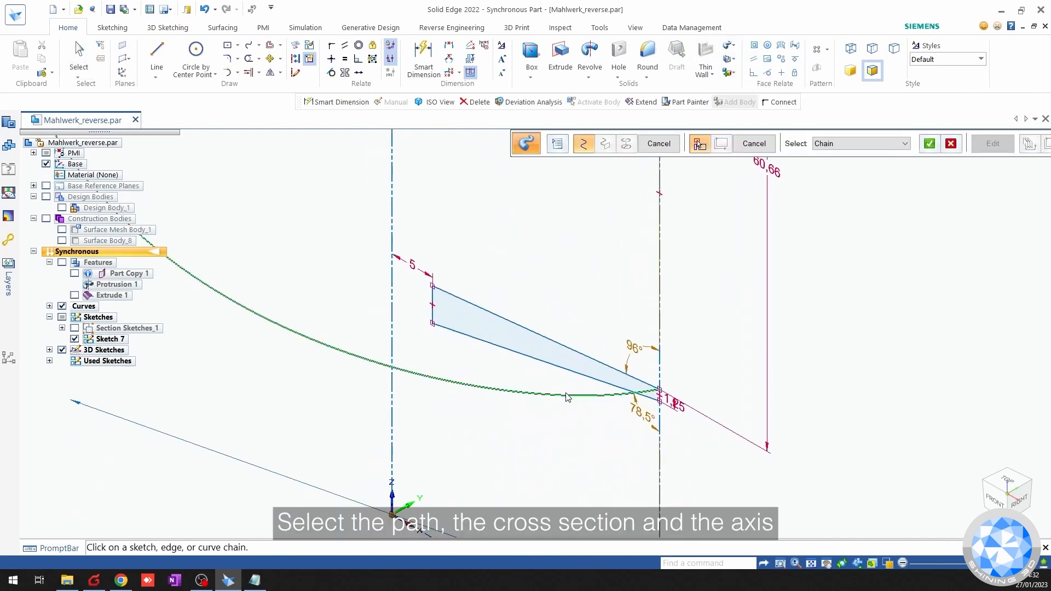
right_click(628, 326)
scroll(635, 368, "up", 3)
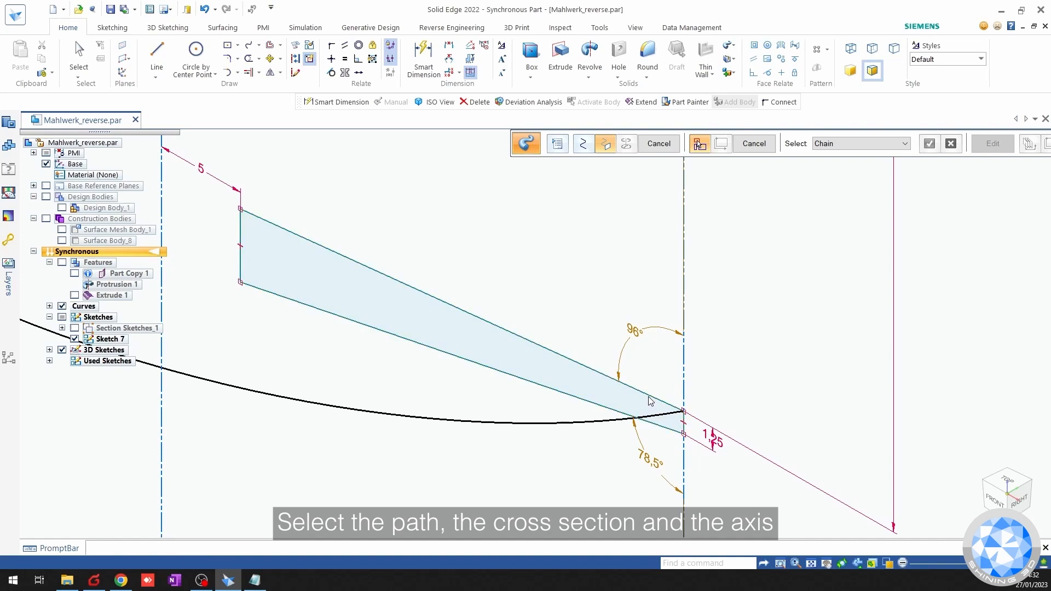
left_click(649, 396)
scroll(617, 328, "down", 7)
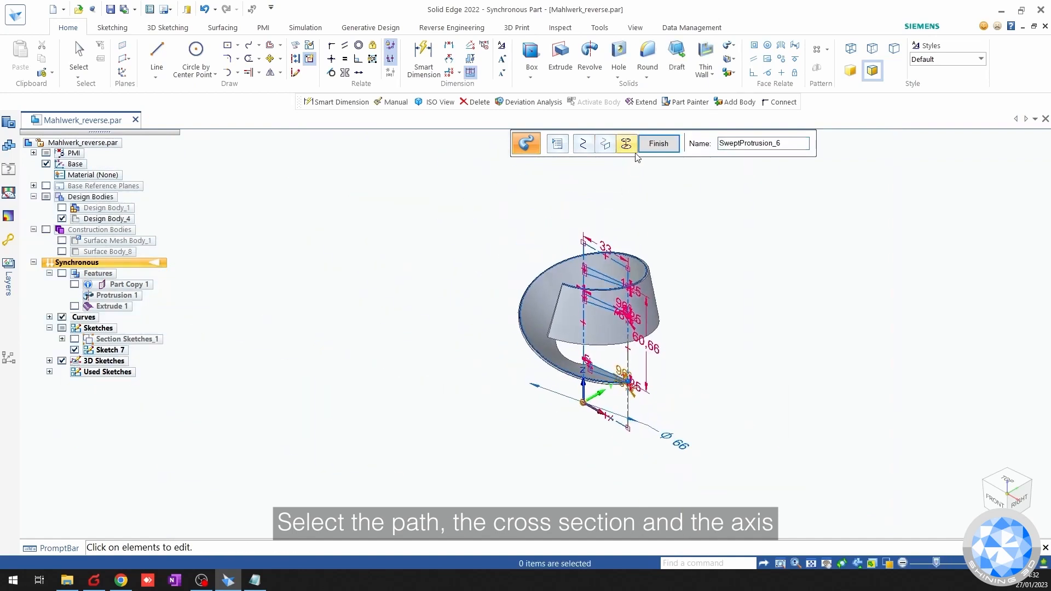
Set the vertical centre axis as the sweep's axis so the flight profile follows it.
left_click(627, 145)
scroll(591, 257, "up", 5)
left_click(609, 254)
right_click(521, 204)
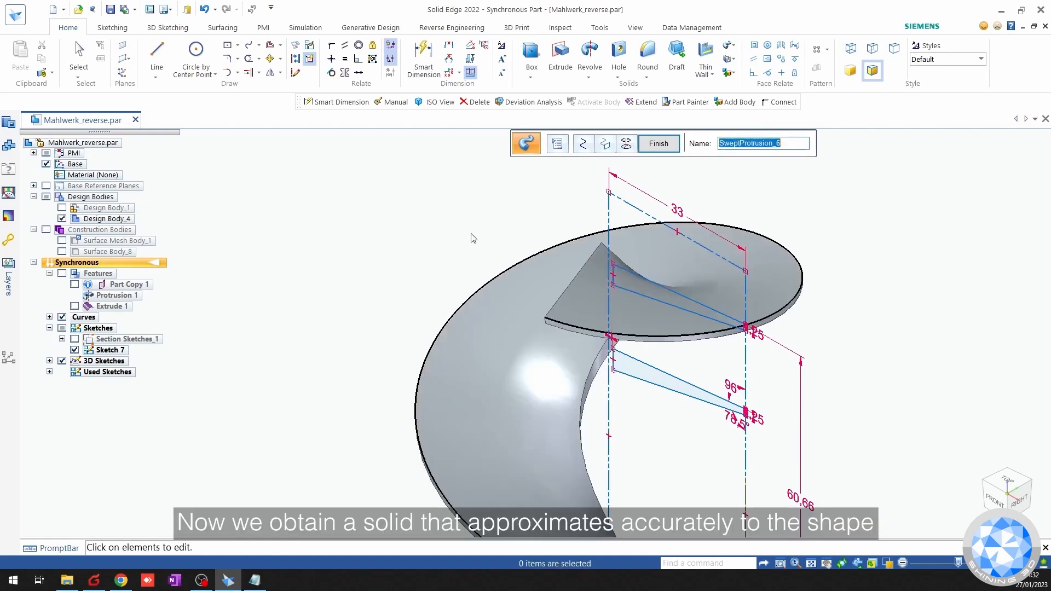
scroll(474, 238, "down", 4)
middle_click_drag(483, 284, 533, 246)
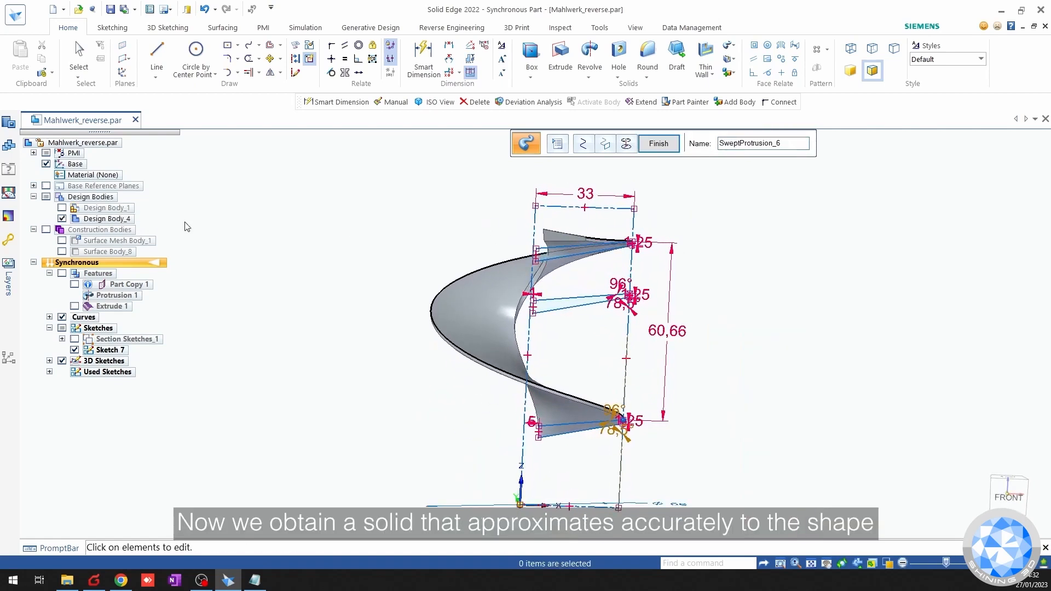
Show the scanned mesh body to compare it with the swept flight, and finish the sweep.
left_click(61, 240)
middle_click_drag(316, 283, 260, 279)
key("ctrl+i")
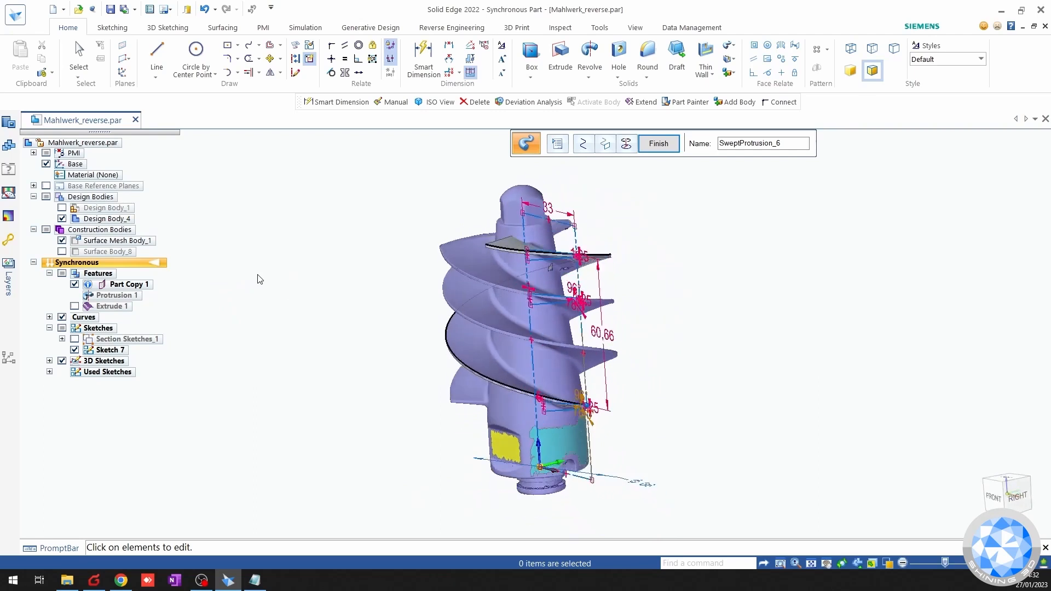
right_click(645, 230)
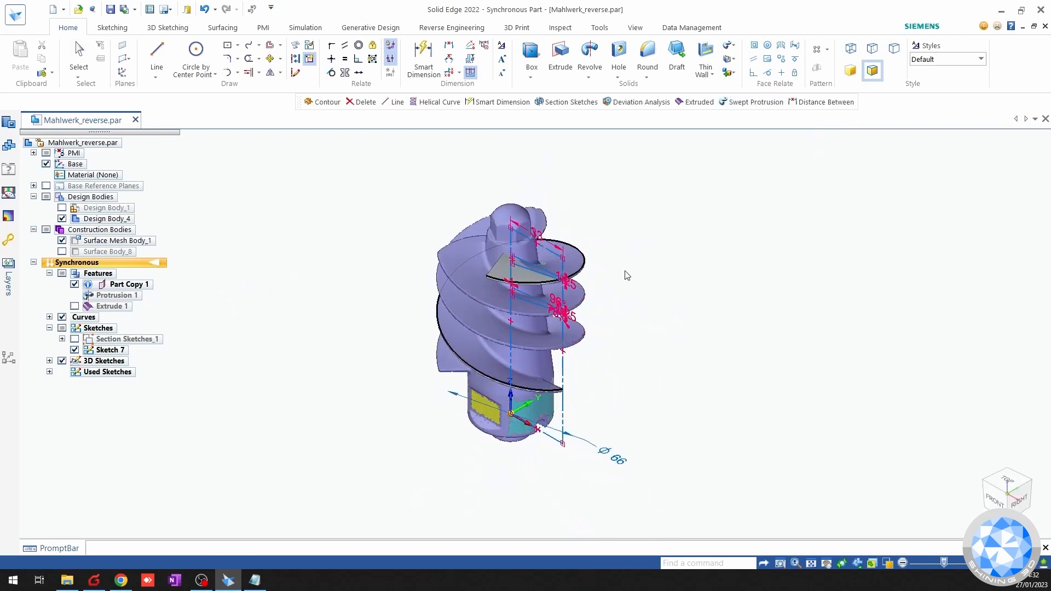
scroll(624, 270, "up", 2)
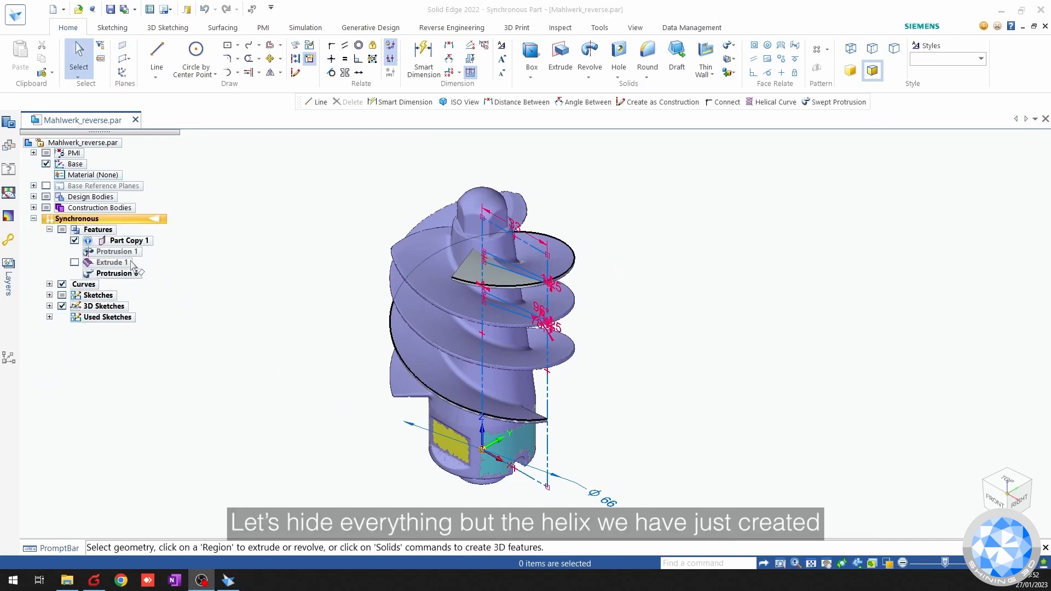
Hide the construction bodies, curves, sketches, 3D sketches and PMI, leaving only the swept flight displayed.
left_click(46, 209)
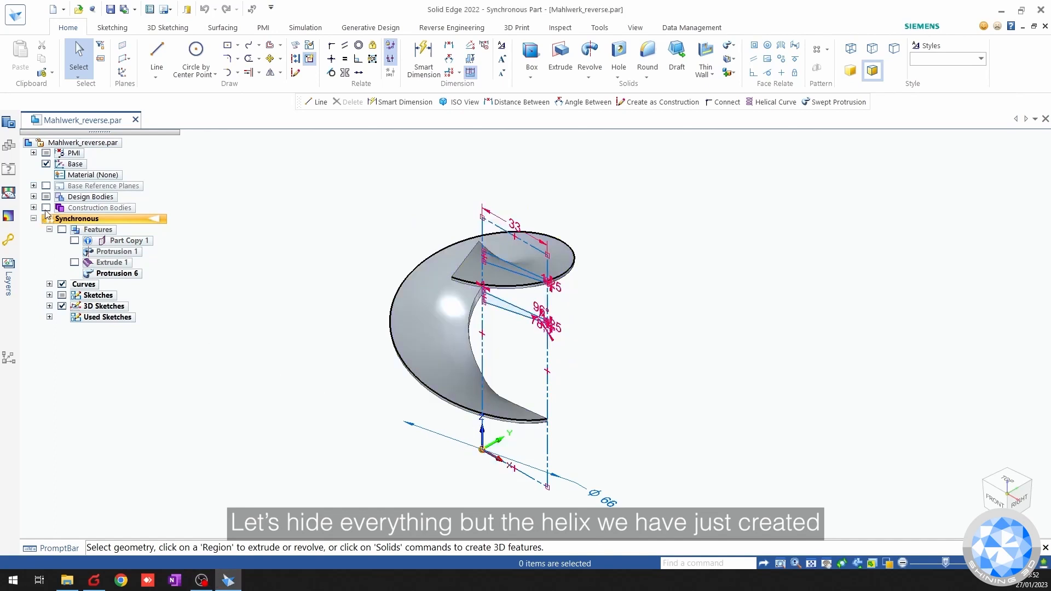
left_click(62, 285)
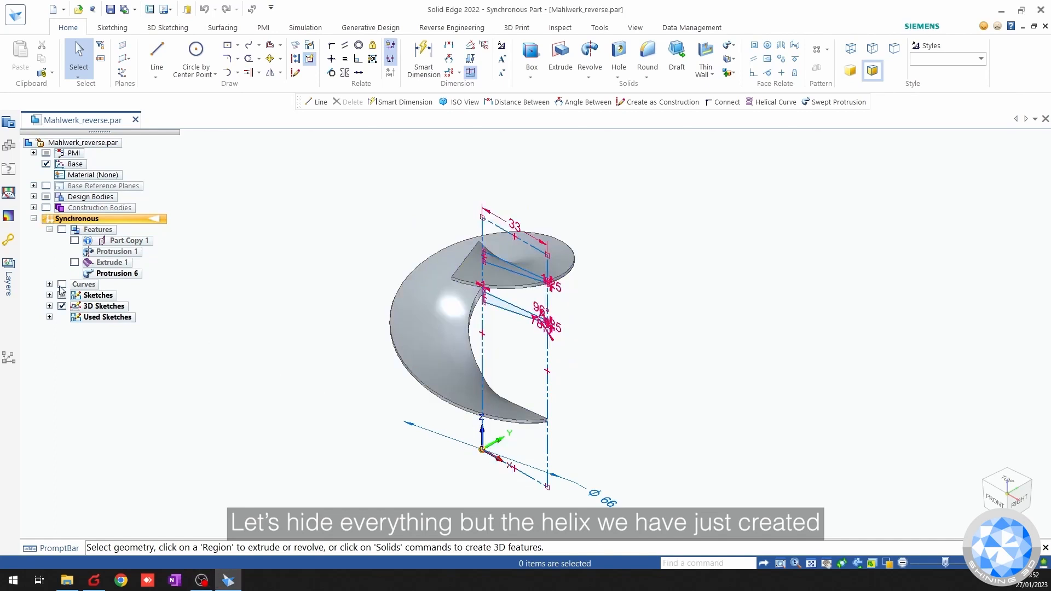
left_click(62, 296)
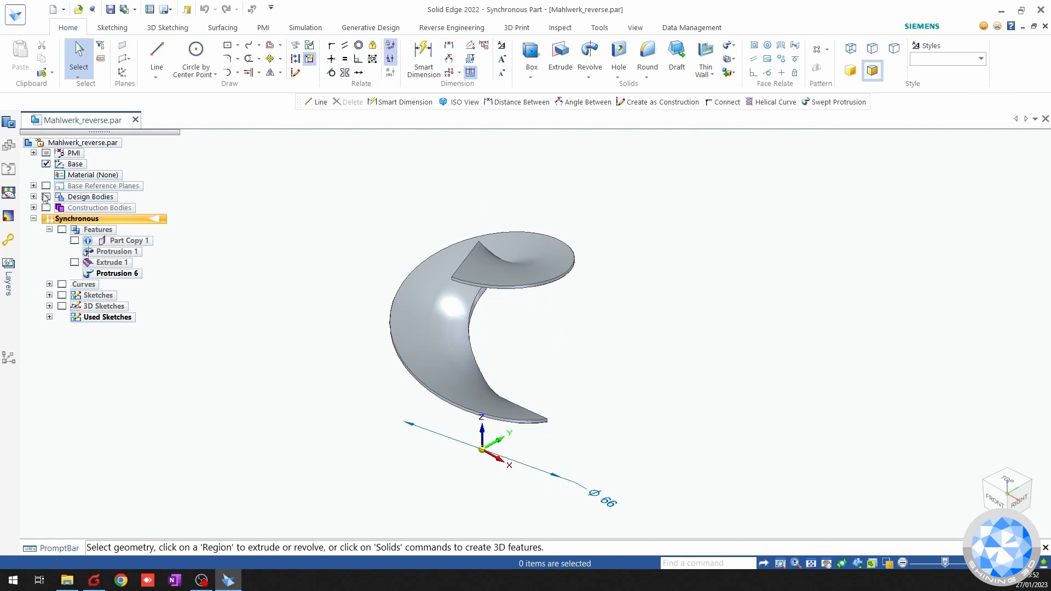
left_click(47, 153)
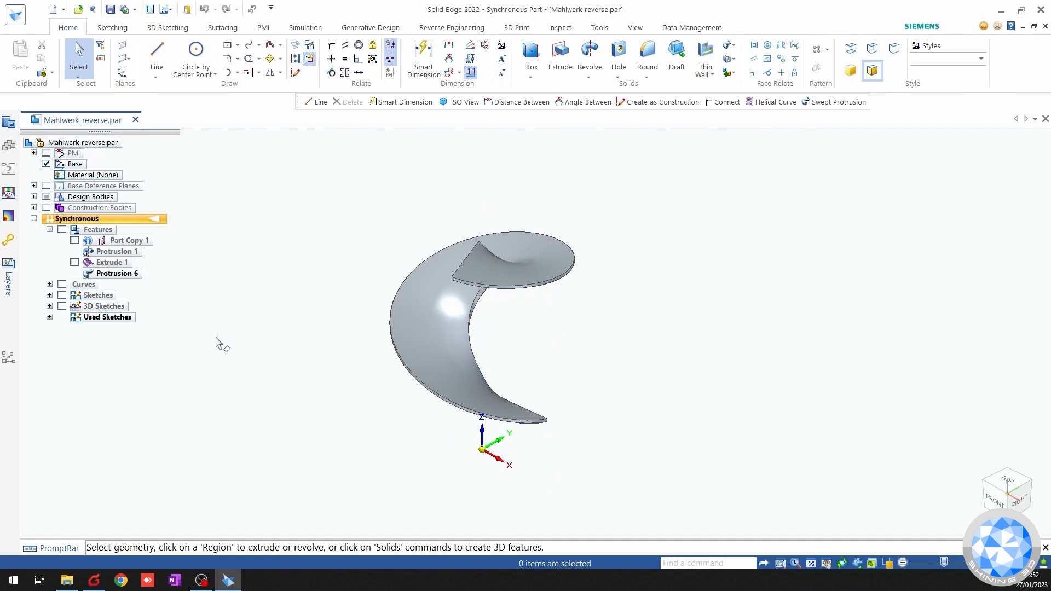
Select the swept flight body and try to place its steering wheel on the origin.
left_click(34, 197)
left_click(82, 219)
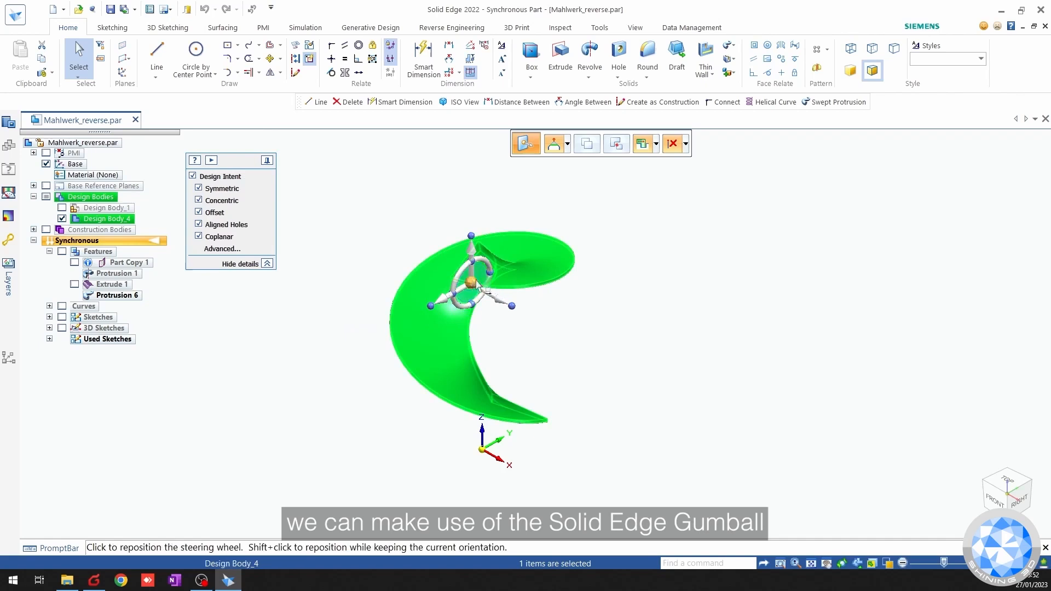
left_click(471, 284)
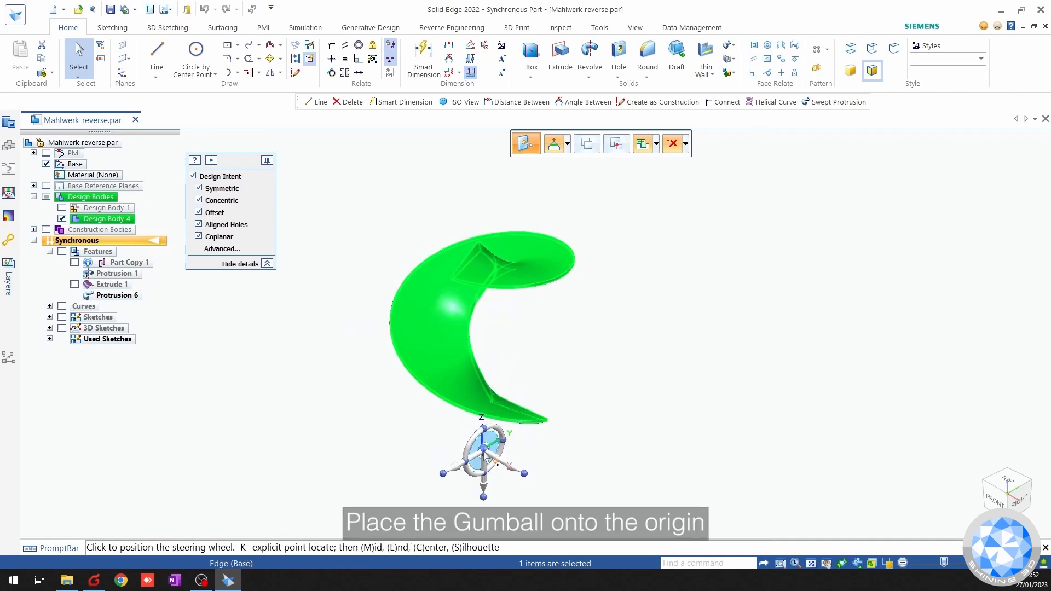
left_click(485, 456)
scroll(487, 462, "up", 2)
left_click(486, 459)
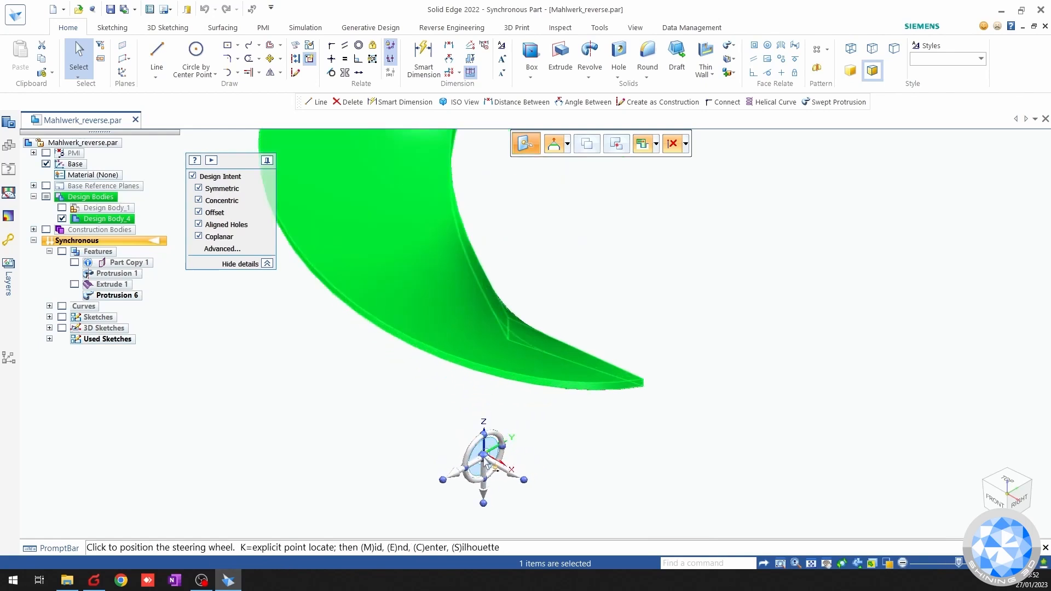
left_click(429, 423)
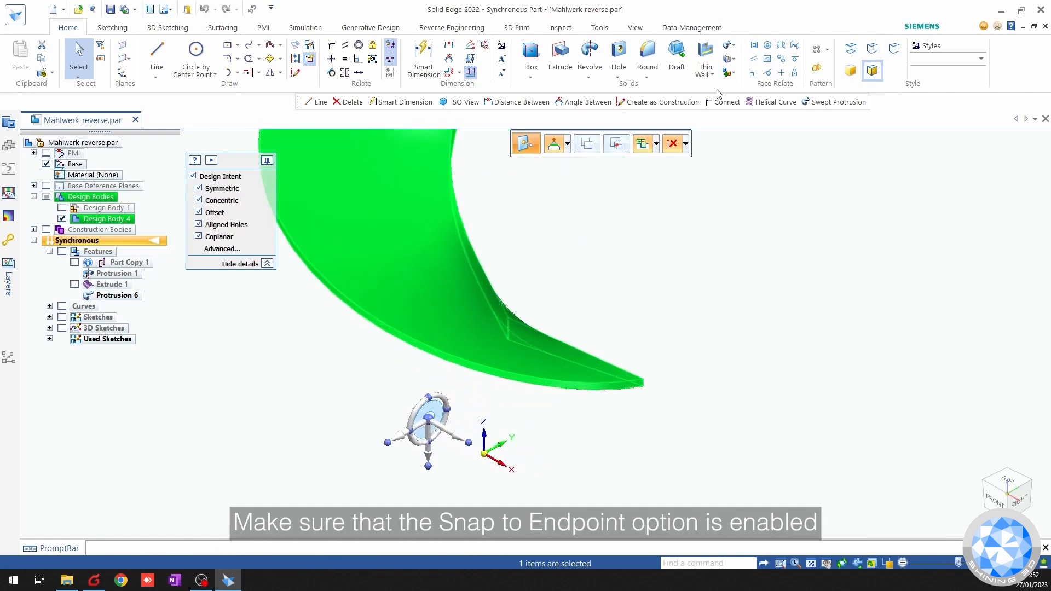
Enable endpoint snapping and place the steering wheel on the coordinate origin.
left_click(685, 144)
left_click(684, 193)
left_click(428, 421)
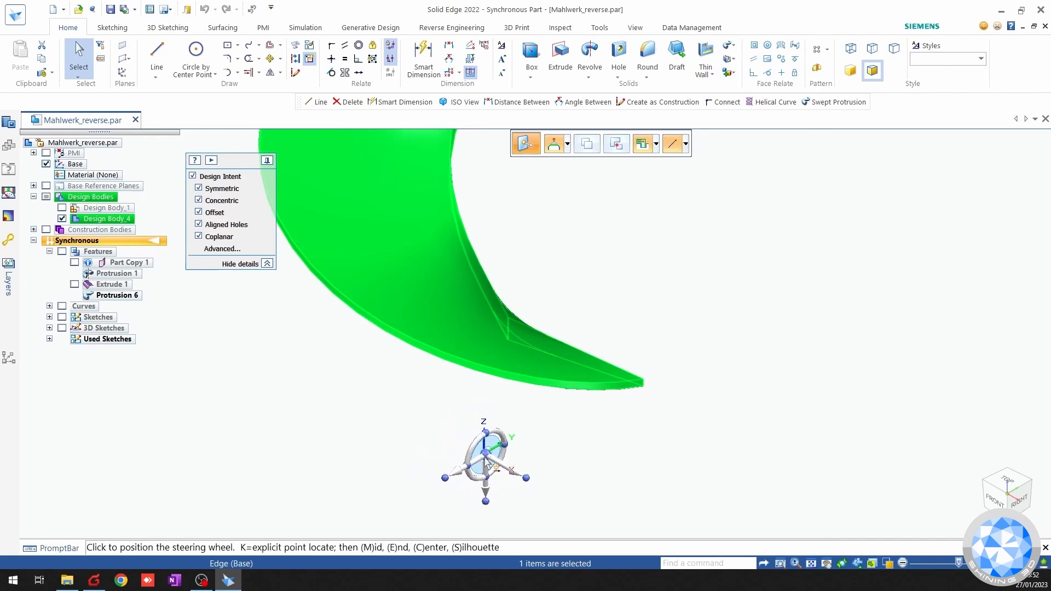
left_click(485, 452)
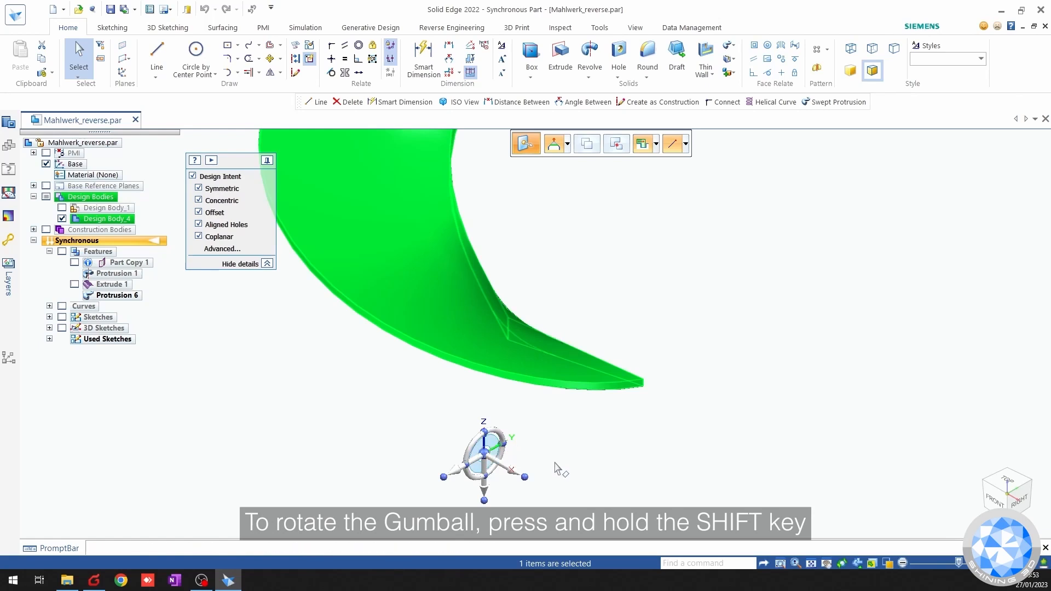
Turn the steering wheel's ring horizontal and rotate a copy of the flight body by 120° about the vertical axis.
left_click(488, 442, "shift")
scroll(602, 471, "down", 4)
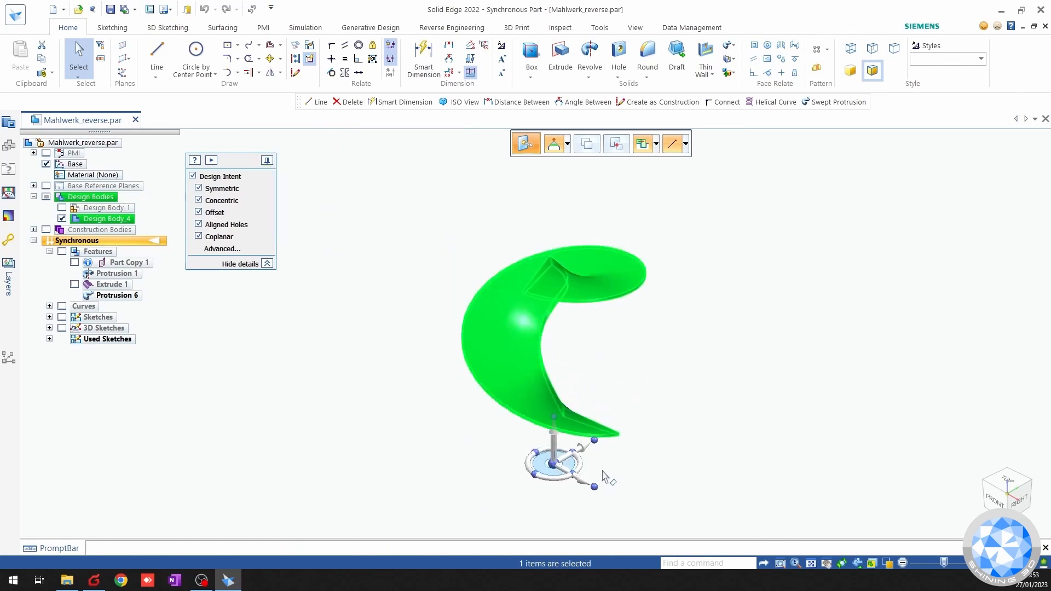
left_click(594, 147)
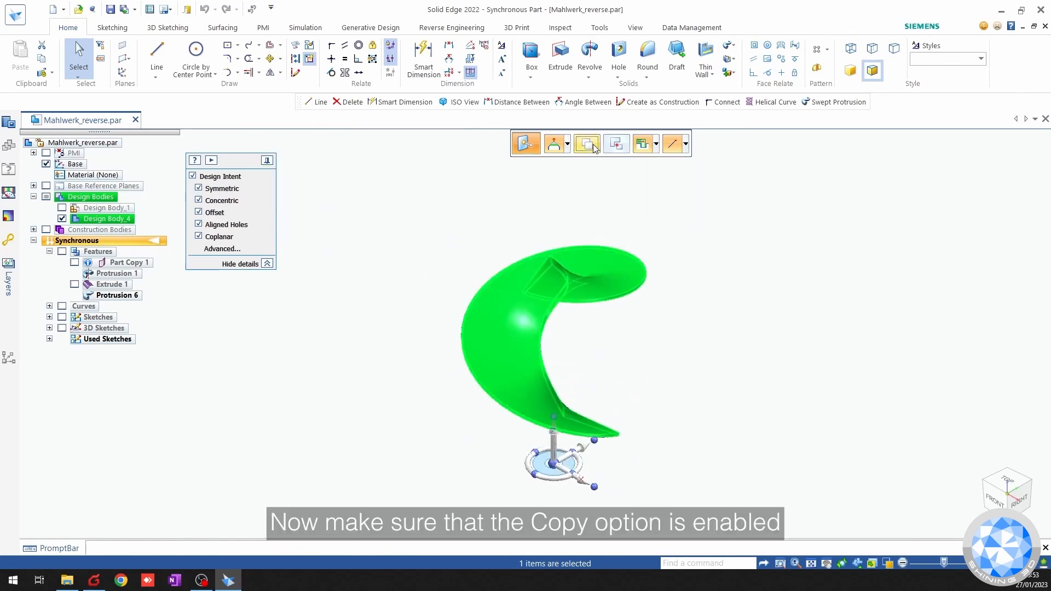
left_click(567, 479)
type("120")
key("Return")
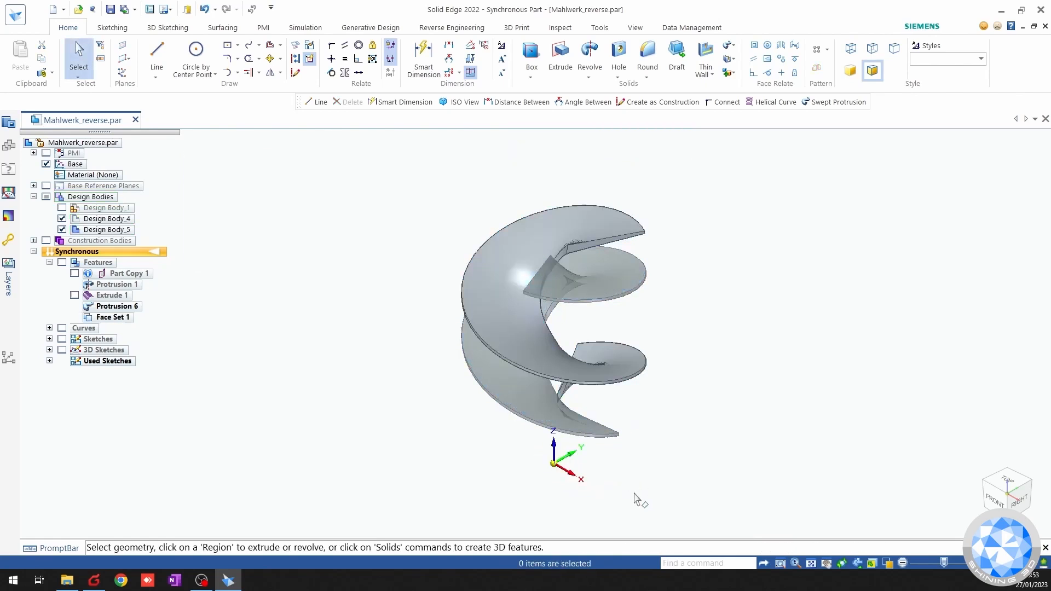
Select the copied flight body and place its steering wheel on the origin with the ring horizontal.
left_click(104, 229)
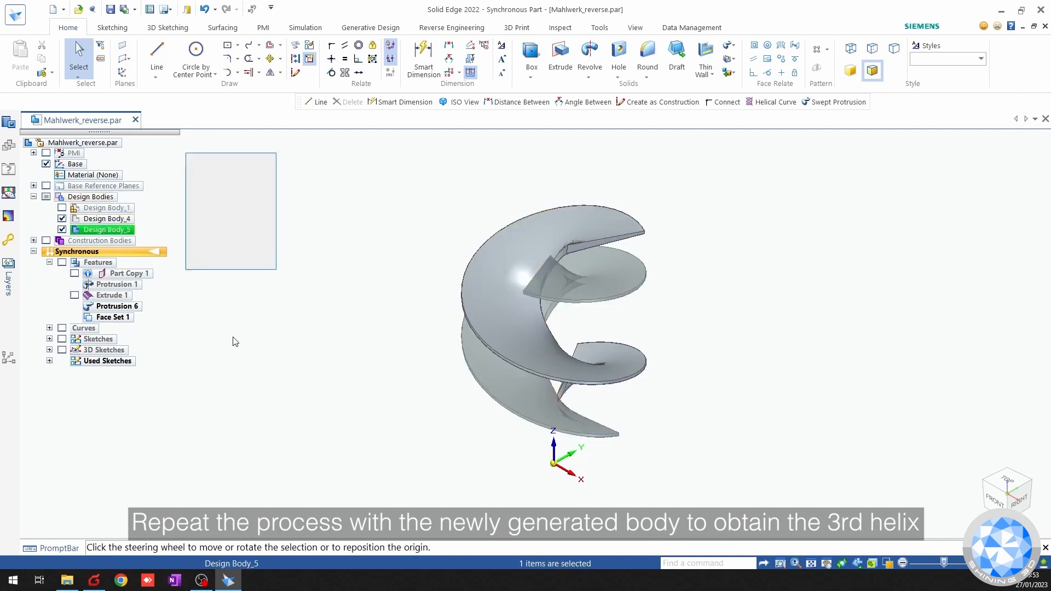
left_click(536, 372)
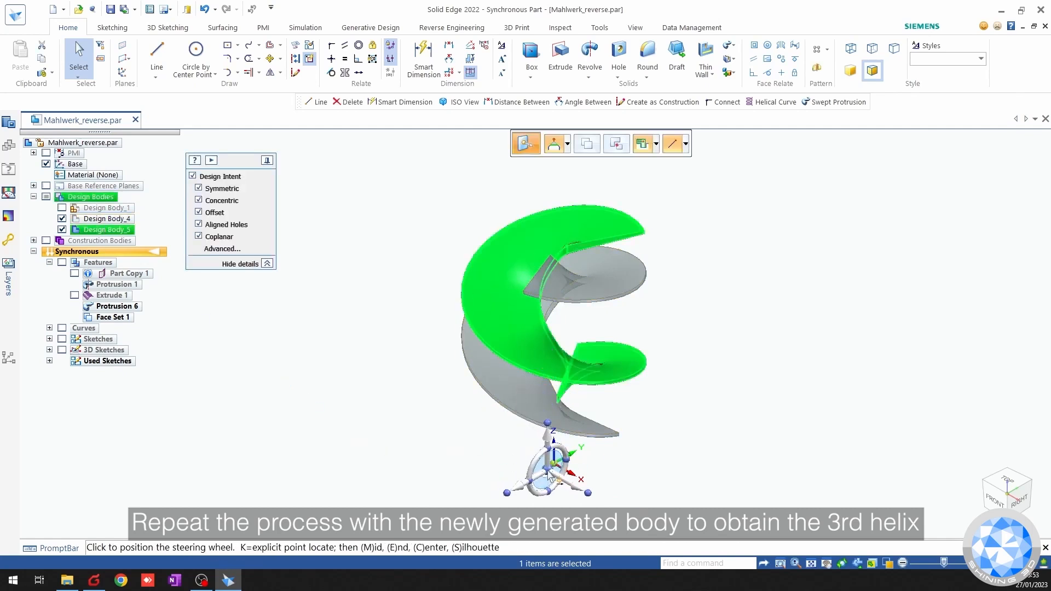
left_click(556, 465)
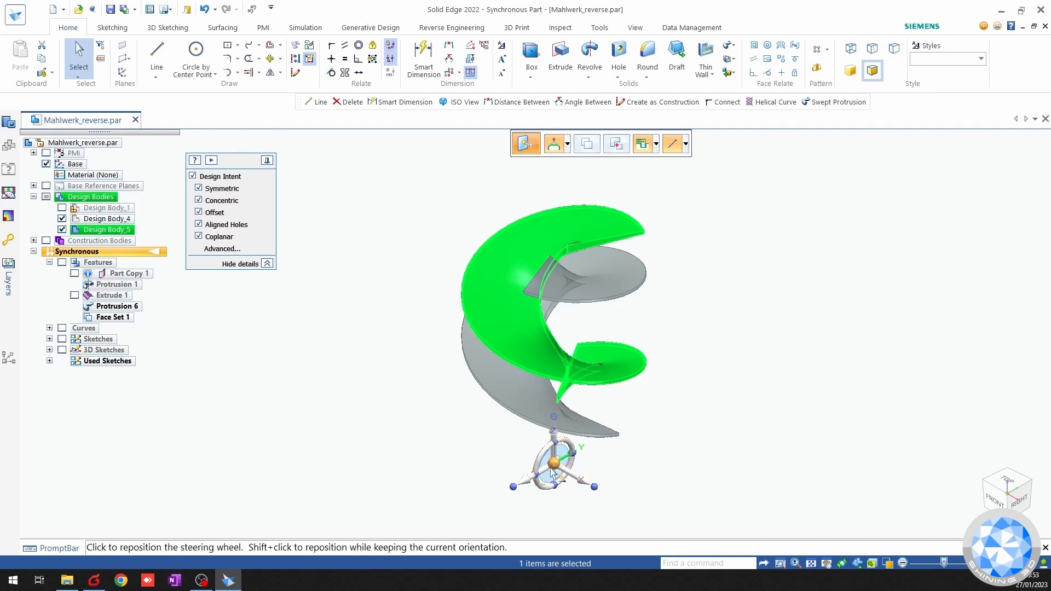
left_click(550, 474, "shift")
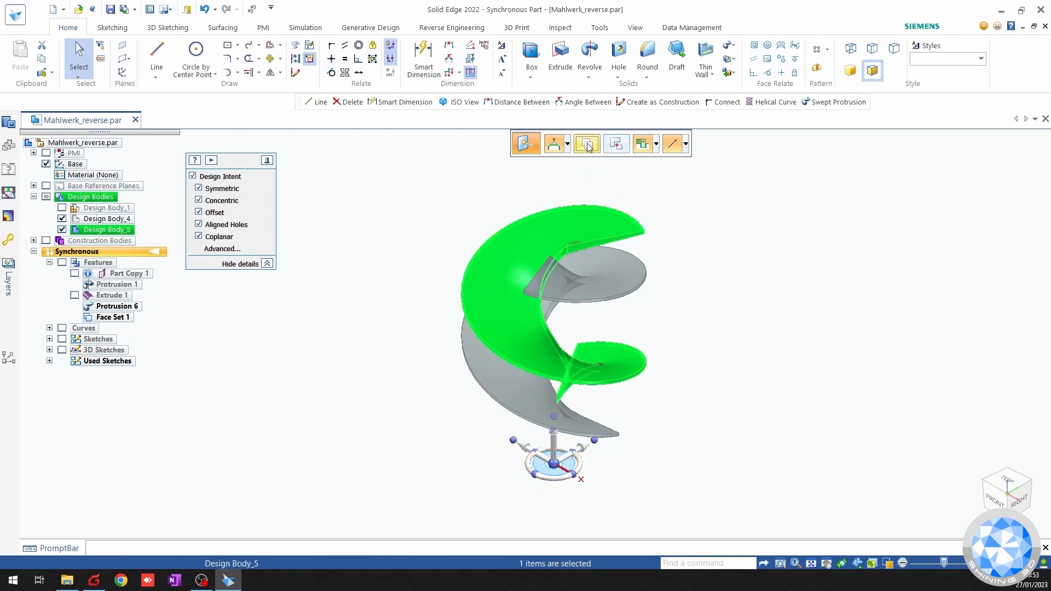
Rotate a copy of the second flight body by 120° about the vertical axis to make the third flight.
left_click(553, 463)
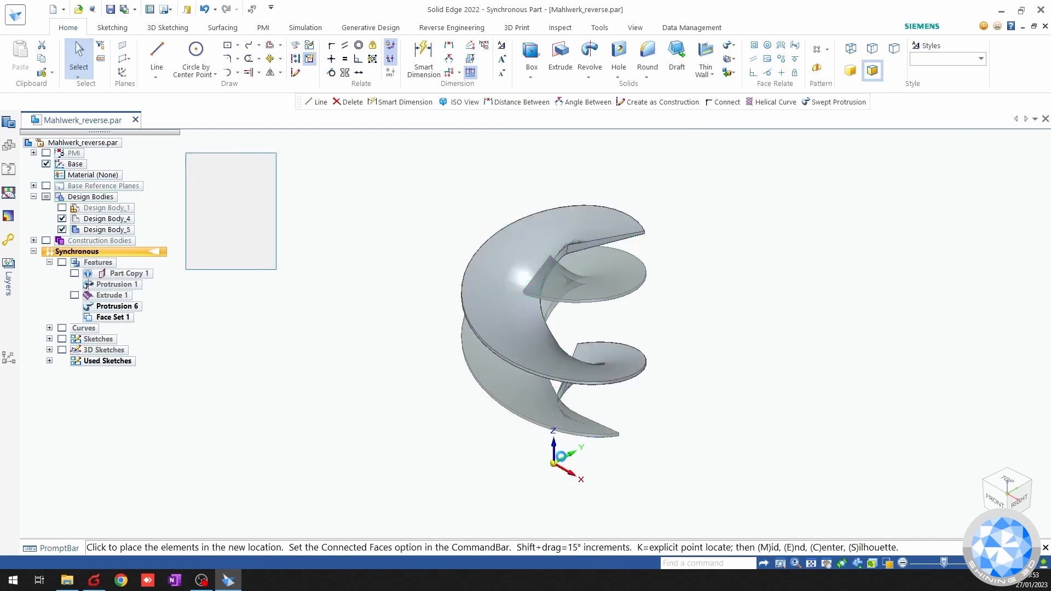
type("12")
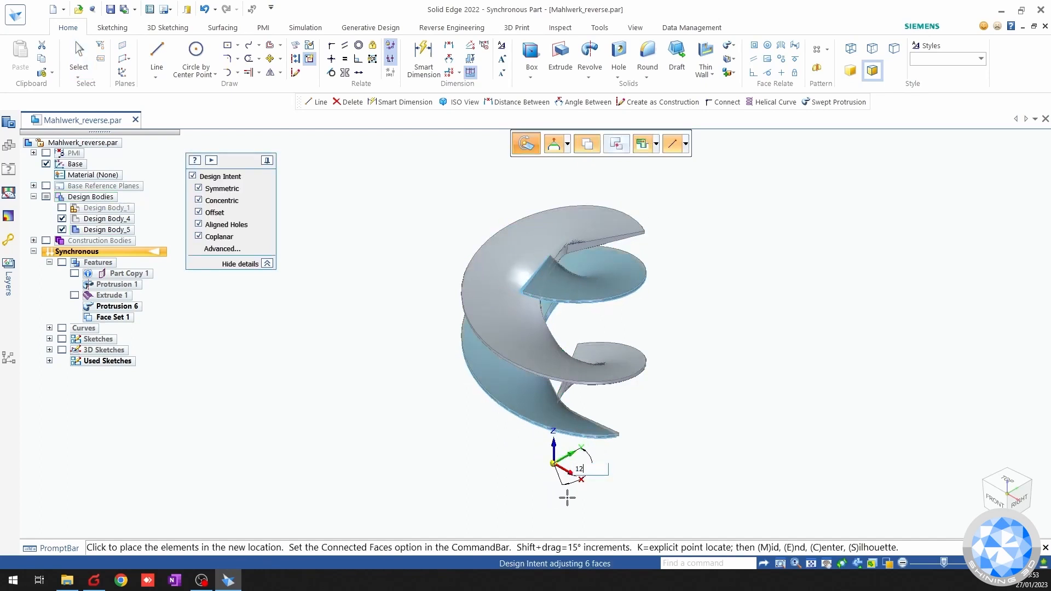
type("0")
key("Return")
View the model from the front with the scanned mesh shown and the extruded surface hidden.
left_click(994, 500)
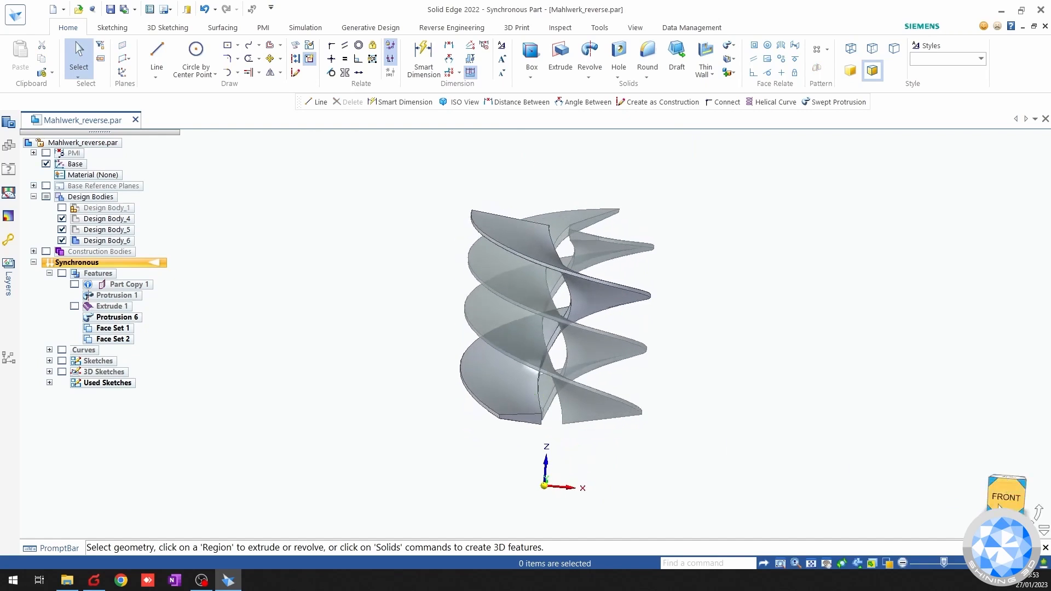
left_click(46, 251)
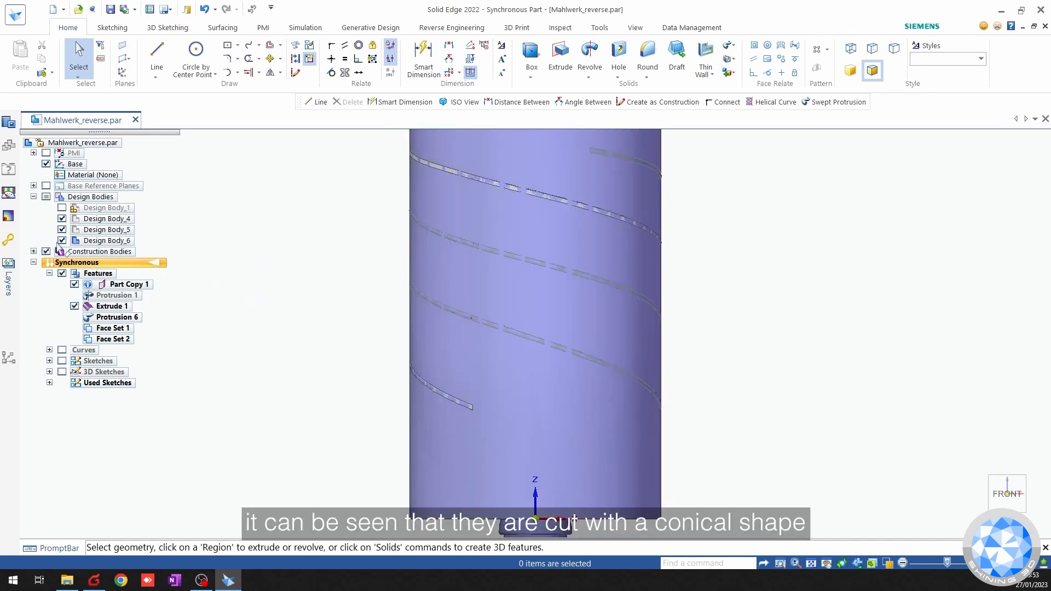
left_click(34, 251)
left_click(75, 328)
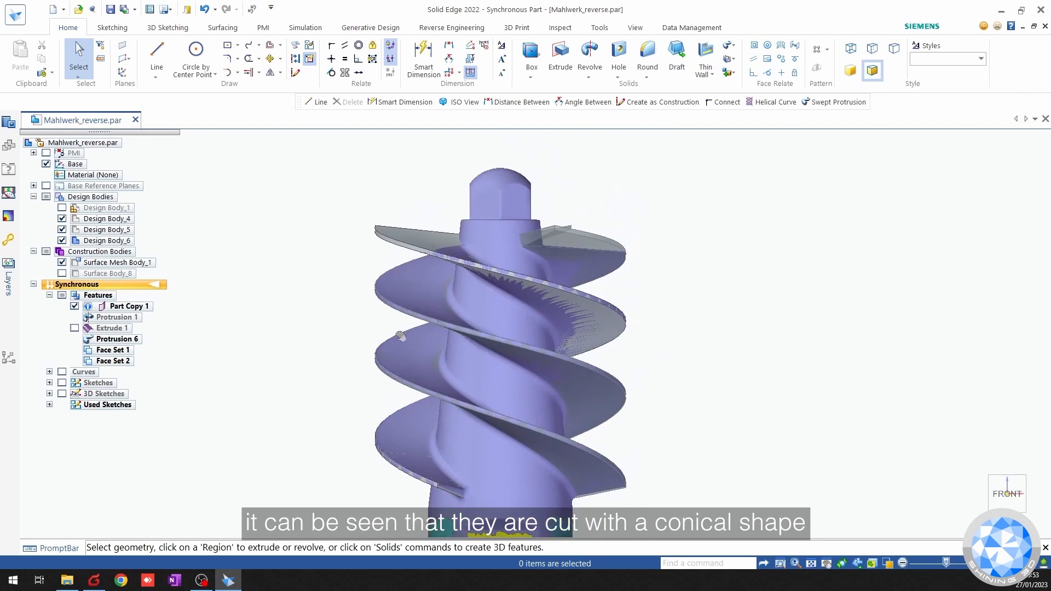
middle_click_drag(400, 336, 389, 352, "shift")
Hide the three flight bodies so that only the scanned mesh is displayed.
left_click(62, 240)
left_click(62, 229)
left_click(62, 218)
scroll(431, 273, "up", 3)
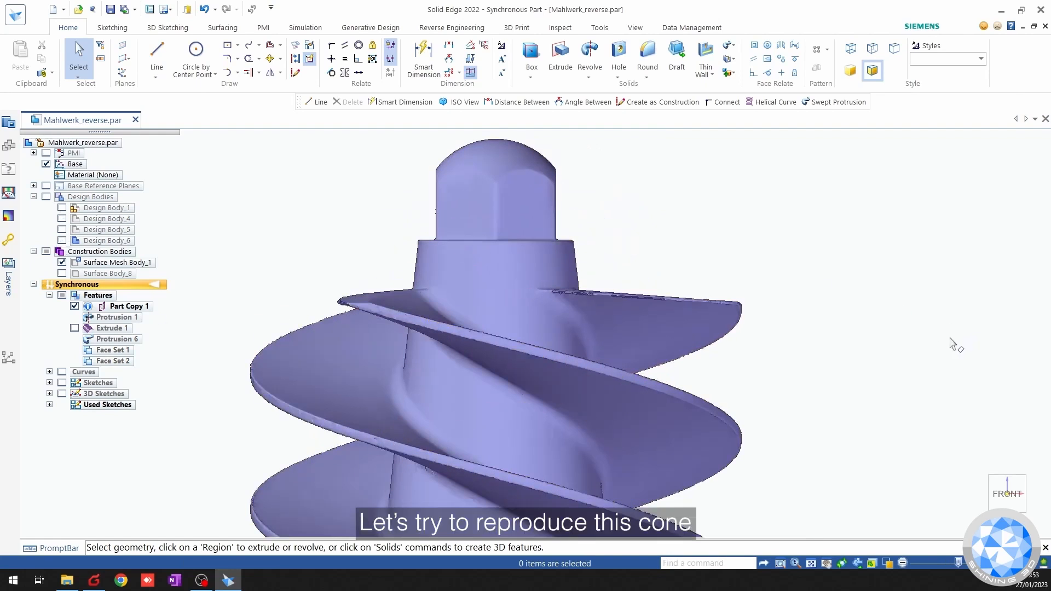
scroll(879, 315, "down", 2)
middle_click_drag(879, 315, 783, 288, "shift")
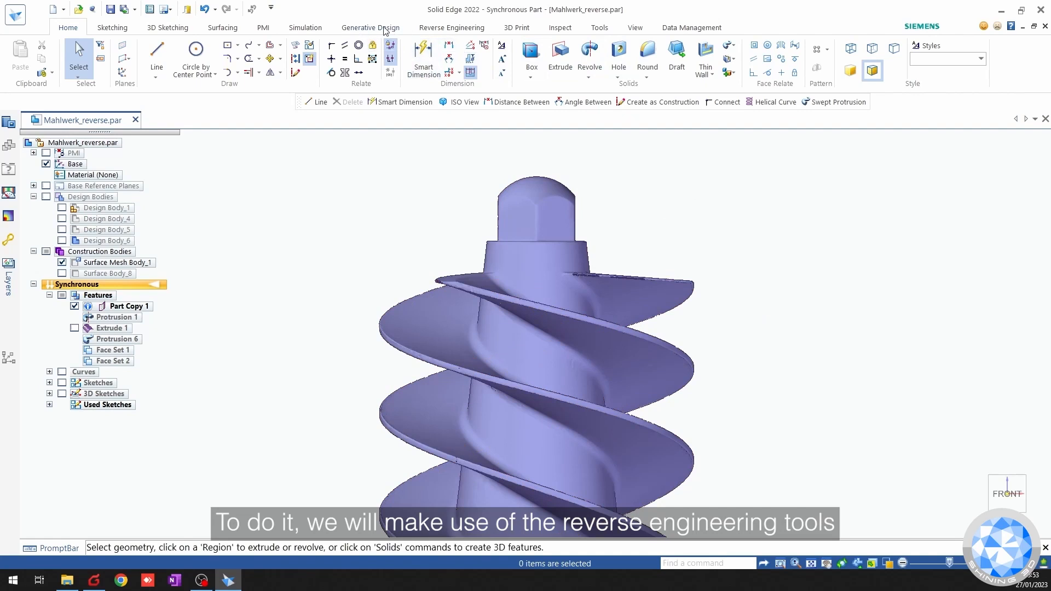
Start manual region identification on the scanned mesh and set the region colour to bright pink.
left_click(432, 28)
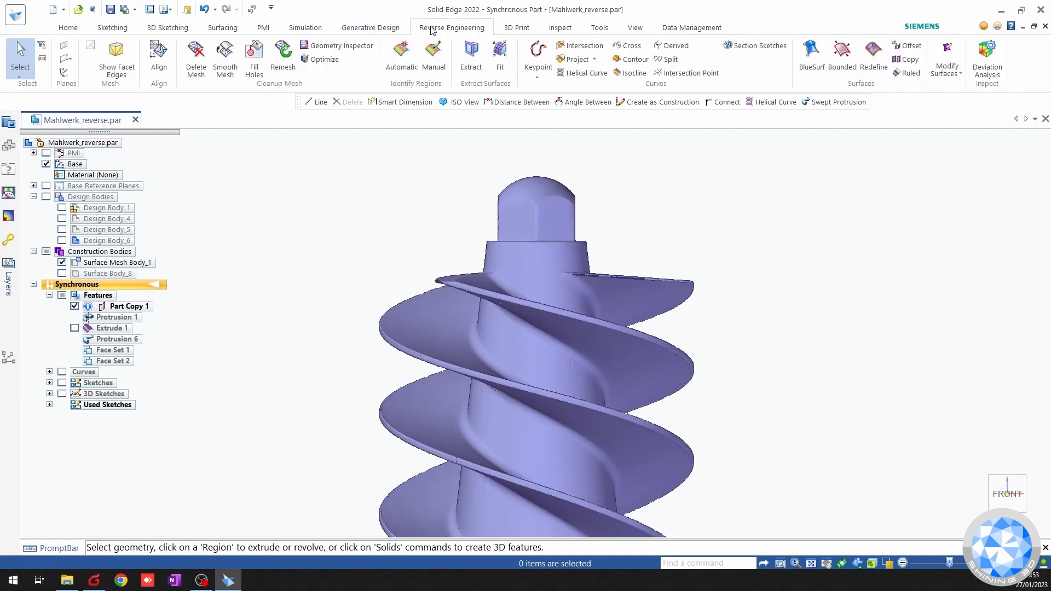
left_click(432, 55)
left_click(645, 144)
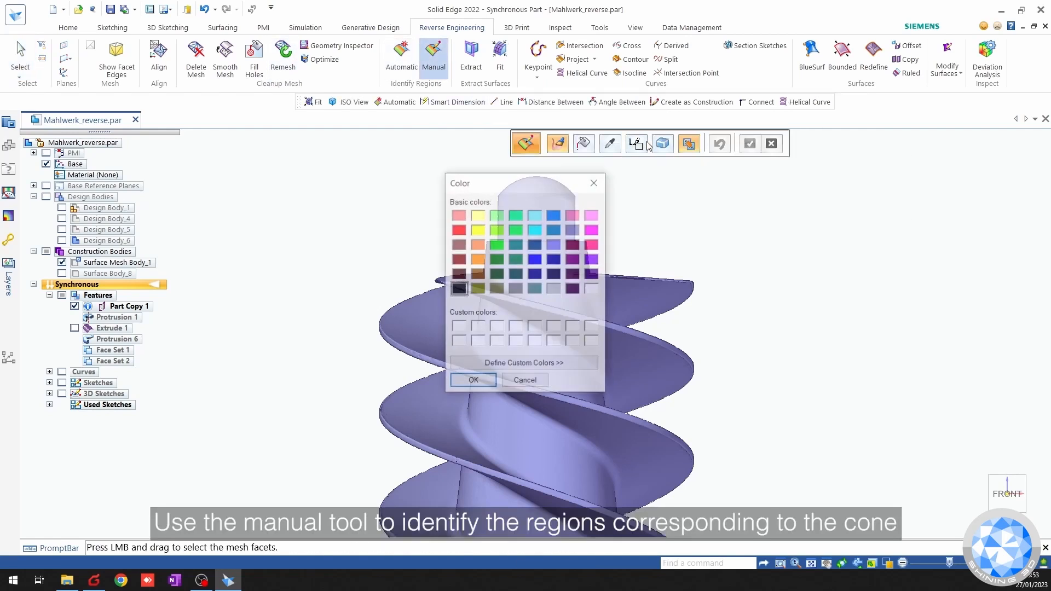
left_click(592, 244)
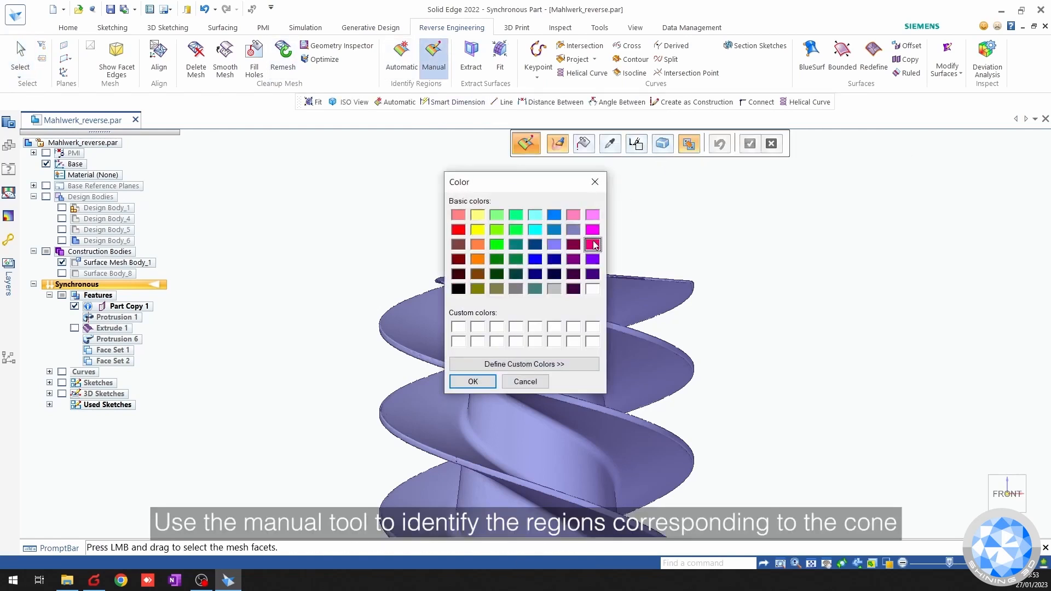
left_click(466, 385)
Paint the mesh facets along the sloped upper end faces of the first two flights as regions.
middle_click_drag(616, 206, 604, 263)
scroll(442, 320, "up", 2)
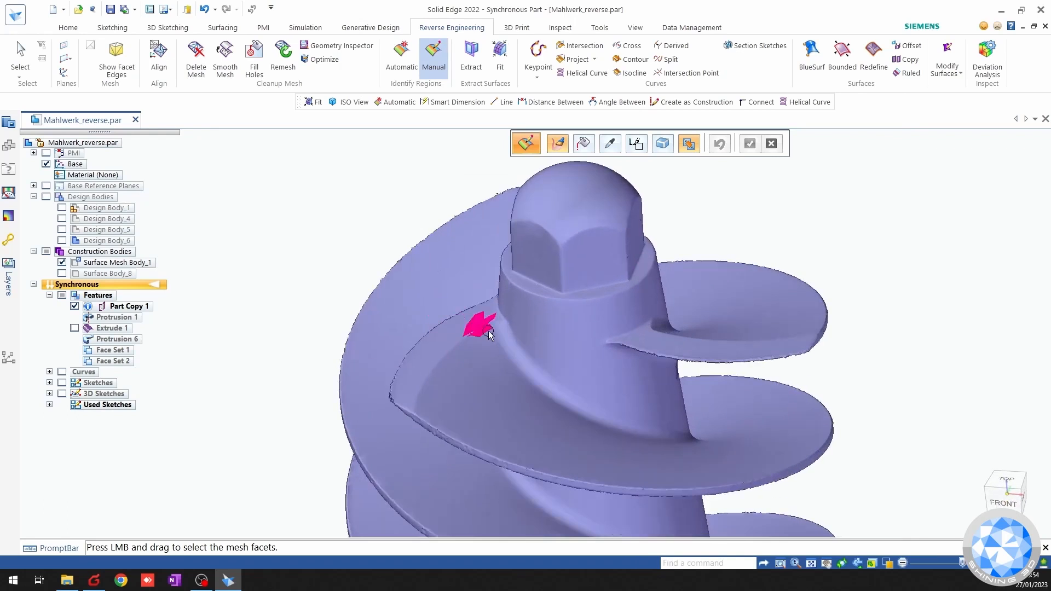
scroll(489, 336, "up", 2)
mouse_move(493, 301)
left_mouse_down()
mouse_move(350, 415)
mouse_move(303, 504)
left_mouse_up()
middle_click_drag(513, 413, 188, 355, "shift")
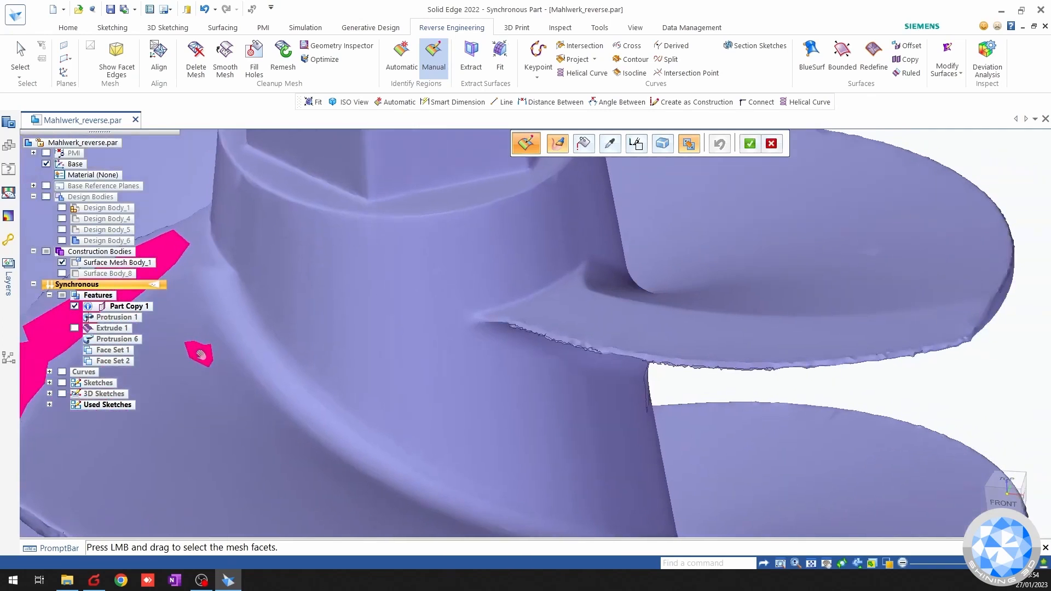
mouse_move(569, 304)
left_mouse_down()
mouse_move(591, 319)
mouse_move(730, 344)
mouse_move(926, 332)
left_mouse_up()
Paint the sloped upper end face of the third flight and accept the three mesh regions.
scroll(711, 263, "down", 2)
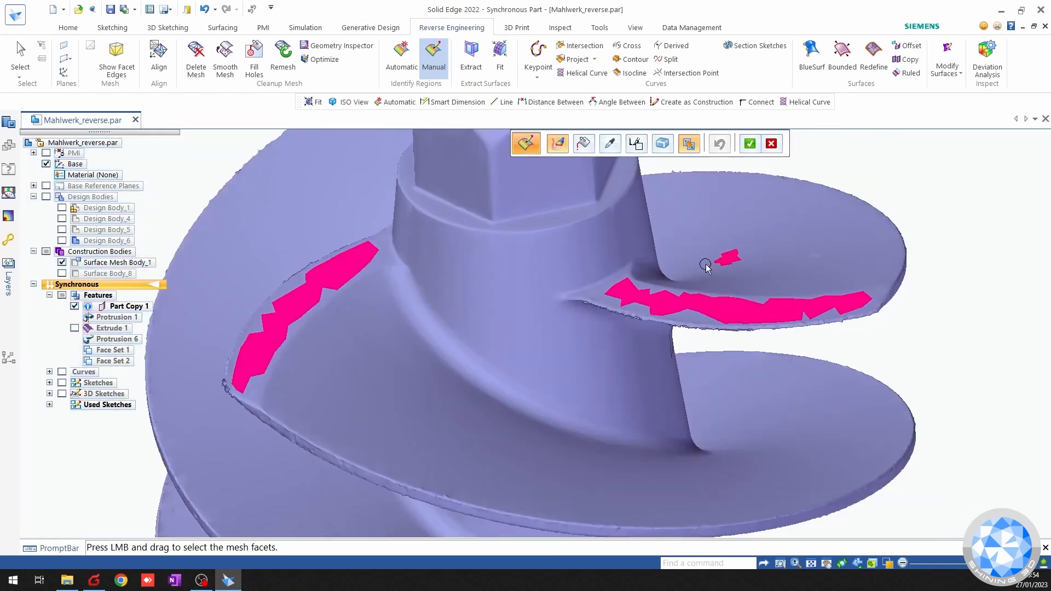
middle_click_drag(647, 309, 728, 483, "shift")
scroll(423, 335, "down", 1)
middle_click_drag(497, 358, 518, 377)
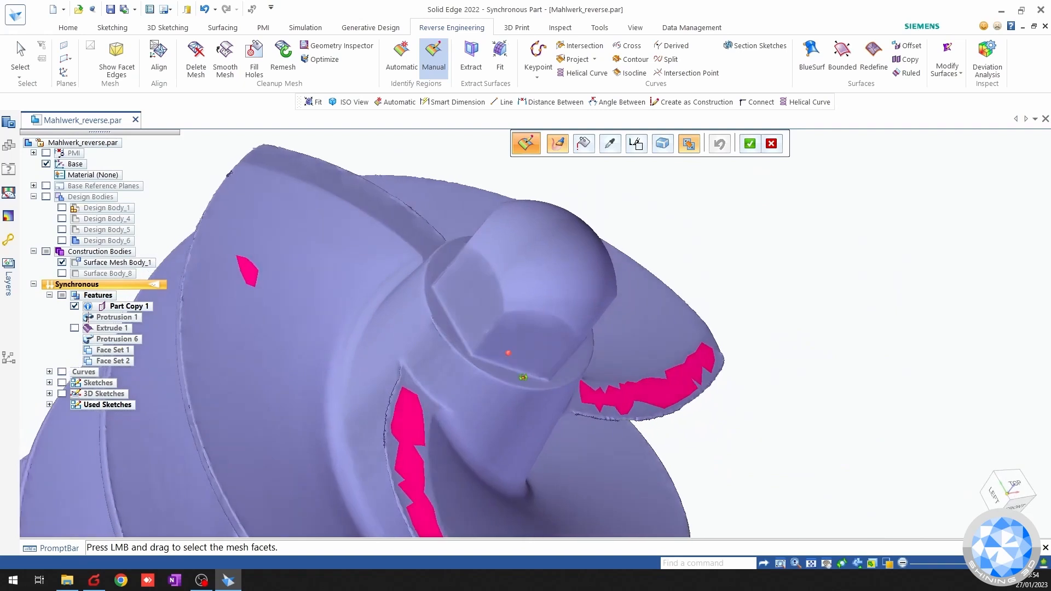
scroll(383, 237, "up", 3)
middle_click_drag(394, 241, 527, 422, "shift")
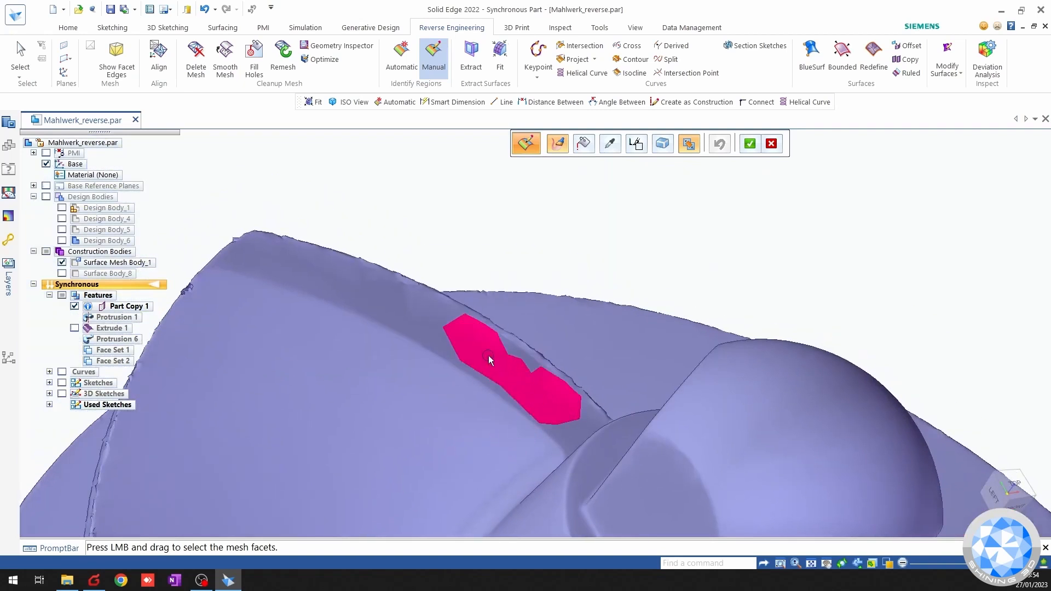
left_click_drag(390, 310, 276, 268)
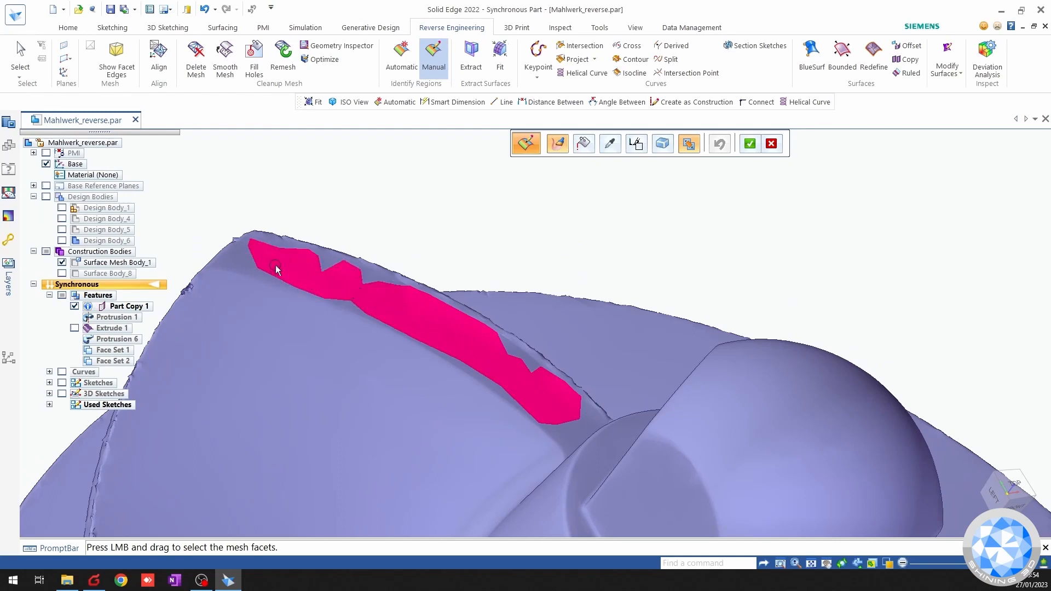
scroll(565, 271, "down", 3)
right_click(765, 281)
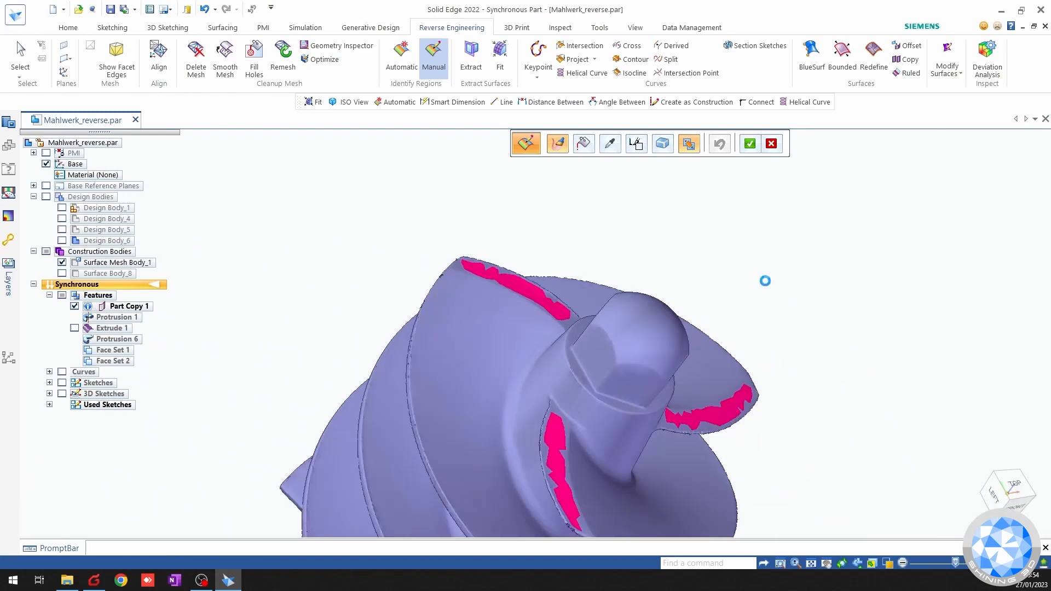
middle_click_drag(765, 280, 691, 211, "shift")
key("Escape")
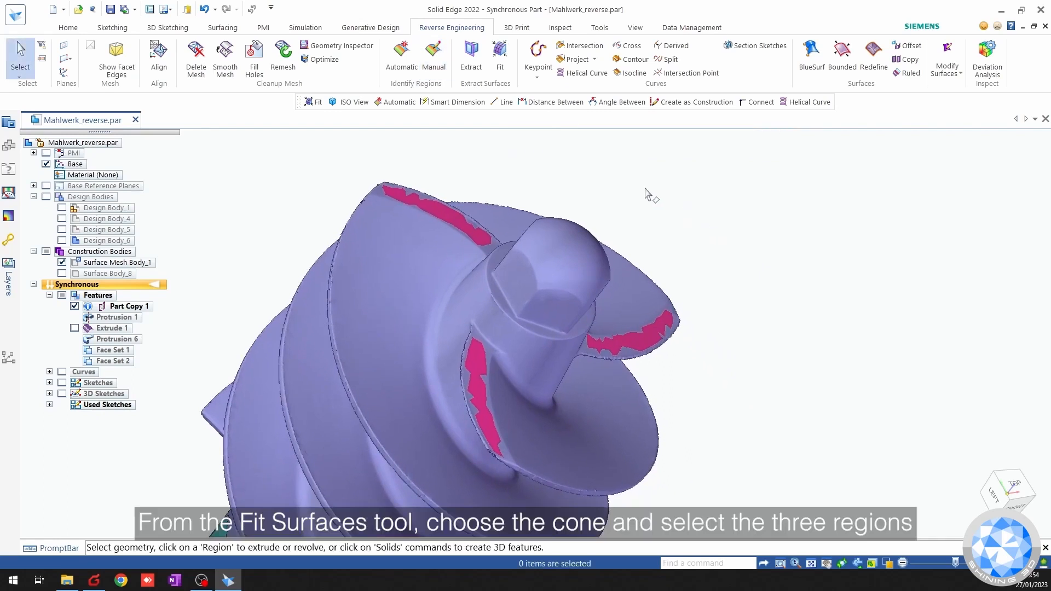
Fit a cone surface to the three pink mesh regions with a tolerance of 10 mm.
left_click(499, 50)
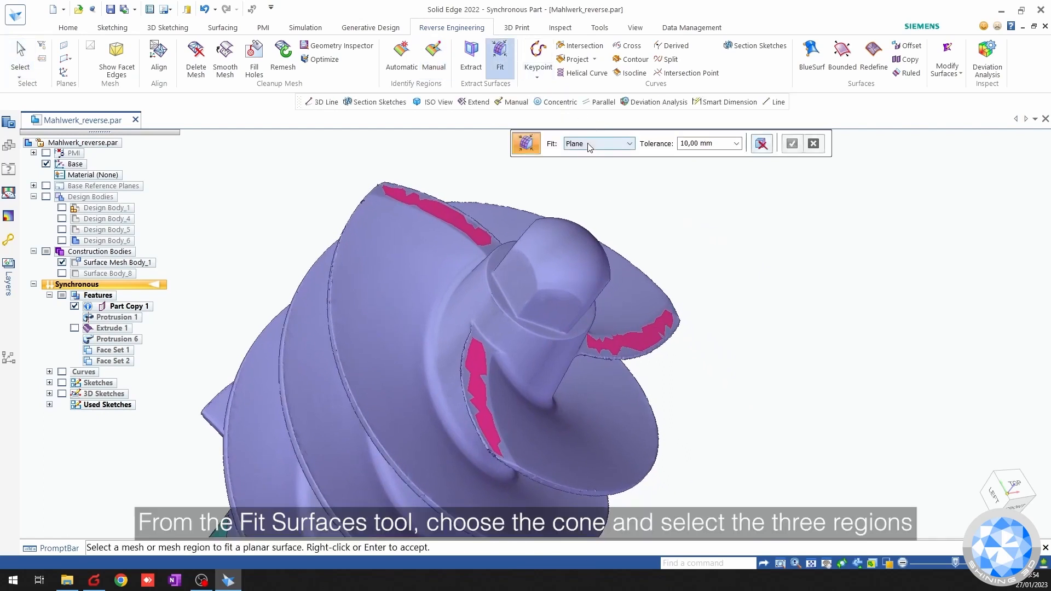
left_click(577, 189)
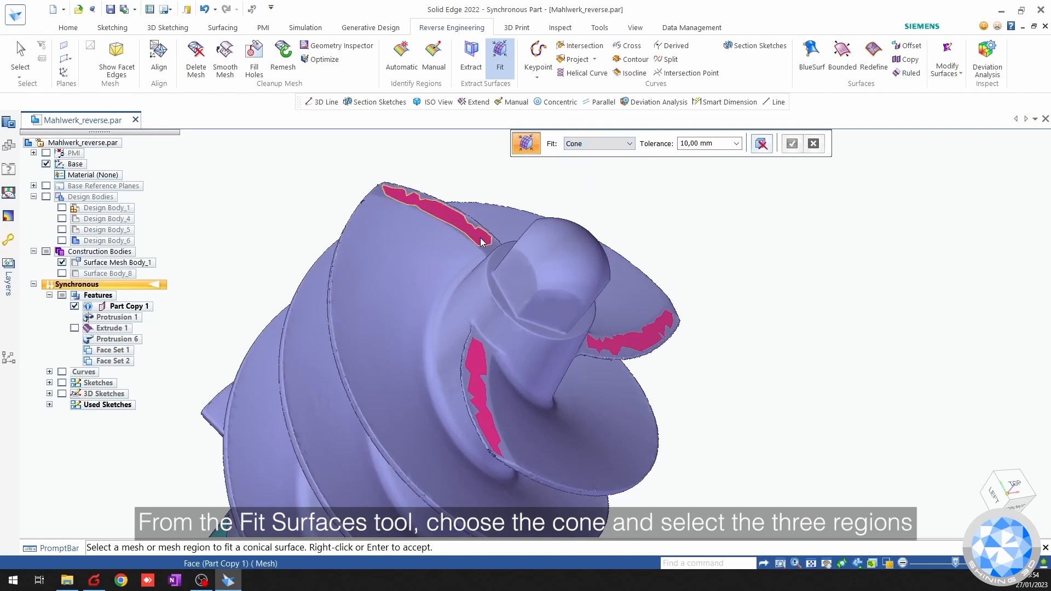
left_click(481, 238)
left_click(599, 333)
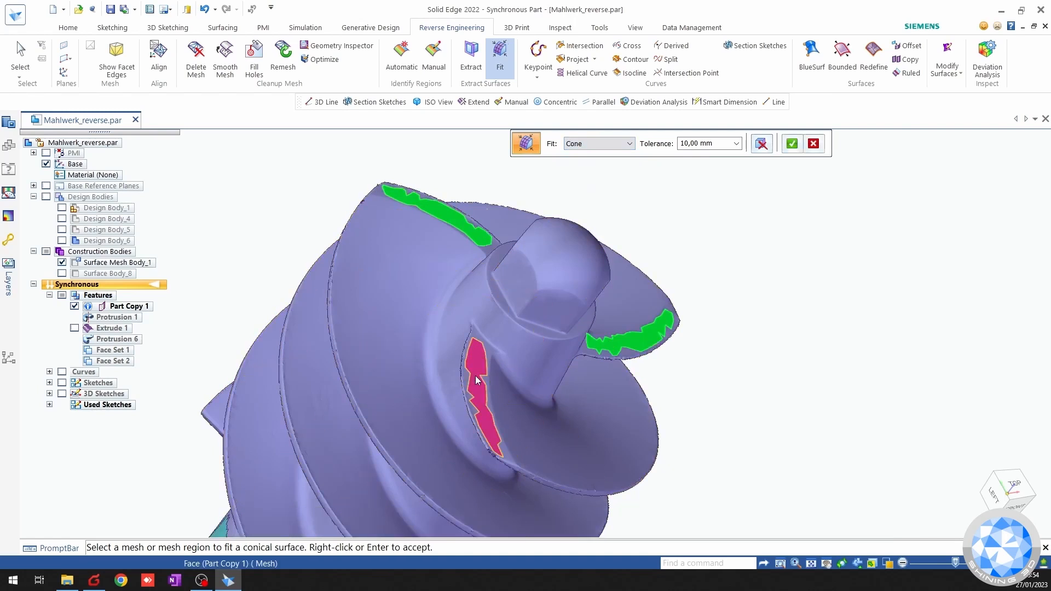
left_click(475, 375)
middle_click_drag(780, 347, 743, 331)
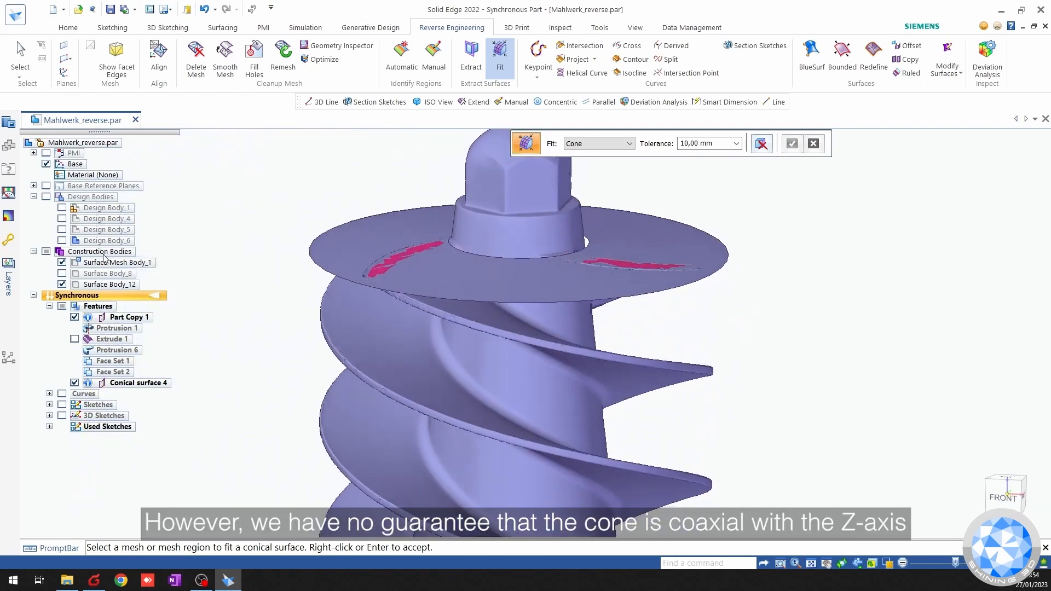
Hide the scanned mesh and show the extruded cylinder surface together with the fitted cone.
left_click(62, 262)
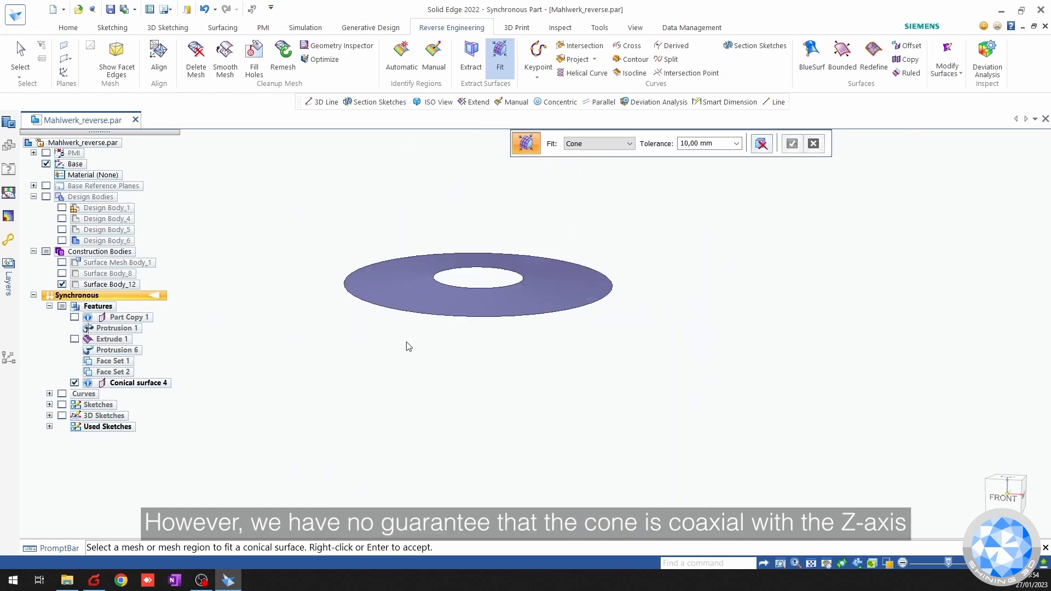
scroll(458, 337, "down", 4)
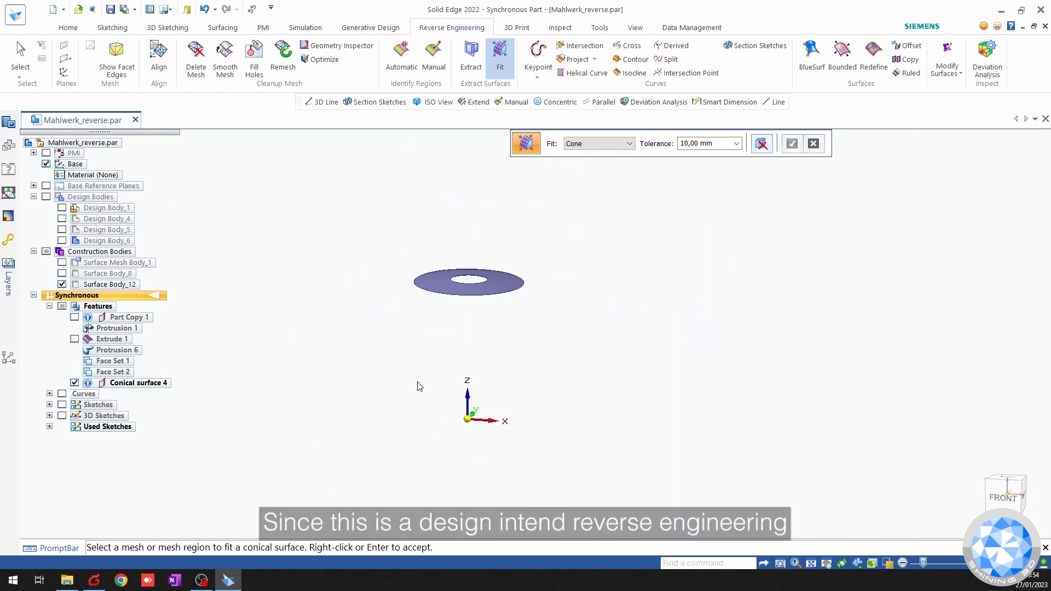
left_click(62, 274)
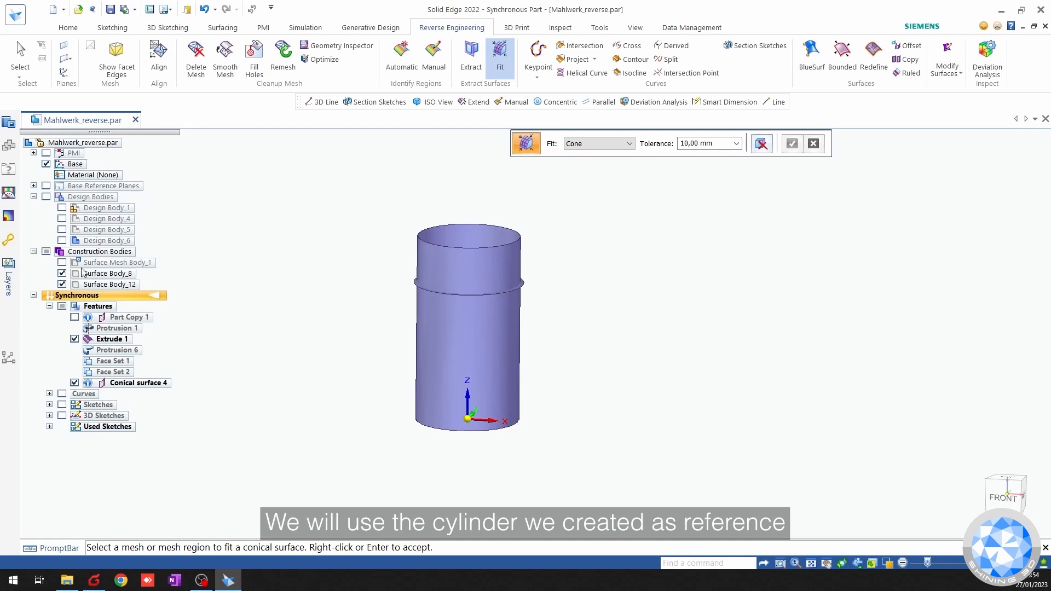
middle_click_drag(527, 223, 523, 272)
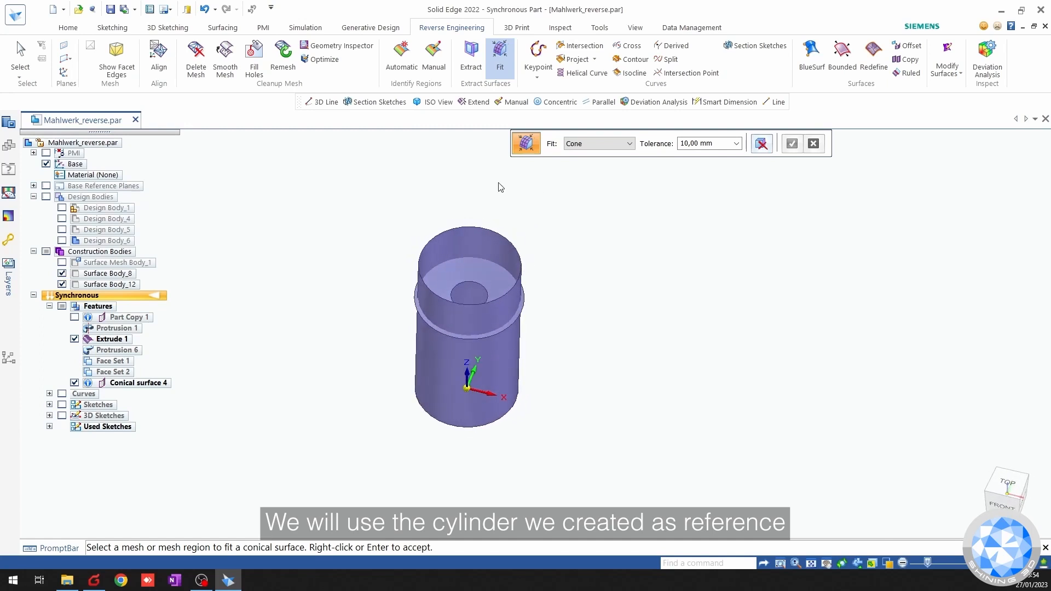
Make the conical surface concentric with the extruded cylinder using a Concentric face relation.
left_click(68, 27)
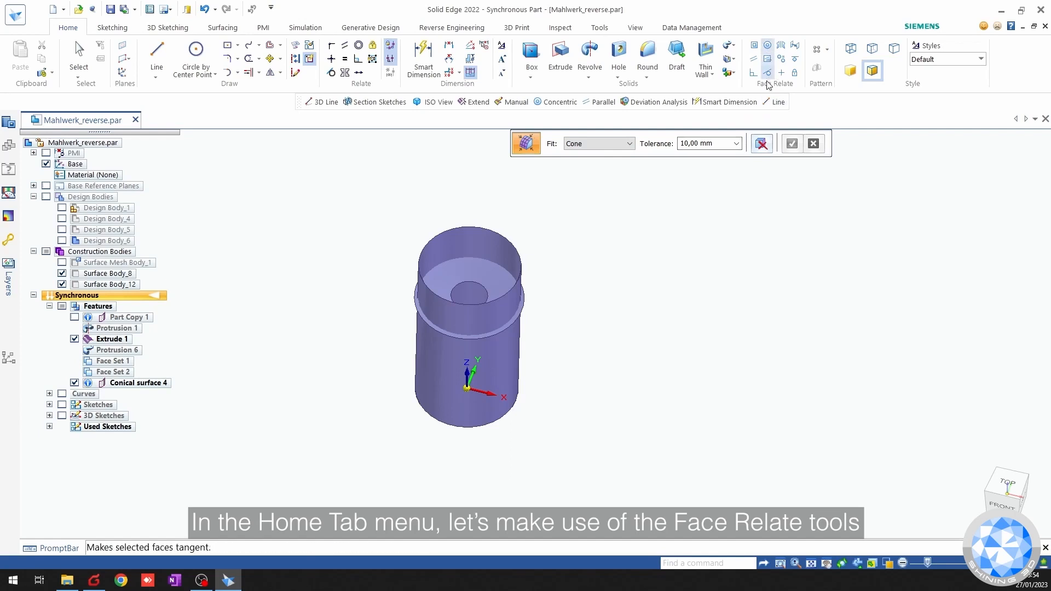
left_click(768, 50)
left_click(487, 277)
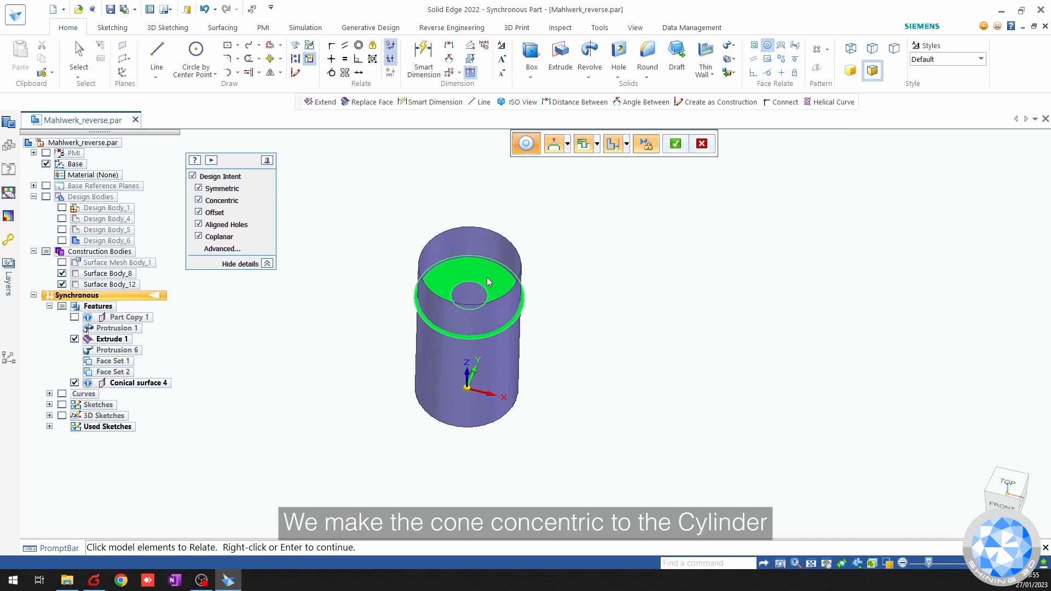
left_click(500, 247)
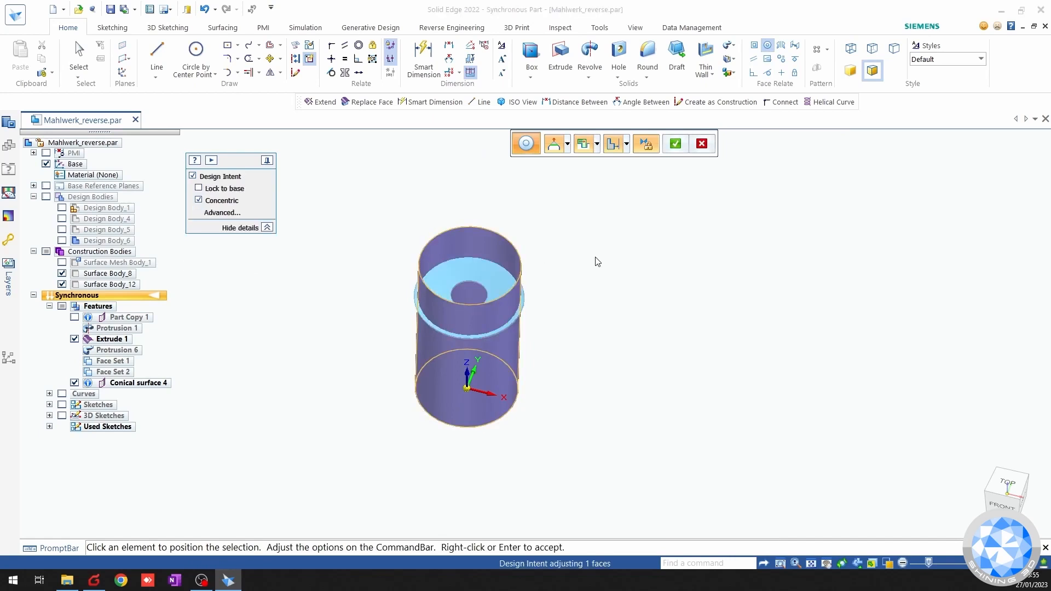
scroll(527, 303, "up", 6)
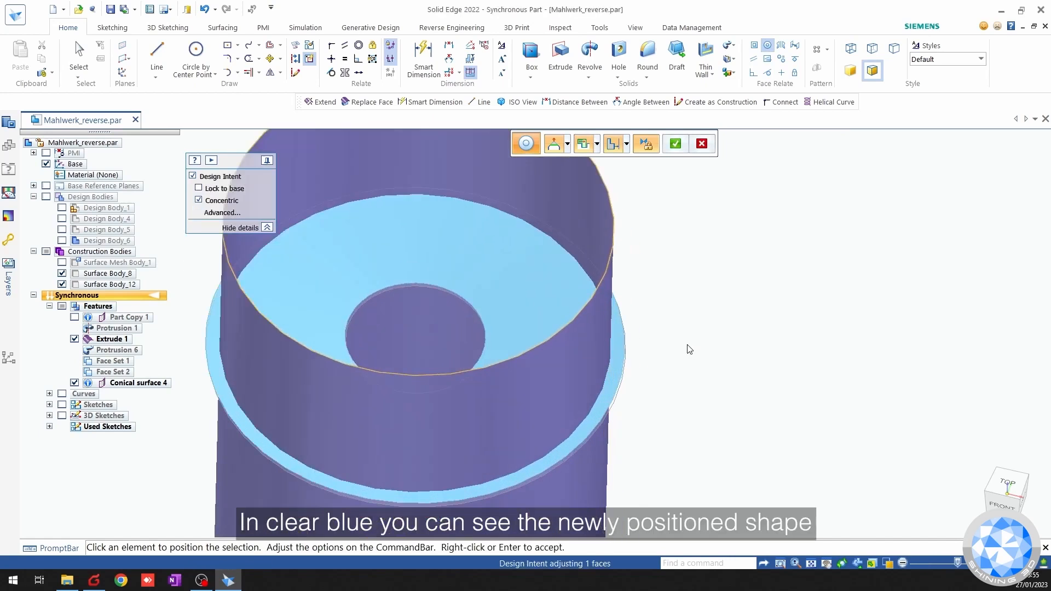
middle_click_drag(710, 338, 782, 300)
right_click(790, 314)
scroll(809, 313, "down", 5)
Hide the extruded cylinder and show the three flight bodies with the cone in an isometric view.
key("ctrl+i")
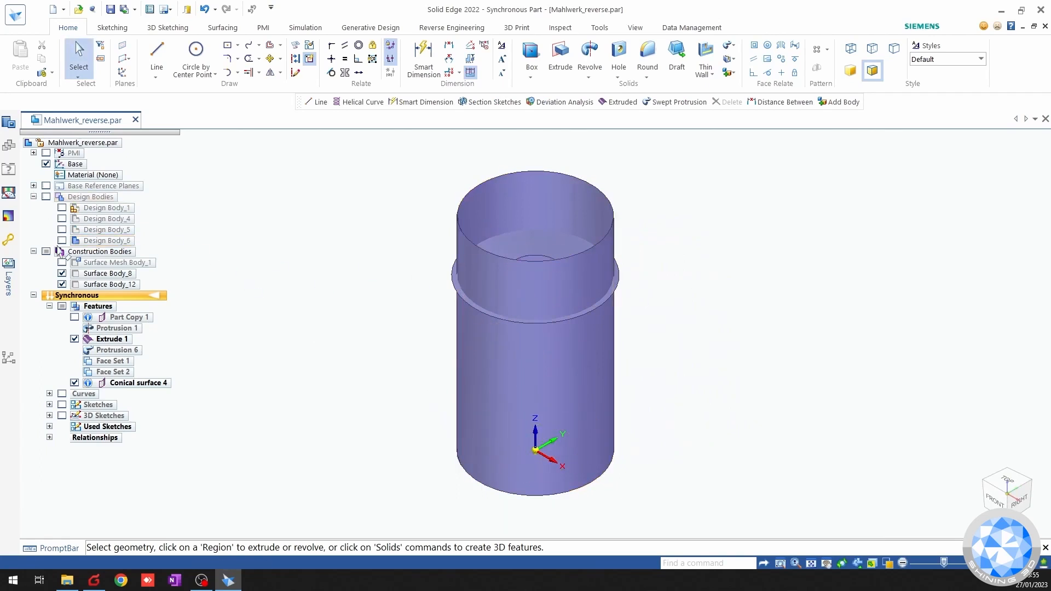
left_click(63, 276)
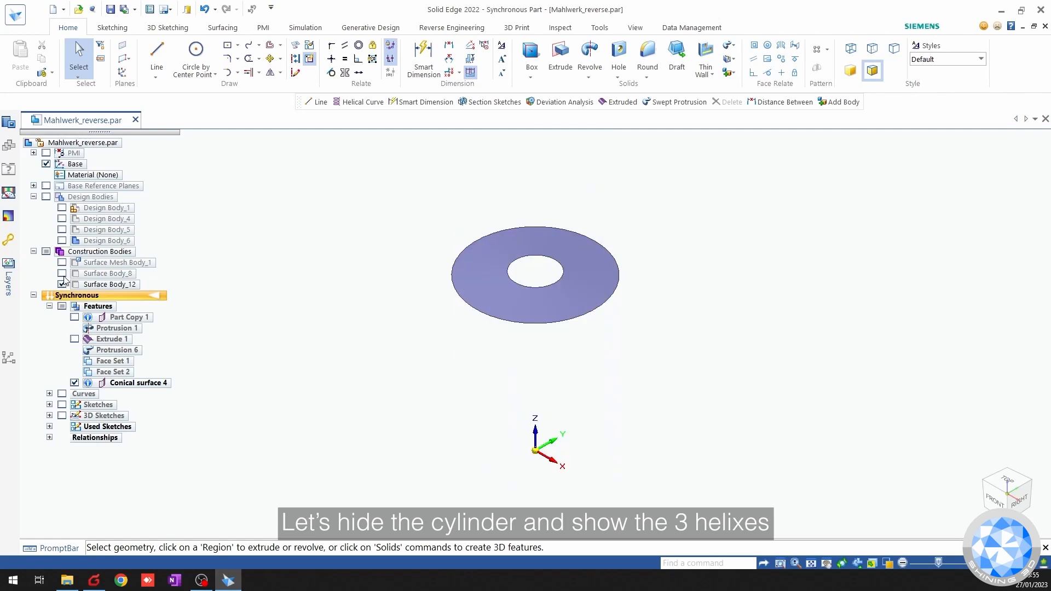
left_click(61, 241)
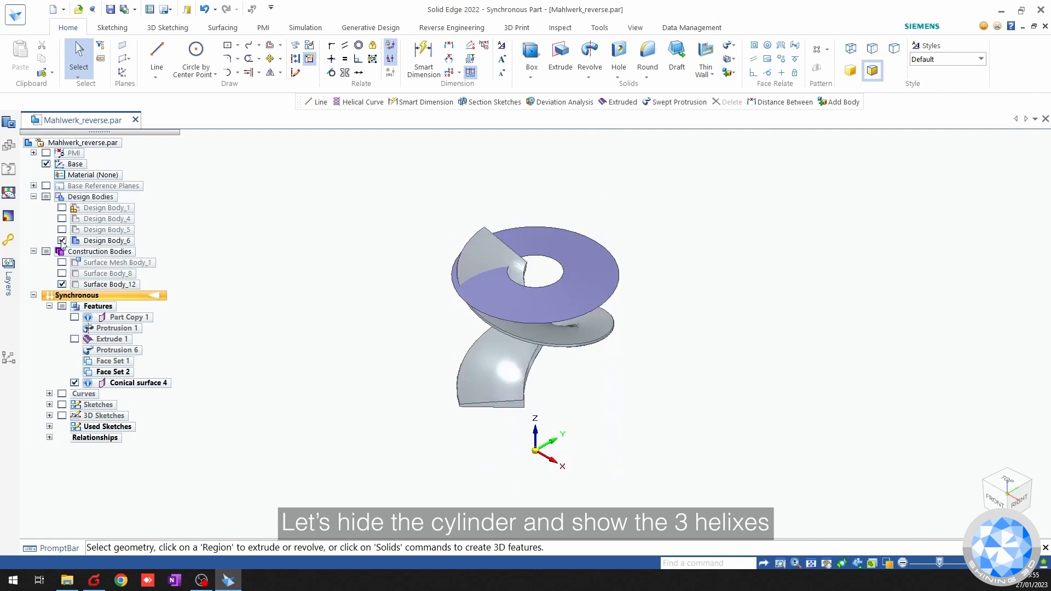
left_click(62, 229)
left_click(62, 218)
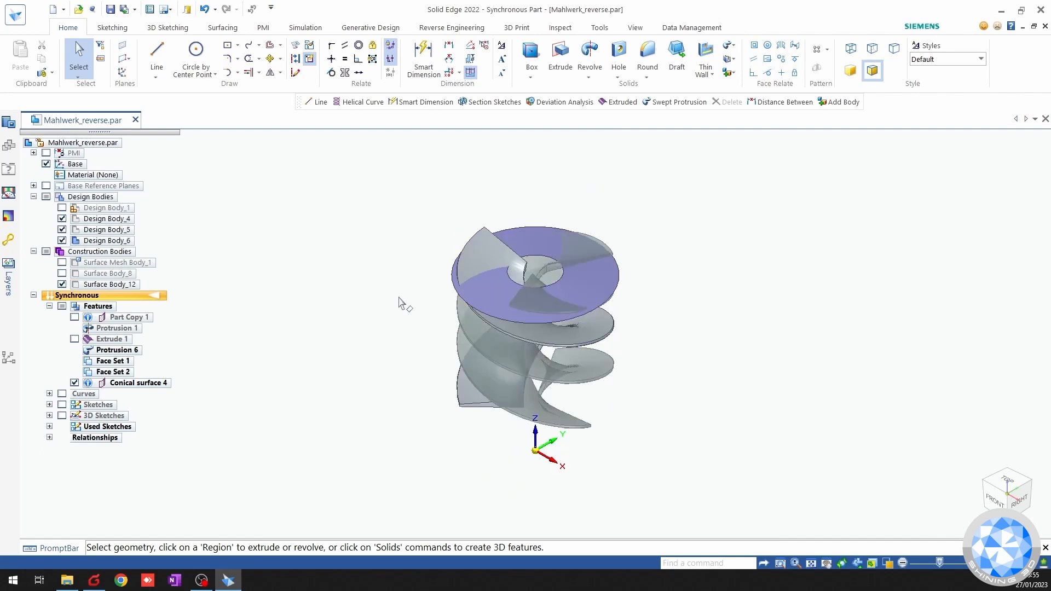
scroll(493, 290, "up", 5)
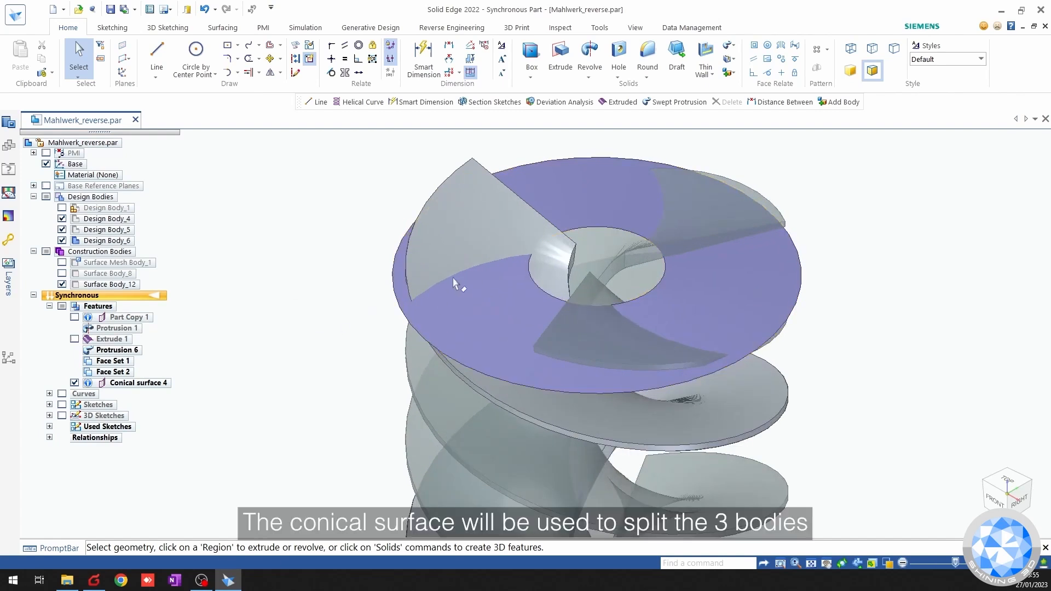
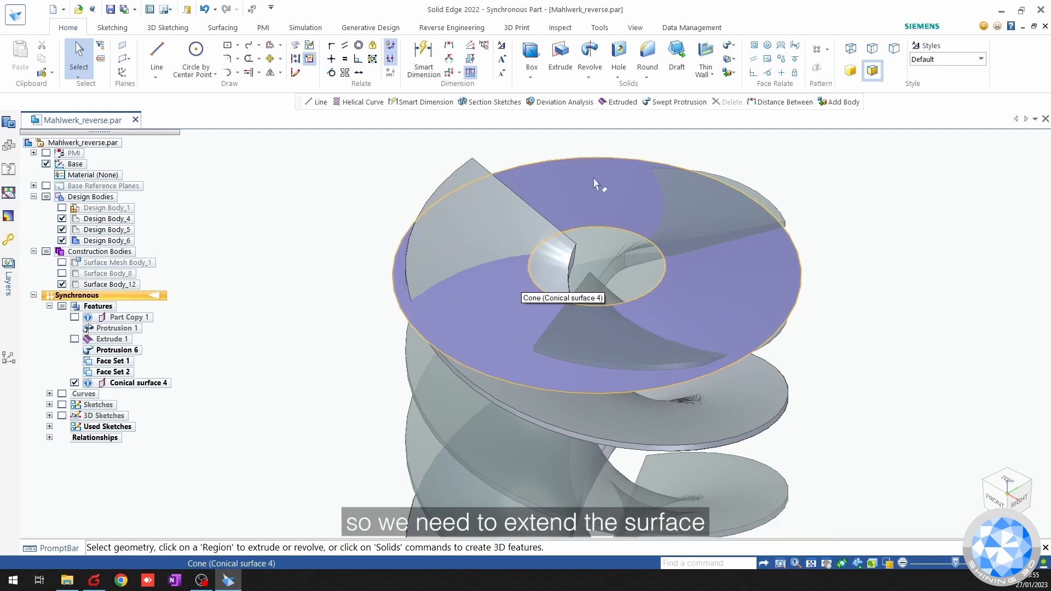
Extend the inner circular edge of the conical surface to the centre so that the cone's hole closes.
left_click(222, 27)
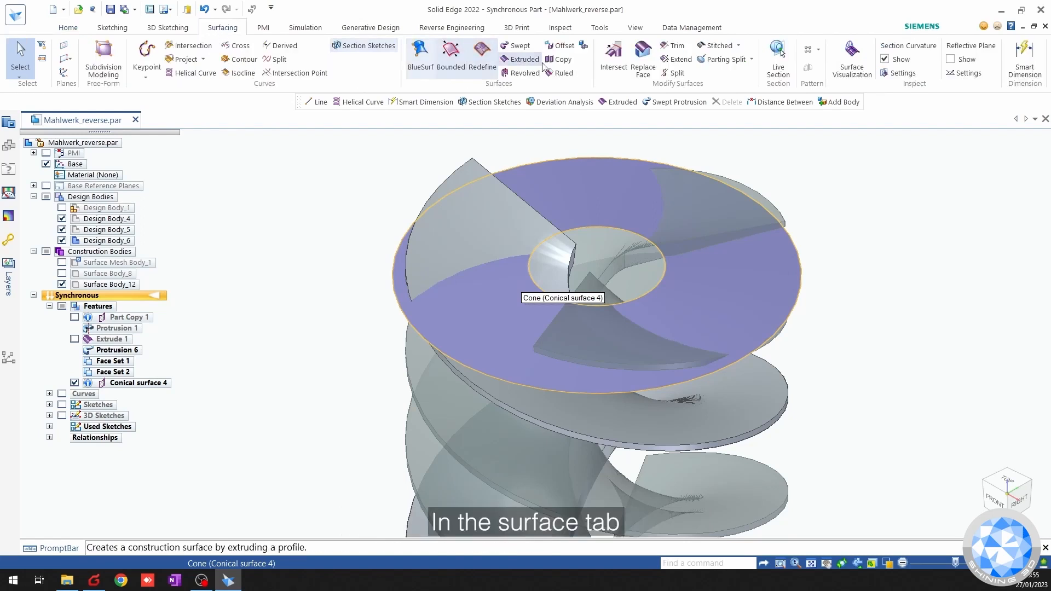
left_click(663, 60)
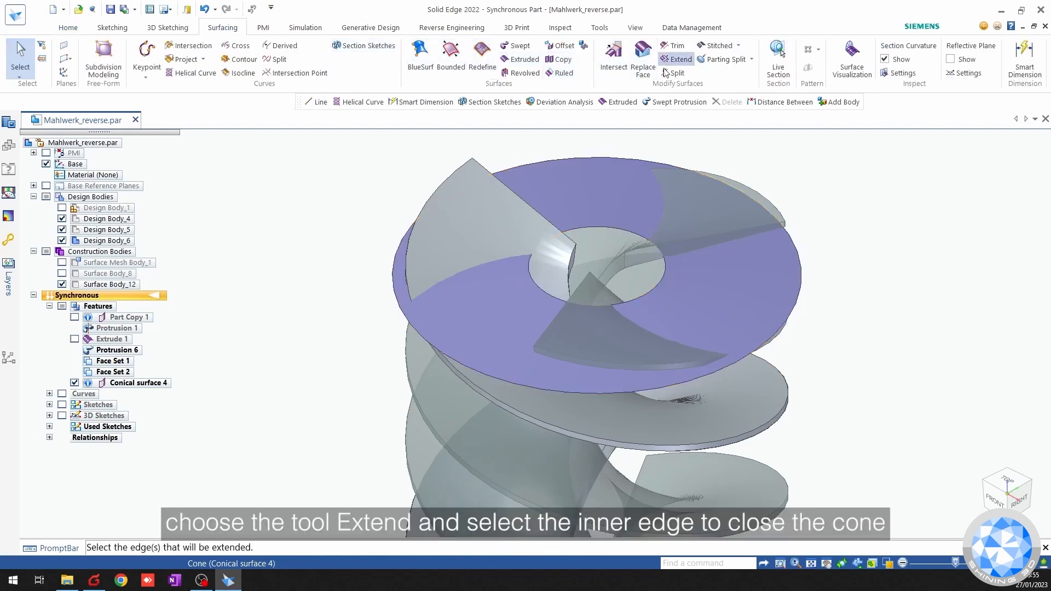
left_click(537, 276)
right_click(547, 273)
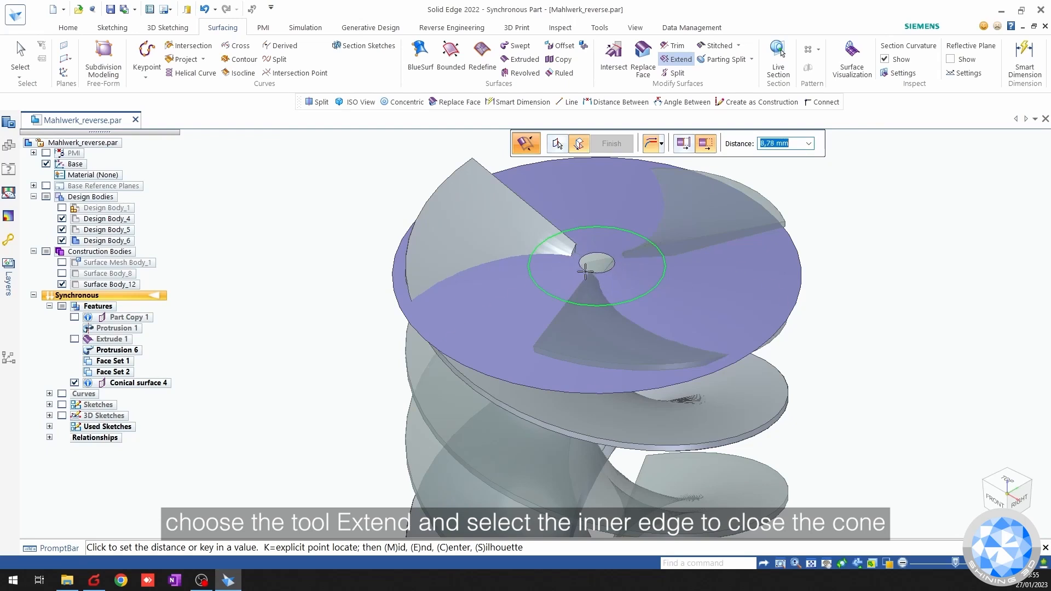
left_click(592, 258)
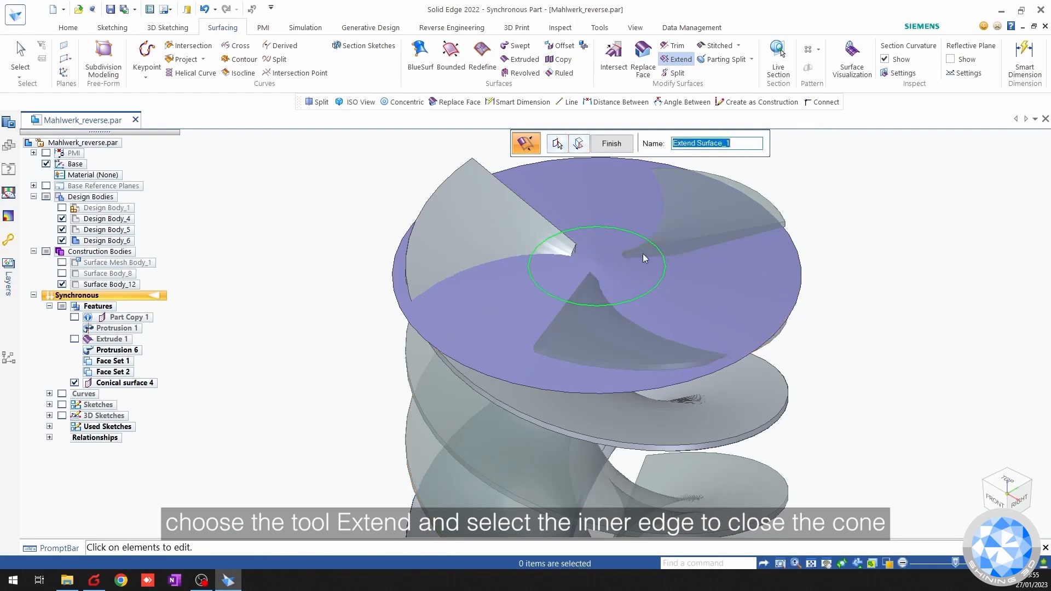
right_click(922, 288)
scroll(840, 297, "down", 1)
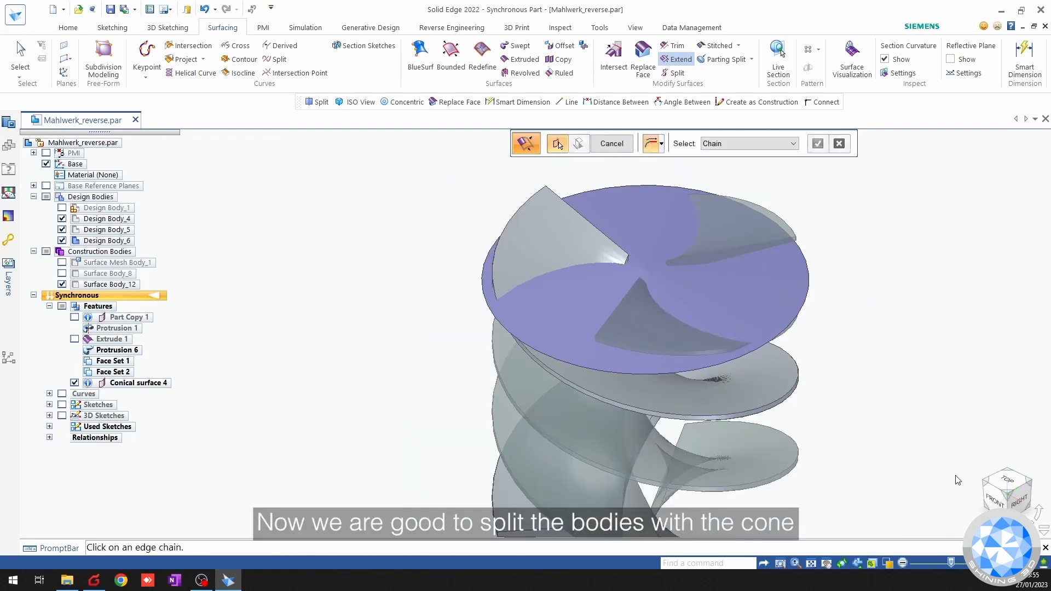
left_click(993, 499)
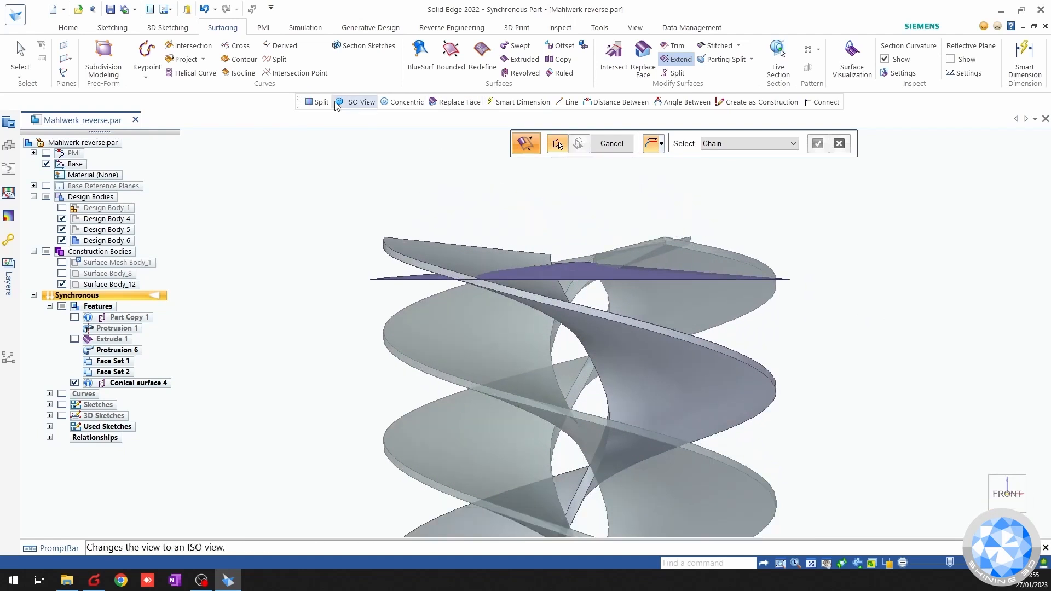
Split the first helical flight with the conical surface near its upper end.
key("Escape")
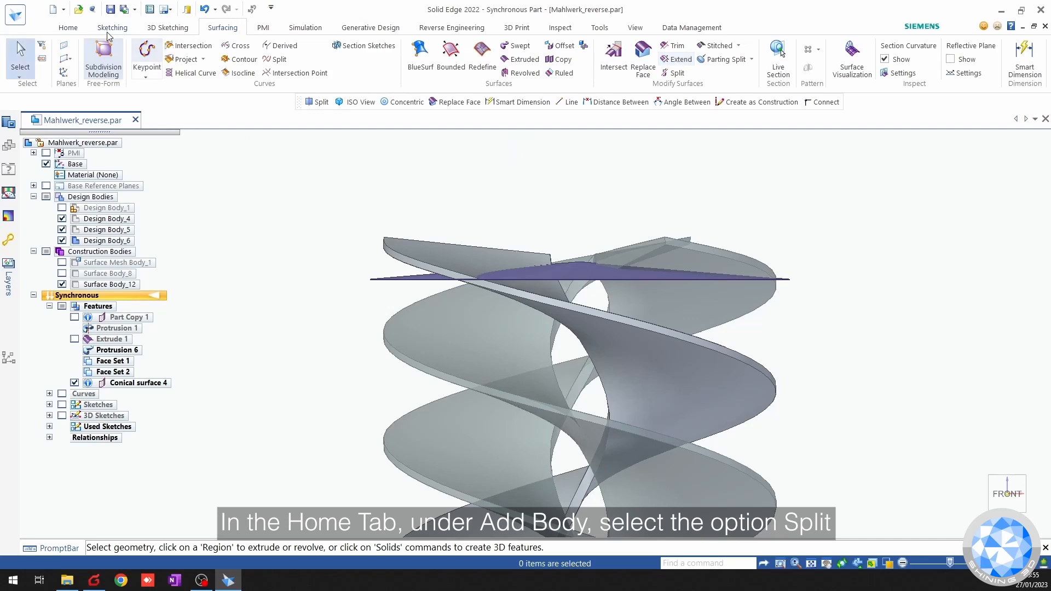
left_click(78, 27)
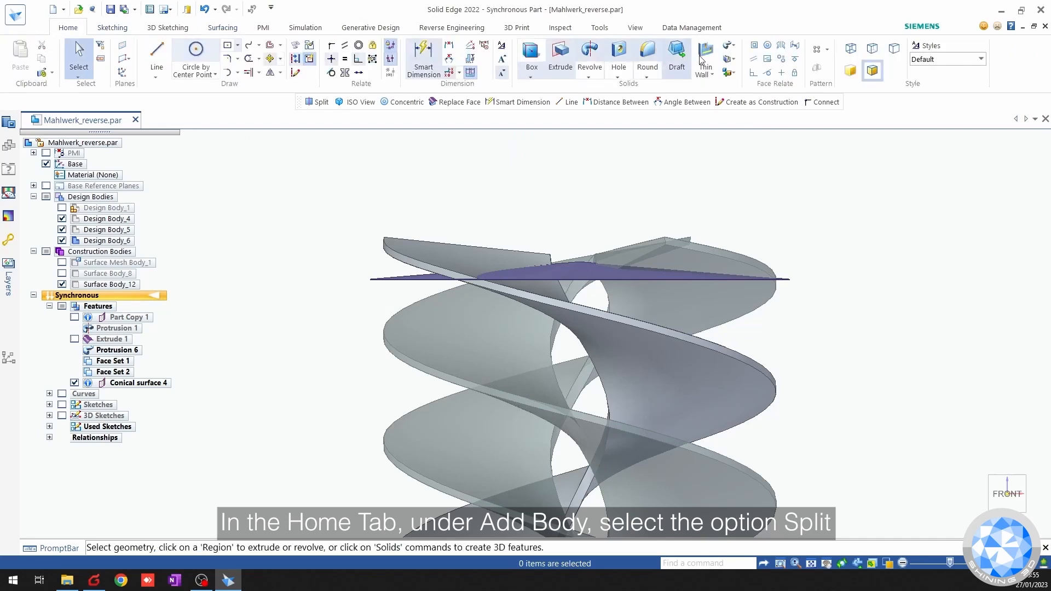
left_click(732, 75)
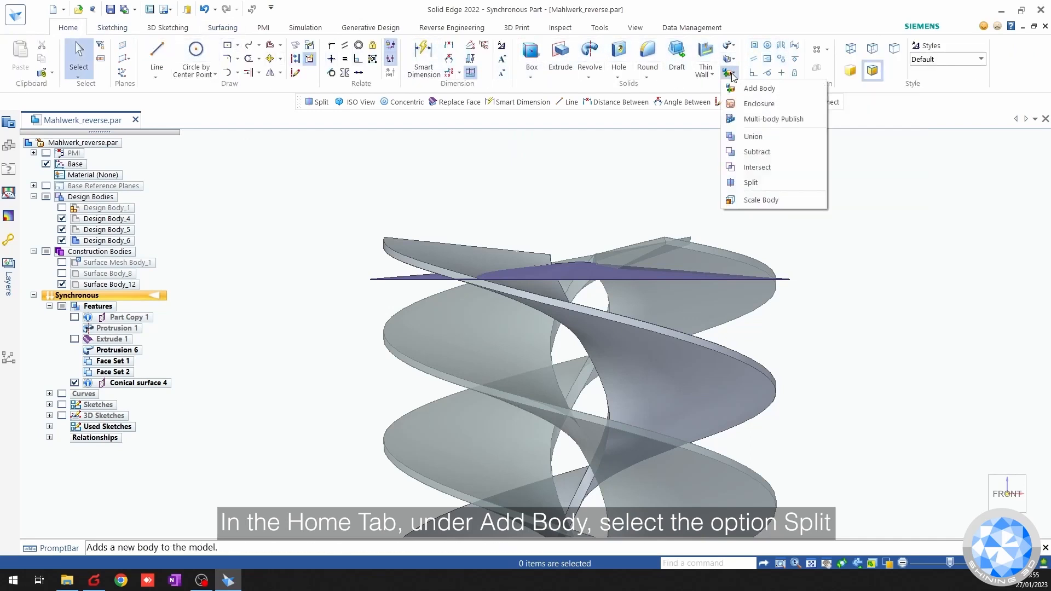
left_click(756, 187)
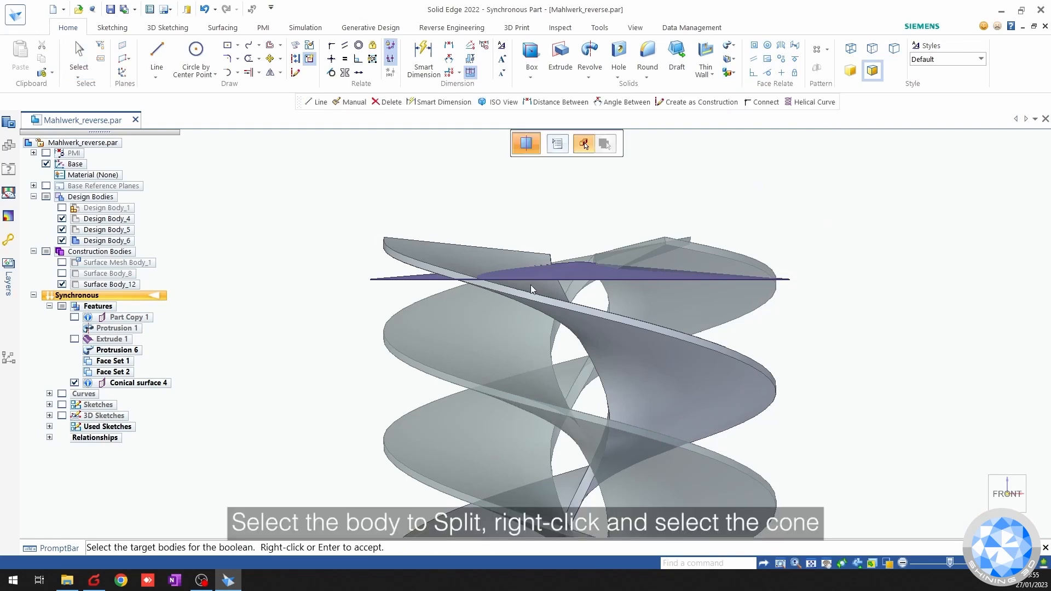
left_click(523, 297)
right_click(524, 297)
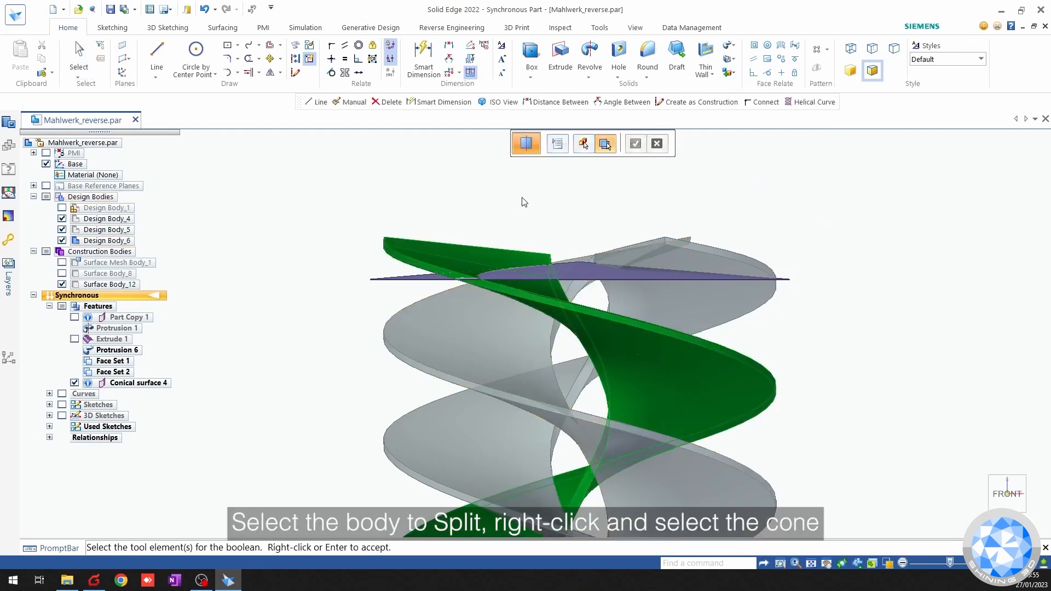
left_click(585, 278)
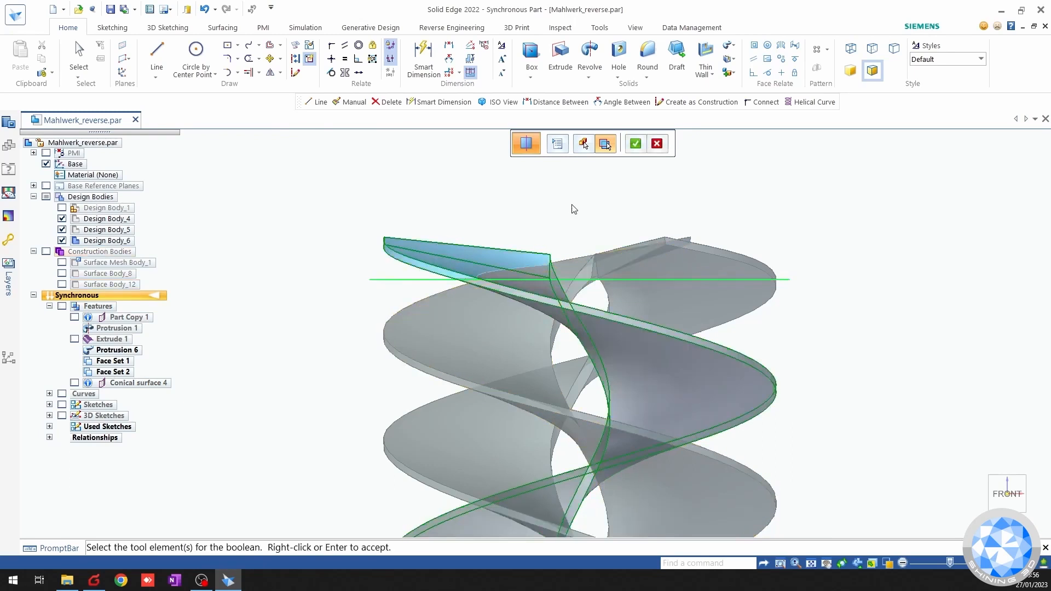
right_click(573, 209)
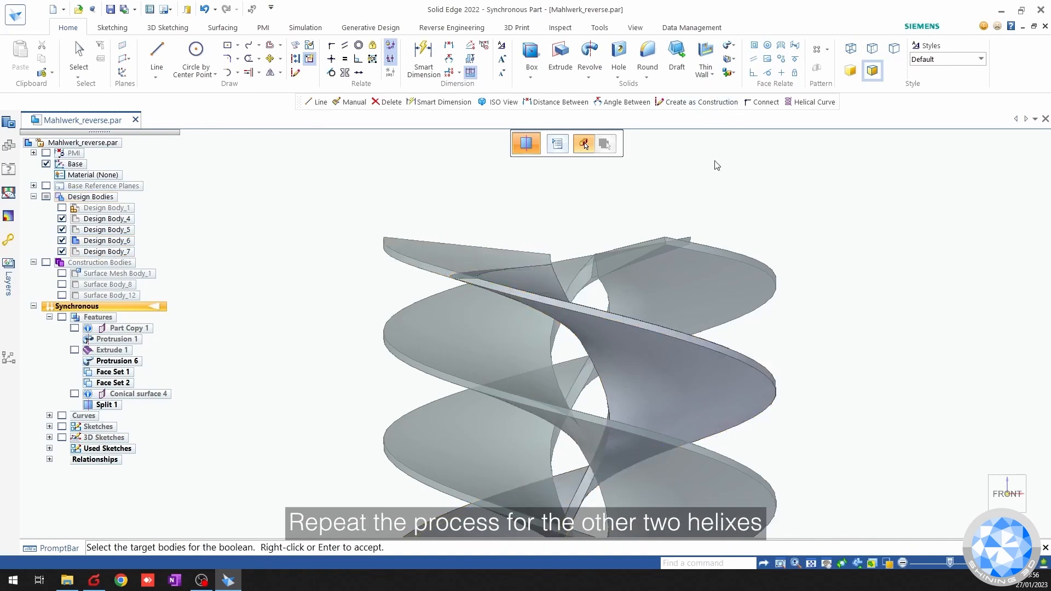
Split the second helical flight with the conical surface, Surface Body_12.
key("Escape")
left_click(722, 79)
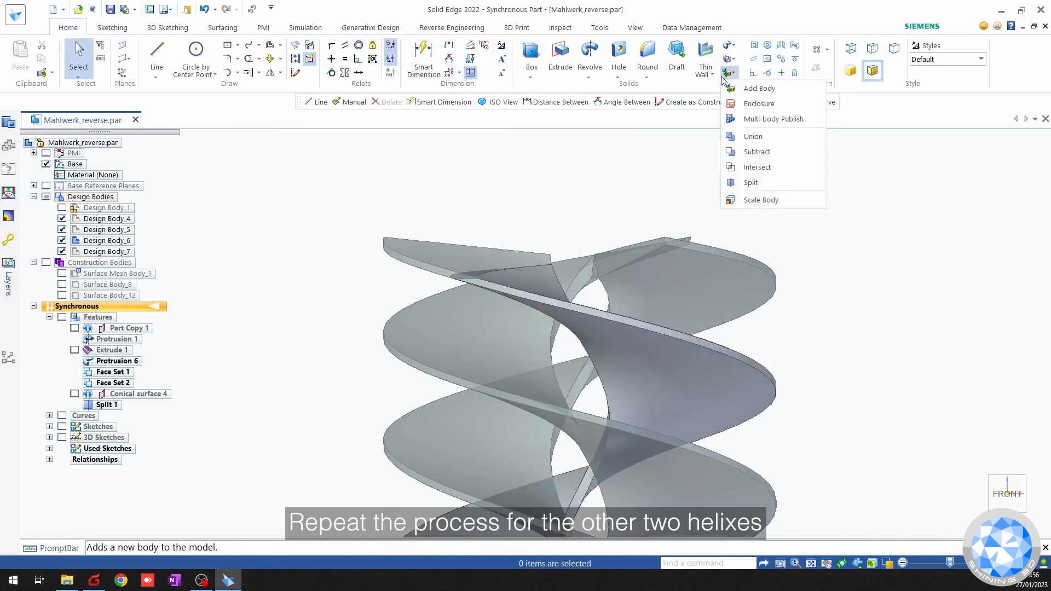
left_click(746, 184)
left_click(705, 264)
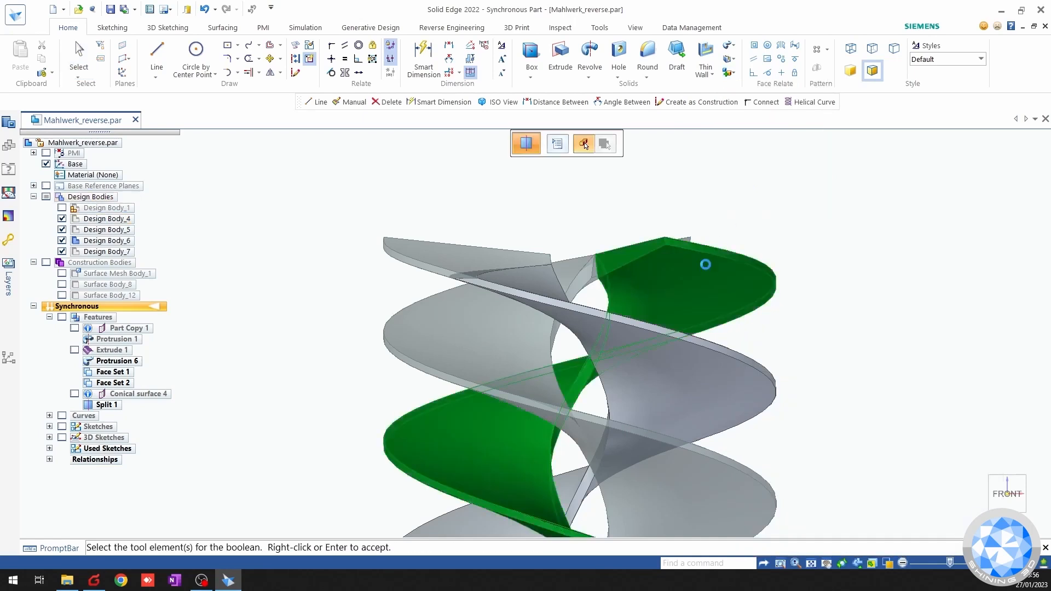
left_click(110, 298)
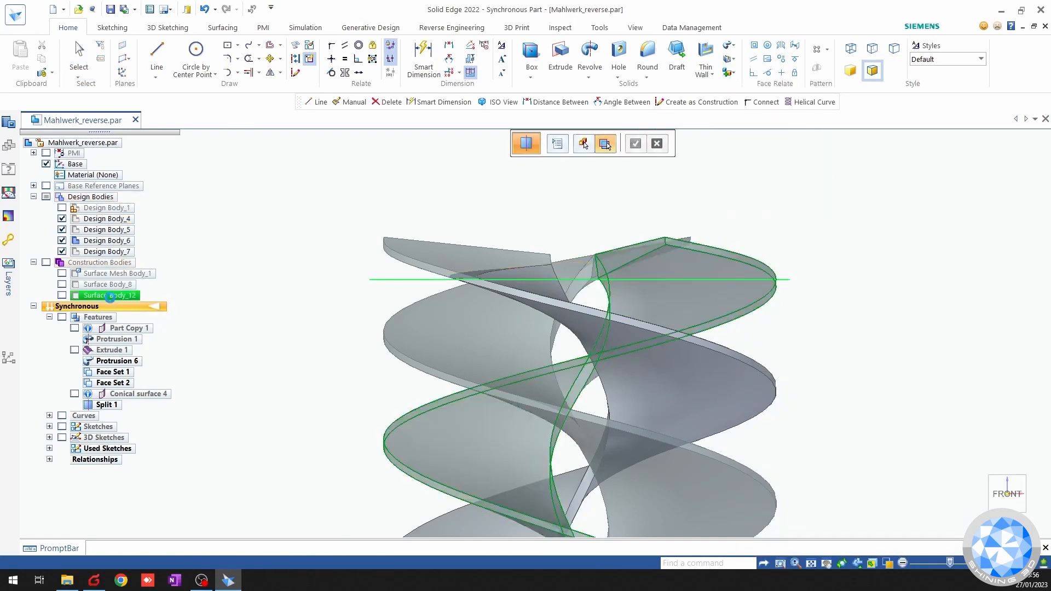
right_click(307, 204)
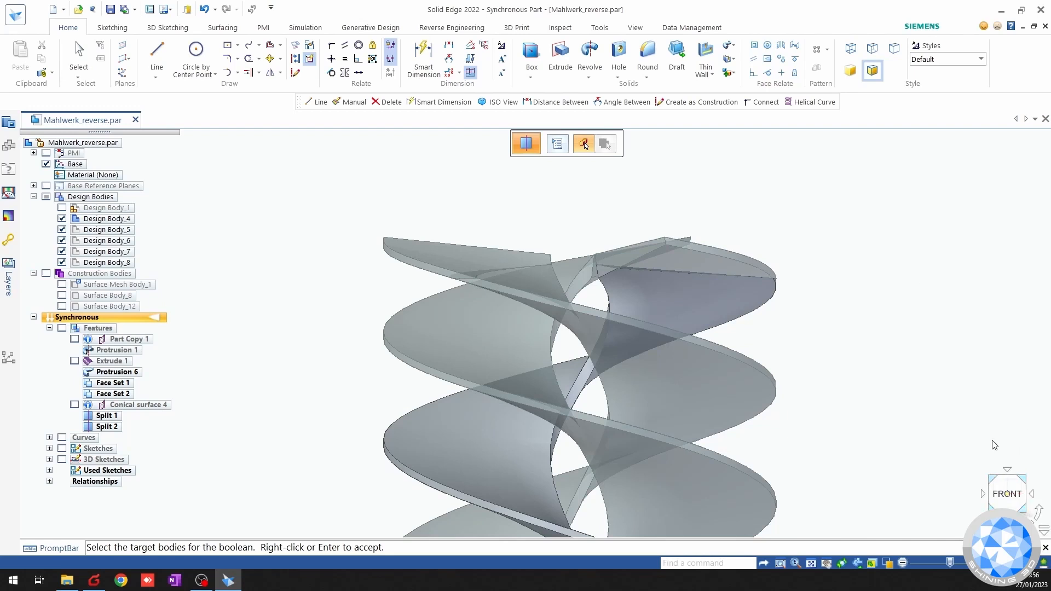
key("ctrl+r")
middle_click_drag(734, 253, 758, 399, "shift")
scroll(691, 310, "up", 5)
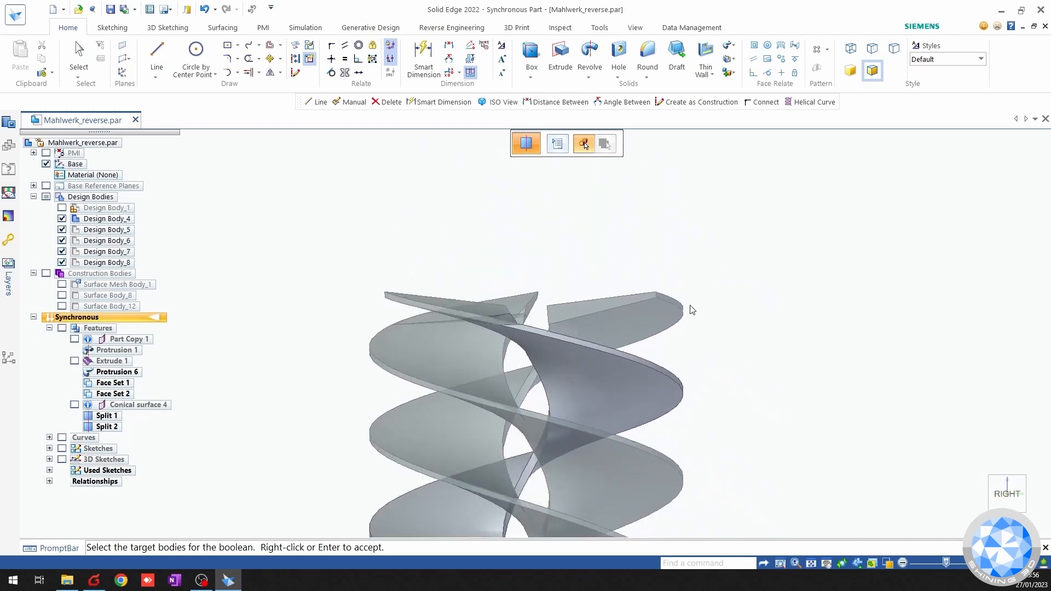
key("Escape")
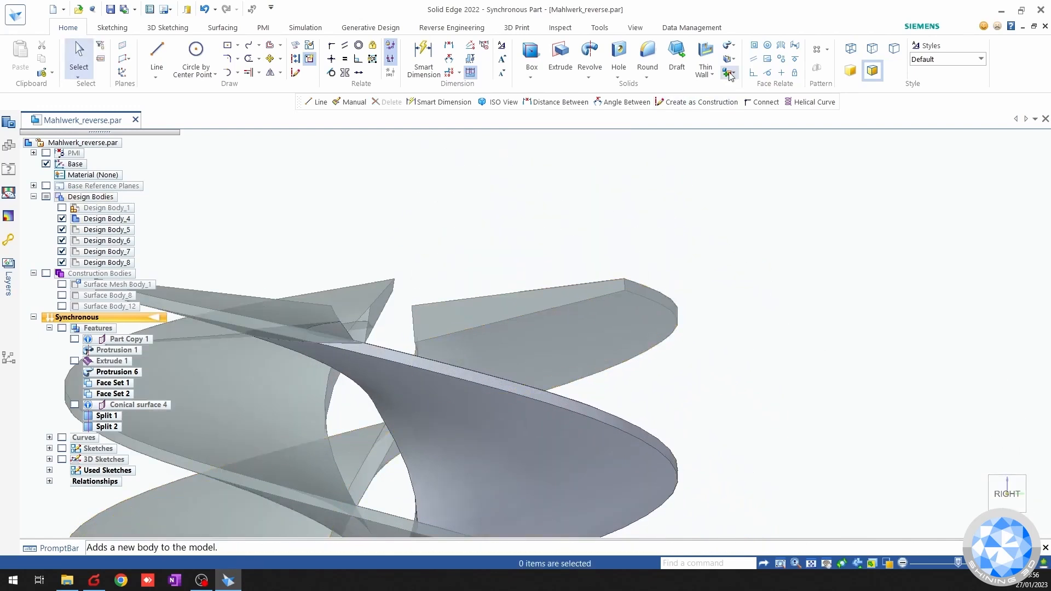
left_click(731, 72)
left_click(766, 184)
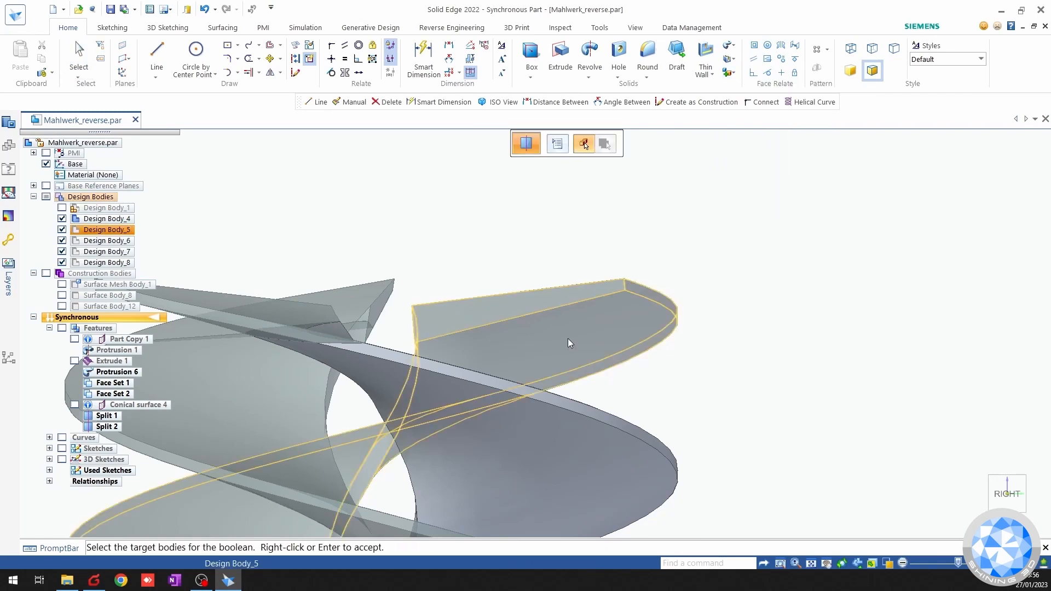
scroll(563, 339, "down", 5)
middle_click_drag(573, 351, 546, 327)
left_click(546, 325)
right_click(551, 322)
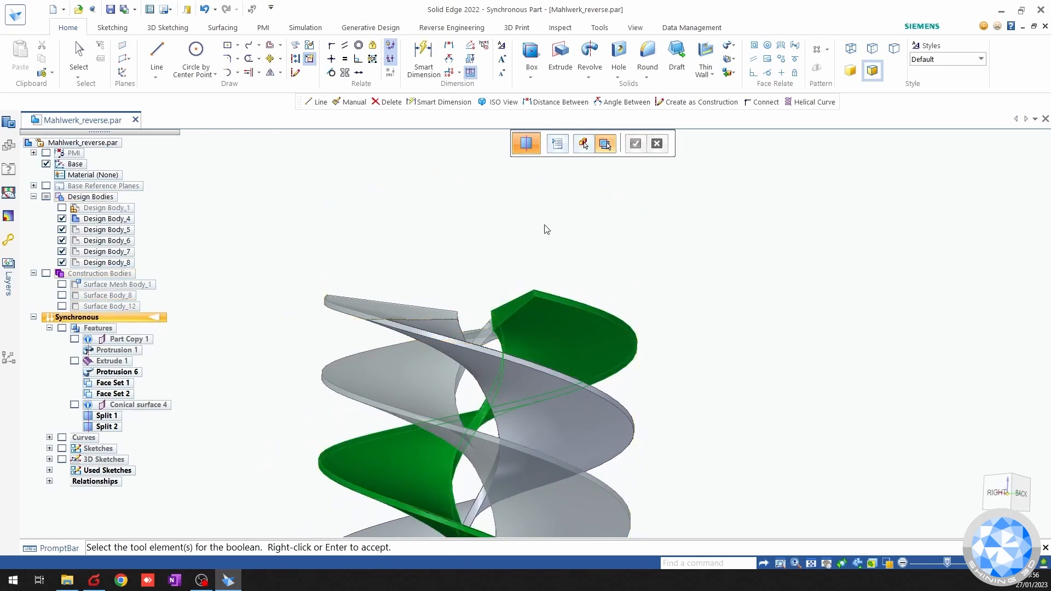
key("Escape")
Split the remaining helical flight, Design Body_5, with the conical surface Surface Body_12.
left_click(730, 72)
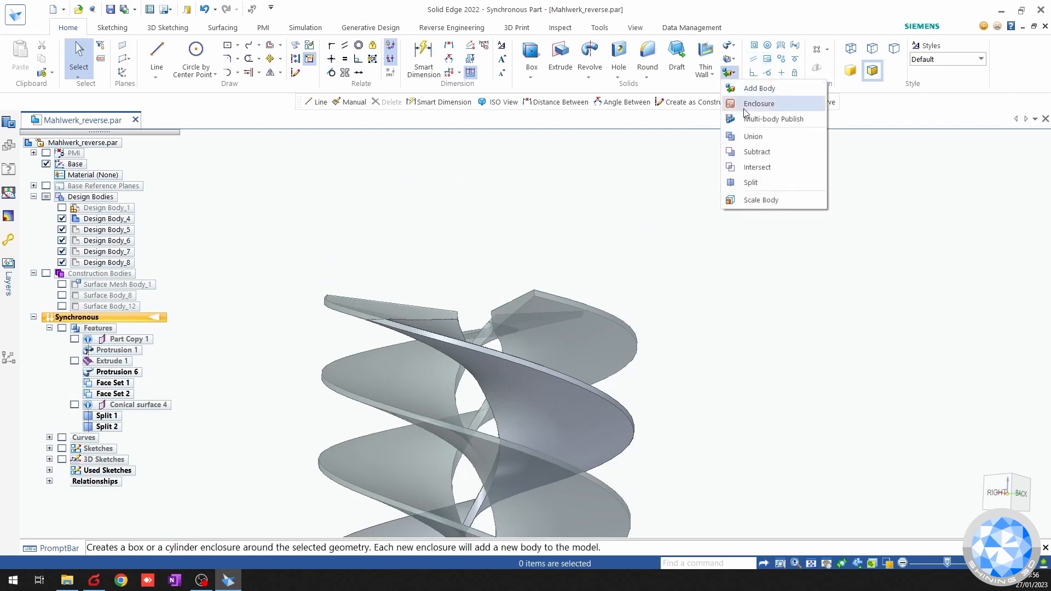
left_click(751, 181)
left_click(604, 317)
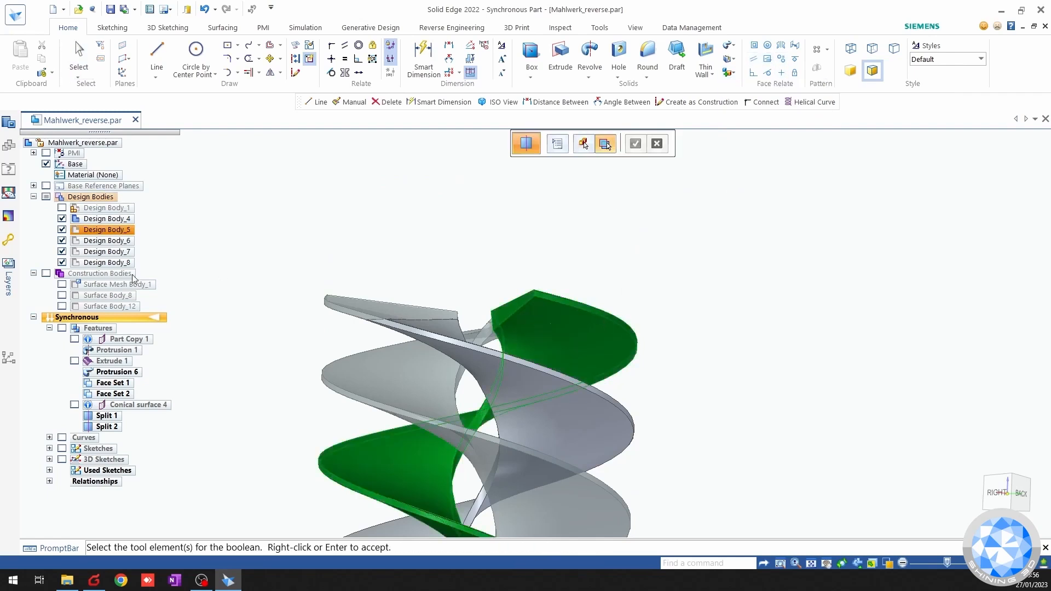
left_click(77, 306)
right_click(344, 198)
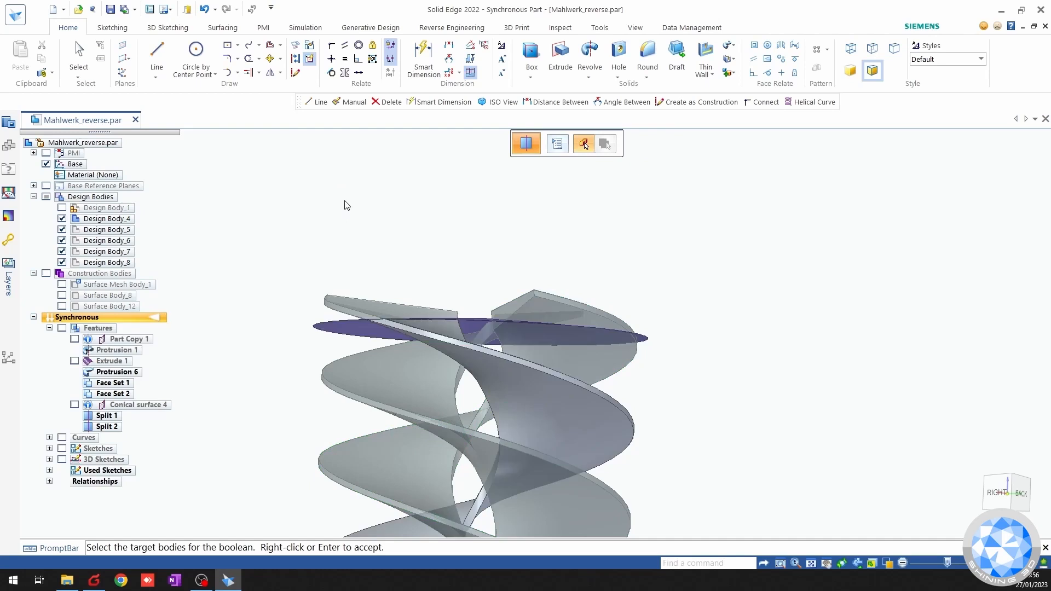
Try to hide the three split-off remnants, Design Body_7, Design Body_8 and Design Body_9, and leave the Split command.
scroll(490, 234, "down", 2)
middle_click_drag(483, 237, 893, 443)
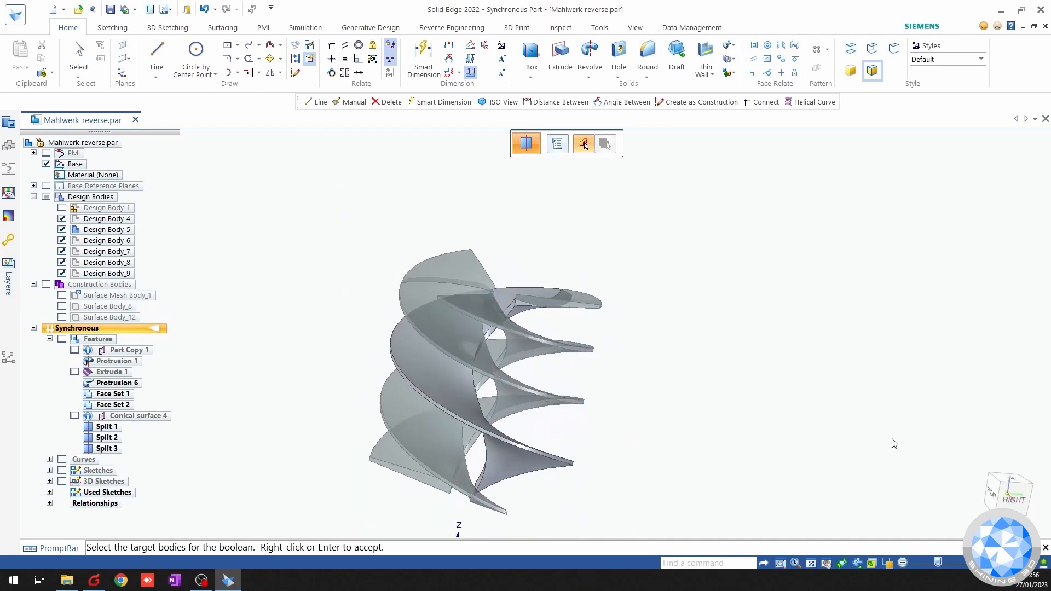
left_click(62, 273)
left_click(62, 262)
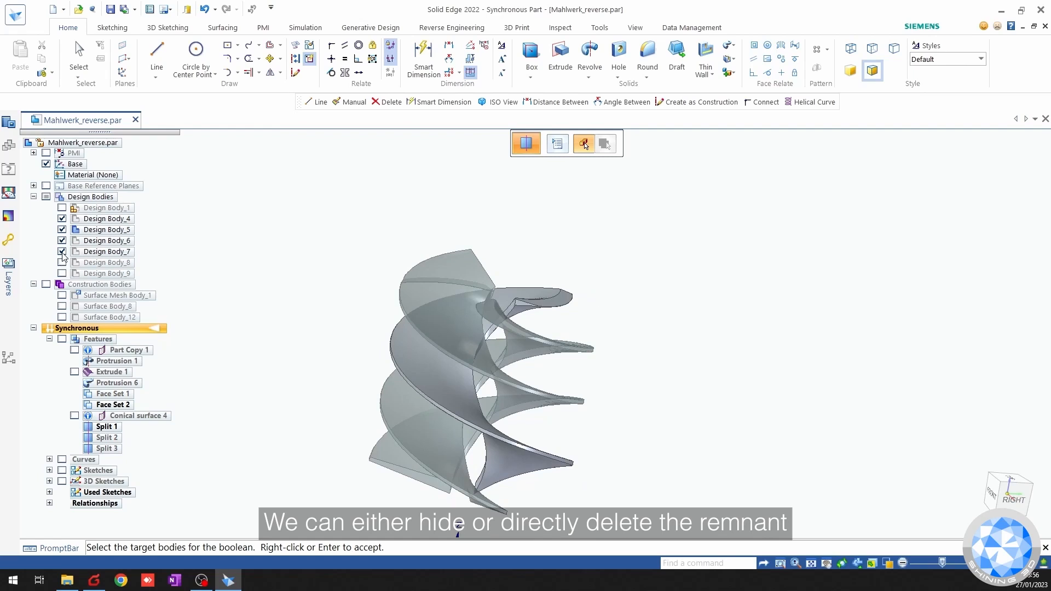
left_click(62, 252)
left_click(93, 253)
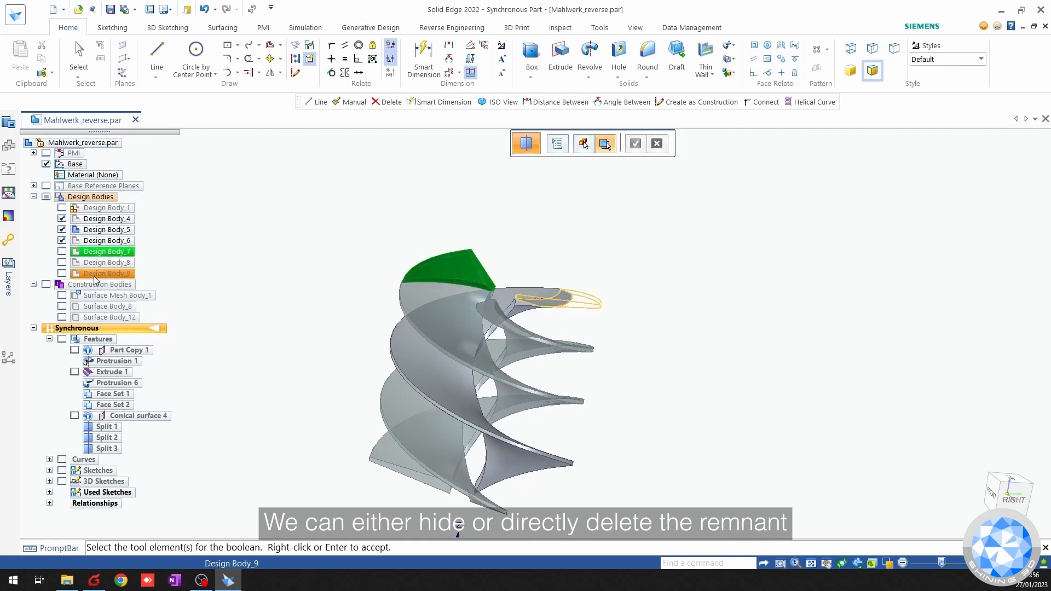
left_click(94, 275, "shift")
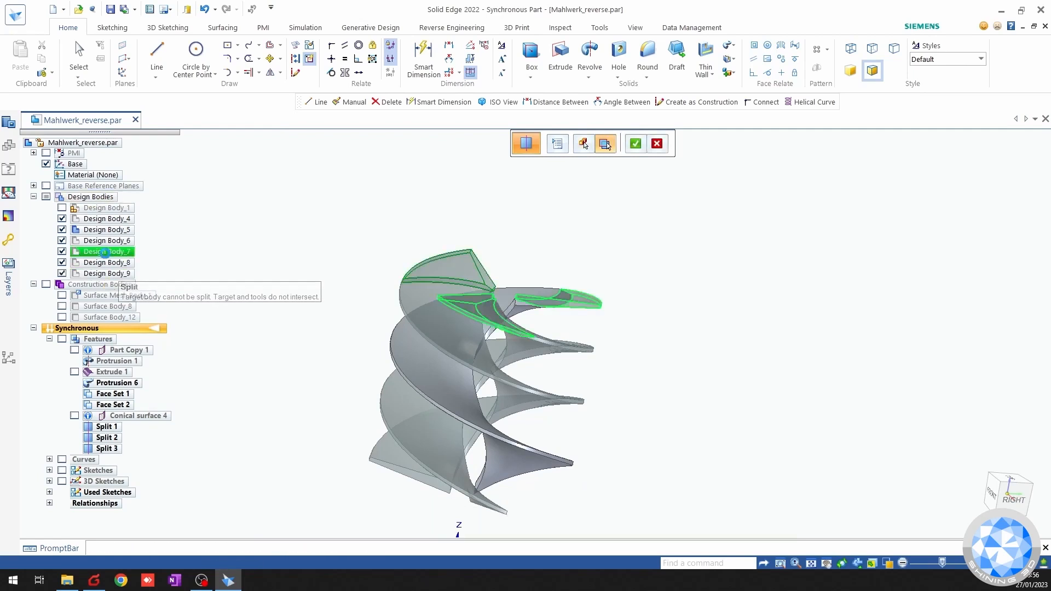
key("Escape")
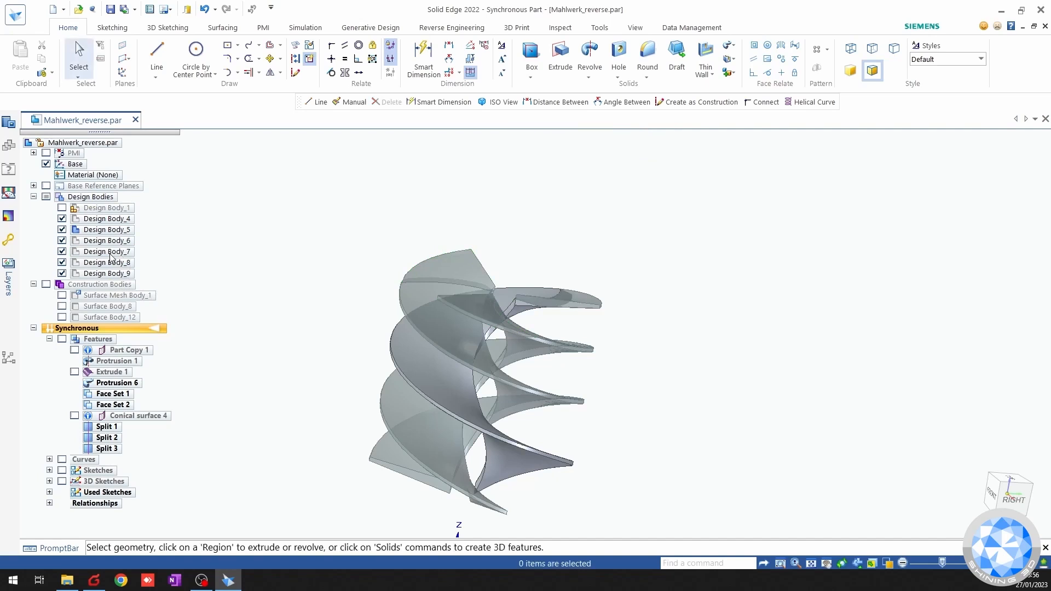
Delete the three remnant bodies above the cone: Design Body_7, Design Body_8 and Design Body_9.
left_click(118, 252)
right_click(136, 258)
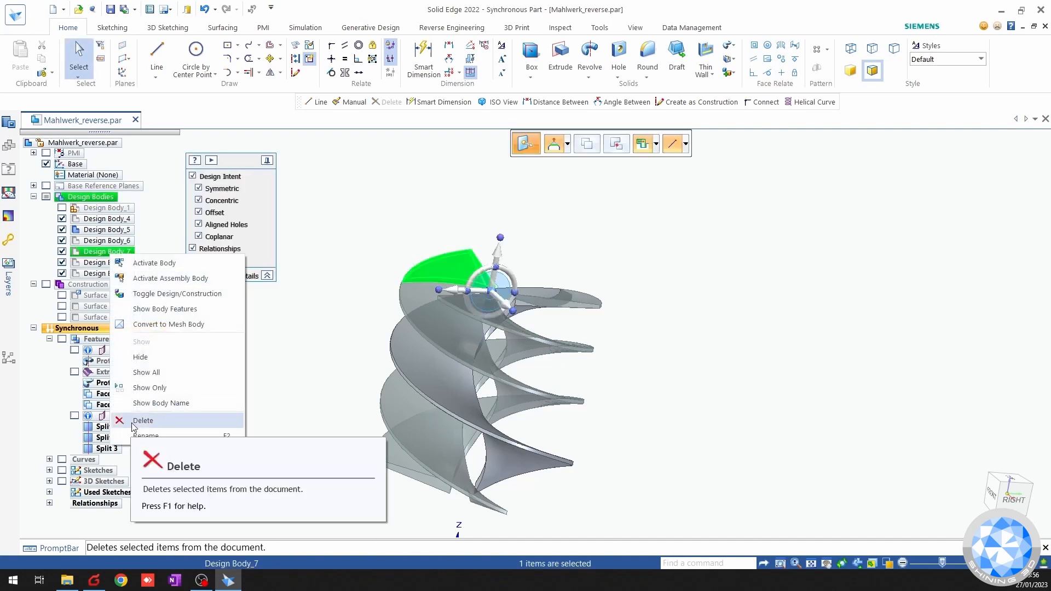
left_click(143, 418)
left_click(113, 252)
right_click(115, 252)
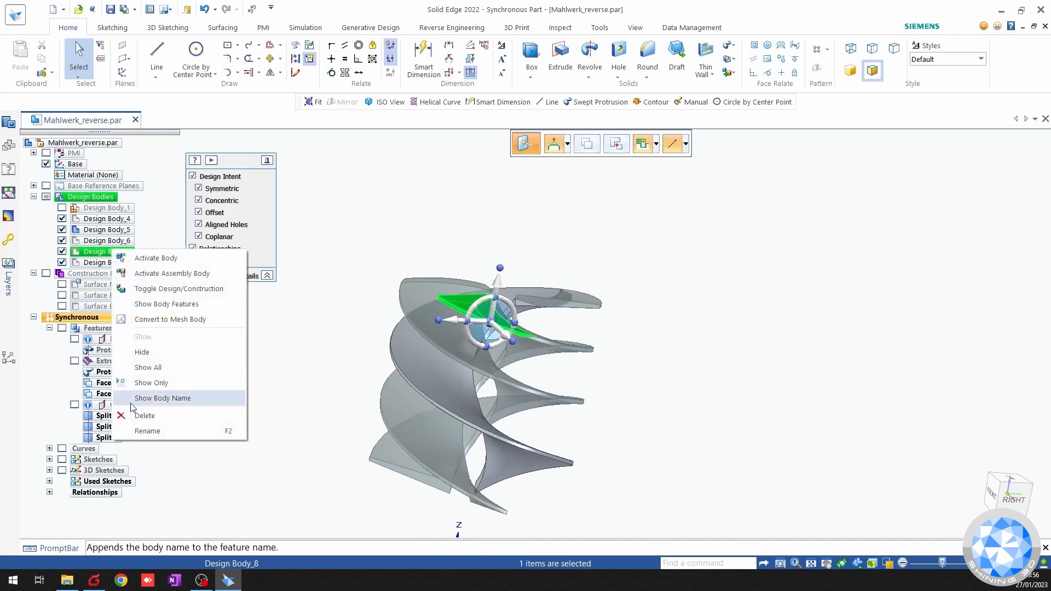
left_click(139, 413)
left_click(110, 252)
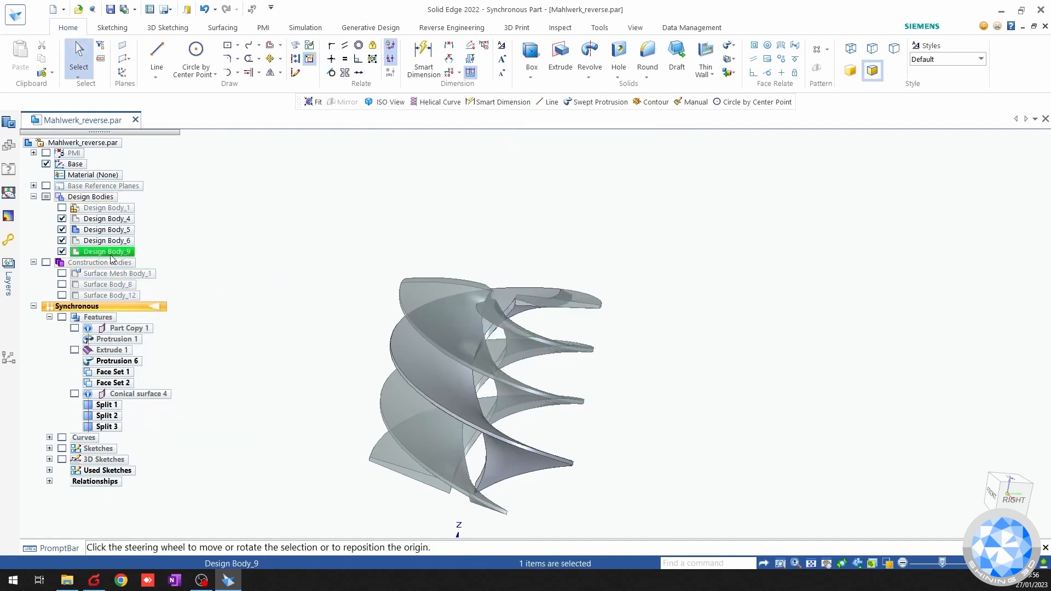
right_click(112, 253)
left_click(144, 421)
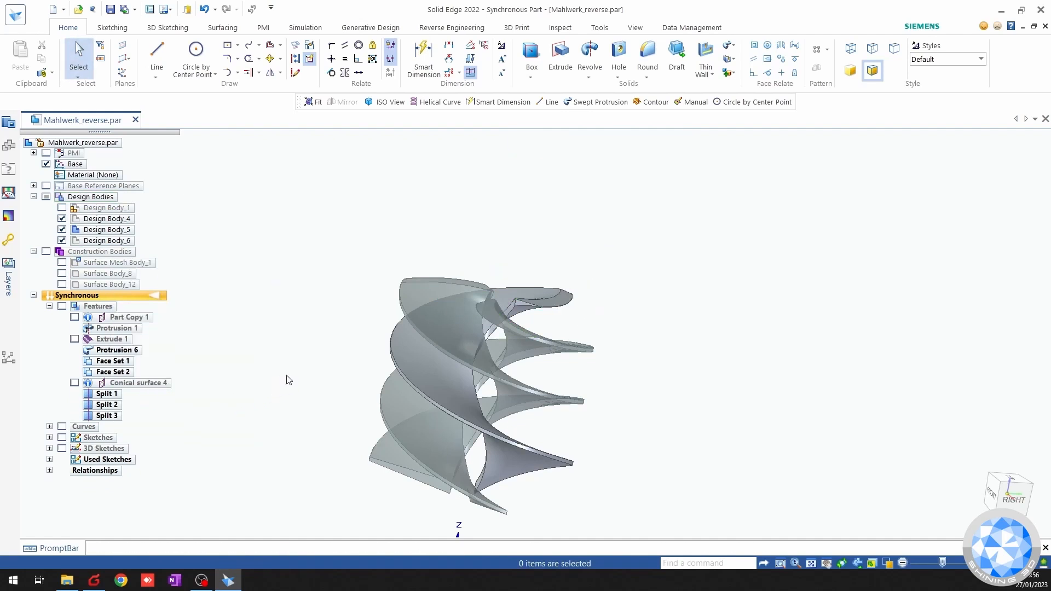
Show the central core, Design Body_1, together with the three trimmed flights in the left view.
key("ctrl+i")
middle_click_drag(605, 281, 608, 321, "shift")
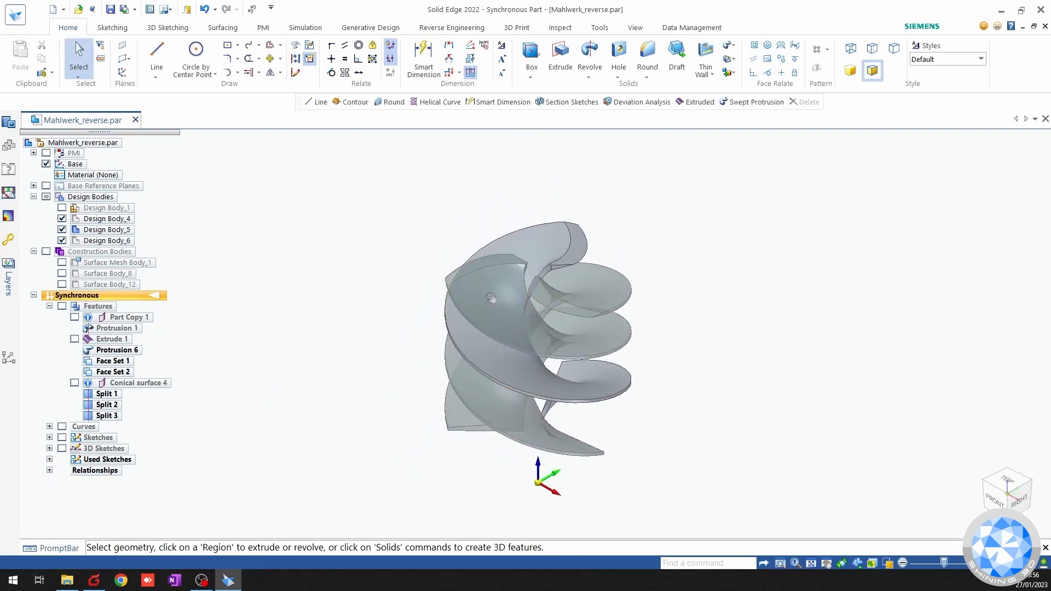
left_click(62, 207)
middle_click_drag(384, 434, 569, 409)
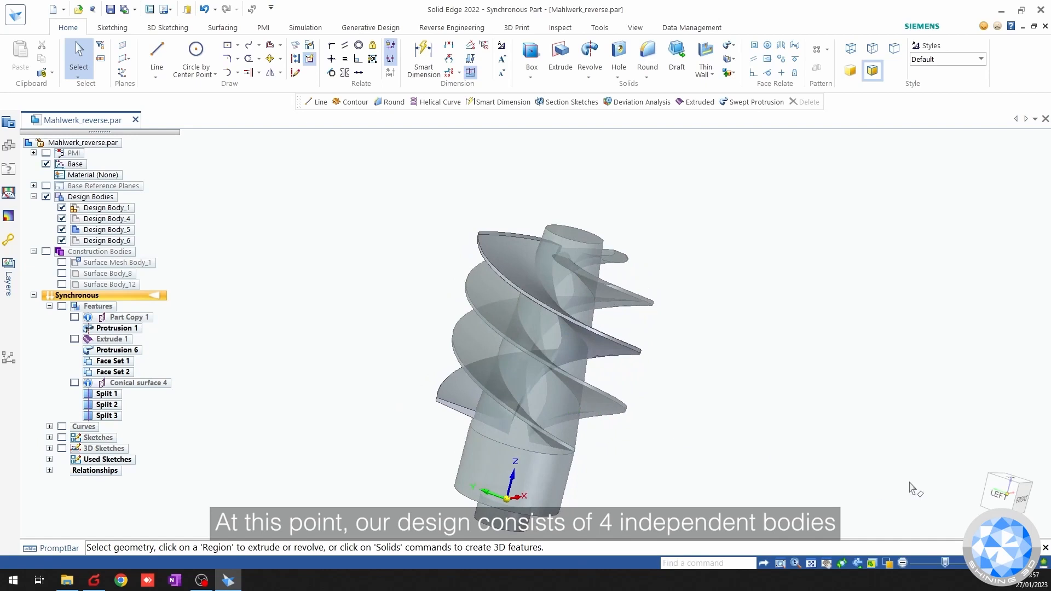
left_click(999, 494)
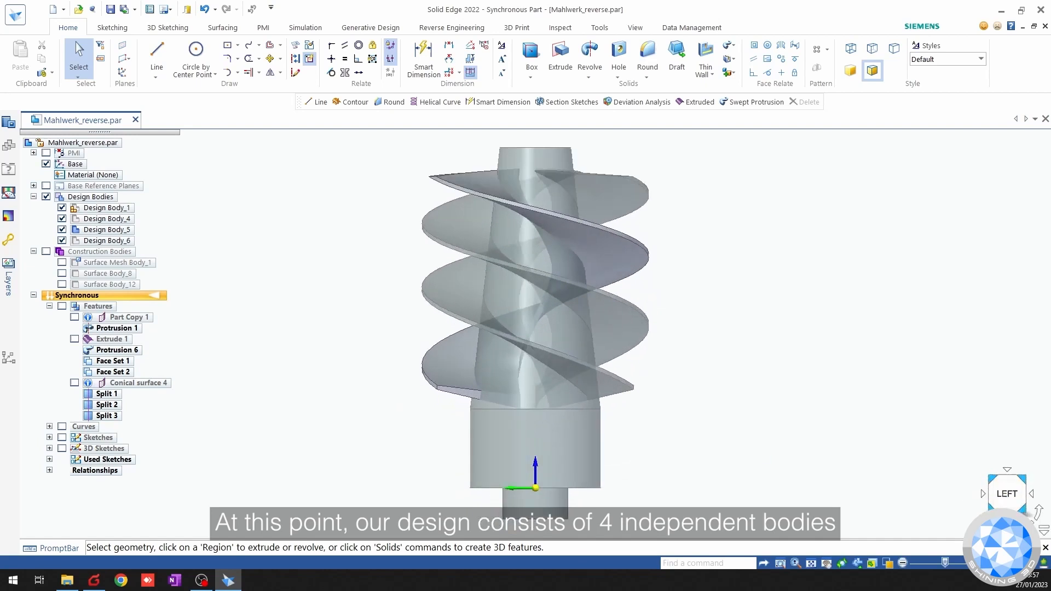
left_click(63, 263)
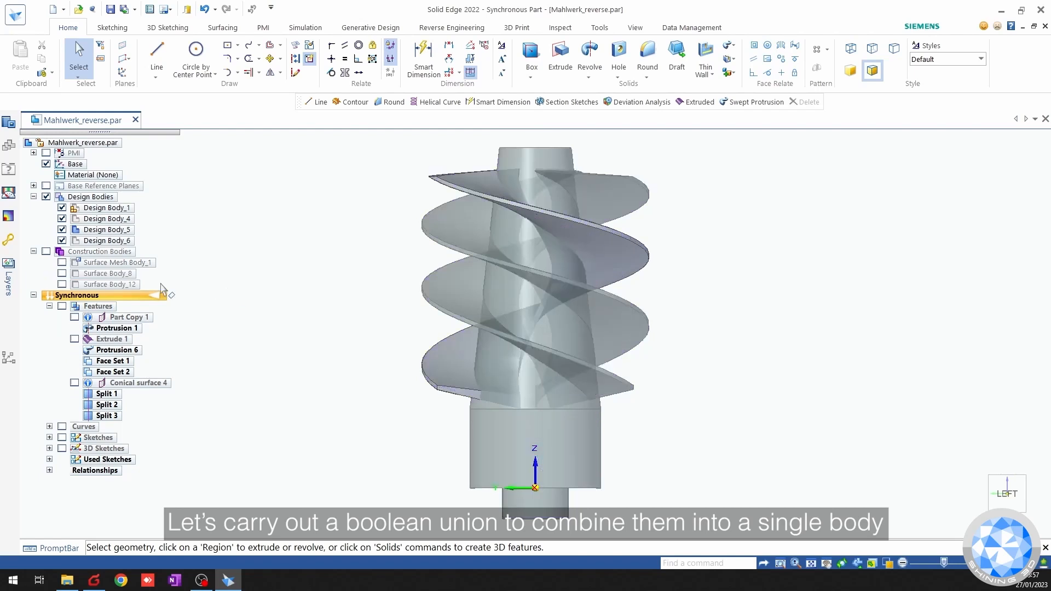
Unite the core, Design Body_1, with the three trimmed helical flights into a single body using a Union.
left_click(733, 74)
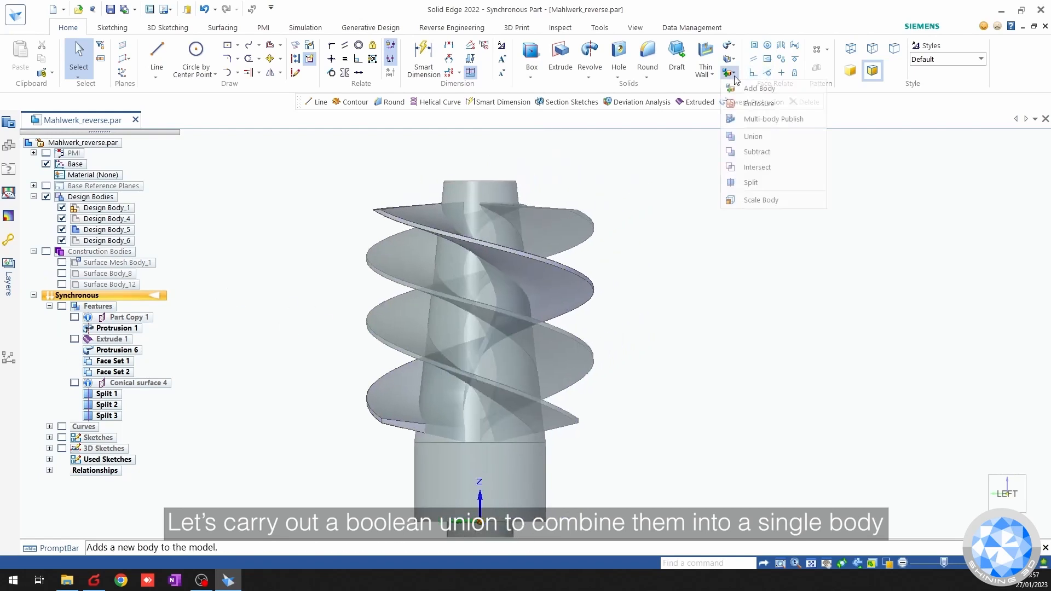
left_click(753, 137)
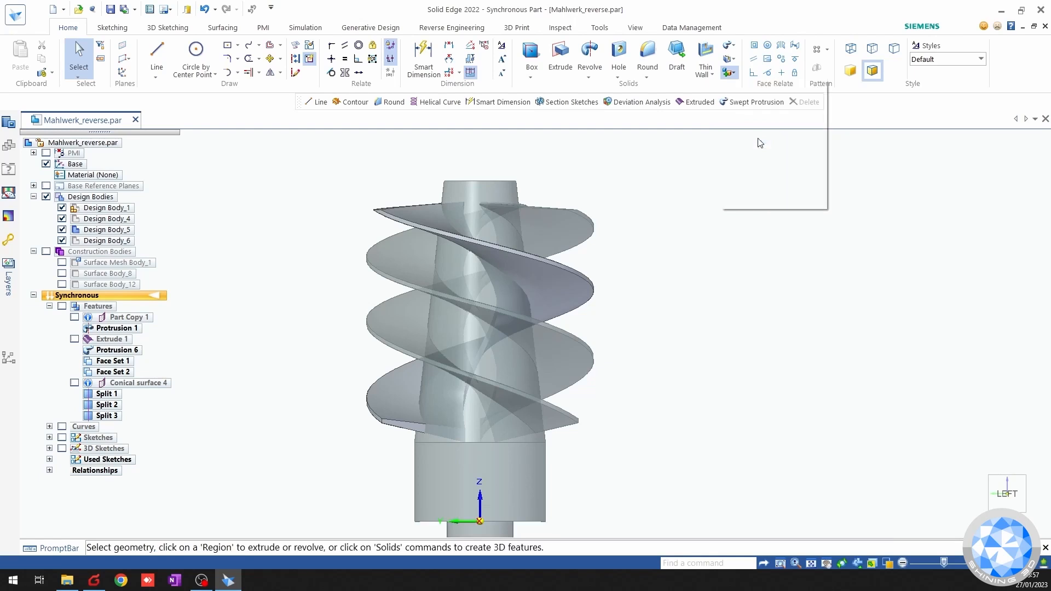
left_click(484, 188)
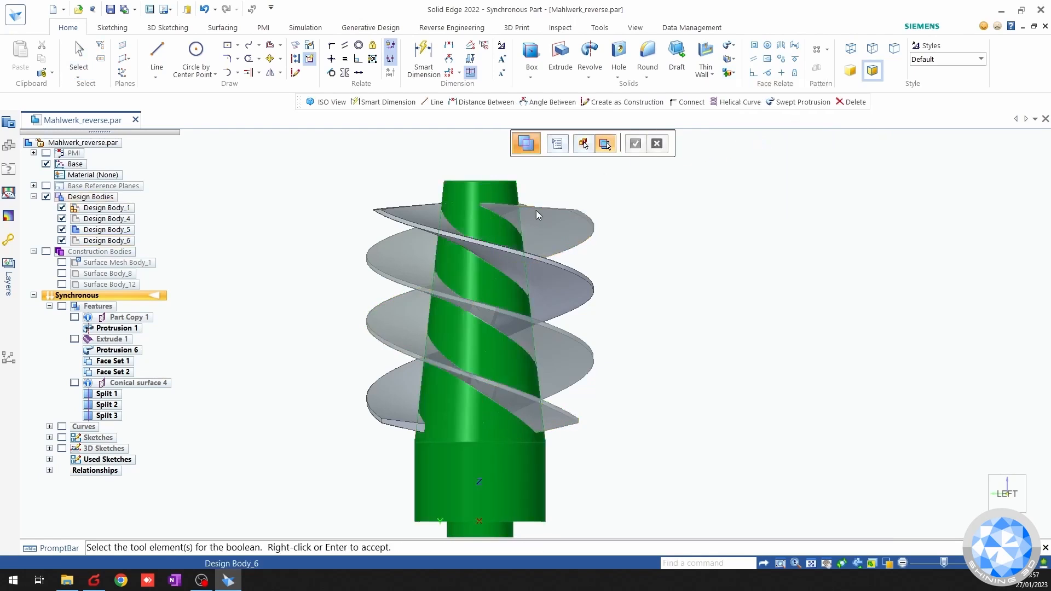
left_click(536, 211)
left_click(429, 216)
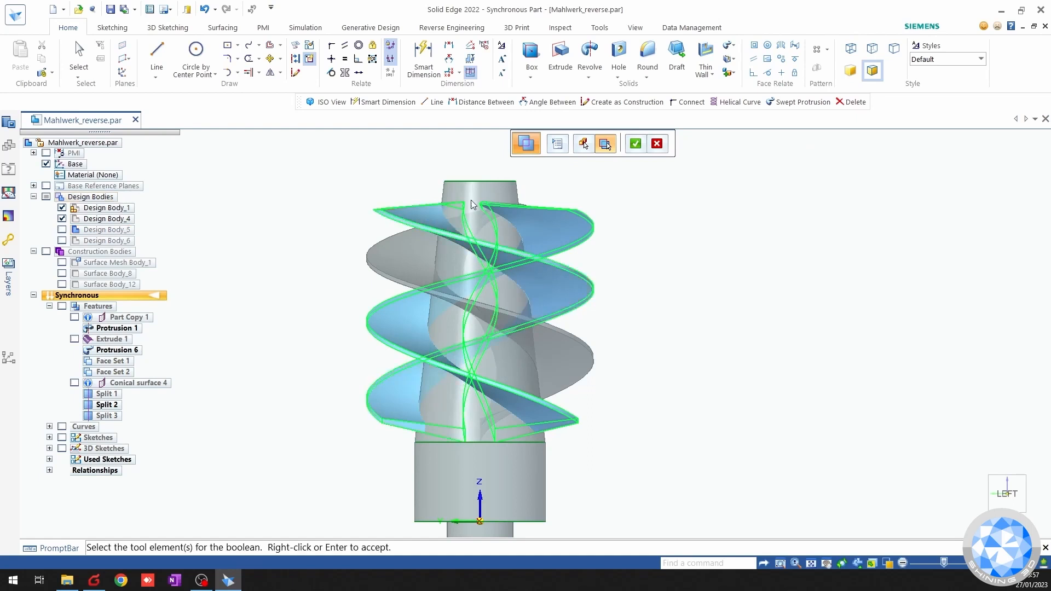
middle_click_drag(473, 201, 486, 244)
left_click(487, 242)
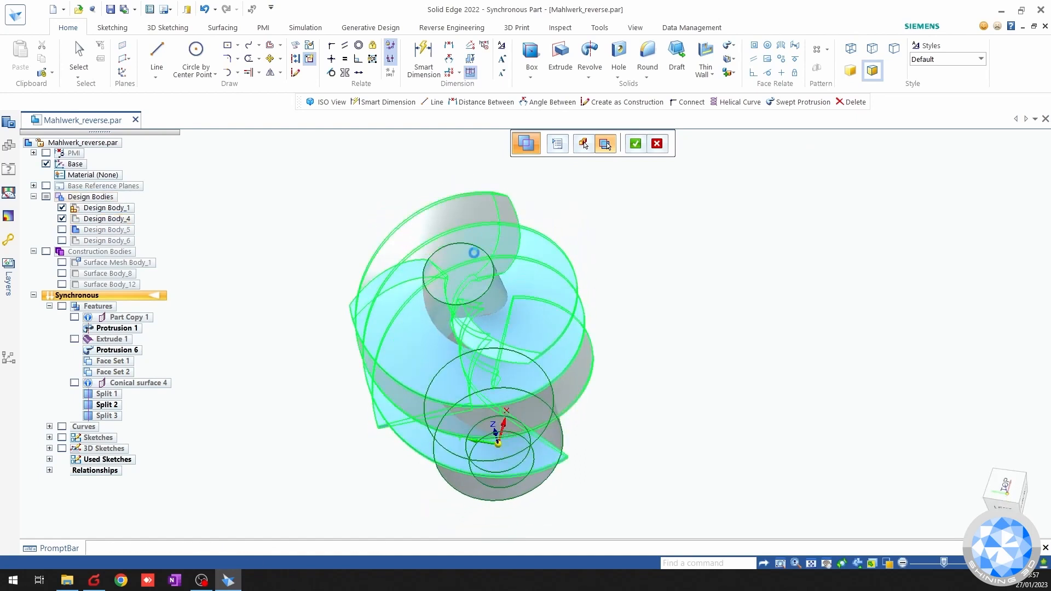
right_click(455, 257)
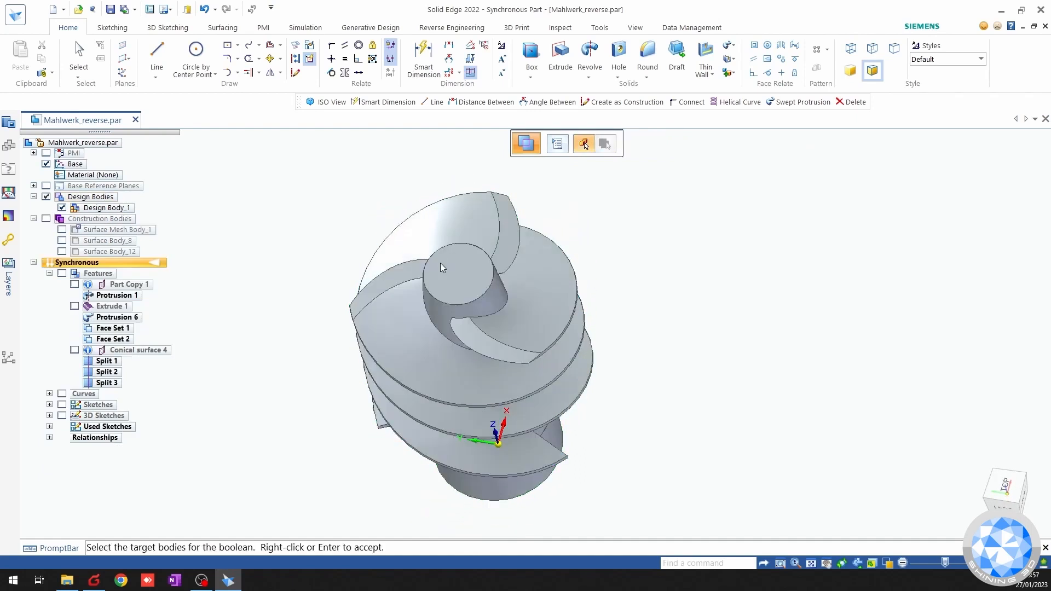
key("ctrl+i")
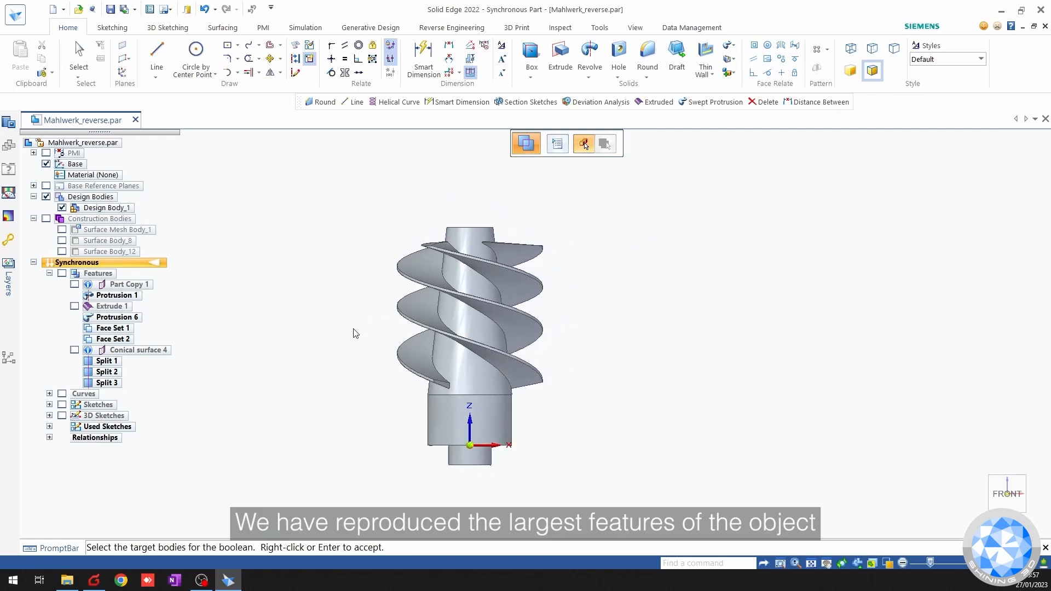
key("Escape")
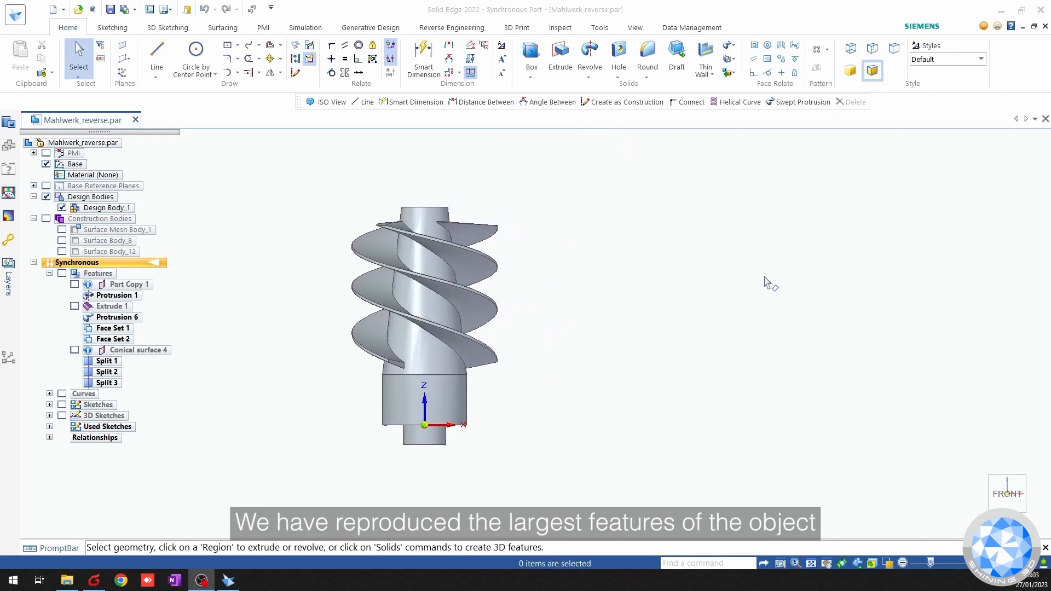
Compare the flights' roots with Surface Mesh Body_1 to examine the scan's rounding, and hide the mesh again.
middle_click_drag(587, 300, 668, 312, "shift")
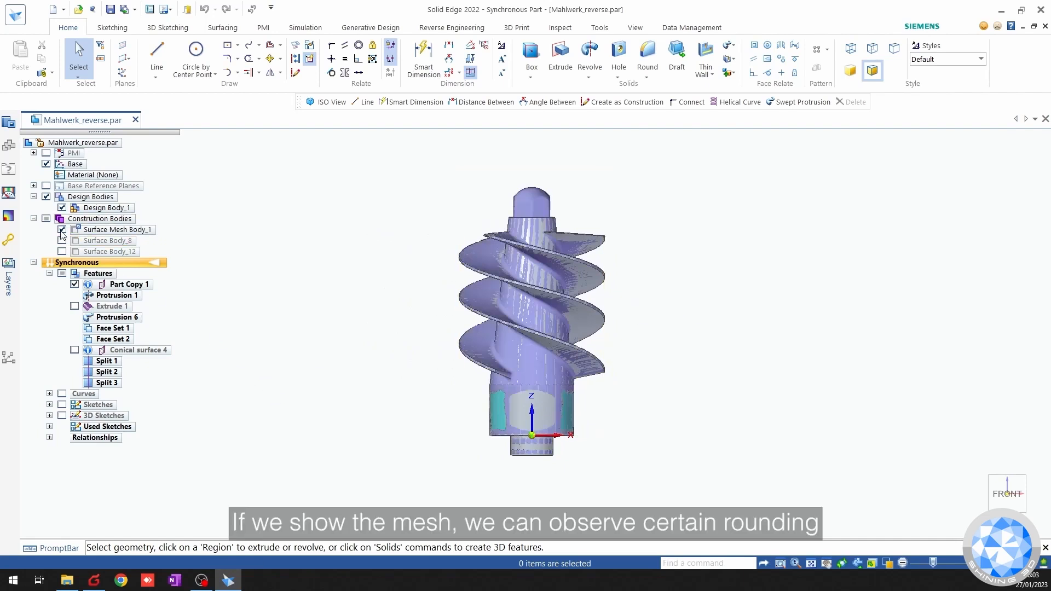
scroll(441, 331, "up", 6)
middle_click_drag(433, 343, 391, 329, "shift")
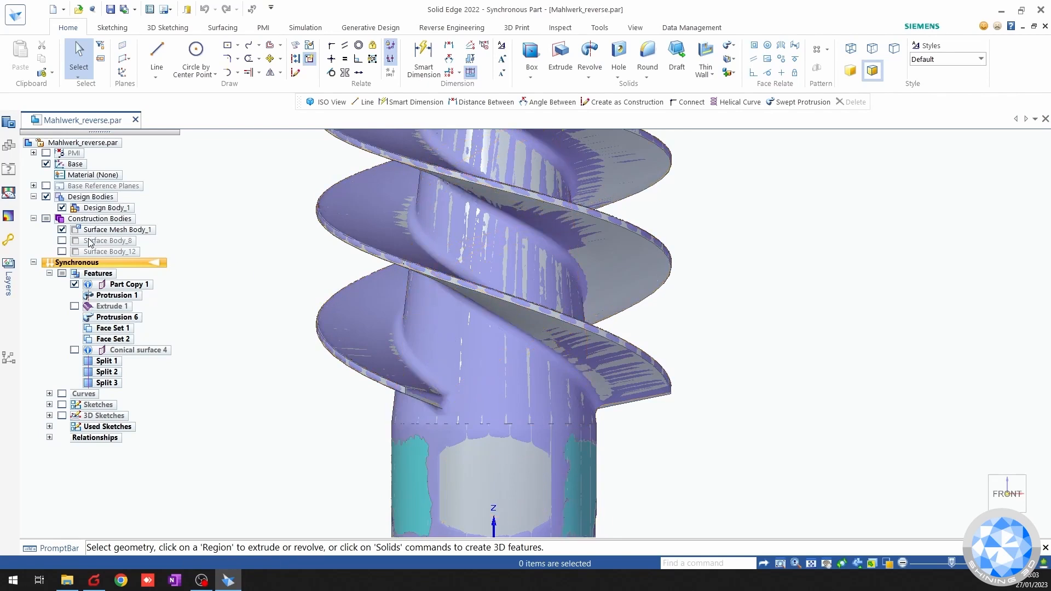
left_click(61, 231)
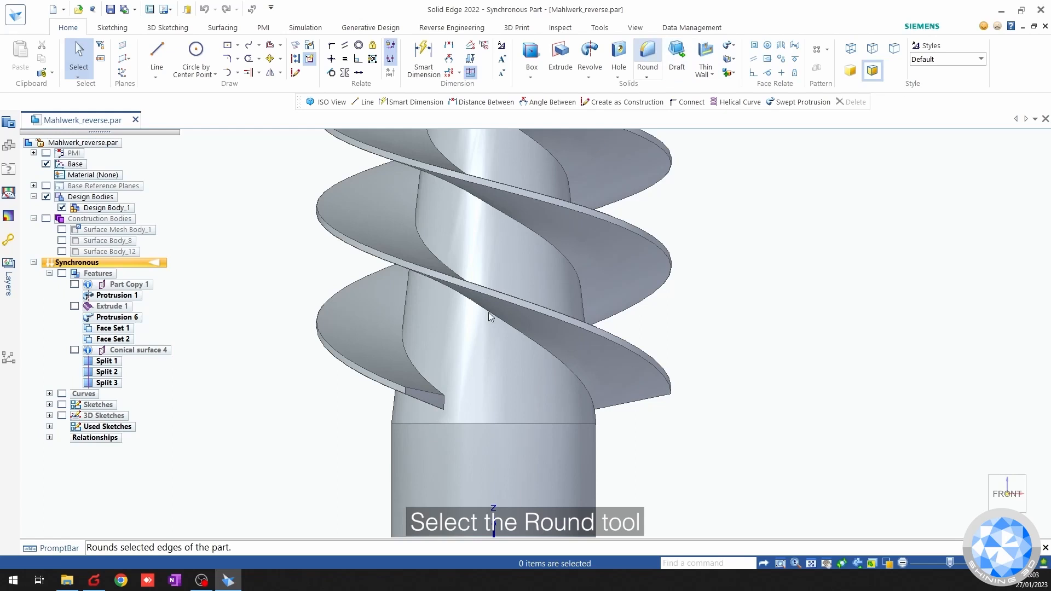
Start a Round and select the edge chains where the helical flights meet the core.
left_click(425, 378)
middle_click_drag(427, 396, 474, 363)
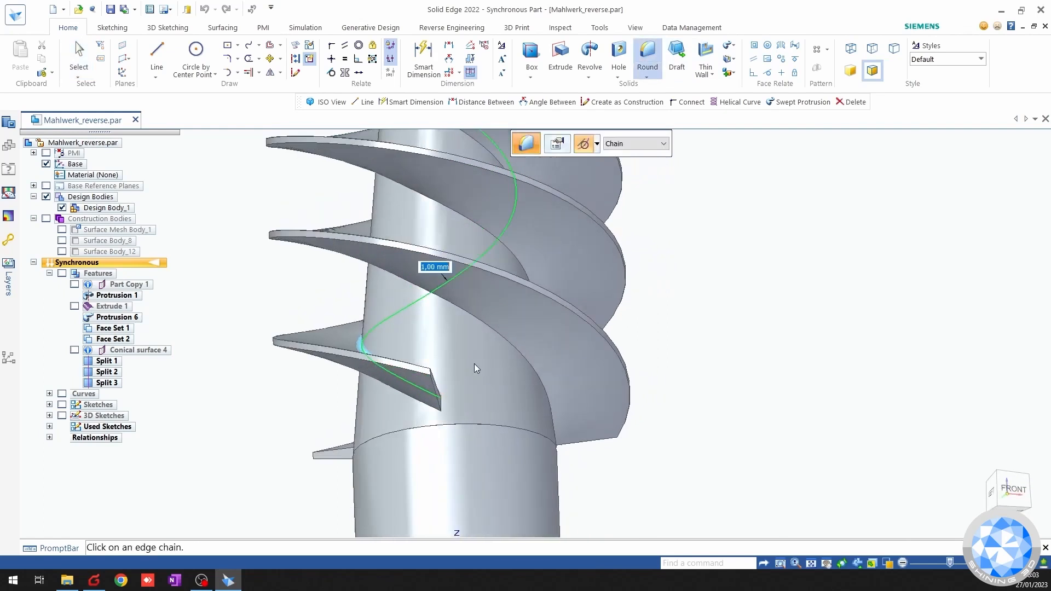
scroll(427, 405, "up", 3)
left_click(429, 406)
middle_click_drag(557, 365, 463, 369)
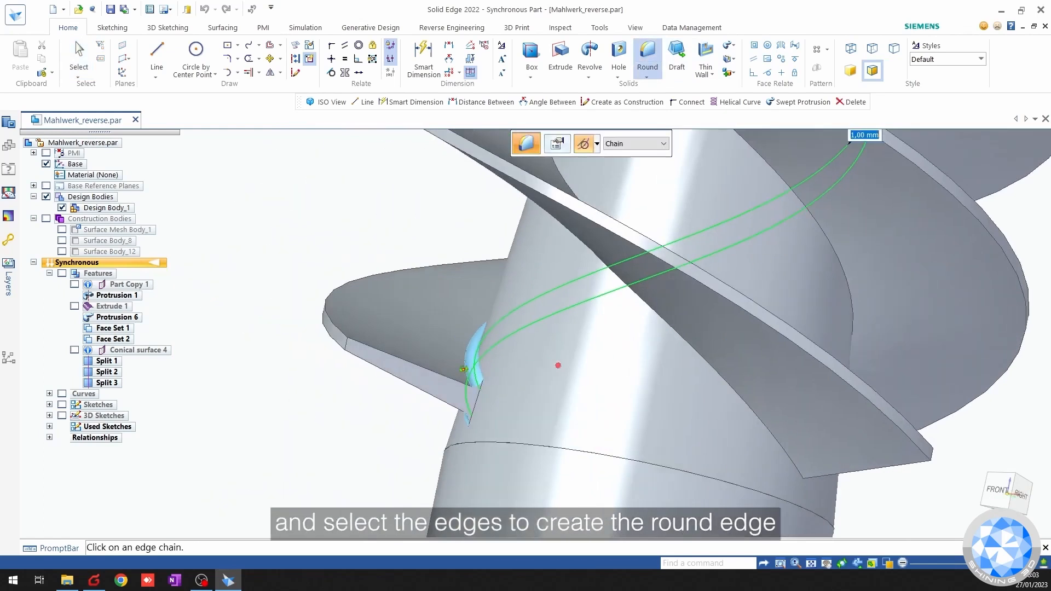
middle_click_drag(721, 366, 617, 385)
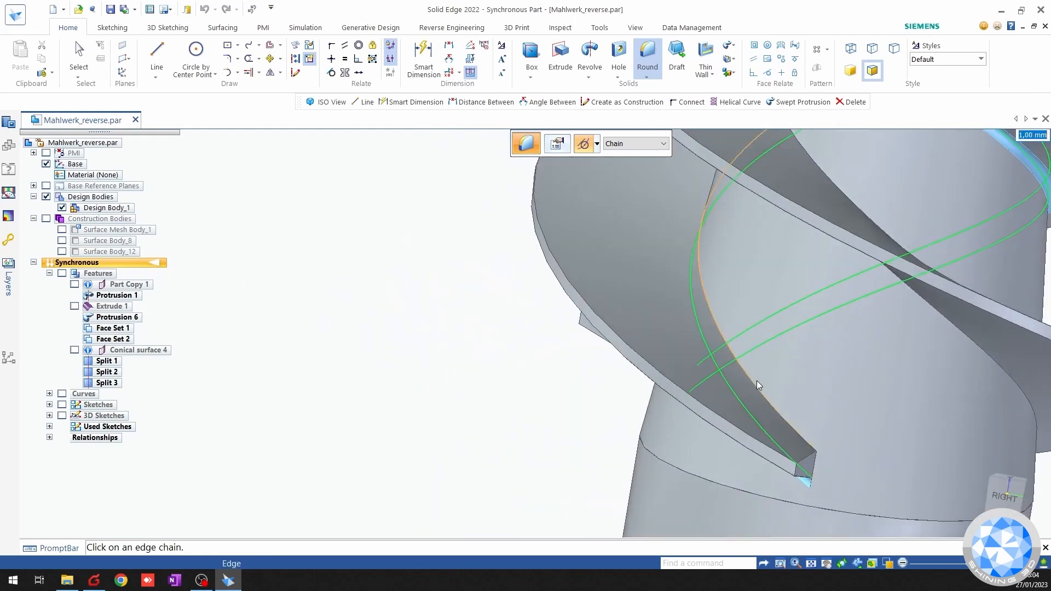
middle_click_drag(754, 380, 754, 293)
left_click(767, 285)
middle_click_drag(895, 316, 926, 308)
scroll(766, 336, "down", 3)
key("ctrl+f")
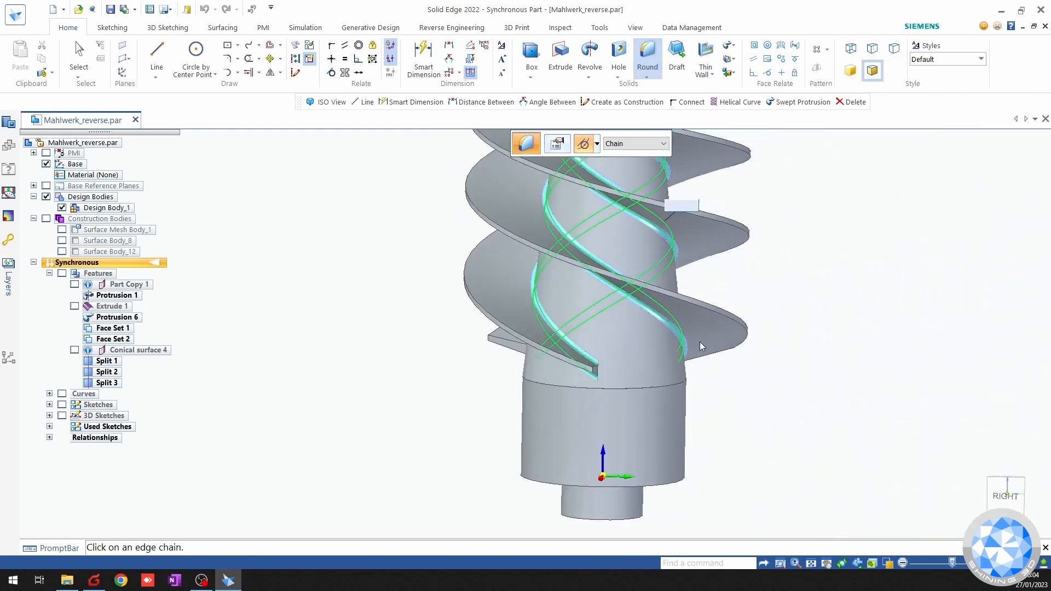
Show Surface Mesh Body_1 as reference, set the flight-root round radius to 2,00 mm and apply the Round.
left_click(62, 229)
scroll(547, 350, "up", 3)
middle_click_drag(488, 299, 521, 353, "shift")
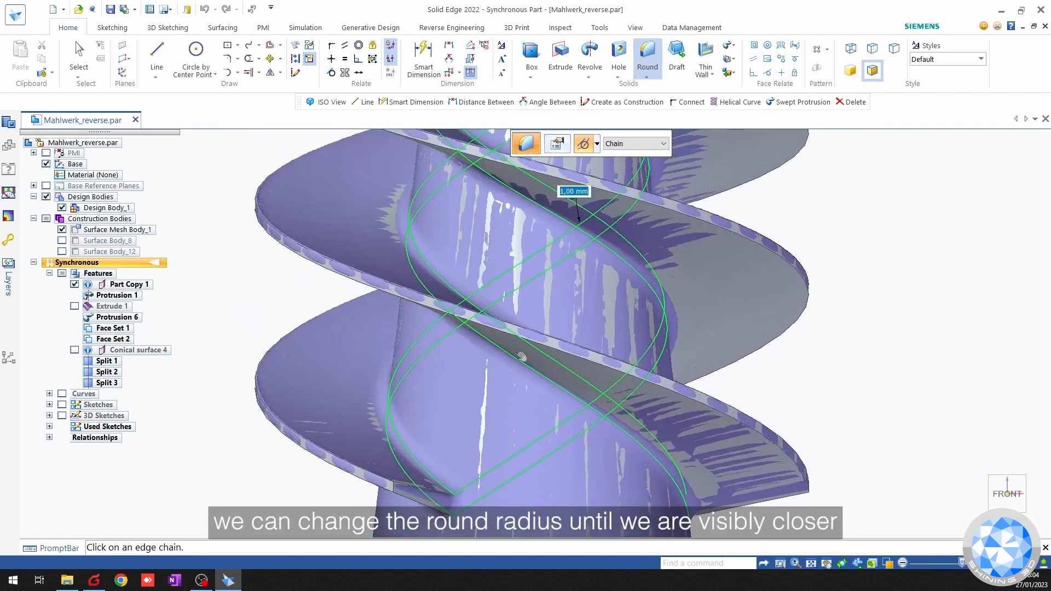
scroll(573, 198, "up", 3)
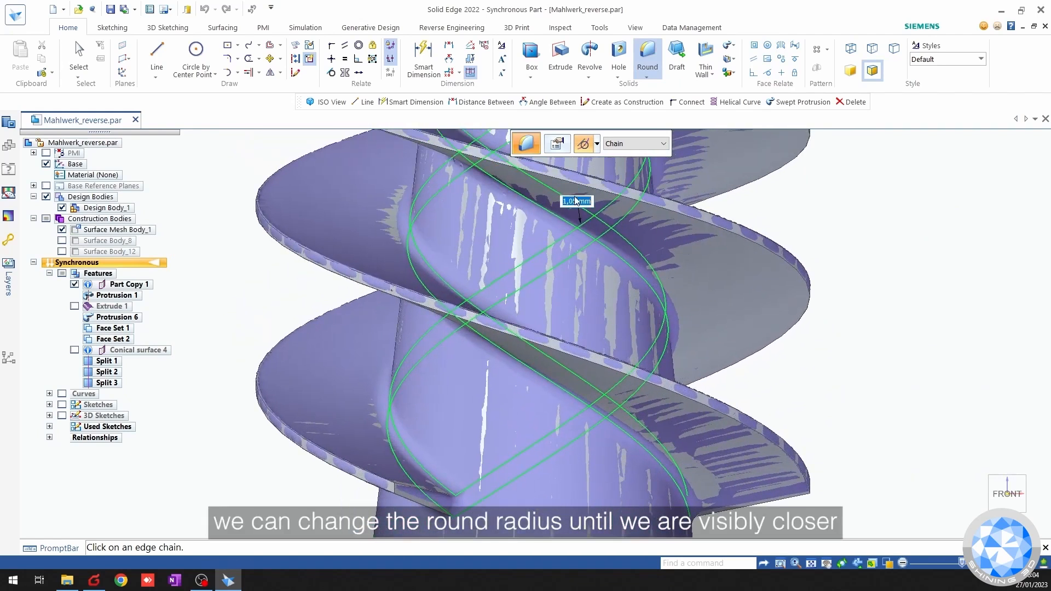
scroll(575, 203, "up", 3)
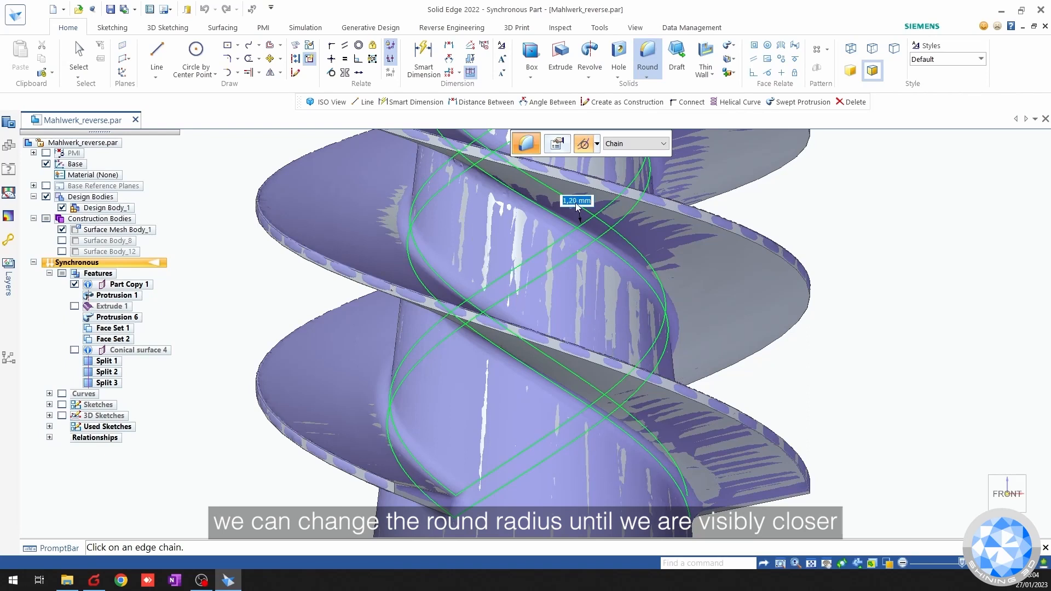
scroll(575, 202, "up", 3)
scroll(576, 202, "up", 2)
scroll(575, 203, "up", 3)
scroll(575, 202, "up", 2)
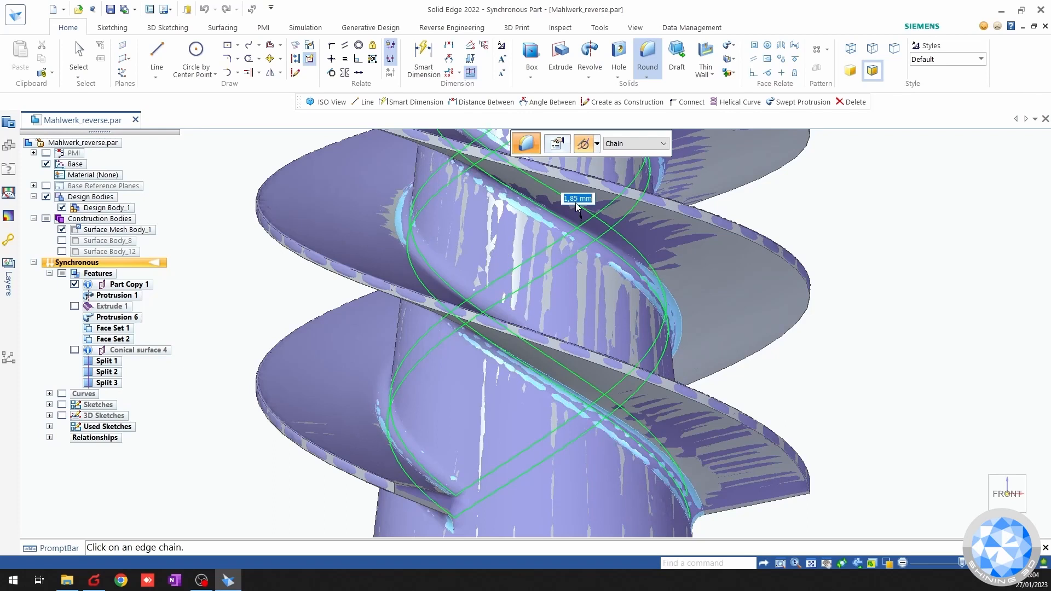
scroll(576, 201, "up", 1)
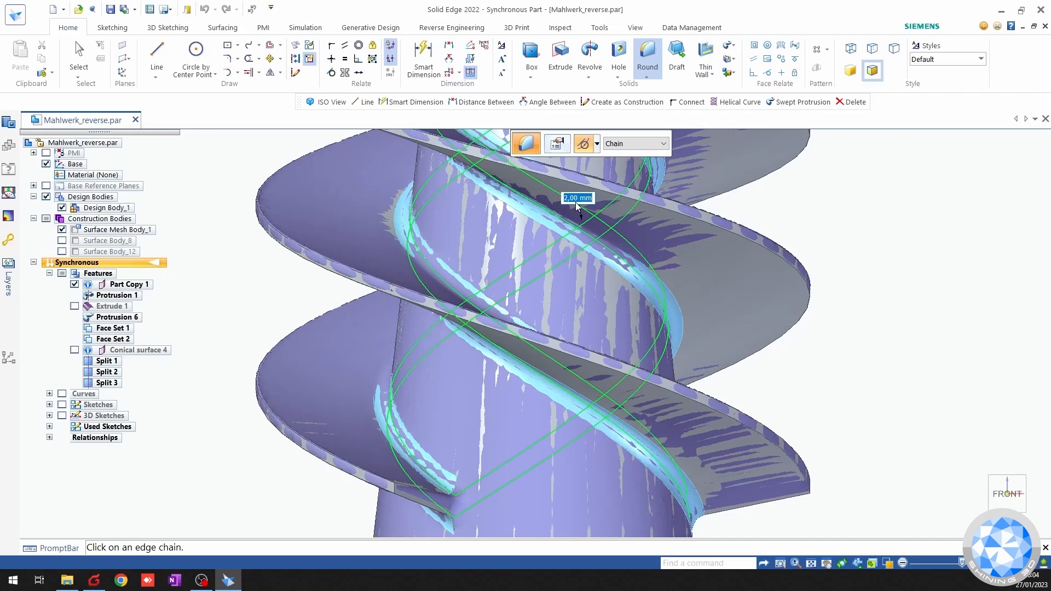
middle_click_drag(359, 354, 338, 349)
scroll(491, 340, "down", 3)
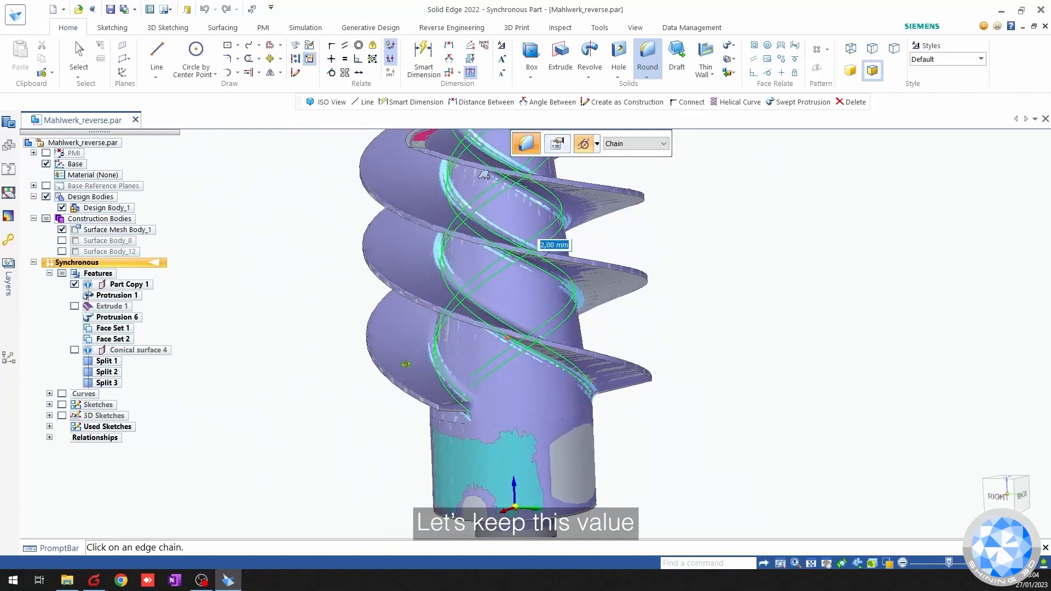
right_click(304, 349)
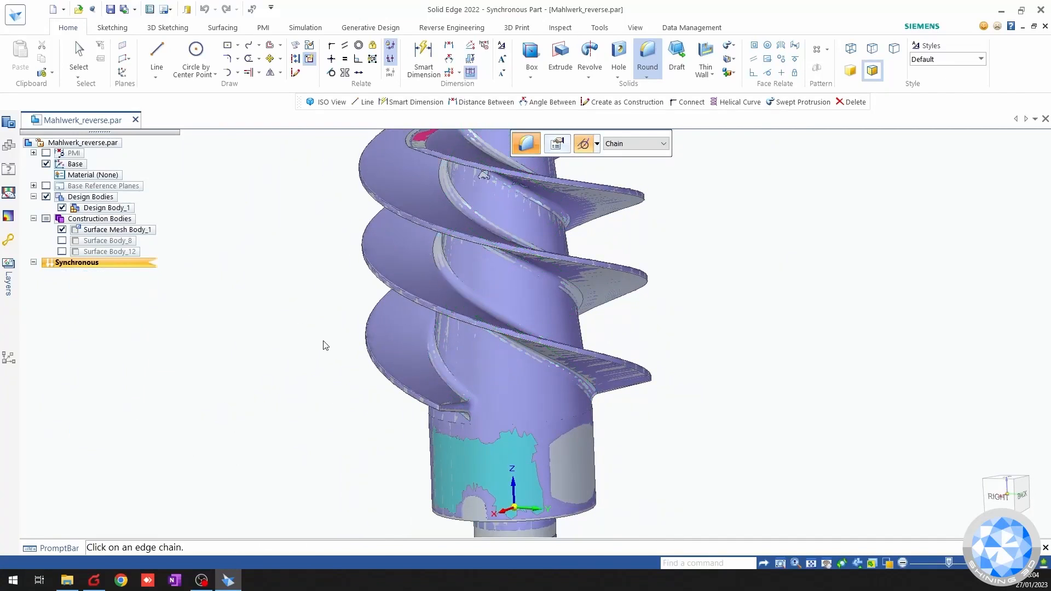
Examine the rounded screw body from several sides with Surface Mesh Body_1 hidden.
left_click(62, 230)
middle_click_drag(340, 335, 486, 332)
scroll(401, 383, "down", 3)
middle_click_drag(410, 383, 557, 436)
middle_click_drag(596, 345, 691, 285)
middle_click_drag(390, 376, 511, 310, "shift")
Isolate Surface Mesh Body_1 and examine the details of the scanned base collar, its notch and the grooved lower shaft end.
left_click(61, 208)
left_click(62, 230)
middle_click_drag(531, 353, 578, 346)
middle_click_drag(638, 371, 665, 368)
scroll(621, 371, "up", 3)
middle_click_drag(525, 440, 530, 323)
scroll(530, 411, "up", 3)
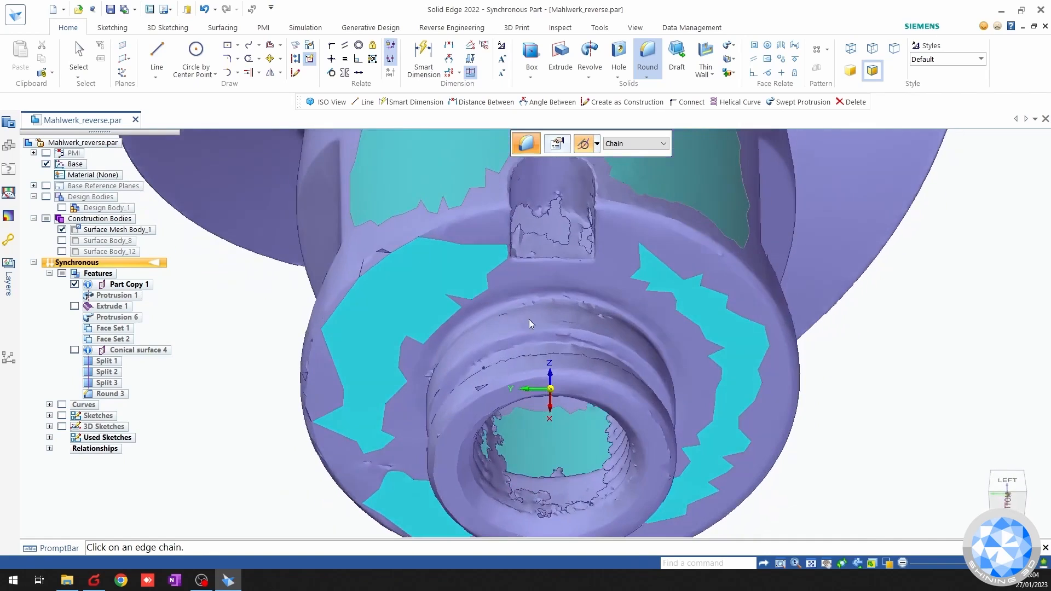
middle_click_drag(552, 230, 671, 347, "shift")
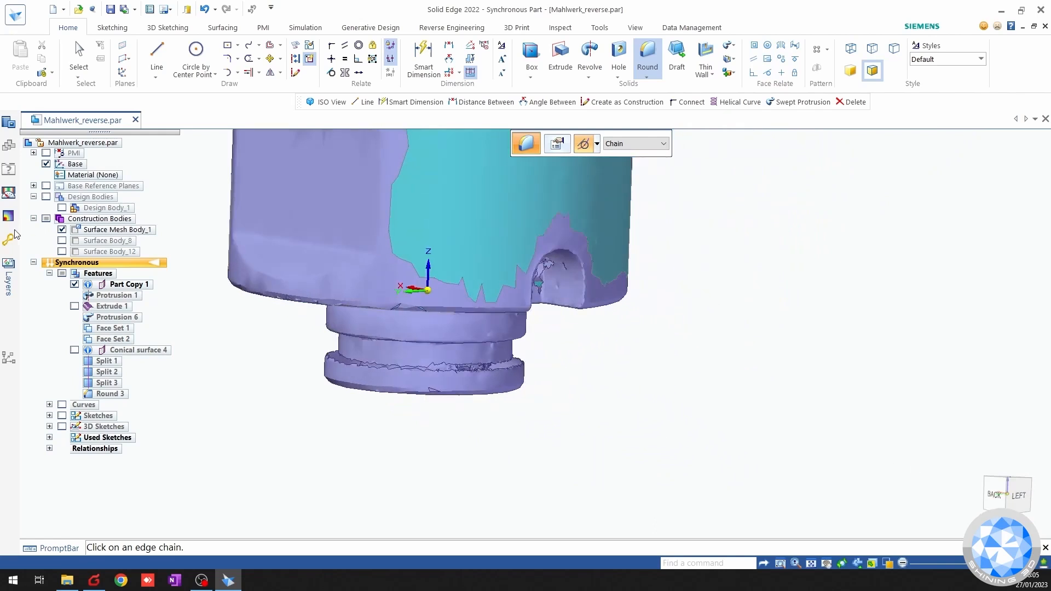
Show Design Body_1 again together with Surface Mesh Body_1 in the left view.
left_click(62, 230)
left_click(62, 207)
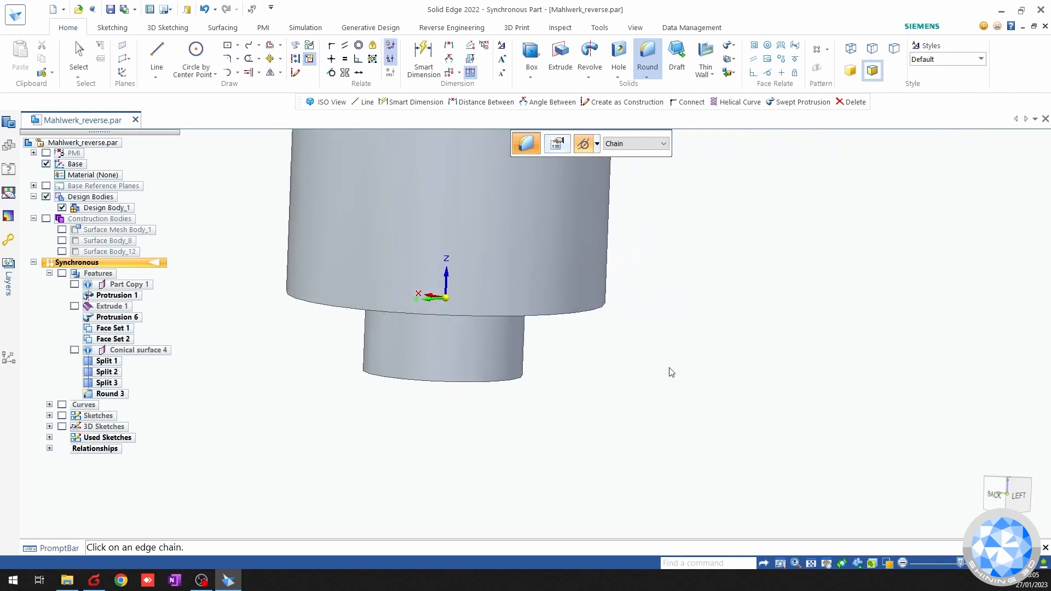
left_click(1024, 499)
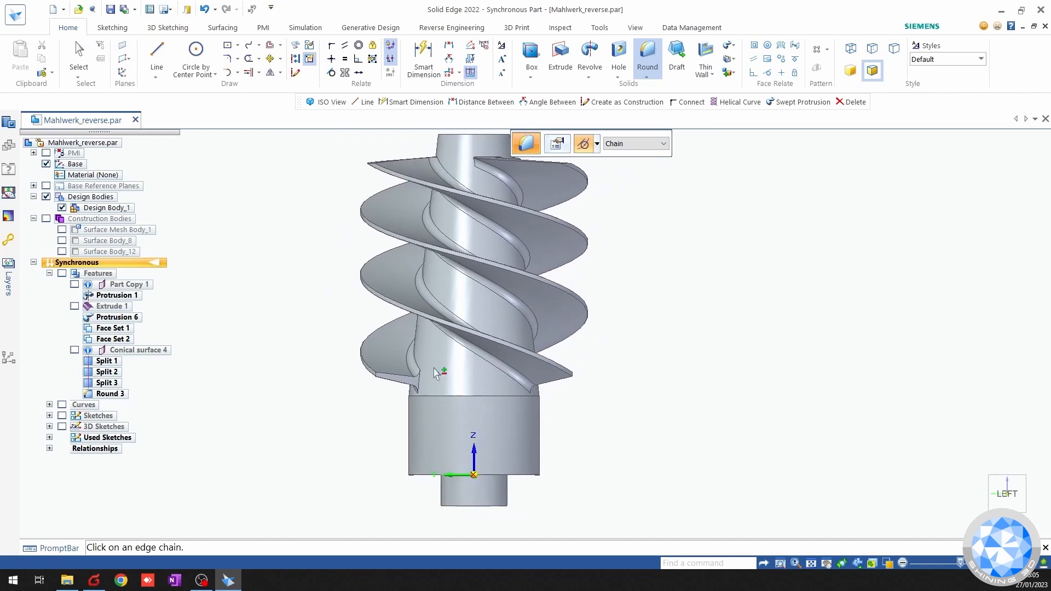
left_click(62, 230)
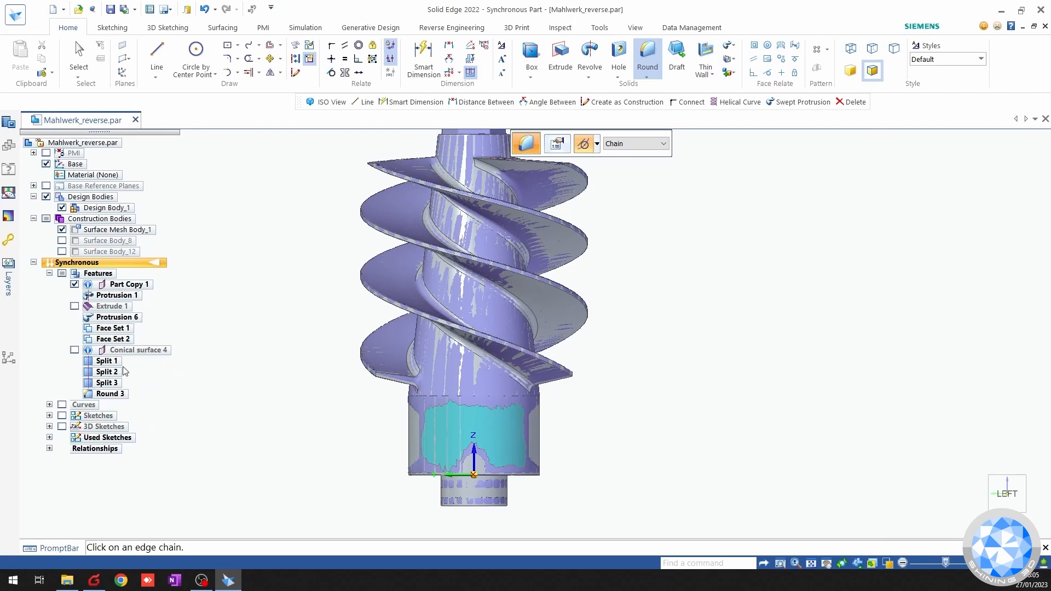
middle_click_drag(304, 316, 342, 329, "shift")
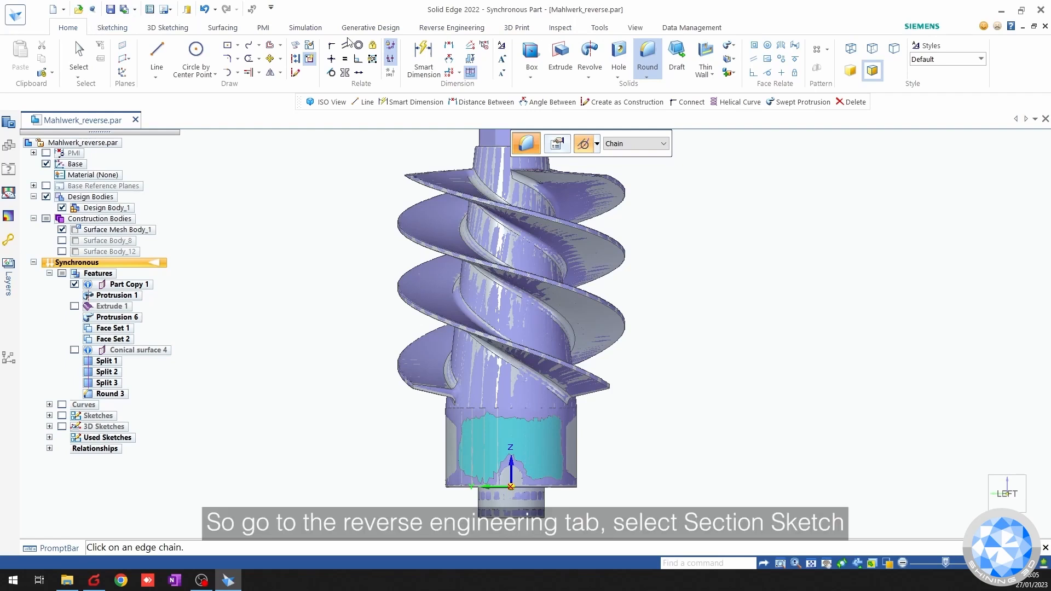
Create a section sketch of Surface Mesh Body_1 on the Right (yz) reference plane with 0 offset planes.
left_click(439, 28)
left_click(755, 46)
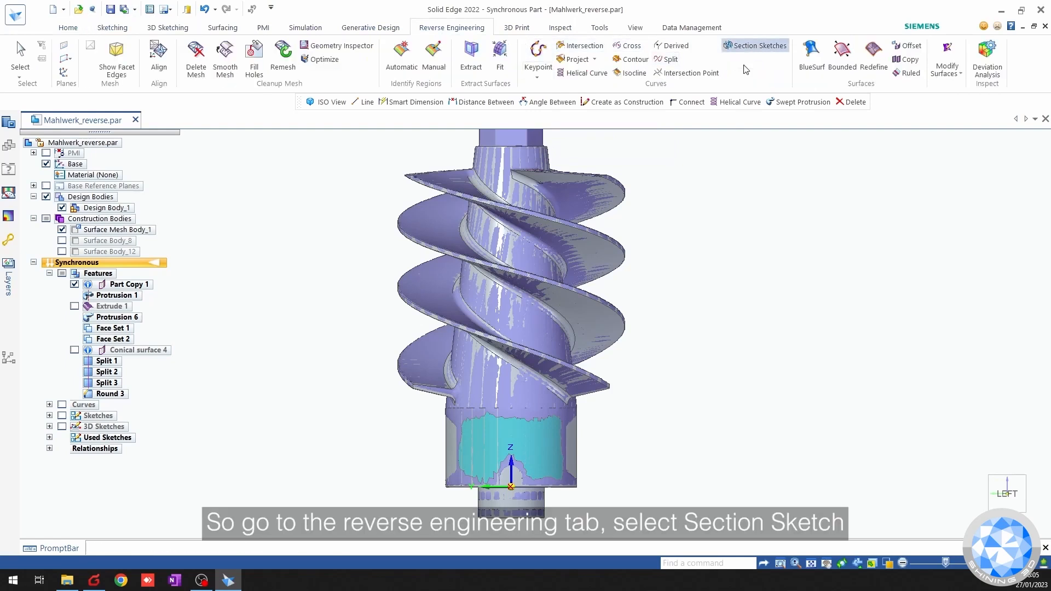
left_click(446, 206)
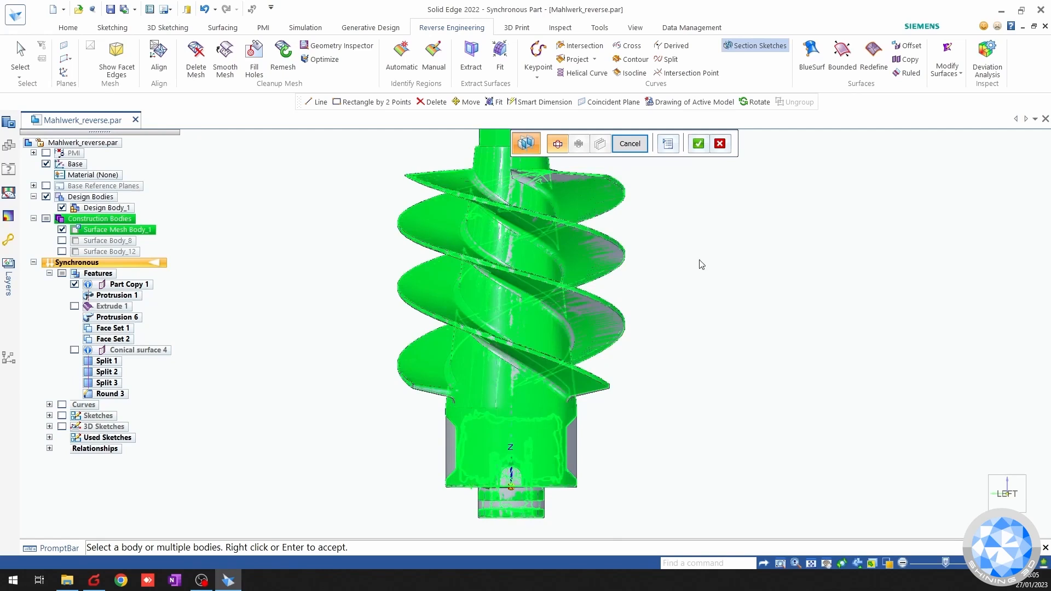
right_click(783, 293)
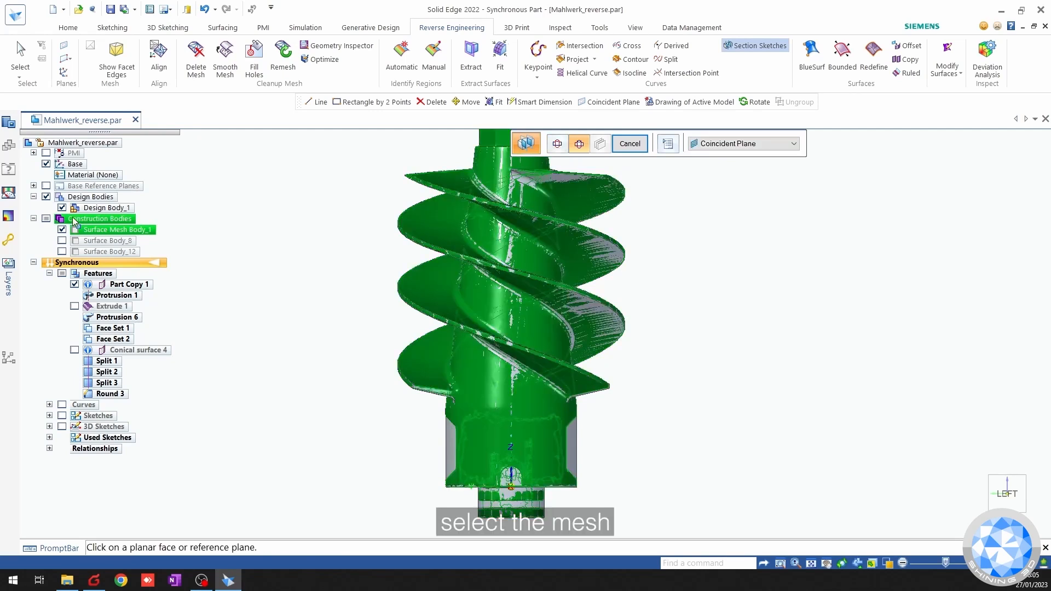
left_click(34, 186)
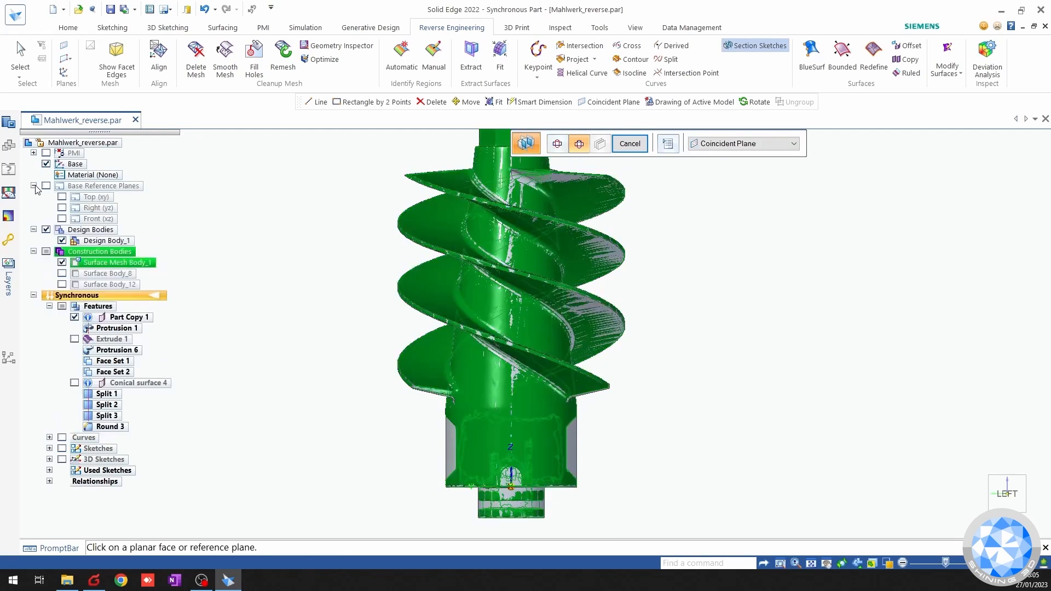
left_click(61, 207)
left_click(355, 324)
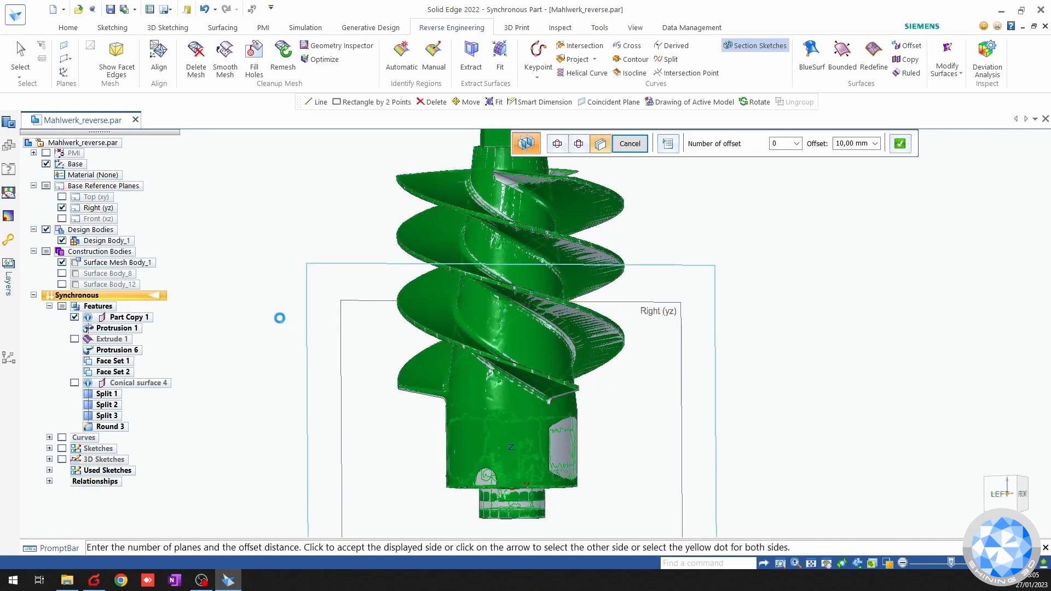
Hide Surface Mesh Body_1 and show the section sketch over the base collar in the left view.
left_click(62, 262)
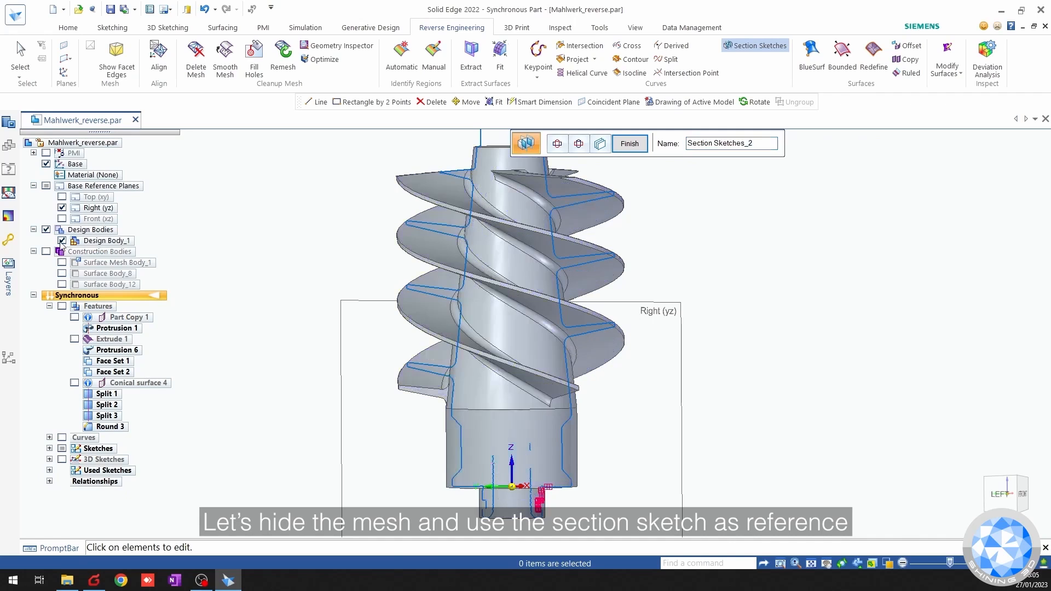
left_click(1001, 494)
scroll(484, 386, "up", 5)
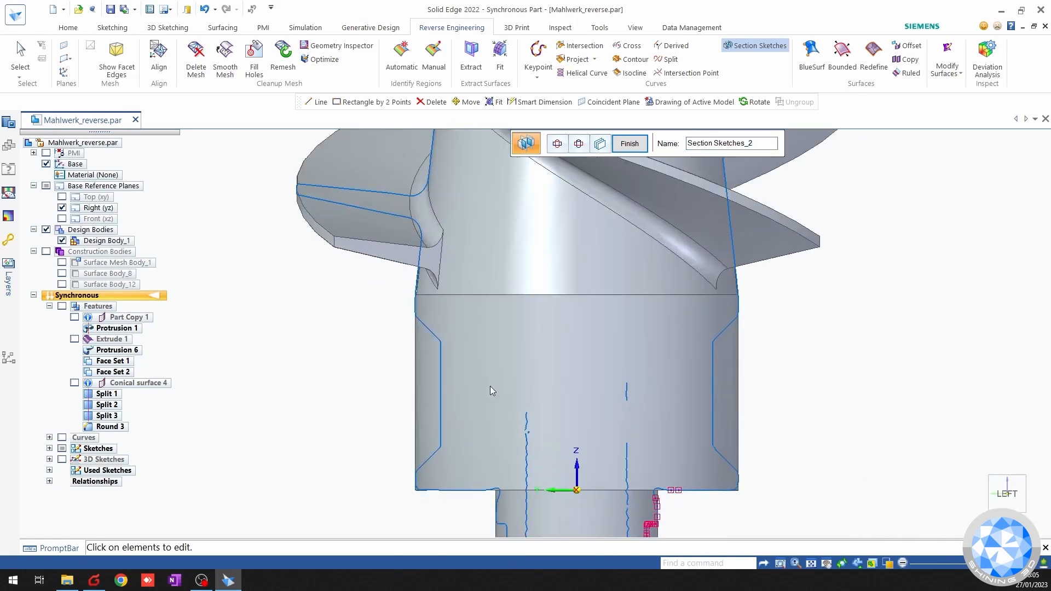
On the locked Right (yz) plane, sketch a diagonal line about 5 mm long from the collar's outer edge inward along the upper notch flank.
middle_click_drag(491, 388, 415, 338, "shift")
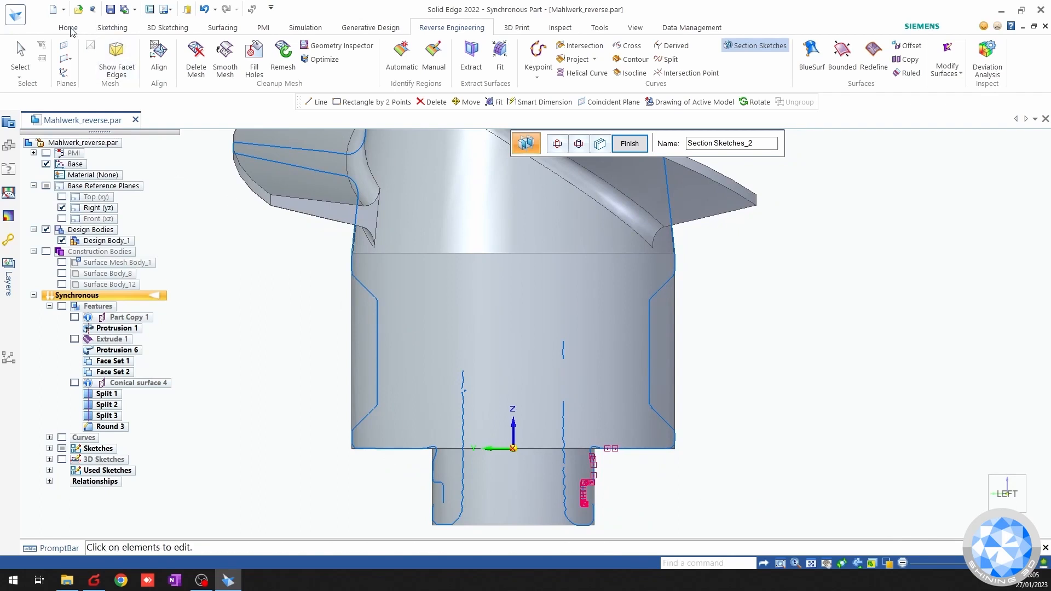
left_click(114, 29)
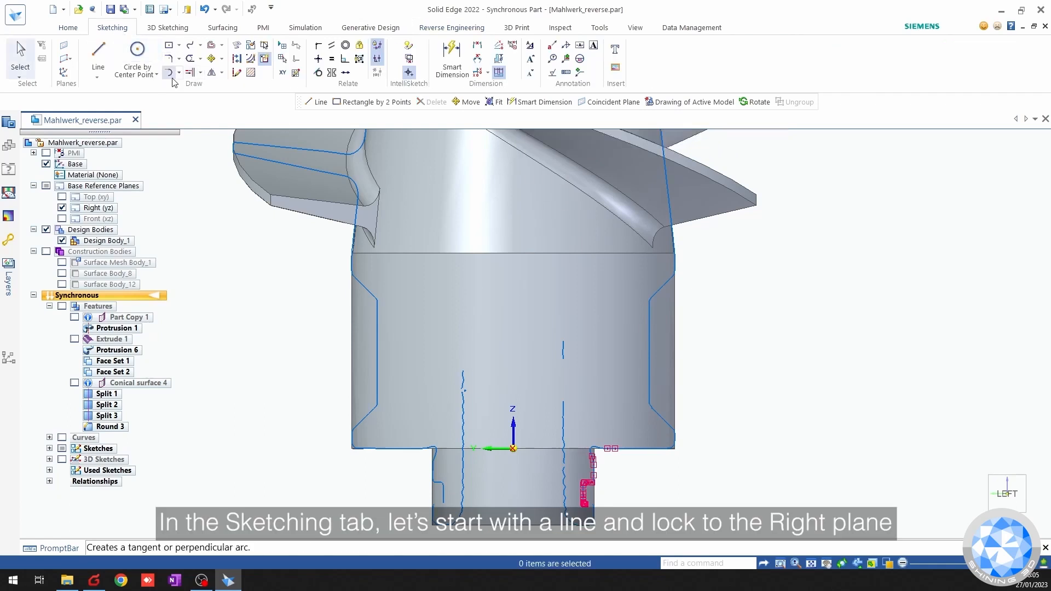
left_click(104, 50)
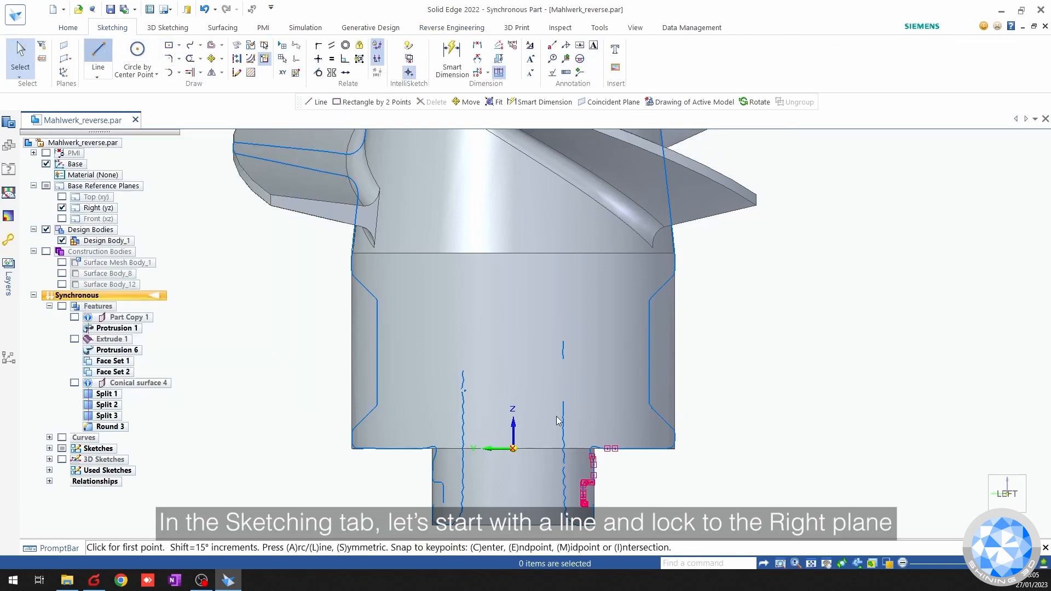
key("F3")
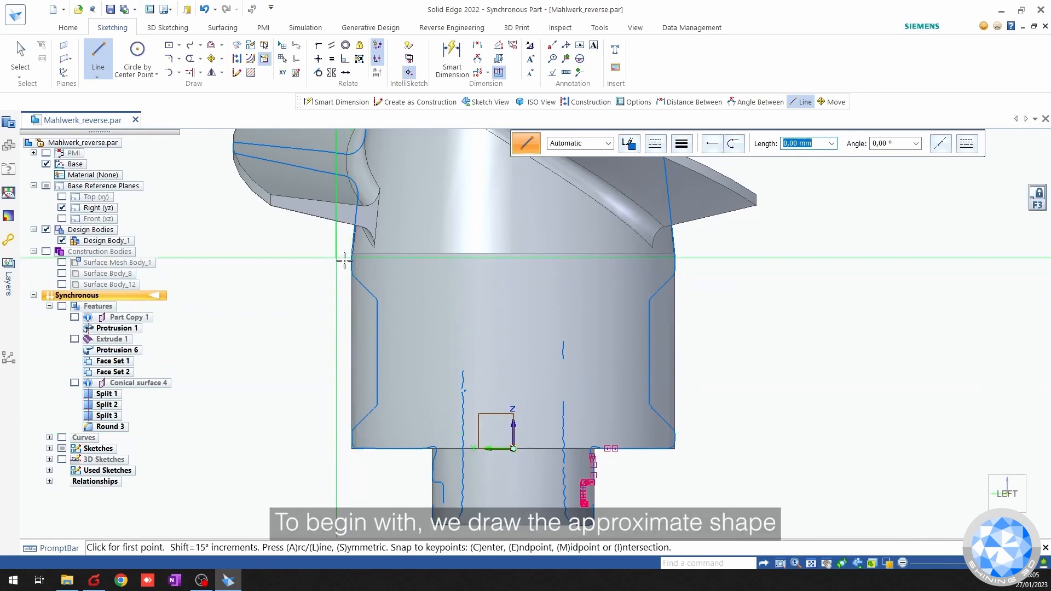
scroll(348, 275, "up", 1)
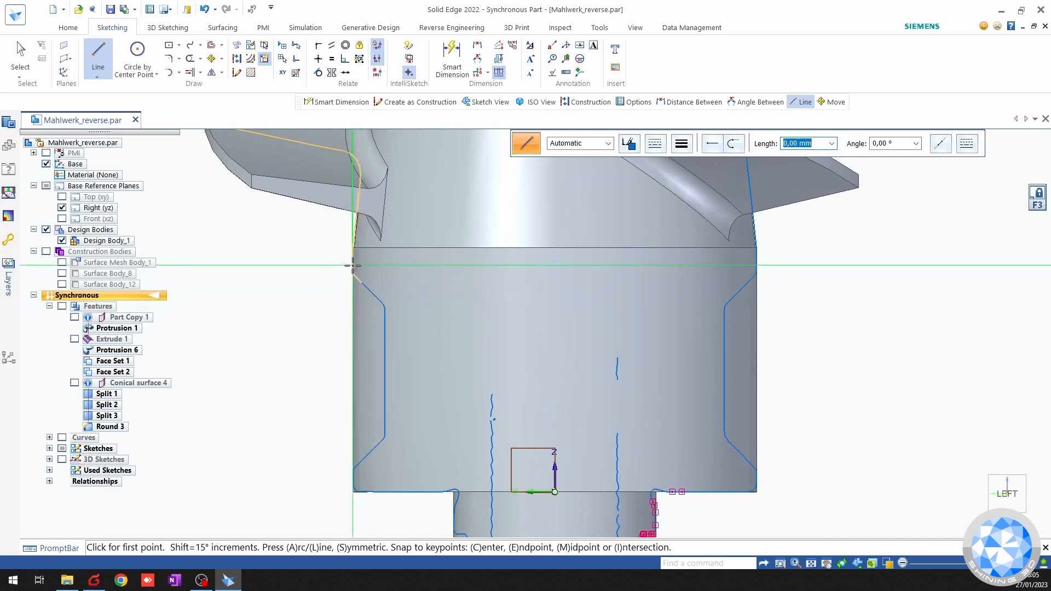
scroll(356, 271, "up", 5)
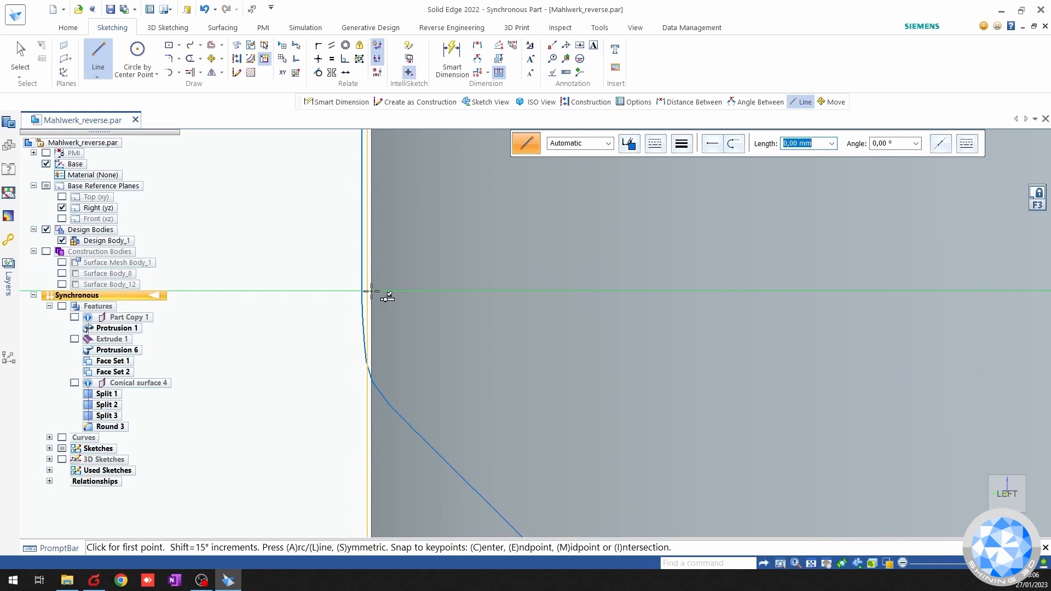
left_click(371, 291)
scroll(465, 367, "down", 5)
middle_click_drag(563, 457, 514, 321, "shift")
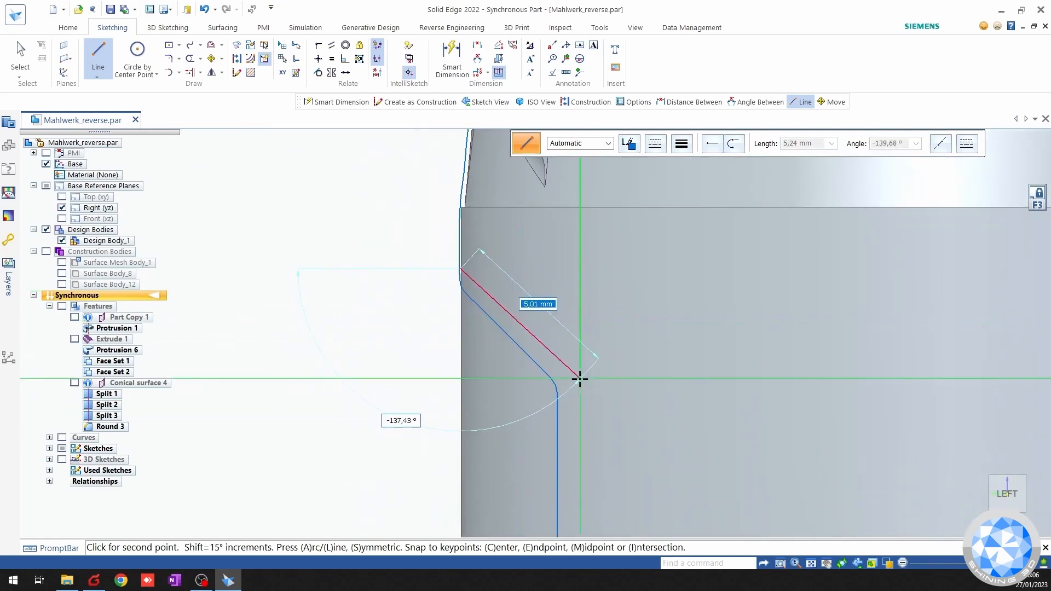
left_click(579, 378)
Continue the notch outline with a vertical line down to the start of the lower notch flank.
scroll(598, 474, "down", 3)
middle_click_drag(601, 483, 575, 195, "shift")
left_click(563, 348)
Try a lower diagonal line about 5 mm long from the vertical line to the collar's outer edge, and delete it.
scroll(500, 403, "up", 10)
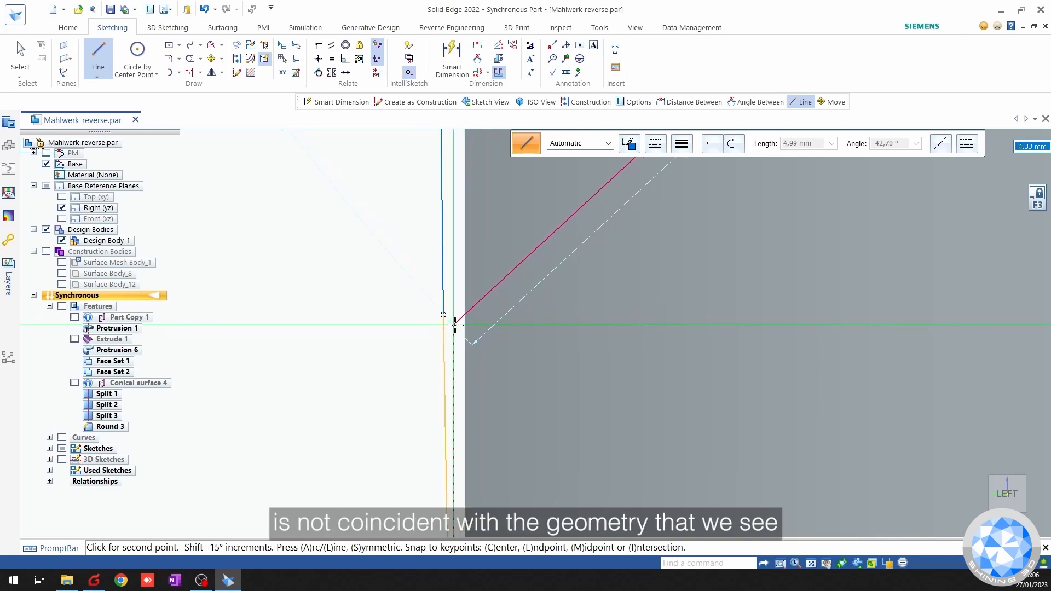
left_click(454, 325)
scroll(465, 320, "down", 5)
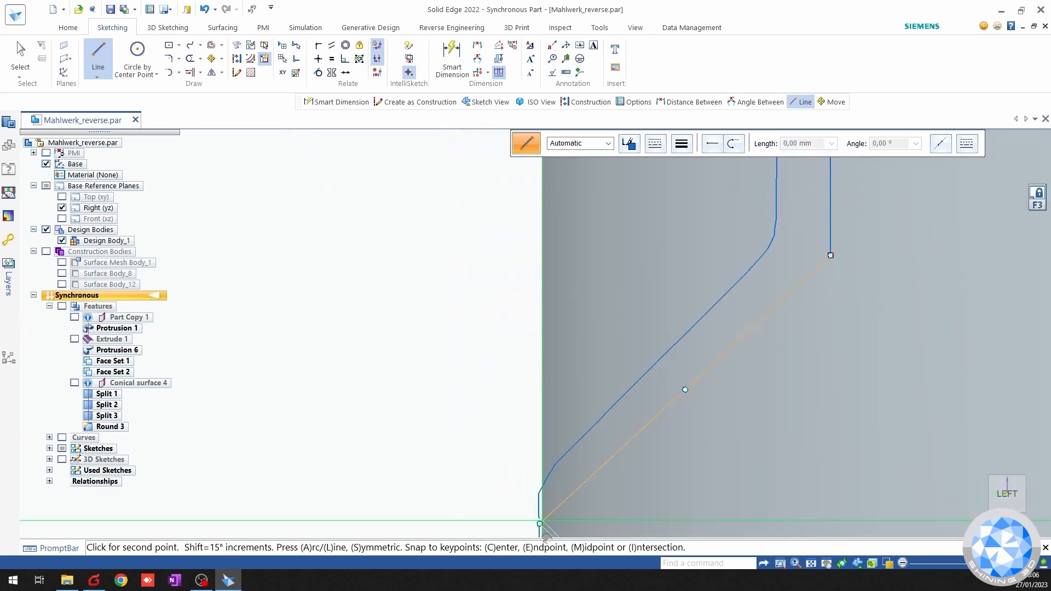
middle_click_drag(511, 333, 533, 416)
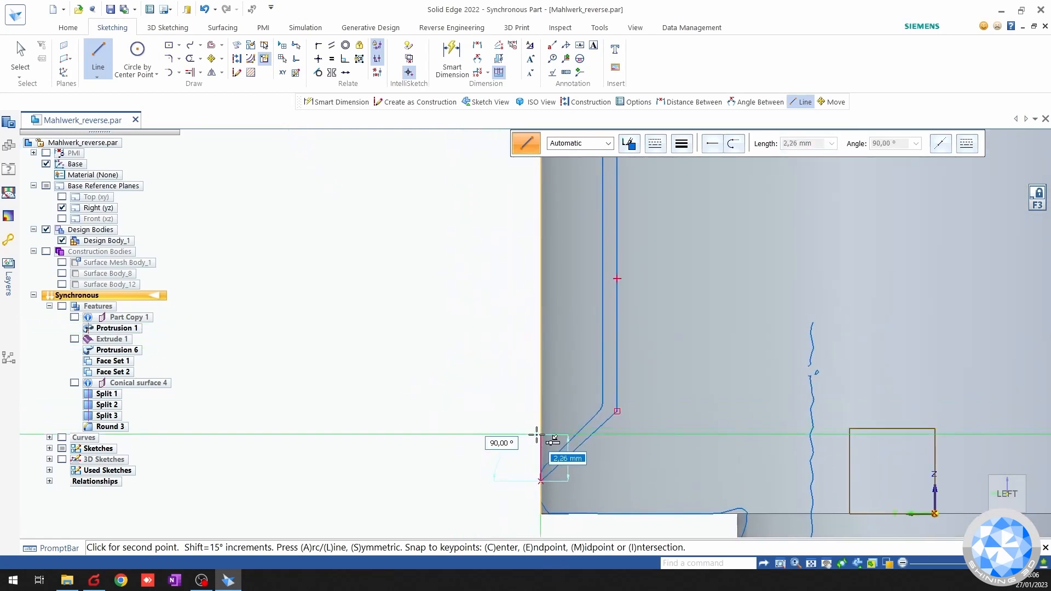
key("Escape")
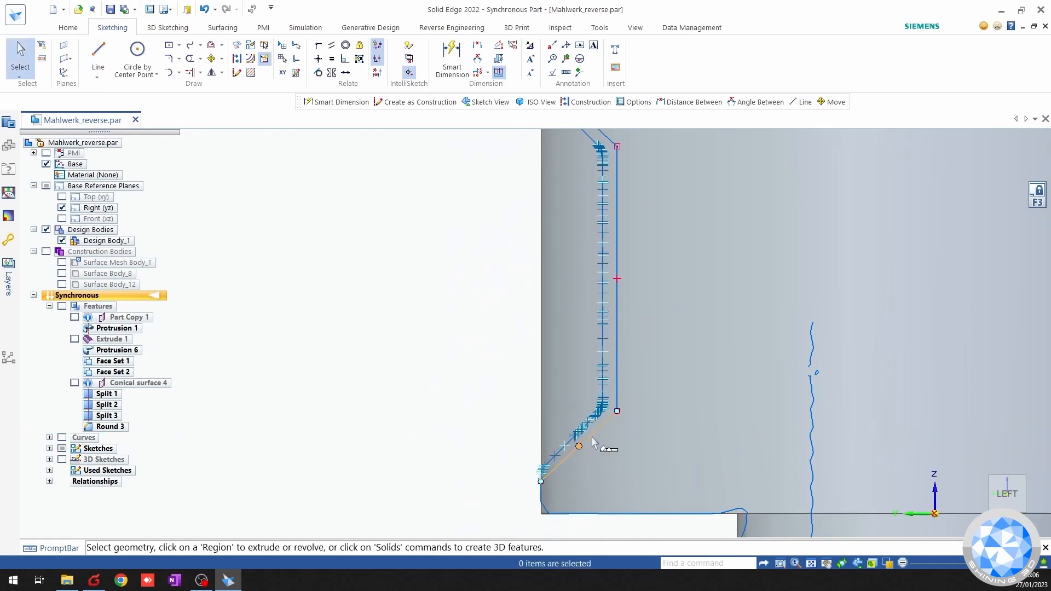
left_click(596, 430)
key("Delete")
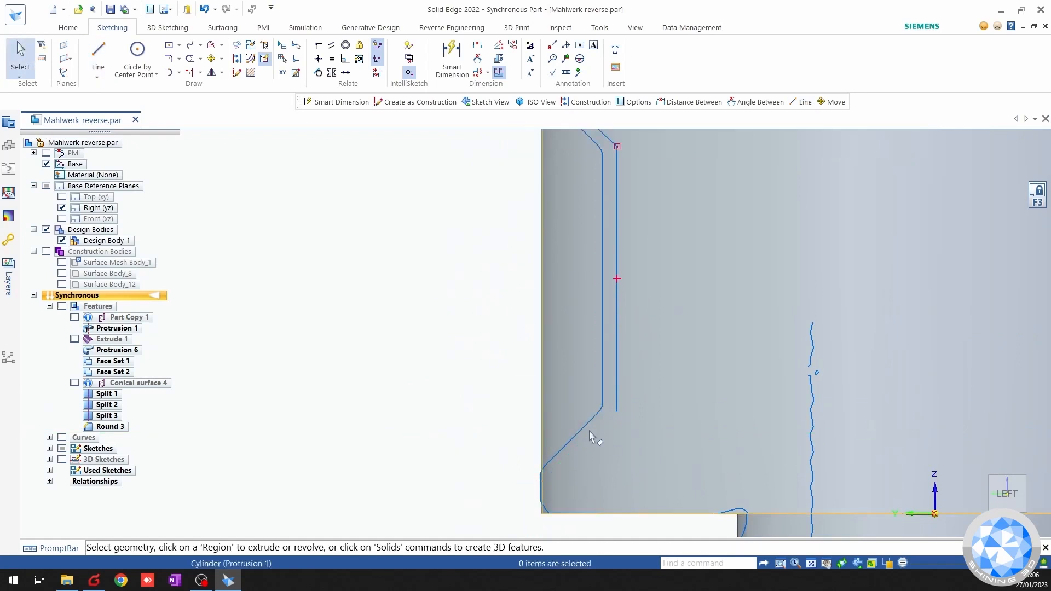
Set the arc smoothness in the view options to 8.
left_click(152, 10)
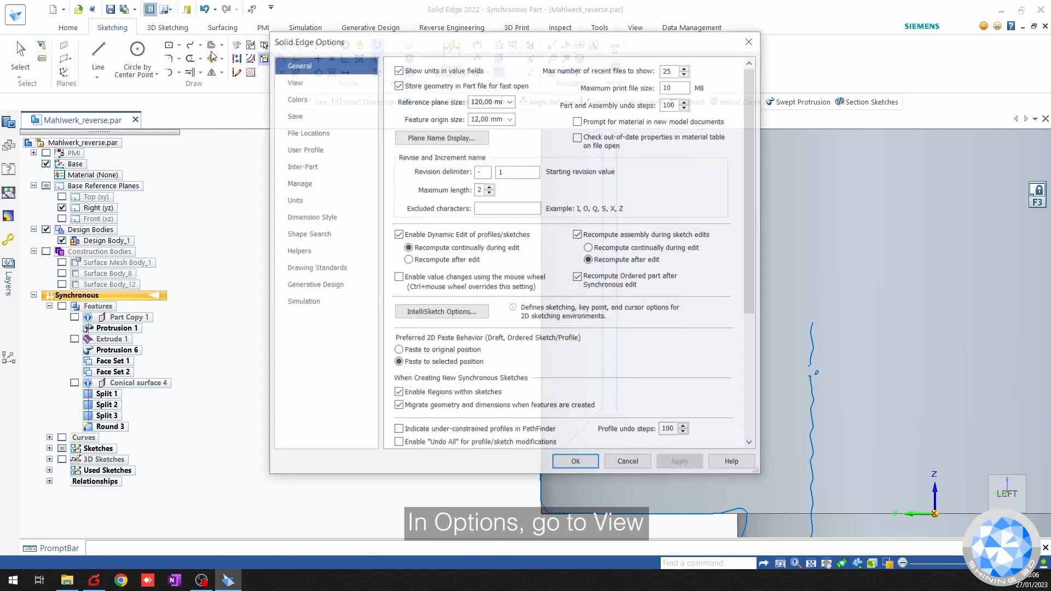
left_click(304, 81)
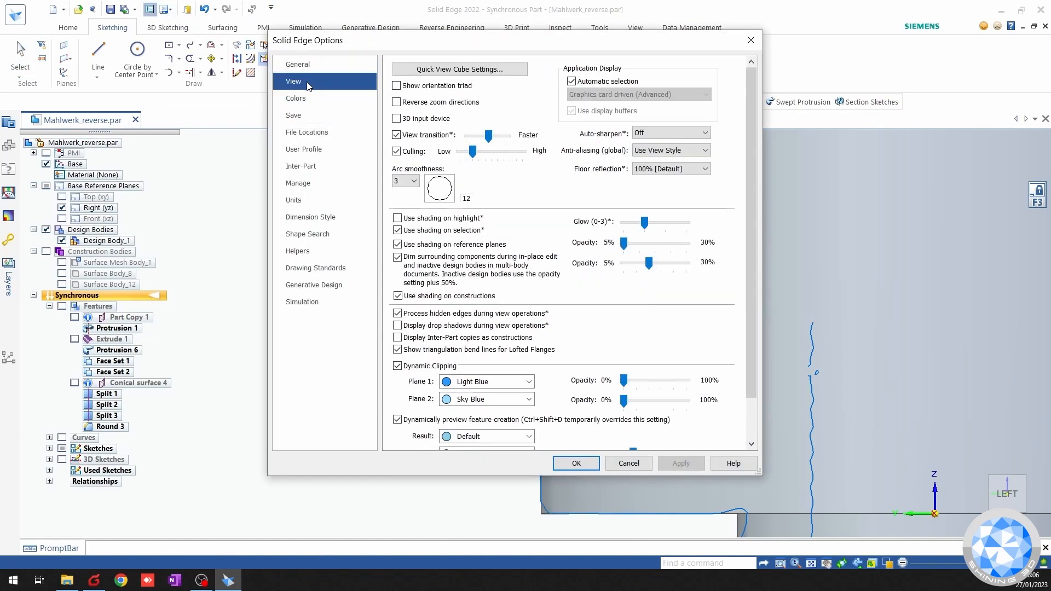
left_click(403, 185)
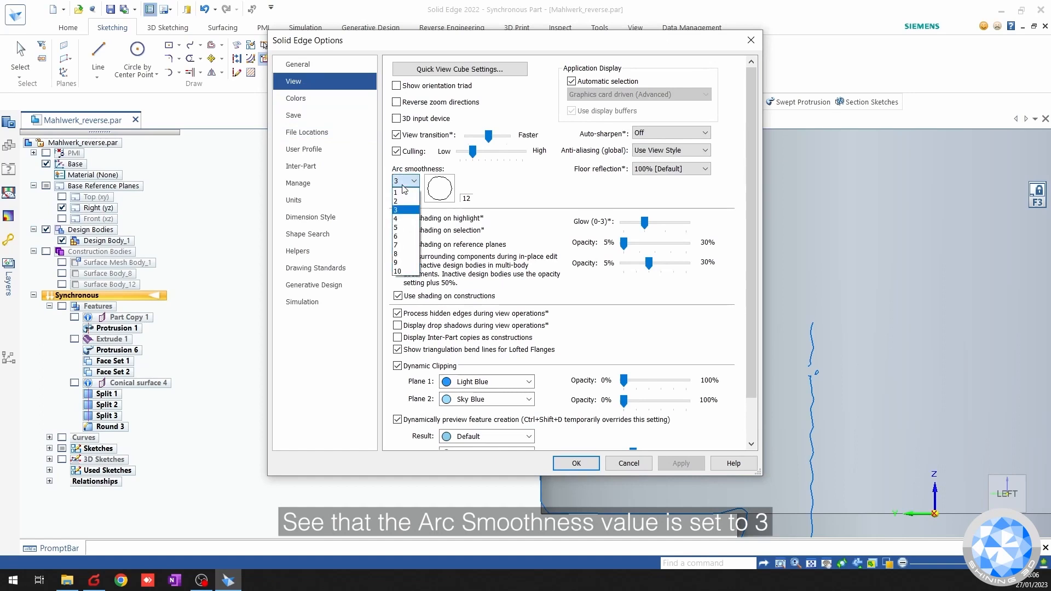
left_click(405, 254)
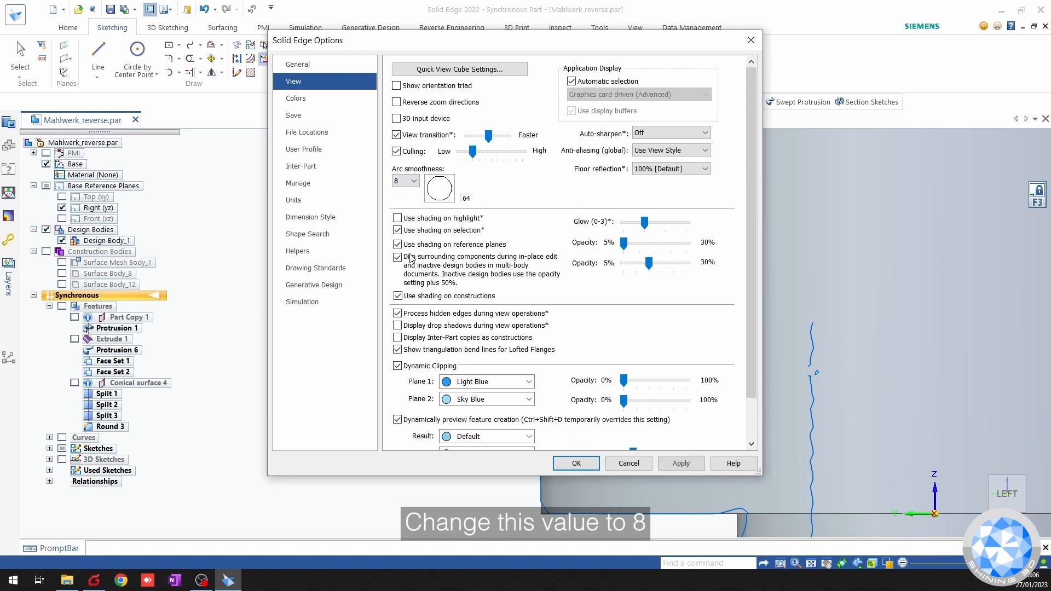
left_click(575, 463)
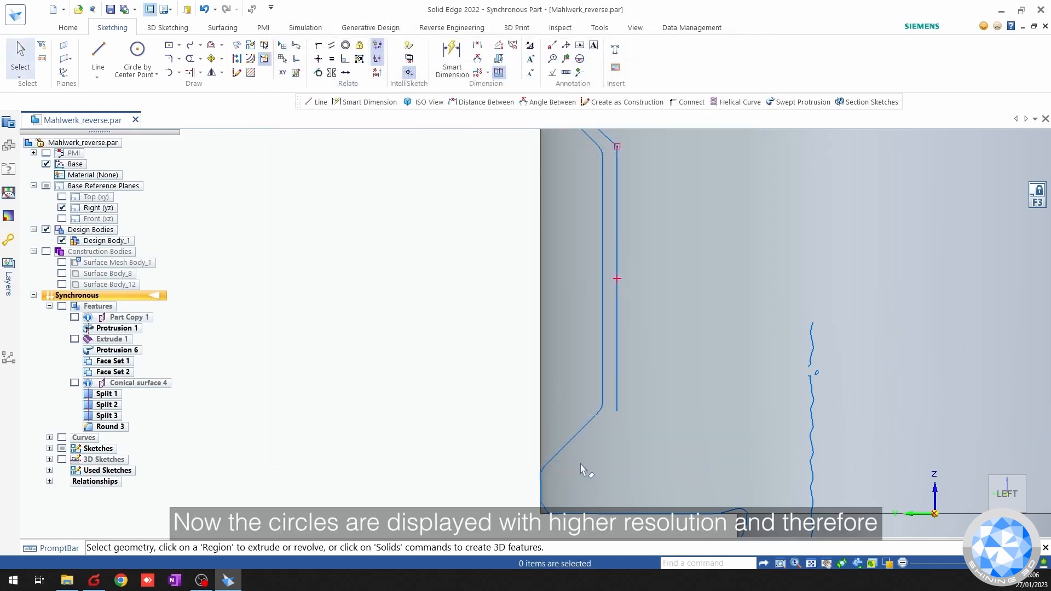
Sketch the lower diagonal line, about 4.8 mm long, from the vertical line's lower end to the collar's outer edge.
left_click(100, 48)
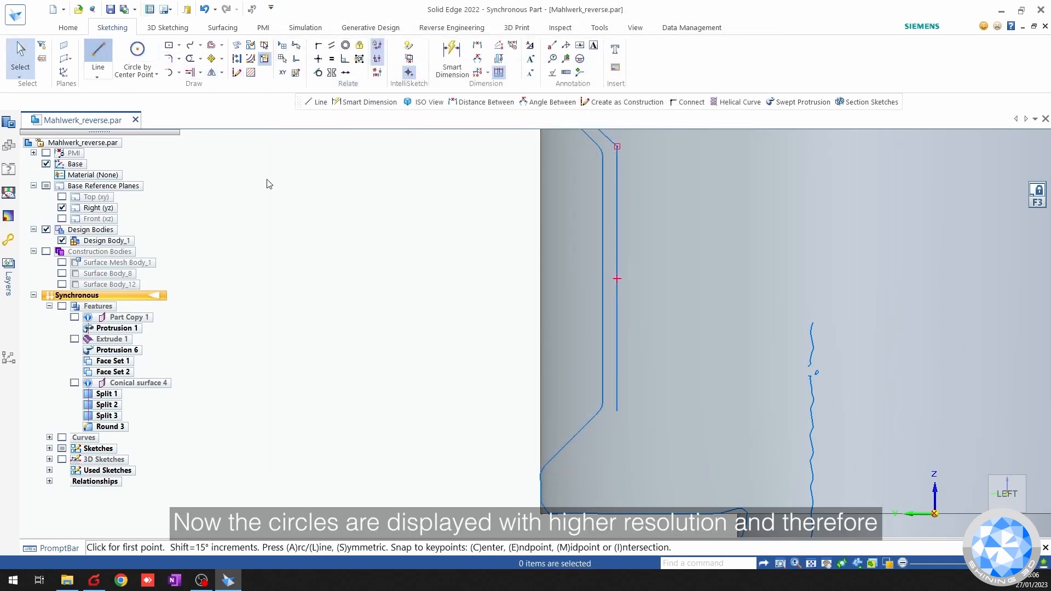
left_click(619, 411)
scroll(602, 384, "up", 5)
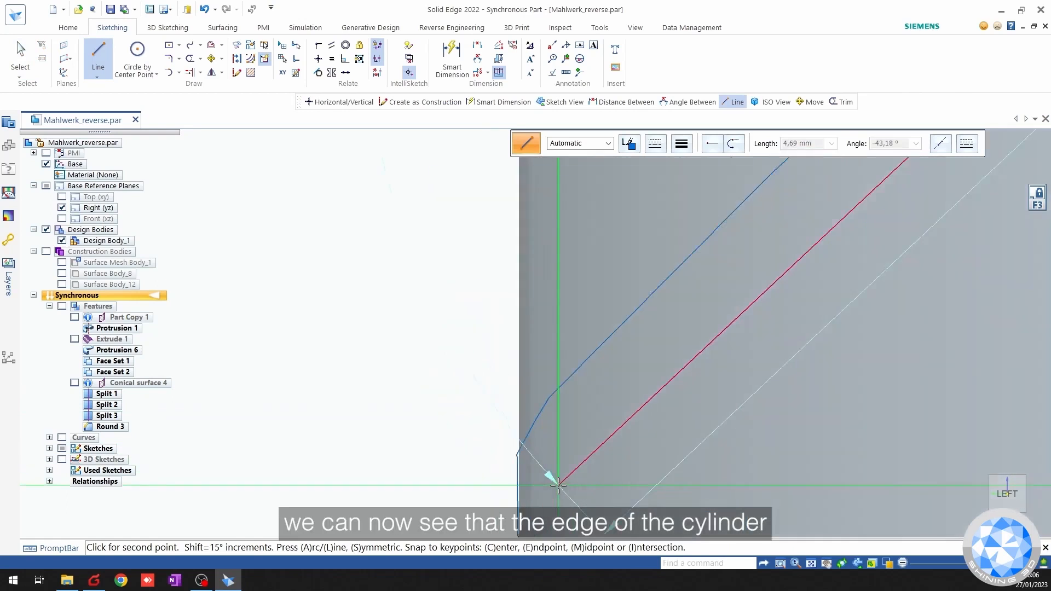
scroll(528, 362, "up", 3)
scroll(614, 386, "up", 4)
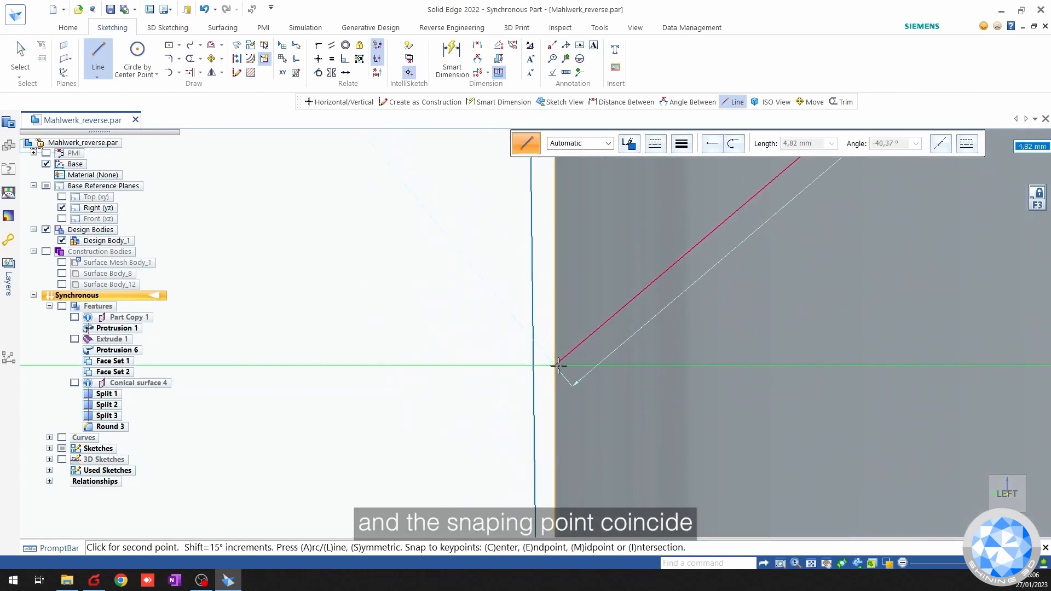
left_click(555, 366)
scroll(561, 372, "down", 5)
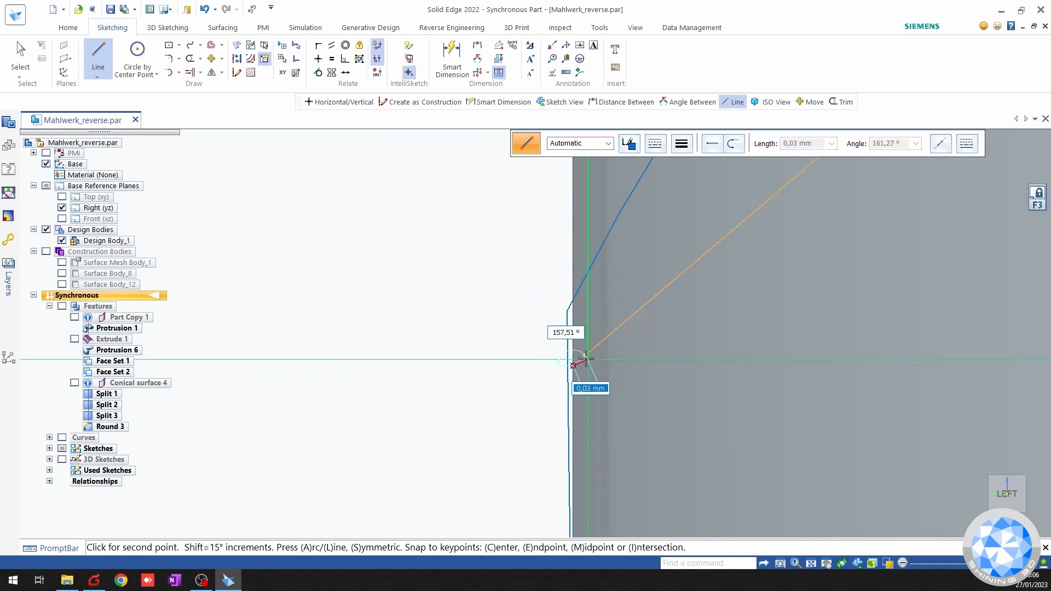
Close the notch outline with a vertical line along the collar's outer edge up to the upper diagonal's start point.
scroll(534, 383, "down", 8)
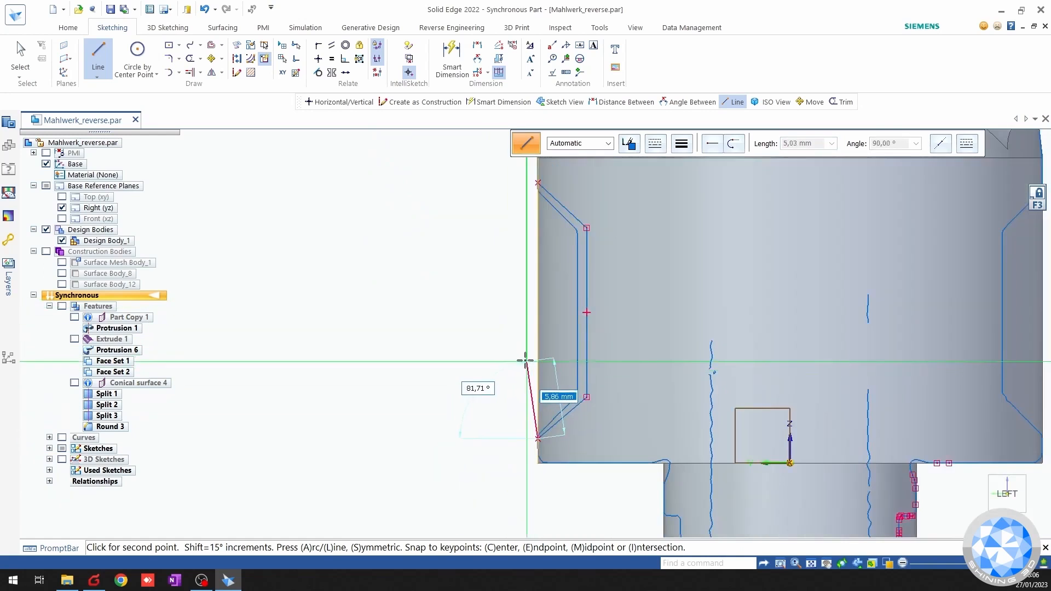
scroll(531, 377, "up", 6)
scroll(528, 263, "up", 5)
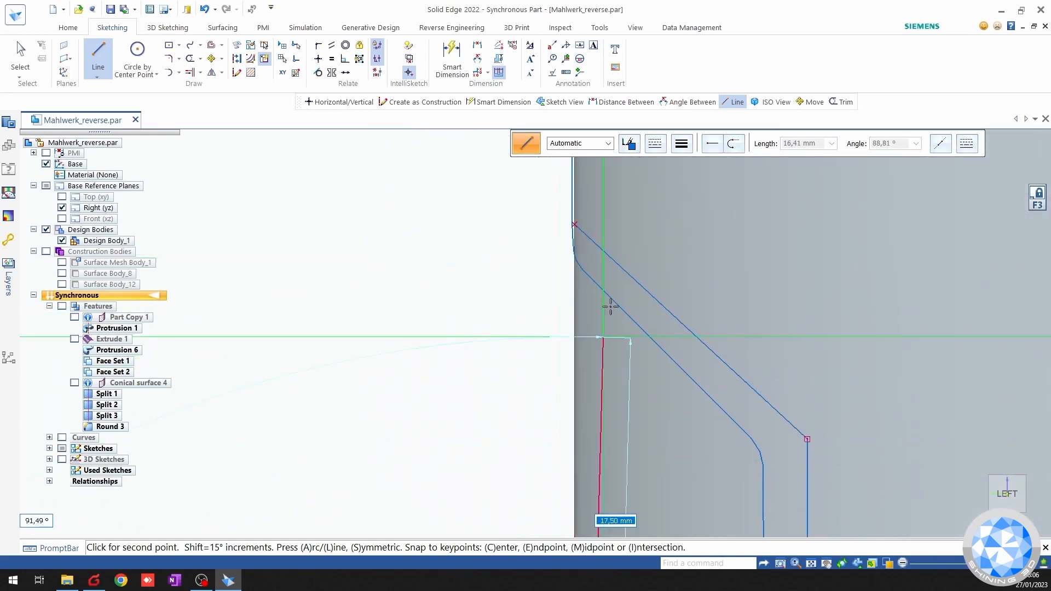
scroll(566, 214, "up", 2)
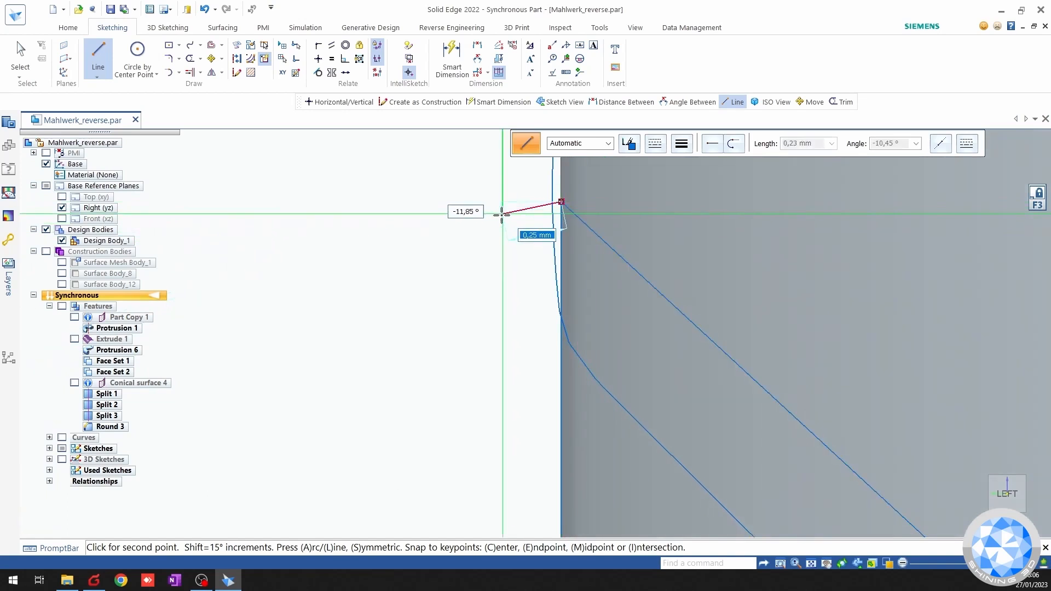
key("Escape")
scroll(520, 339, "down", 3)
scroll(523, 353, "down", 4)
scroll(550, 361, "up", 3)
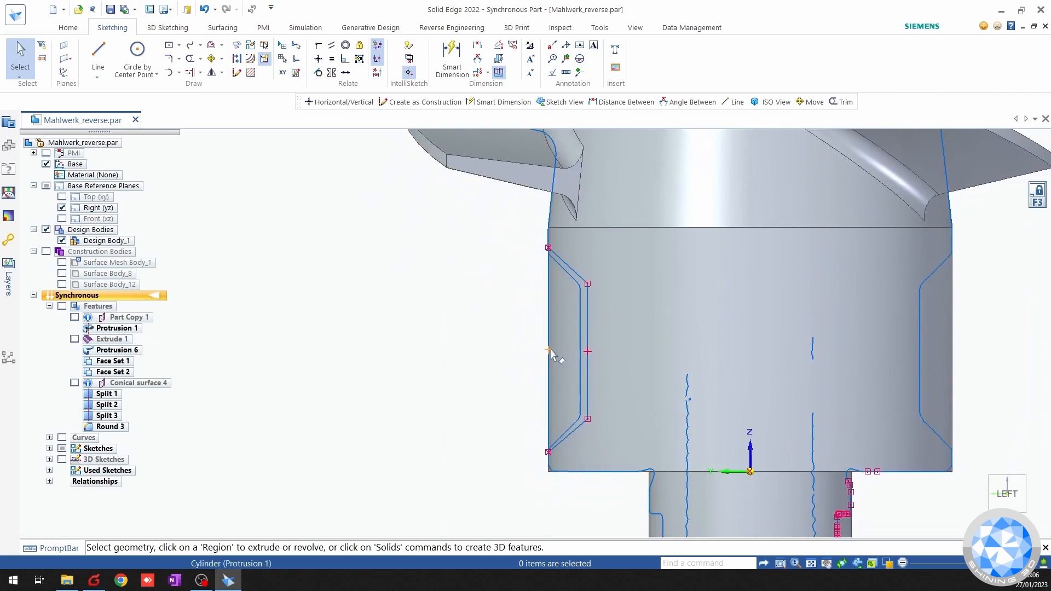
Make the upper and lower diagonal lines of the notch outline equal in length.
left_click(331, 58)
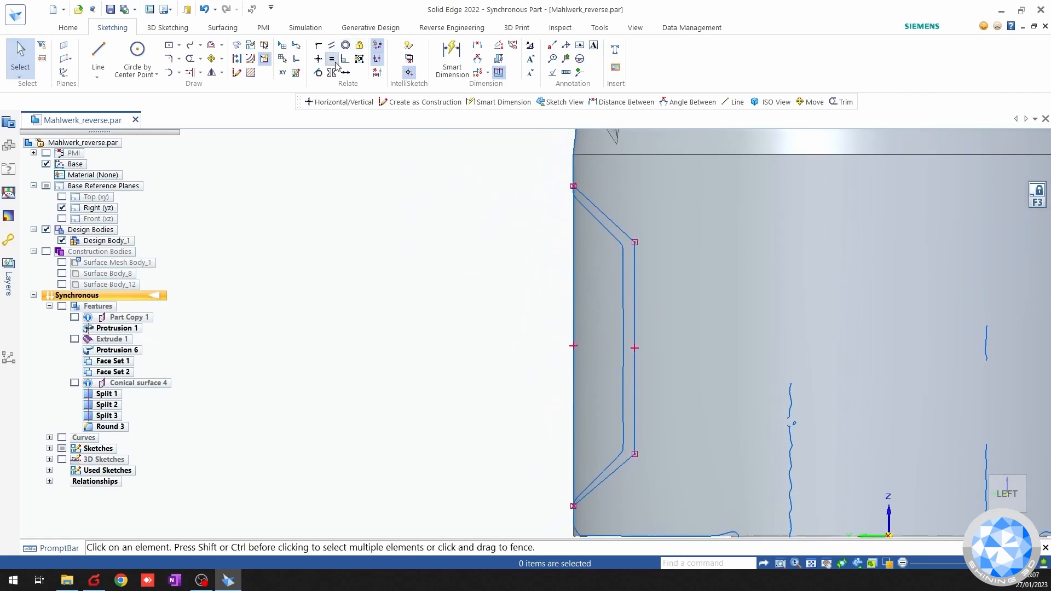
left_click(622, 468)
key("Escape")
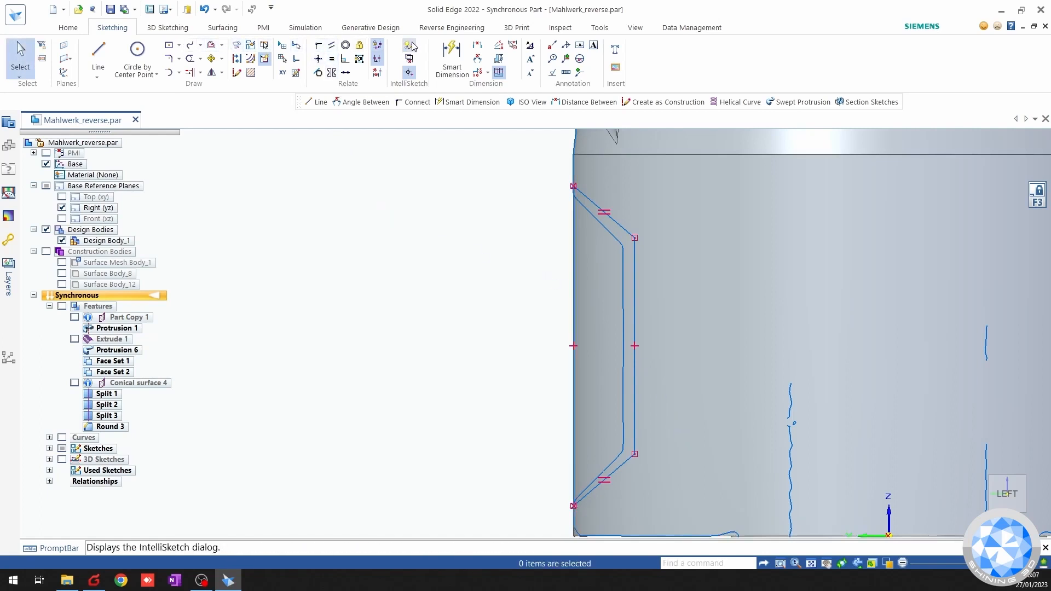
Dimension the angle between the outer vertical line and the upper diagonal line, and set it to 45°.
left_click(478, 60)
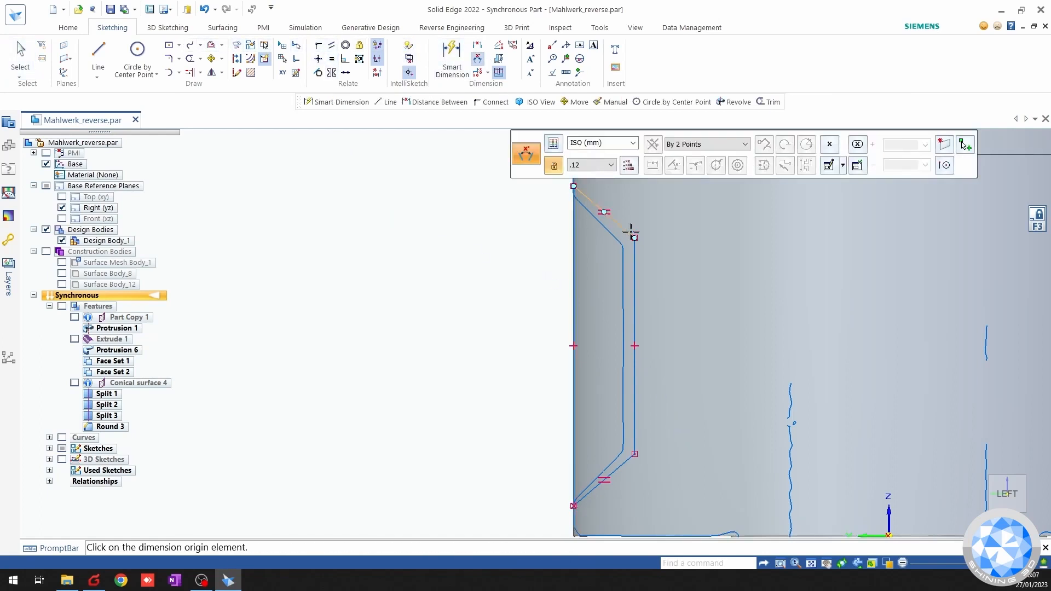
left_click(575, 251)
left_click(602, 214)
left_click(599, 252)
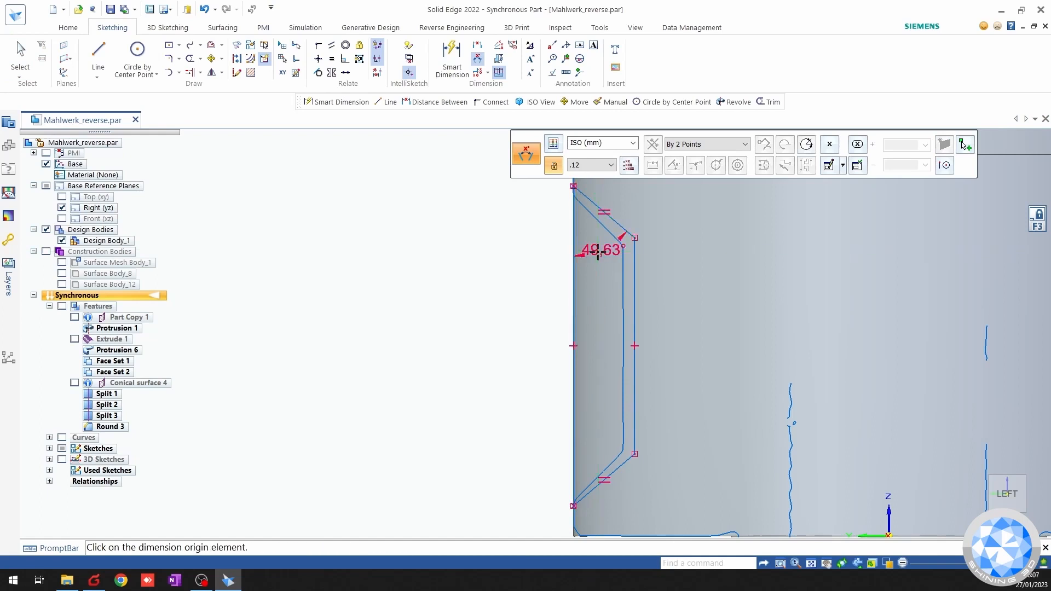
key("Return")
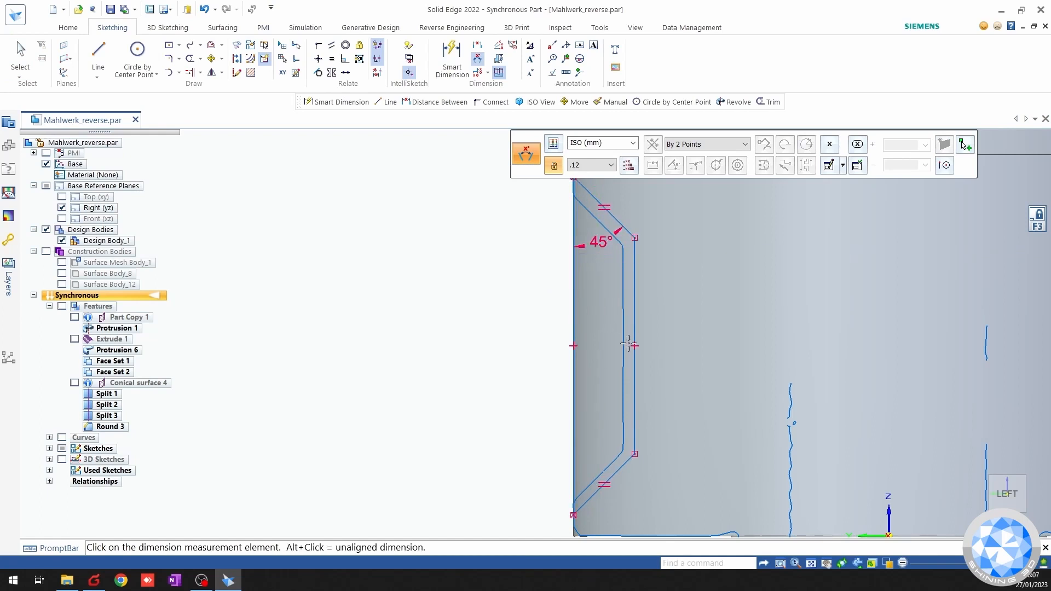
key("Escape")
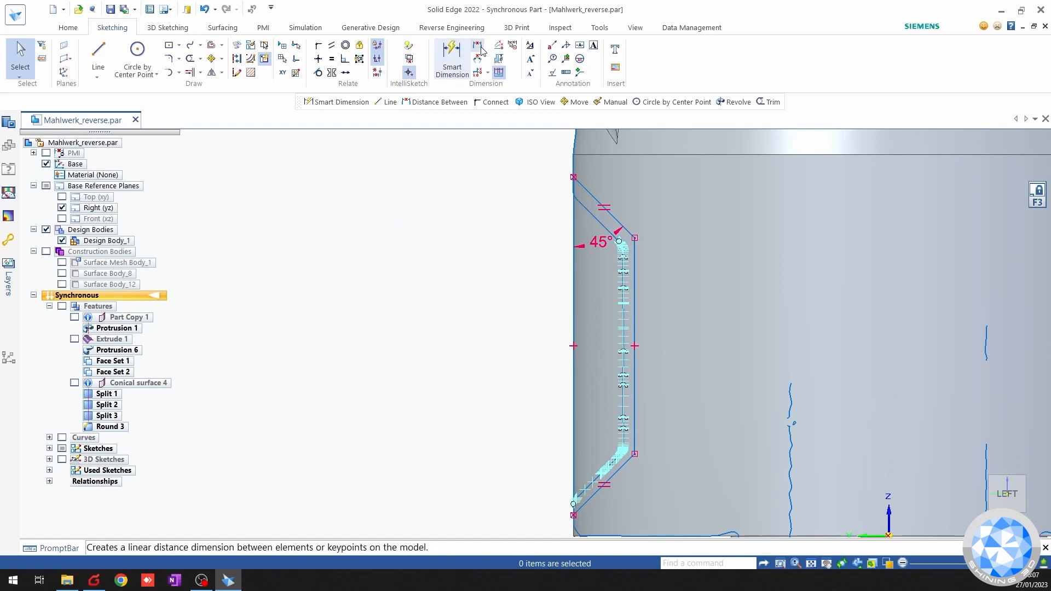
Dimension the notch outline's overall height between its upper and lower outer corner points, placing the dimension outside the collar.
scroll(596, 222, "up", 5)
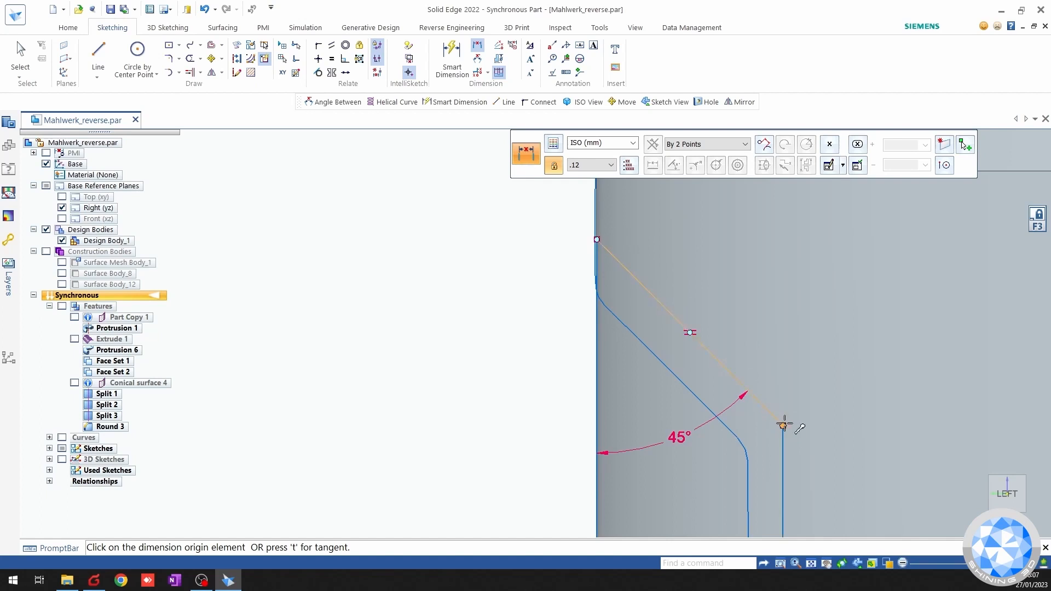
left_click(597, 239)
scroll(560, 297, "down", 6)
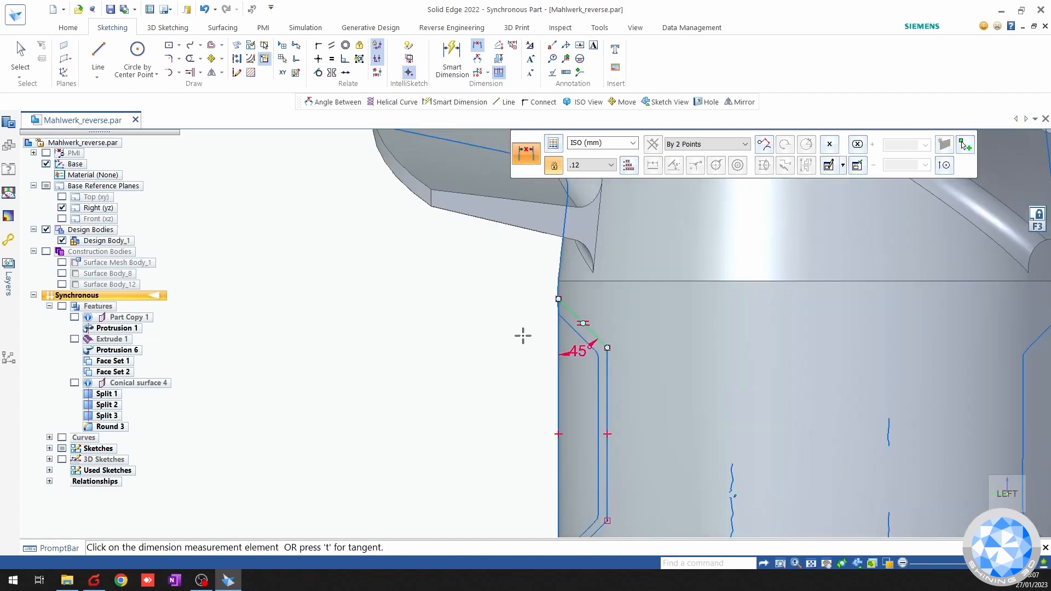
middle_click_drag(523, 333, 561, 155, "shift")
scroll(590, 384, "up", 4)
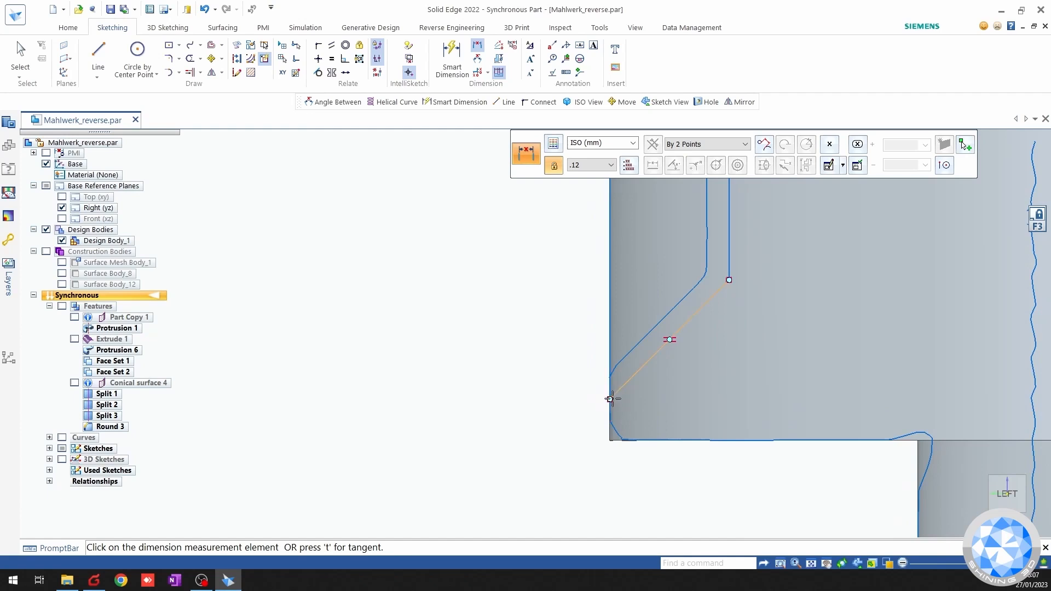
left_click(610, 399)
scroll(520, 333, "down", 3)
scroll(512, 390, "up", 3)
left_click(504, 375)
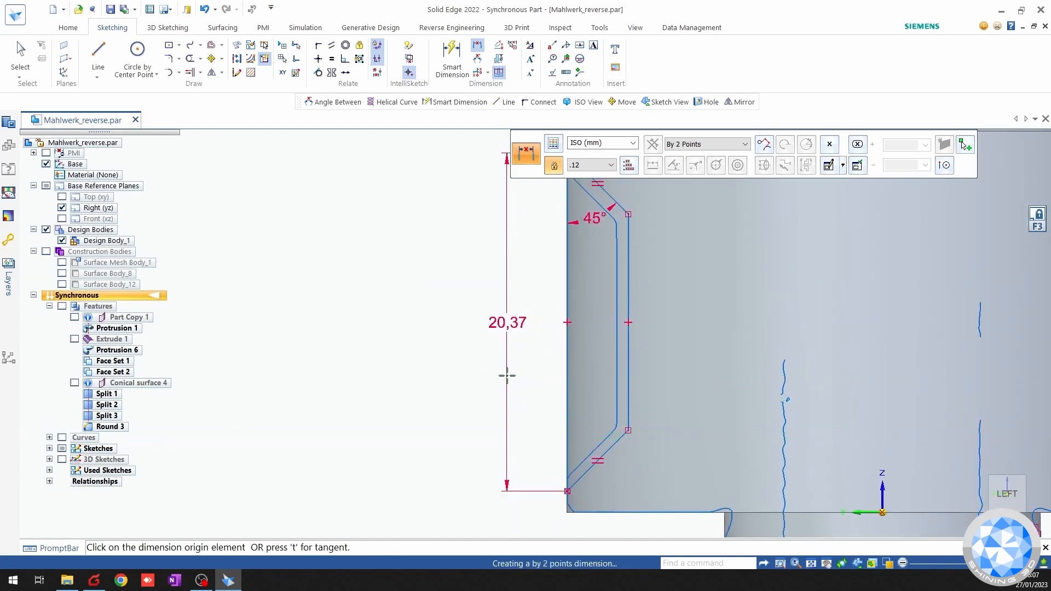
Set the notch outline's overall height to 18 mm and move its lower outer corner up onto the scanned section curve.
type("18")
key("Return")
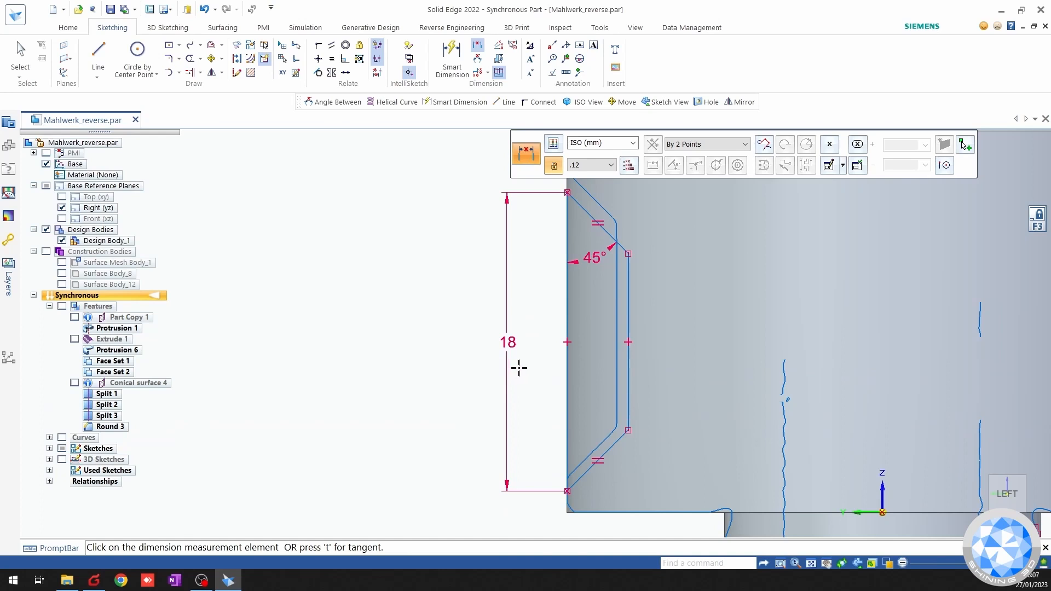
key("Escape")
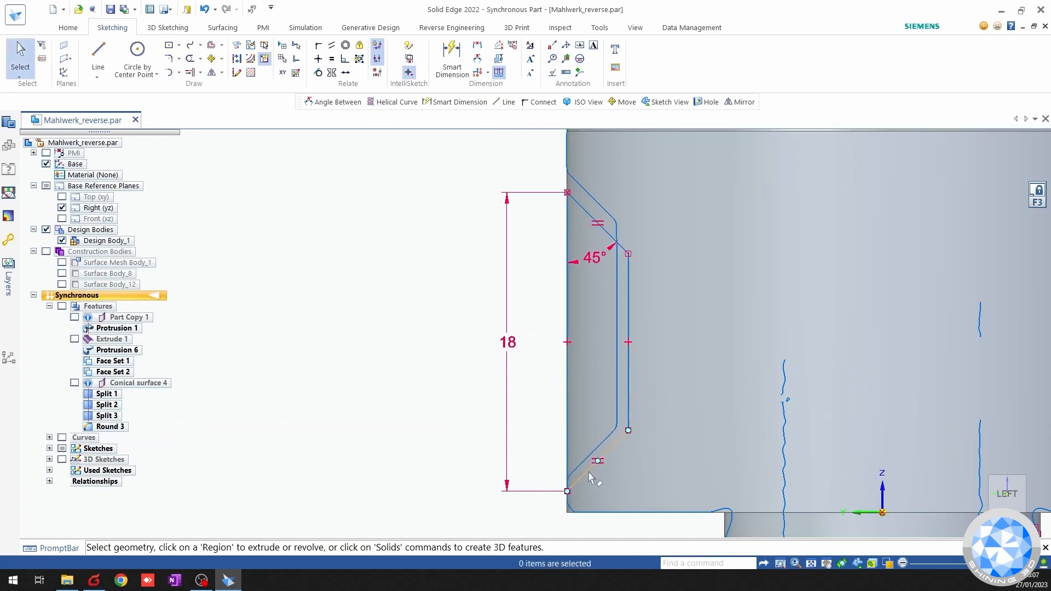
left_click(592, 465)
left_click_drag(564, 488, 567, 478)
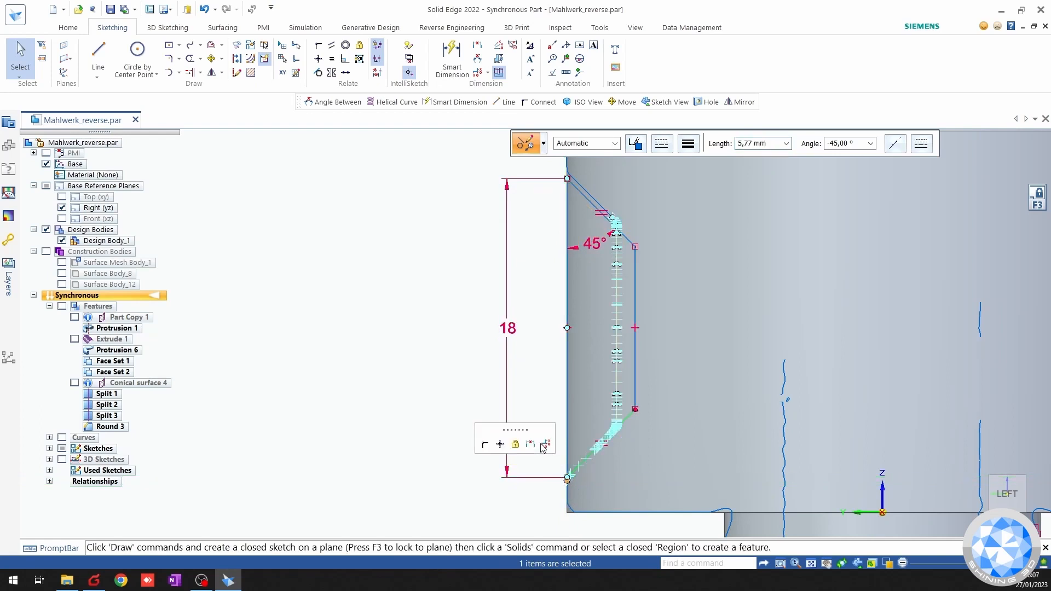
Try an overall height of 18.9 mm for the notch outline, and set it to 18.5 mm instead.
left_click(505, 370)
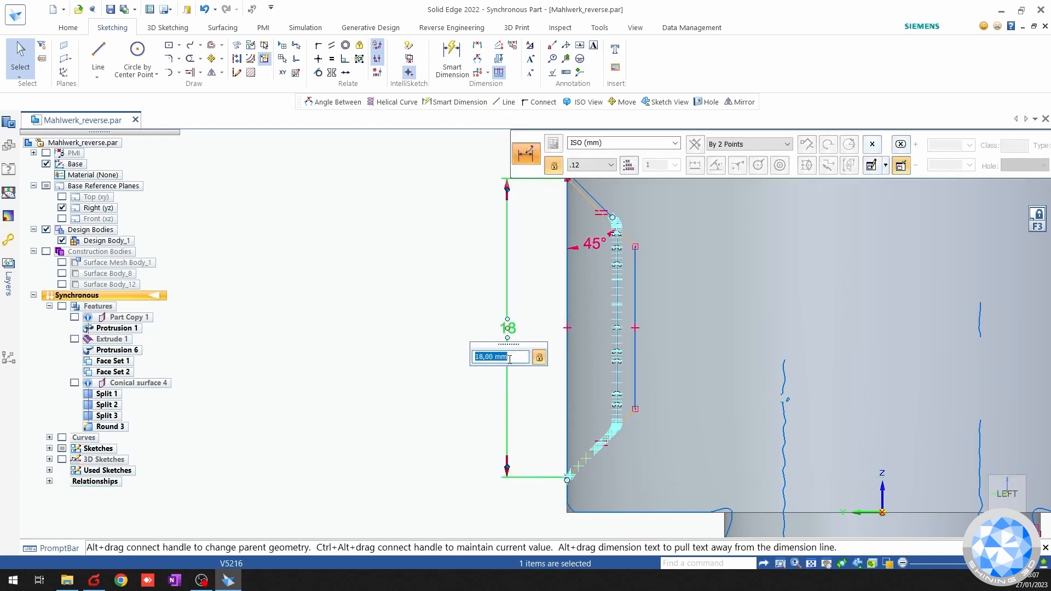
type("18,9")
key("Return")
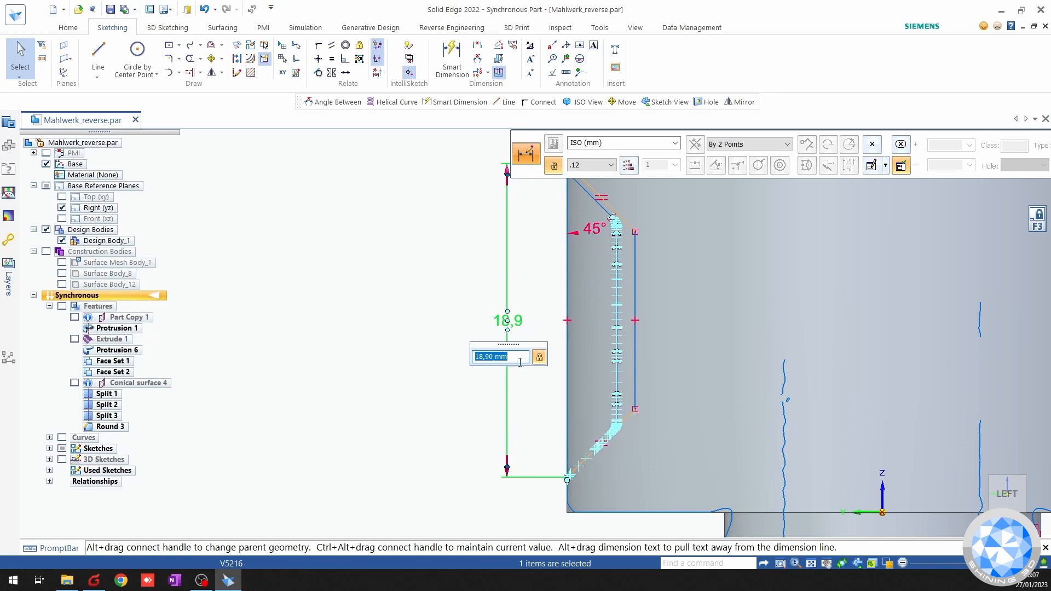
type("18,5")
key("Return")
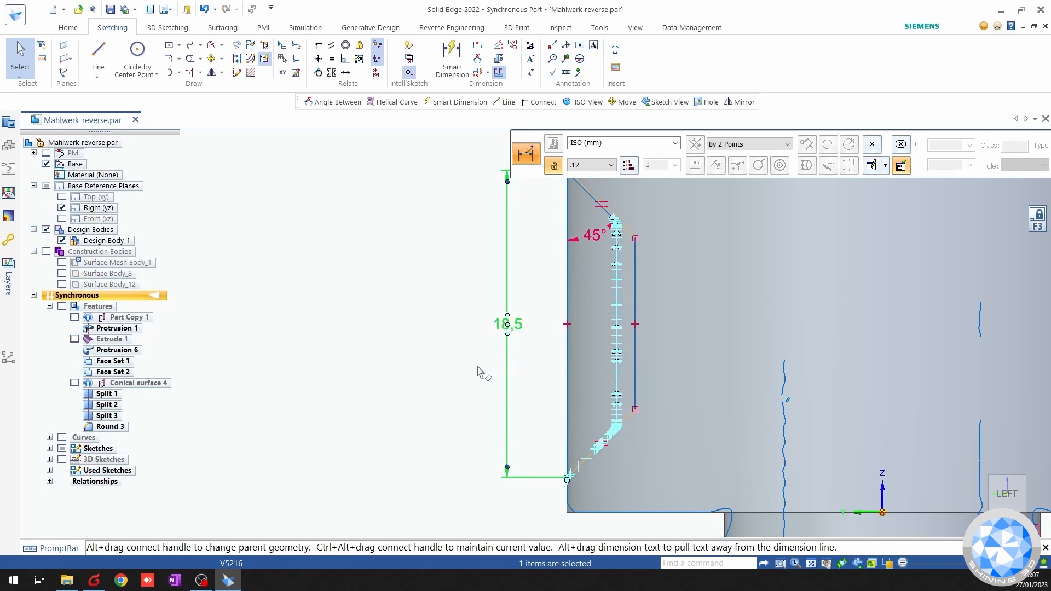
left_click(411, 392)
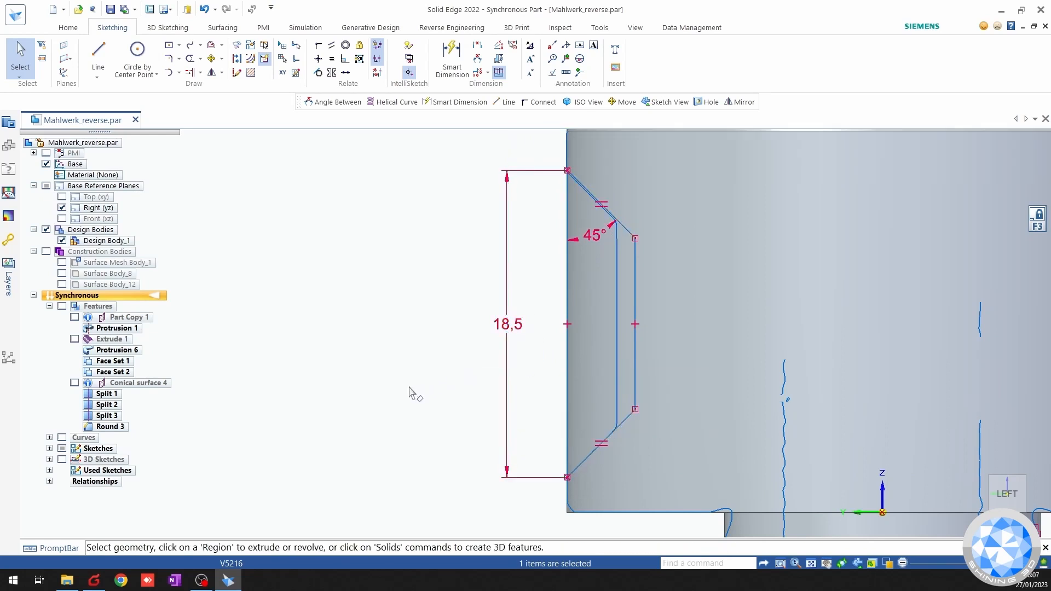
Dimension the vertical distance from the notch's lower outer corner to the collar's bottom edge and set it to 2 mm.
left_click(477, 45)
scroll(547, 457, "up", 5)
left_click(544, 456)
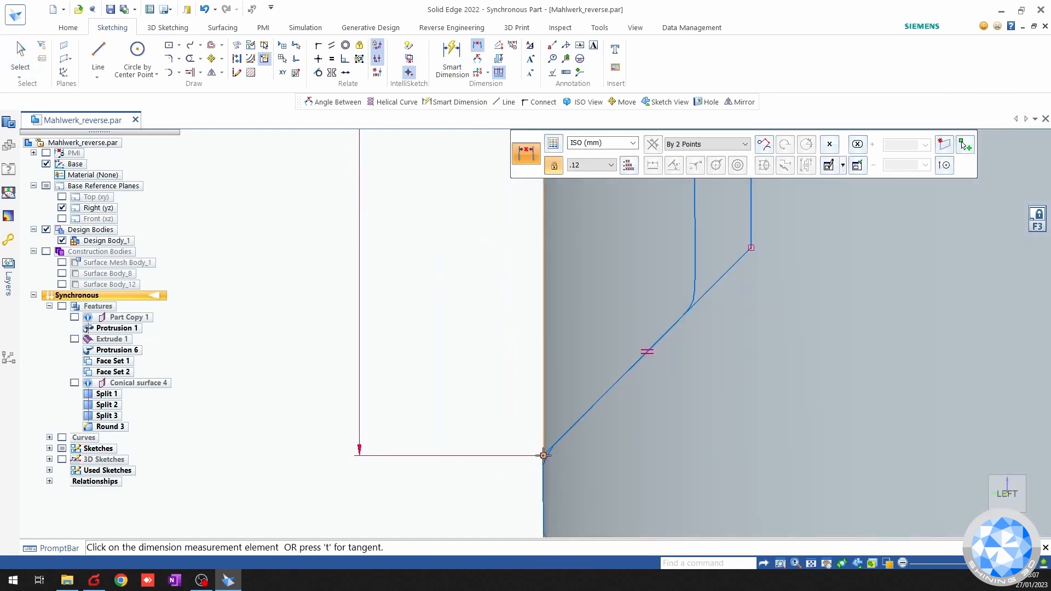
scroll(462, 465, "down", 4)
middle_click_drag(465, 460, 485, 342, "shift")
scroll(485, 342, "up", 5)
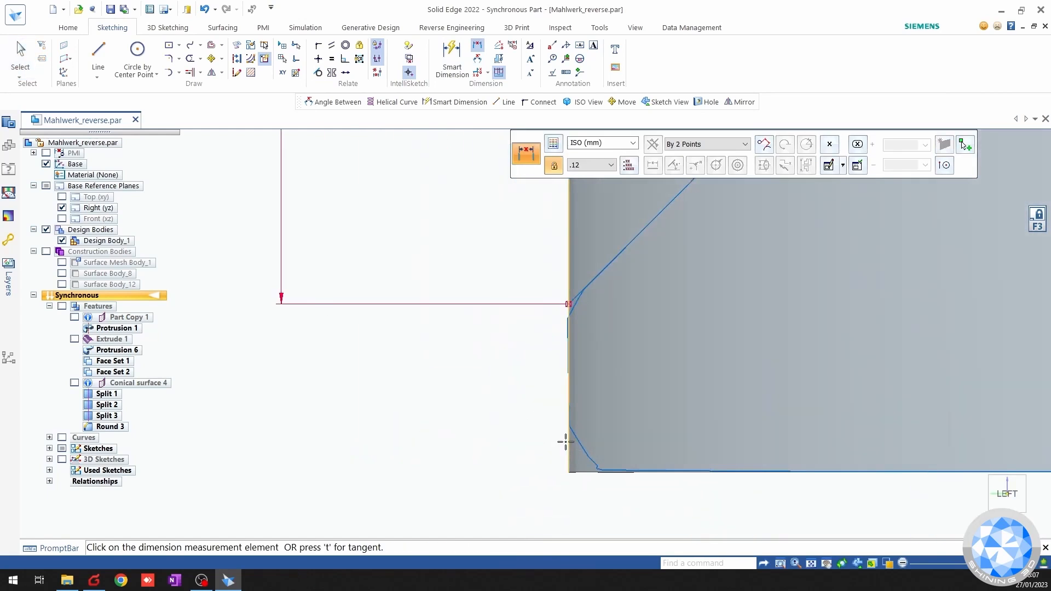
left_click(571, 472)
left_click(421, 396)
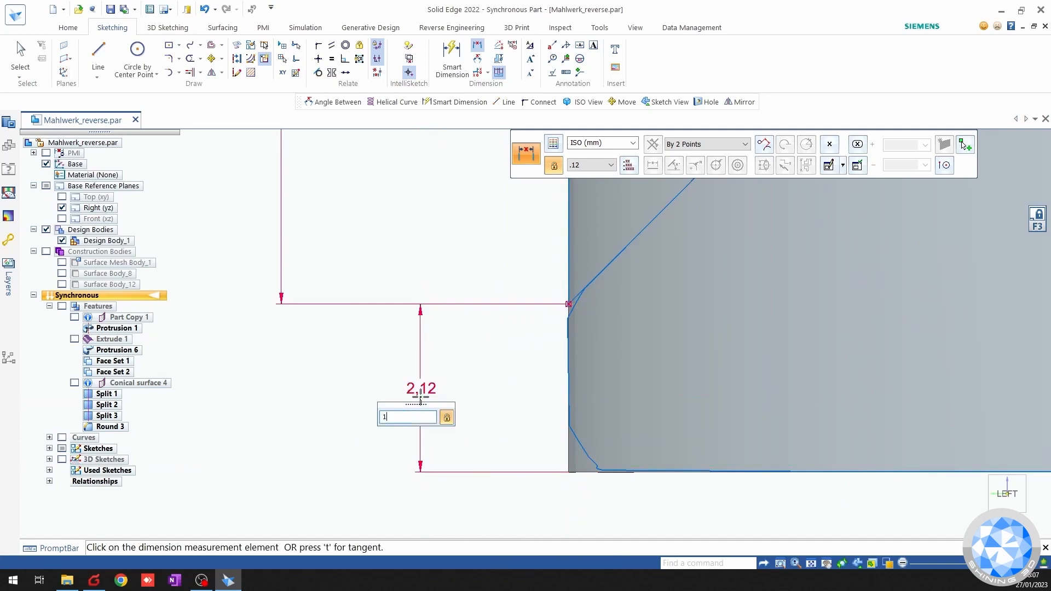
type("2")
key("Return")
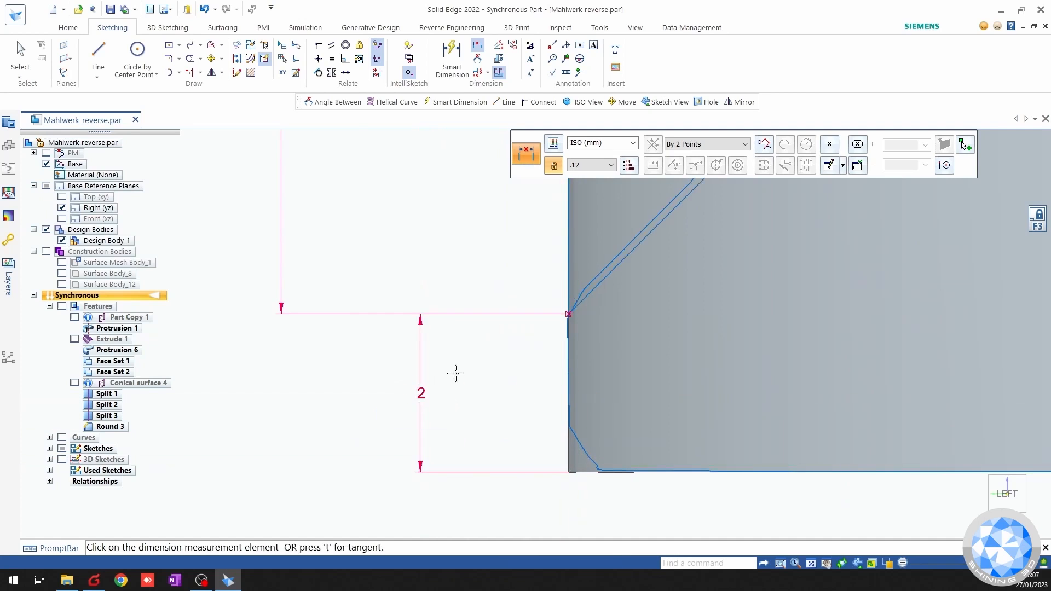
Change the distance between the notch's lower corner and the collar's bottom edge to 2.1 mm.
scroll(583, 354, "down", 4)
scroll(551, 405, "up", 3)
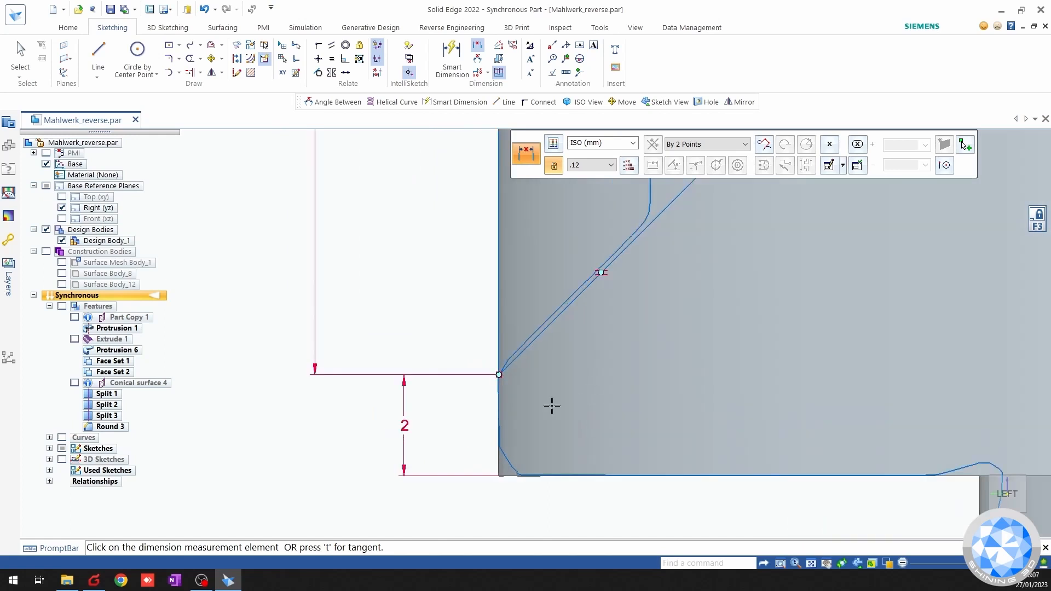
key("Escape")
left_click(414, 438)
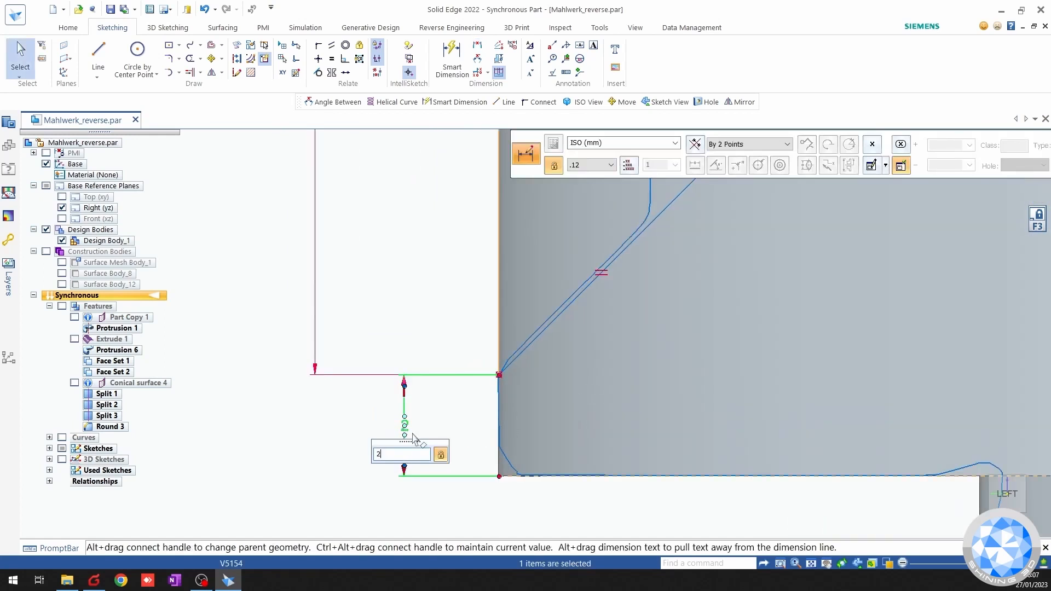
key("Return")
Check the outline's upper corner against the section curve and set the notch's overall height to 18.4 mm.
scroll(481, 366, "down", 3)
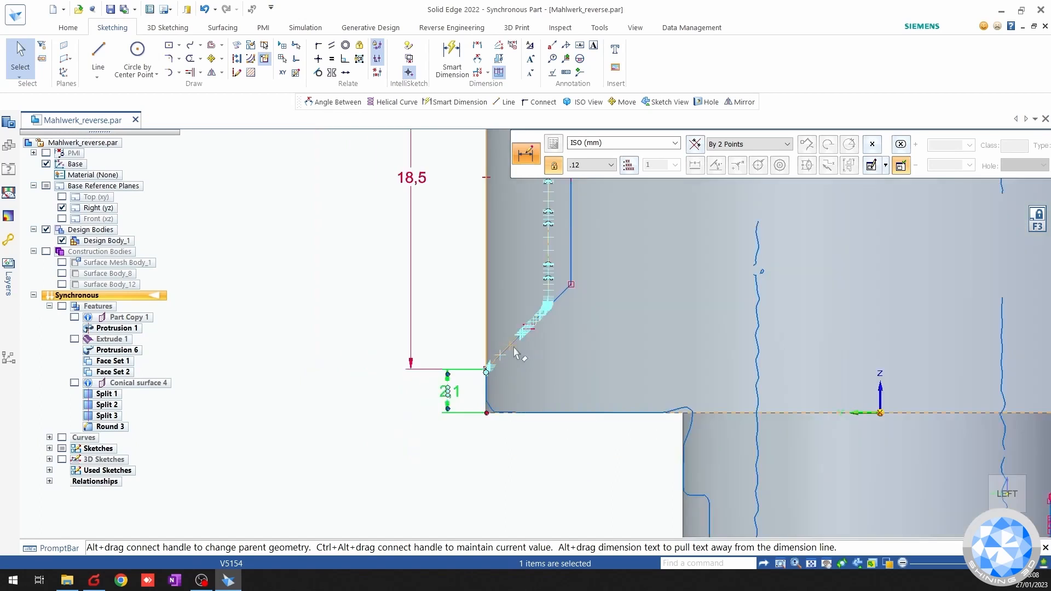
middle_click_drag(518, 352, 604, 498, "shift")
scroll(593, 372, "down", 2)
middle_click_drag(597, 375, 582, 390, "shift")
scroll(586, 275, "up", 4)
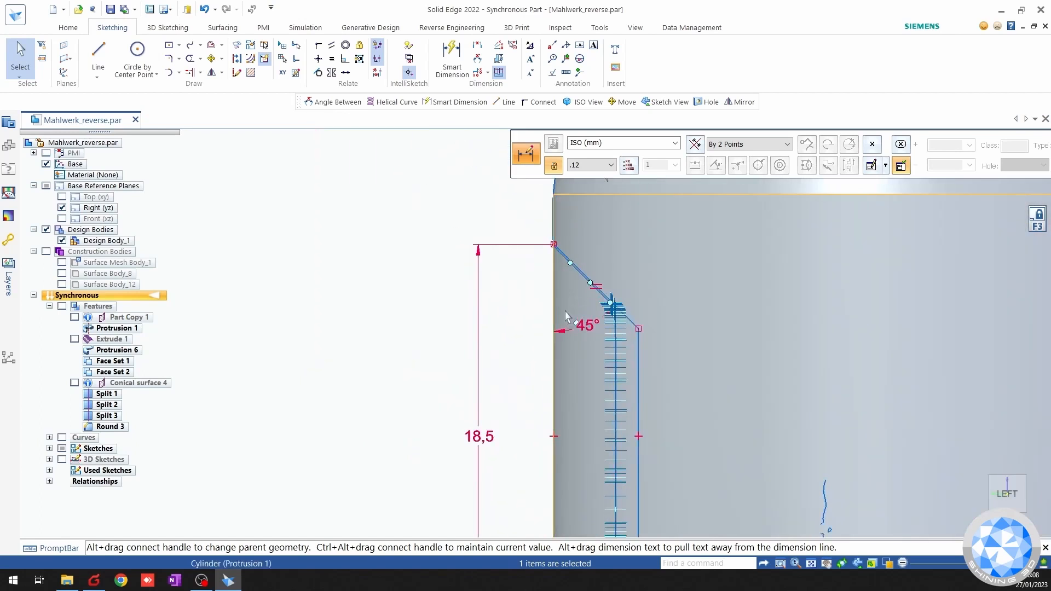
scroll(544, 274, "down", 1)
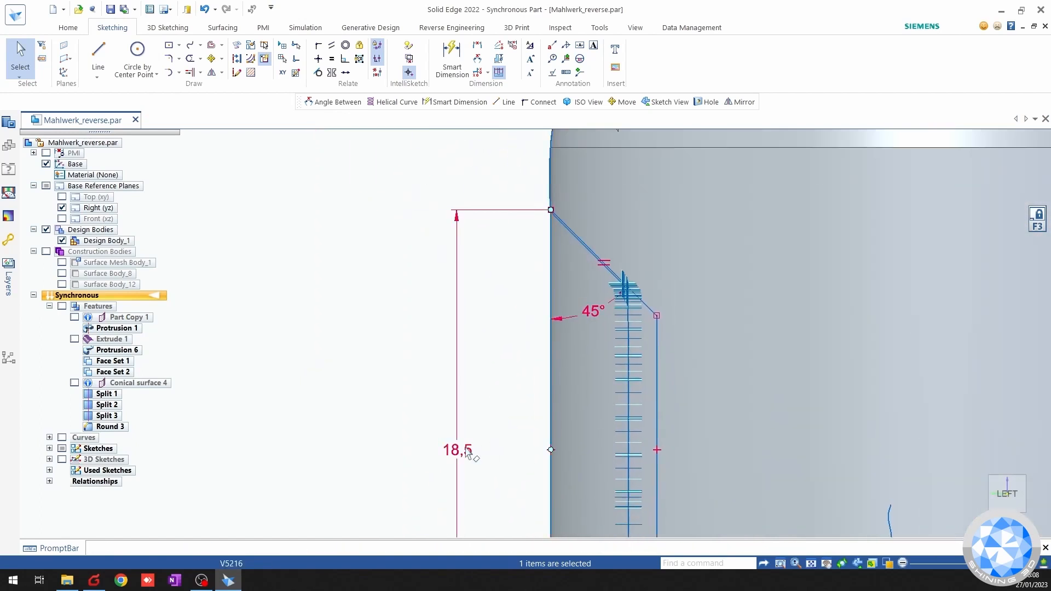
left_click(469, 450)
type("18,1")
key("Return")
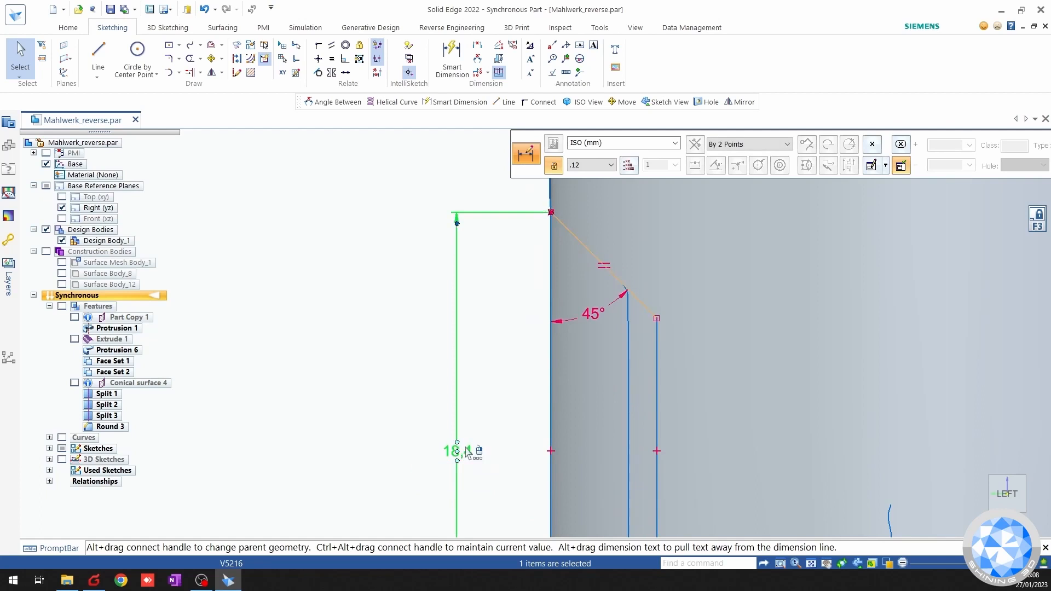
left_click(328, 359)
Dimension the notch depth between its inner and outer vertical lines with Smart Dimension and set it to 3 mm.
scroll(371, 387, "down", 2)
middle_click_drag(375, 392, 392, 353, "shift")
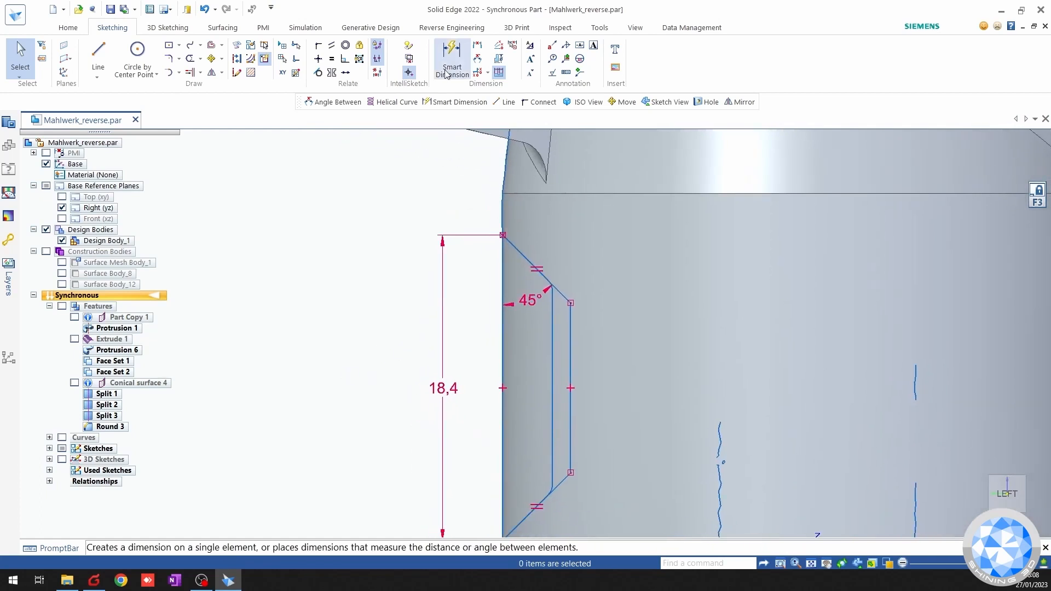
left_click(449, 59)
left_click(570, 347)
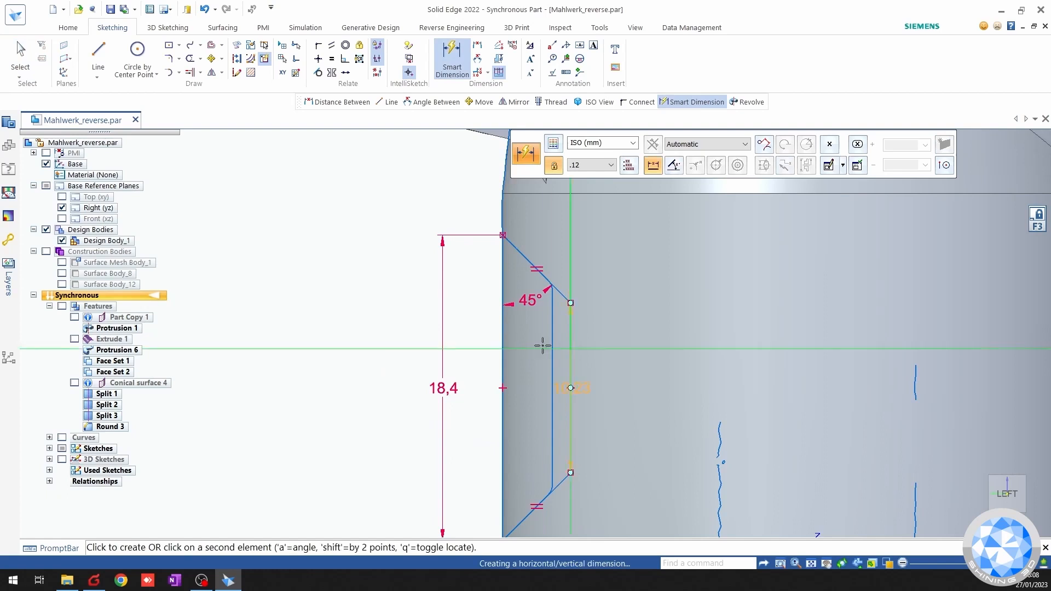
left_click(503, 339)
left_click(527, 361)
type("3")
key("Return")
scroll(487, 393, "down", 3)
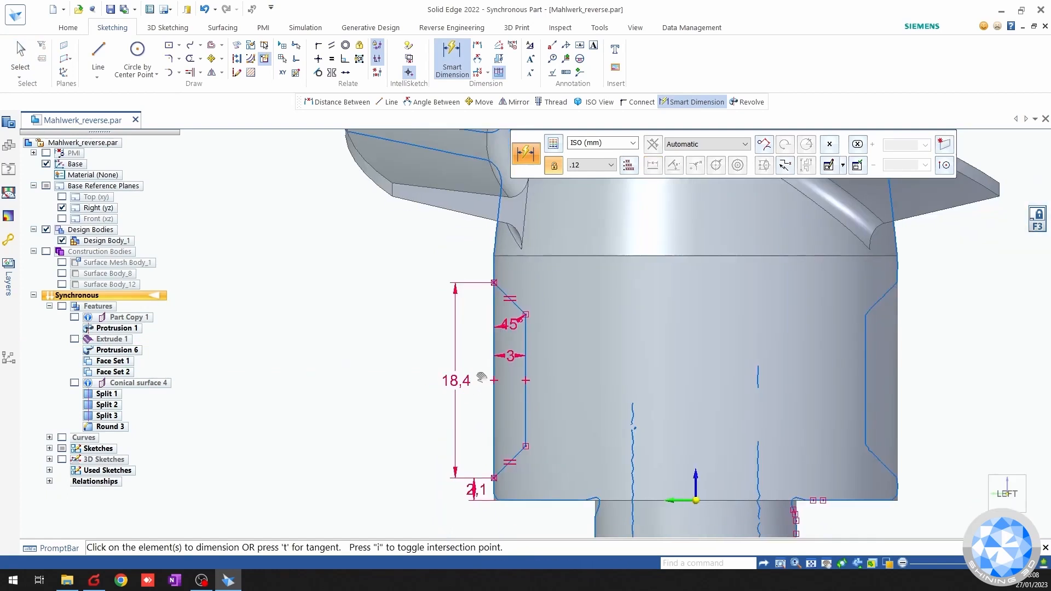
key("Escape")
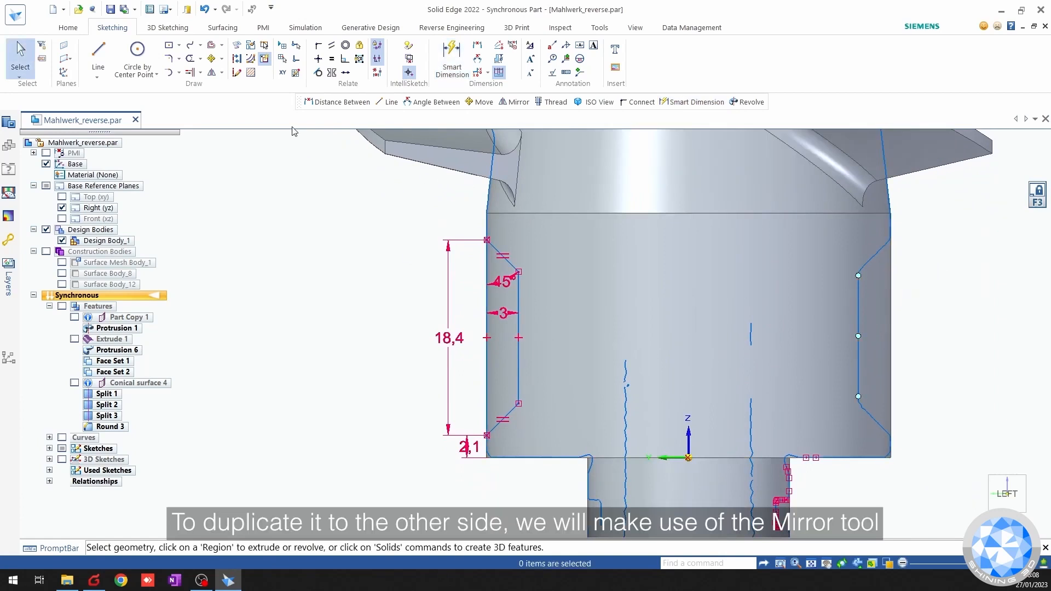
Mirror a copy of the complete notch outline to the collar's opposite side about a vertical axis through the origin.
left_click(214, 74)
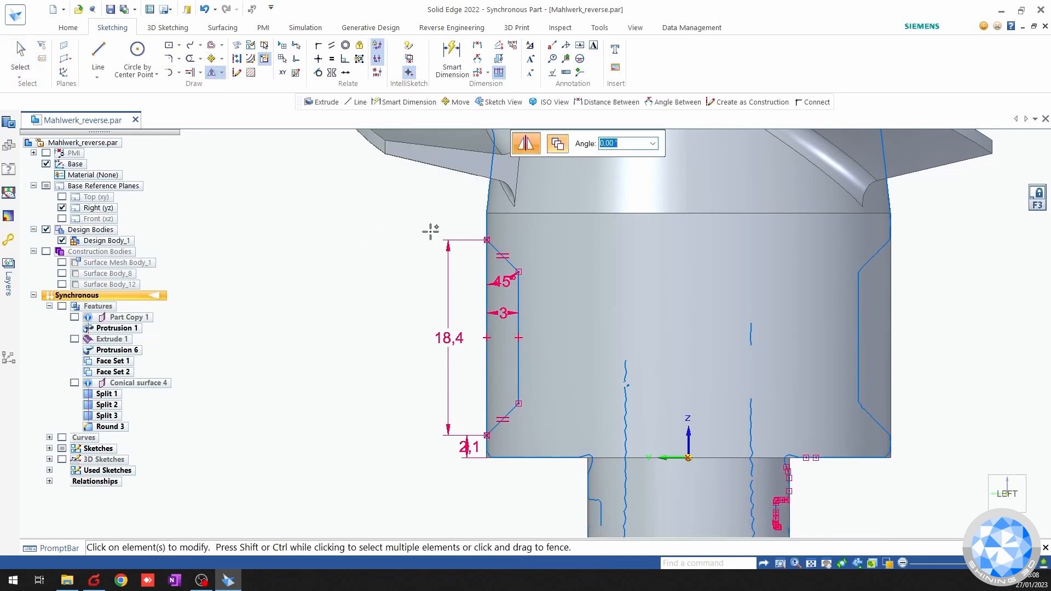
mouse_move(417, 220)
left_mouse_down()
mouse_move(563, 474)
mouse_move(541, 470)
left_mouse_up()
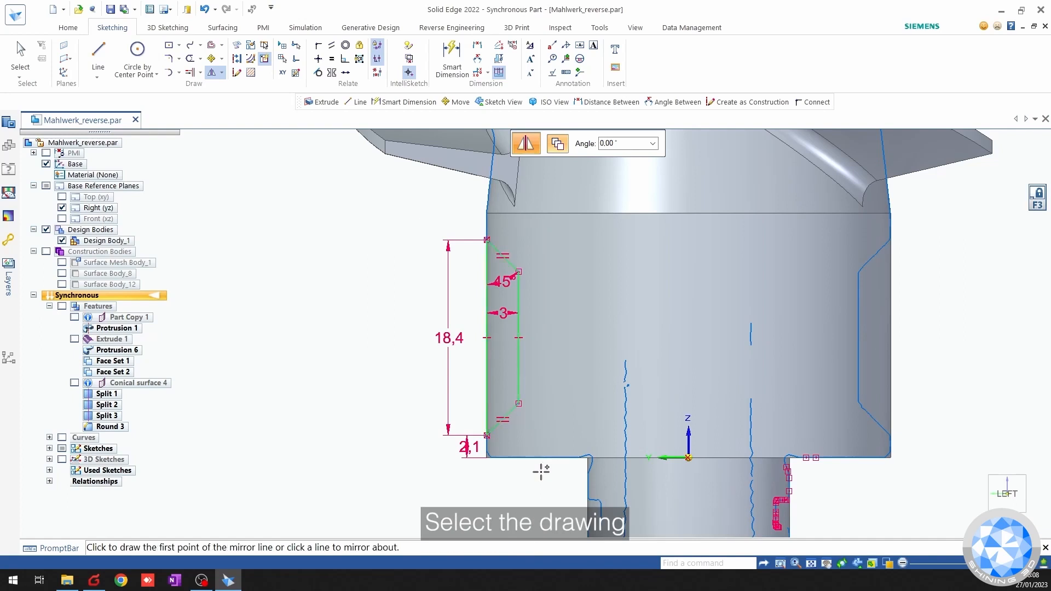
left_click(688, 458)
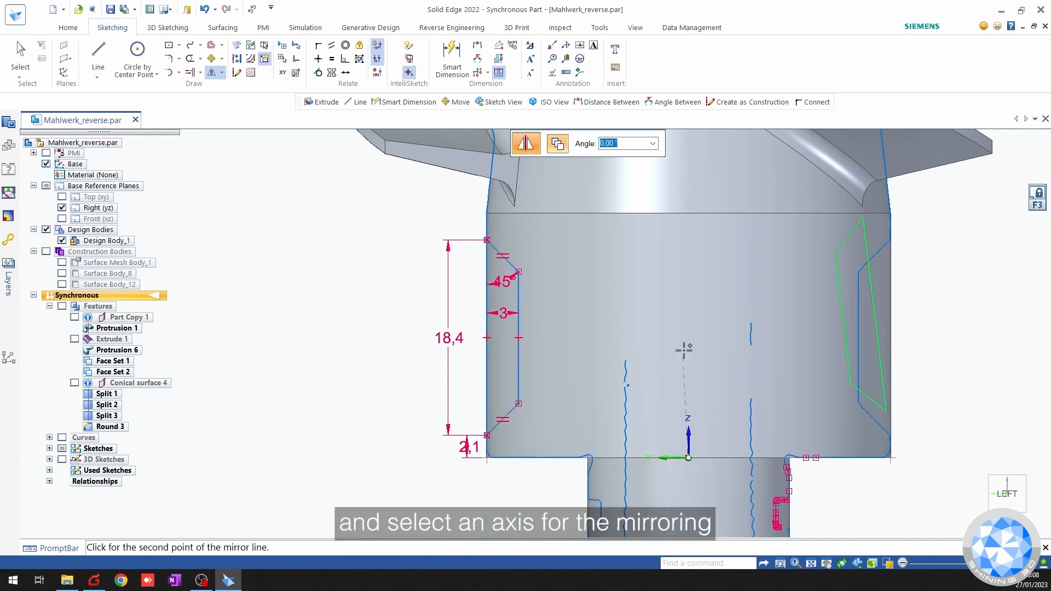
left_click(689, 284)
middle_click_drag(390, 339, 257, 332, "shift")
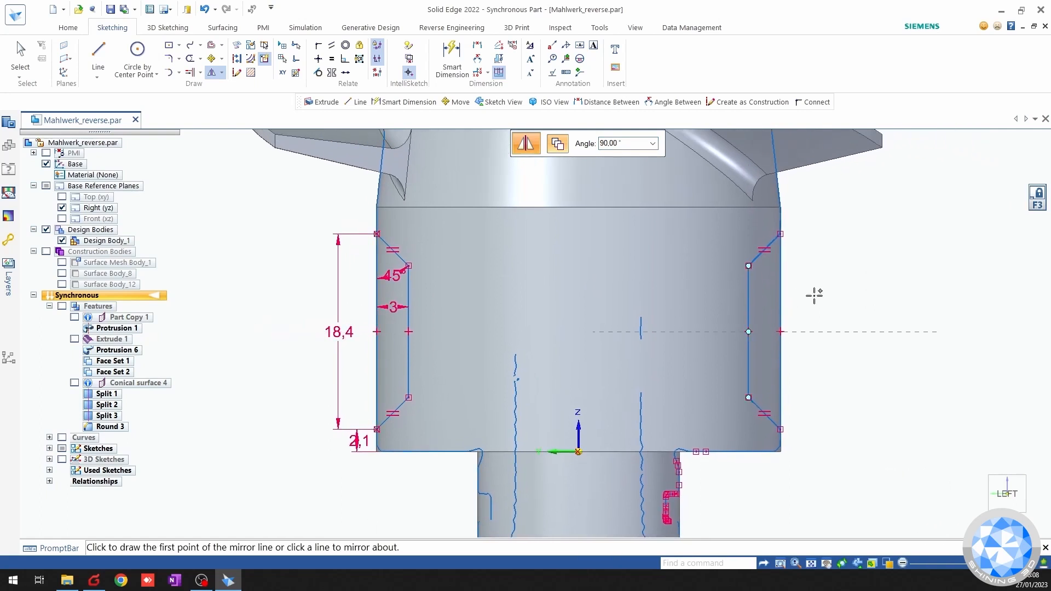
key("Escape")
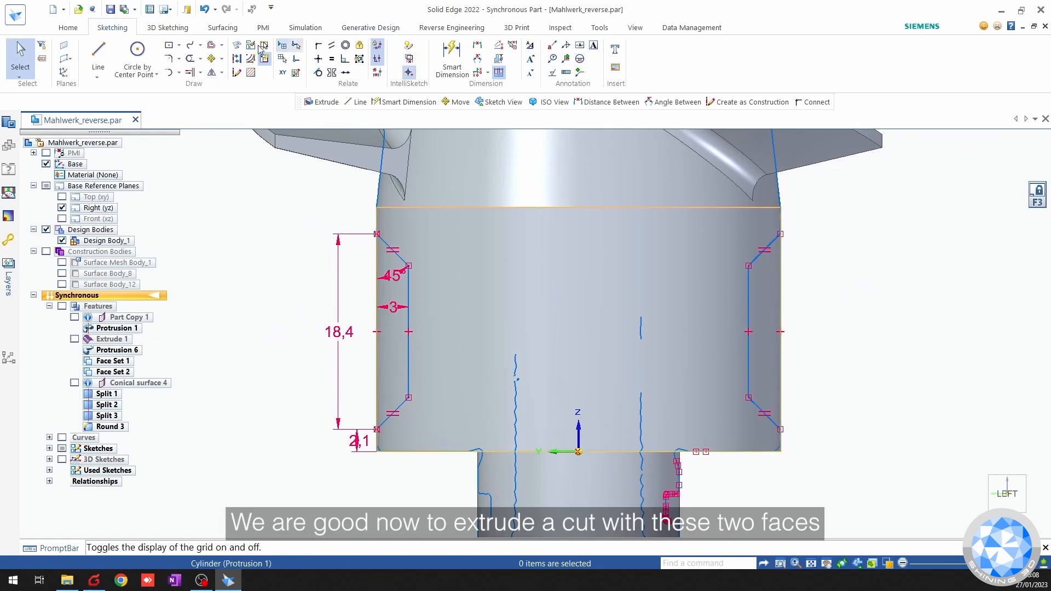
Extrude both notch regions as a symmetric cut across the collar, using face selection and a total distance of about 125 mm.
left_click(68, 27)
left_click(559, 57)
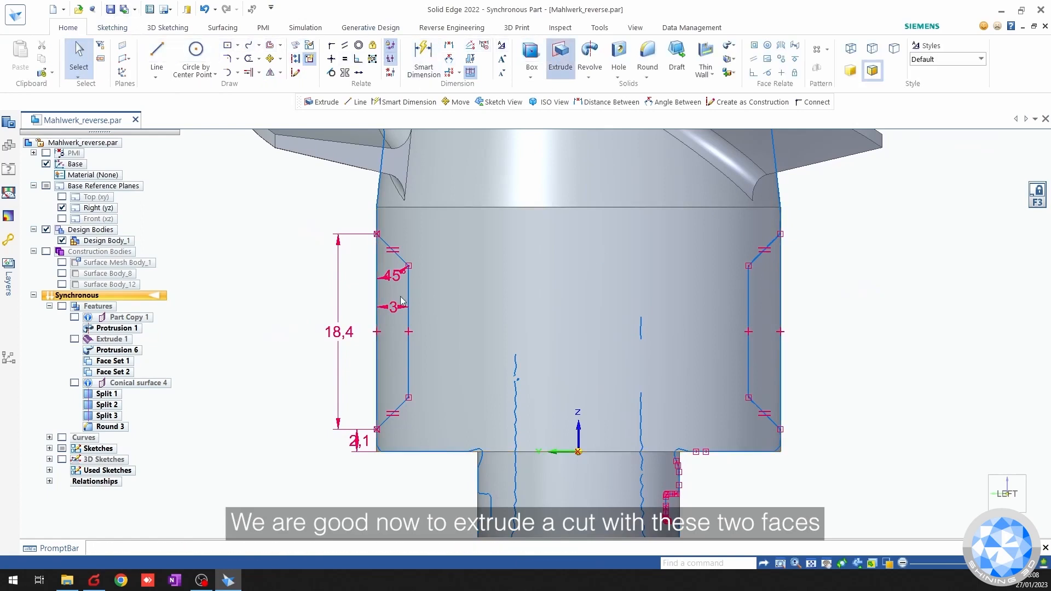
left_click(584, 144)
left_click(563, 167)
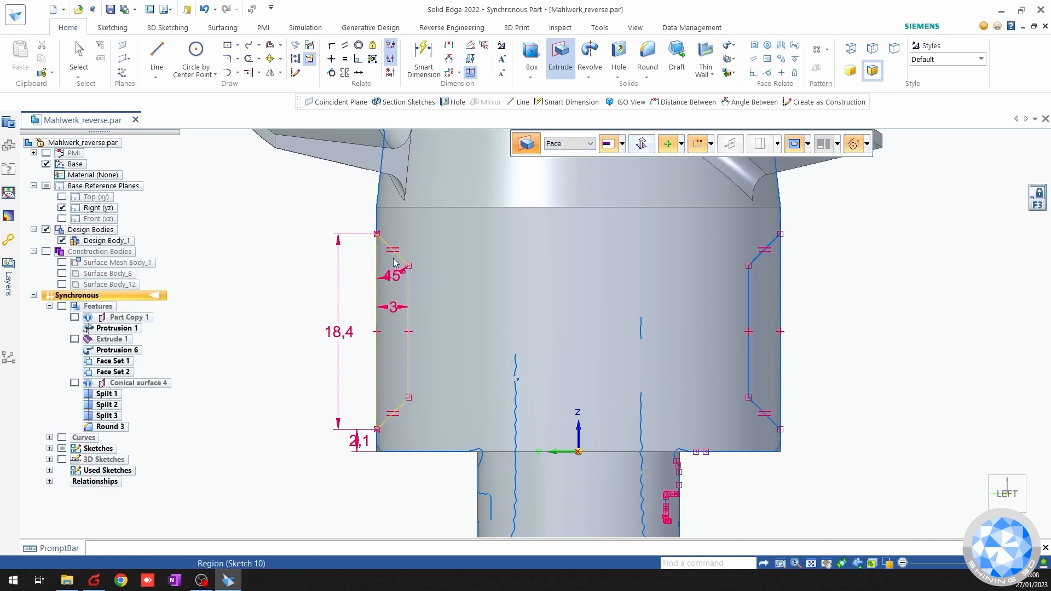
scroll(752, 290, "down", 4)
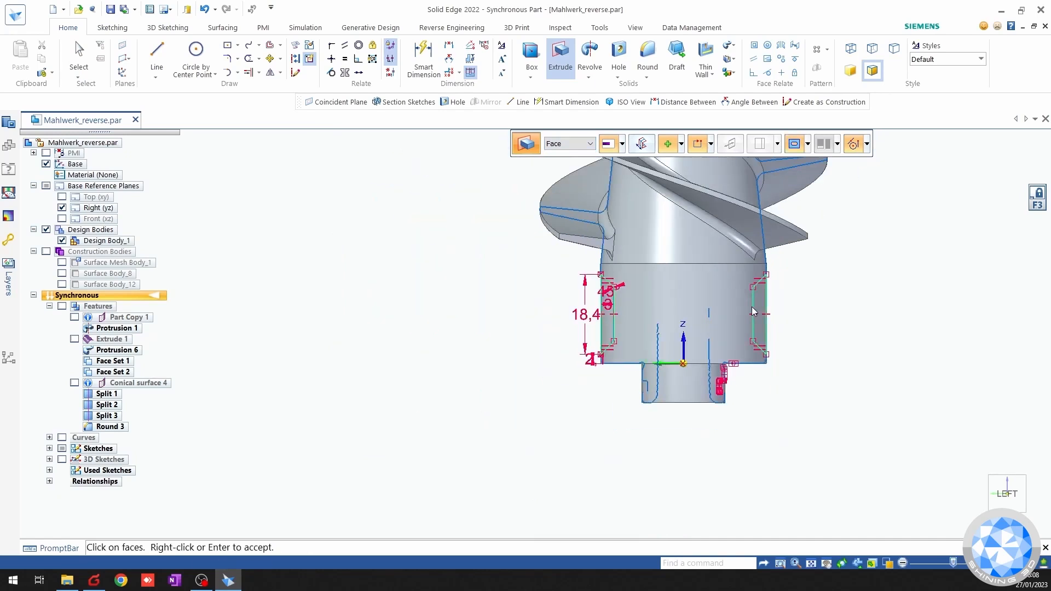
key("ctrl+i")
scroll(574, 365, "up", 4)
right_click(438, 481)
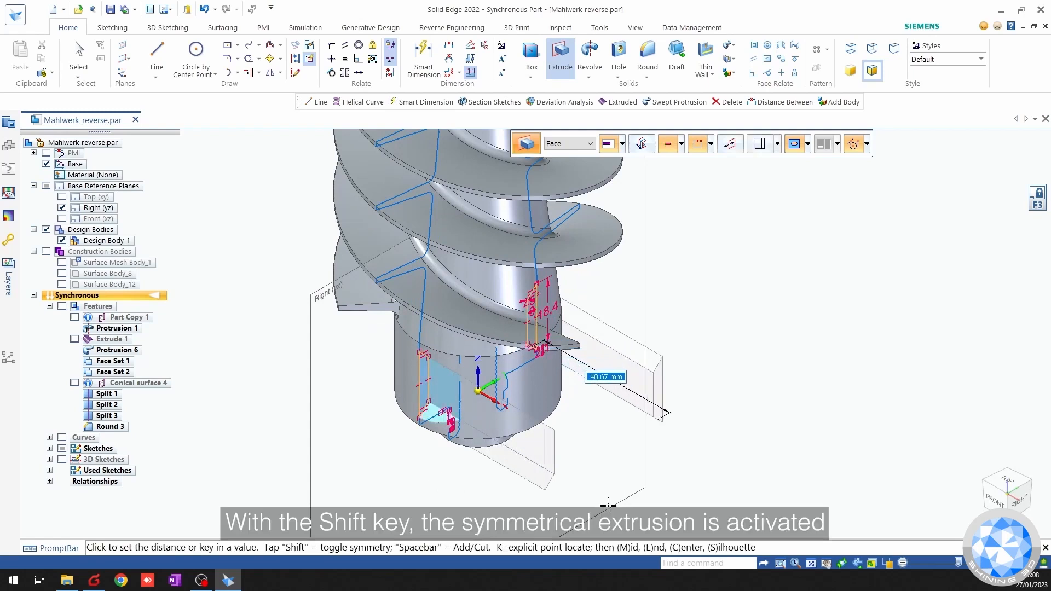
key("shift")
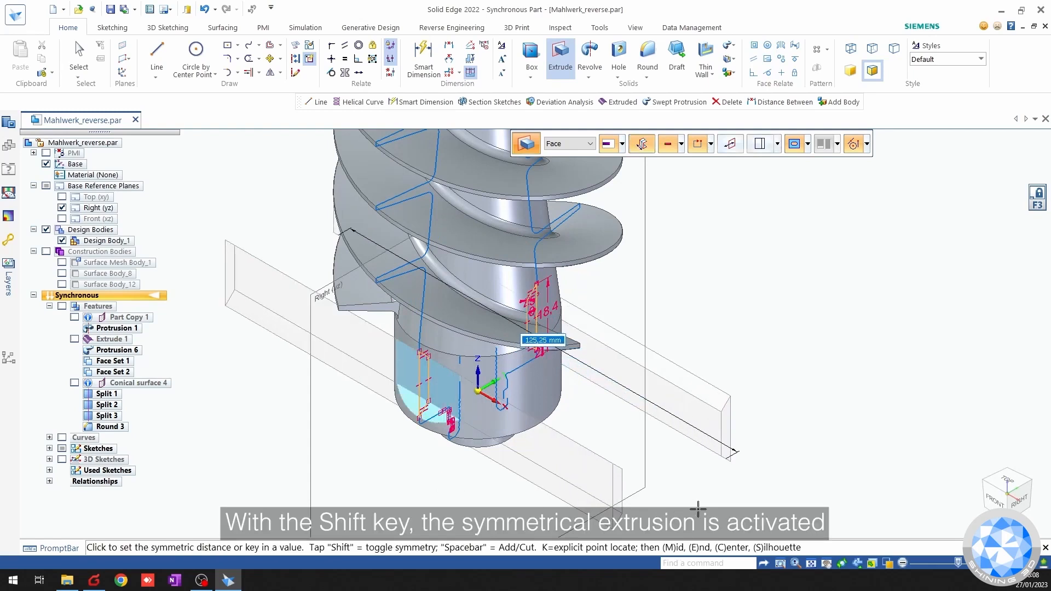
left_click(697, 509)
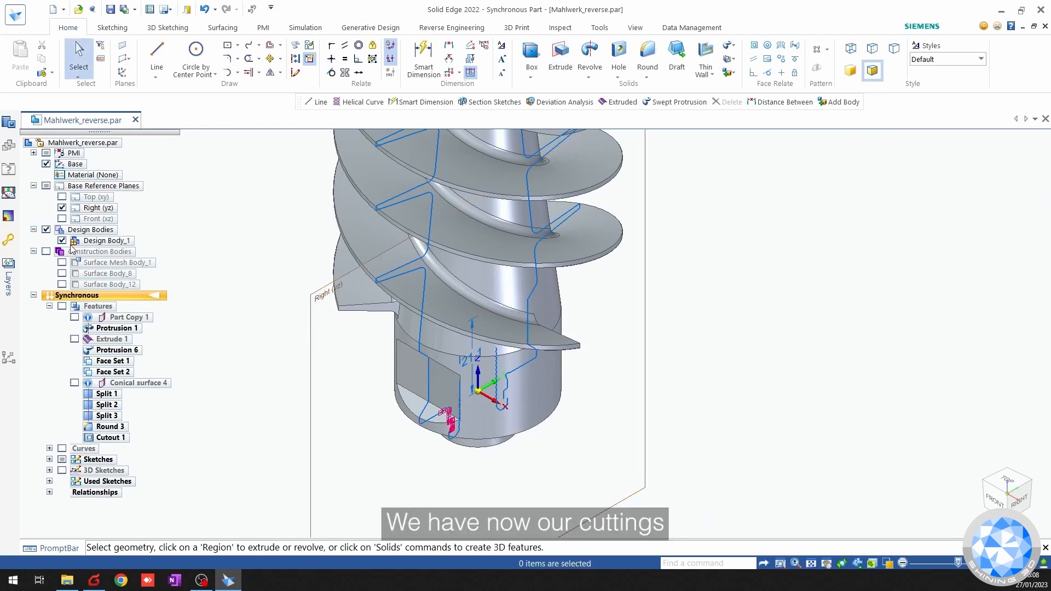
Hide all sketches and the base reference planes, keeping the design body displayed.
left_click(61, 460)
scroll(241, 372, "down", 2)
middle_click_drag(241, 372, 251, 314)
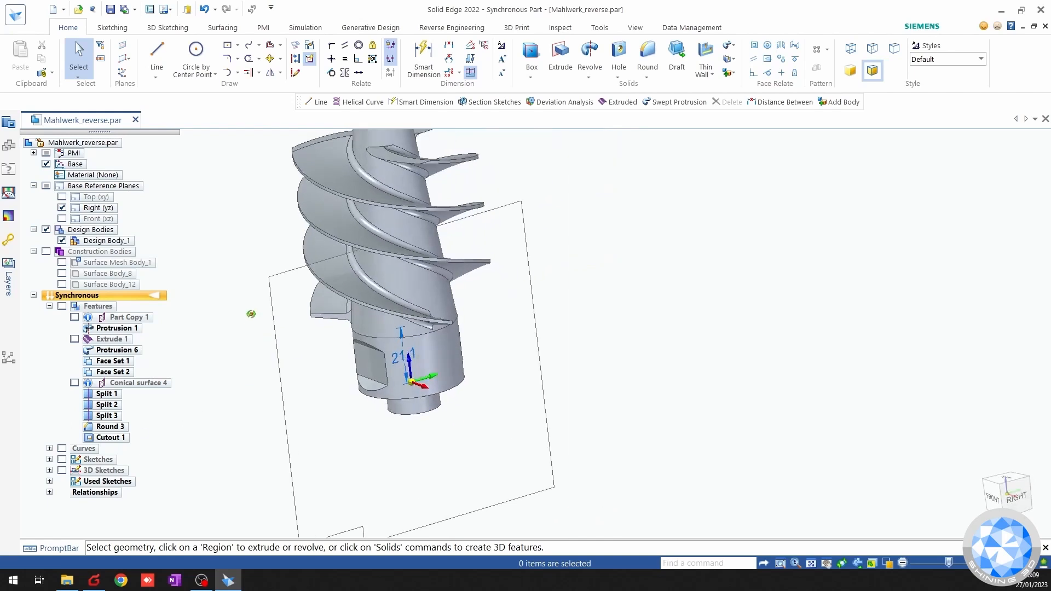
left_click(46, 230)
left_click(46, 230)
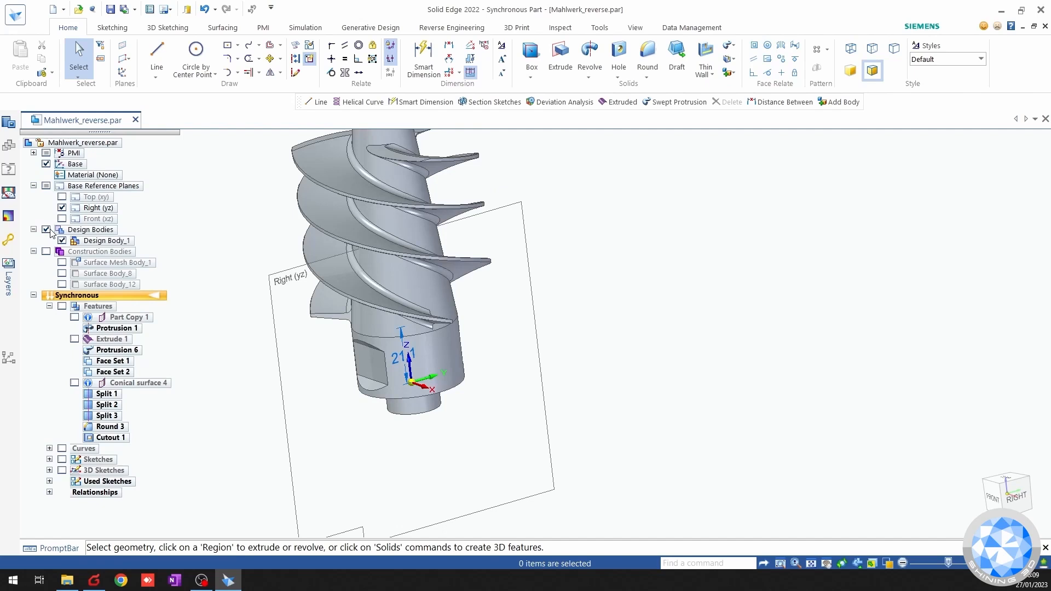
left_click(46, 186)
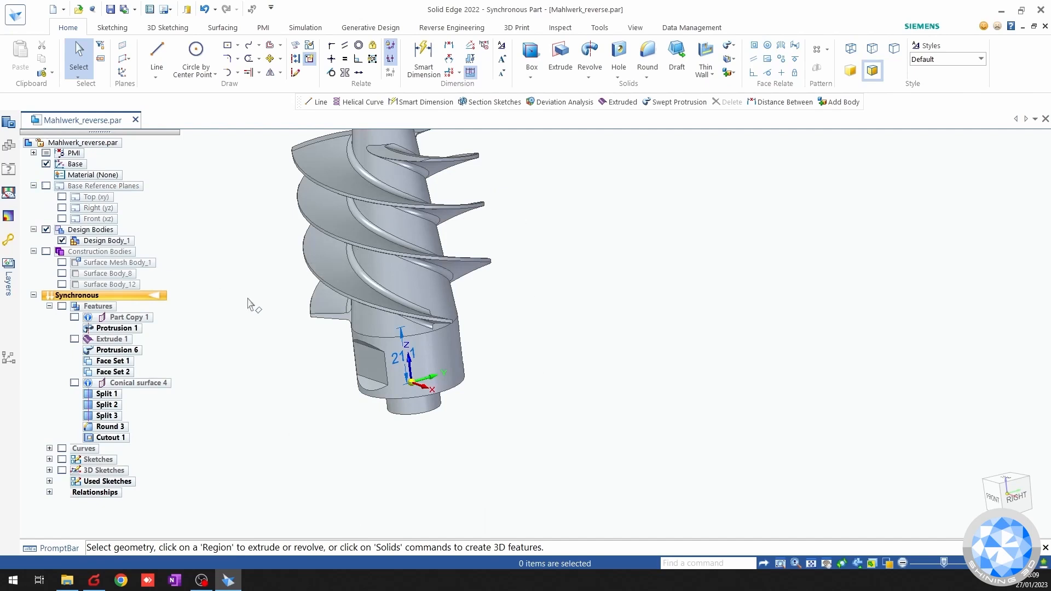
Hide the design body and display the surface mesh body to examine the rounded slot in the collar's lower edge.
middle_click_drag(327, 327, 547, 267, "shift")
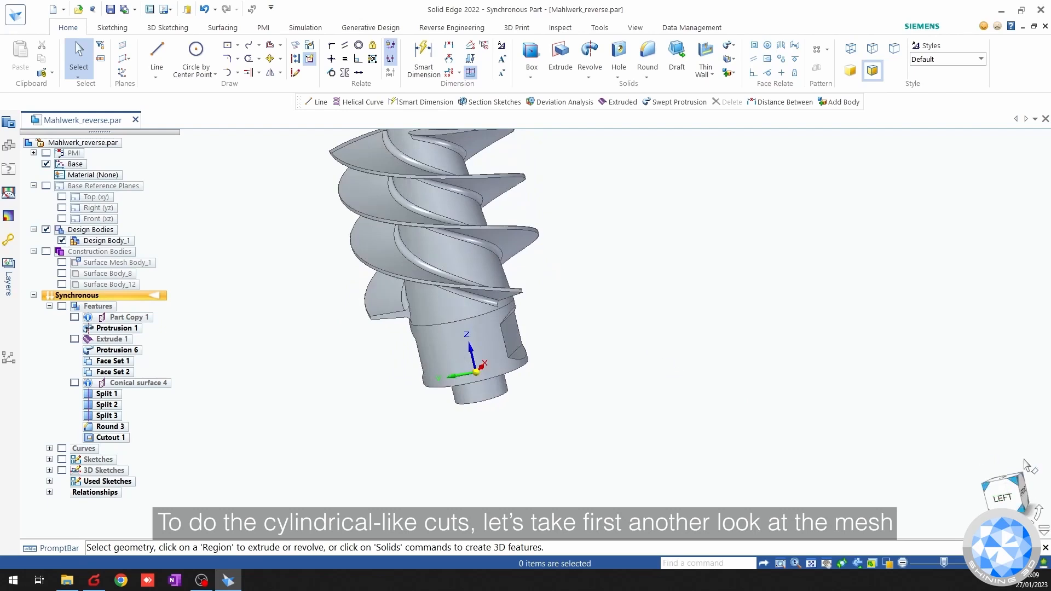
left_click(1005, 495)
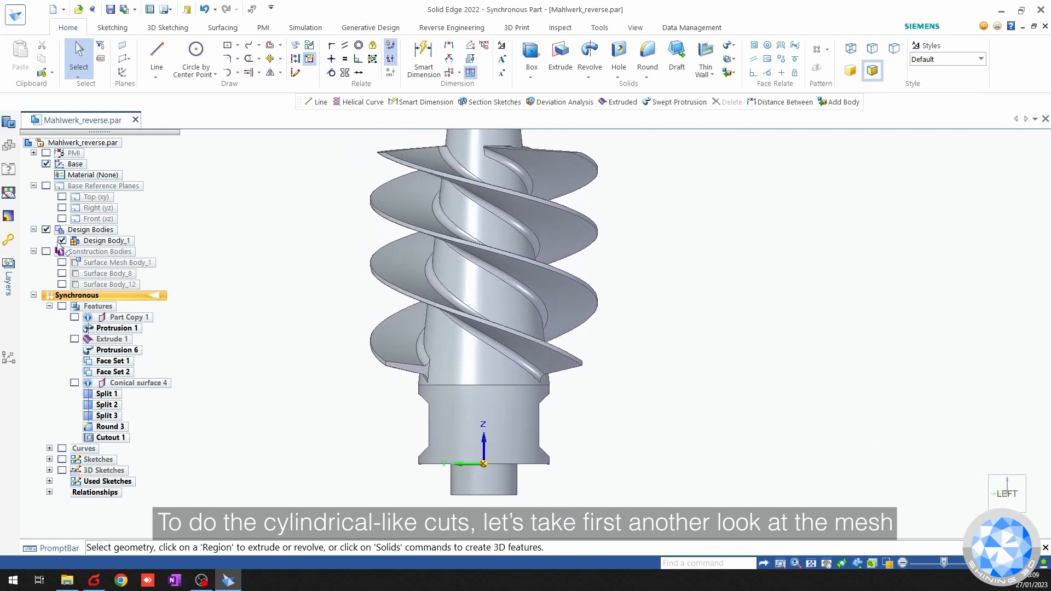
left_click(62, 241)
left_click(62, 263)
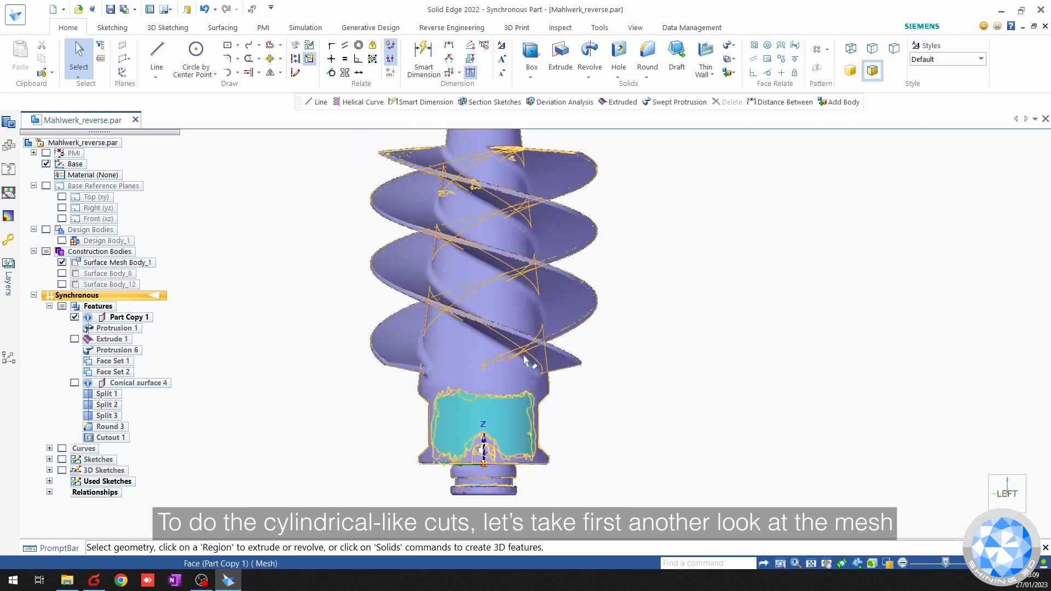
middle_click_drag(530, 356, 457, 351)
scroll(454, 453, "up", 3)
middle_click_drag(464, 453, 475, 324, "shift")
scroll(481, 290, "up", 3)
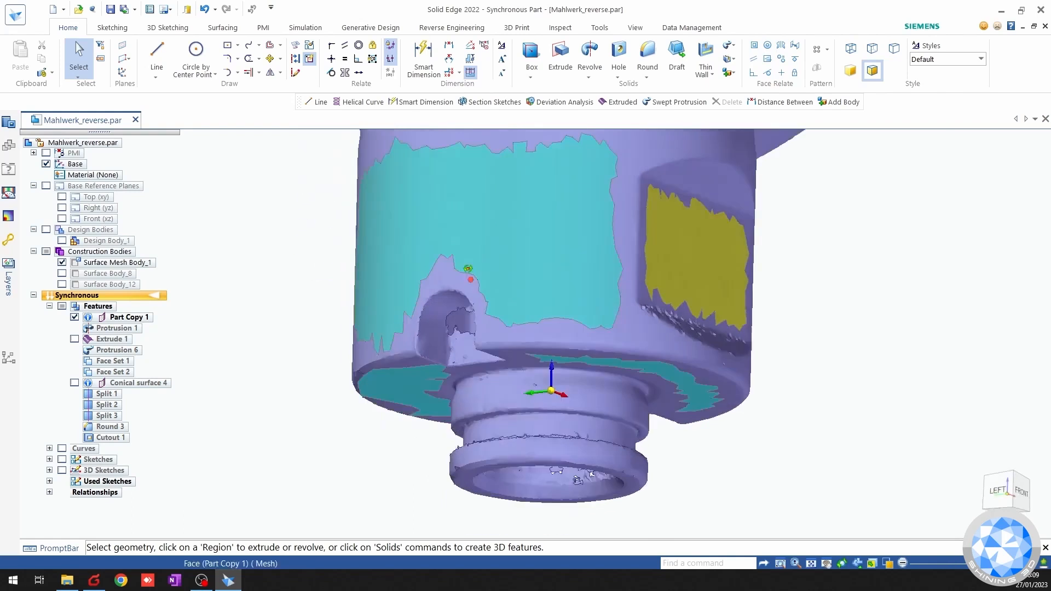
middle_click_drag(469, 272, 487, 335)
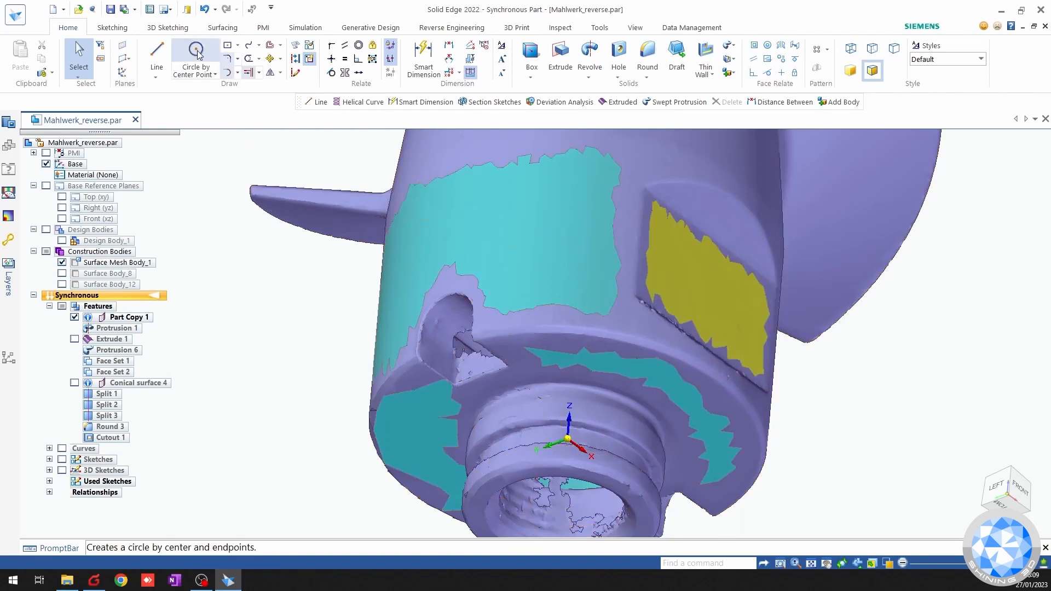
Create a coincident plane on the base yz plane and move it about 18 mm into the collar's rounded slot, with keypoint snapping set to None.
left_click(122, 45)
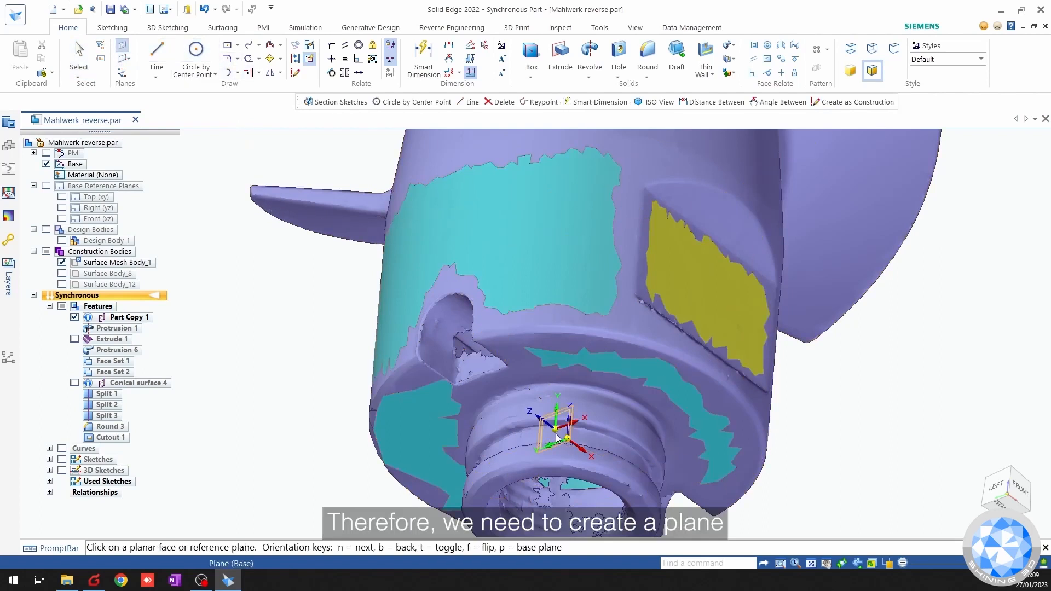
left_click(560, 438)
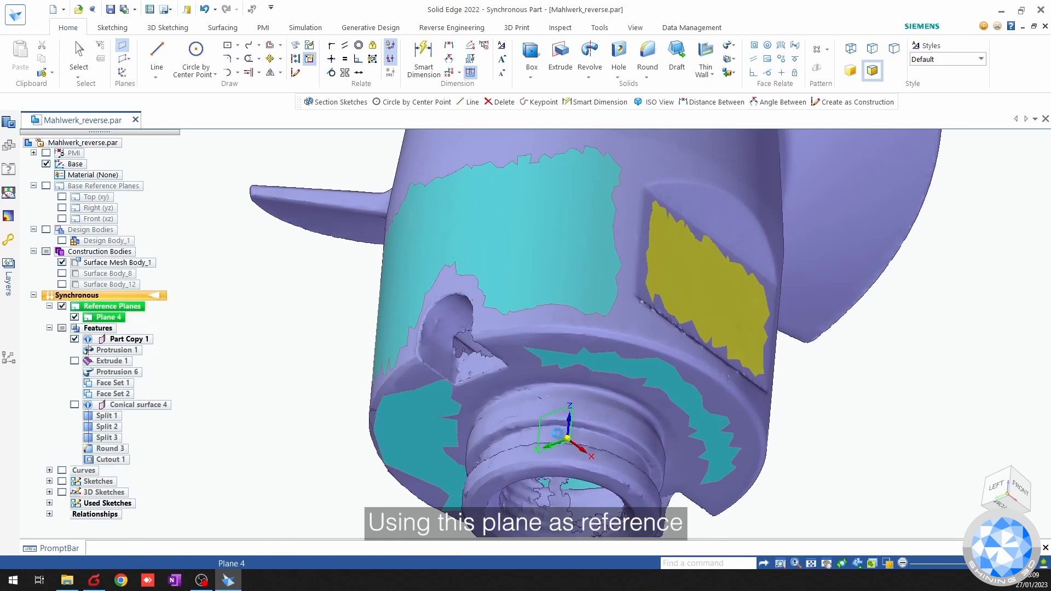
left_click(548, 424)
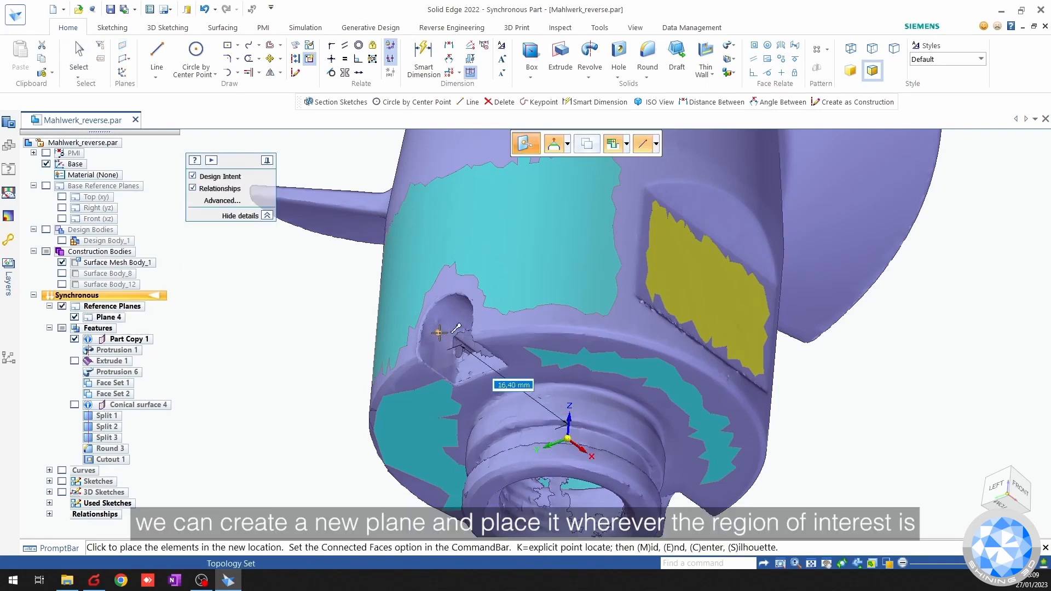
left_click(657, 144)
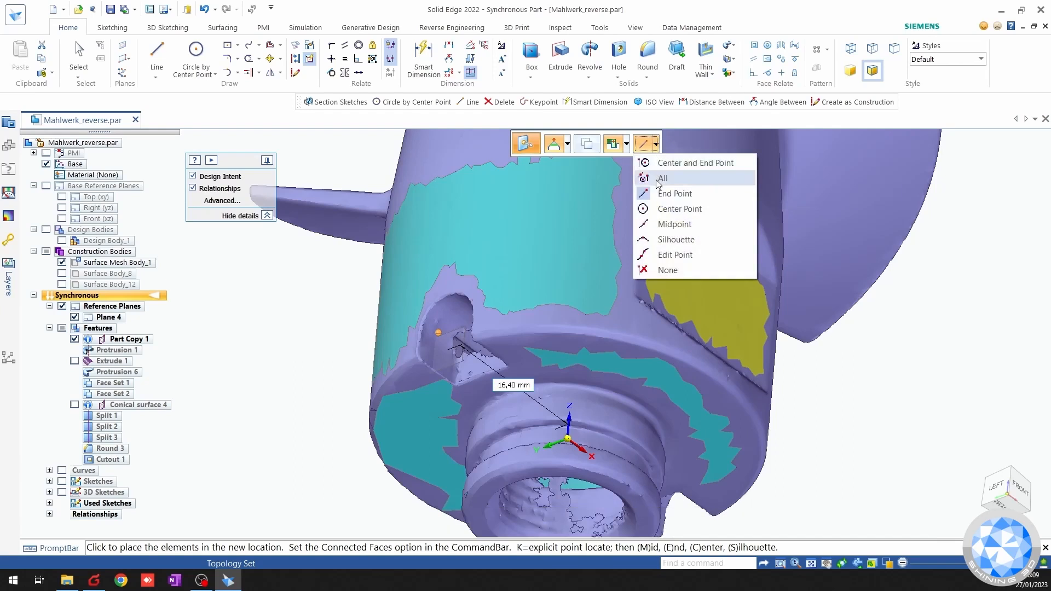
left_click(669, 269)
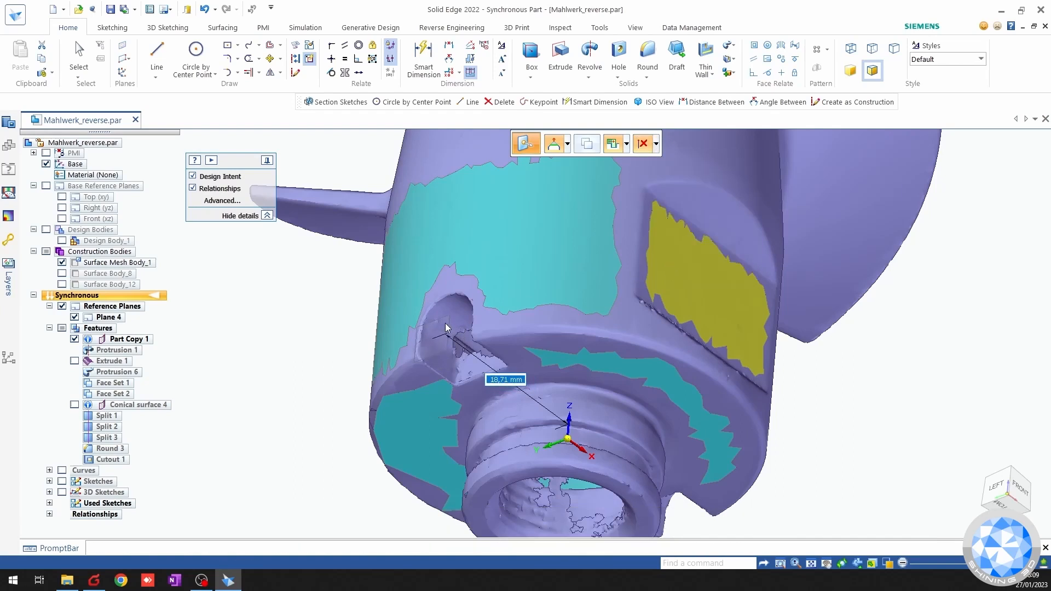
left_click(454, 328)
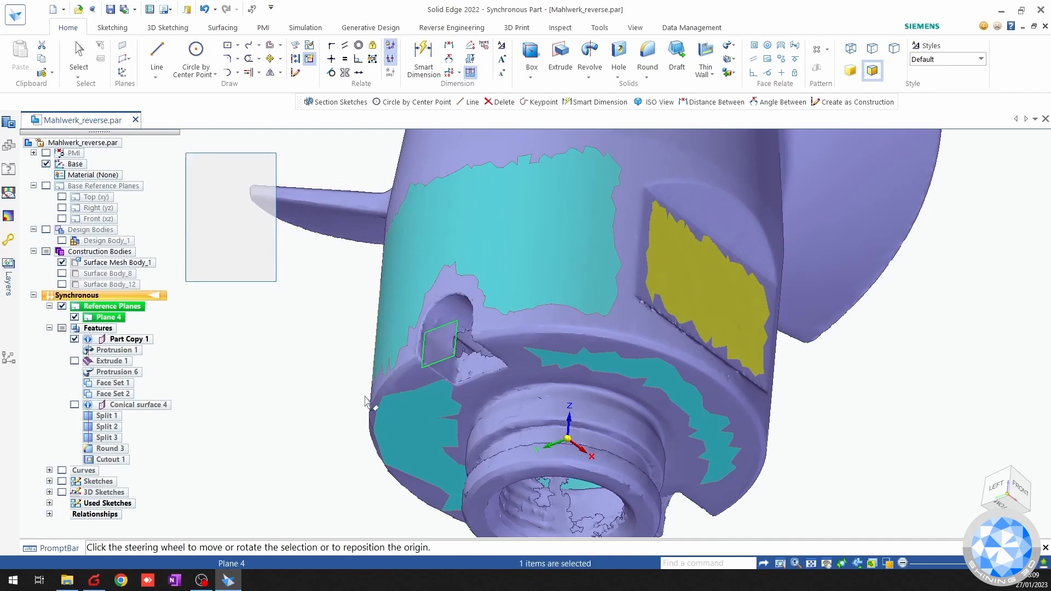
Create a section sketch of the mesh body at the reference plane in the arched notch, Plane 4.
left_click(342, 381)
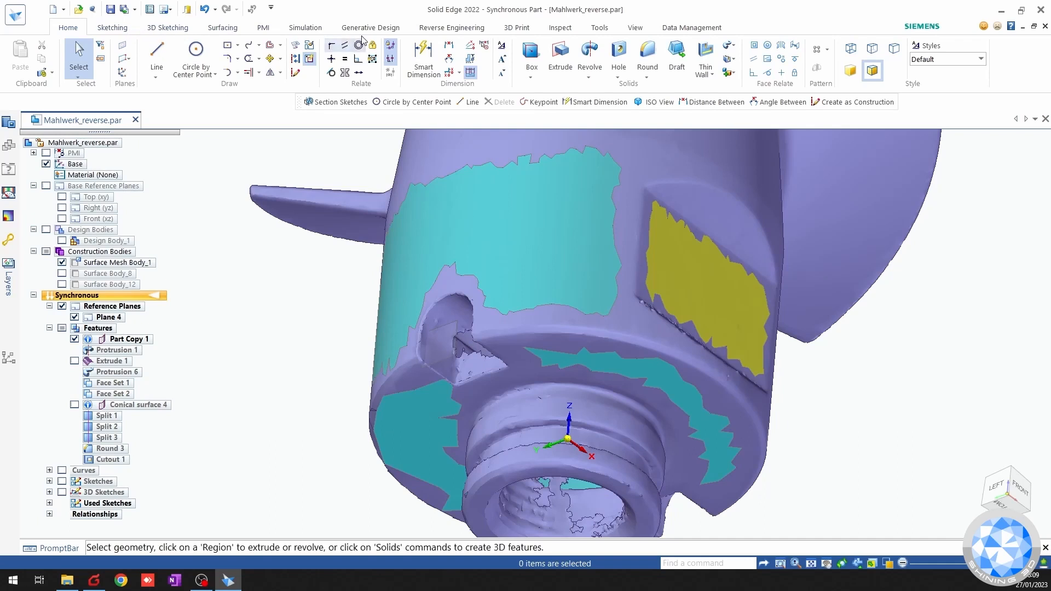
left_click(451, 27)
left_click(481, 253)
right_click(388, 347)
left_click(441, 348)
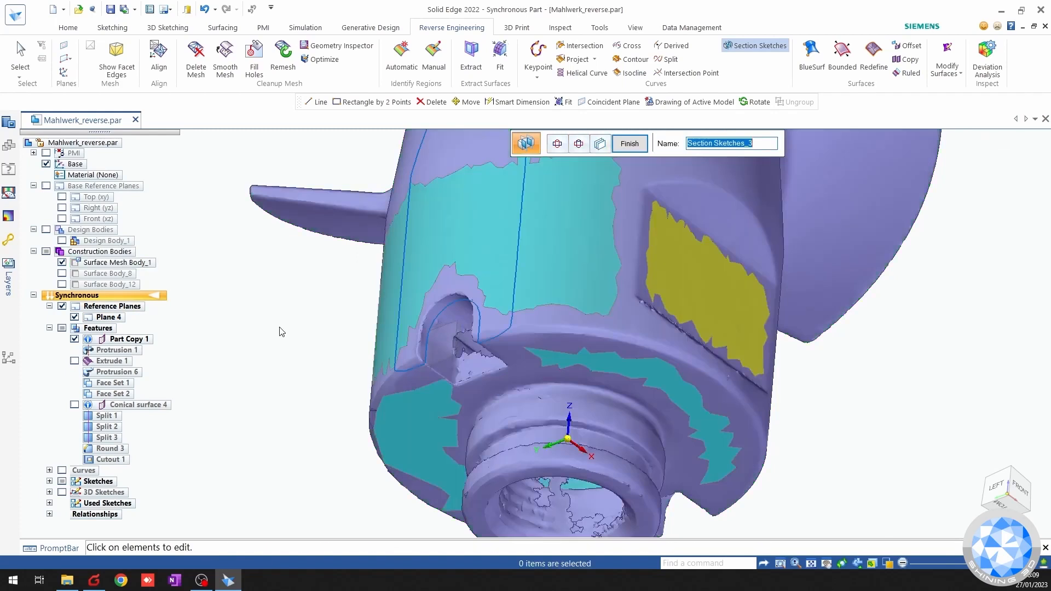
Manually identify a yellow mesh region on the flat triangular face at the end of the notch cut.
scroll(278, 326, "down", 3)
scroll(284, 330, "up", 2)
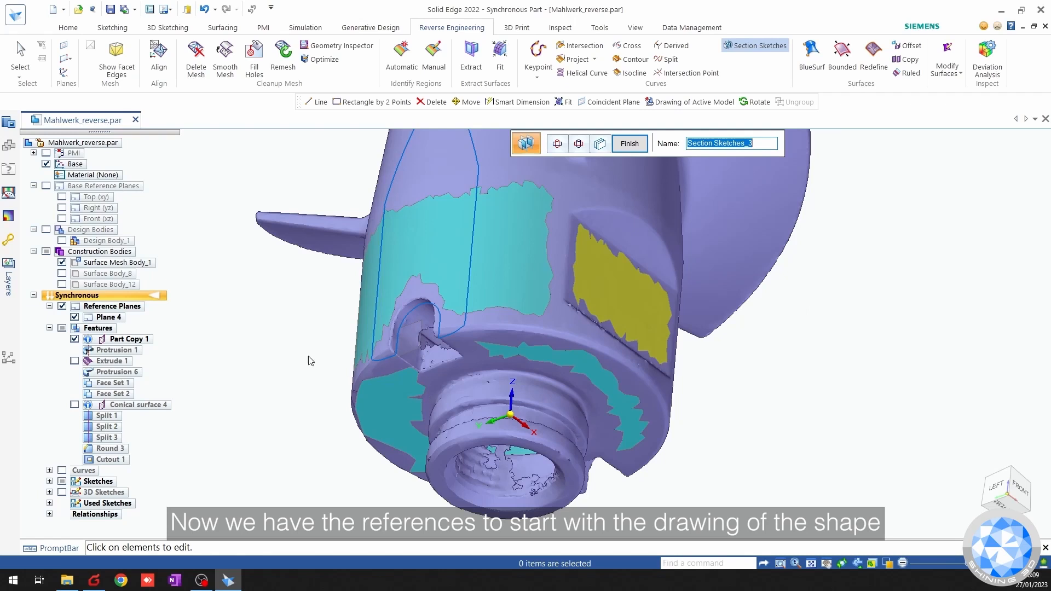
scroll(383, 342, "up", 2)
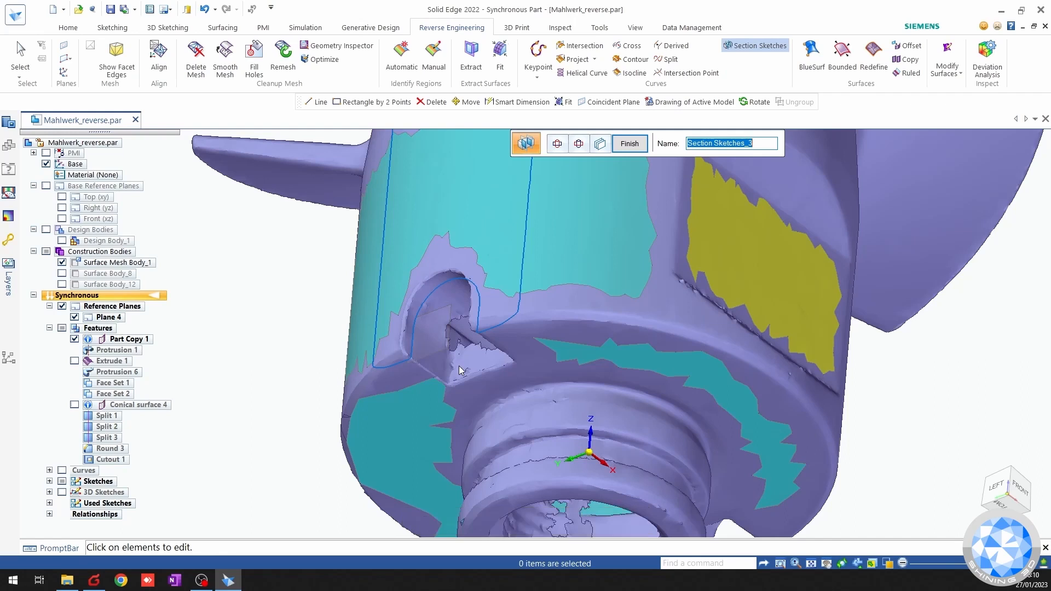
middle_click_drag(460, 401, 527, 373, "shift")
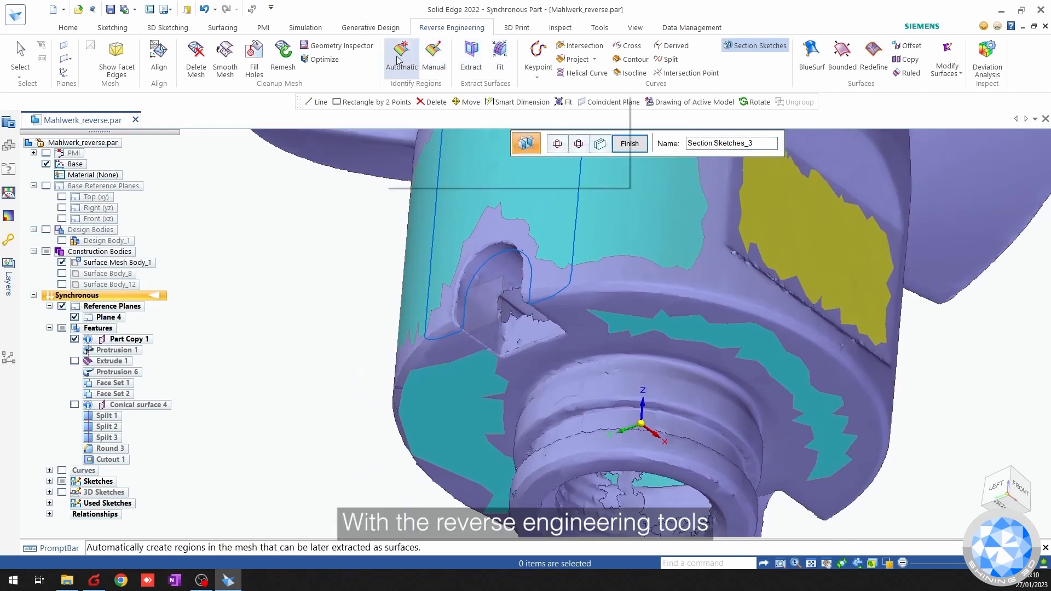
left_click(433, 59)
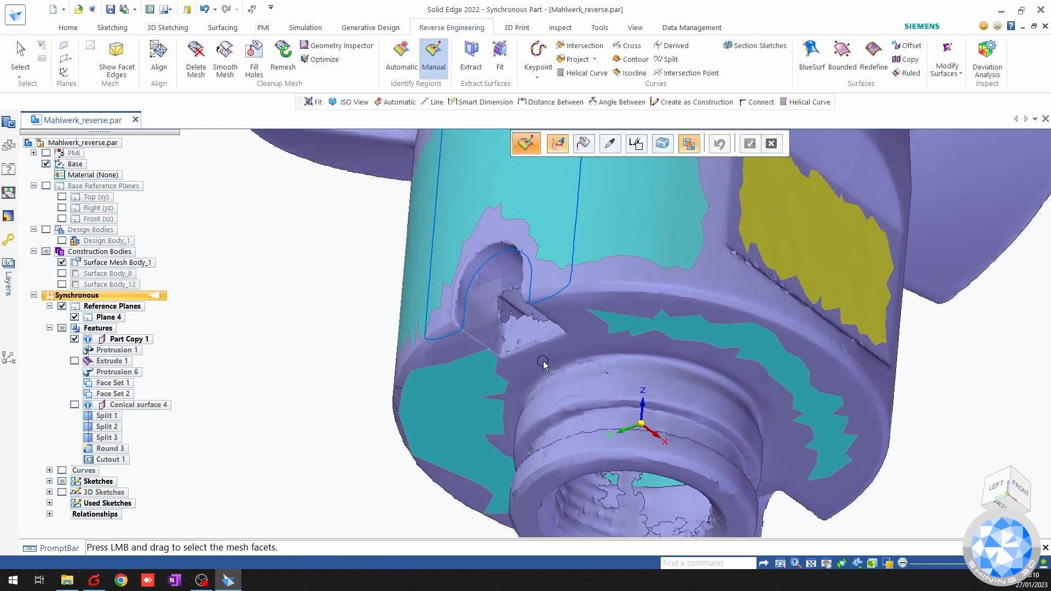
scroll(517, 332, "up", 2)
scroll(518, 333, "up", 2)
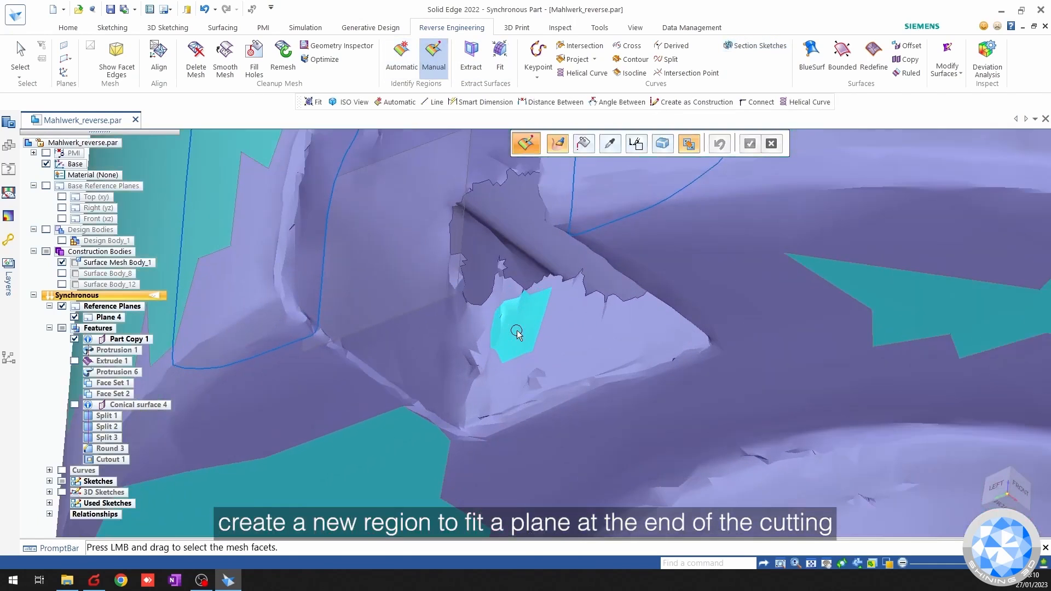
left_click(635, 144)
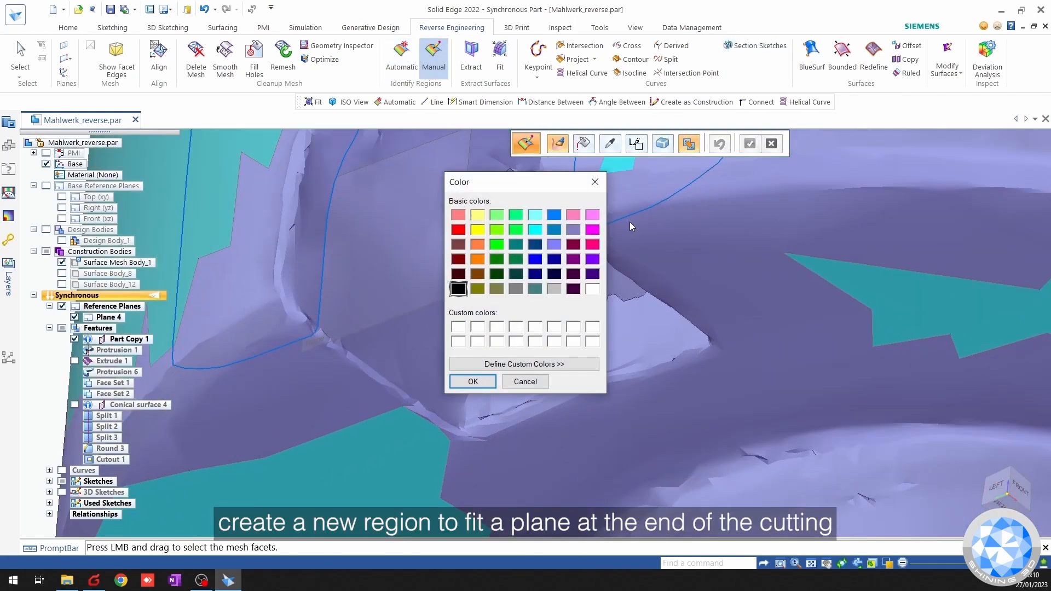
left_click(484, 383)
mouse_move(521, 363)
left_mouse_down()
mouse_move(534, 328)
mouse_move(627, 340)
mouse_move(651, 325)
mouse_move(503, 350)
left_mouse_up()
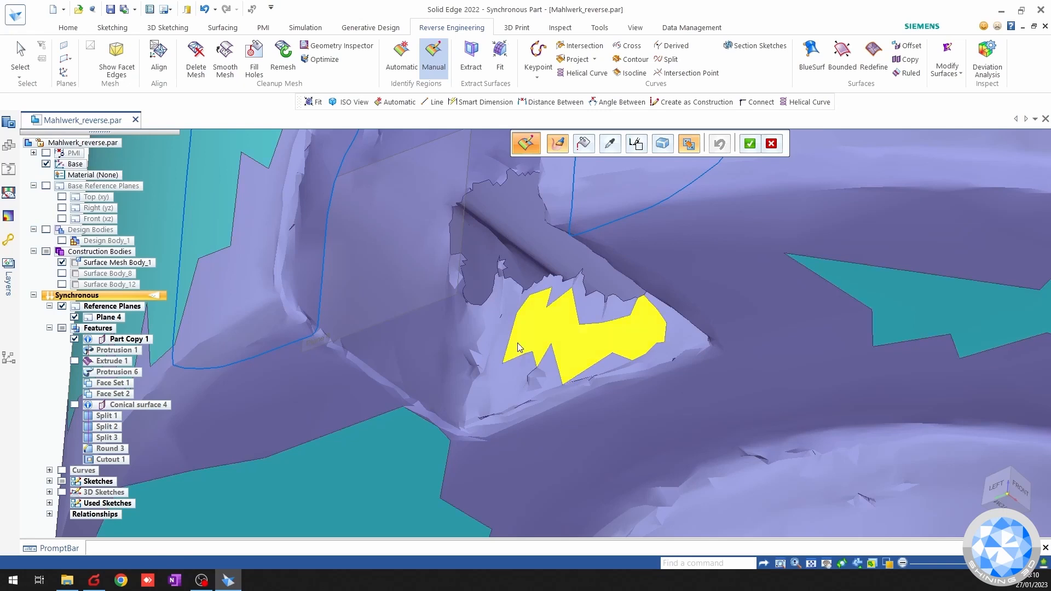
right_click(567, 318)
Fit a plane surface to the yellow mesh region with a 10 mm tolerance.
left_click(499, 55)
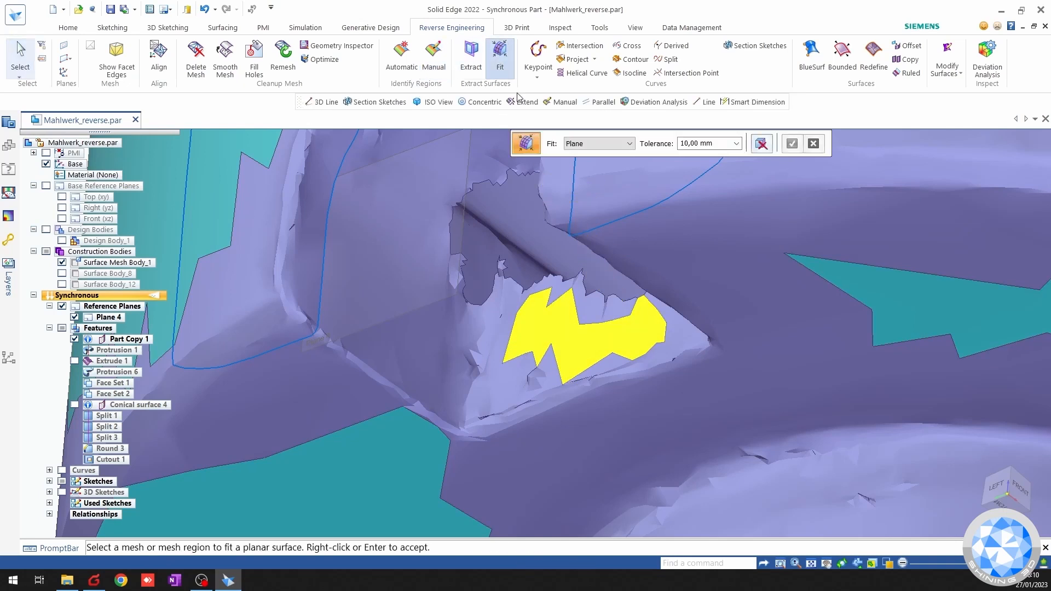
left_click(551, 334)
right_click(528, 369)
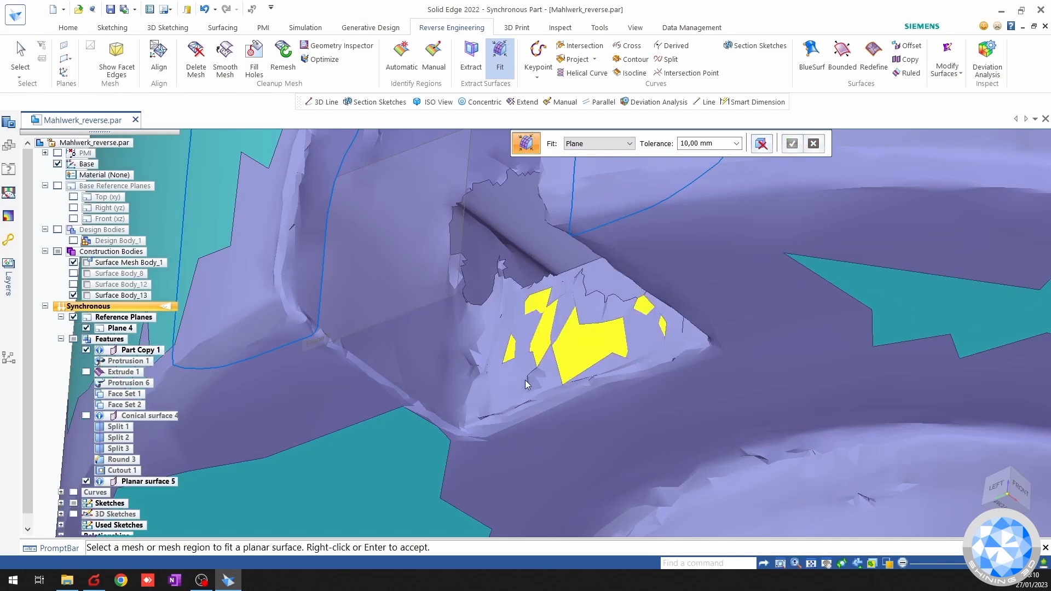
key("Escape")
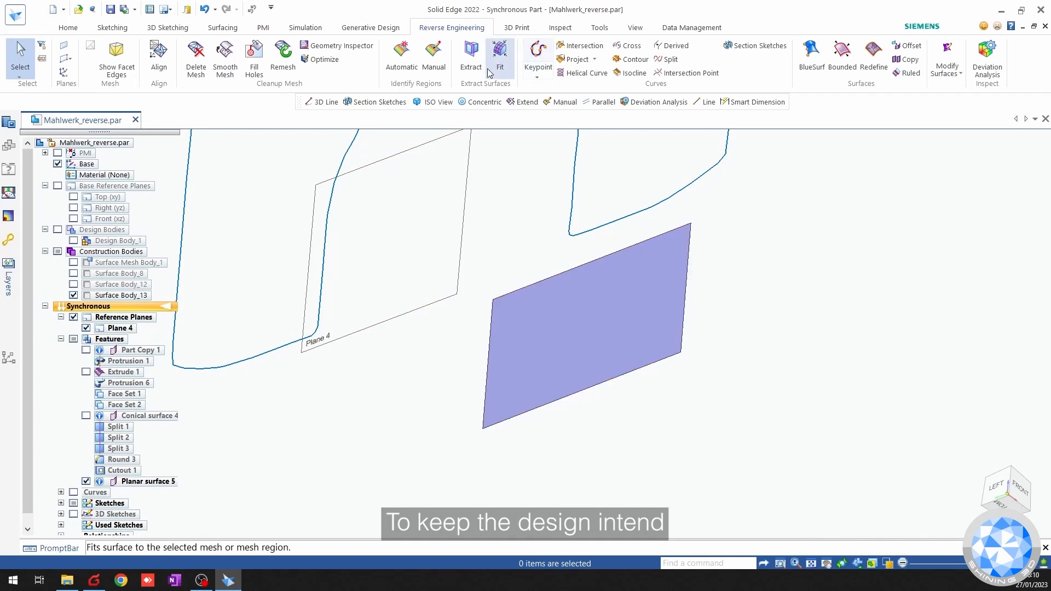
Make the fitted planar surface parallel to the Right (yz) plane with the Parallel face relation.
left_click(68, 28)
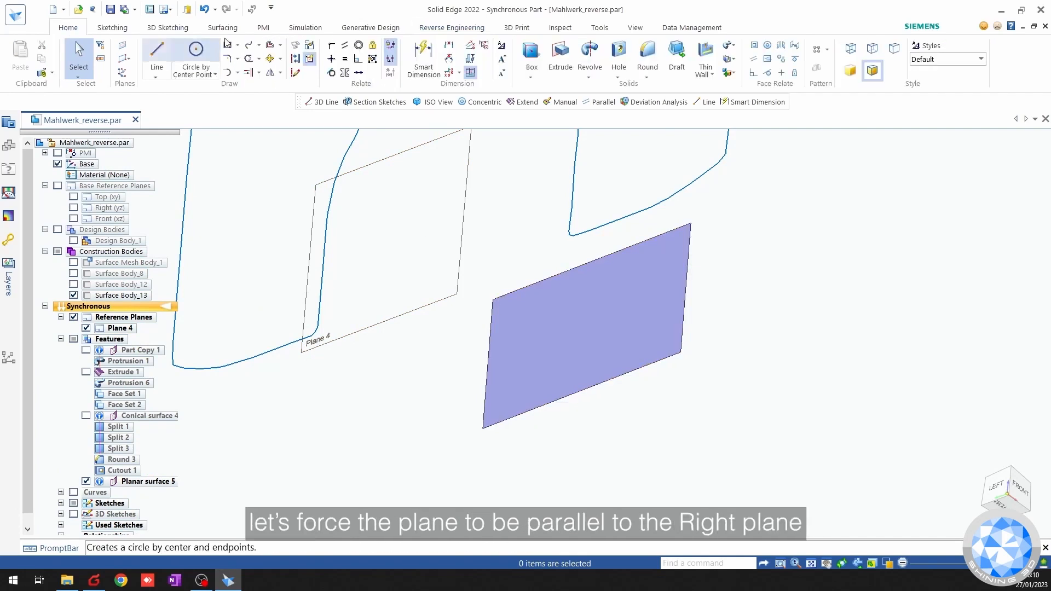
left_click(753, 59)
left_click(628, 335)
scroll(673, 386, "down", 5)
left_click(721, 441)
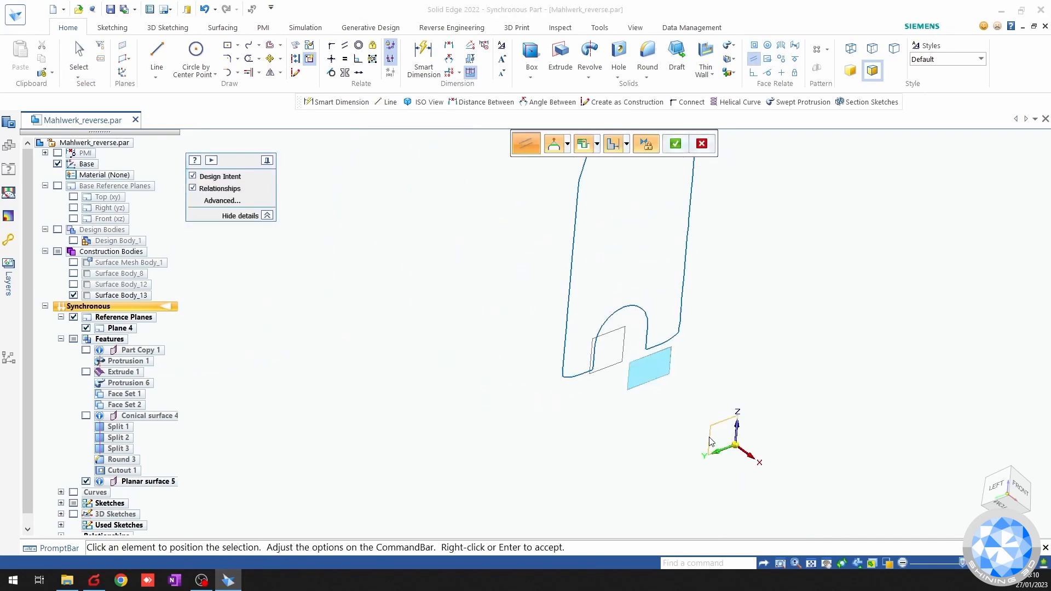
right_click(649, 438)
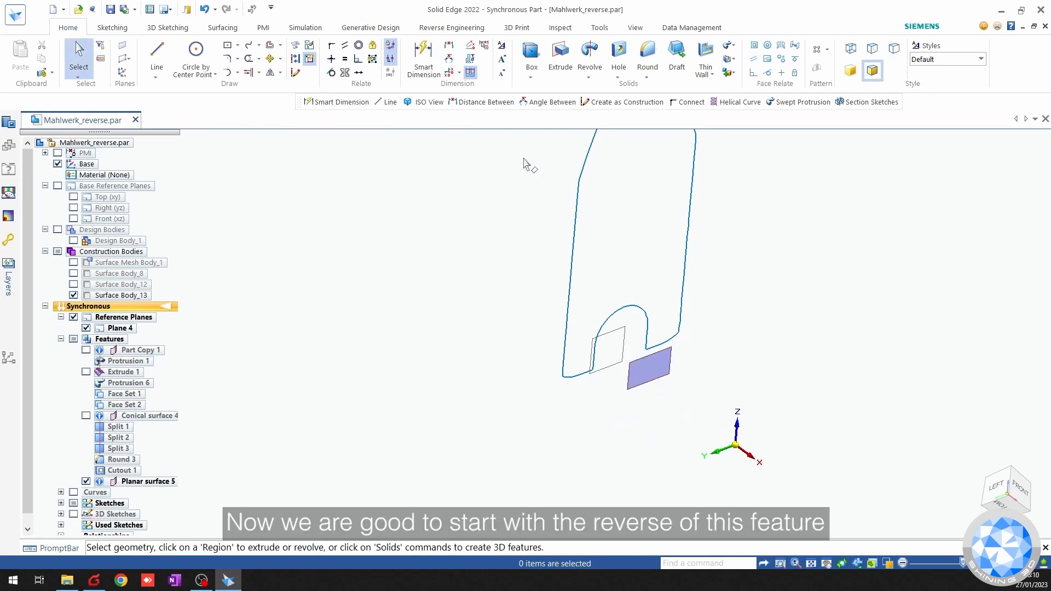
Create a coincident plane on Plane 4 and move it parallel, away from the part on the side opposite the fitted surface.
left_click(130, 52)
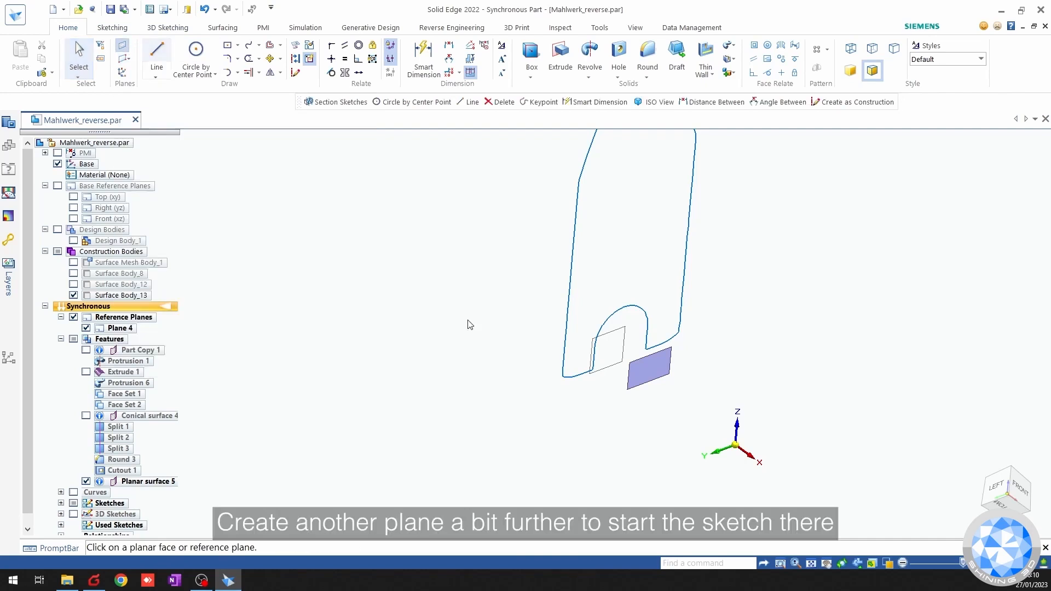
left_click(593, 350)
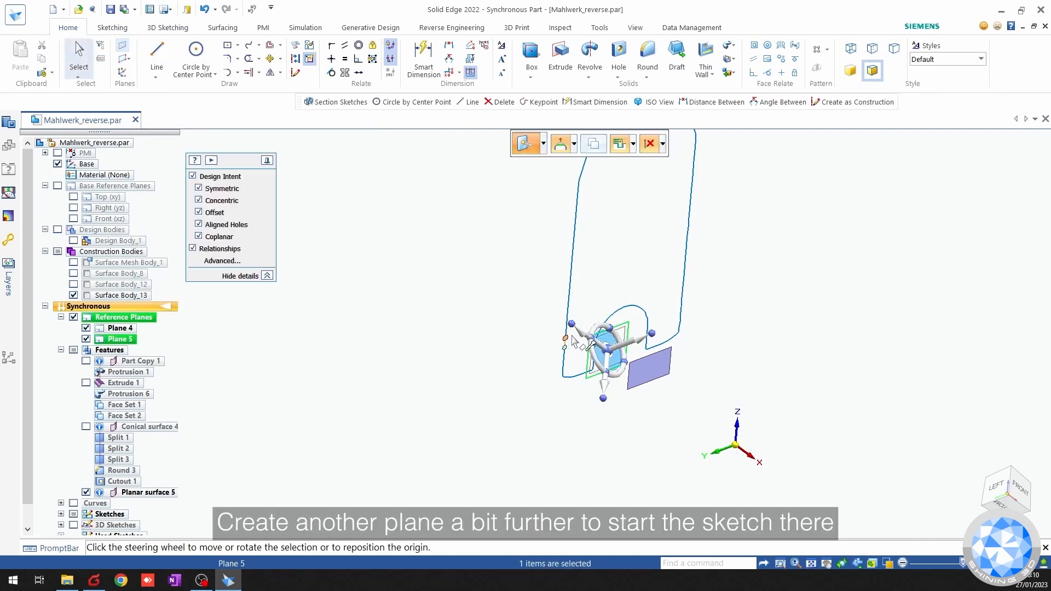
left_click(591, 337)
left_click(476, 286)
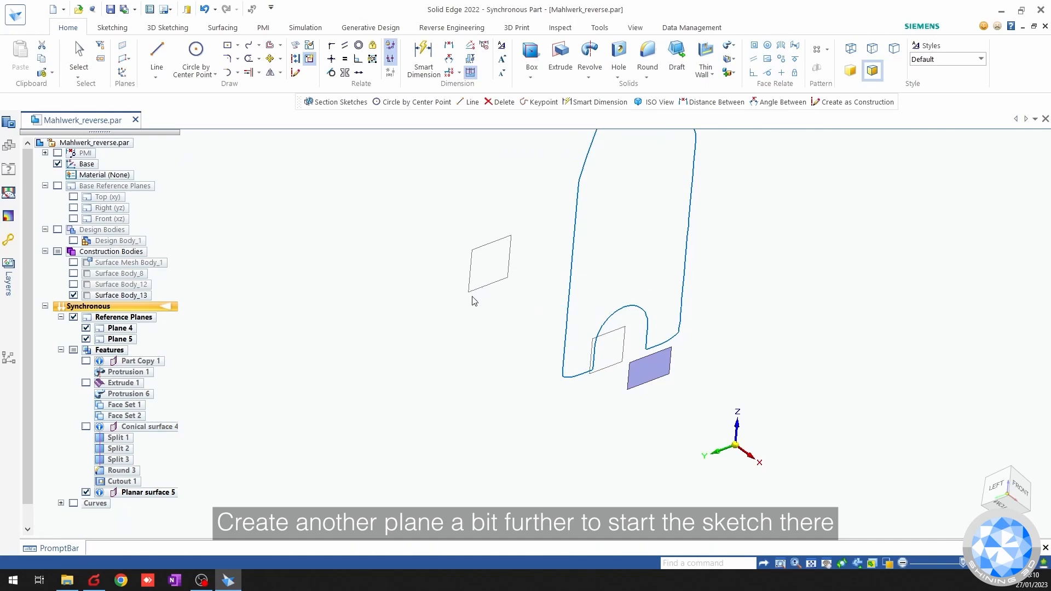
right_click(483, 348)
left_click(398, 286)
left_click(398, 286)
Lock sketching to the new plane and draw a vertical line about 6.25 mm long along one side of the notch section.
left_click(157, 53)
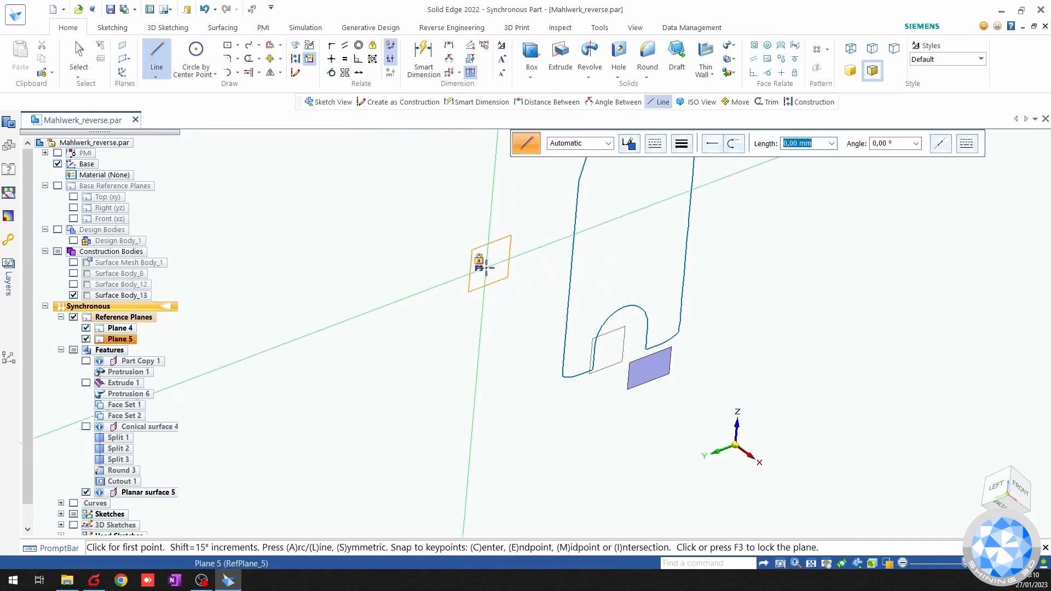
key("F3")
key("ctrl+h")
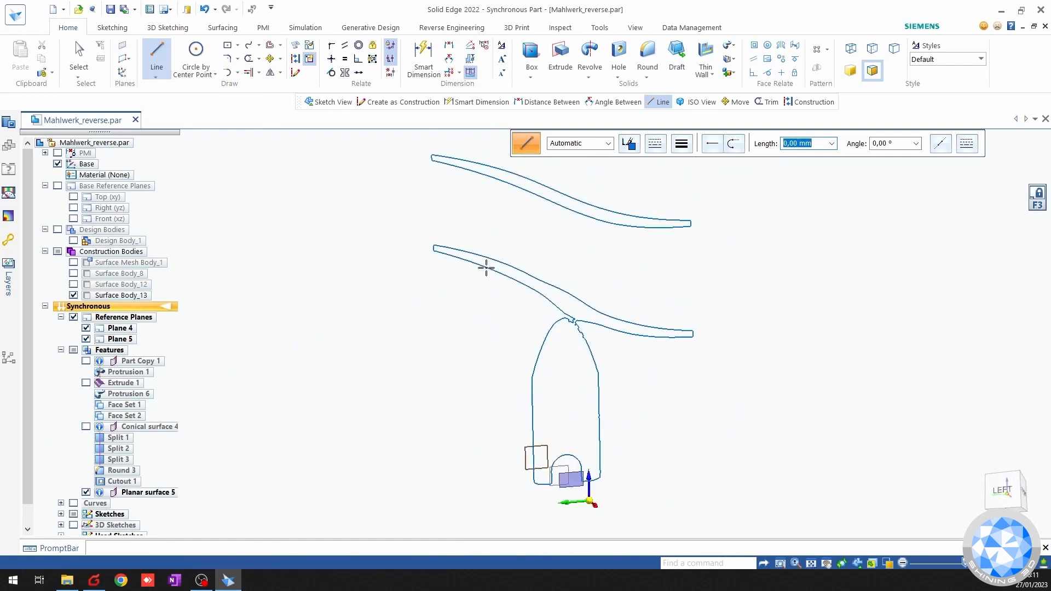
scroll(521, 385, "down", 2)
scroll(537, 516, "up", 10)
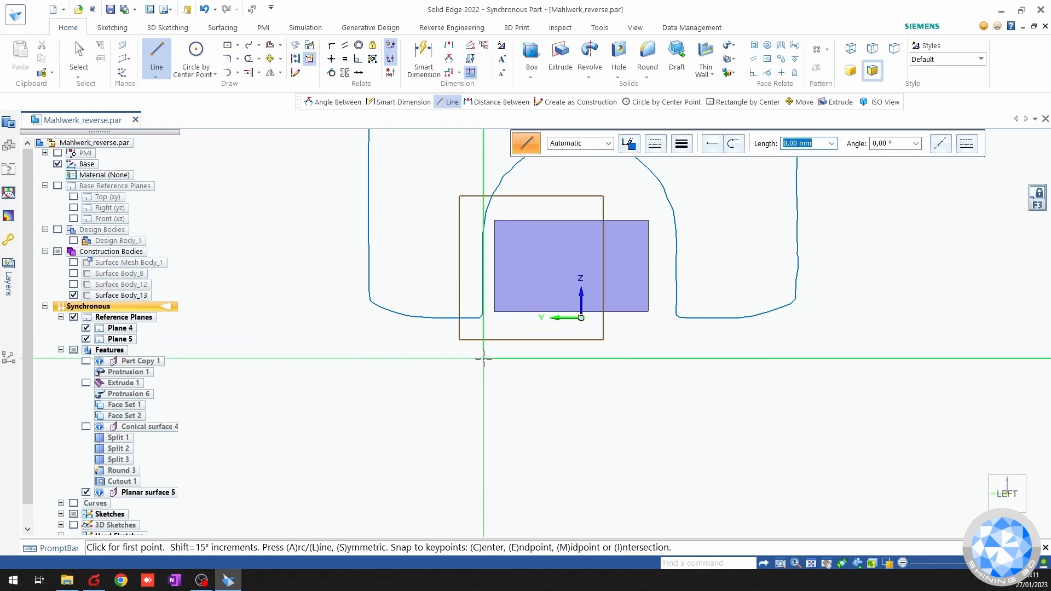
left_click(483, 359)
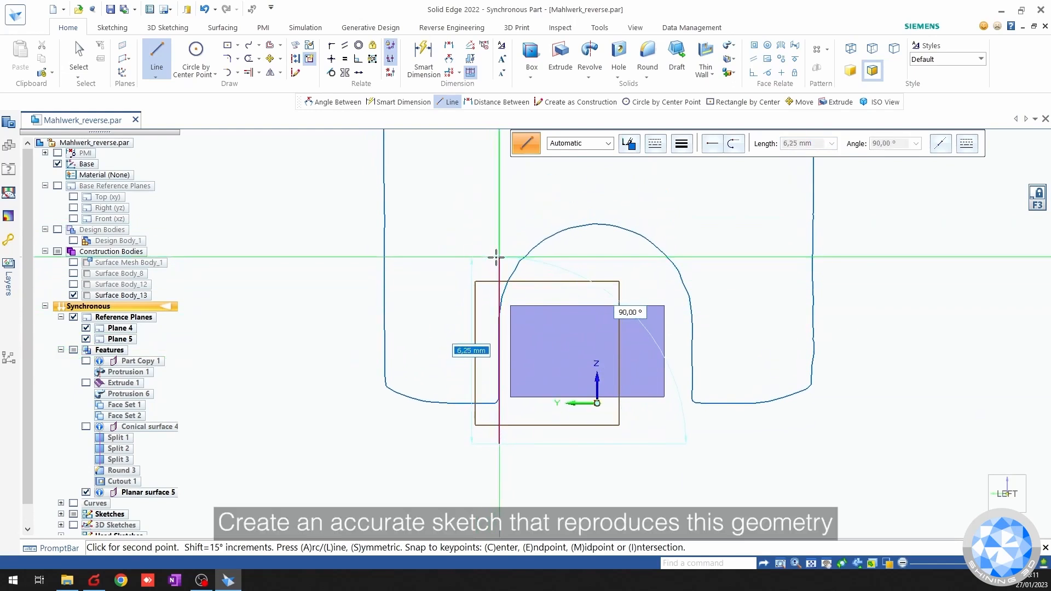
left_click(496, 258)
key("Escape")
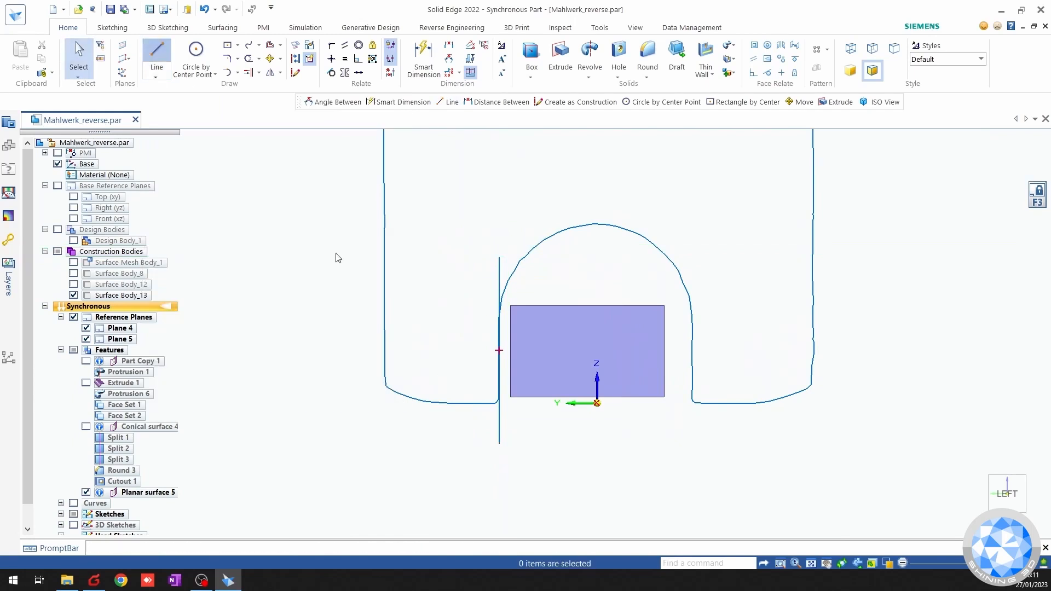
Draw a horizontal base line about 6.8 mm long from the first line's lower end and a vertical line up the notch's opposite side.
key("l")
left_click(499, 444)
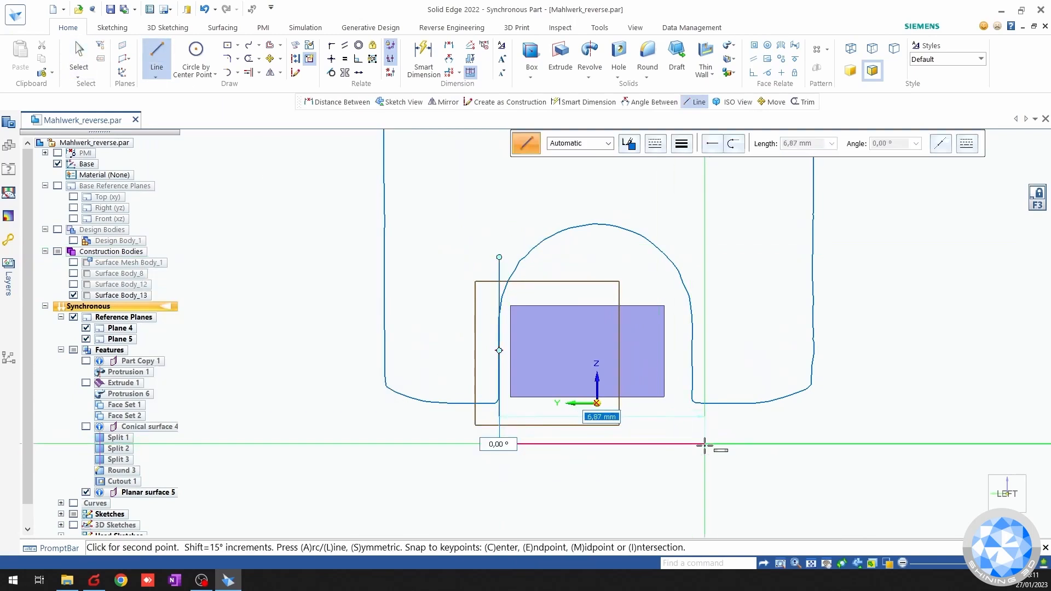
left_click(702, 443)
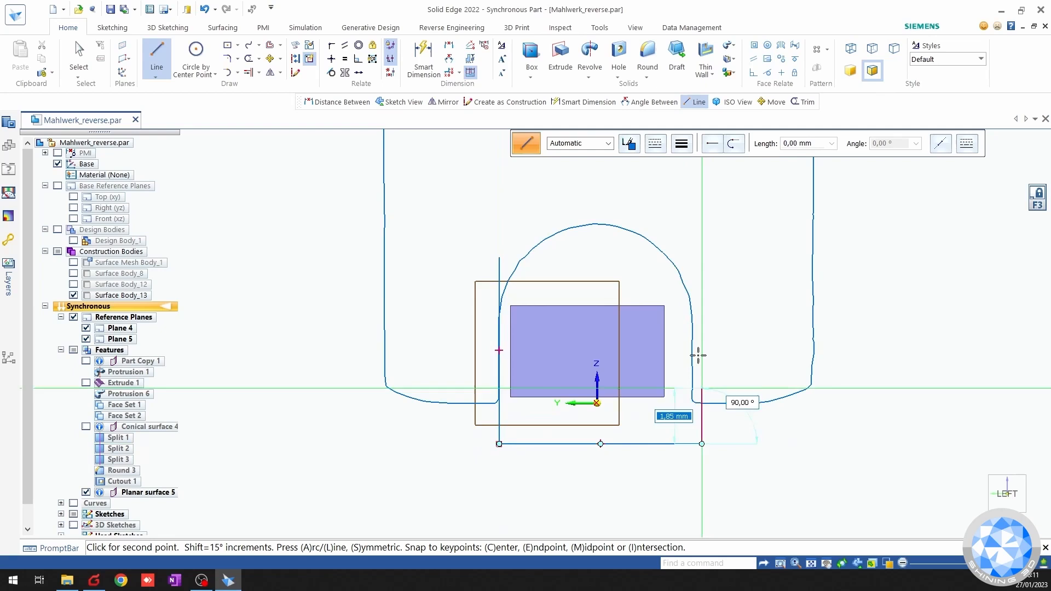
left_click(702, 267)
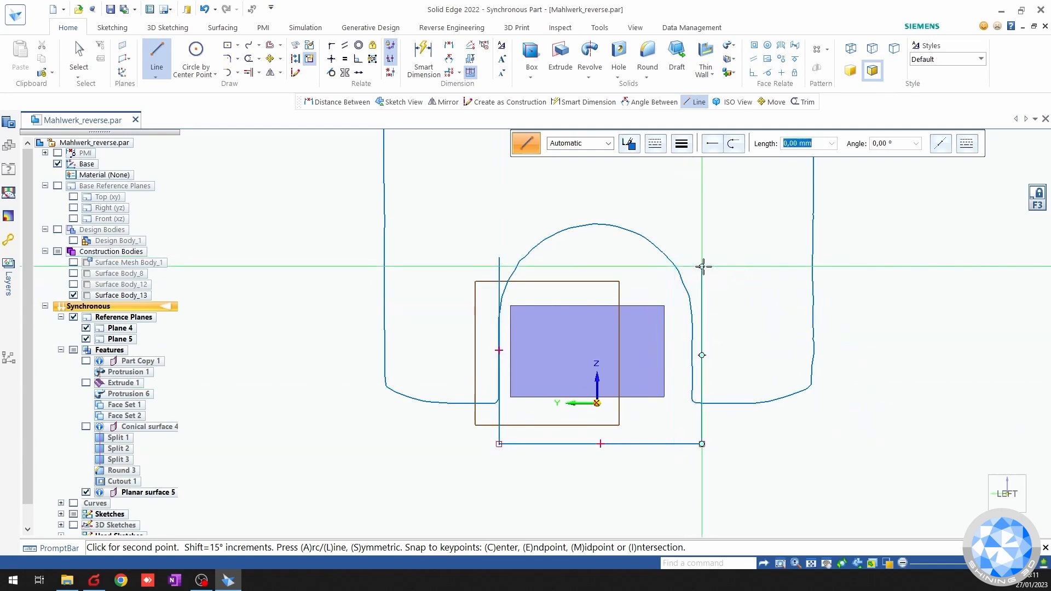
key("Escape")
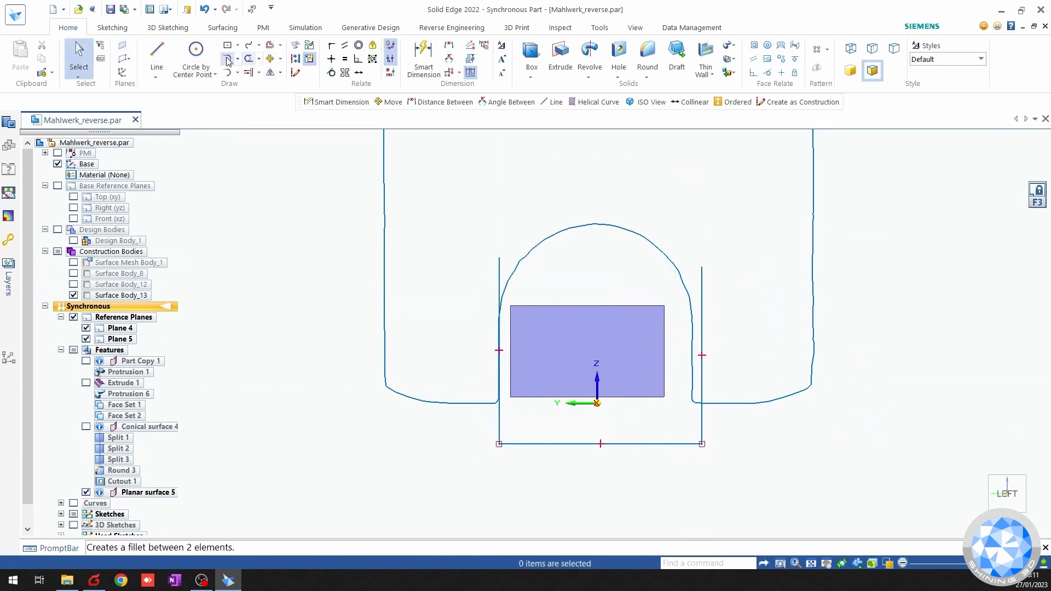
Close the notch profile with a tangent arc joining the upper ends of the two vertical lines.
left_click(238, 72)
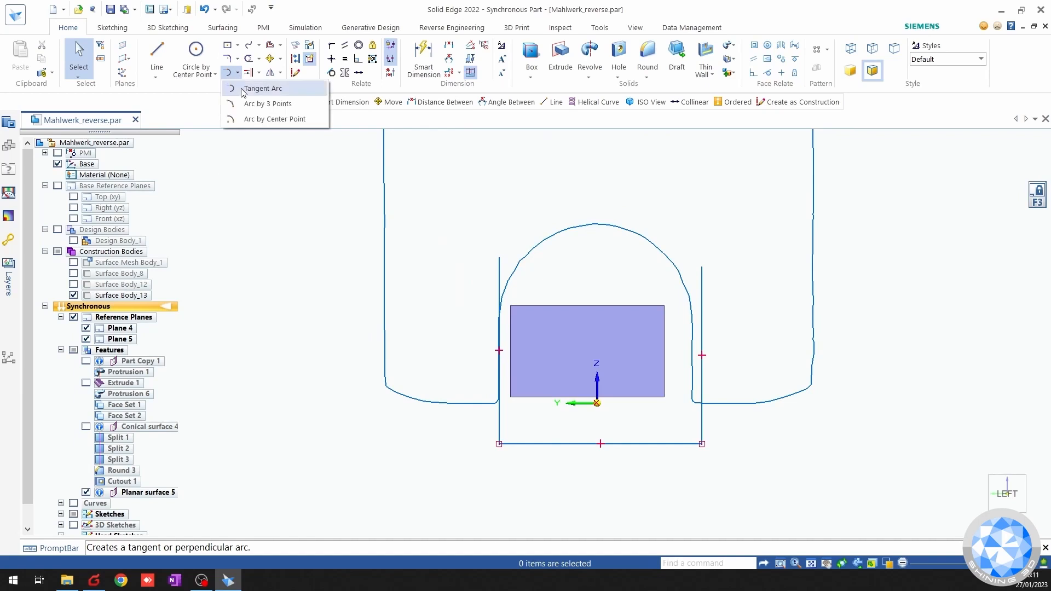
left_click(241, 88)
left_click(499, 258)
left_click(701, 267)
key("Escape")
Dimension the tangent arc's radius and set it to 3 mm.
scroll(438, 228, "down", 3)
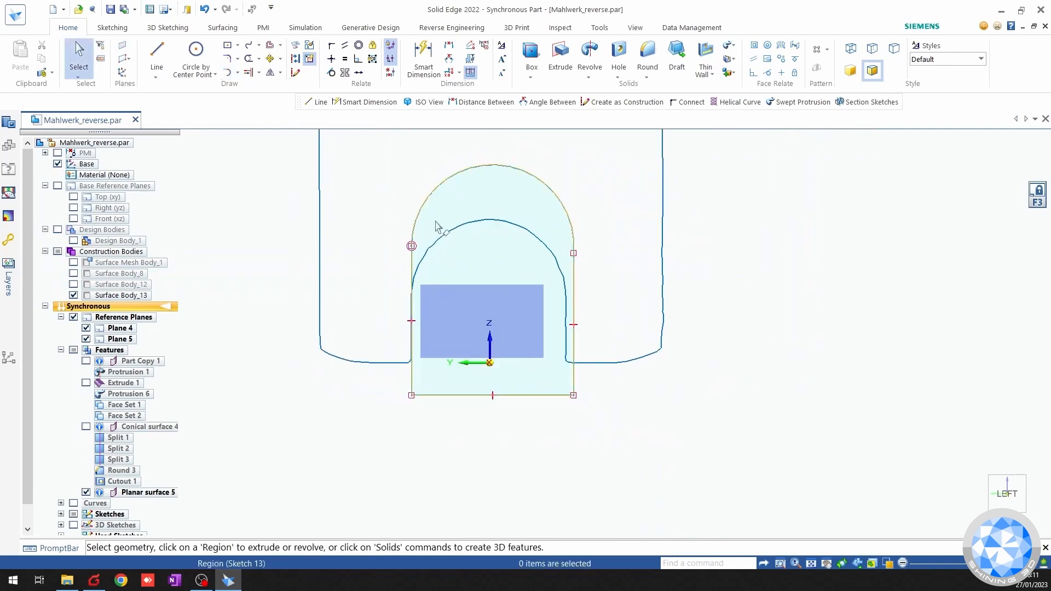
left_click(424, 57)
left_click(562, 202)
left_click(602, 198)
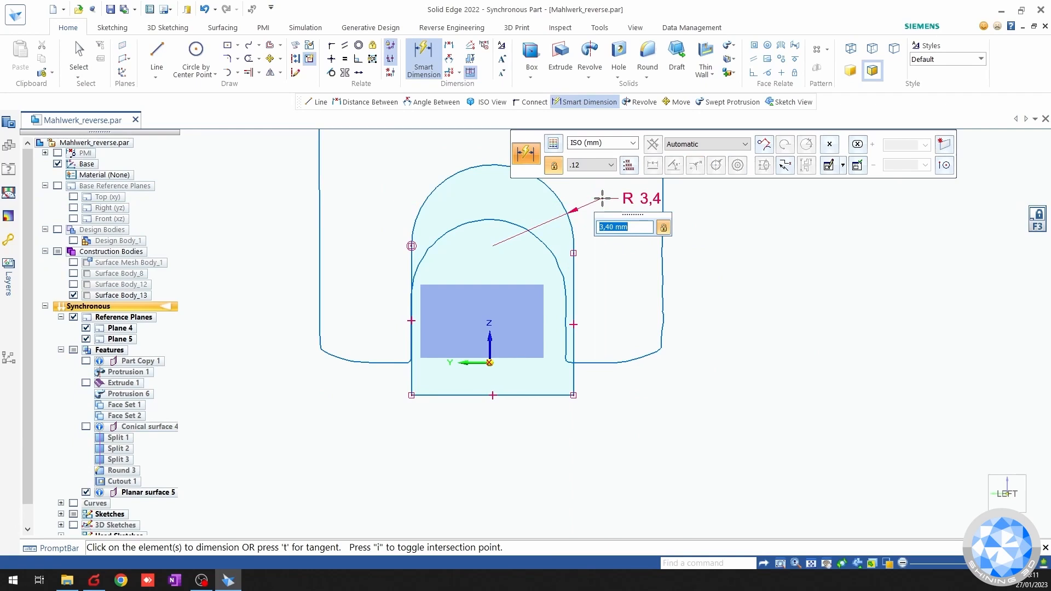
type("3")
key("Return")
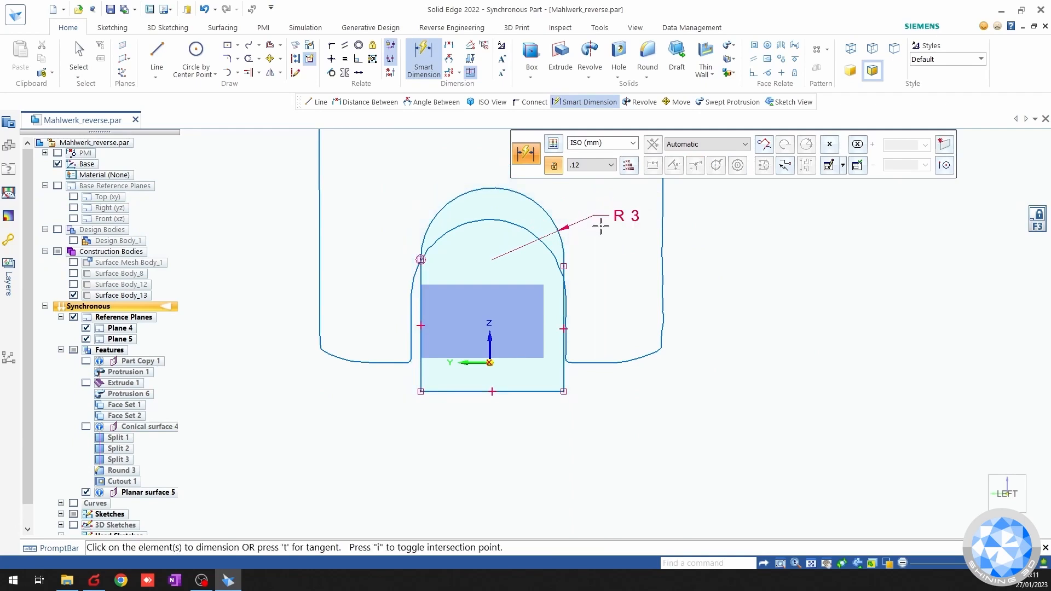
key("Escape")
Adjust the arc's radius dimension, trying 3.1 mm and settling on 3.25 mm.
left_click(629, 224)
type(",")
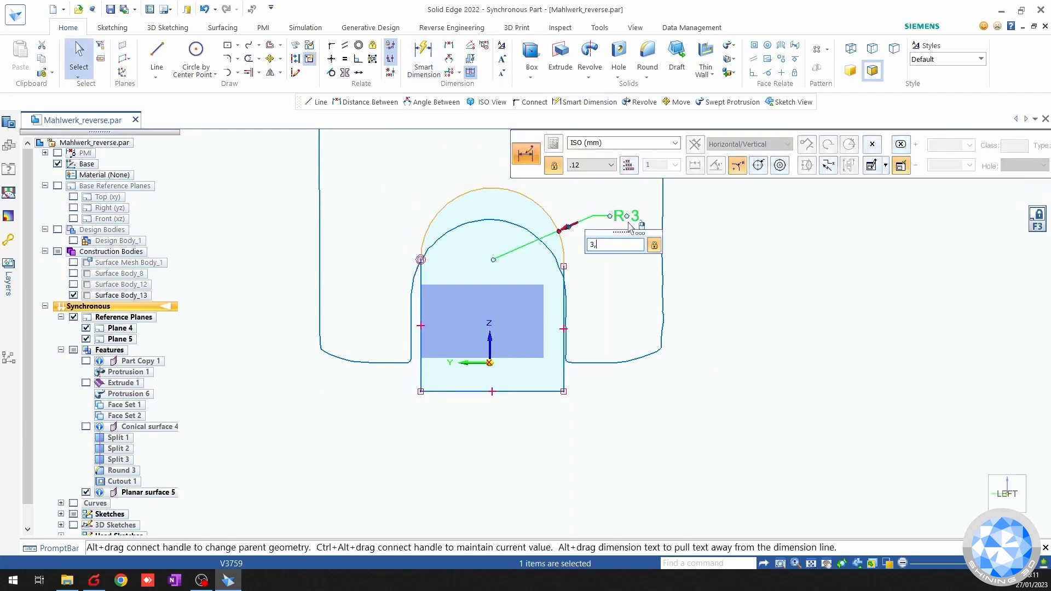
type("1")
key("Return")
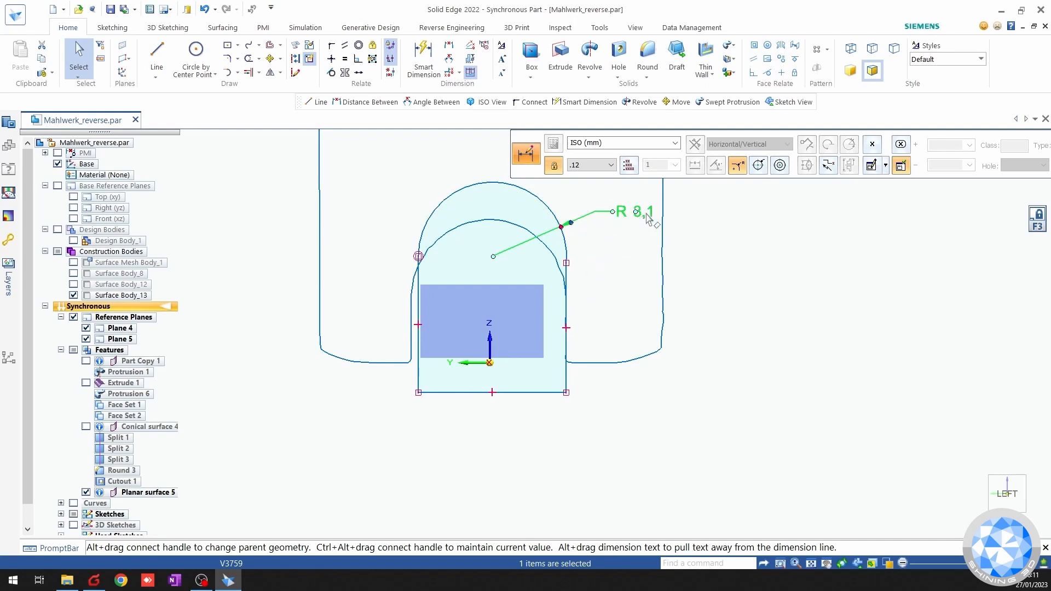
key("Return")
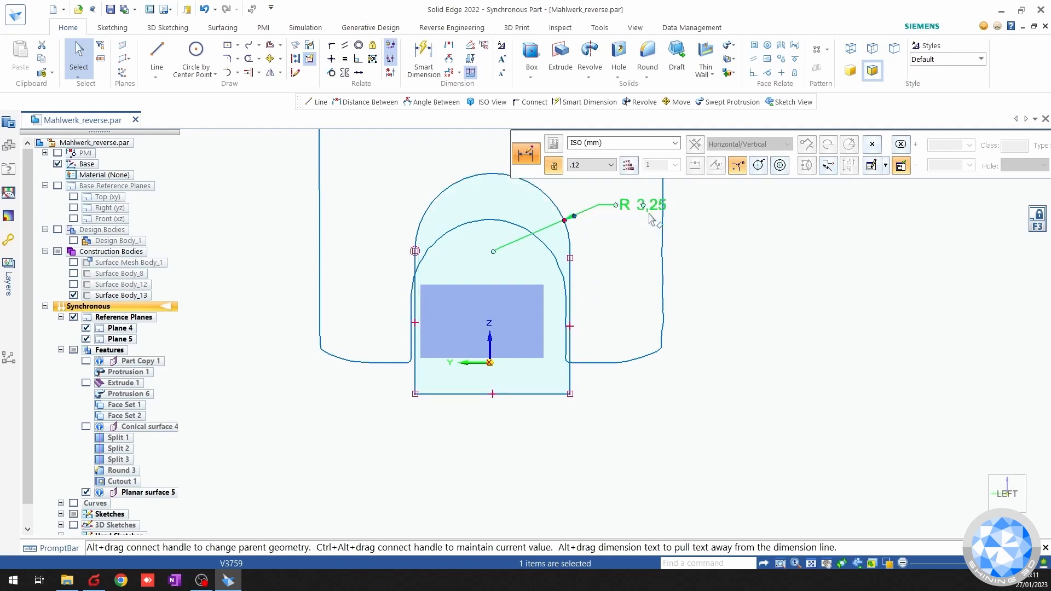
key("Escape")
scroll(402, 258, "up", 2)
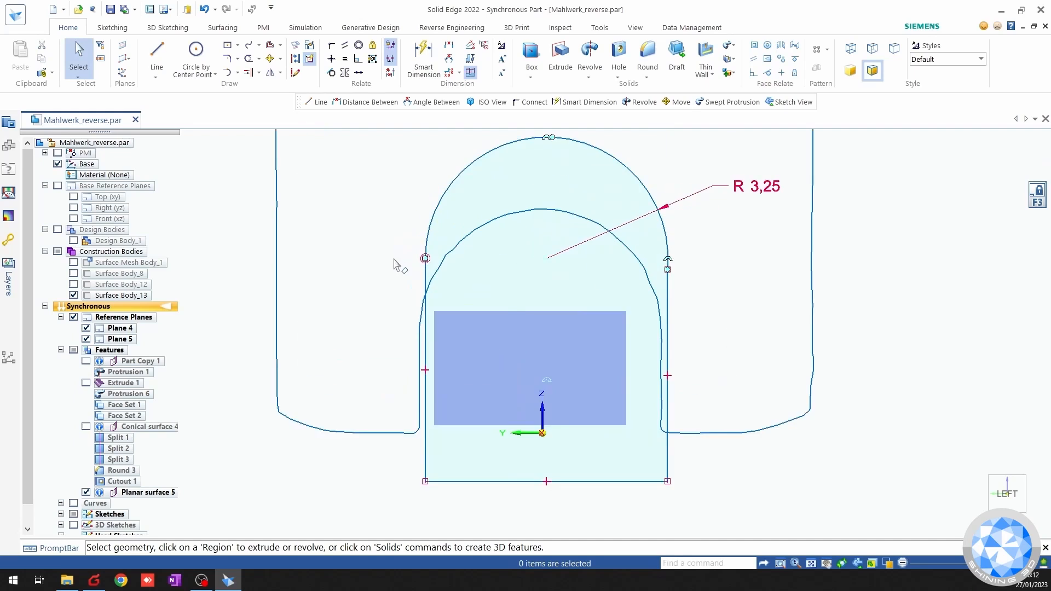
Draw a construction line from the midpoint of the notch profile's base line to the sketch origin.
scroll(445, 208, "down", 2)
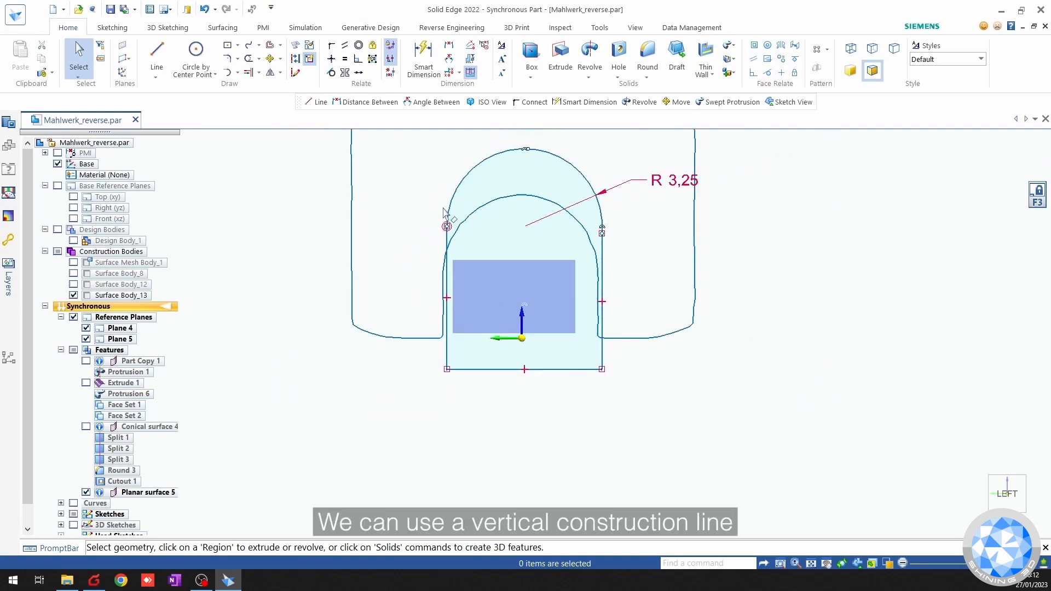
left_click(157, 54)
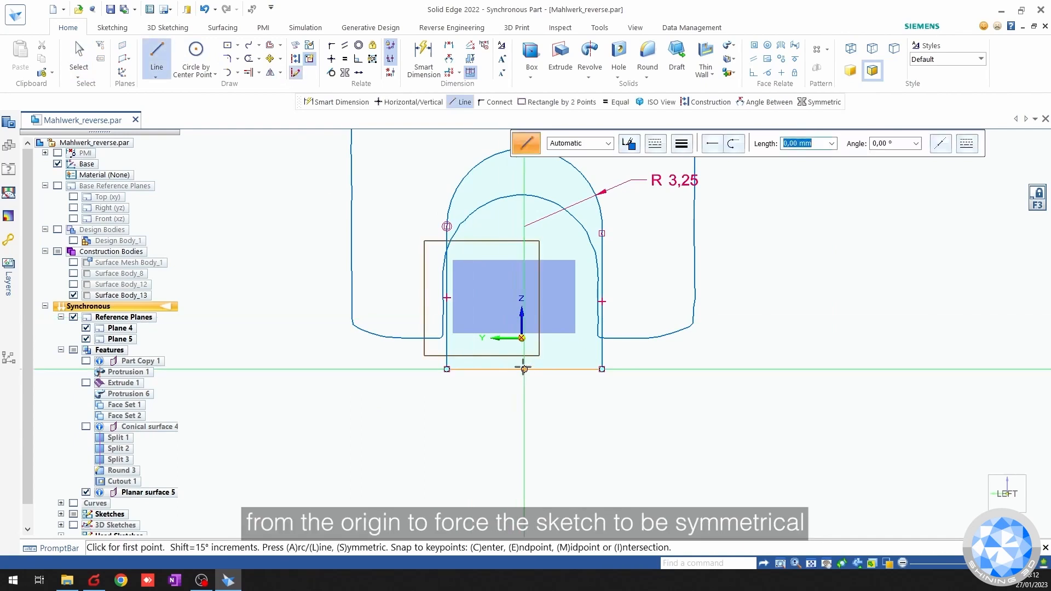
left_click(523, 369)
left_click(522, 338)
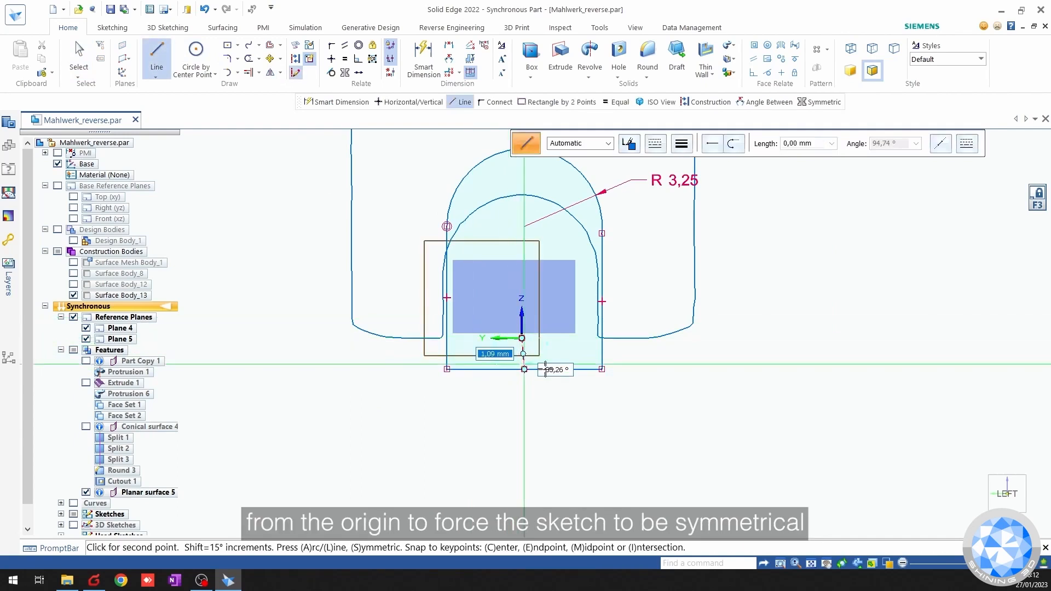
key("Escape")
Apply a Horizontal/Vertical relation to the construction line so it is vertical and centres the profile on the origin.
left_click(331, 59)
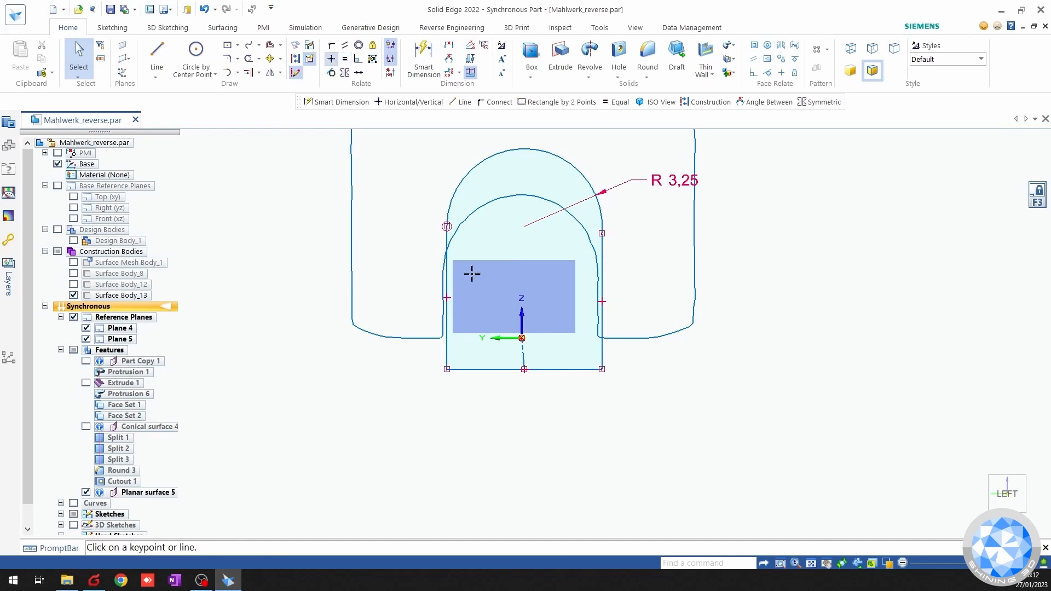
left_click(523, 369)
key("Escape")
left_click(331, 59)
scroll(500, 334, "up", 3)
left_click(545, 380)
scroll(572, 416, "down", 2)
key("Escape")
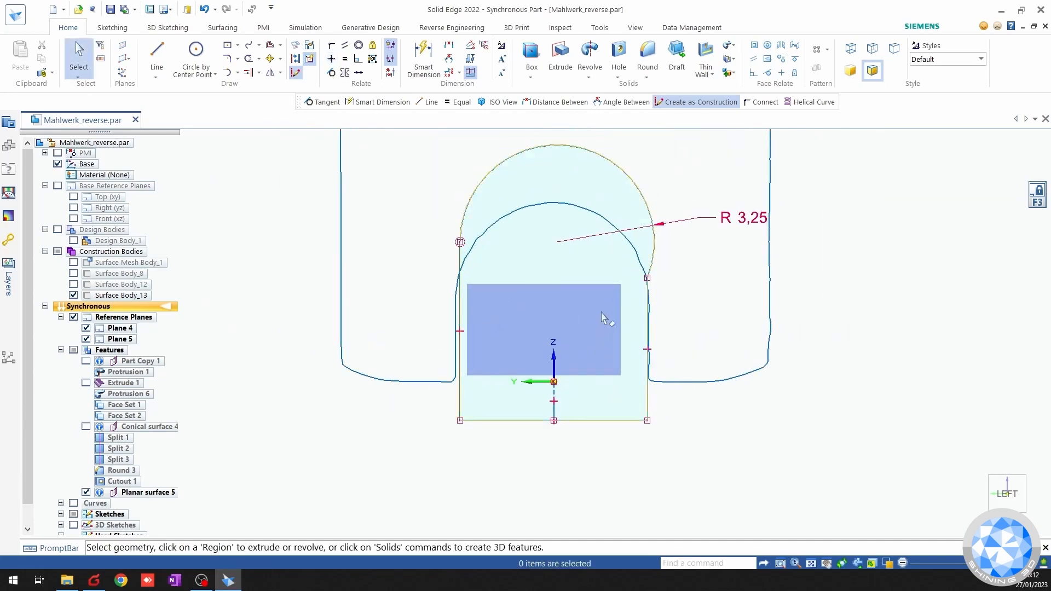
Apply a Tangent relation between the notch's arc and its right-hand vertical line.
left_click(331, 73)
left_click(655, 260)
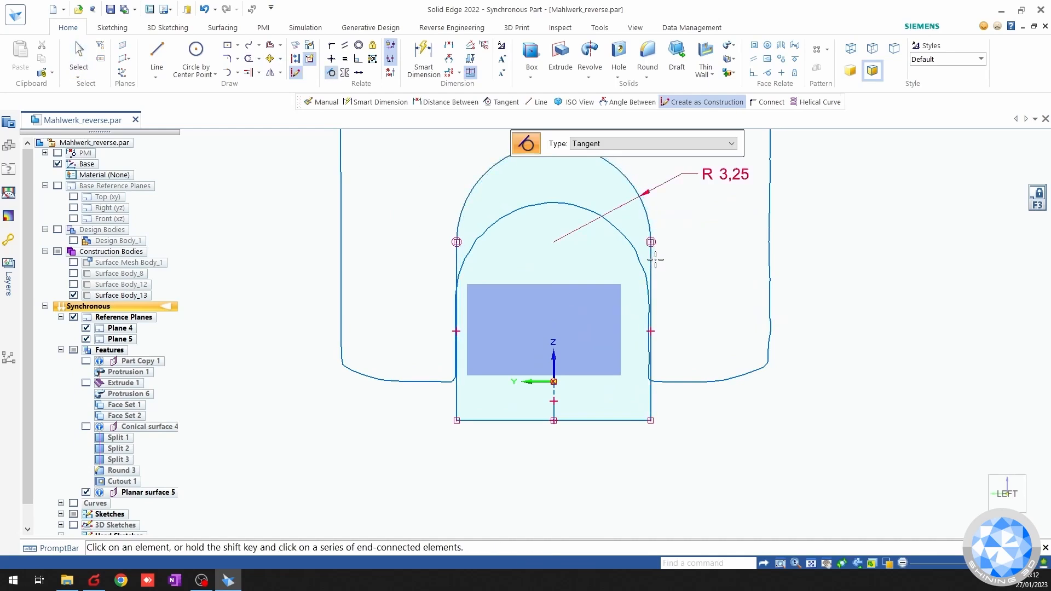
key("Escape")
scroll(658, 422, "down", 3)
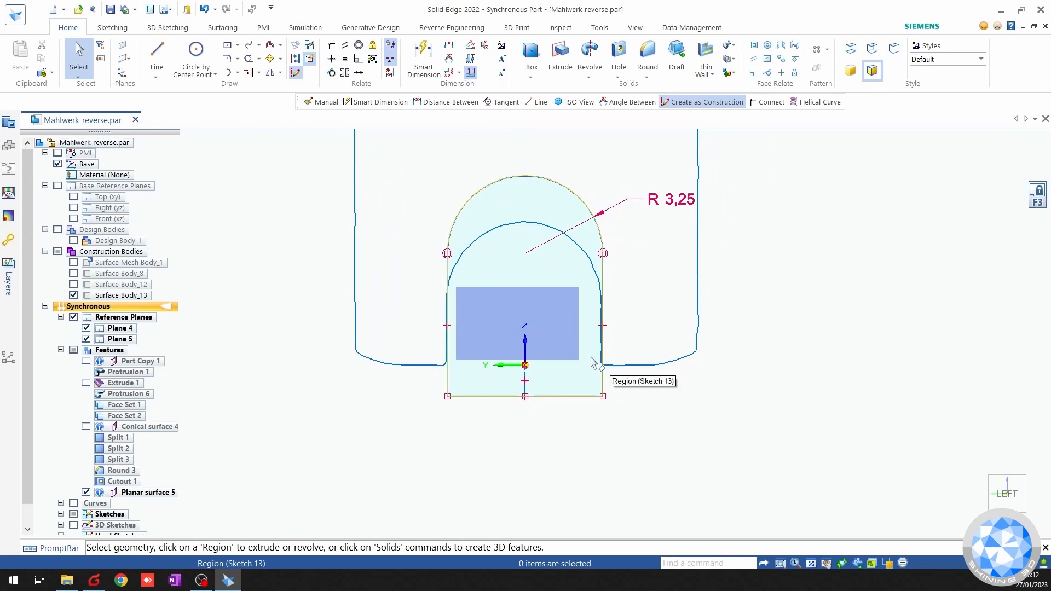
scroll(591, 361, "up", 1)
middle_click_drag(550, 368, 570, 380, "shift")
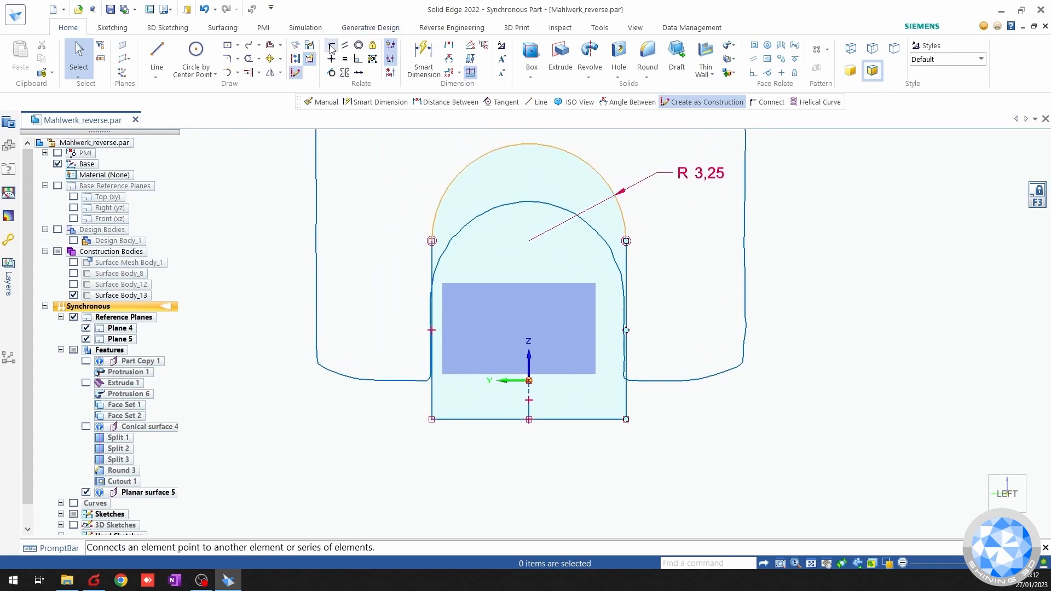
left_click(423, 57)
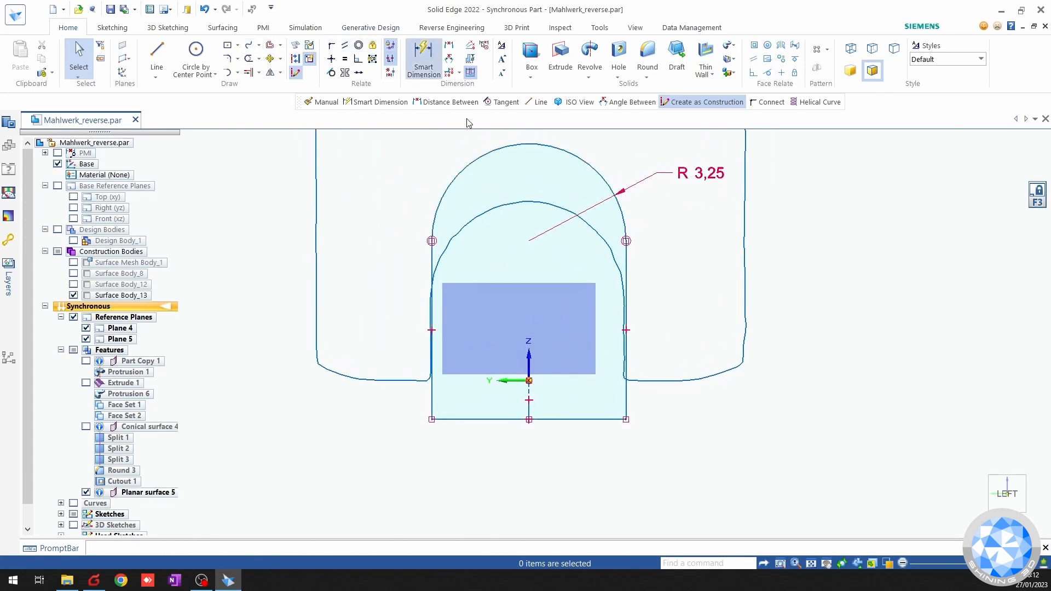
left_click(528, 380)
key("Escape")
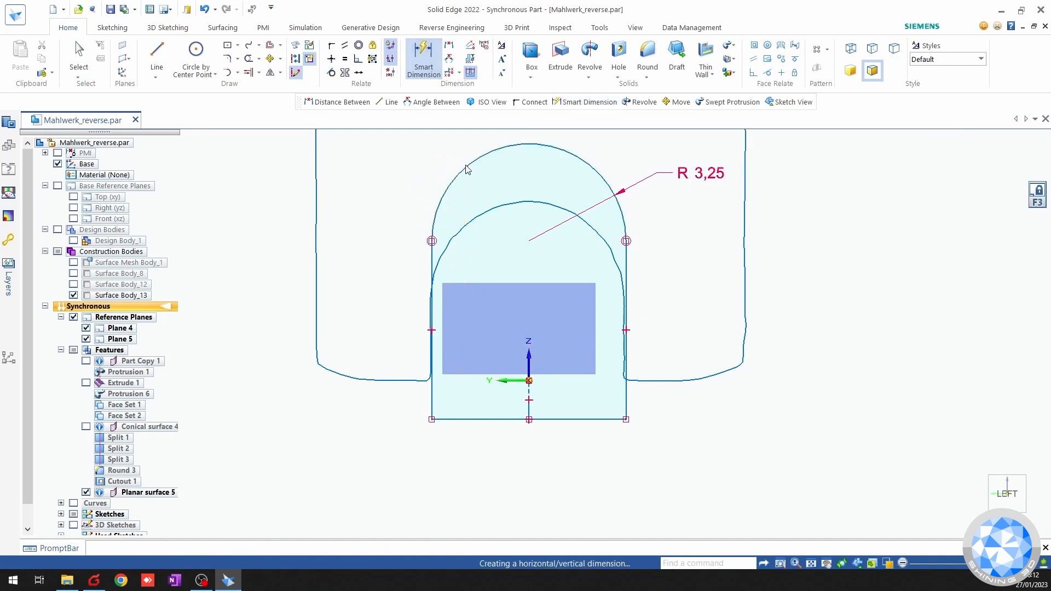
Dimension the vertical distance between the arc's centre and the sketch origin and set it to 4 mm.
left_click(417, 63)
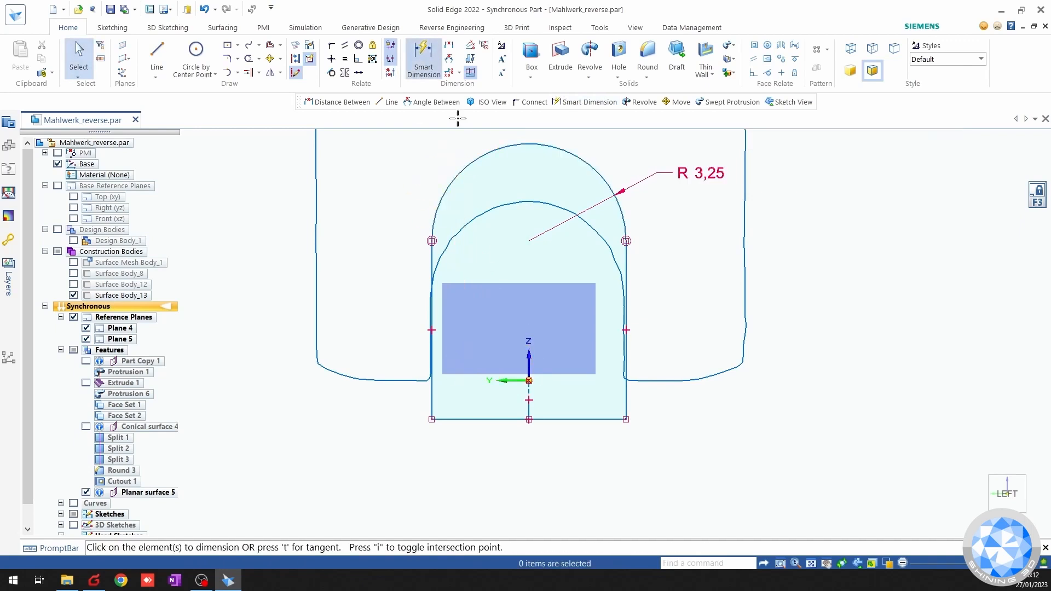
left_click(469, 164)
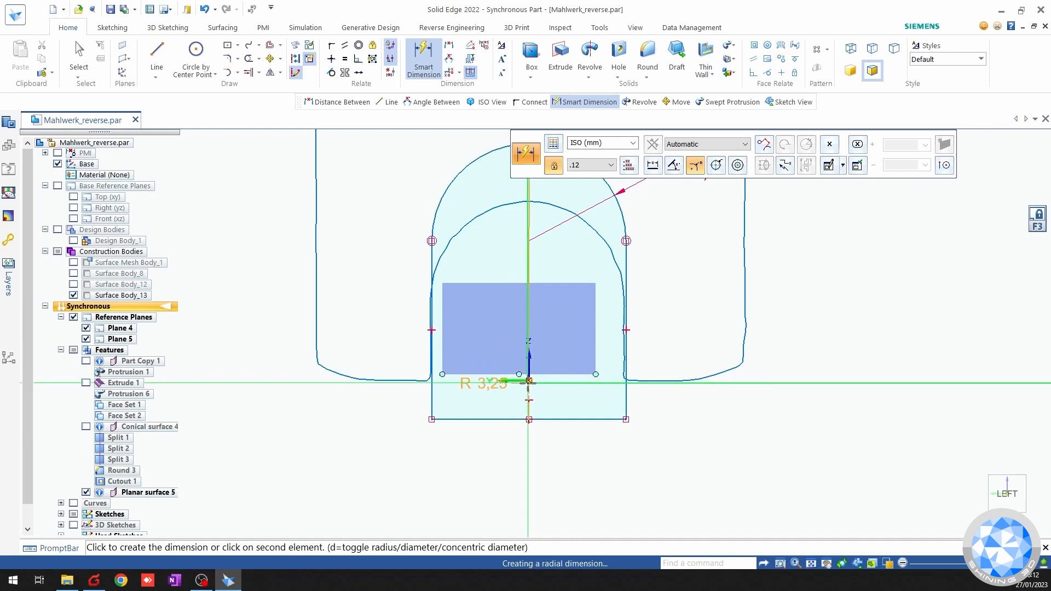
left_click(529, 381)
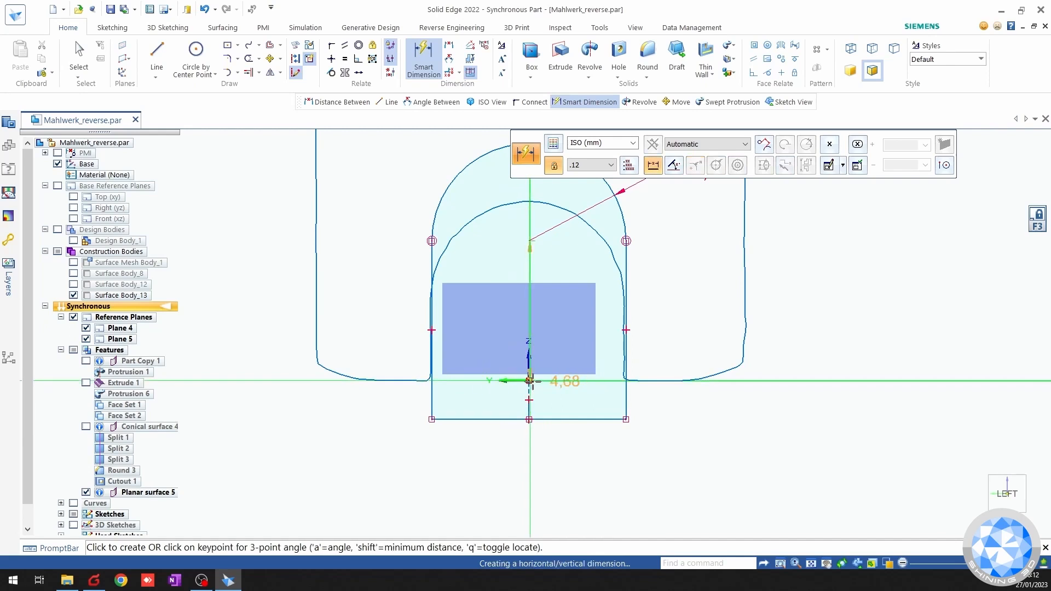
left_click(819, 329)
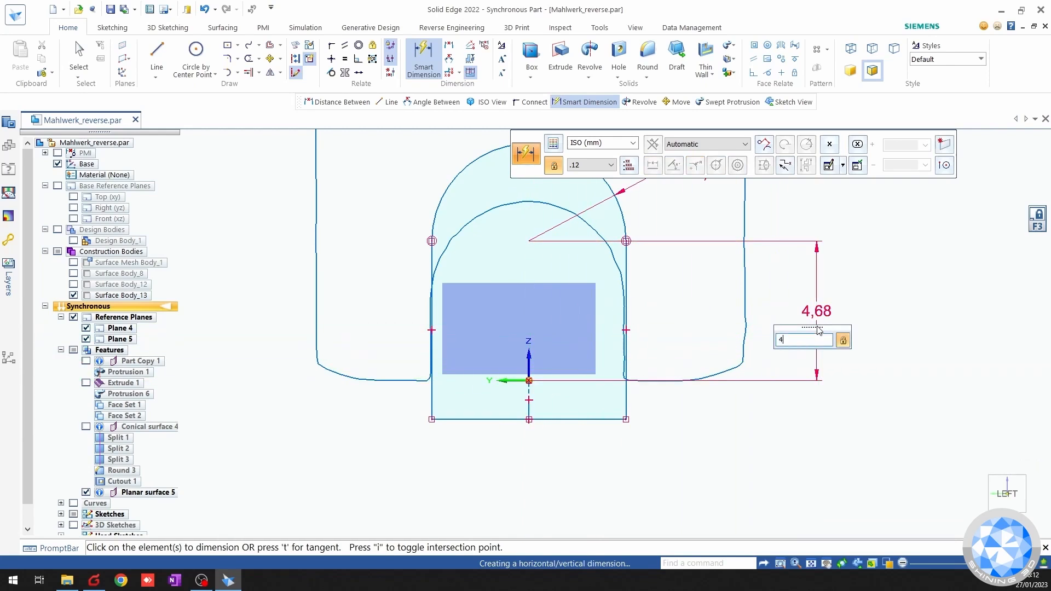
key("Return")
key("Escape")
Adjust the arc centre's vertical distance from the origin, trying 3 mm and 2.5 mm and settling on 2.75 mm.
left_click(816, 324)
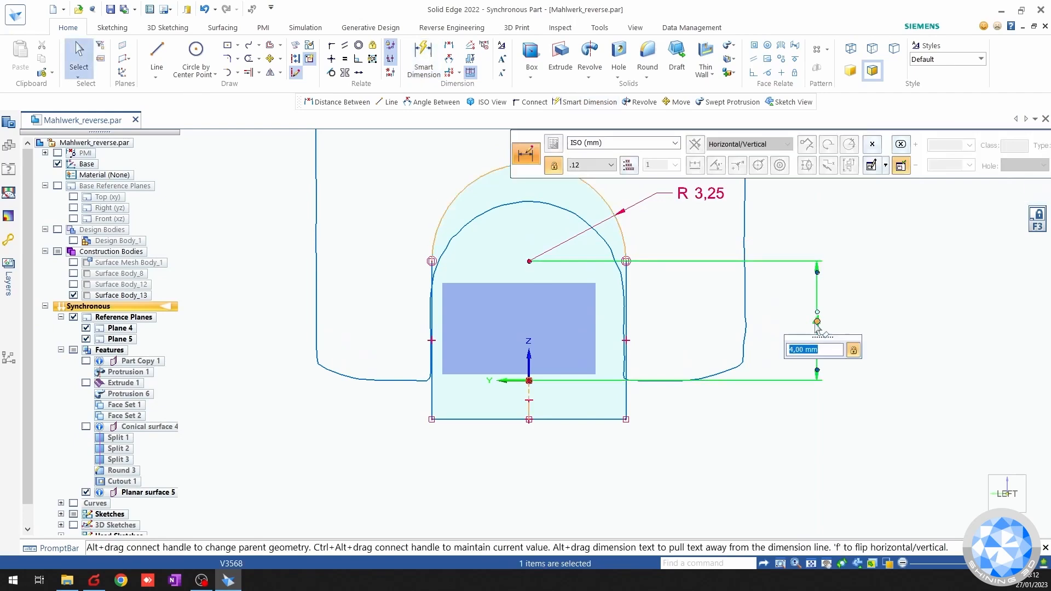
type("3")
key("Return")
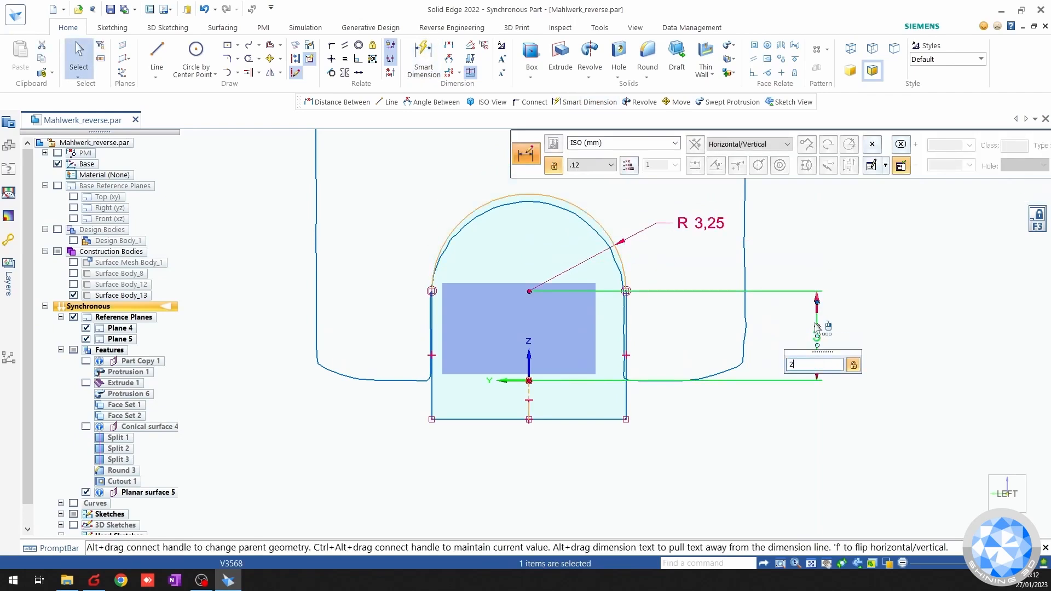
type("2,5")
key("Return")
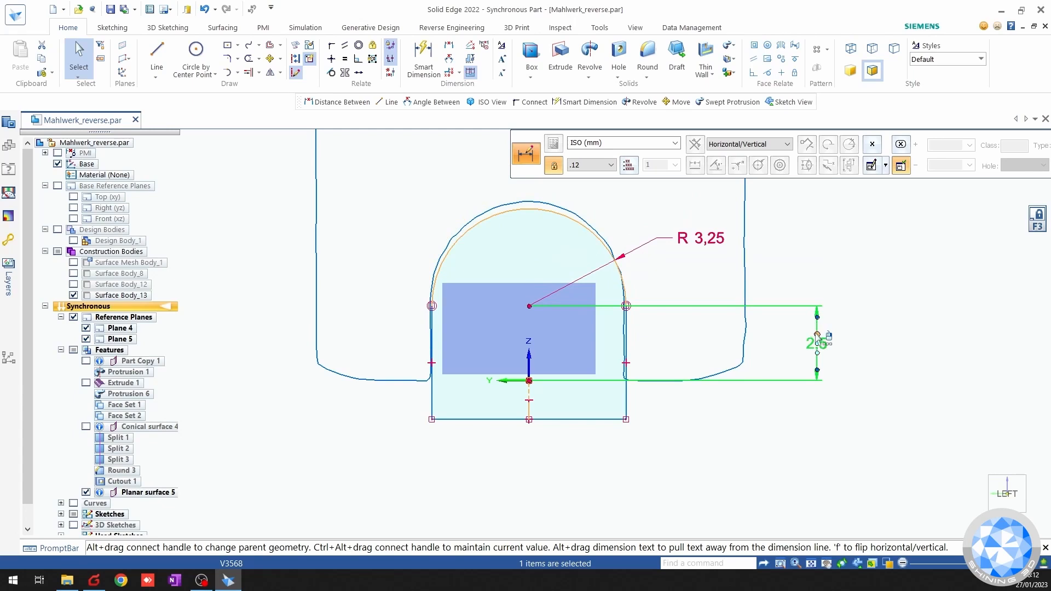
left_click(817, 335)
key("Return")
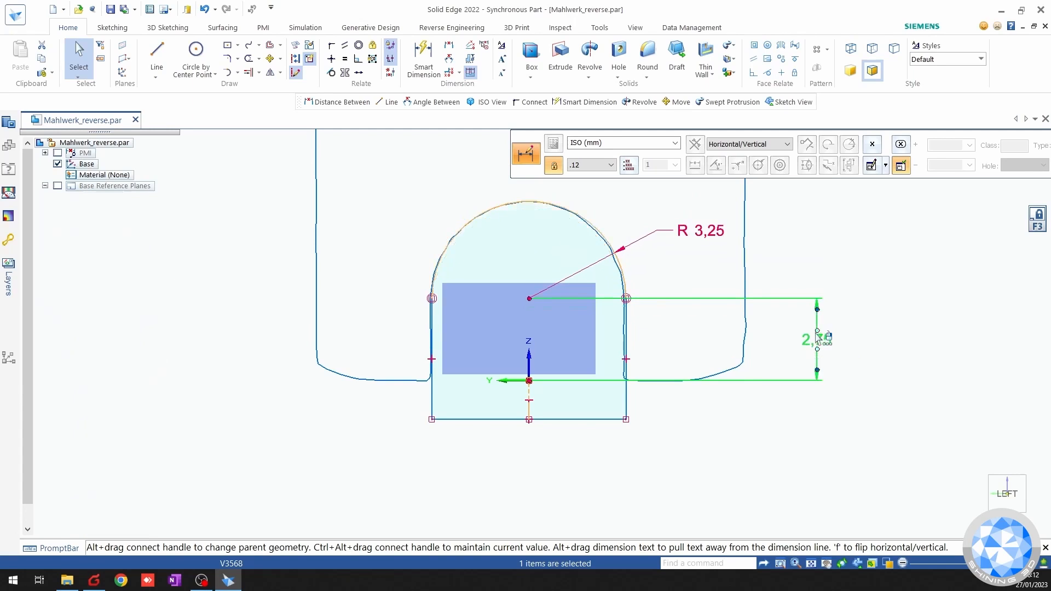
left_click(755, 468)
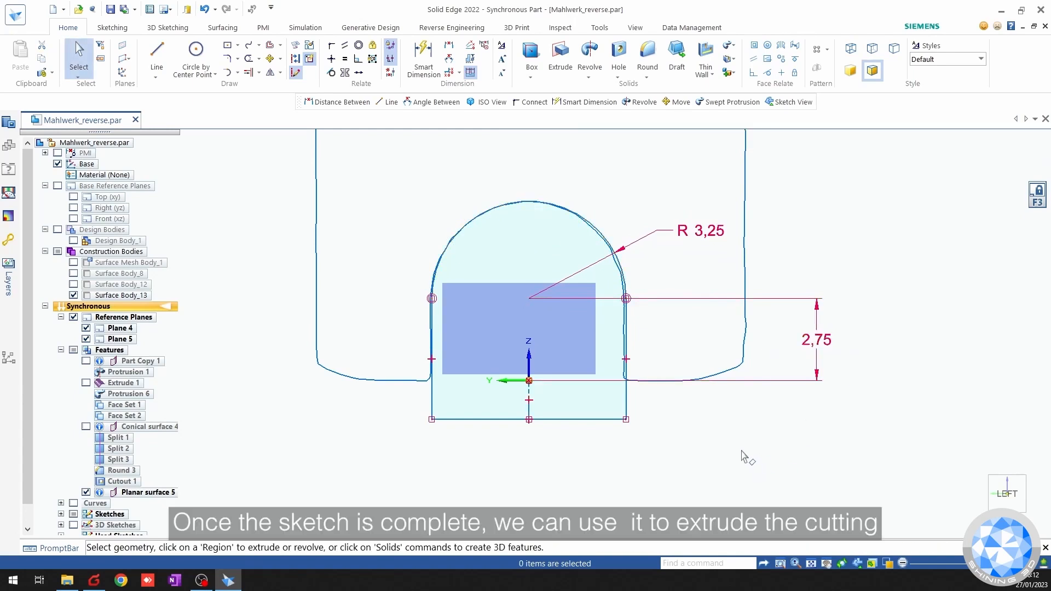
Show Design Body_1 together with the finished notch sketch in an angled view.
mouse_move(736, 431)
middle_mouse_down()
mouse_move(655, 401)
mouse_move(605, 396)
mouse_move(563, 413)
mouse_move(664, 390)
mouse_move(371, 295)
middle_mouse_up()
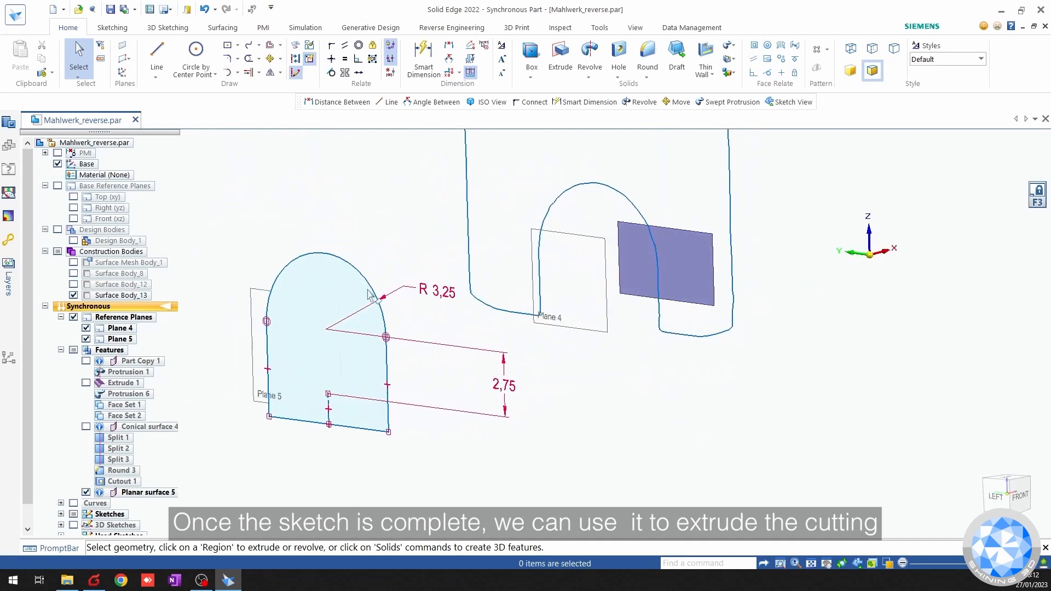
left_click(73, 262)
left_click(73, 263)
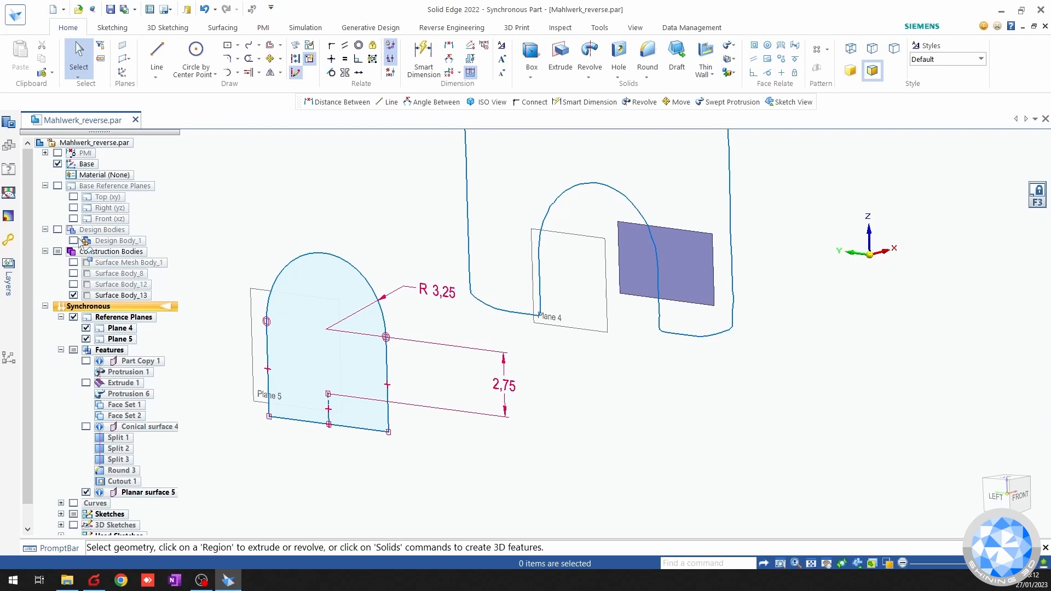
left_click(73, 241)
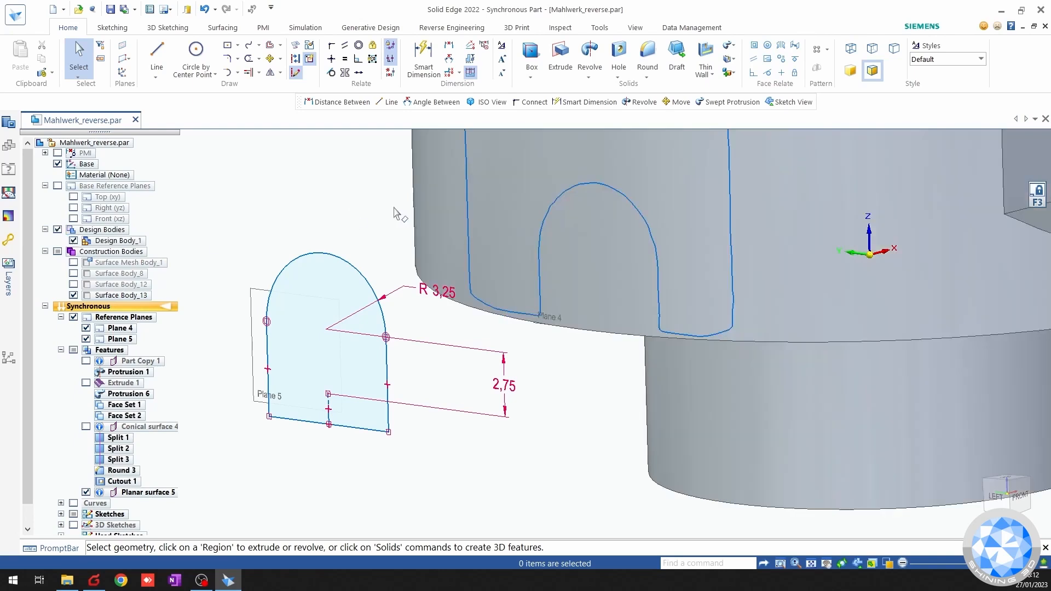
Start extruding the closed notch profile as a non-symmetric cut into the design body.
left_click(561, 54)
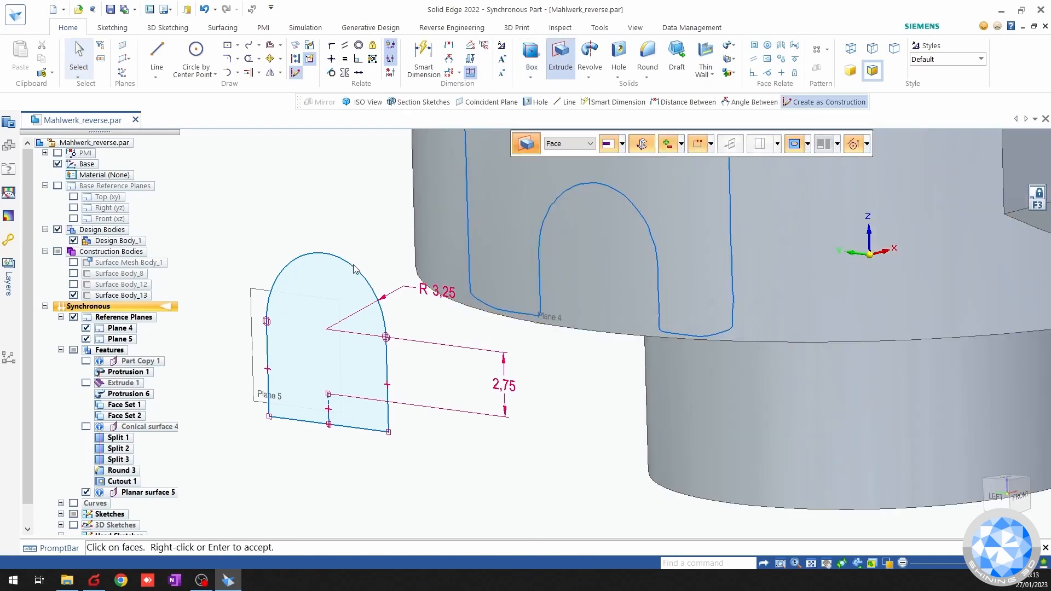
left_click(353, 265)
right_click(394, 232)
key("space")
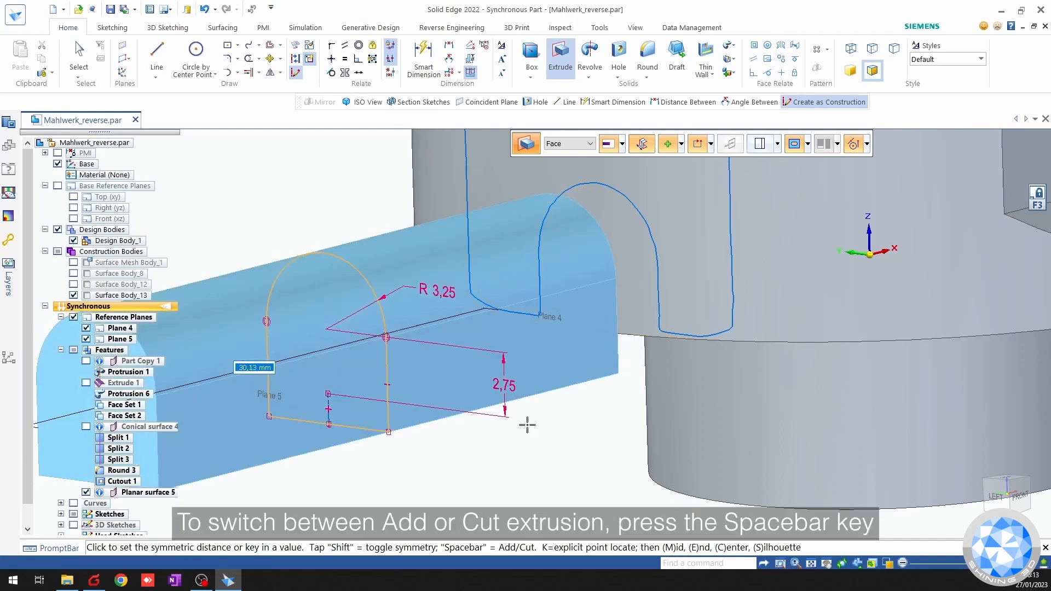
key("space")
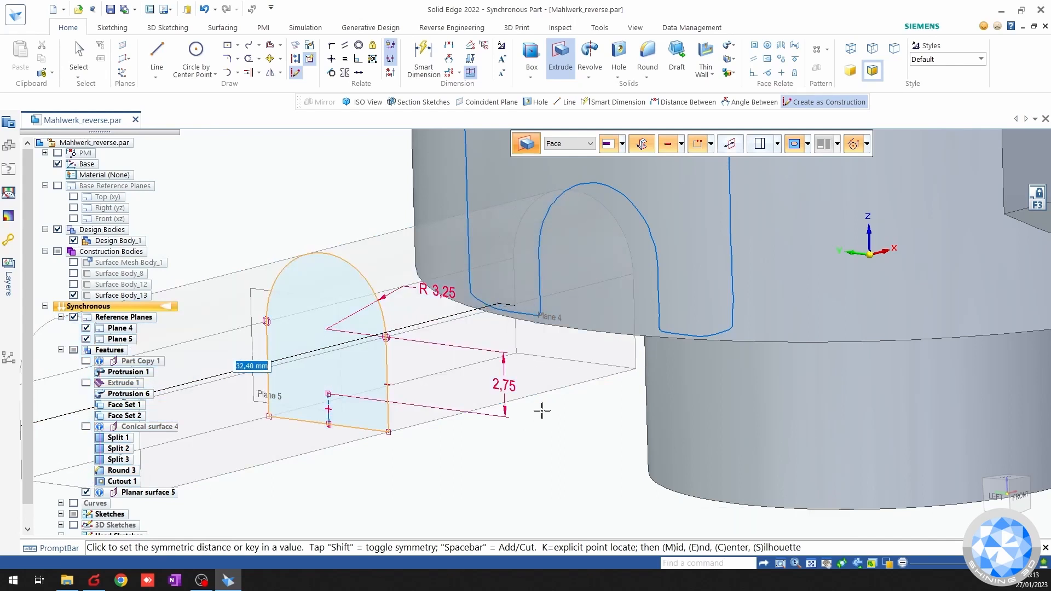
key("shift")
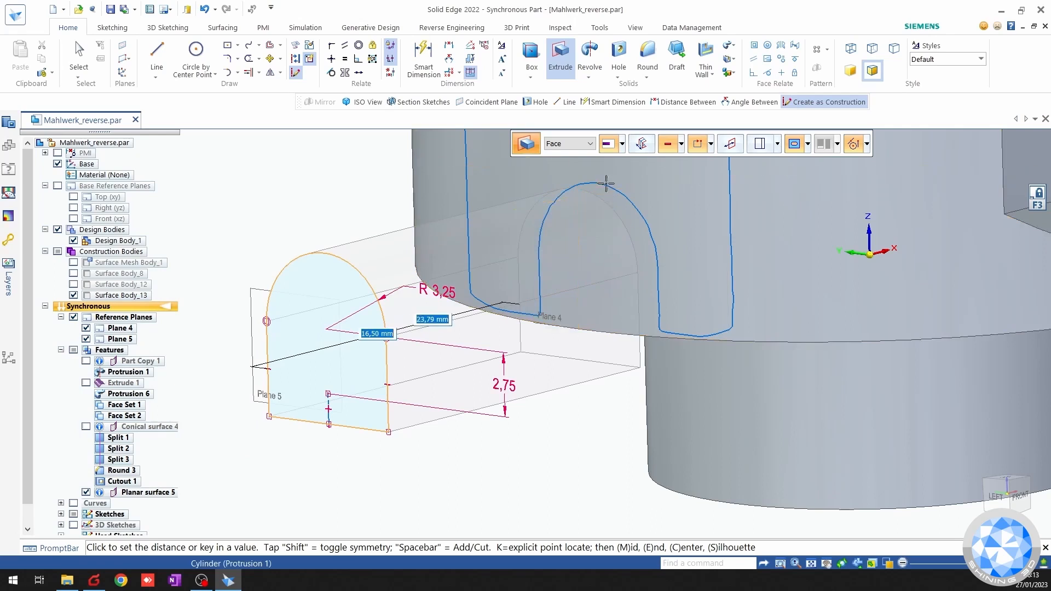
Set the cut's extent to From-To and complete it with the planar surface Surface Body_13 as the end surface.
left_click(589, 144)
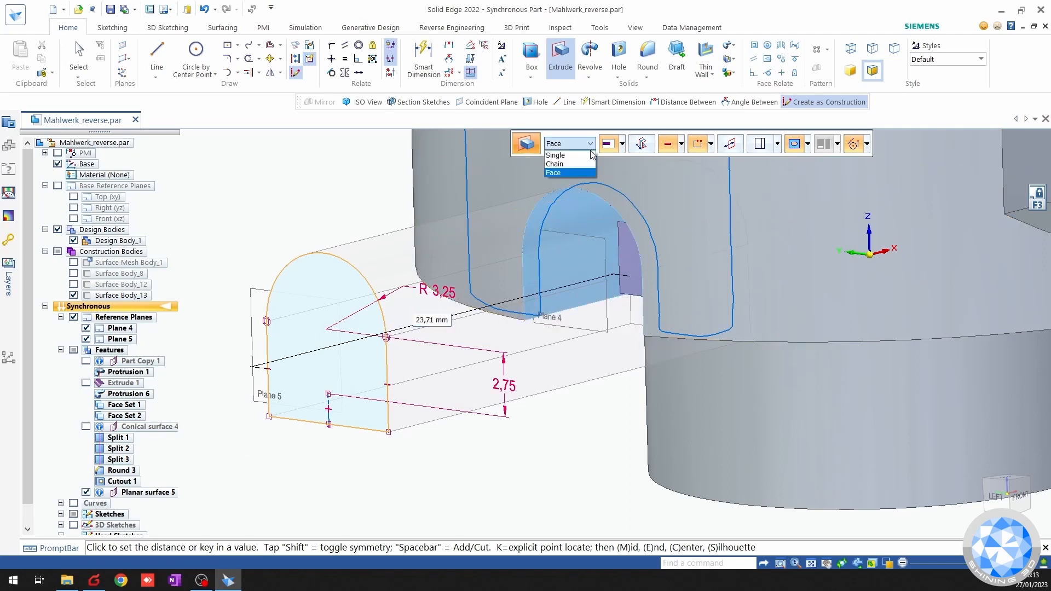
left_click(593, 148)
left_click(622, 145)
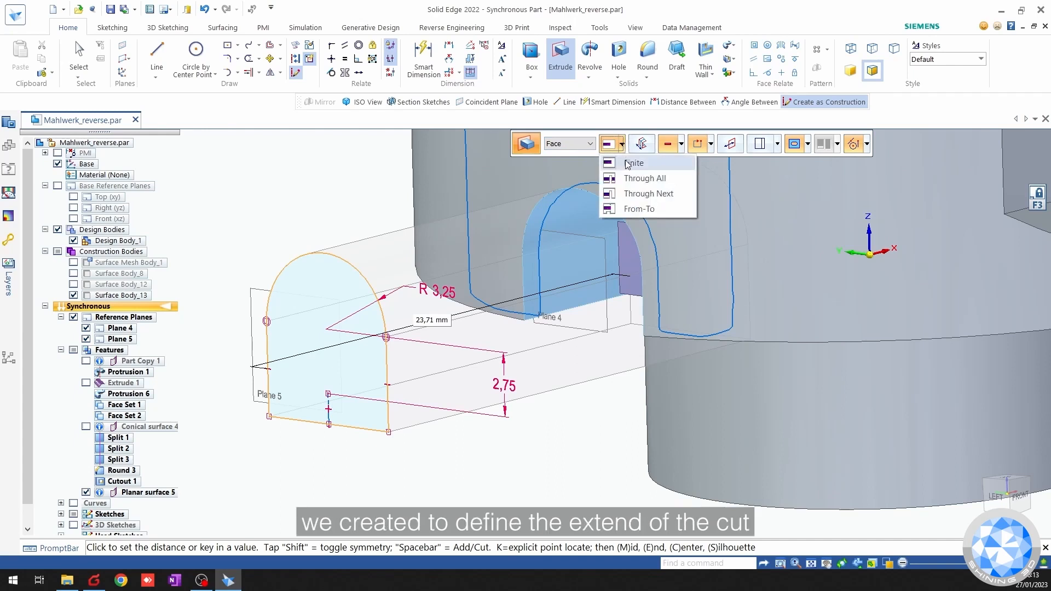
left_click(631, 209)
middle_click_drag(620, 307, 586, 340)
scroll(595, 280, "down", 1)
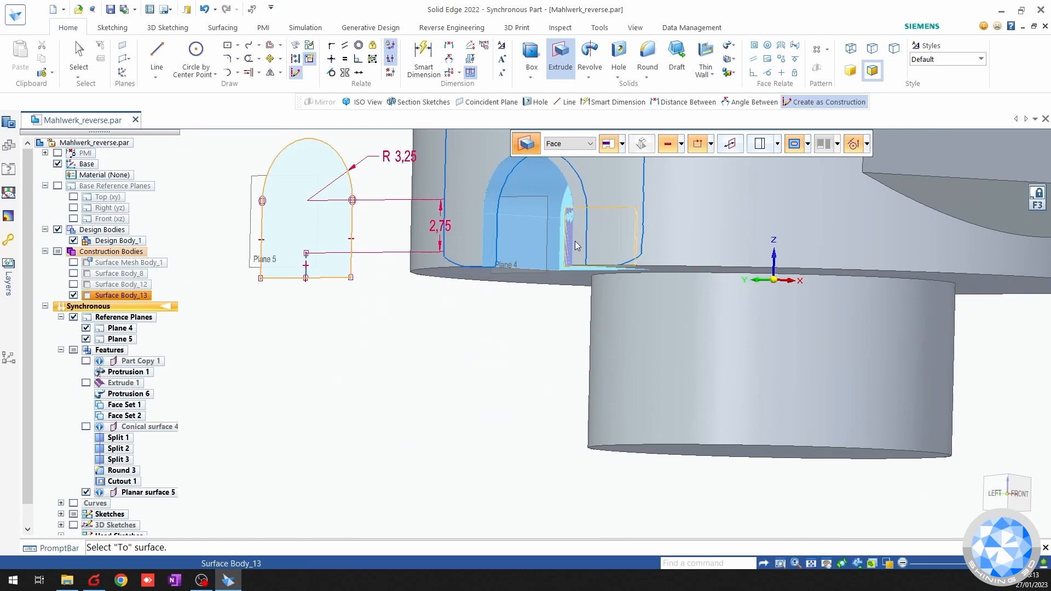
left_click(576, 246)
right_click(518, 354)
left_click(517, 348)
Hide the sketches, reference planes and fitted planar surface so only the design body is displayed.
left_click(74, 525)
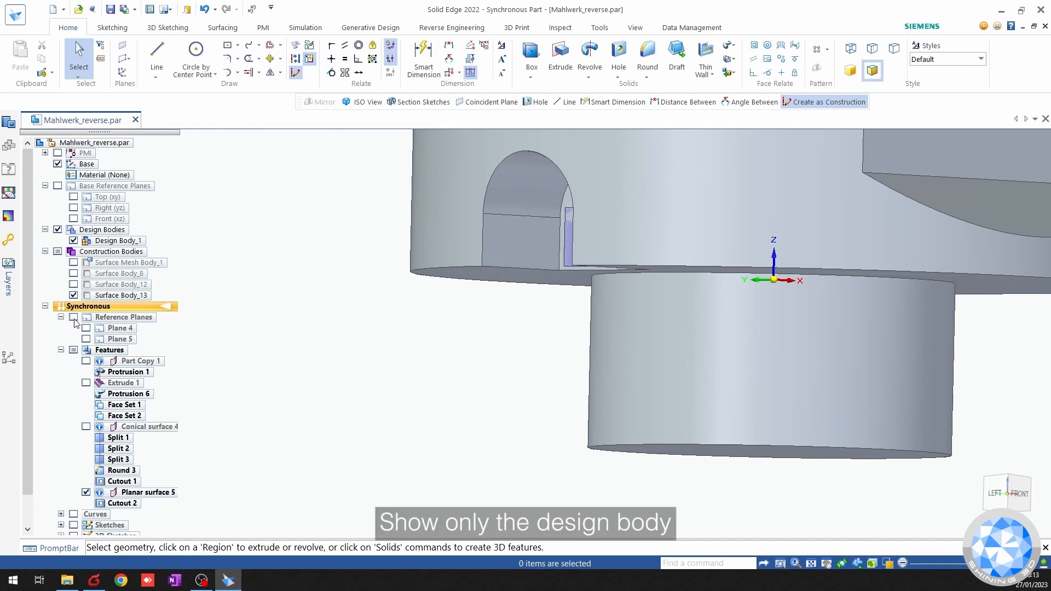
scroll(436, 301, "down", 2)
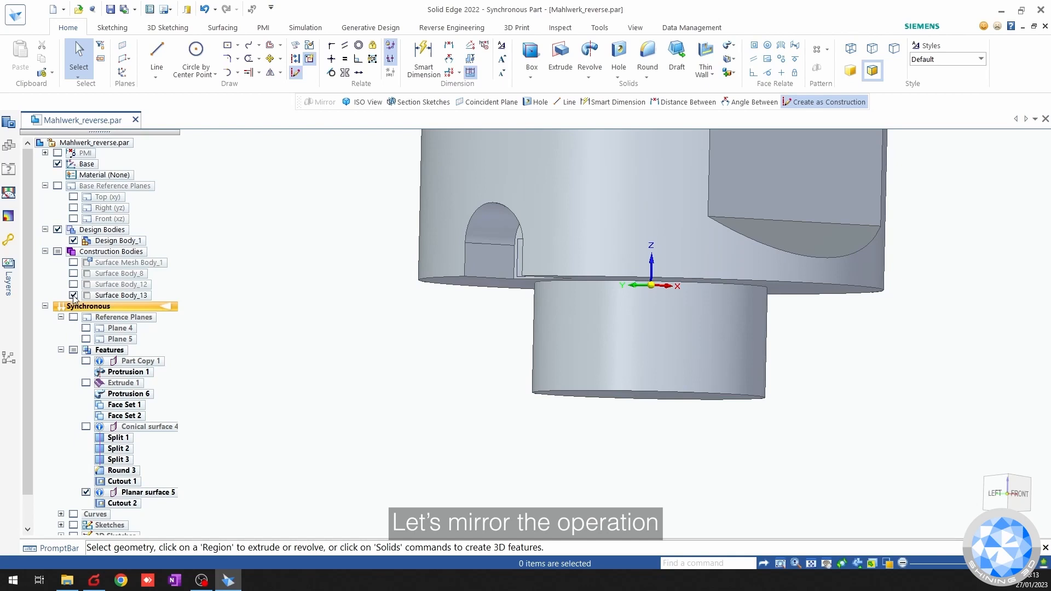
scroll(451, 304, "down", 2)
middle_click_drag(450, 304, 405, 305)
middle_click_drag(596, 321, 642, 323)
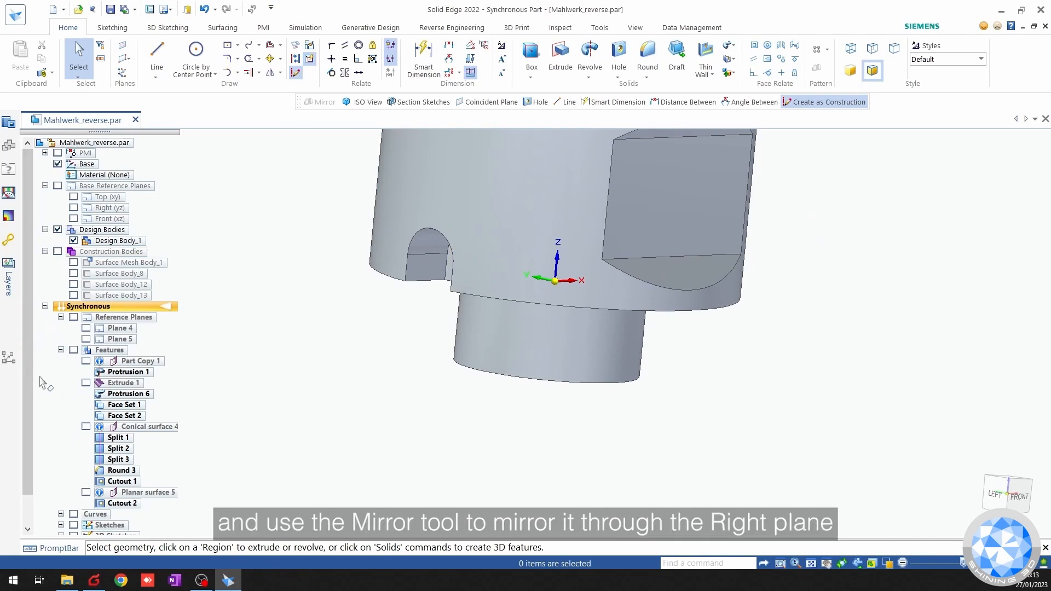
Mirror the arched notch cutout, Cutout 2, about the Right (yz) plane.
left_click(122, 503)
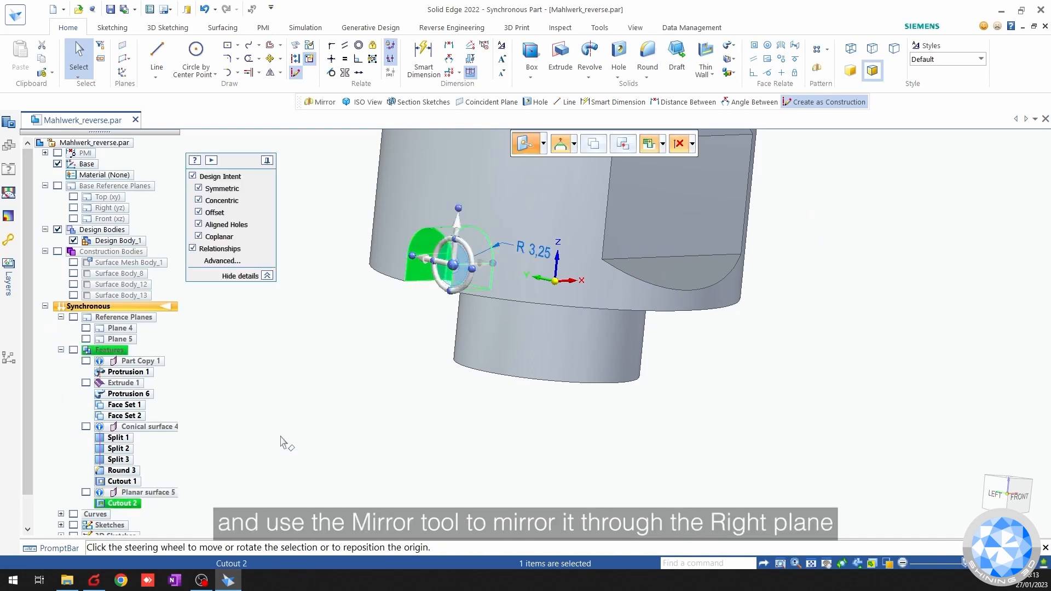
left_click(816, 68)
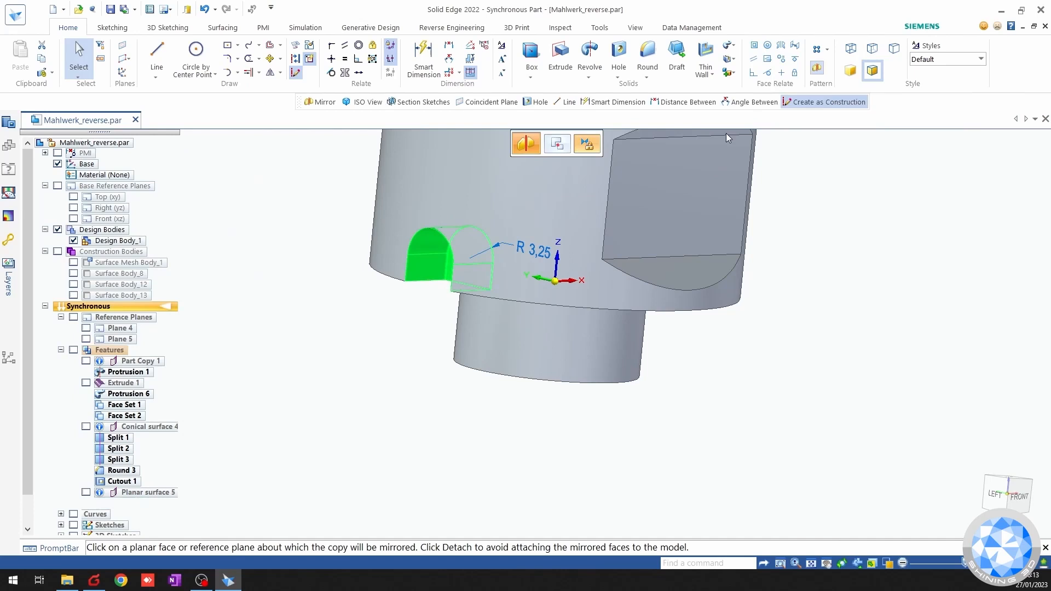
left_click(540, 268)
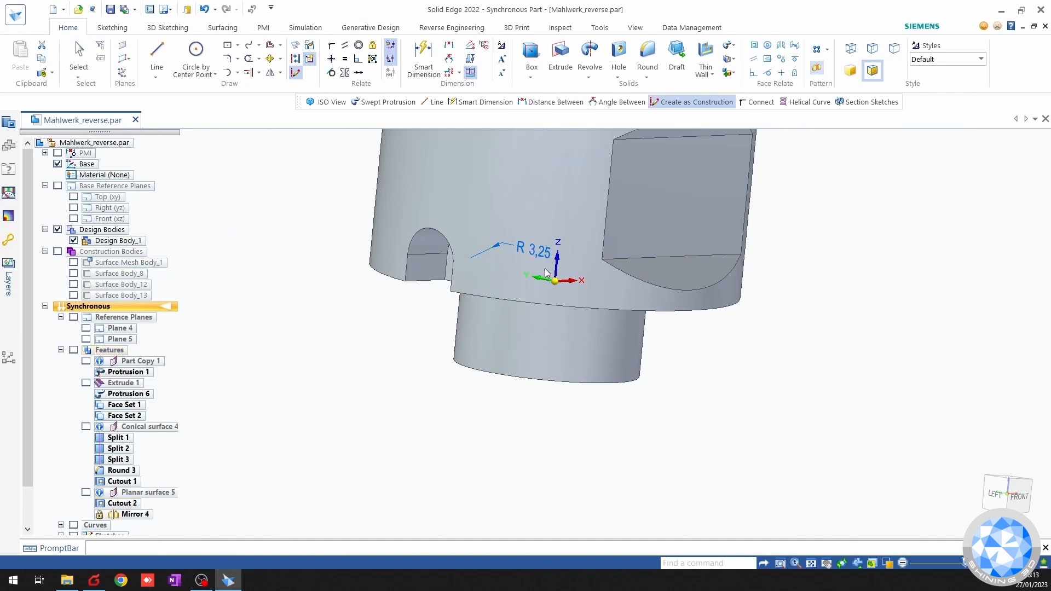
Finish the mirror operation and hide the R 3,25 notch dimension so only the design body is displayed.
middle_click_drag(810, 293, 690, 295)
right_click(769, 397)
left_click(725, 407)
key("ctrl+i")
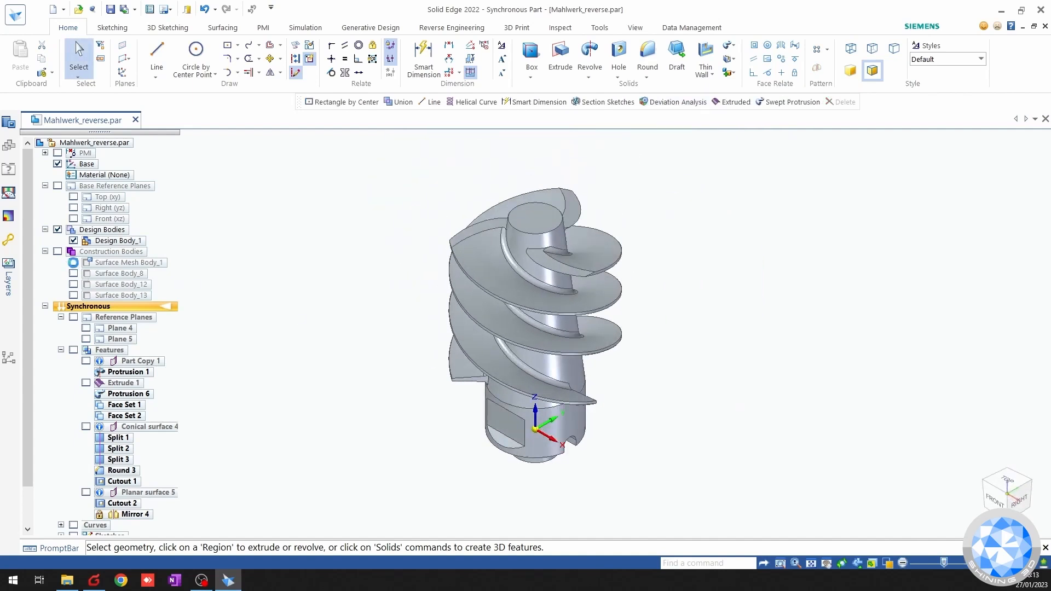
Display the scanned Surface Mesh Body_1 without the design body and examine the grooved base from the front.
left_click(73, 262)
middle_click_drag(398, 457, 390, 268)
middle_click_drag(491, 341, 438, 377)
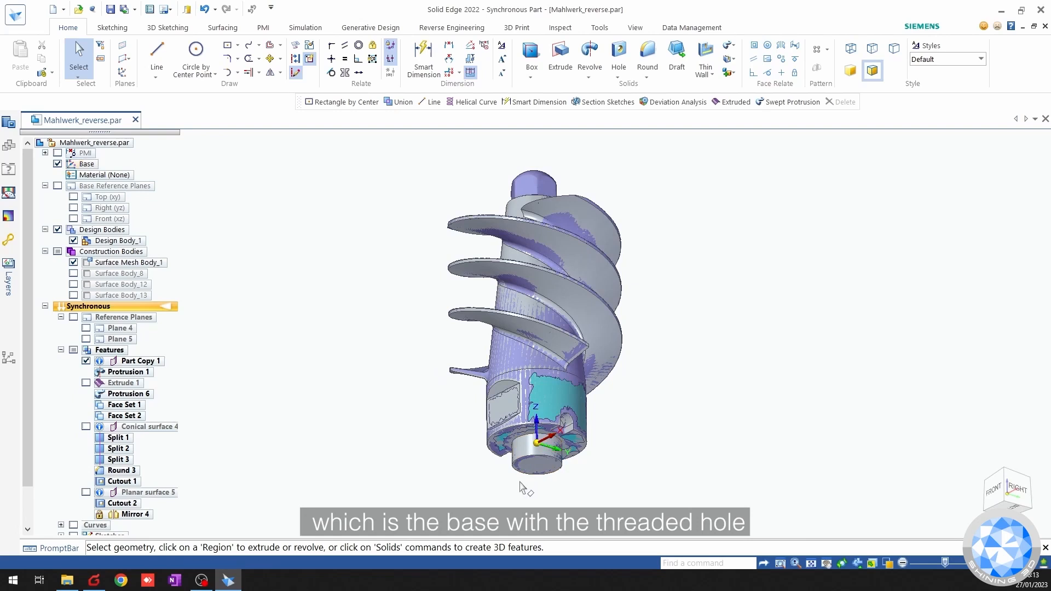
key("ctrl+i")
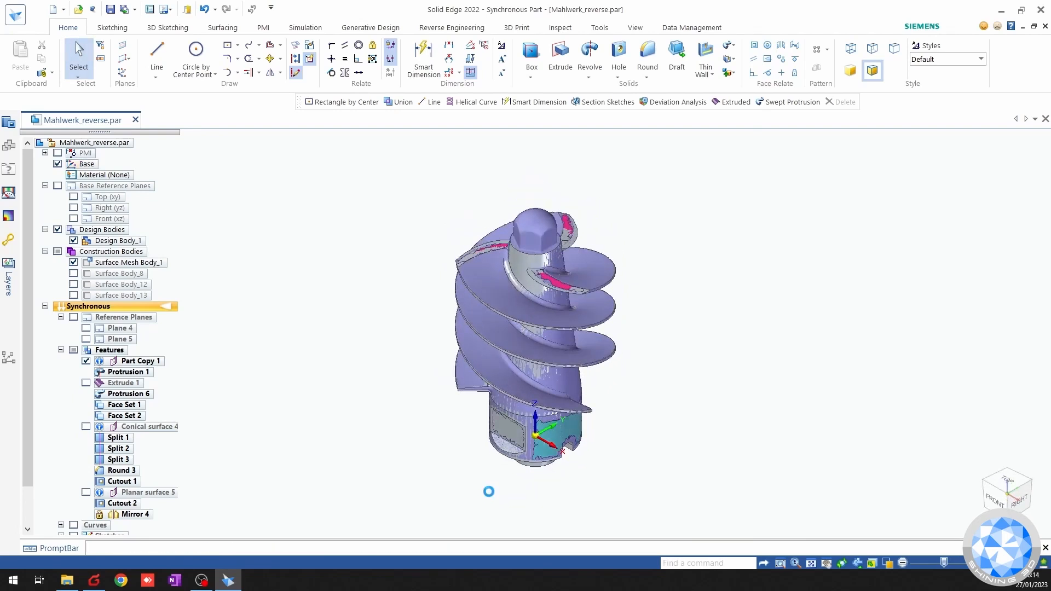
key("ctrl+f")
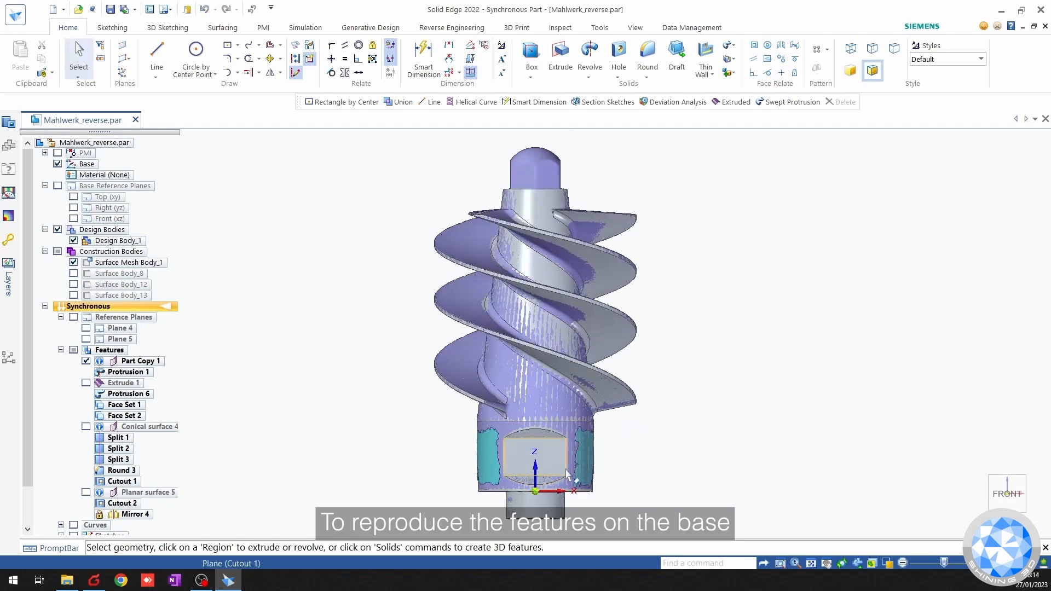
scroll(563, 465, "up", 1)
middle_click_drag(548, 438, 559, 320, "shift")
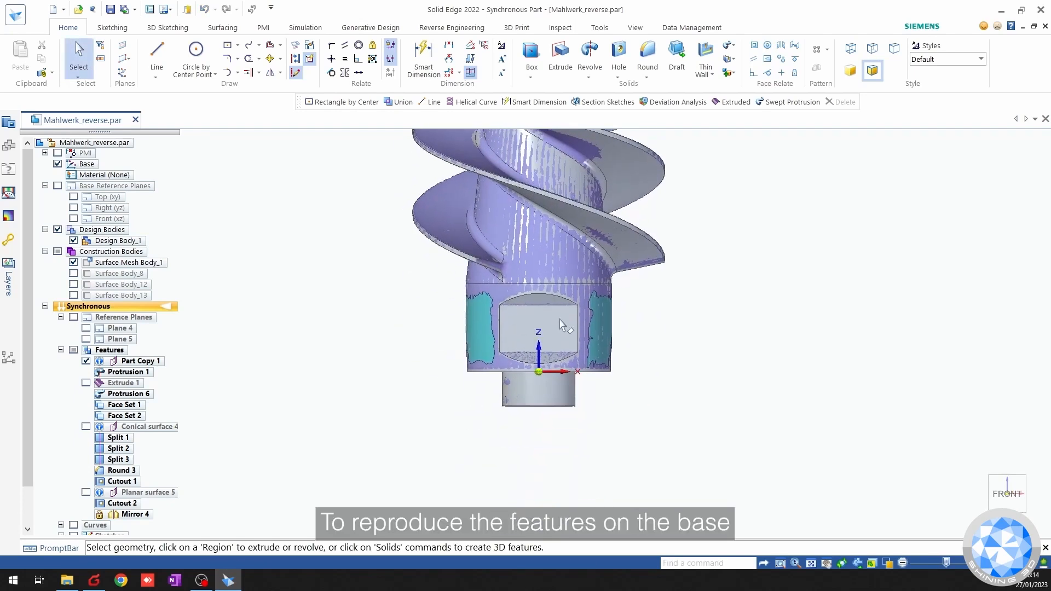
left_click(74, 239)
left_click(73, 241)
scroll(528, 392, "up", 5)
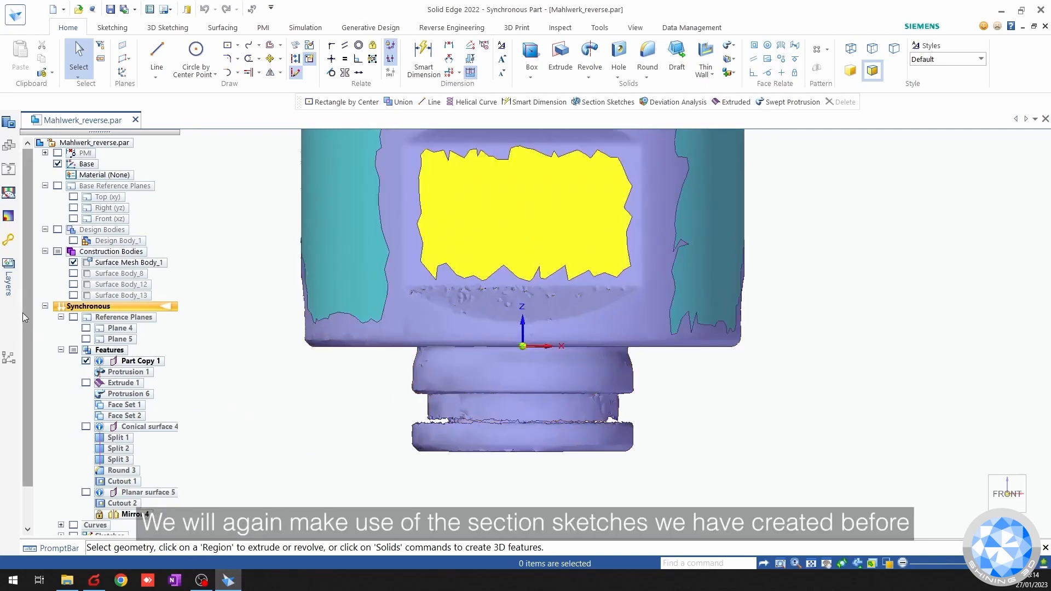
Show Section Sketches_1 together with Design Body_1 and hide Surface Mesh Body_1.
scroll(23, 408, "down", 2)
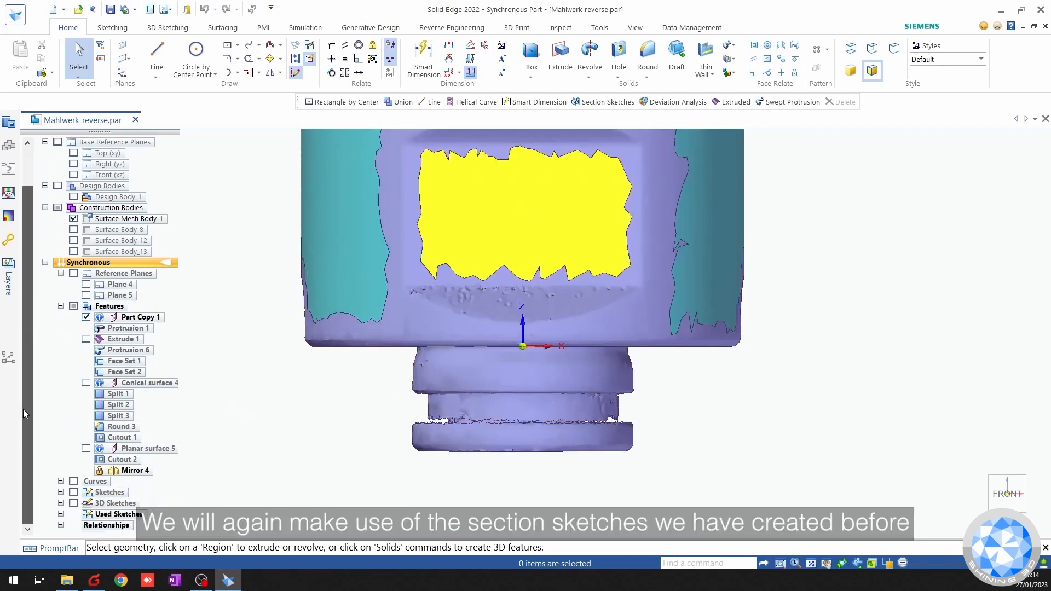
left_click(61, 492)
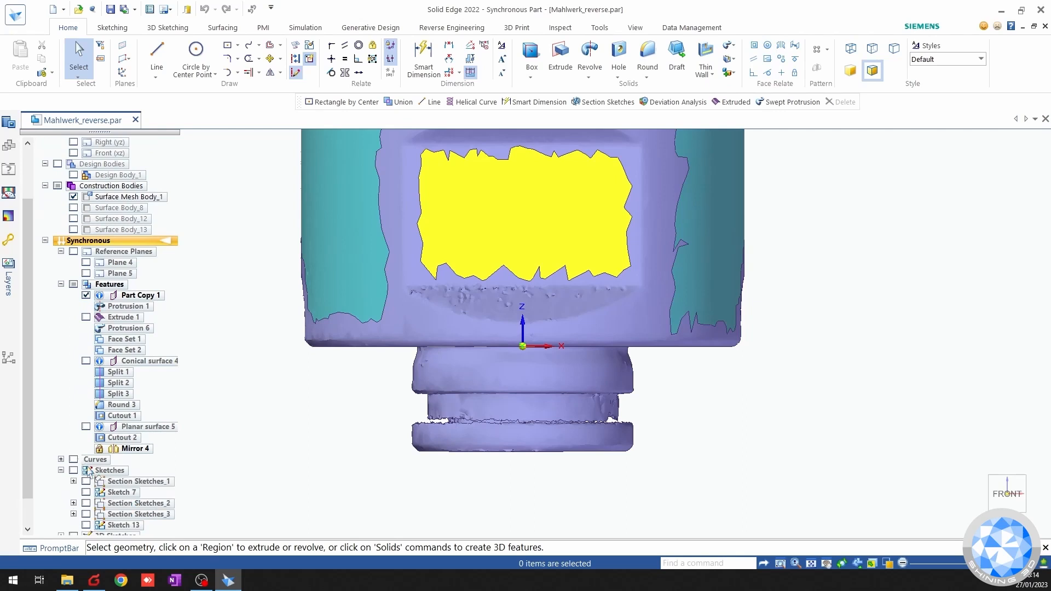
left_click(85, 482)
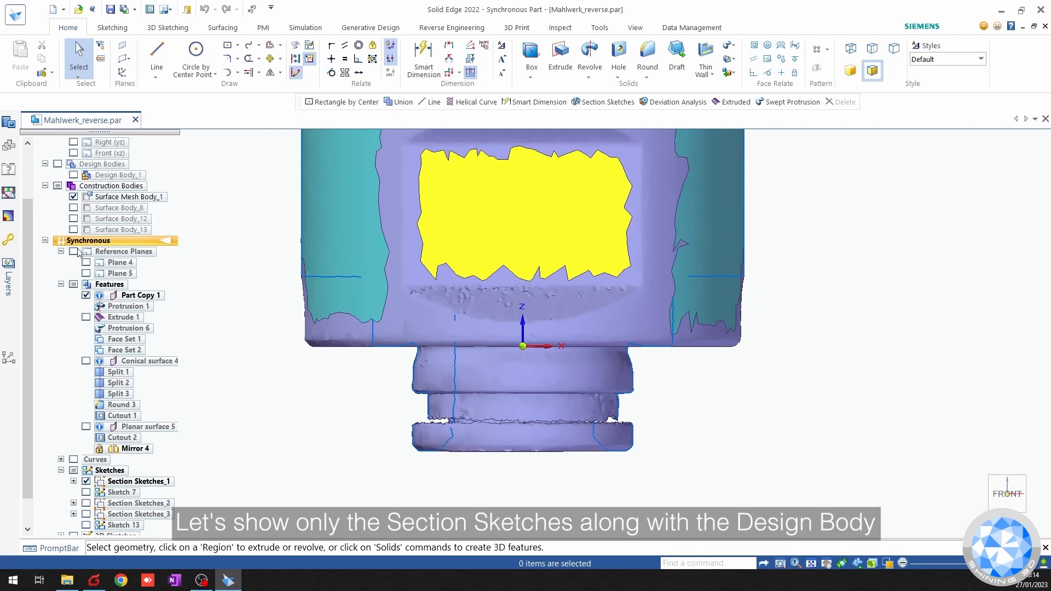
left_click(74, 197)
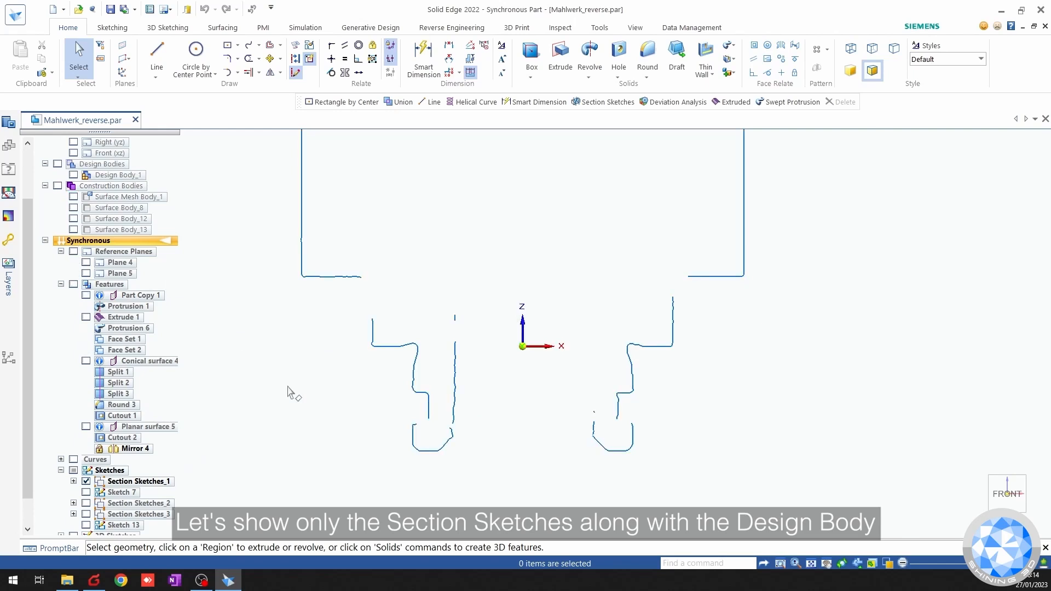
left_click(73, 175)
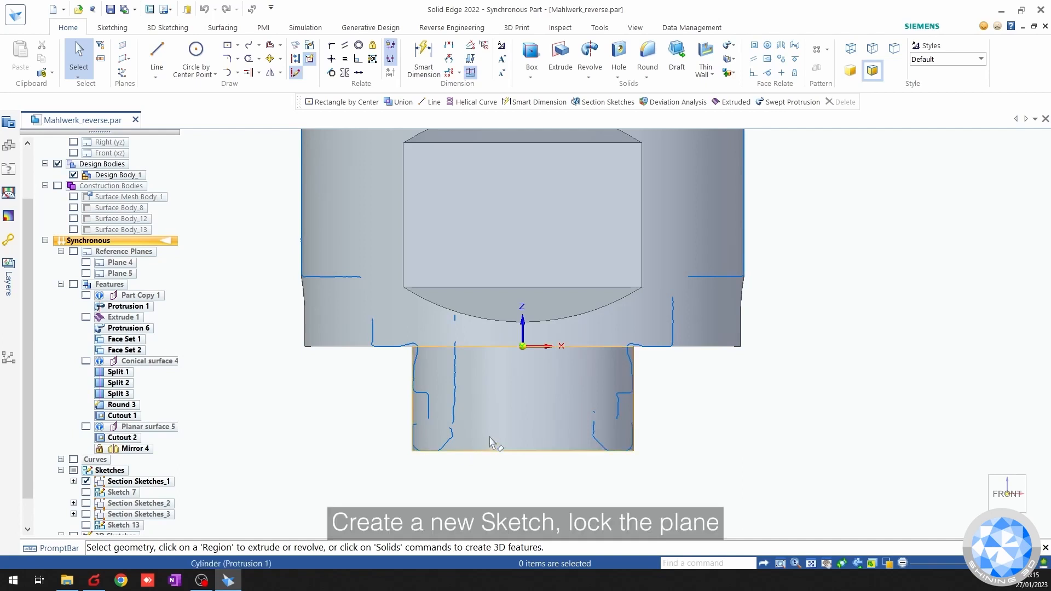
With sketching locked to the front plane, draw a non-construction line about 1,6 mm inward from the base's negative-X edge at the groove's upper shoulder.
left_click(160, 49)
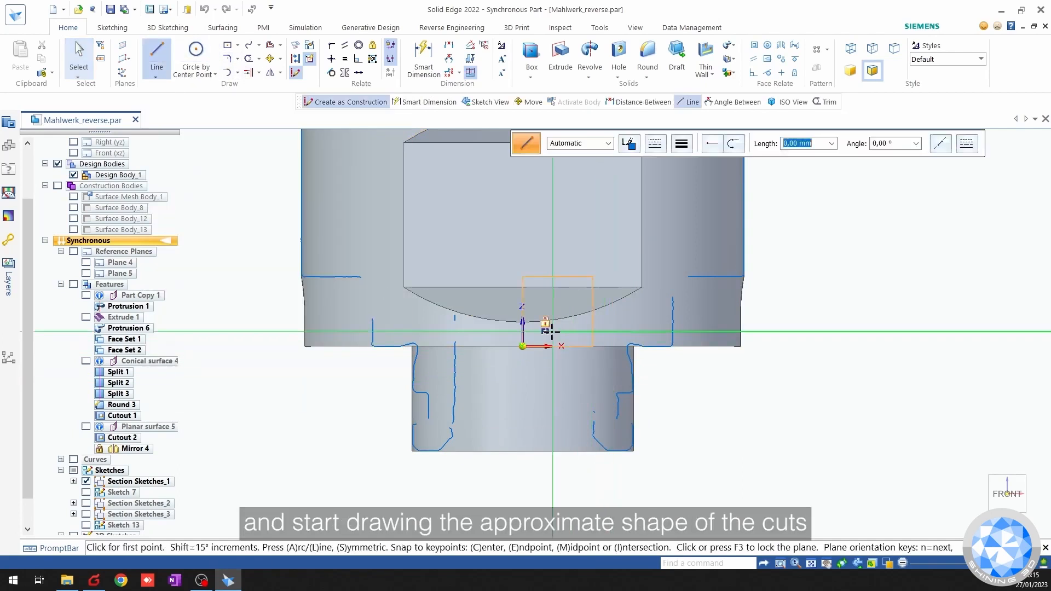
key("F3")
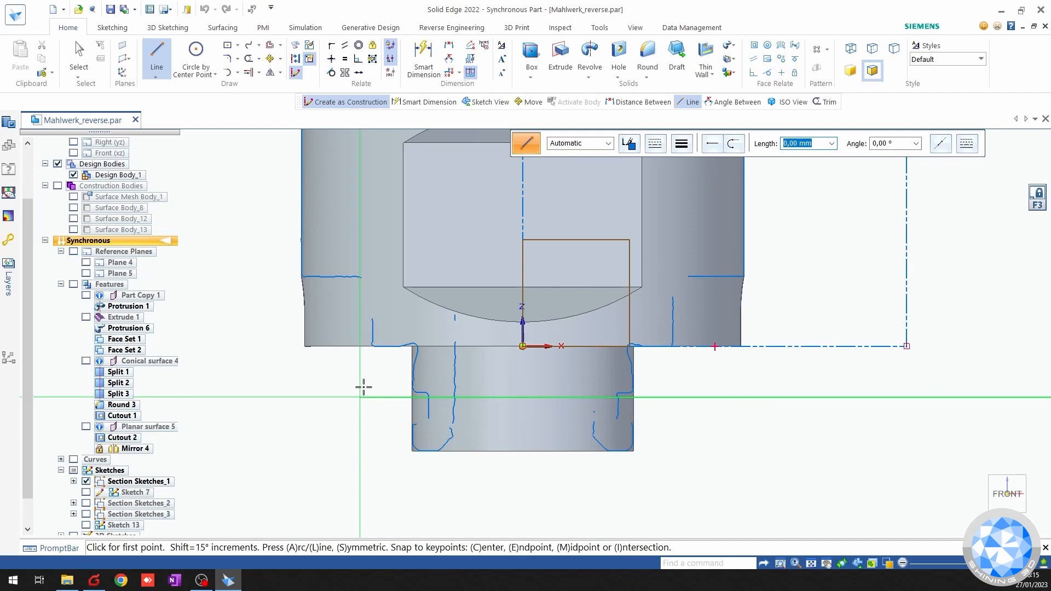
scroll(364, 387, "up", 2)
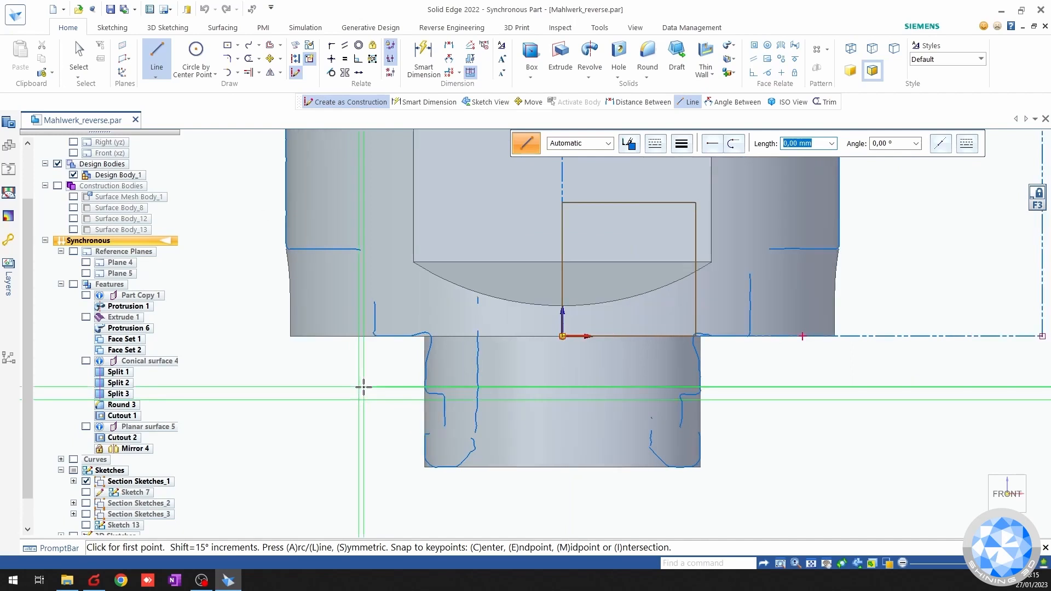
scroll(424, 410, "up", 5)
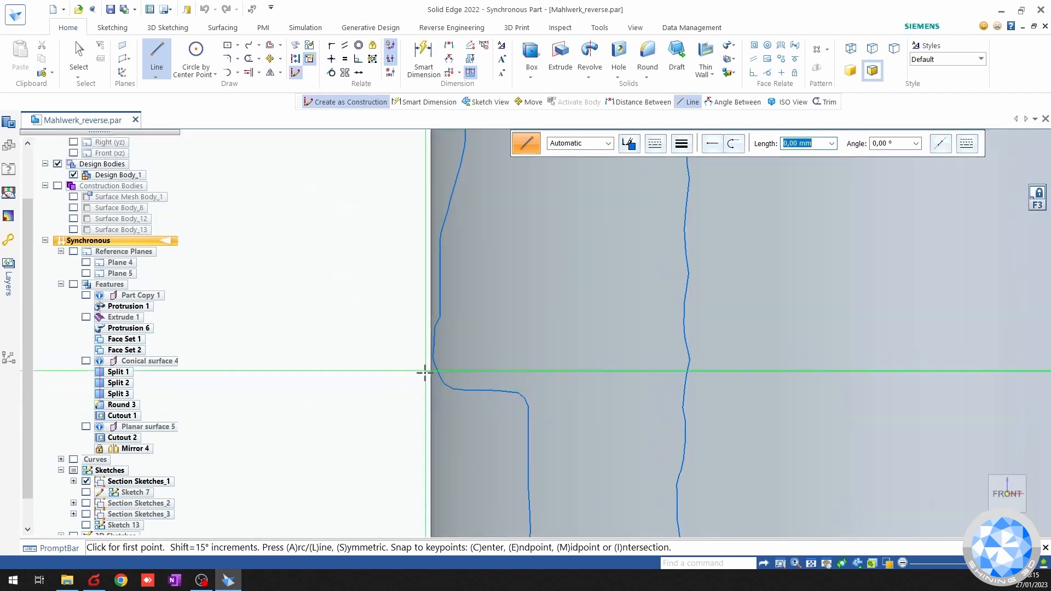
left_click(433, 378)
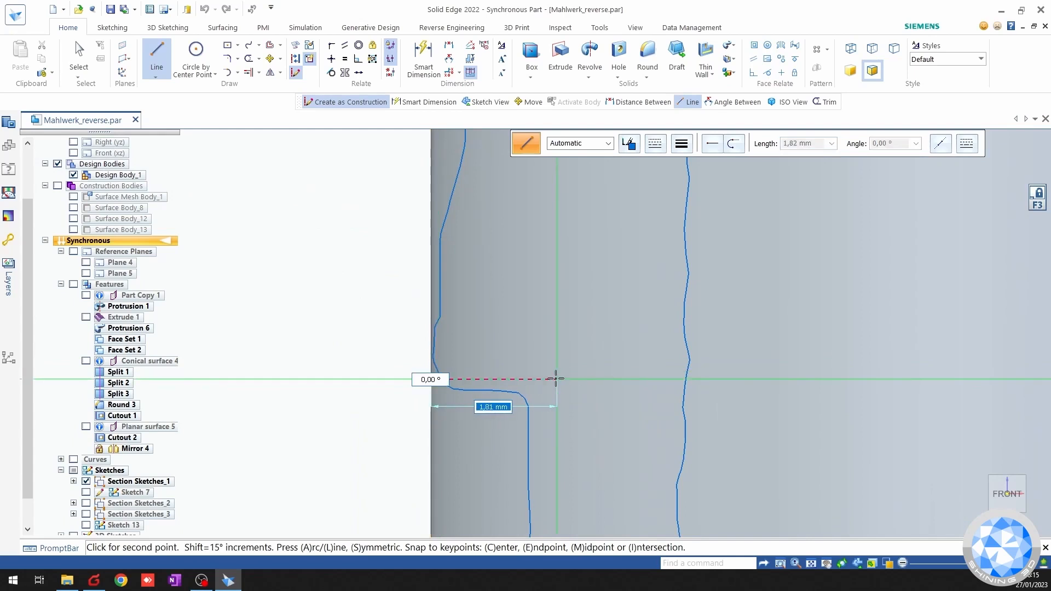
left_click(295, 72)
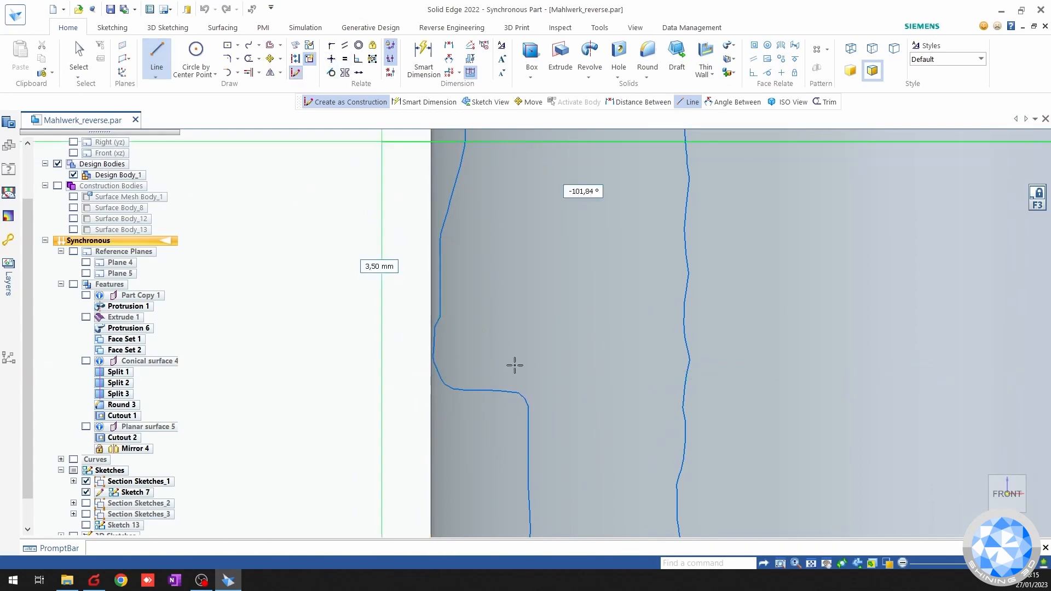
left_click(543, 378)
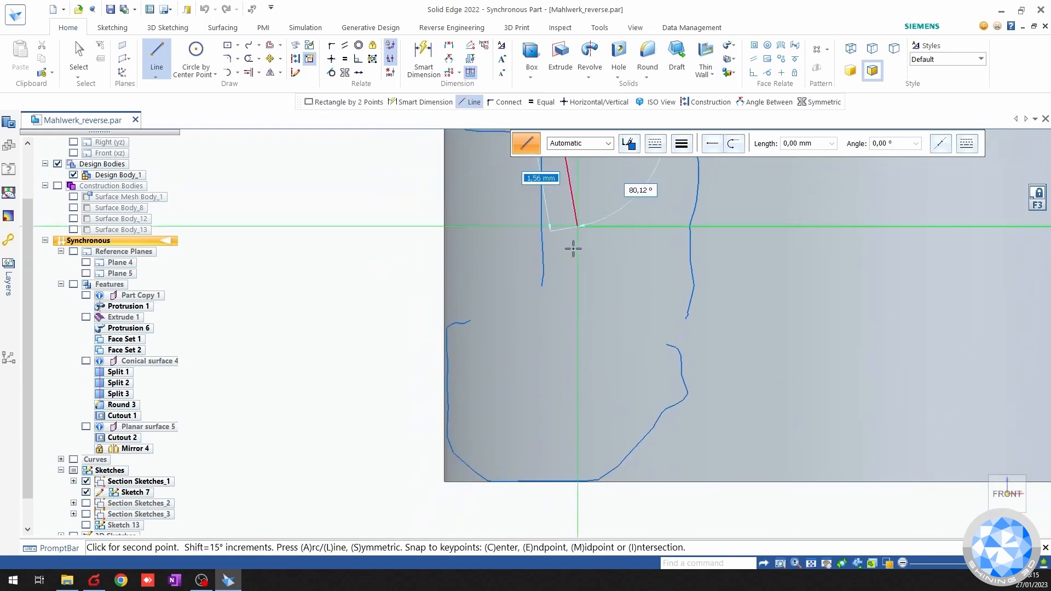
Close the groove profile with an inner line about 3 mm long, a lower line about 1,6 mm long and a line along the base's outer edge.
left_click(553, 328)
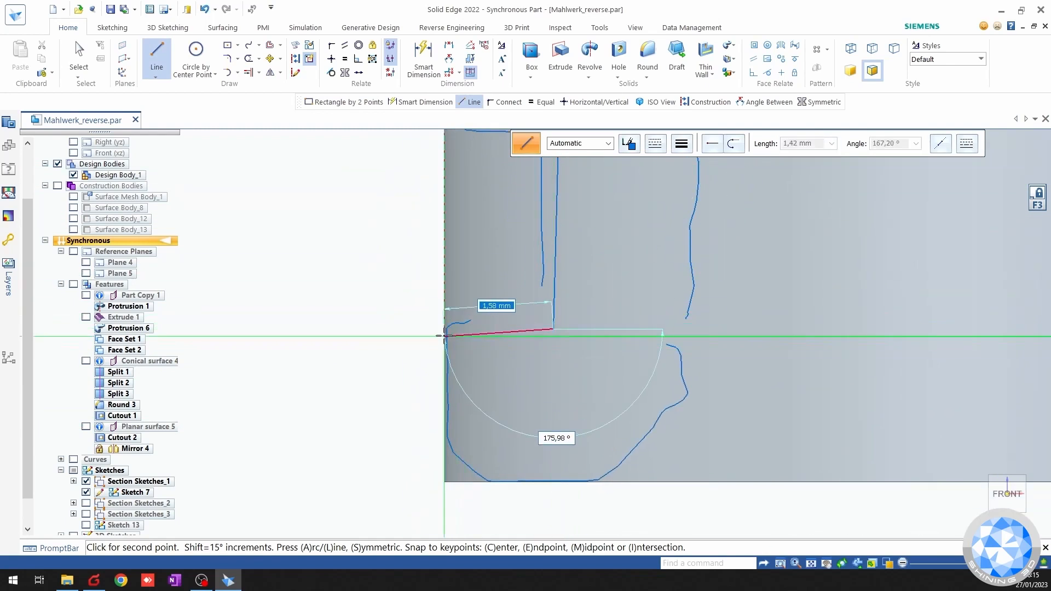
scroll(441, 328, "up", 3)
left_click(442, 328)
scroll(394, 282, "down", 1)
middle_click_drag(395, 281, 398, 496, "shift")
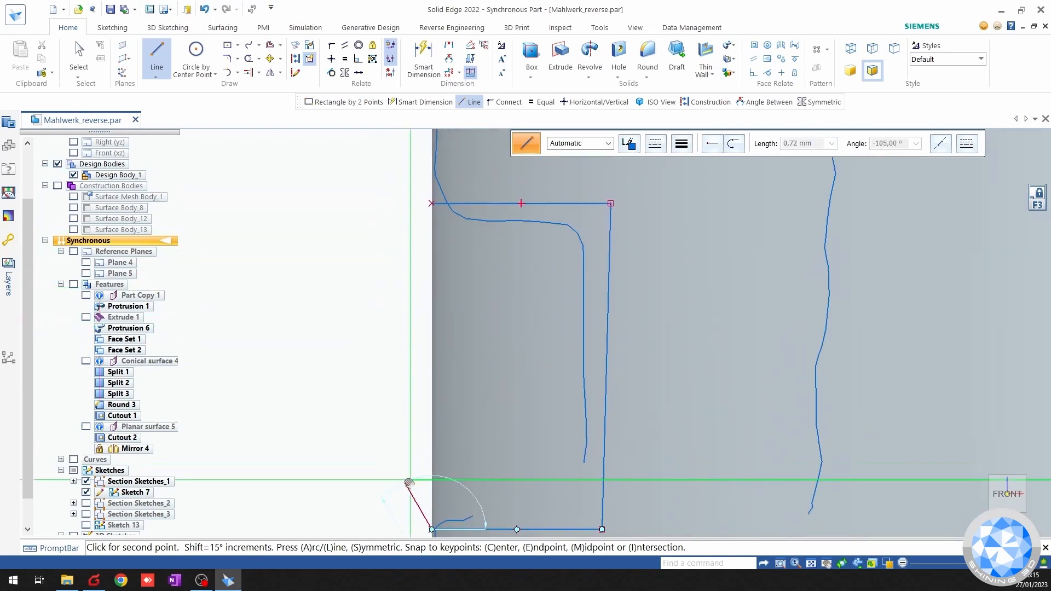
left_click(431, 205)
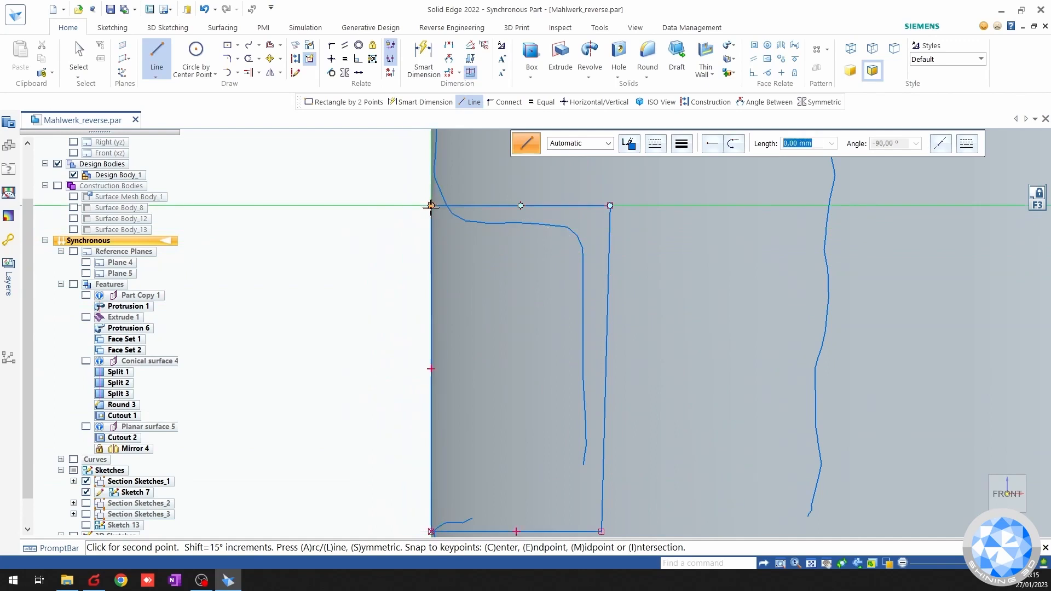
key("Escape")
Apply a horizontal/vertical constraint to the slanted inner line of the groove profile to make it vertical.
scroll(364, 291, "down", 2)
middle_click_drag(372, 310, 380, 298, "shift")
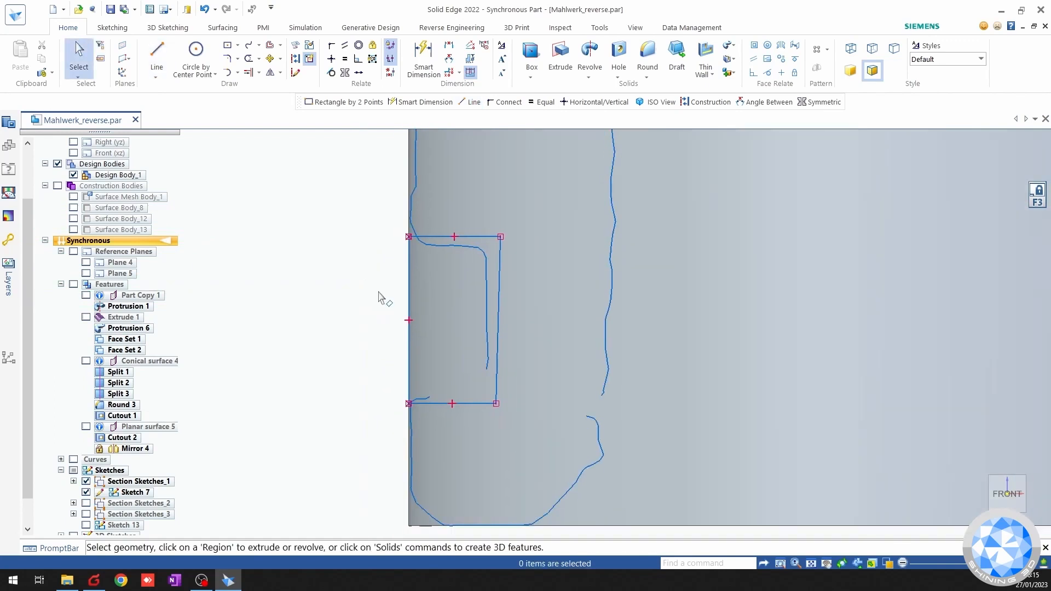
left_click(331, 59)
left_click(493, 300)
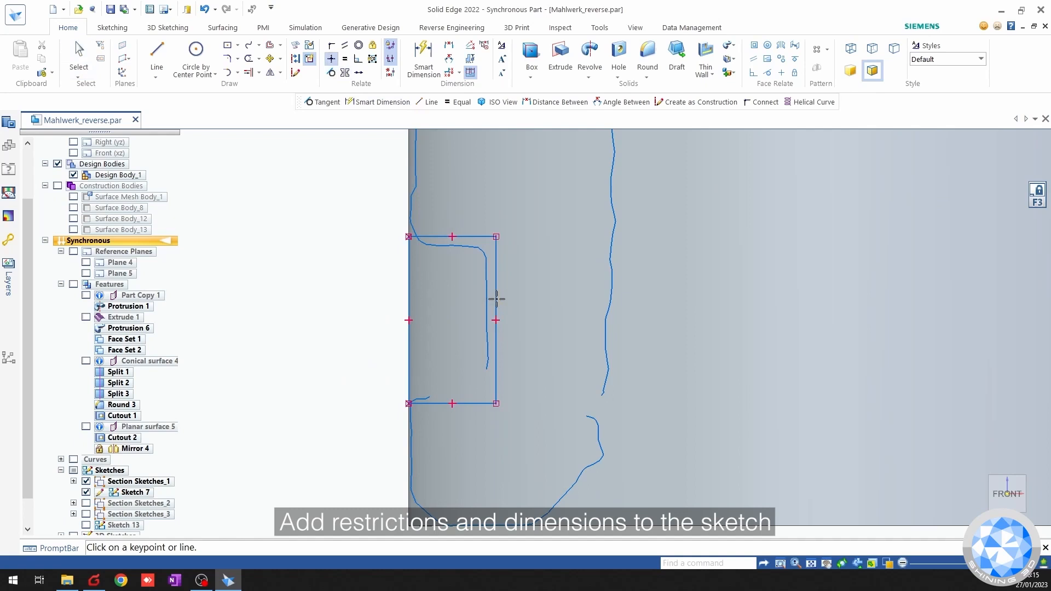
key("Escape")
Dimension the inner vertical line of the groove profile and set its height to 2,75 mm.
left_click(423, 58)
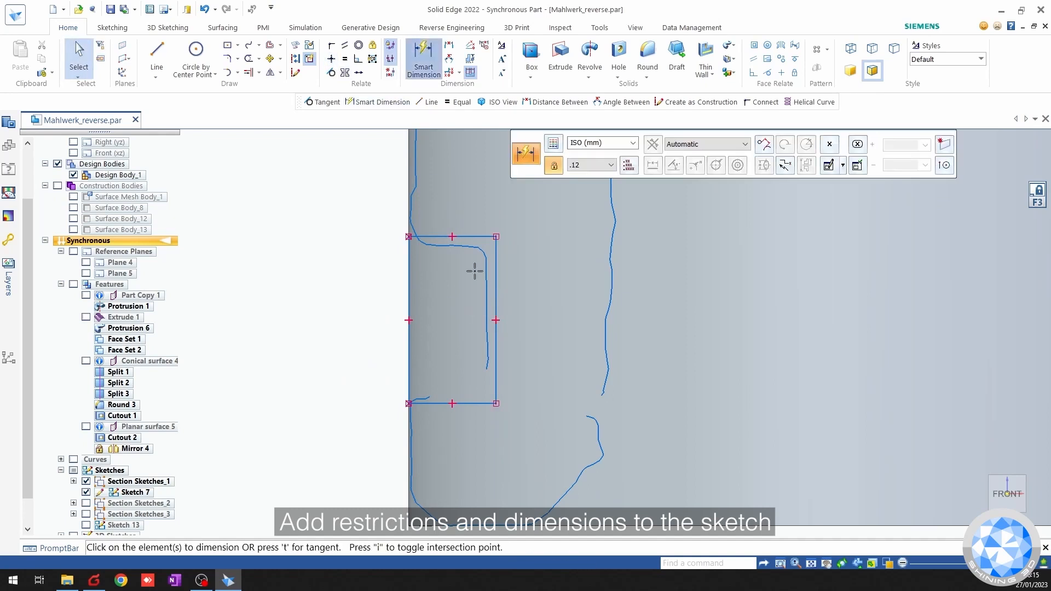
left_click(495, 271)
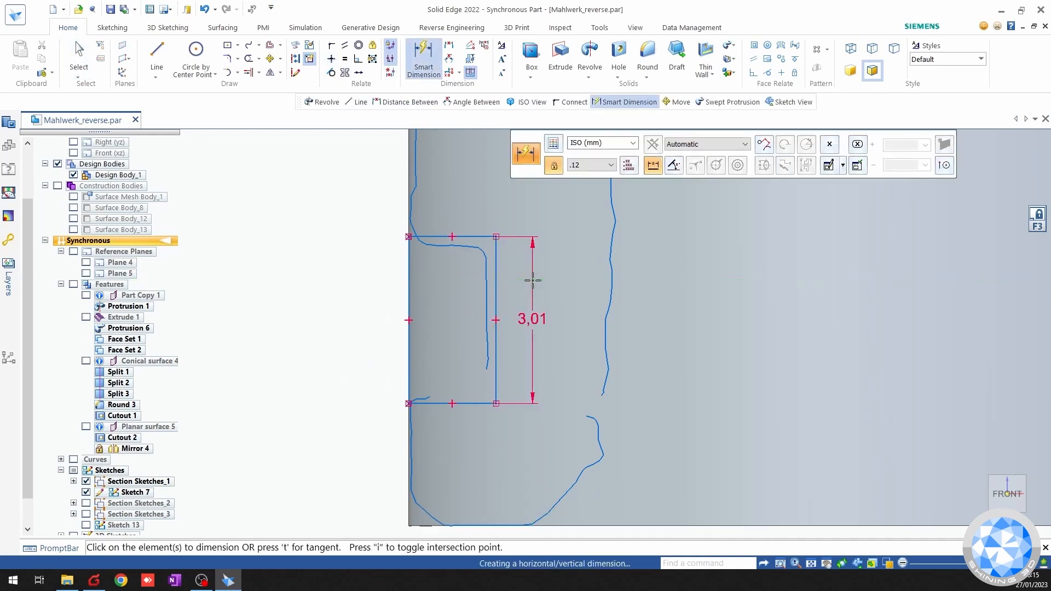
left_click(532, 280)
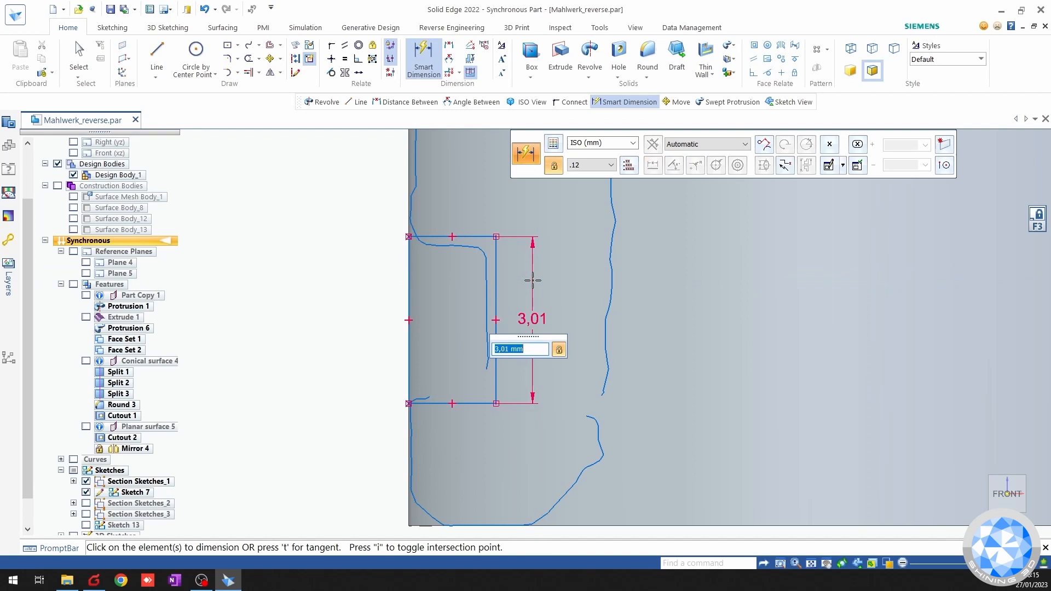
type("2,75")
key("Return")
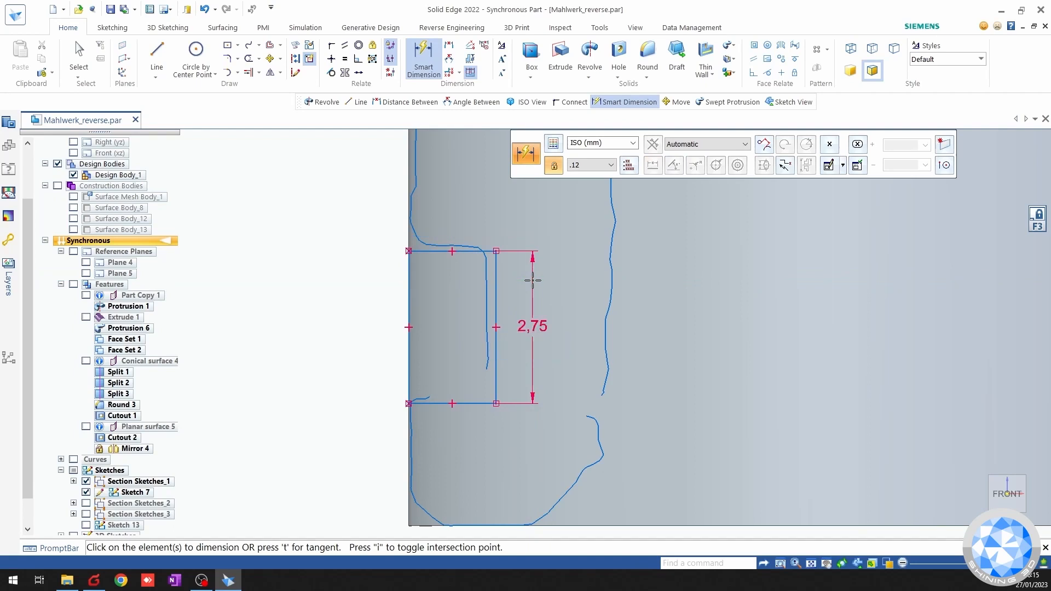
key("Escape")
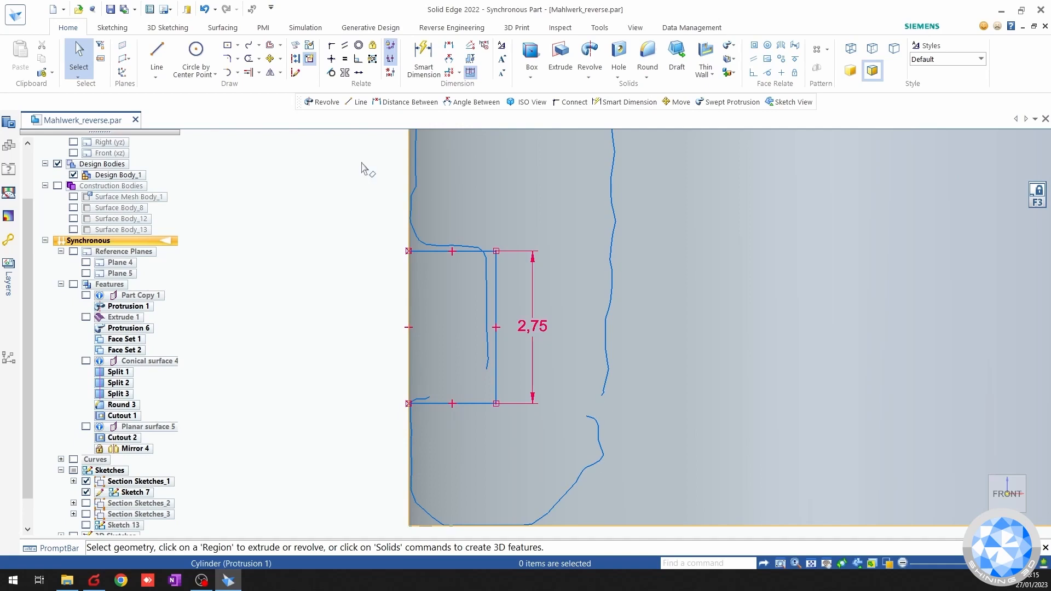
Dimension the distance from the groove profile's lower line to the base's bottom edge and set it to 2,3 mm.
left_click(427, 59)
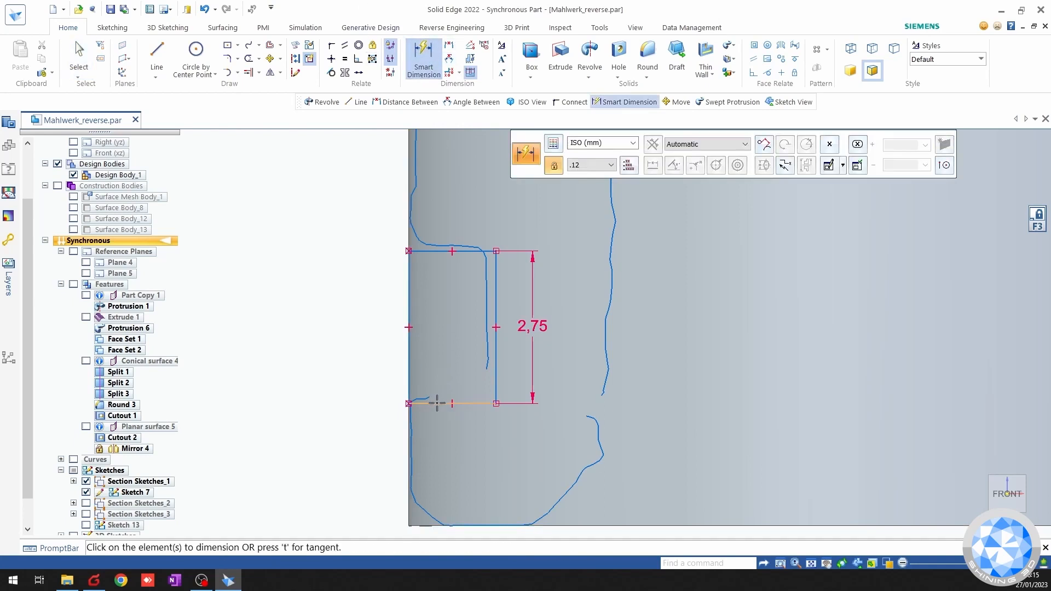
left_click(438, 404)
left_click(429, 524)
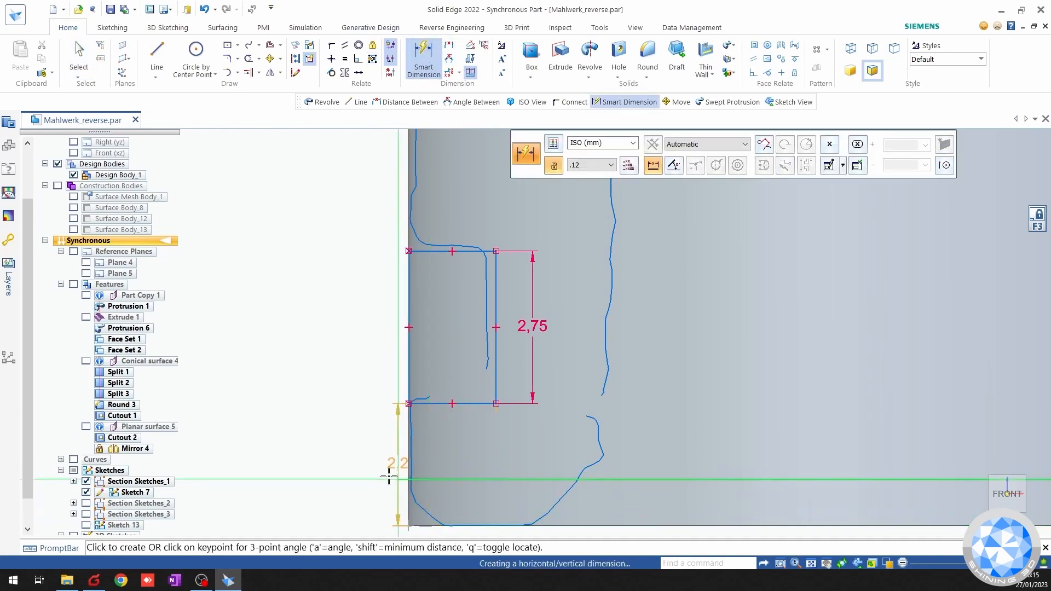
left_click(361, 464)
type("2,3")
key("Return")
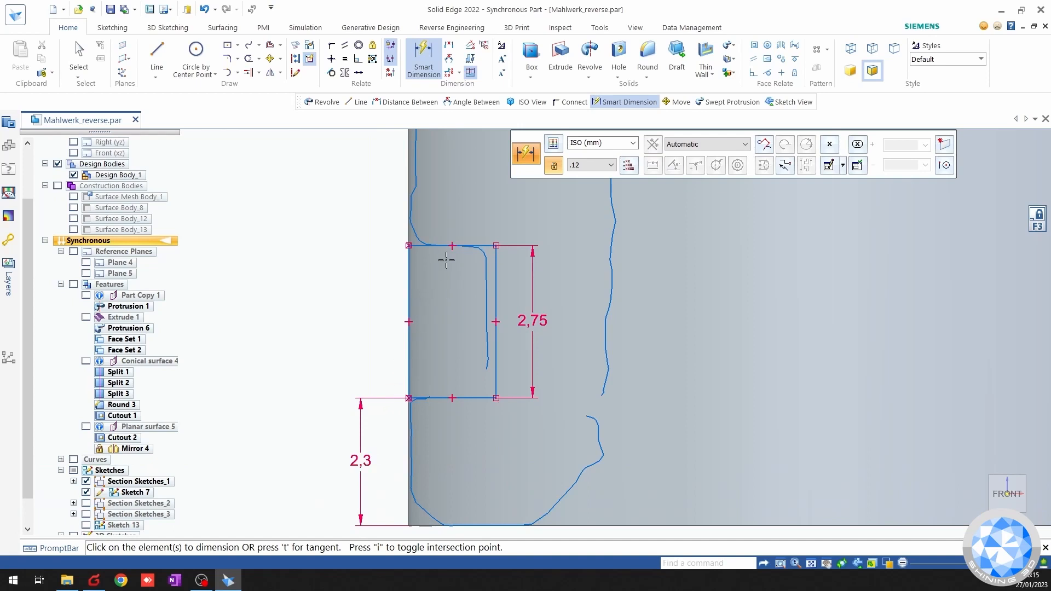
key("Escape")
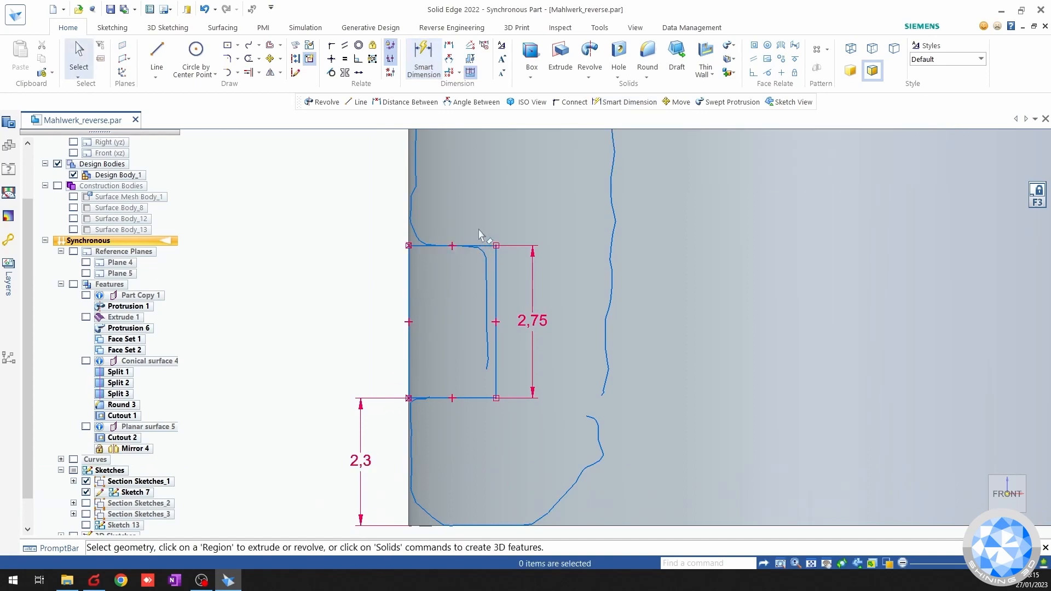
Dimension the width of the groove profile along its upper line and set it to 1,5 mm.
left_click(424, 59)
left_click(477, 244)
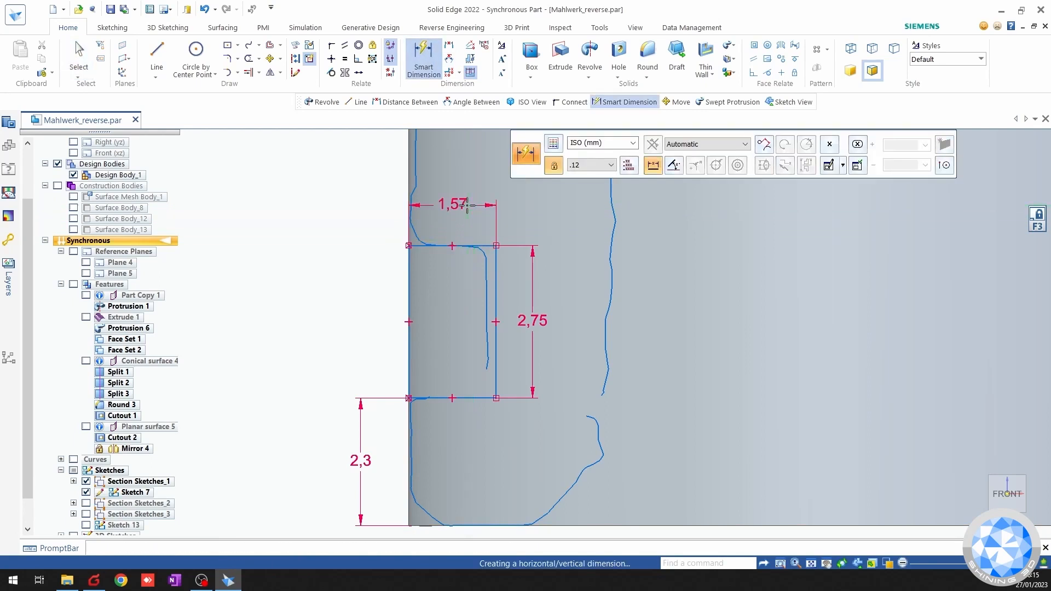
left_click(467, 205)
type("1,5")
key("Return")
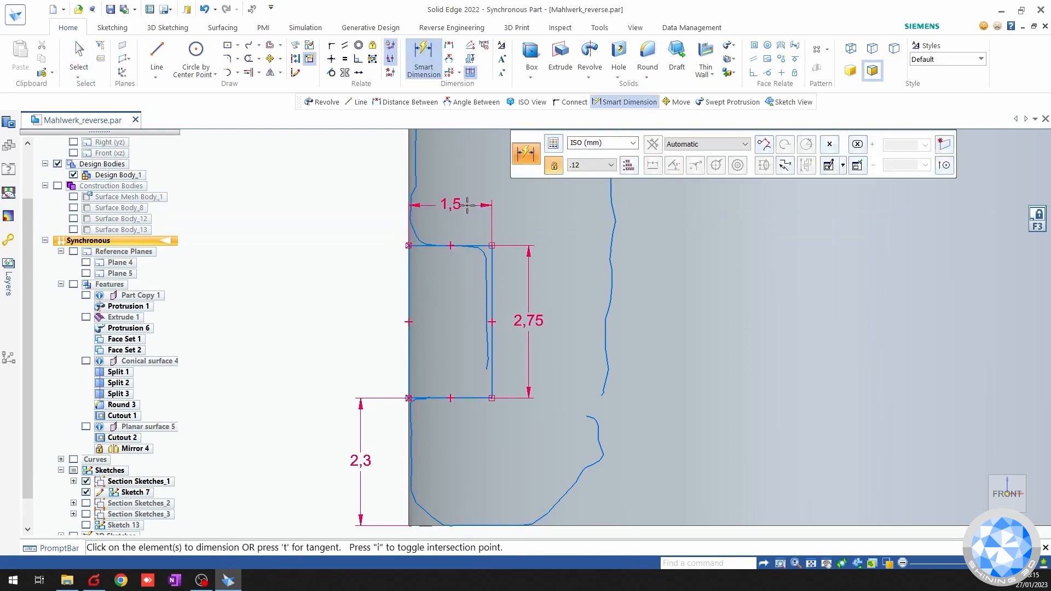
key("Escape")
Set the groove profile's width to 1,25 mm.
left_click(460, 215)
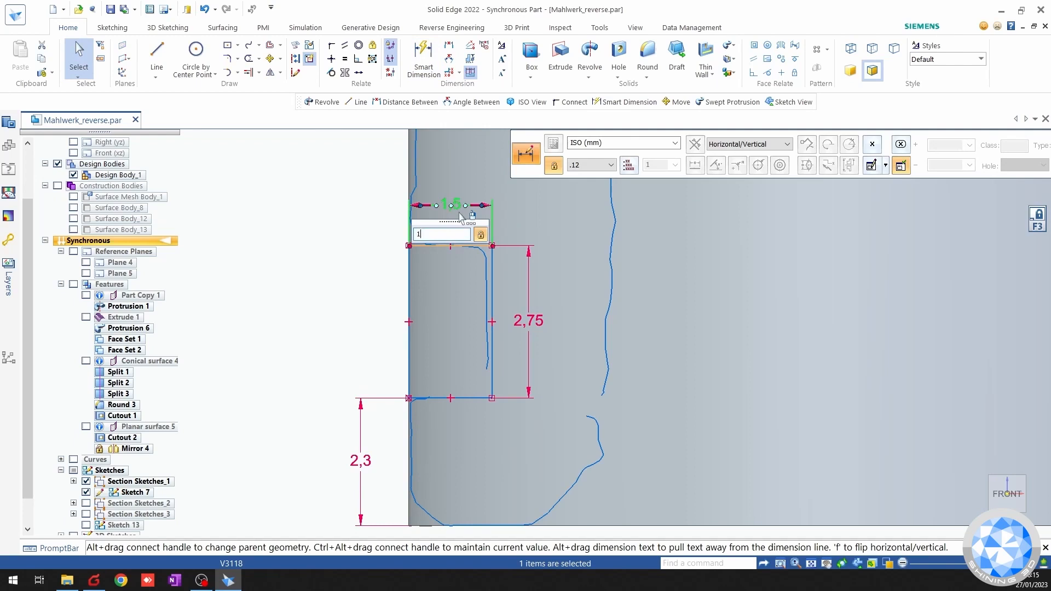
type("1,25")
key("Return")
Set the groove profile's width to 1,4 mm to match the scanned section curve.
left_click(457, 210)
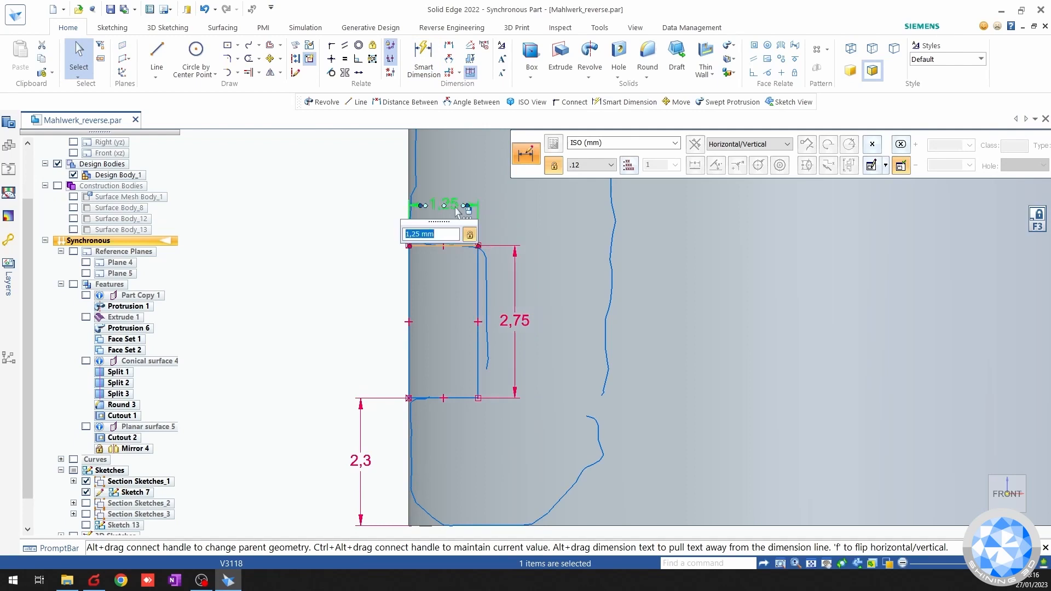
type("1,4")
key("Return")
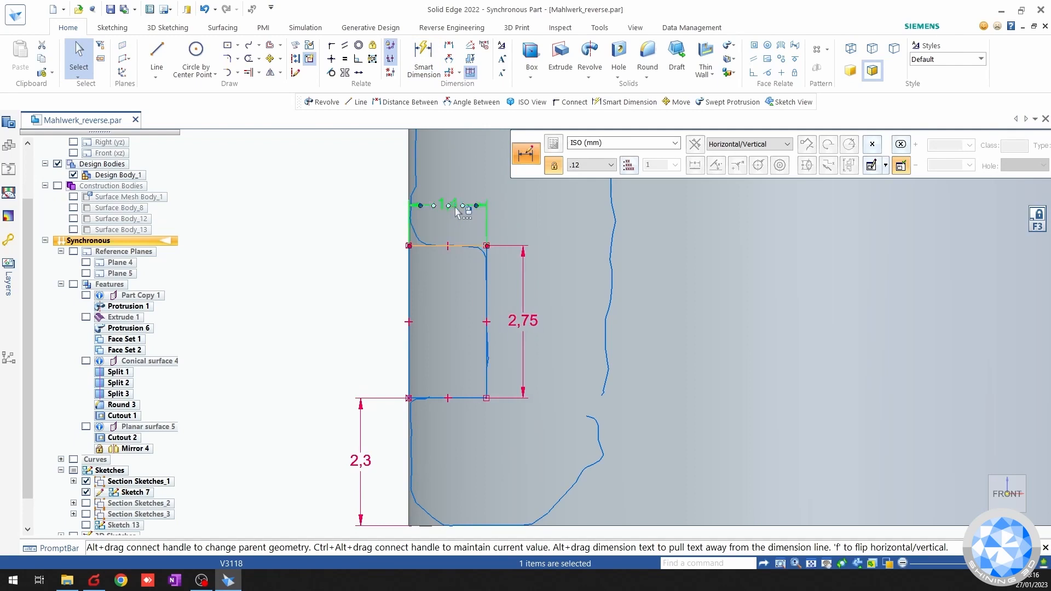
key("Escape")
Revolve the rectangular groove profile a full turn around the part's vertical center axis to cut a groove around the base.
scroll(310, 295, "down", 1)
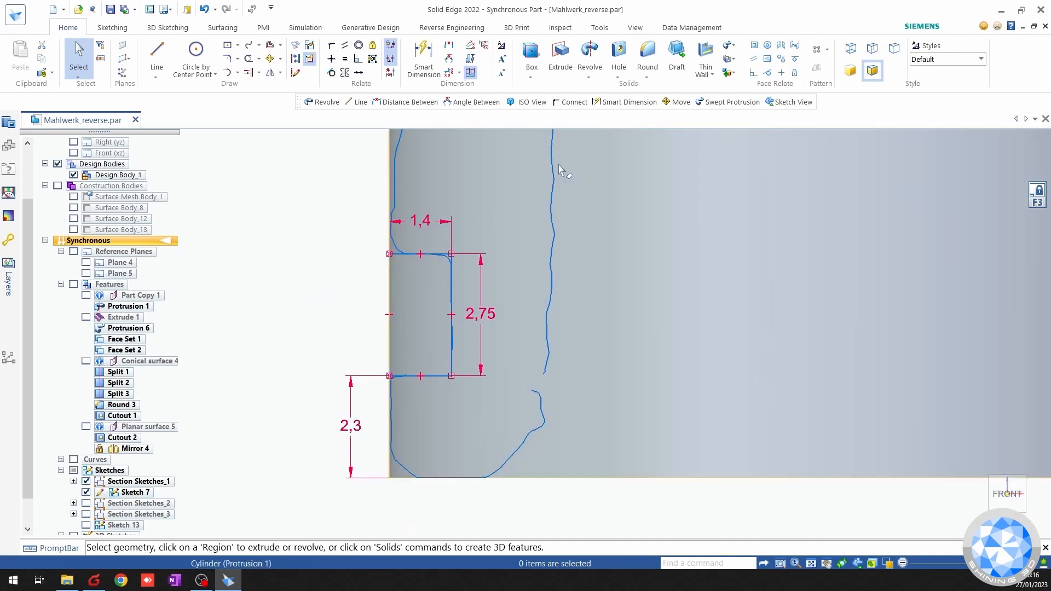
scroll(638, 227, "down", 2)
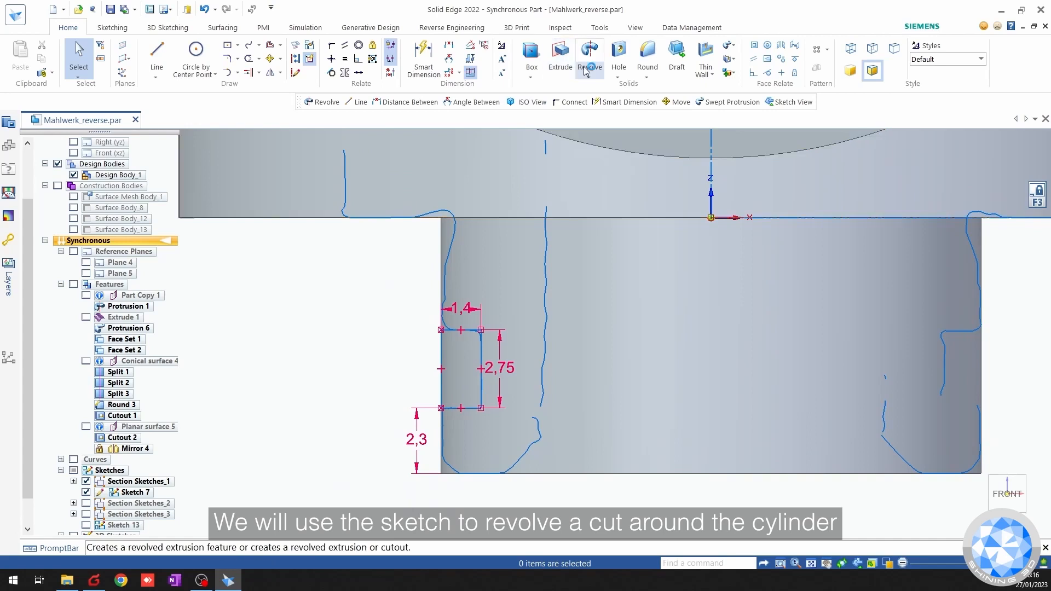
left_click(589, 76)
left_click(609, 89)
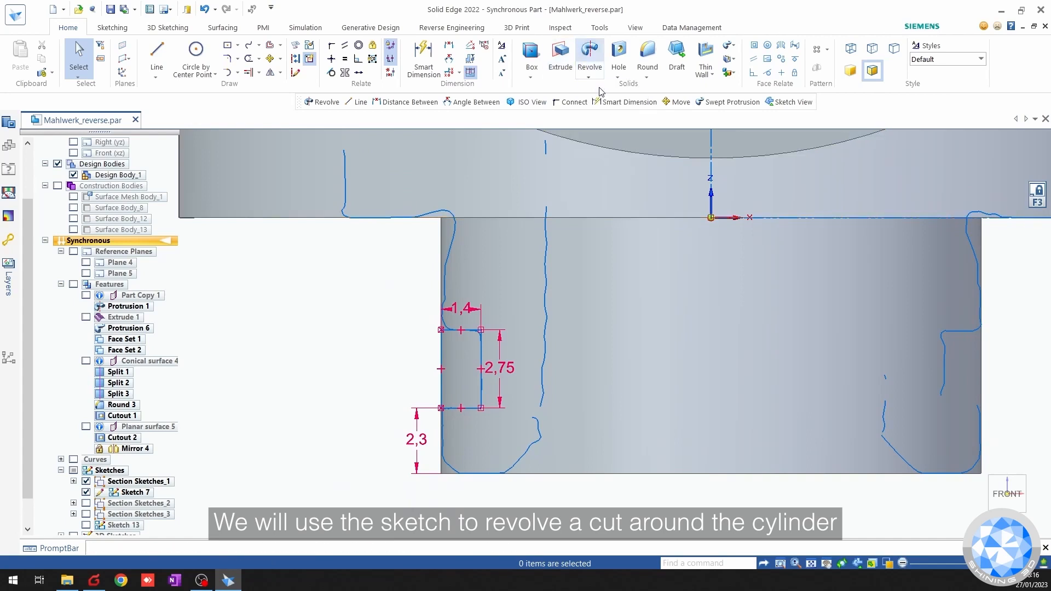
scroll(394, 342, "down", 1)
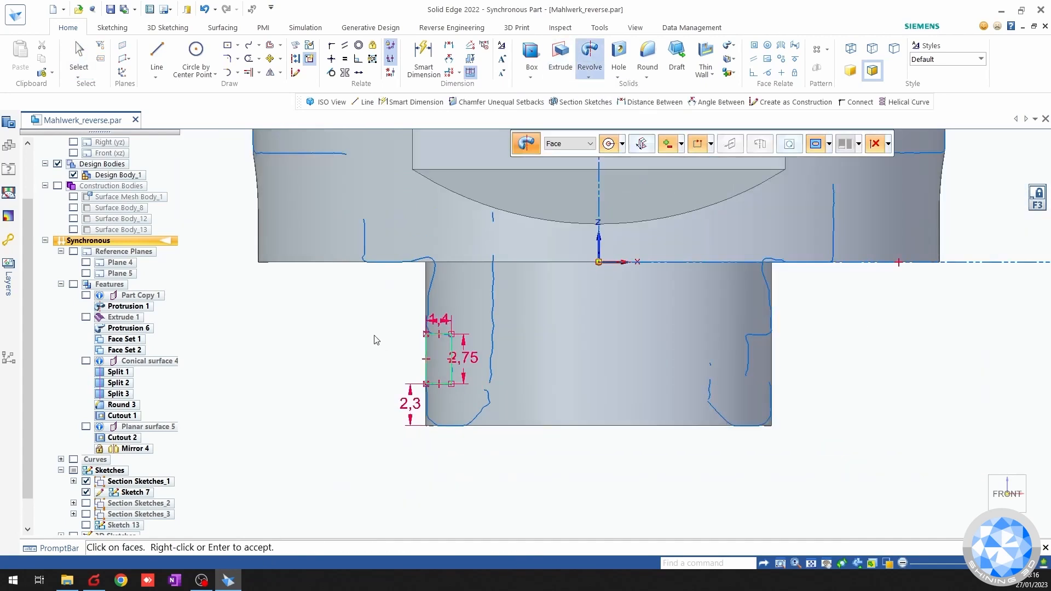
left_click(601, 273)
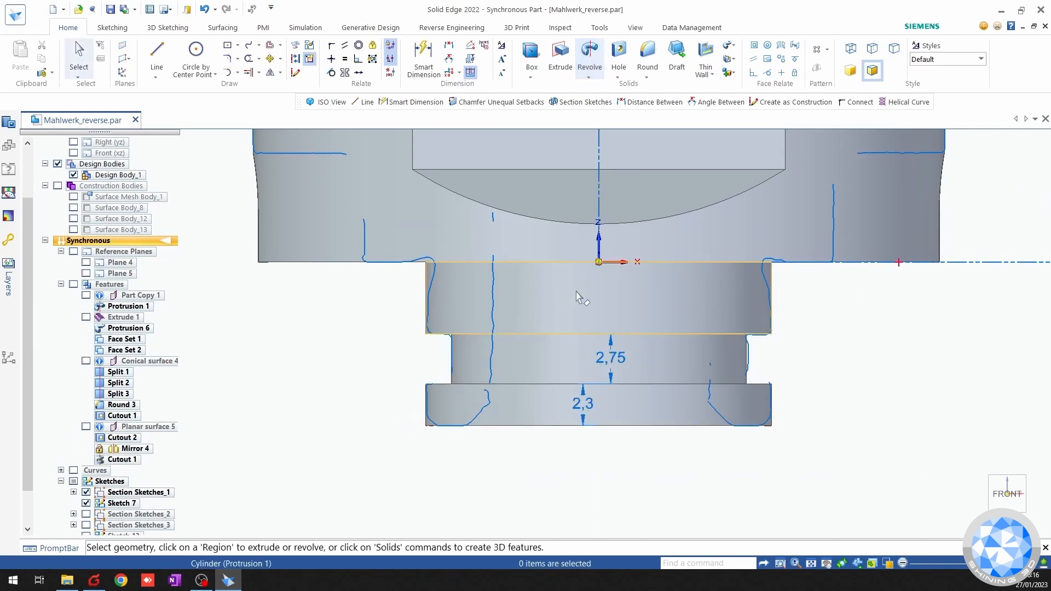
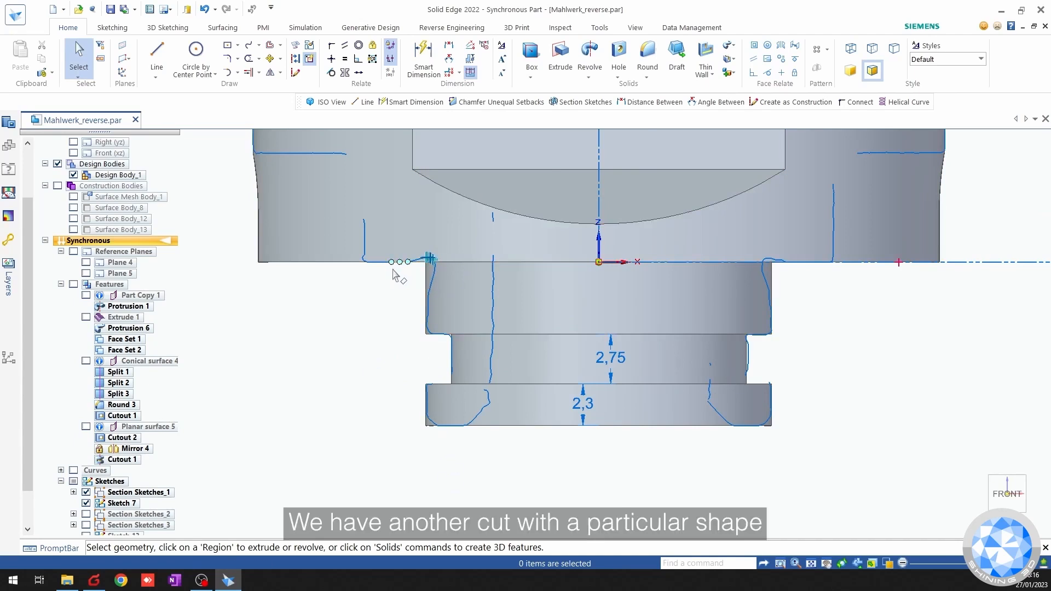
Lock the front sketch plane and sketch a circle about 0,86 mm in diameter near the corner where the base meets the upper body.
scroll(394, 273, "up", 1)
scroll(395, 266, "up", 1)
middle_click_drag(395, 266, 420, 287, "shift")
scroll(422, 283, "up", 3)
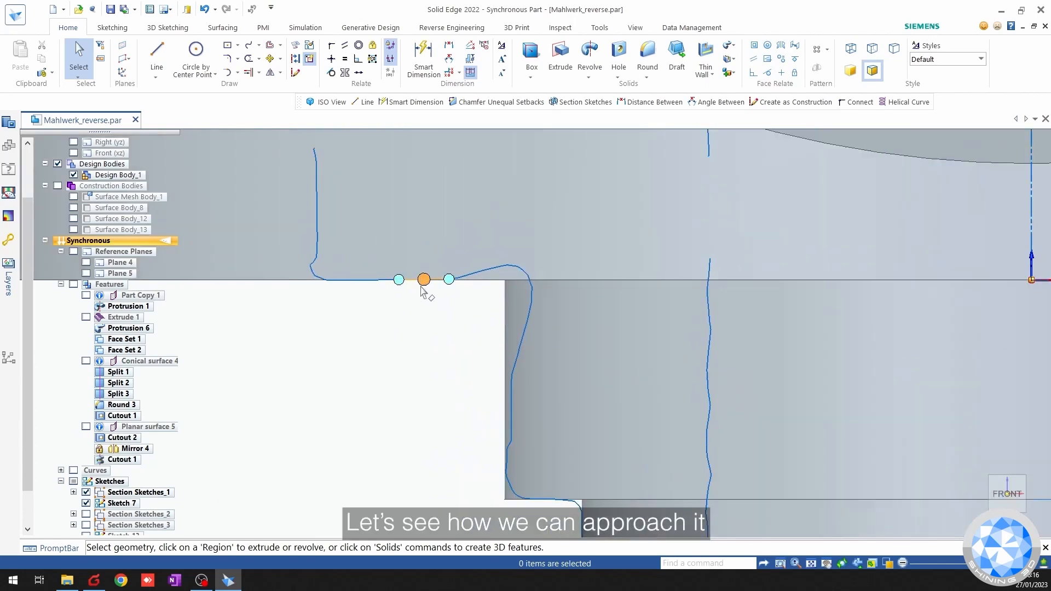
scroll(460, 279, "down", 3)
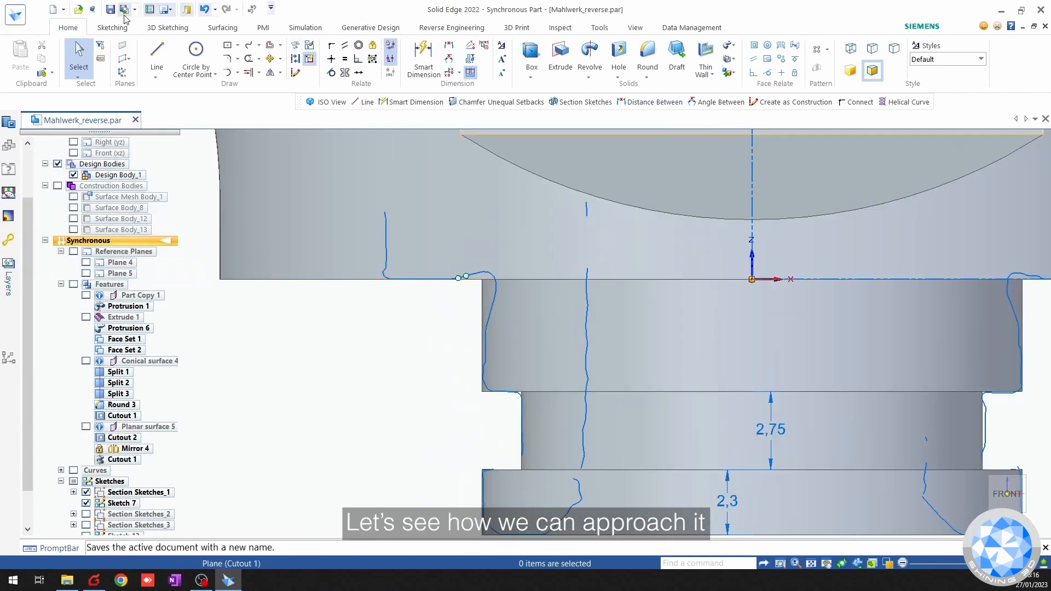
left_click(195, 52)
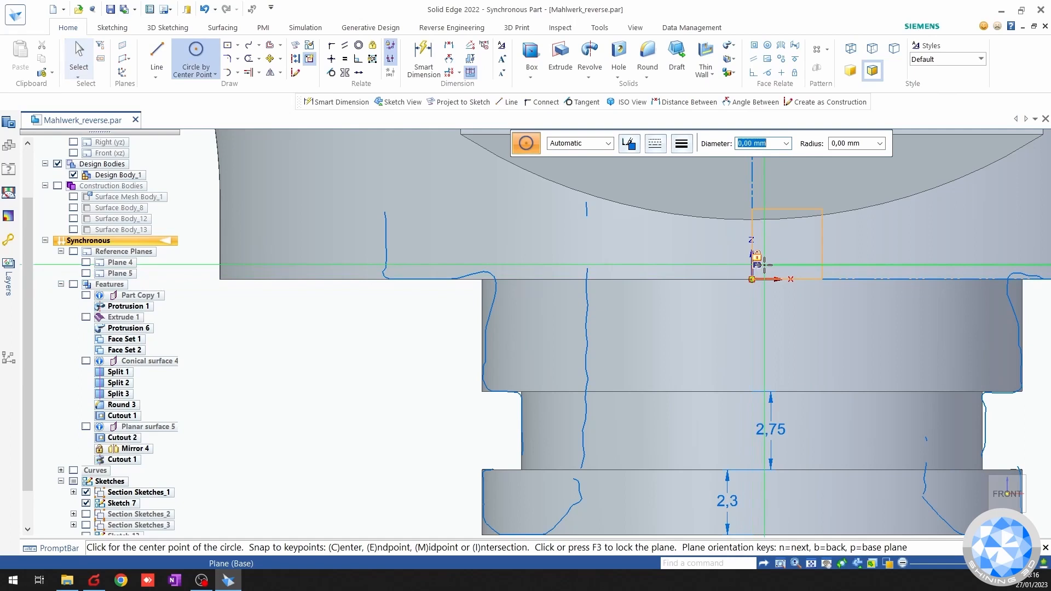
key("F3")
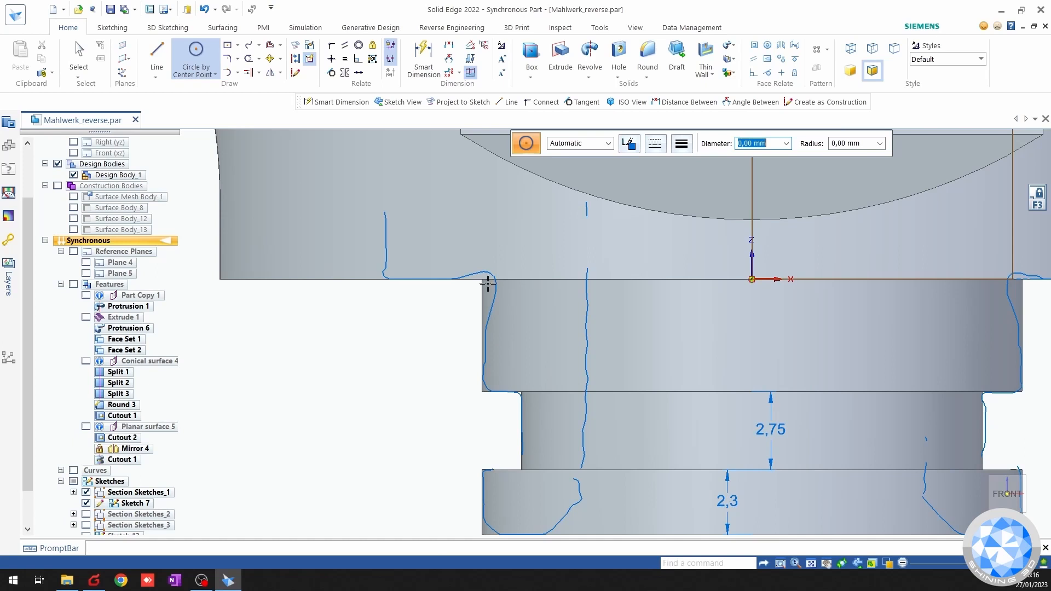
scroll(487, 283, "up", 2)
scroll(482, 281, "up", 2)
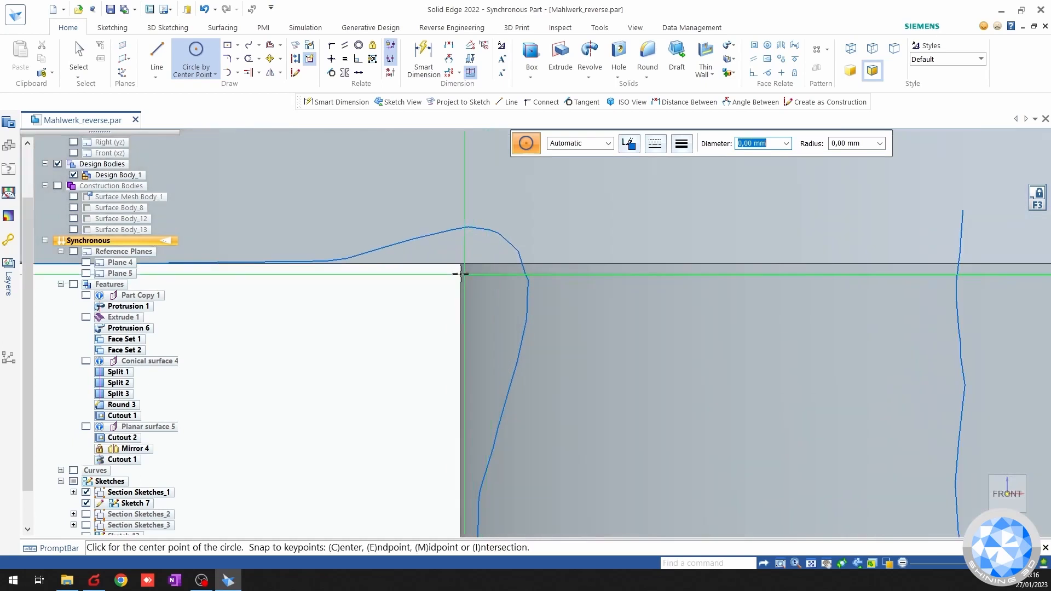
left_click(447, 287)
left_click(491, 330)
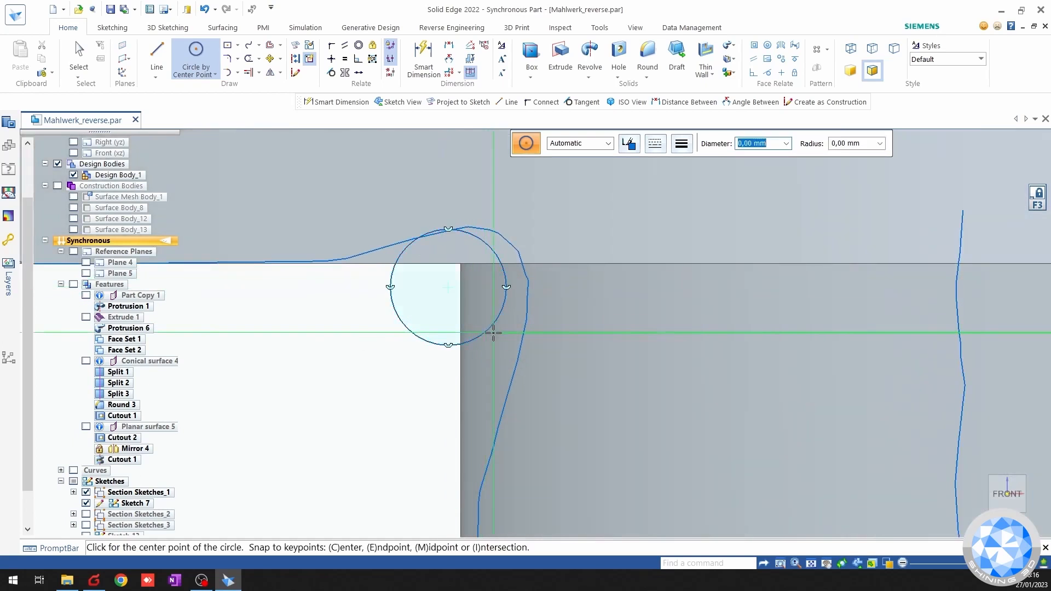
key("Escape")
Dimension the corner circle and set its diameter to 1 mm.
left_click(423, 57)
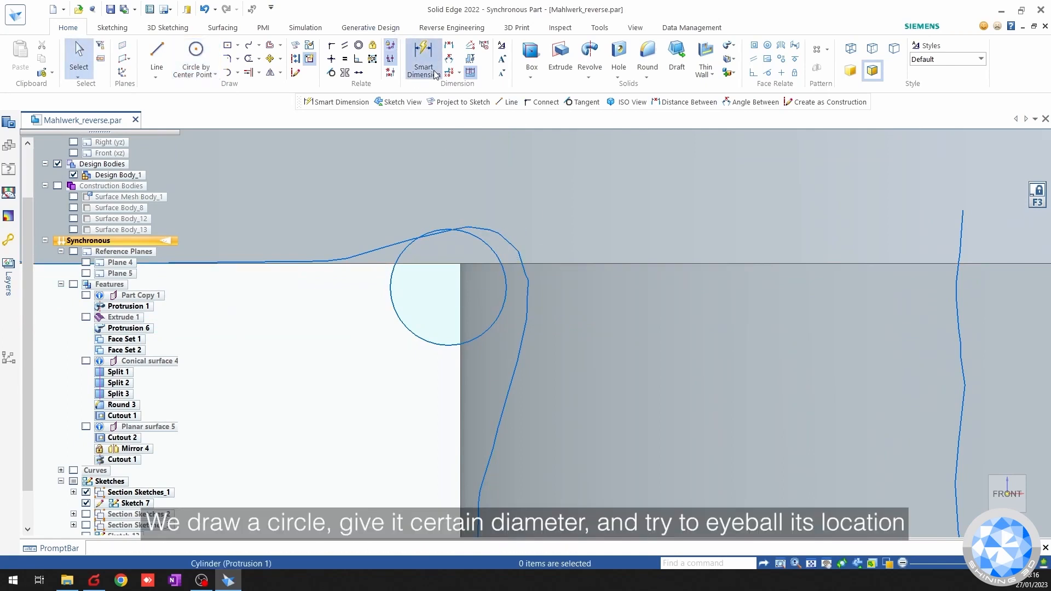
left_click(491, 249)
left_click(554, 221)
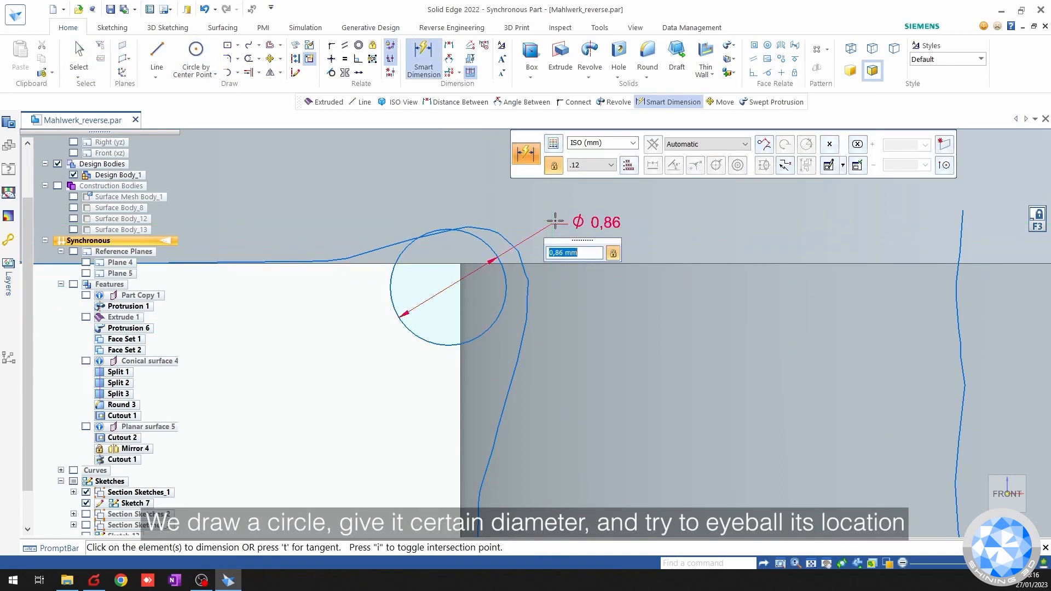
type("1")
key("Return")
left_click(78, 54)
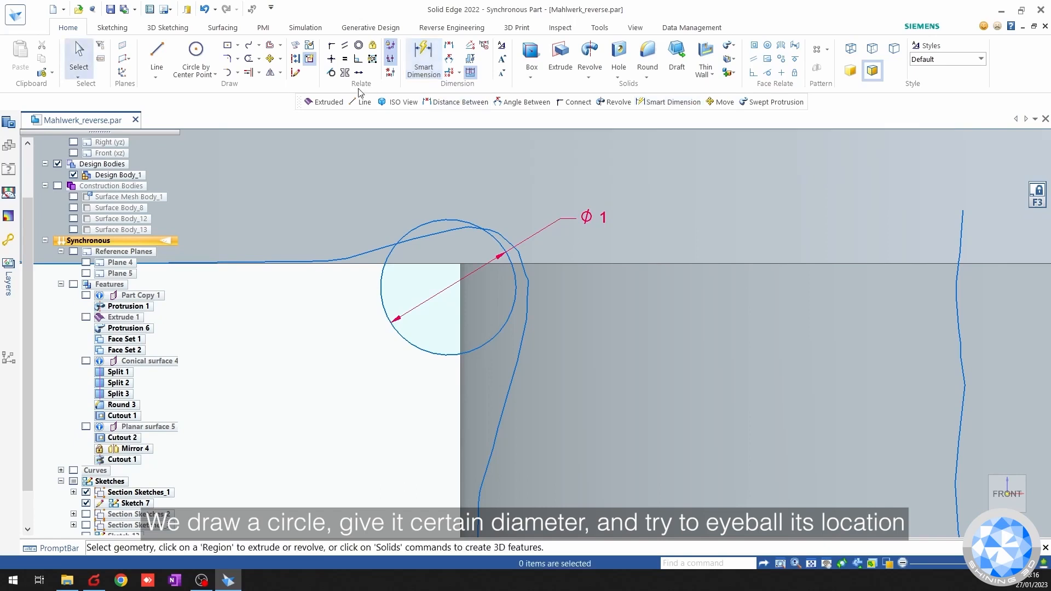
Move the 1 mm circle so it follows the rounded part of the section curve at the base's upper corner.
left_click(386, 261)
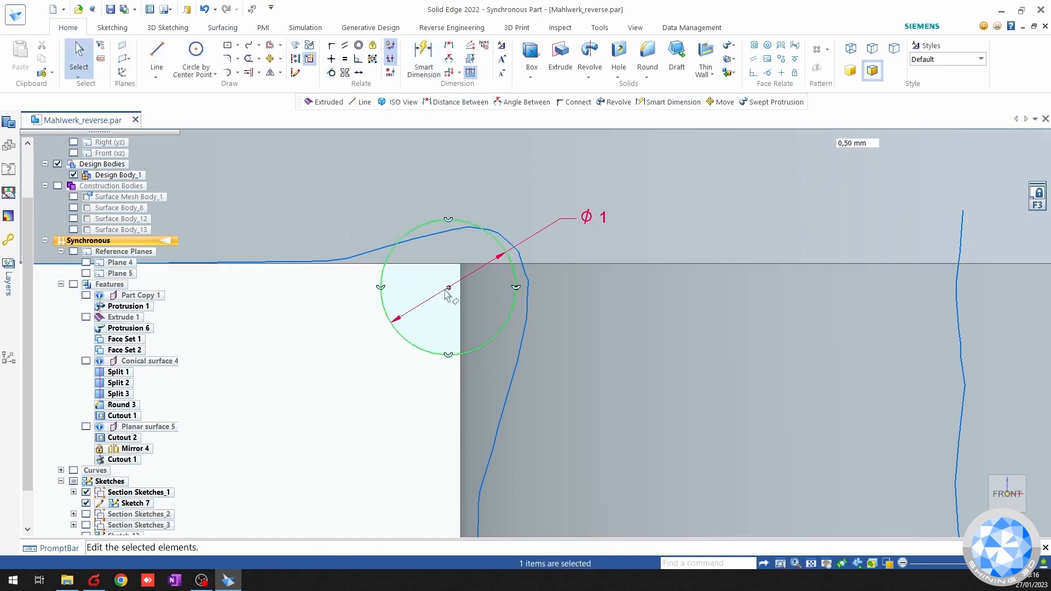
left_click_drag(459, 291, 460, 293)
key("Escape")
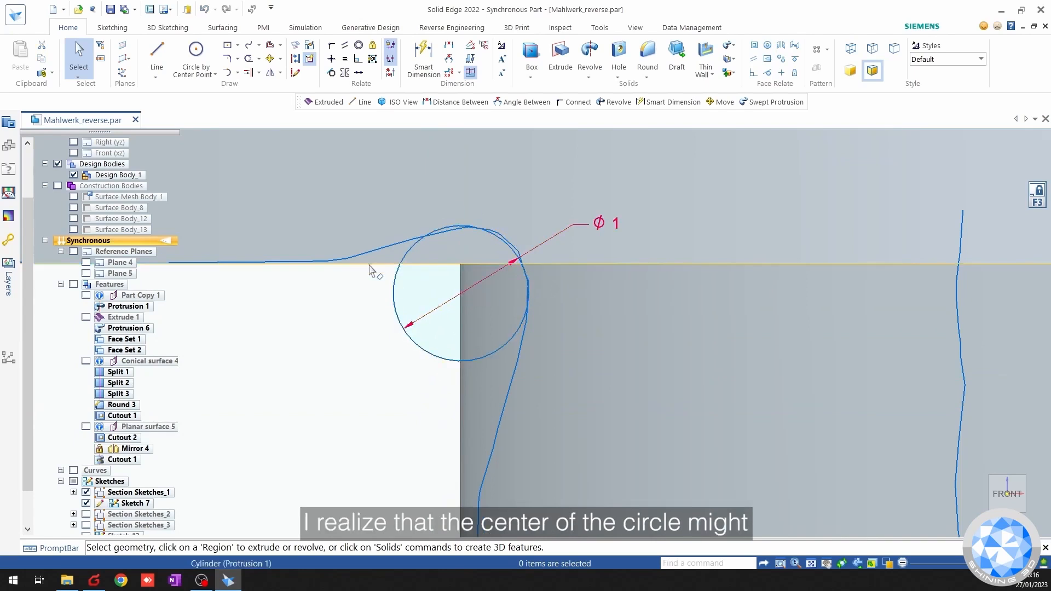
left_click(402, 282)
left_click(354, 381)
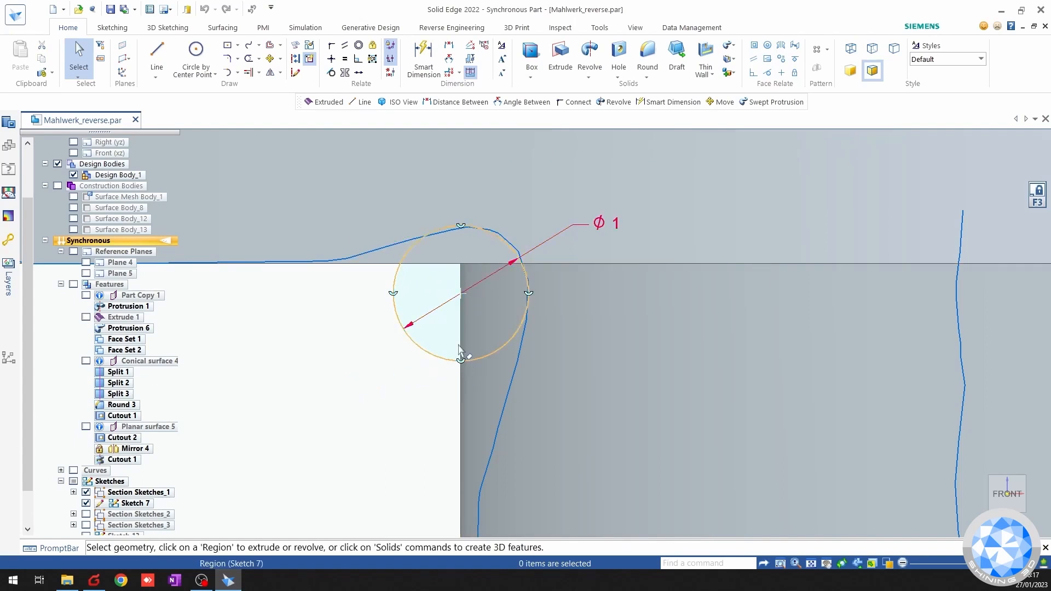
Connect the circle's center point to the vertical outer edge of the base.
left_click(331, 45)
left_click(458, 292)
left_click(461, 329)
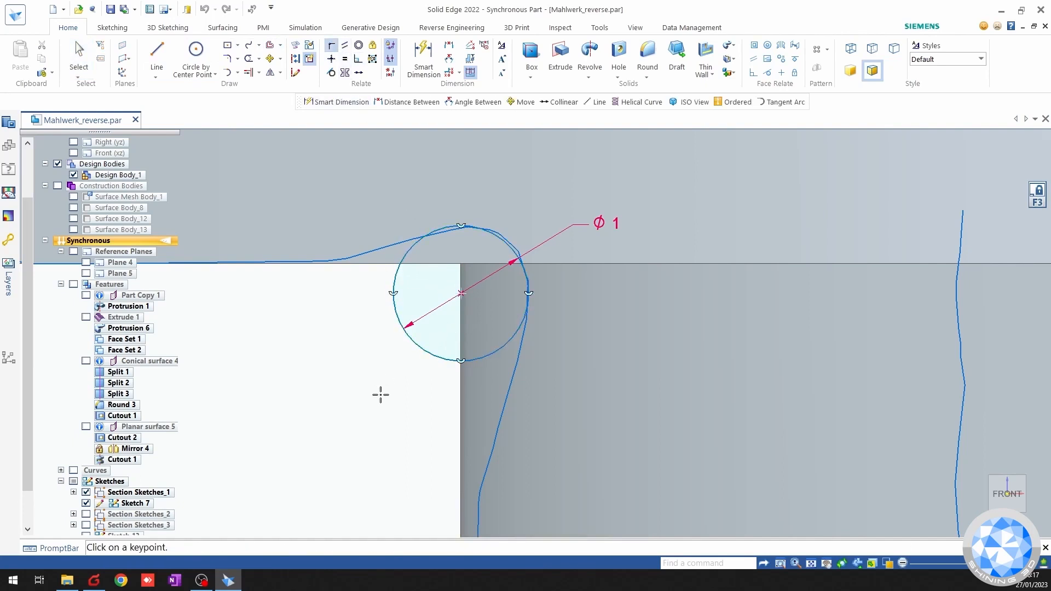
key("Escape")
Draw a line tangent to the circle's inner side, running down along the section curve and out past the base's outer edge.
key("l")
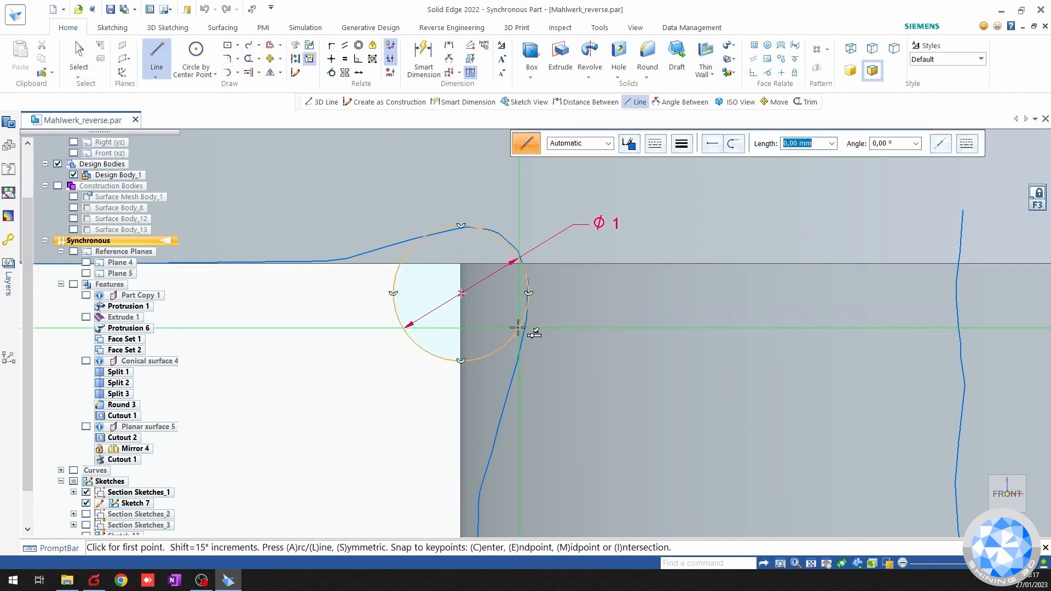
left_click(518, 326)
scroll(416, 413, "down", 2)
middle_click_drag(410, 411, 475, 333, "shift")
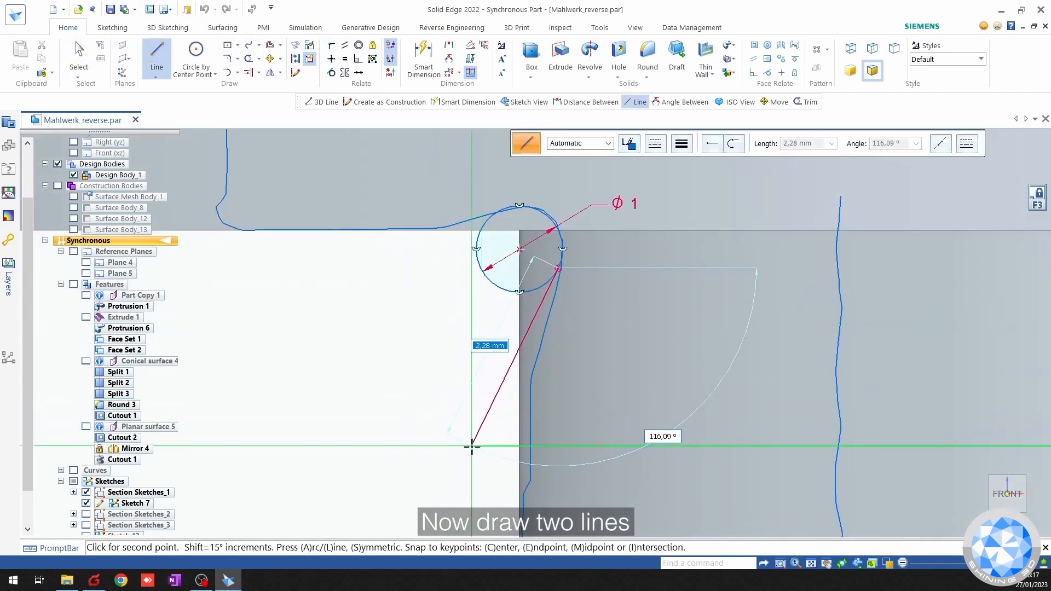
left_click(506, 450)
key("Escape")
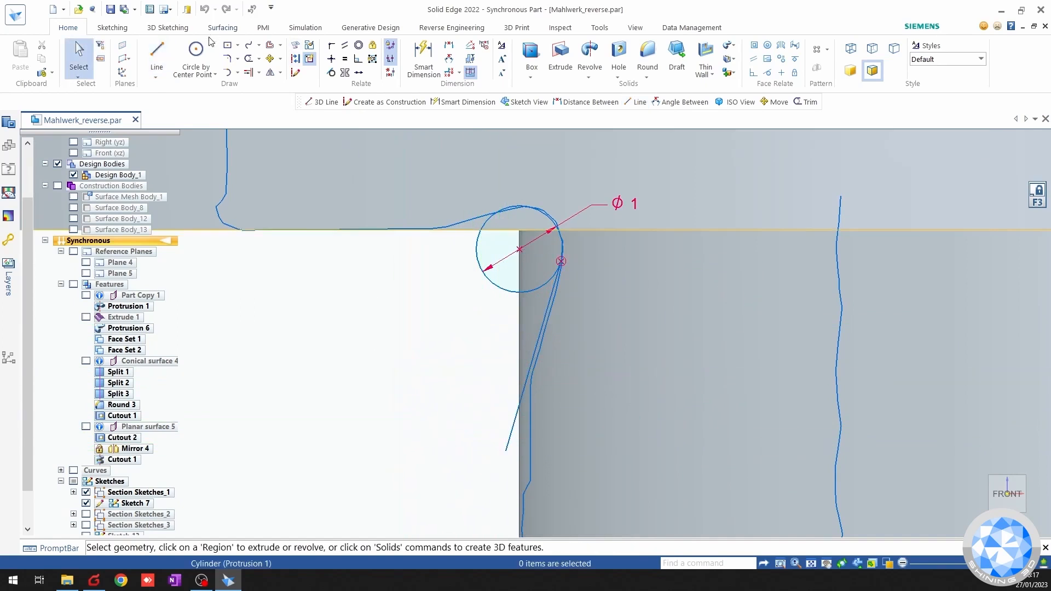
Draw an upper line tangent to the circle out to below the body's edge, and join its outer end to the first tangent line's end.
left_click(156, 57)
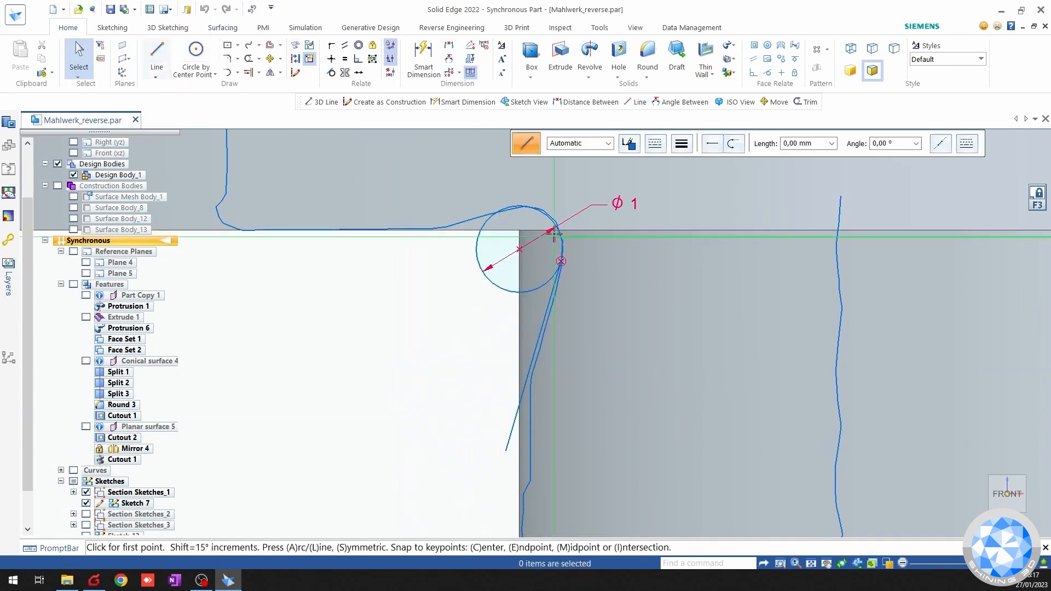
left_click(505, 208)
left_click(343, 259)
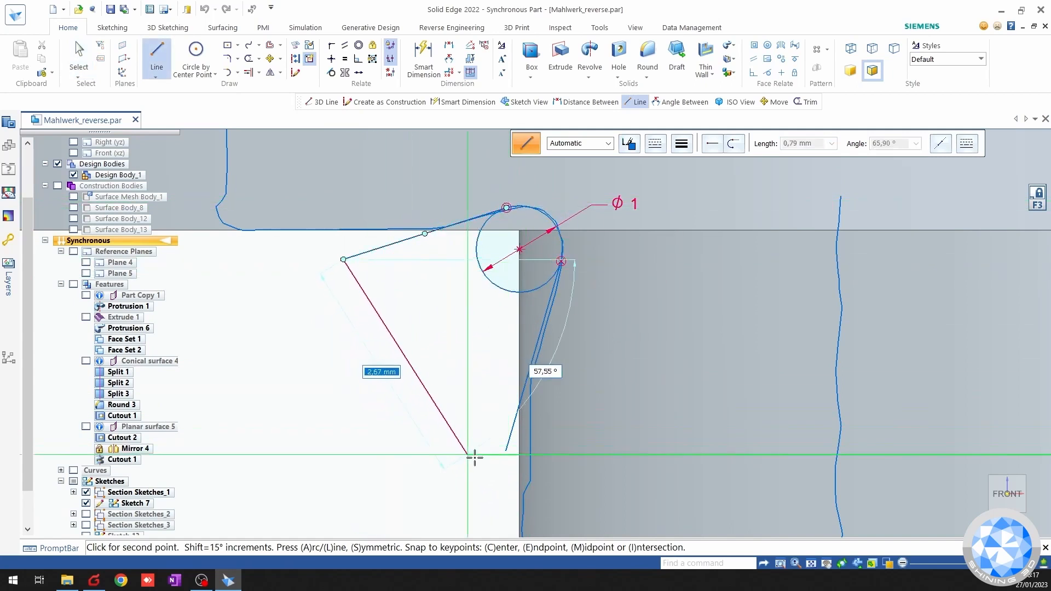
left_click(505, 451)
key("Escape")
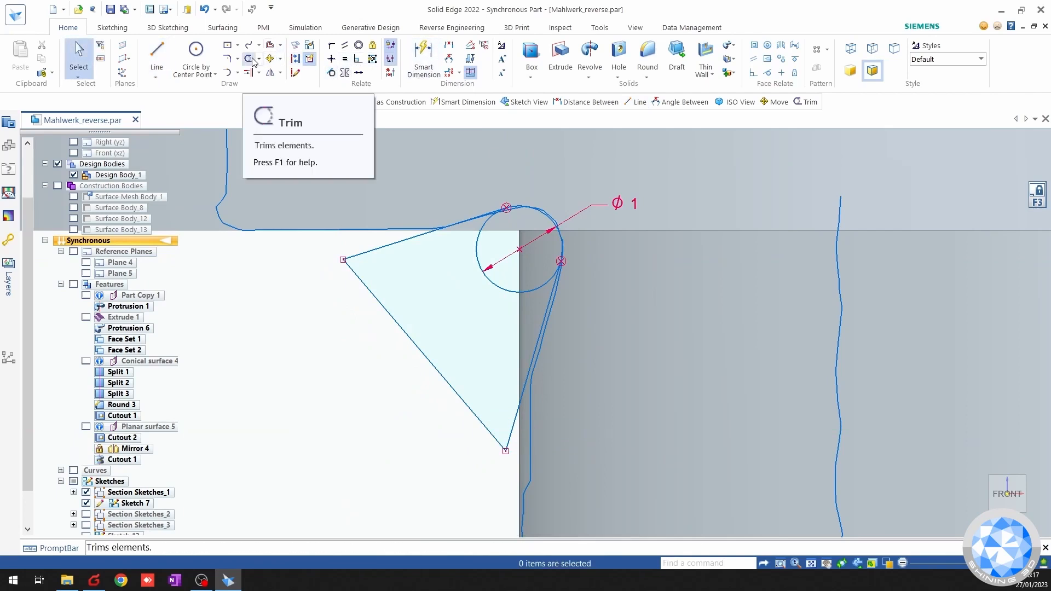
Trim away the part of the circle lying between the two tangent lines to leave one closed profile.
left_click(253, 60)
left_click(476, 258)
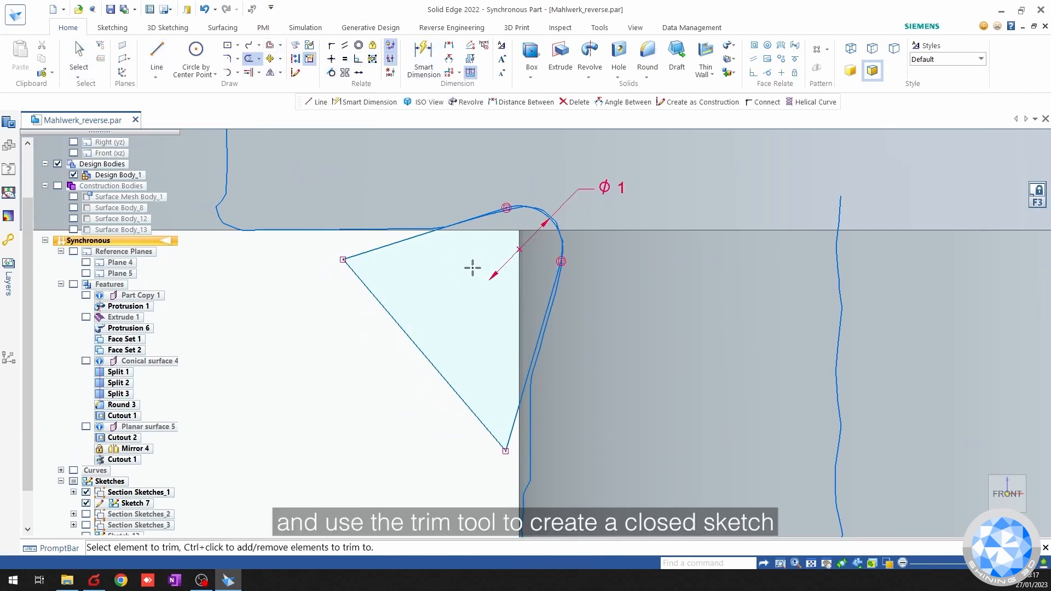
key("Escape")
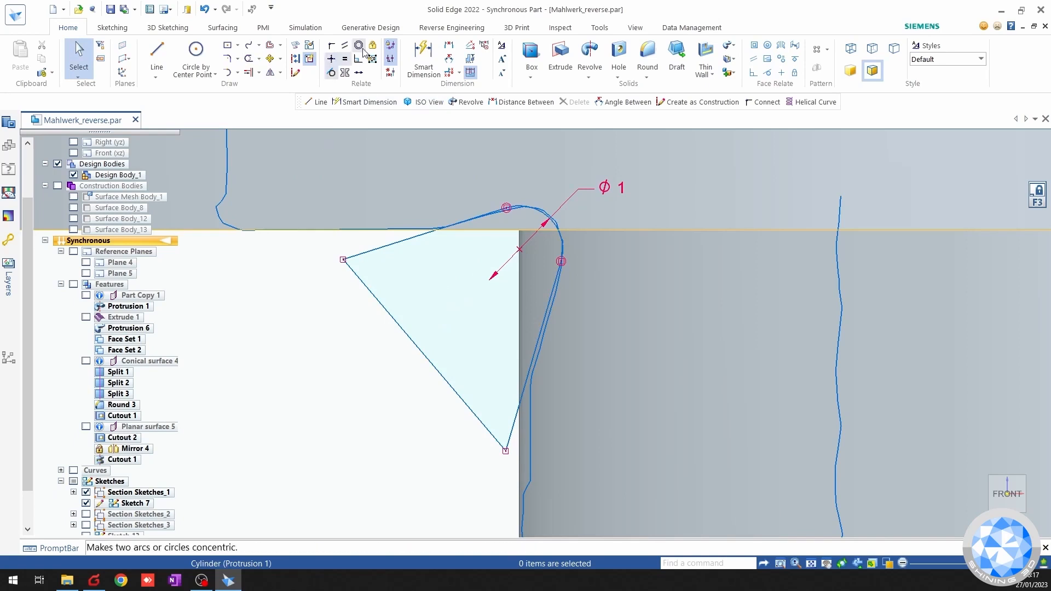
Dimension the angle between the profile's two tangent lines and set it to 60°.
left_click(449, 59)
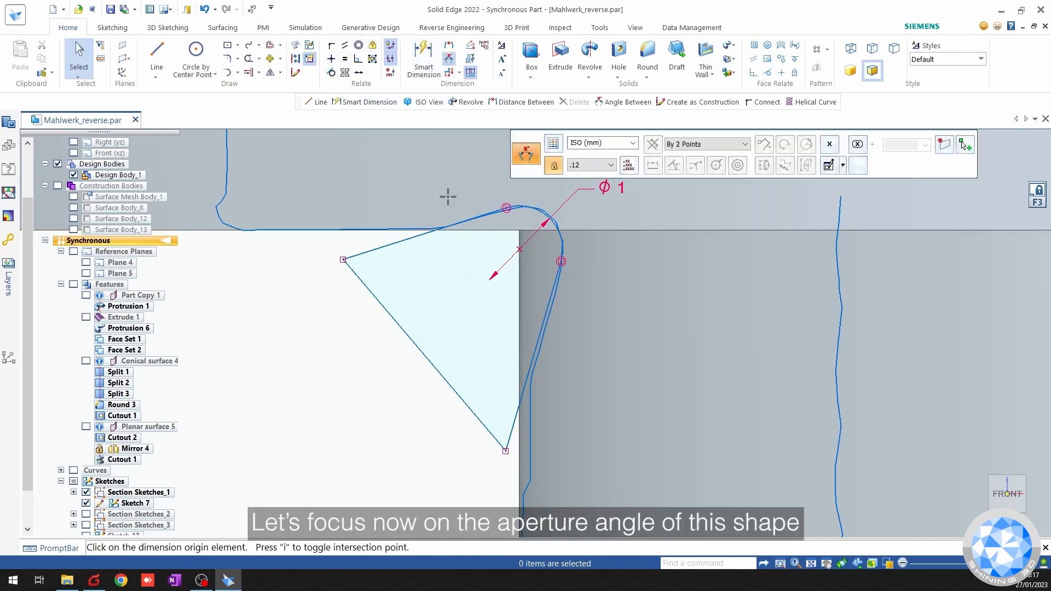
left_click(510, 417)
left_click(480, 306)
type("6")
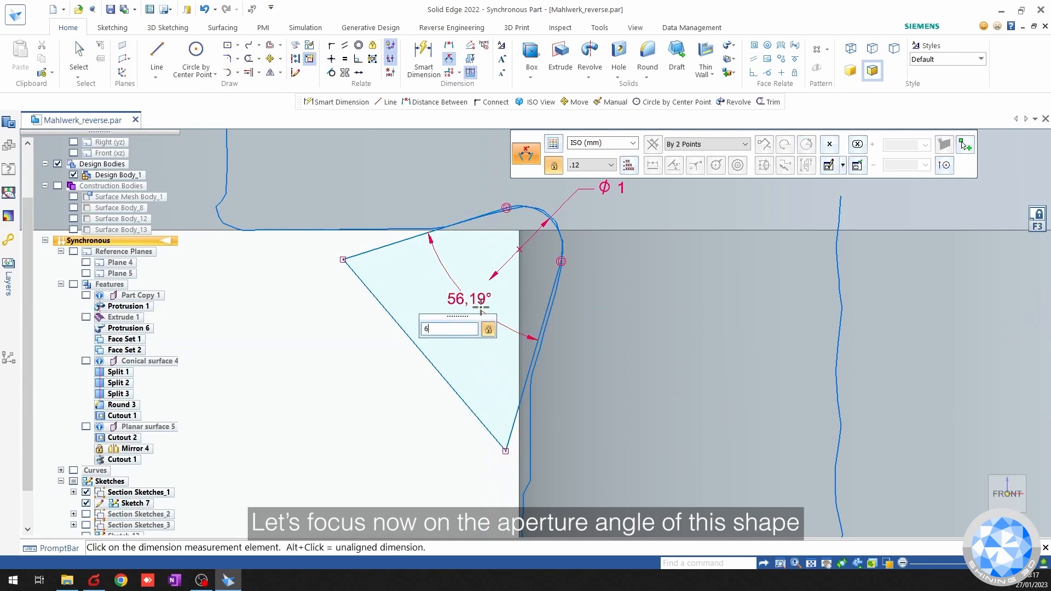
type("0")
key("Return")
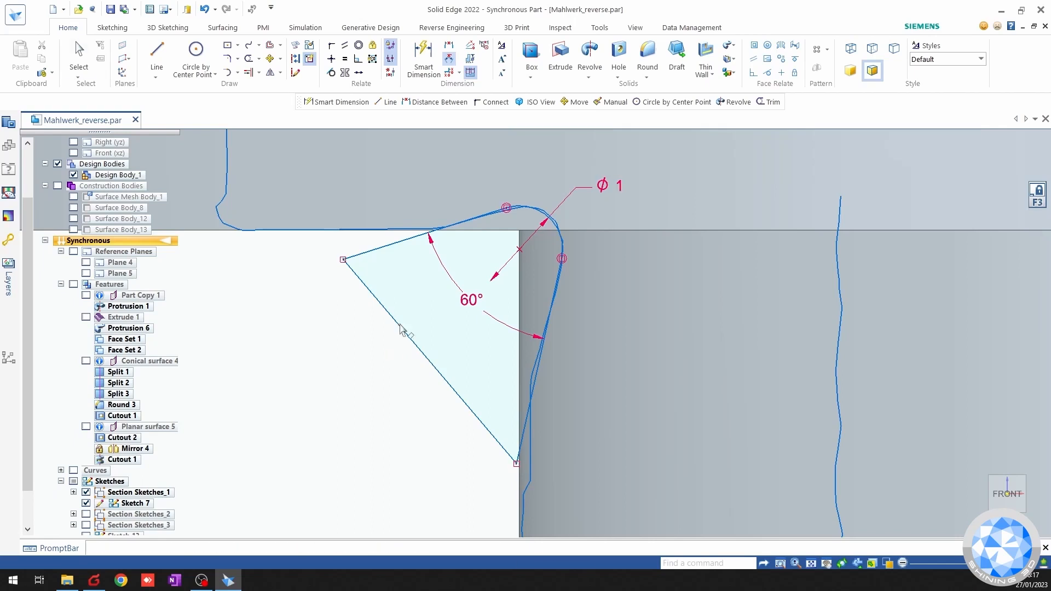
Dimension the angle between the upper tangent line and the body's lower edge and set it to 15°.
key("Escape")
left_click(449, 60)
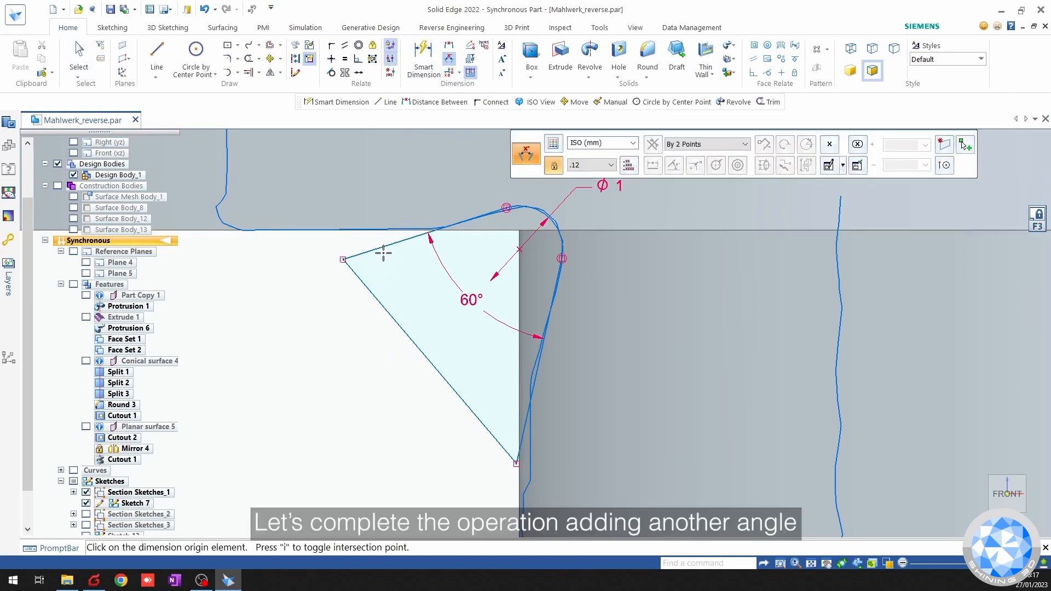
left_click(213, 230)
left_click(234, 268)
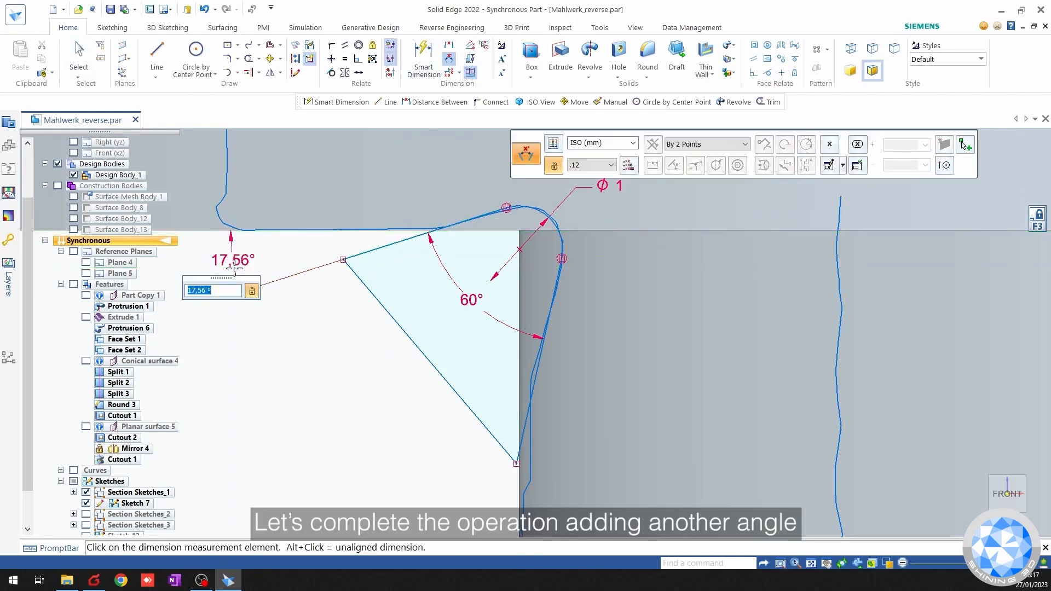
type("15")
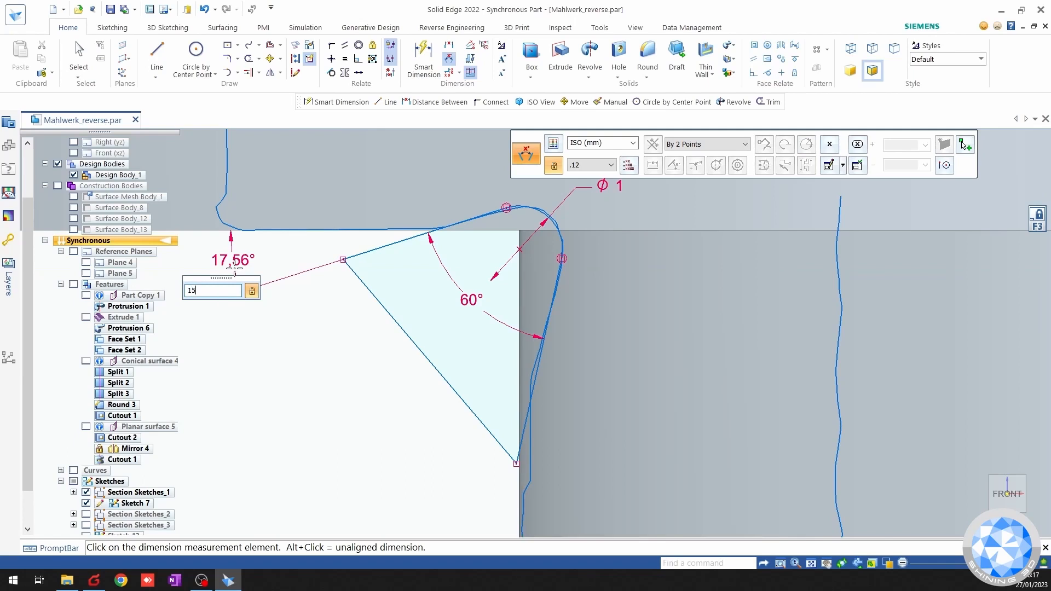
key("Return")
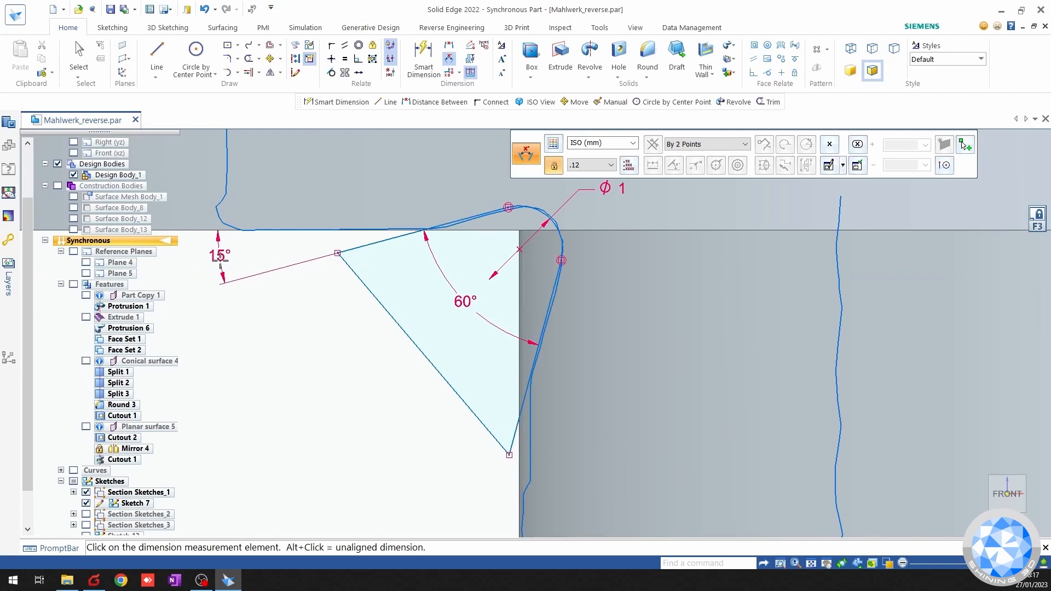
Delete the 15° angle dimension between the upper tangent line and the body's lower edge.
key("Escape")
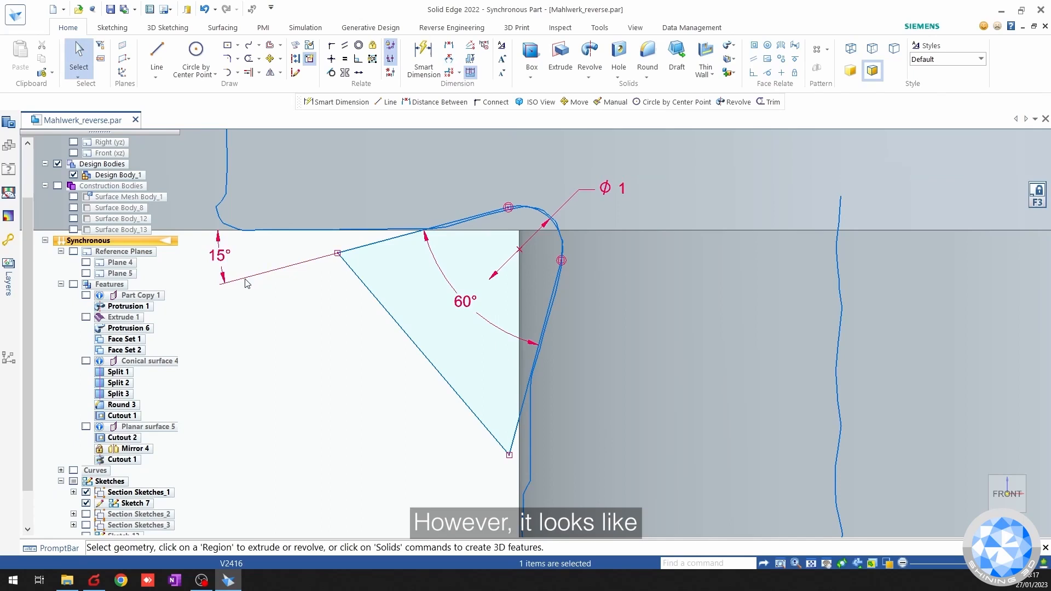
left_click(247, 279)
key("Escape")
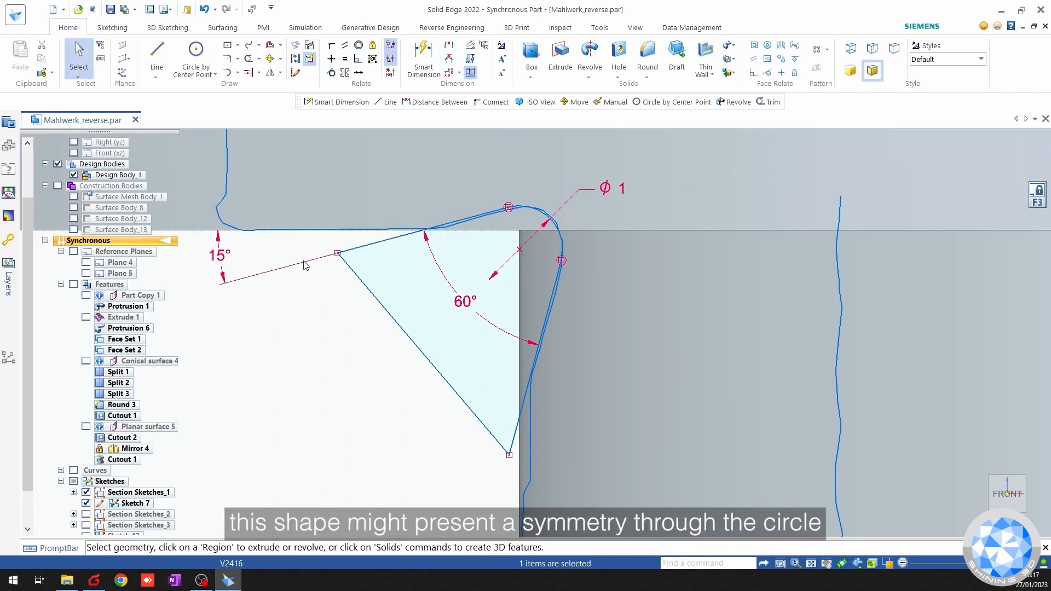
key("Delete")
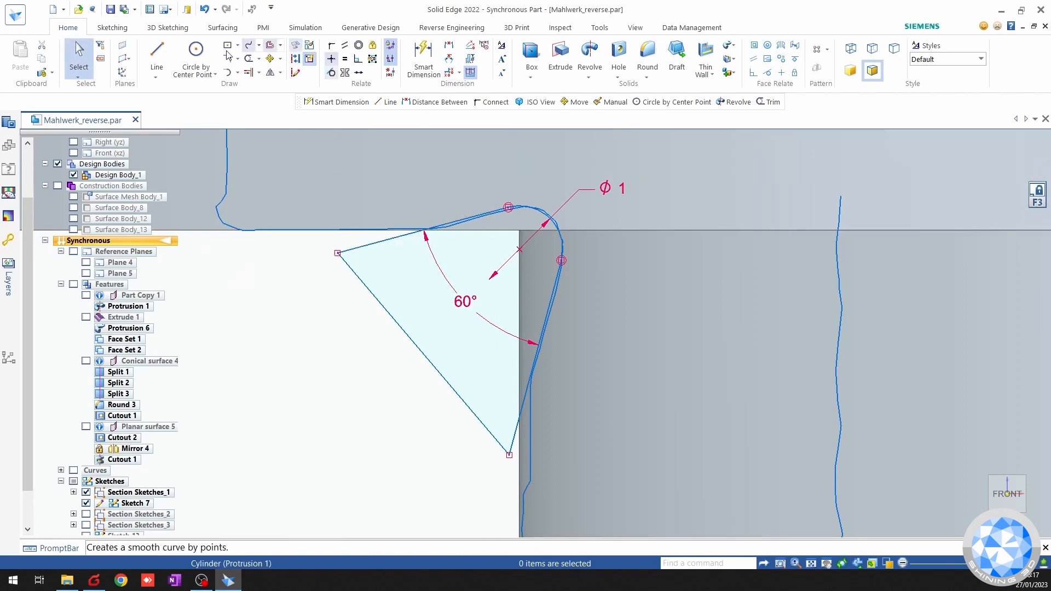
Draw a construction line from the circle's center diagonally down between the two tangent lines, out past the profile's closing line.
left_click(157, 54)
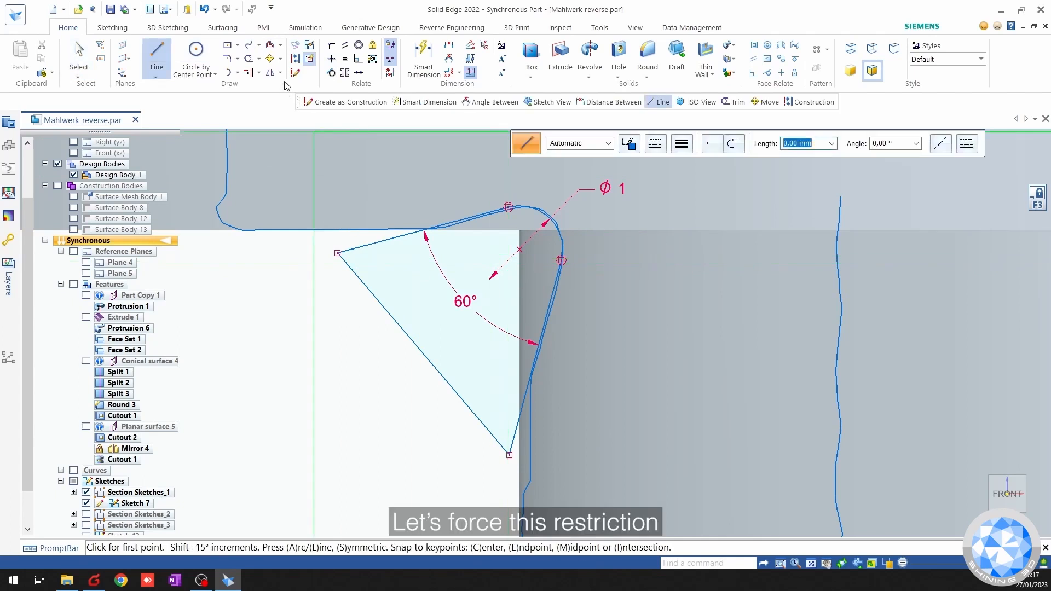
left_click(519, 249)
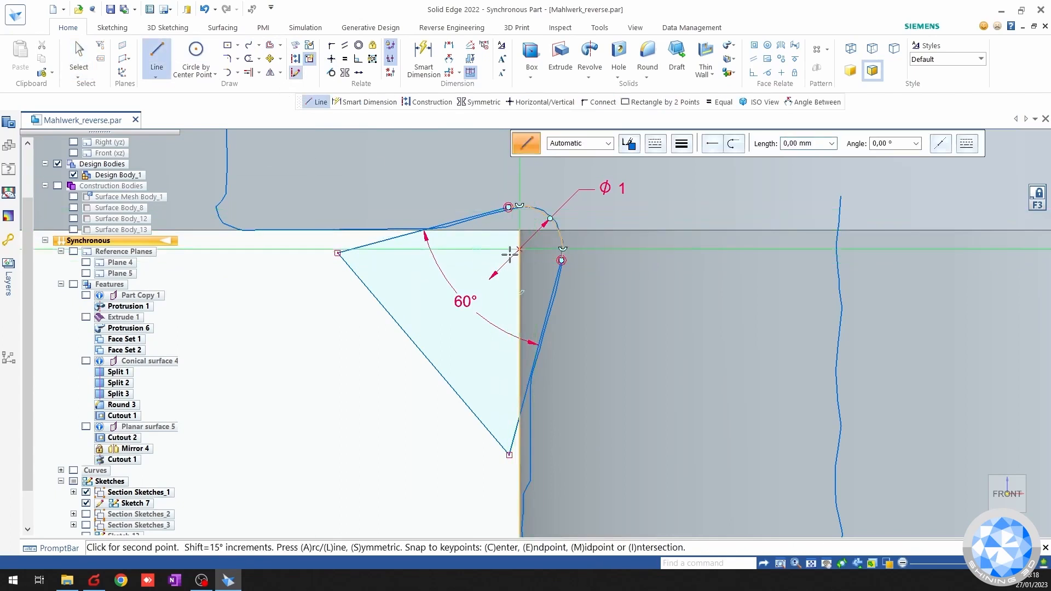
left_click(337, 413)
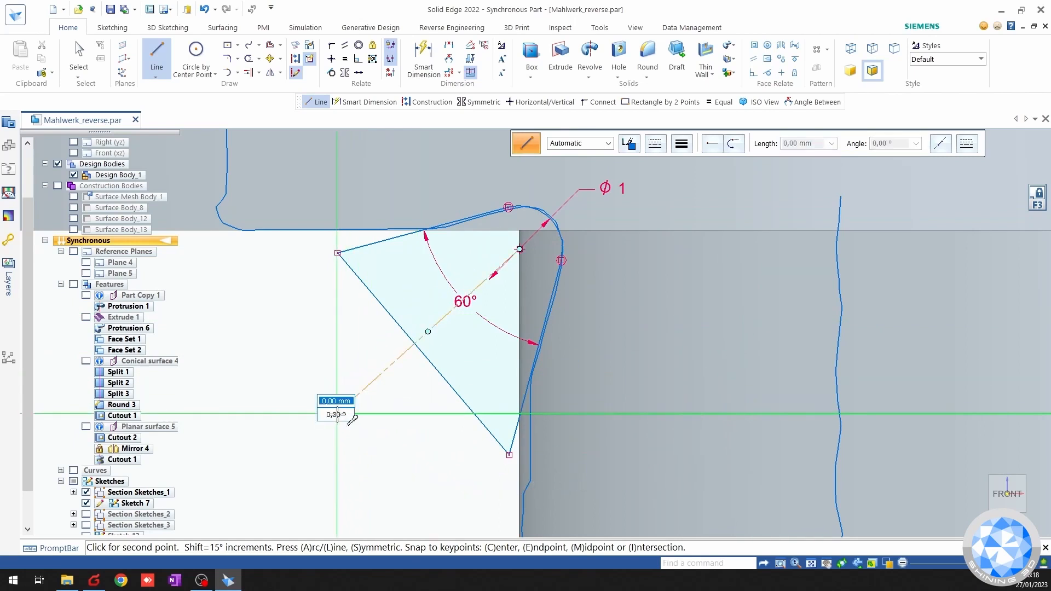
key("Escape")
left_click(423, 58)
left_click(351, 399)
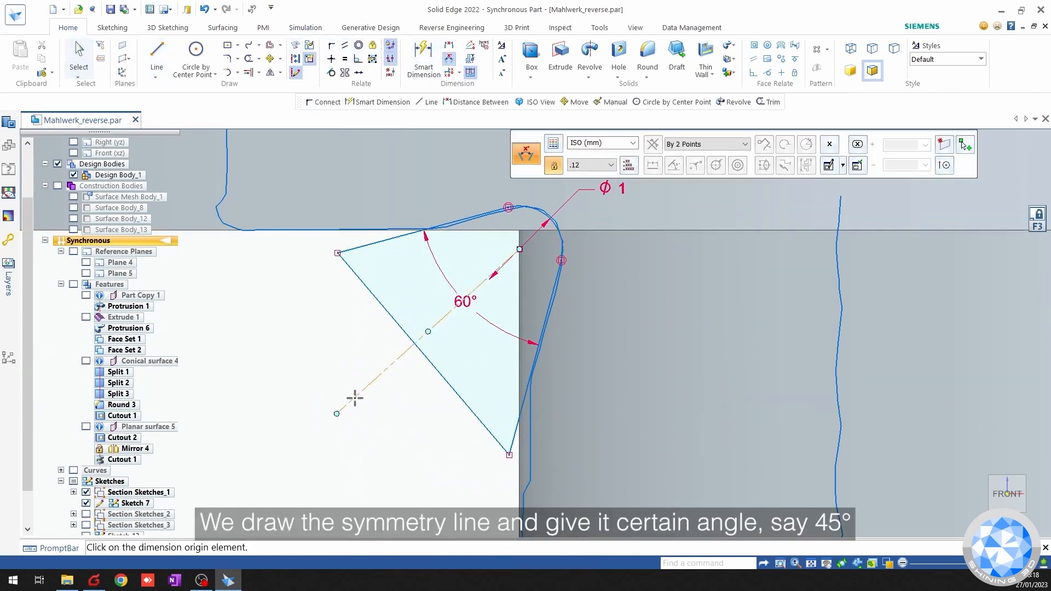
left_click(227, 231)
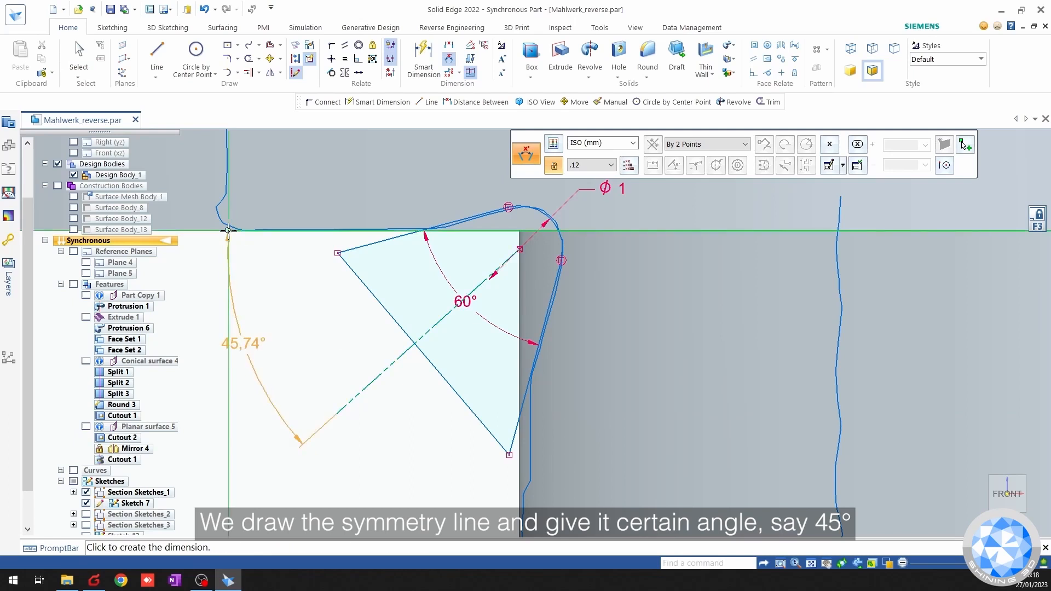
left_click(201, 250)
type("45,00")
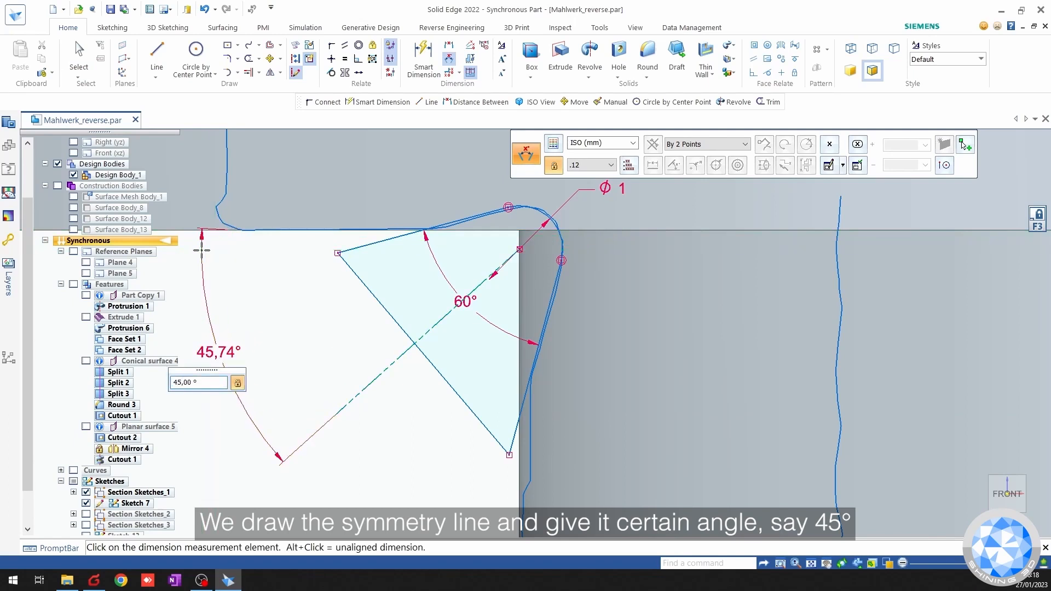
key("Escape")
key("ctrl+z")
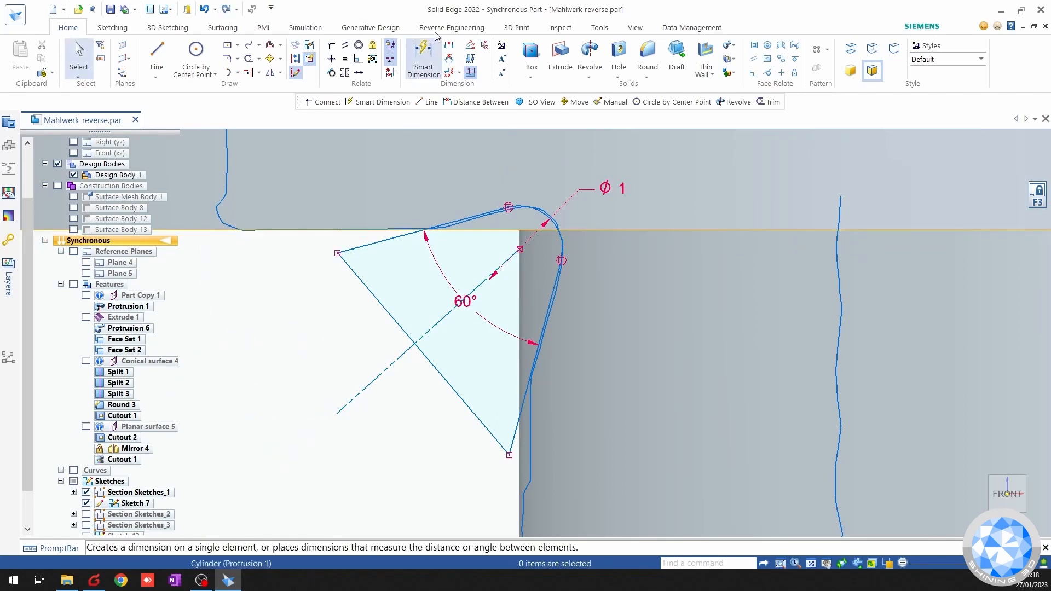
Dimension the angle between the diagonal construction line and the body's lower edge and set it to 45°.
left_click(449, 58)
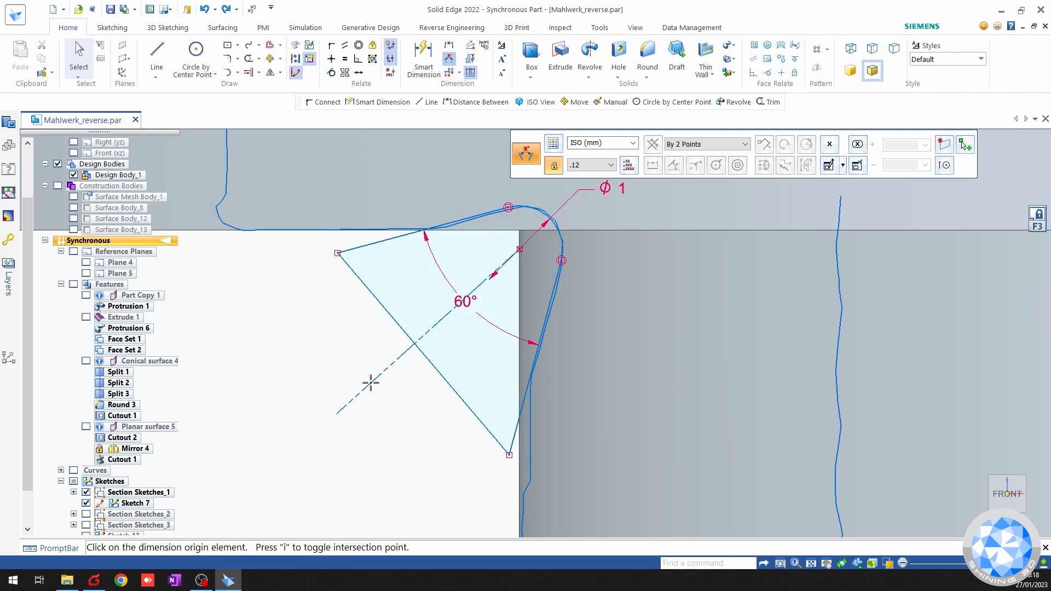
middle_click_drag(371, 383, 532, 421, "shift")
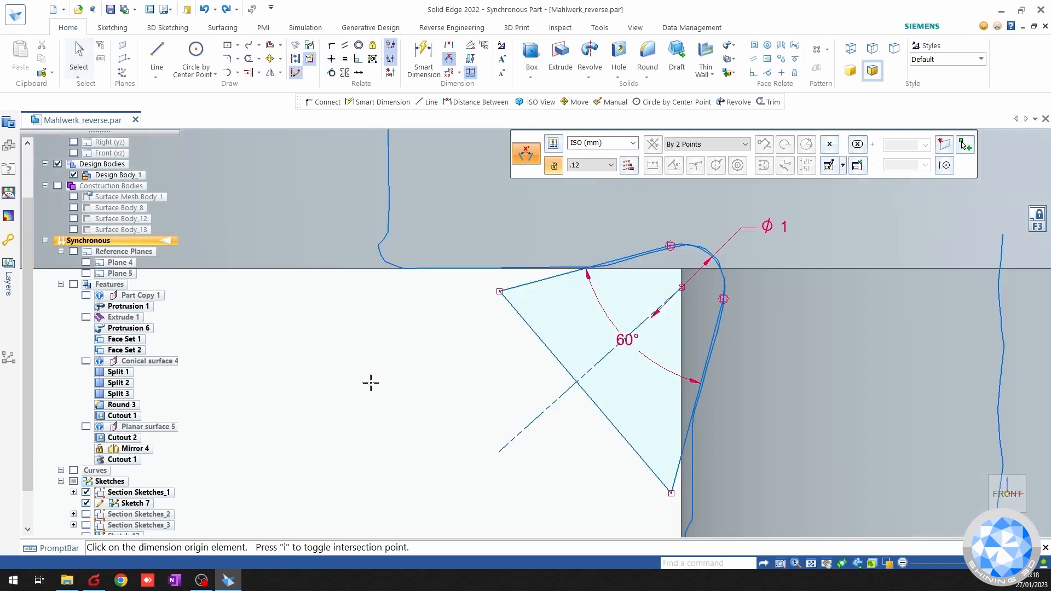
left_click(532, 413)
left_click(352, 269)
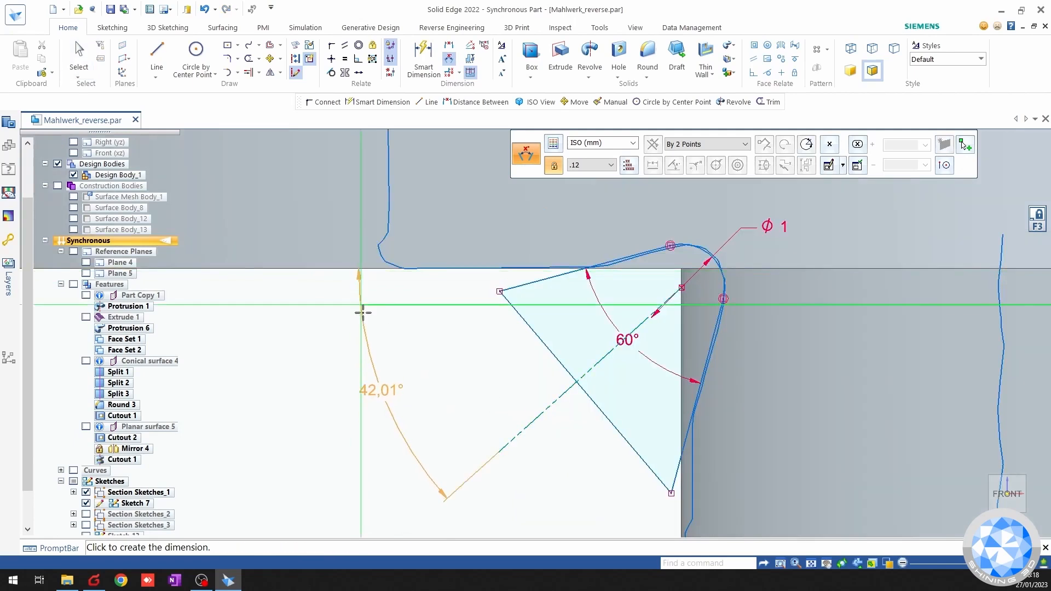
left_click(364, 320)
type("45")
key("Return")
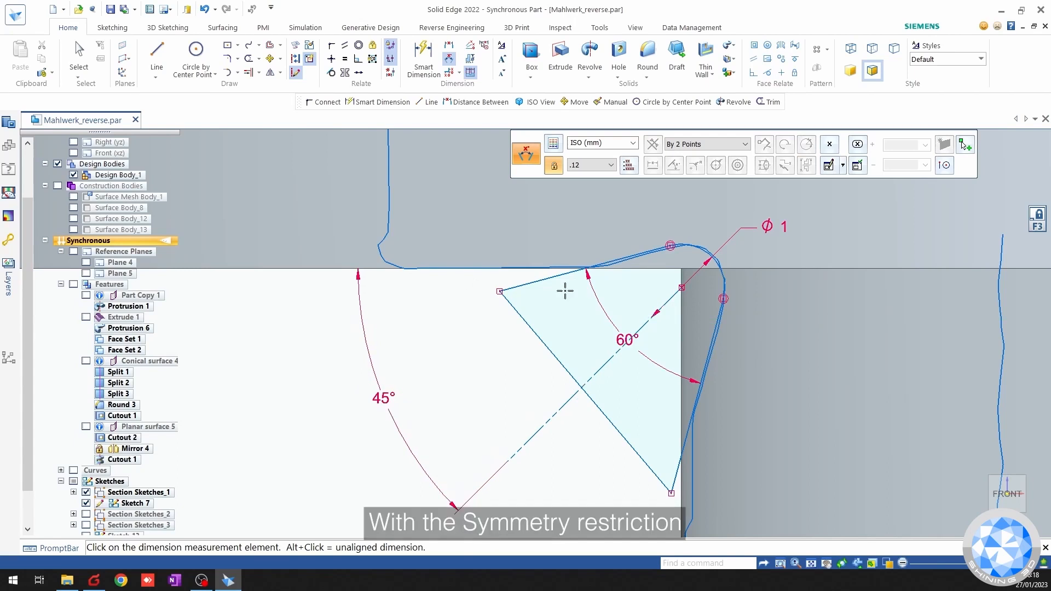
key("Escape")
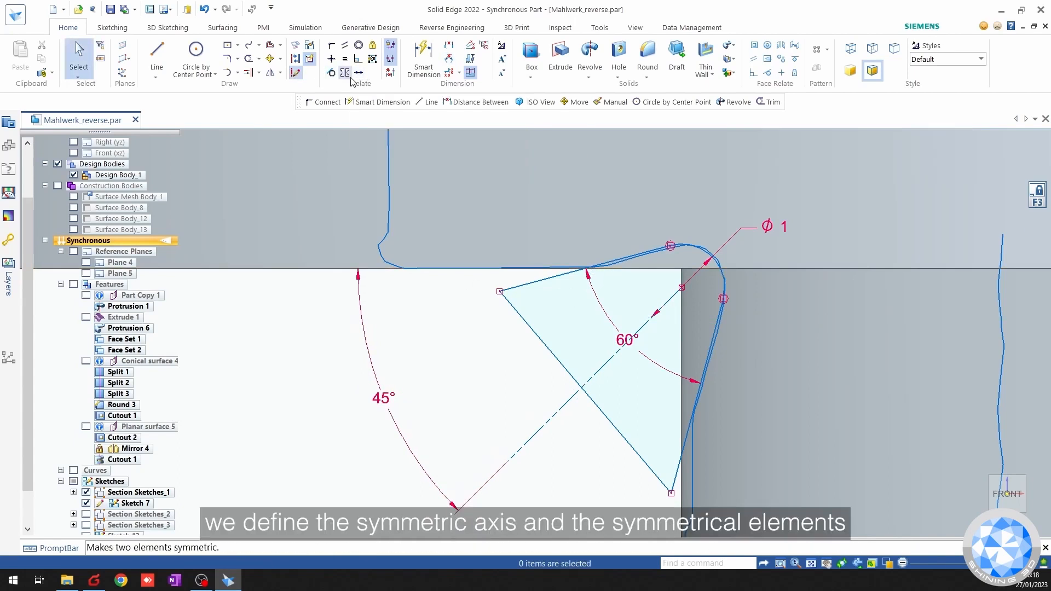
Make the profile's two tangent lines symmetric about the diagonal construction line.
left_click(349, 76)
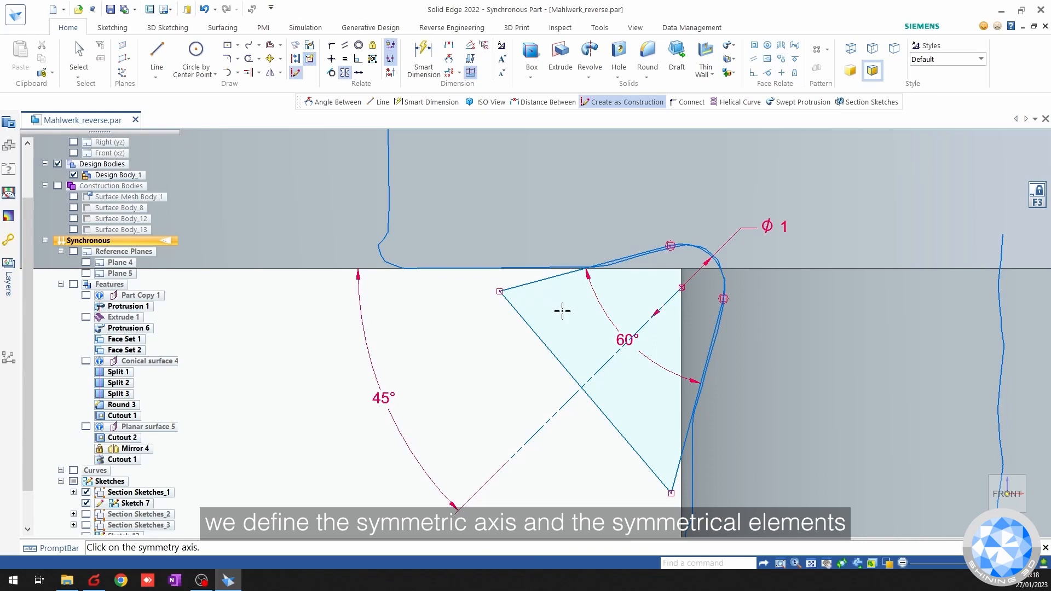
left_click(589, 358)
left_click(535, 282)
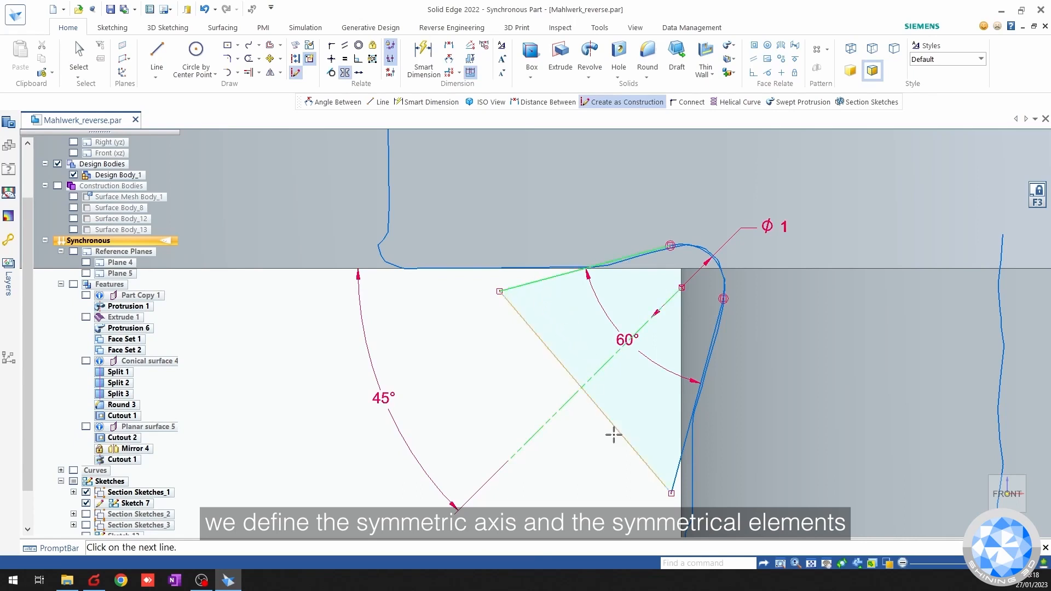
left_click(678, 464)
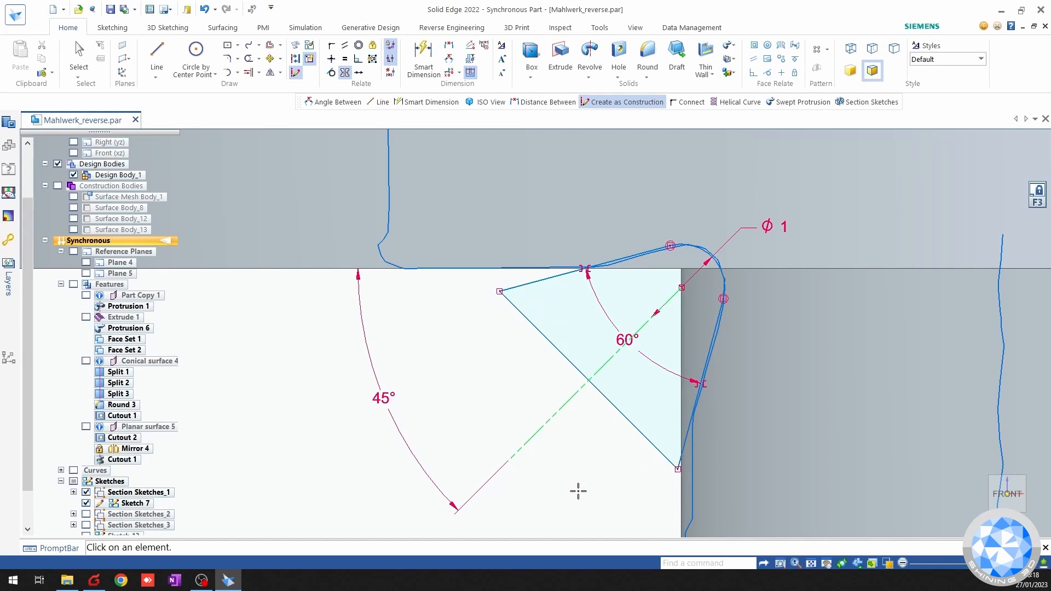
key("Escape")
Cut the rounded undercut profile out of the base by revolving its region around the part's vertical Z axis.
middle_click_drag(563, 473, 334, 408, "shift")
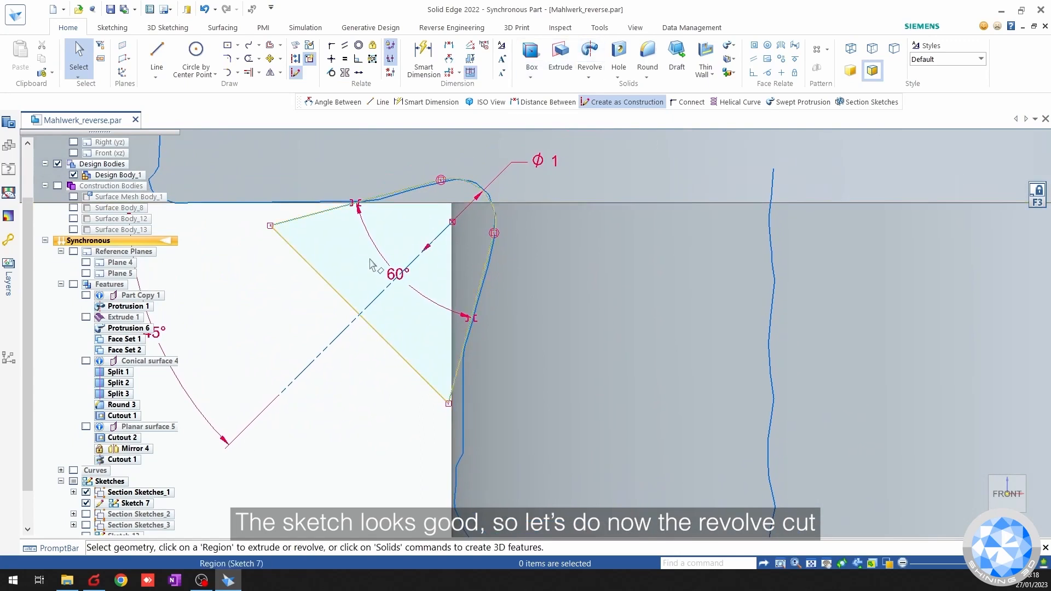
left_click(590, 54)
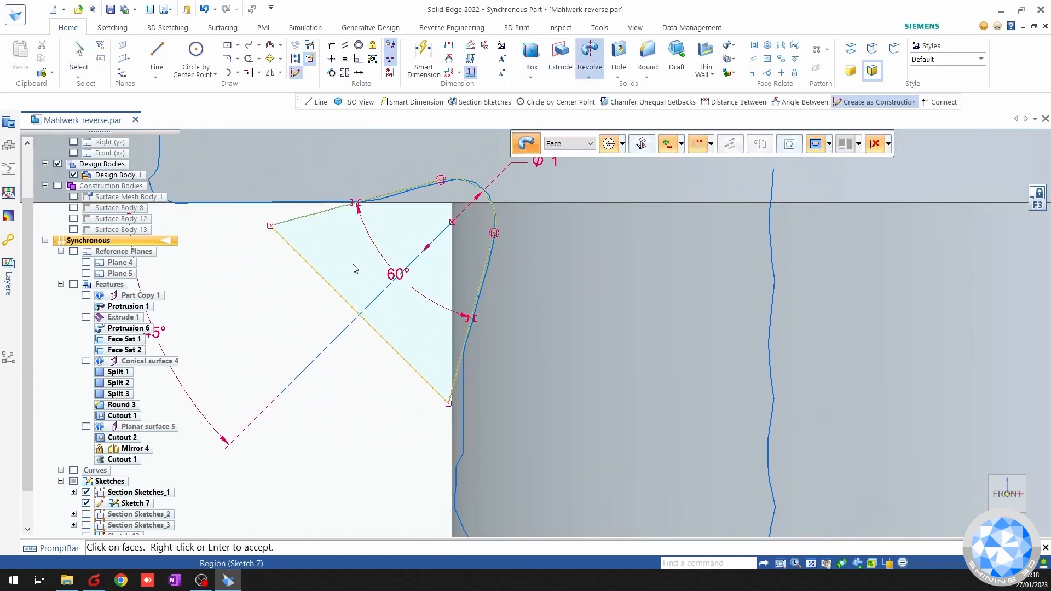
left_click(385, 272)
scroll(407, 265, "down", 4)
right_click(371, 386)
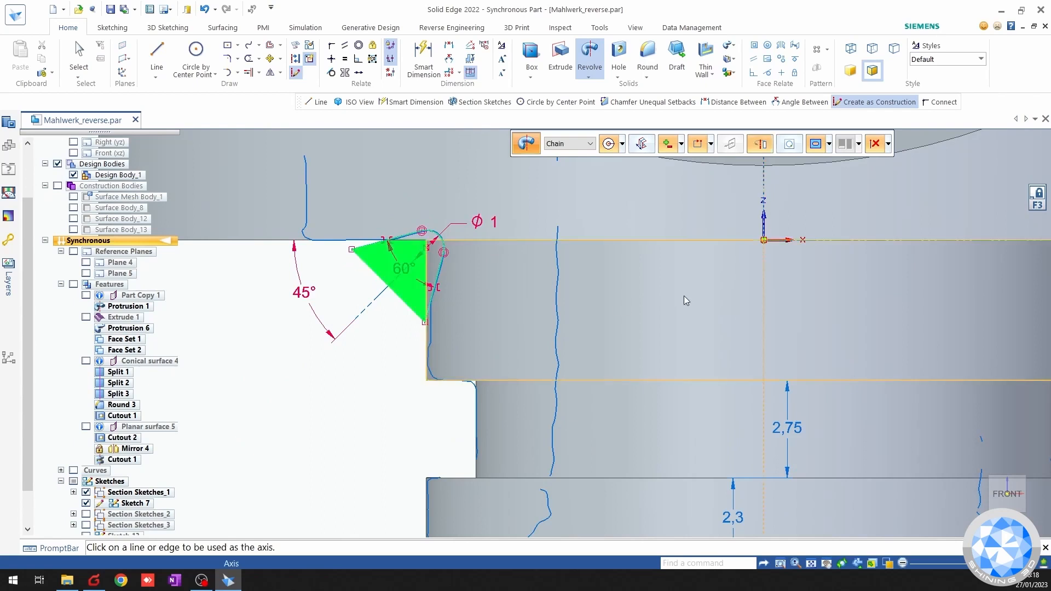
left_click(762, 276)
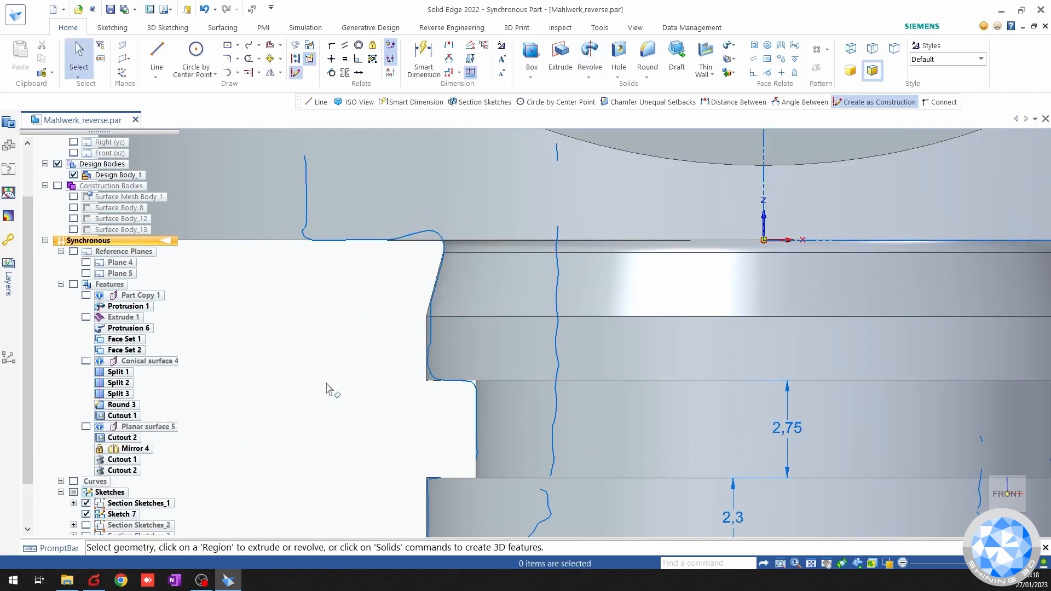
Start an unequal-setback chamfer on the base's lowest flange, using its bottom face as reference and its outer circular edge as the chamfer edge.
scroll(329, 388, "down", 4)
middle_click_drag(301, 406, 334, 413, "shift")
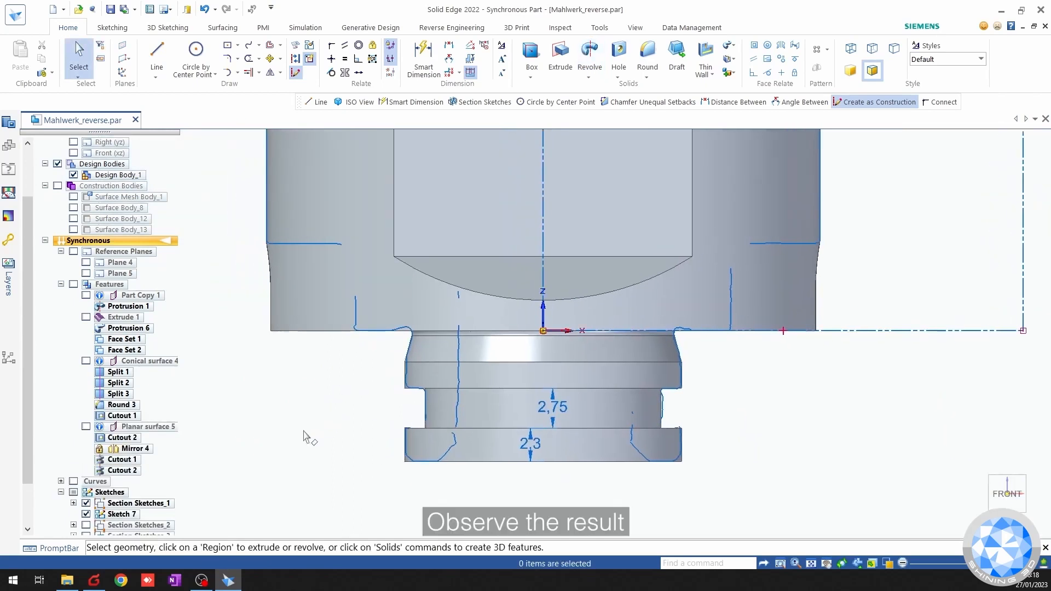
scroll(394, 464, "up", 3)
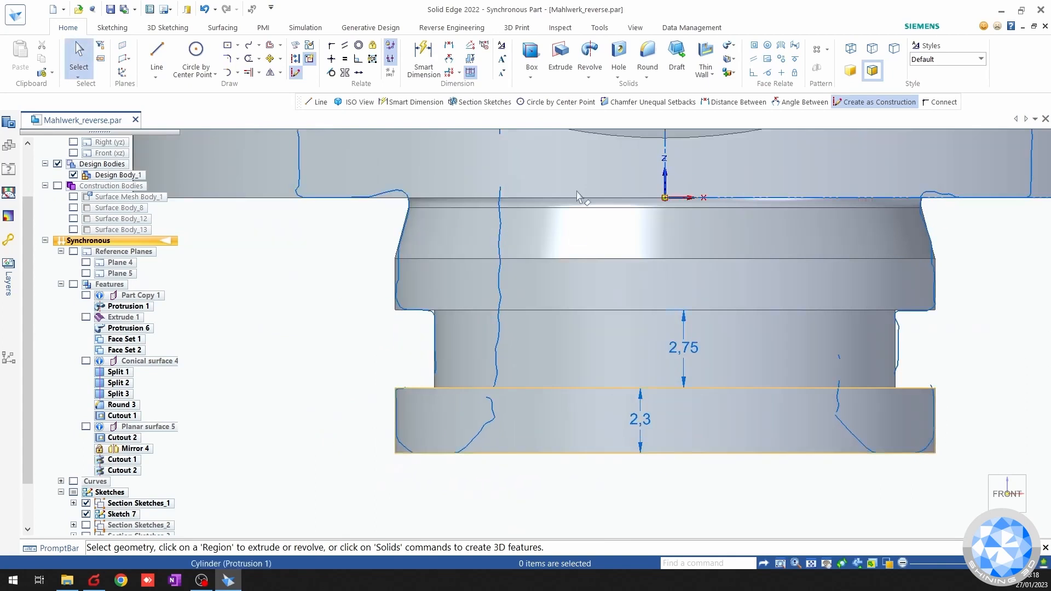
left_click(646, 74)
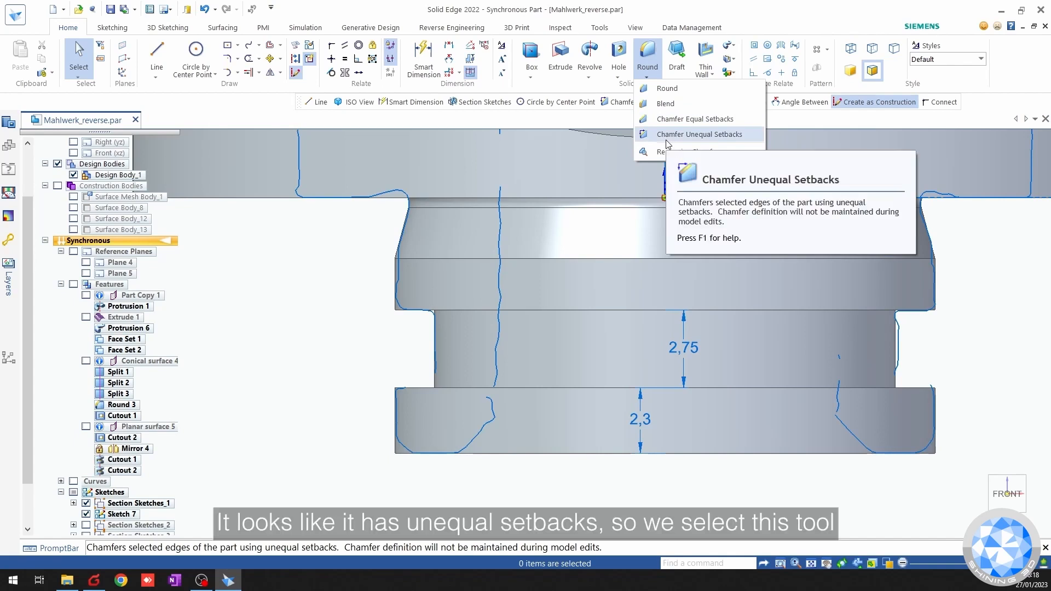
left_click(690, 134)
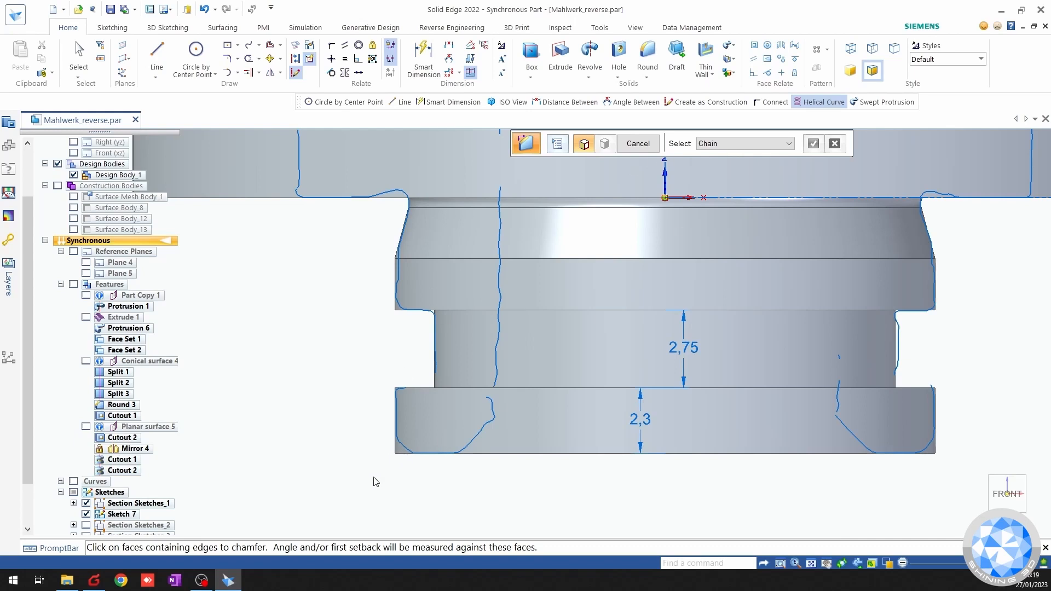
scroll(375, 481, "up", 1)
middle_click_drag(436, 468, 407, 444)
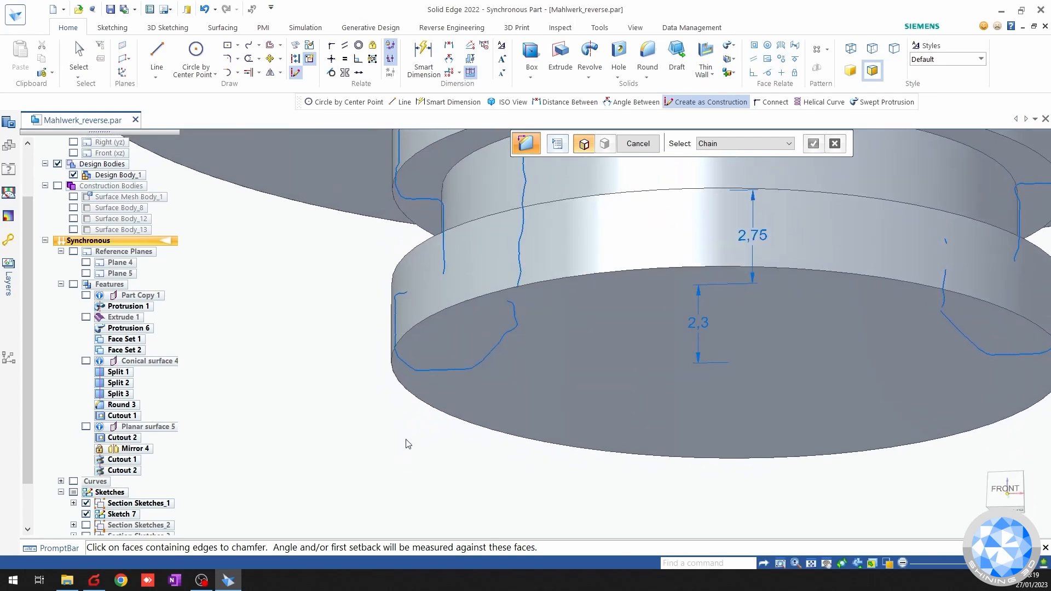
left_click(416, 339)
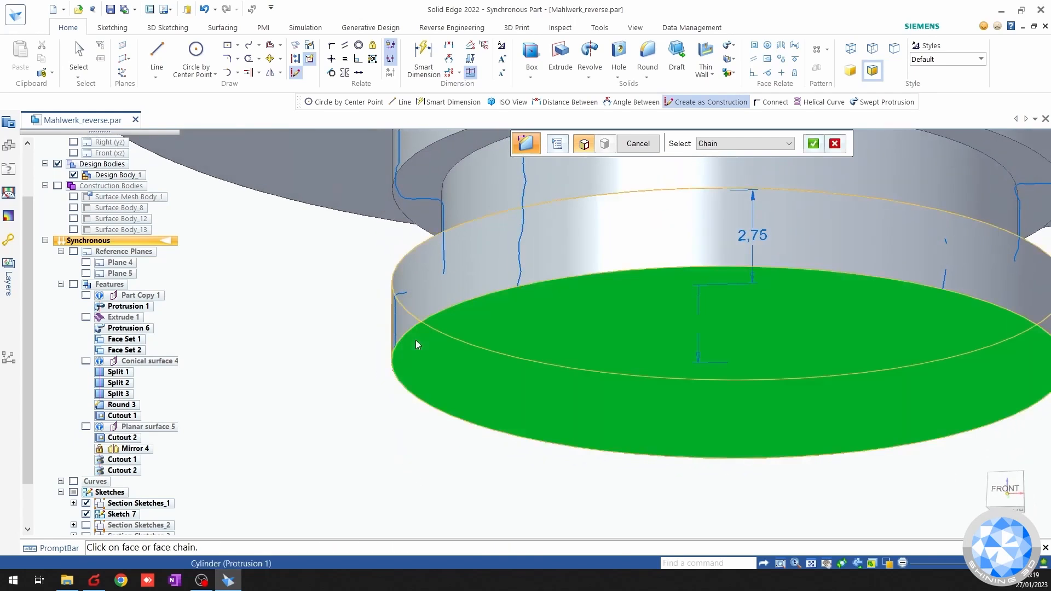
right_click(407, 333)
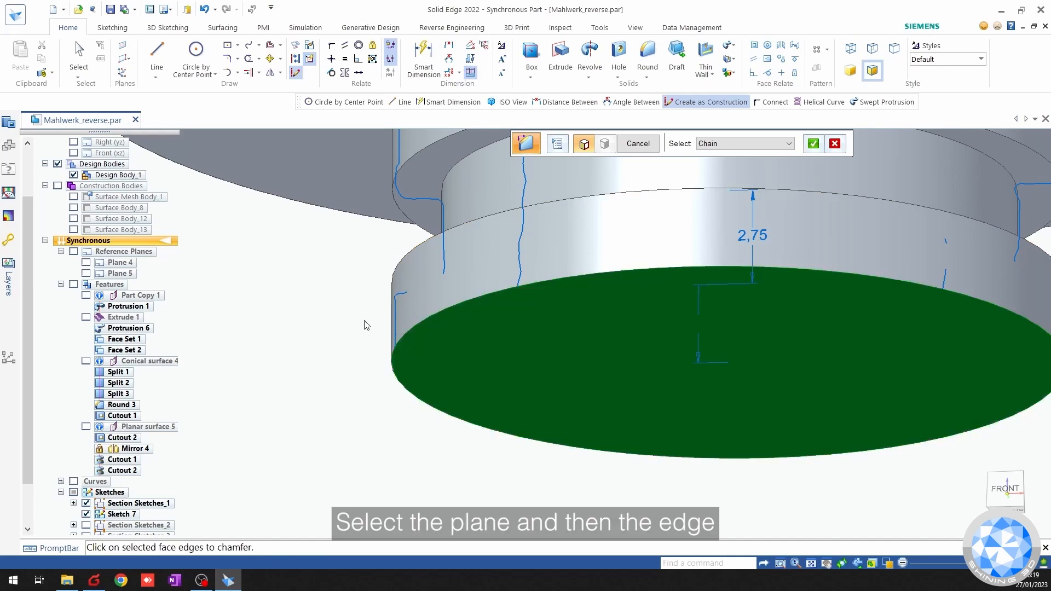
left_click(403, 342)
Compare the chamfer preview with the section sketch and accept it with a 0.60 mm setback and 40° angle.
middle_click_drag(538, 257, 410, 289, "shift")
key("ctrl+f")
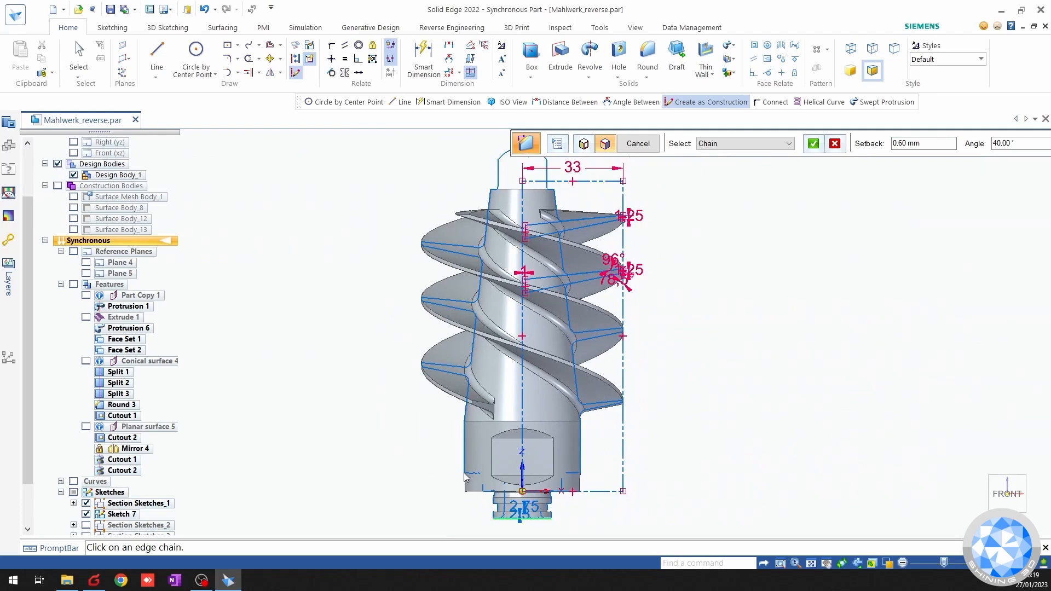
middle_click_drag(464, 472, 519, 371, "shift")
scroll(602, 419, "up", 10)
scroll(698, 404, "up", 4)
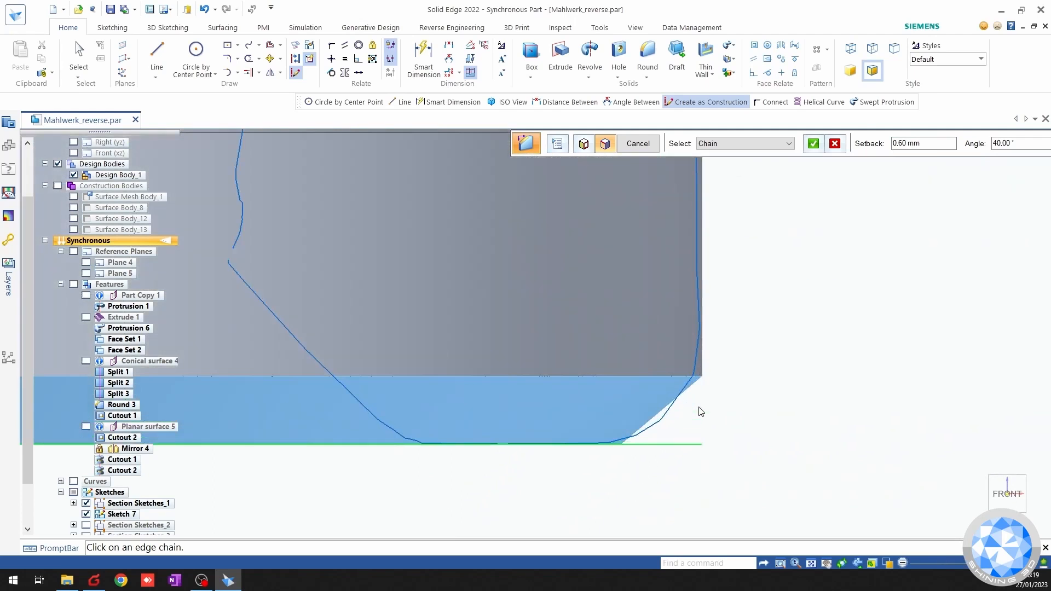
left_click_drag(872, 142, 723, 137)
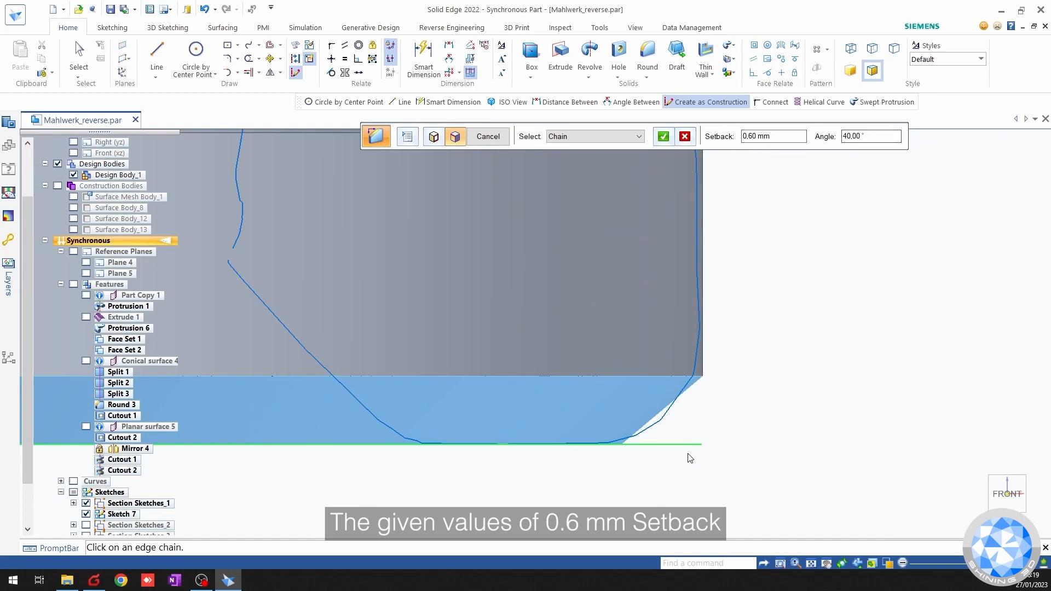
scroll(650, 432, "down", 4)
middle_click_drag(331, 437, 884, 397, "shift")
middle_click_drag(324, 464, 594, 433, "shift")
scroll(472, 350, "up", 4)
scroll(469, 388, "down", 7)
scroll(573, 372, "down", 1)
middle_click_drag(696, 445, 470, 446, "shift")
right_click(582, 468)
scroll(583, 469, "down", 2)
scroll(470, 446, "down", 2)
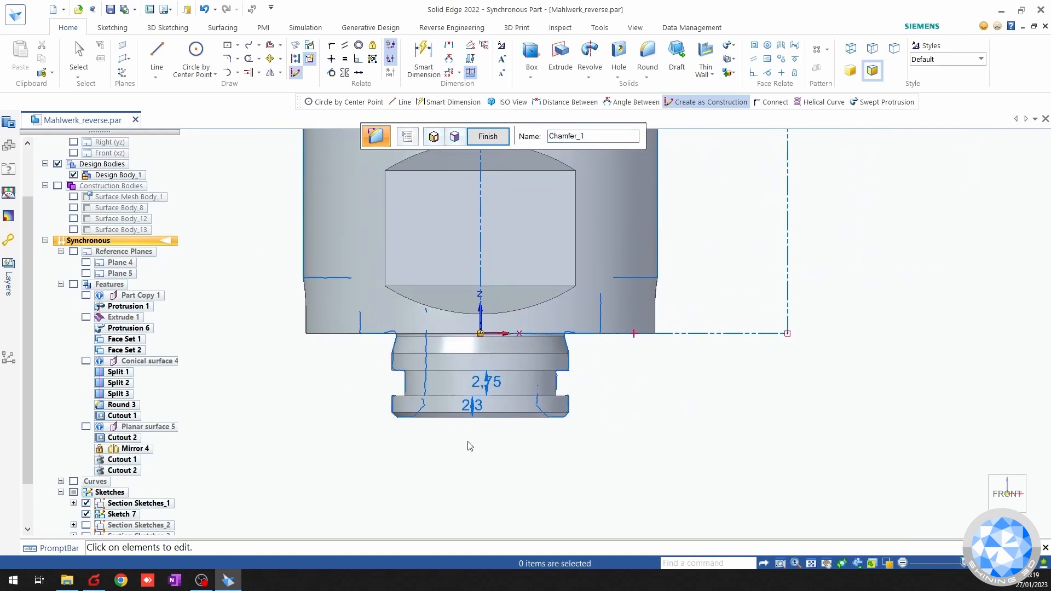
key("Escape")
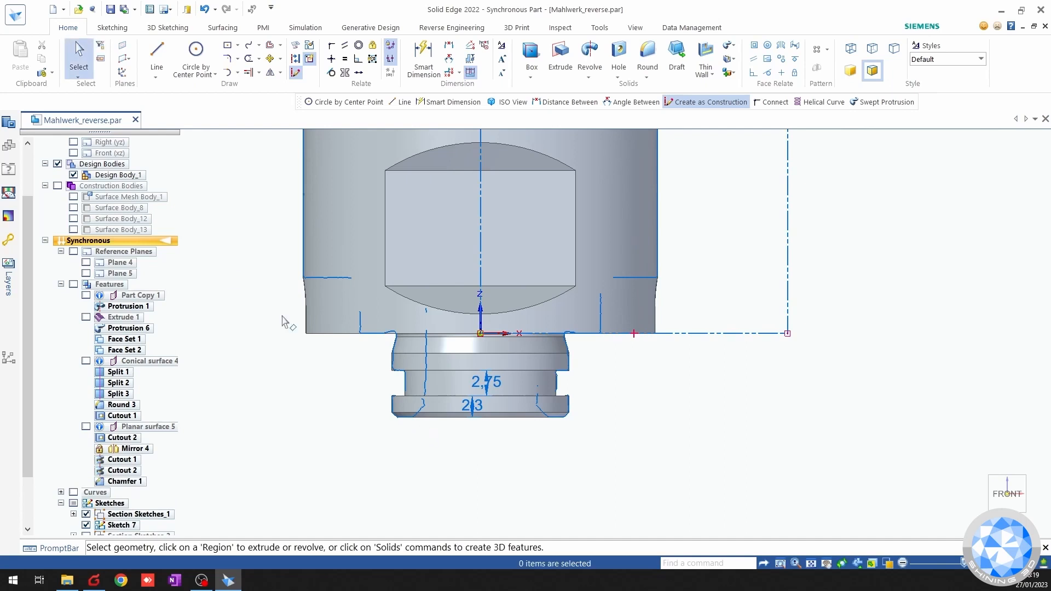
Hide all sketches and PMI dimensions, view the whole part, and save the file.
scroll(372, 429, "down", 4)
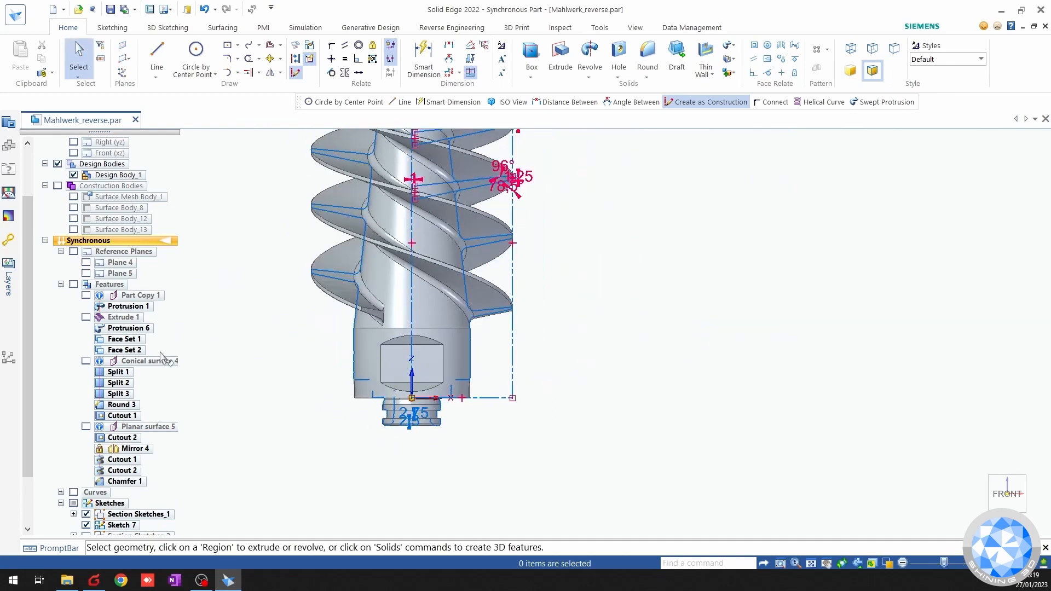
left_click(72, 503)
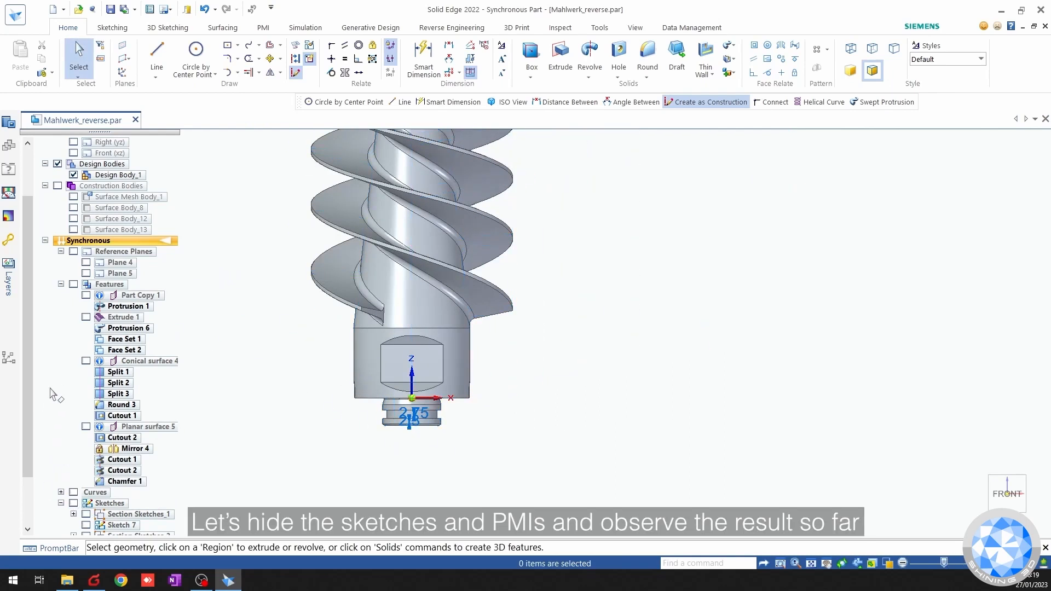
left_click_drag(27, 229, 27, 182)
left_click(56, 153)
middle_click_drag(291, 391, 416, 481, "shift")
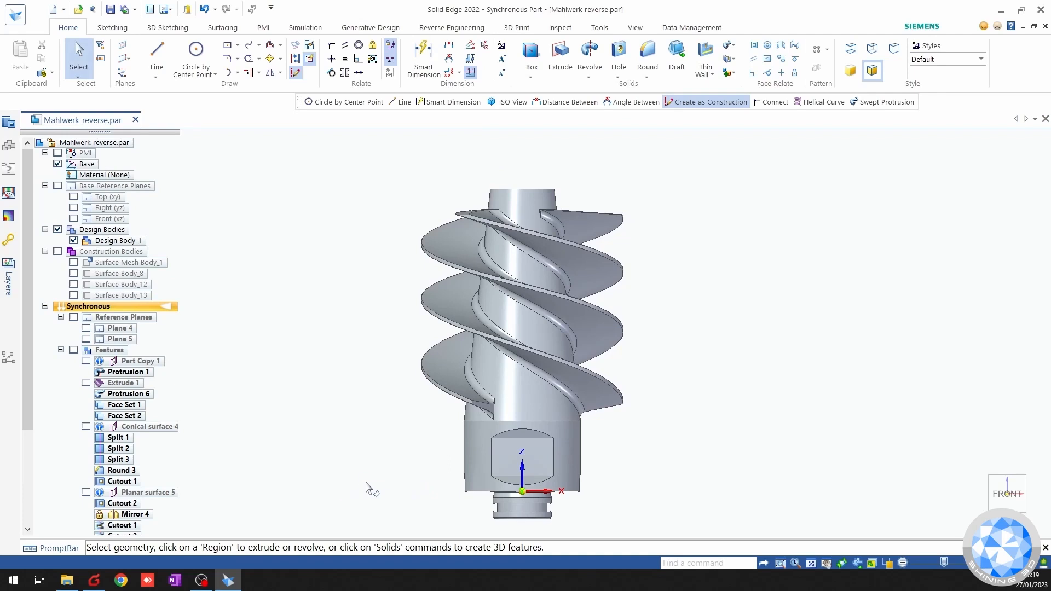
key("ctrl+s")
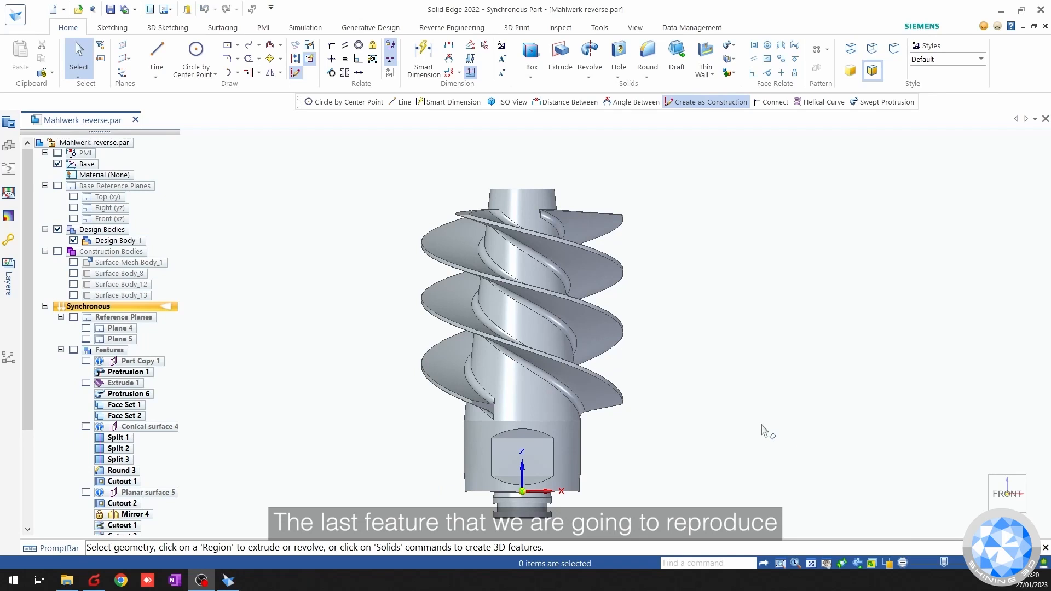
Hide the design body, display only the scanned Surface Mesh Body_1, and examine the threaded hole in the base.
middle_click_drag(564, 489, 519, 427)
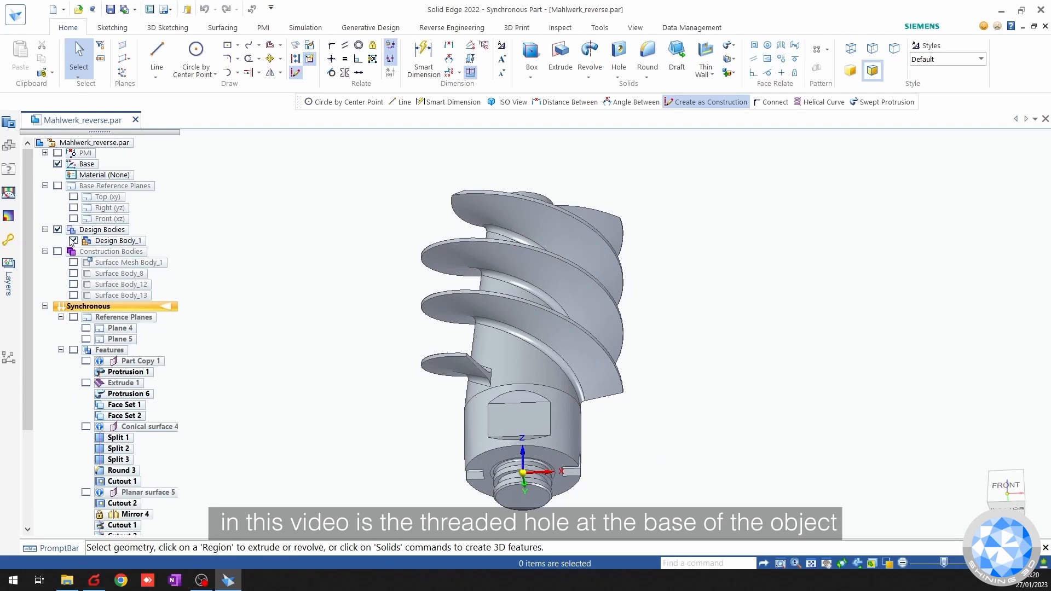
left_click(73, 263)
left_click(57, 251)
left_click(88, 262)
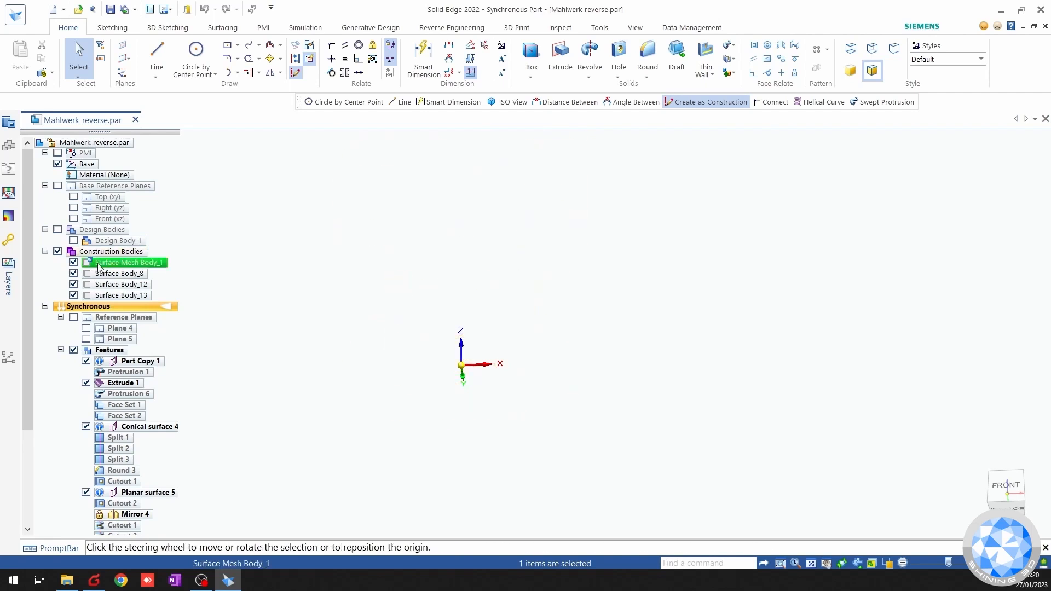
right_click(87, 265)
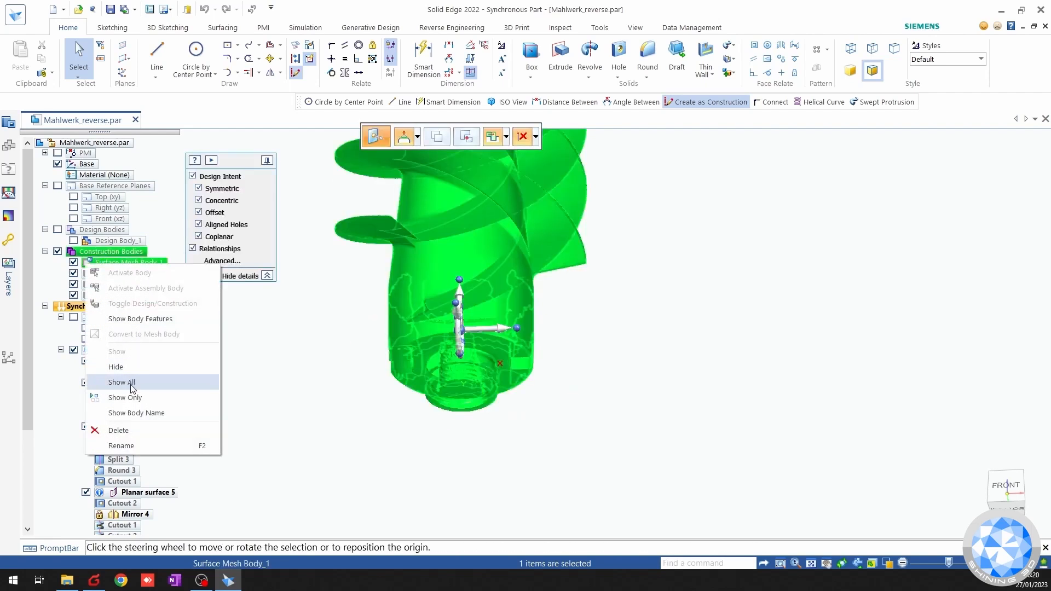
left_click(131, 383)
scroll(500, 388, "up", 4)
middle_click_drag(395, 425, 301, 334)
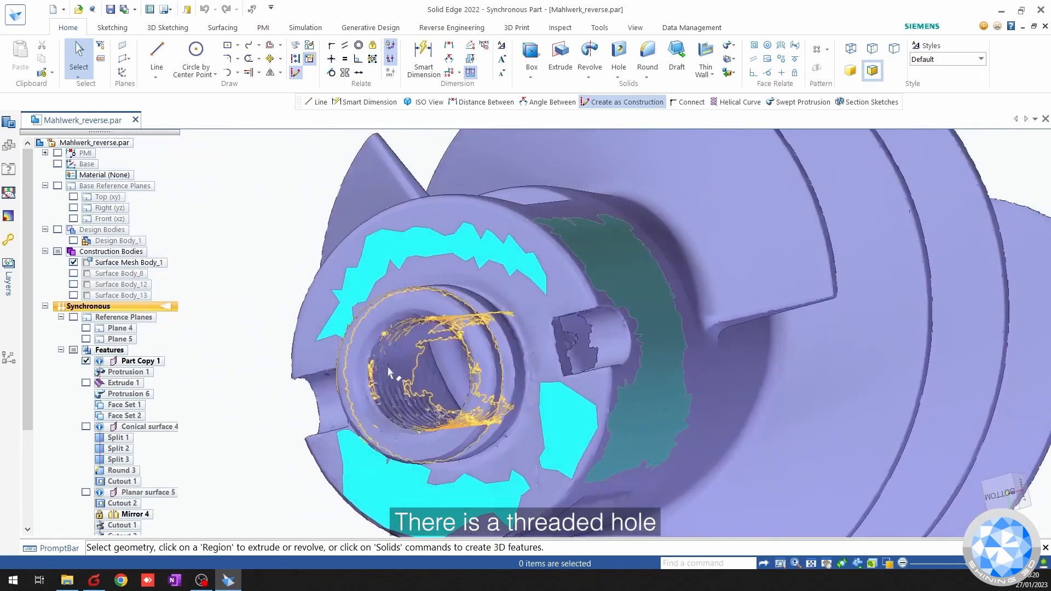
scroll(356, 378, "up", 2)
middle_click_drag(359, 379, 290, 416)
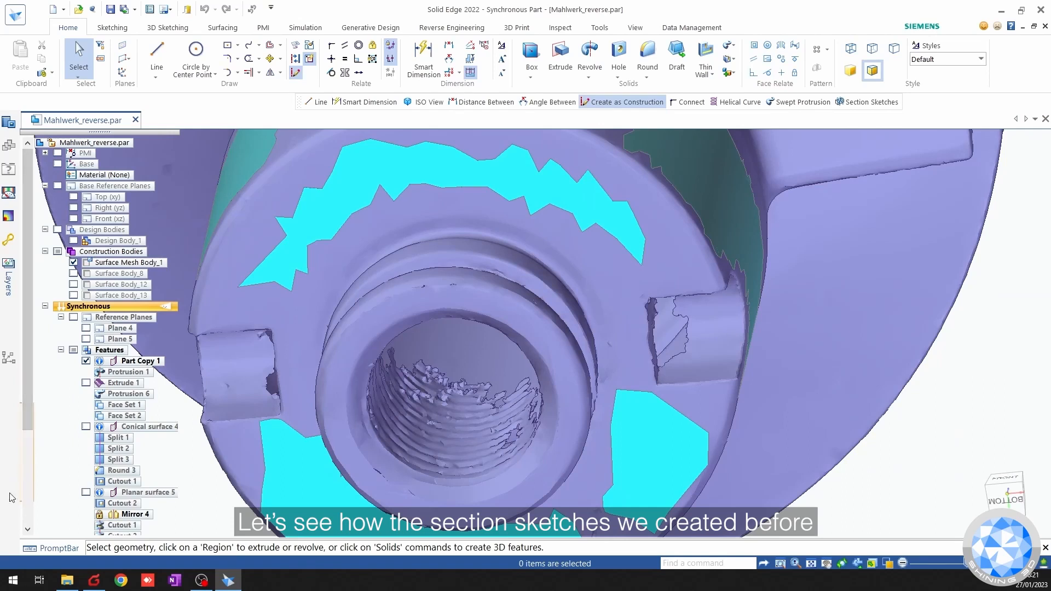
Show Section Sketches_1 and Section Sketches_2, hide the scan mesh, and bring the threaded hole's section profile into the right view.
scroll(31, 415, "down", 4)
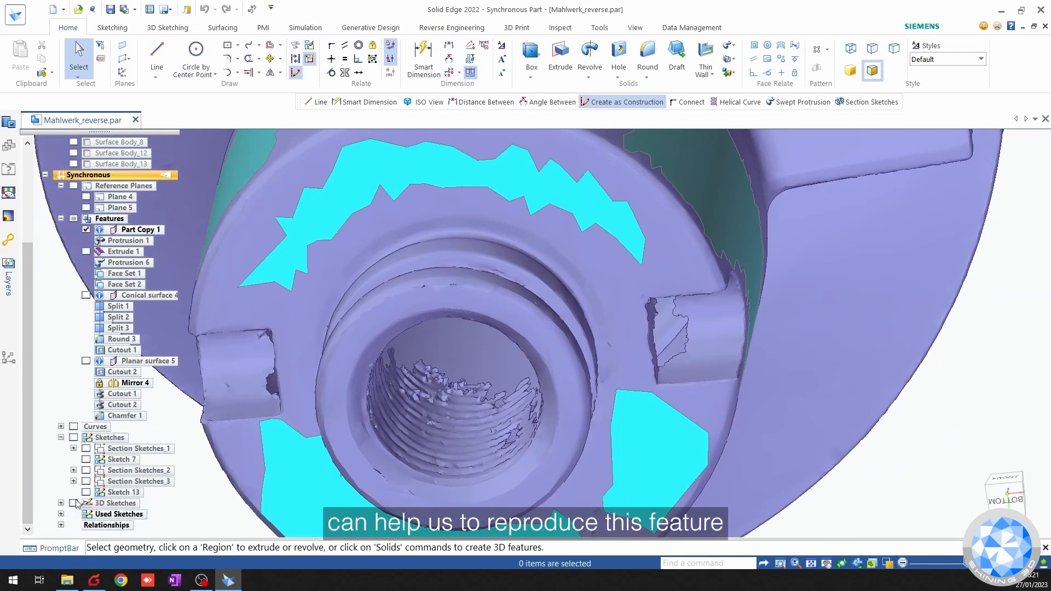
left_click(86, 470)
left_click(86, 448)
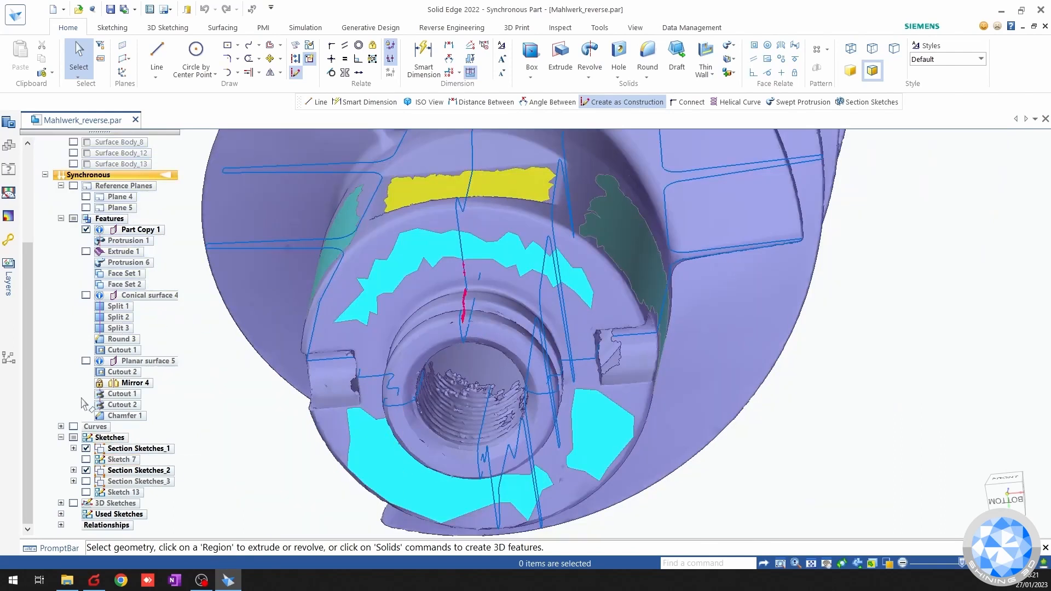
scroll(30, 271, "up", 5)
left_click(73, 263)
key("ctrl+f")
scroll(503, 506, "up", 6)
mouse_move(545, 472)
middle_mouse_down("shift")
mouse_move(521, 432)
mouse_move(431, 405)
middle_mouse_up("shift")
key("ctrl+r")
scroll(569, 502, "up", 4)
middle_click_drag(547, 517, 524, 443, "shift")
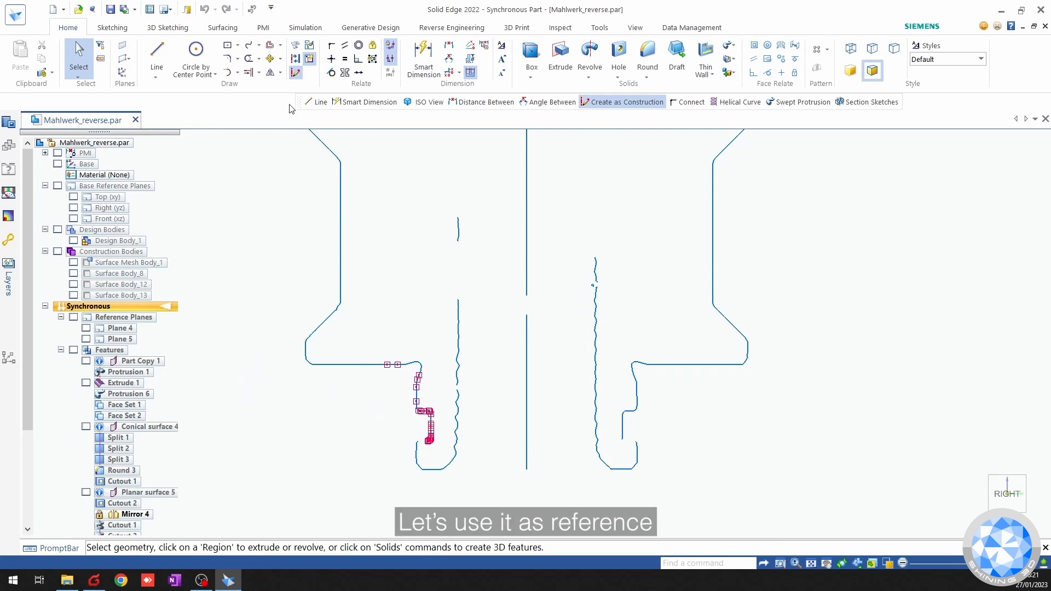
Show the base coordinate system, lock its YZ plane, and draw an origin-centred construction rectangle about 12.15 × 18.91 mm spanning the thread profile.
left_click(157, 58)
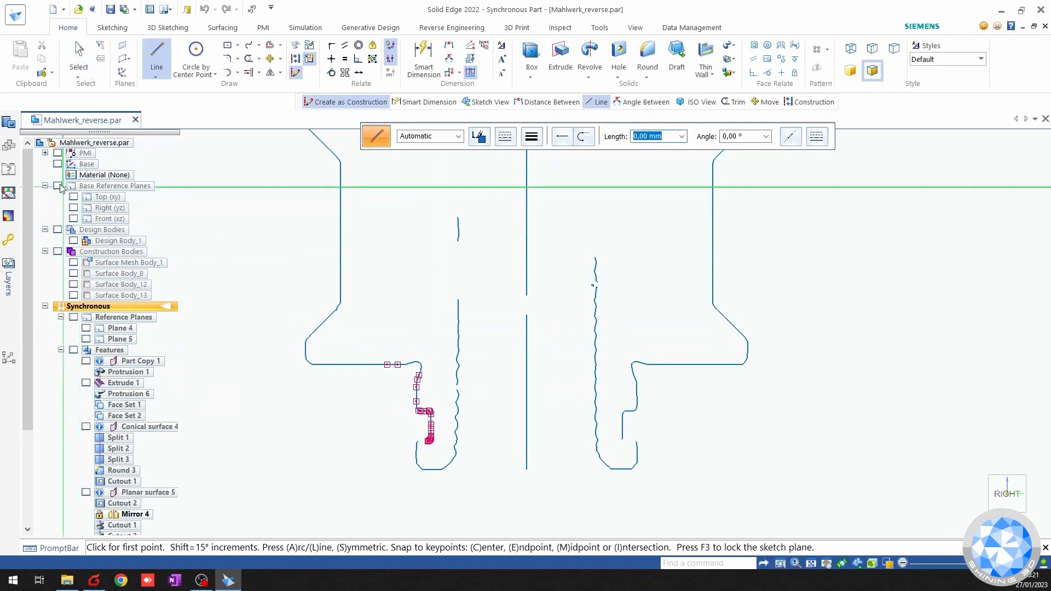
left_click(57, 164)
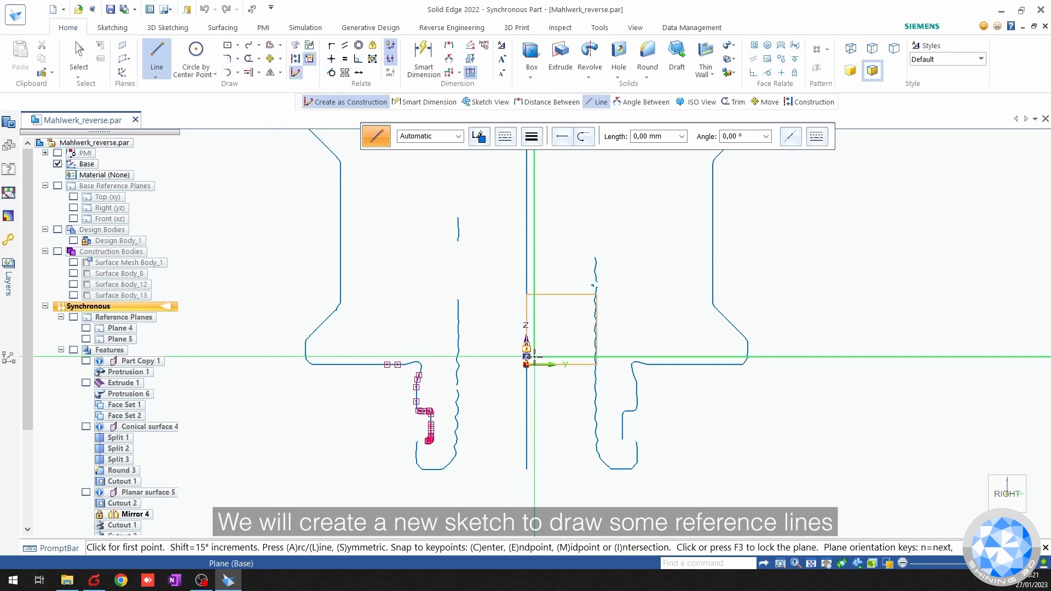
key("F3")
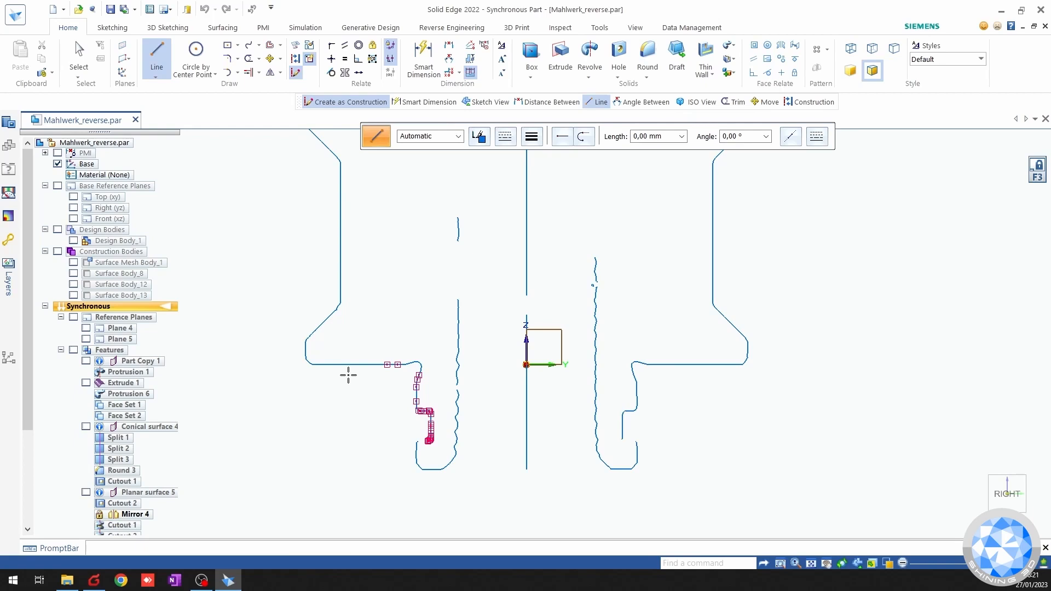
scroll(348, 375, "up", 1)
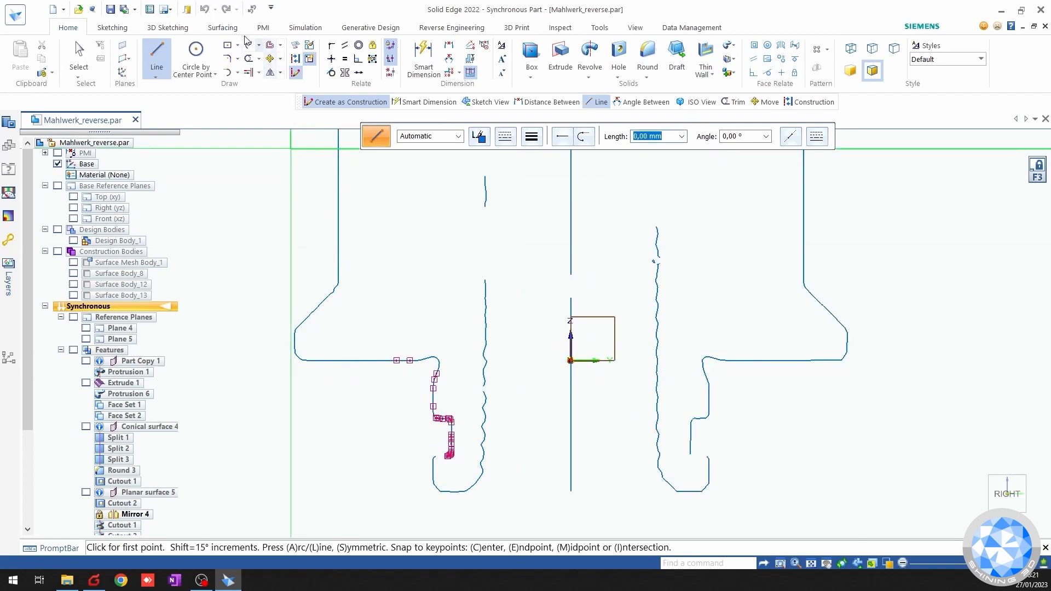
left_click(229, 49)
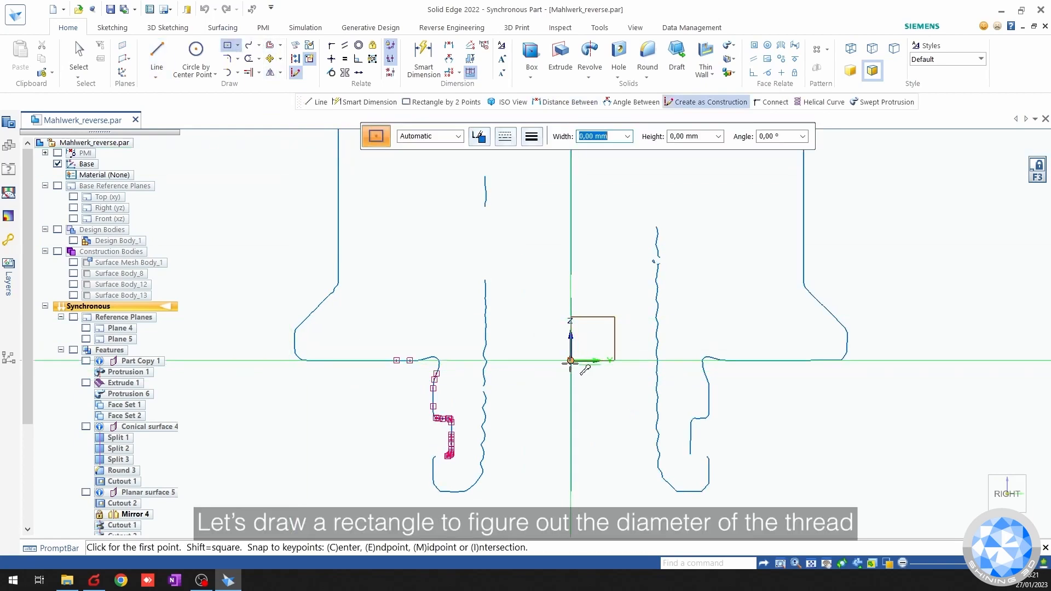
left_click(570, 360)
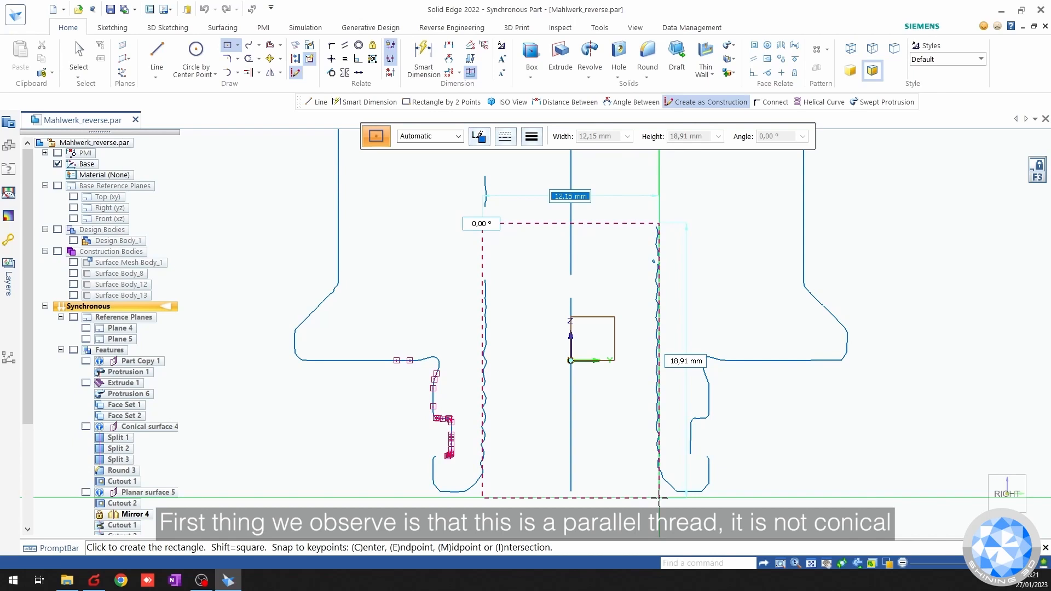
left_click(659, 498)
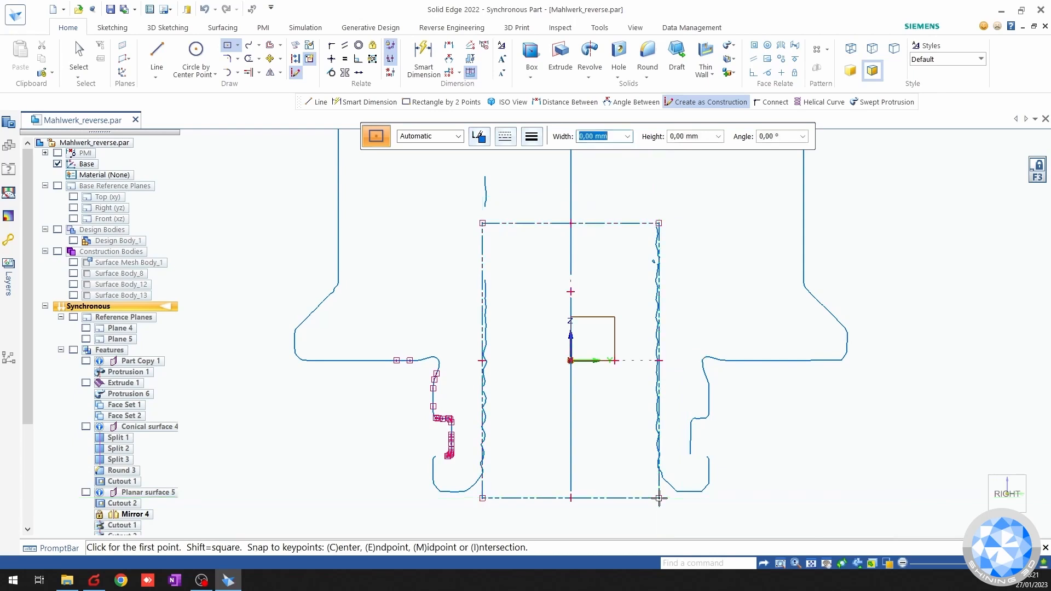
key("Escape")
Dimension the width of the construction rectangle along its upper edge.
left_click(423, 58)
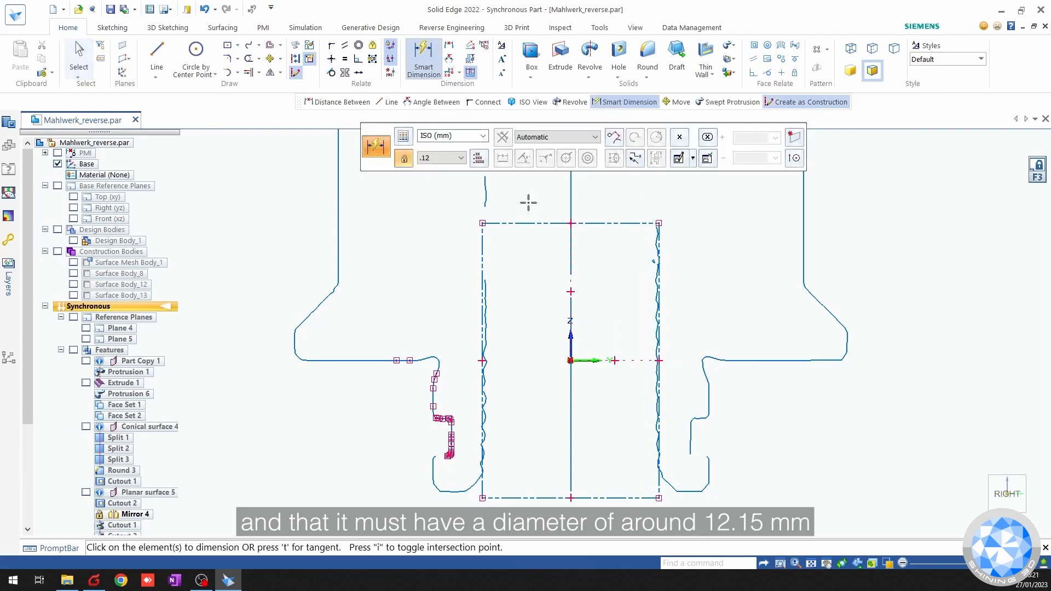
left_click(534, 223)
left_click(537, 203)
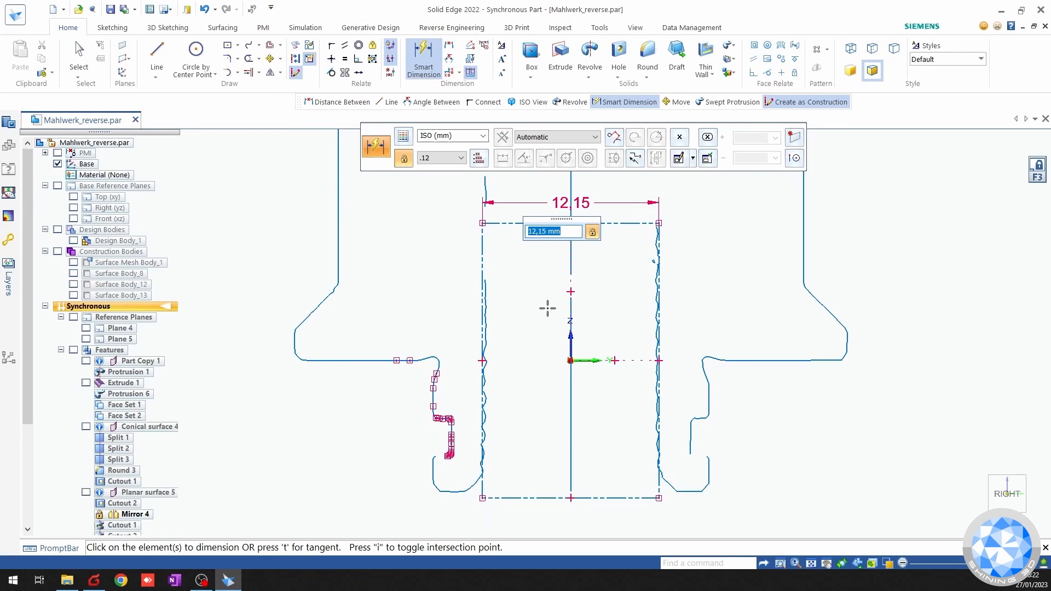
key("Return")
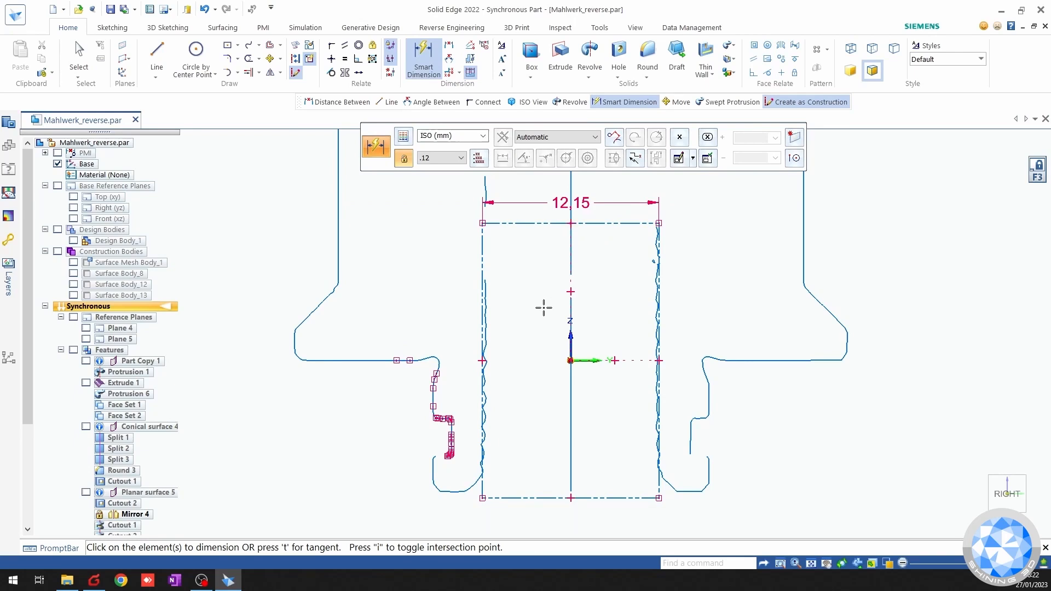
key("Escape")
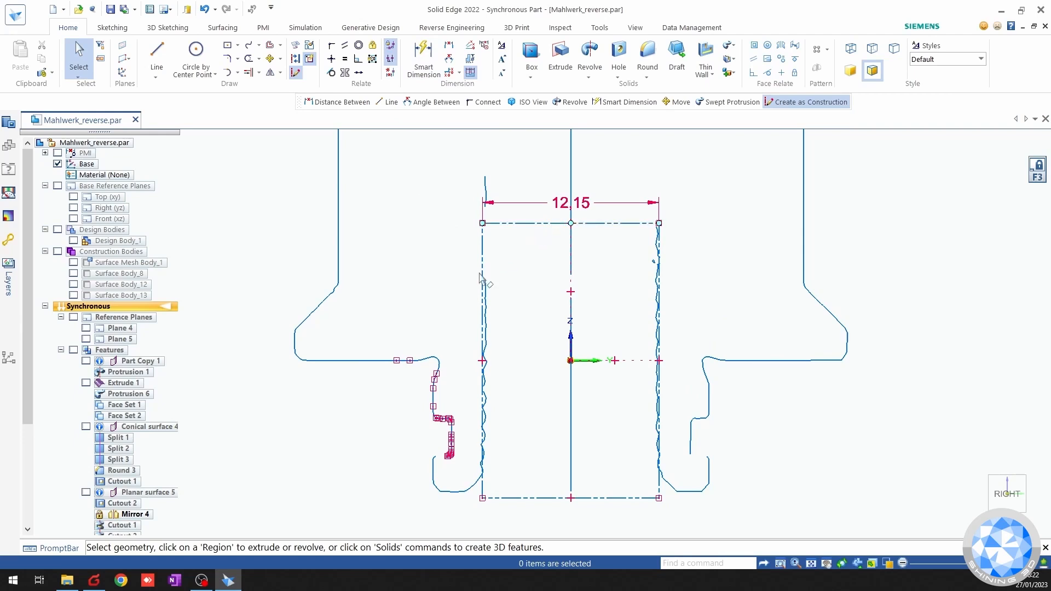
middle_click_drag(474, 354, 440, 321, "shift")
left_click(157, 54)
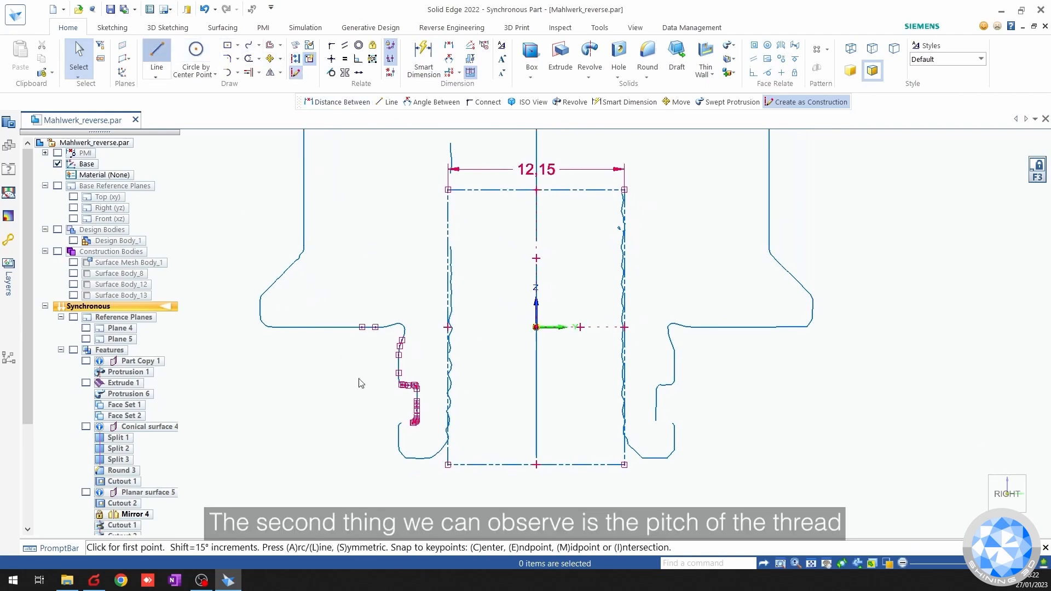
scroll(418, 309, "up", 6)
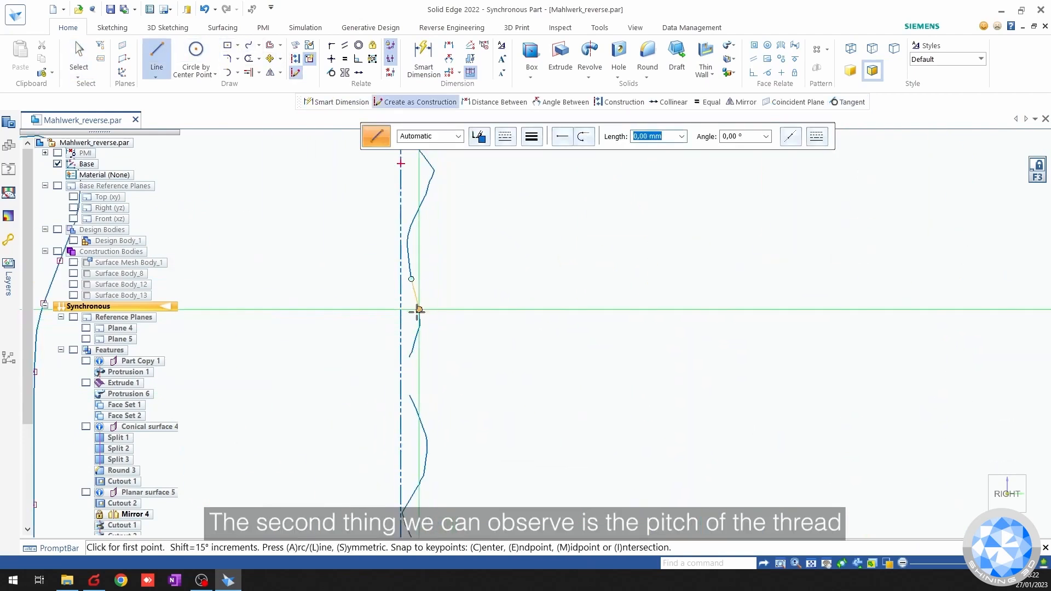
left_click(418, 317)
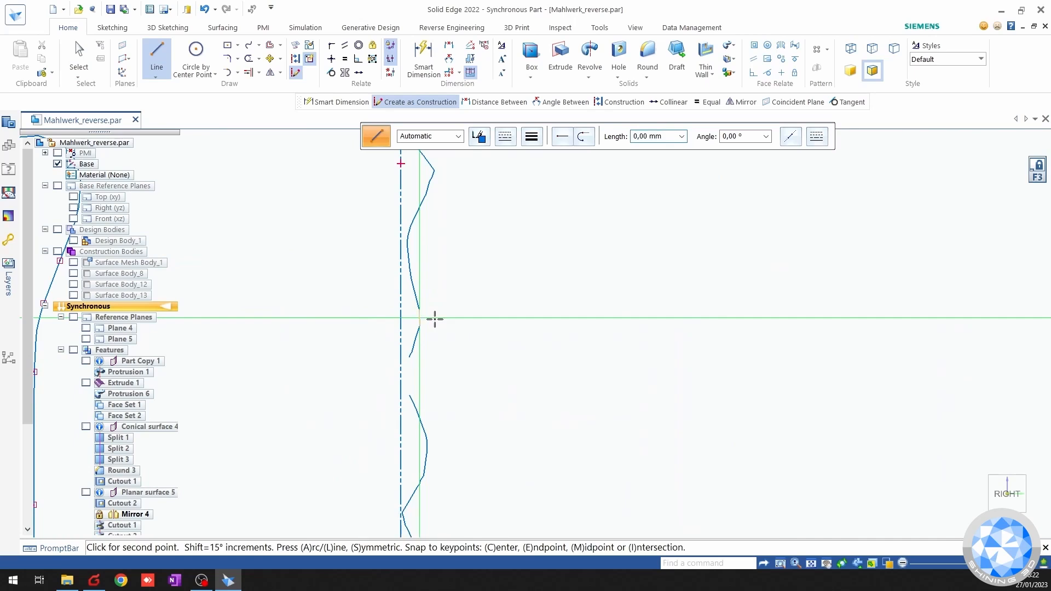
left_click(637, 310)
key("Escape")
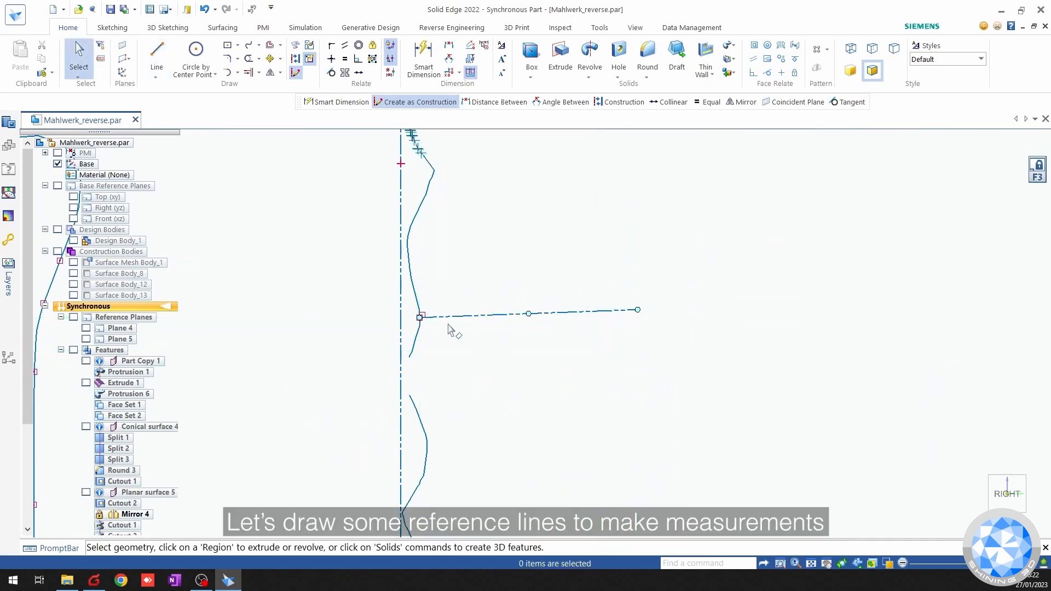
left_click(331, 59)
key("Escape")
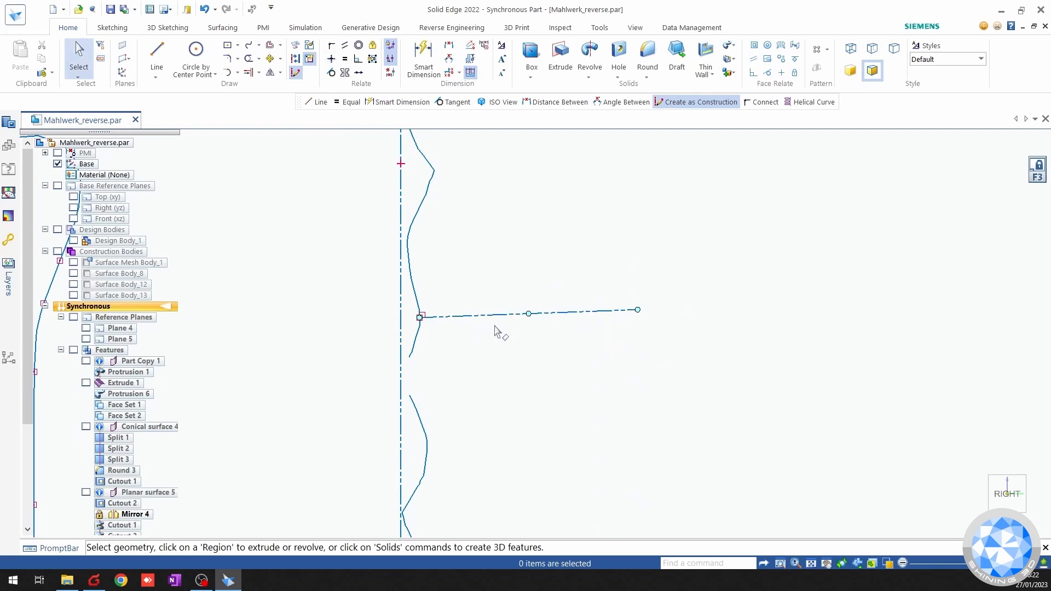
Draw a horizontal construction line inward from the thread profile's crest below the base origin, on the profile's left side.
left_click(157, 55)
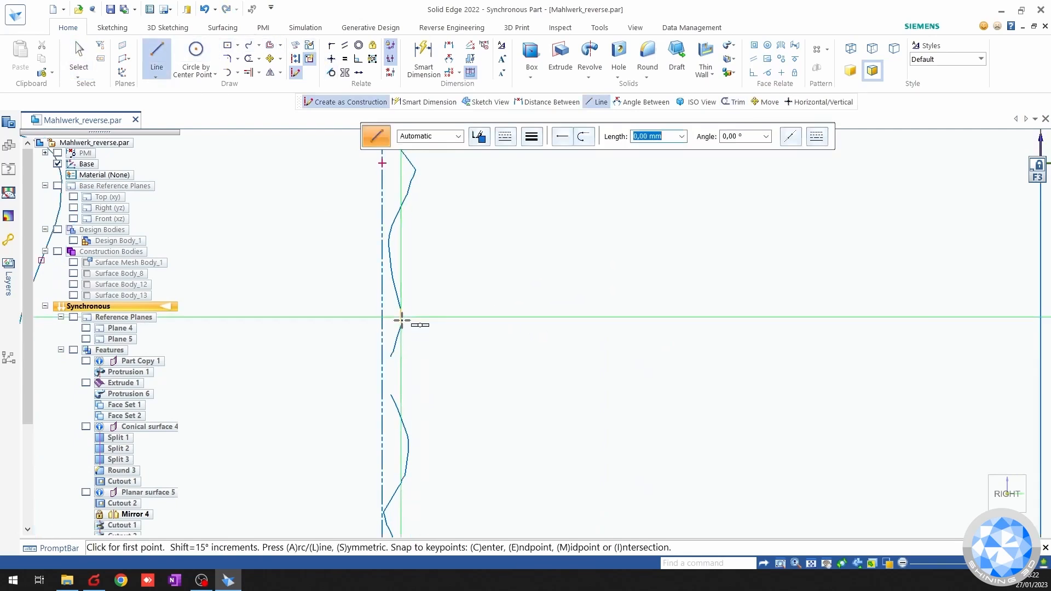
left_click(401, 317)
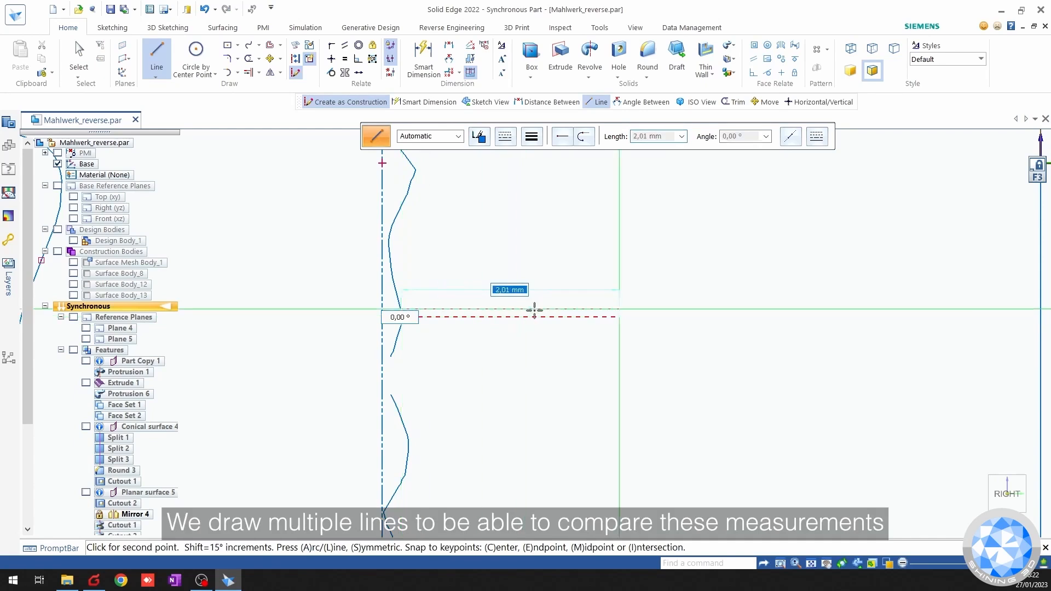
left_click(658, 316)
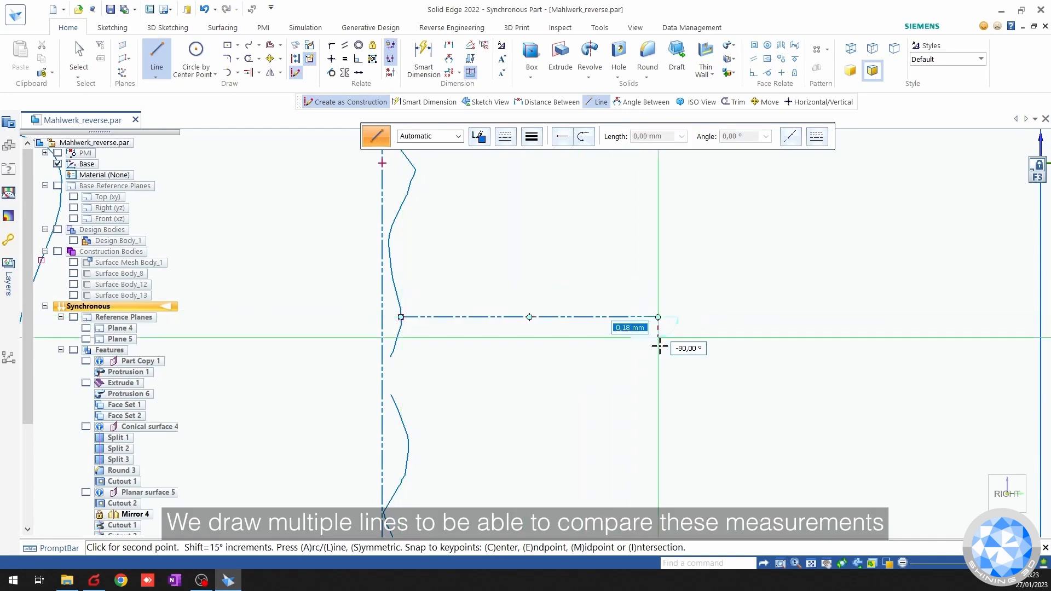
key("Escape")
scroll(617, 402, "down", 3)
Draw a second horizontal construction line inward from the next thread crest down, matching the first line's extent.
middle_click_drag(596, 394, 590, 241, "shift")
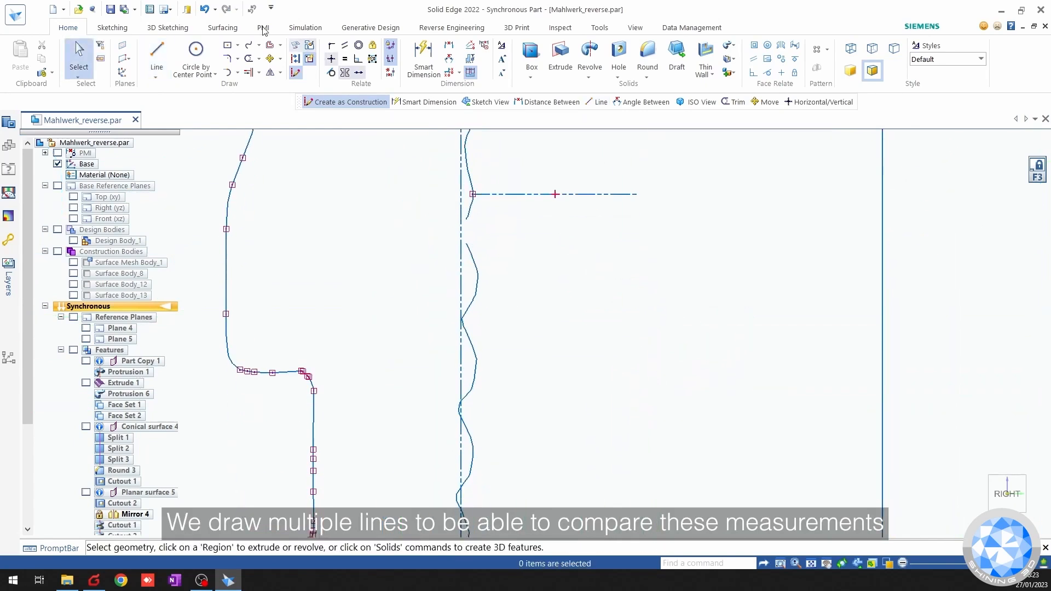
left_click(157, 54)
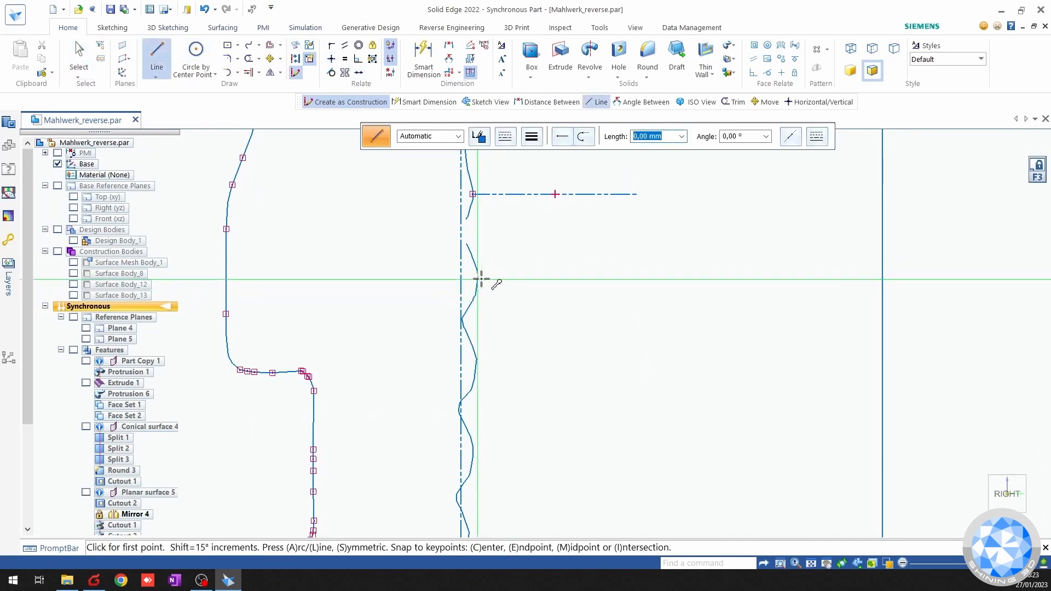
scroll(476, 278, "up", 2)
left_click(473, 285)
scroll(804, 280, "down", 2)
left_click(799, 282)
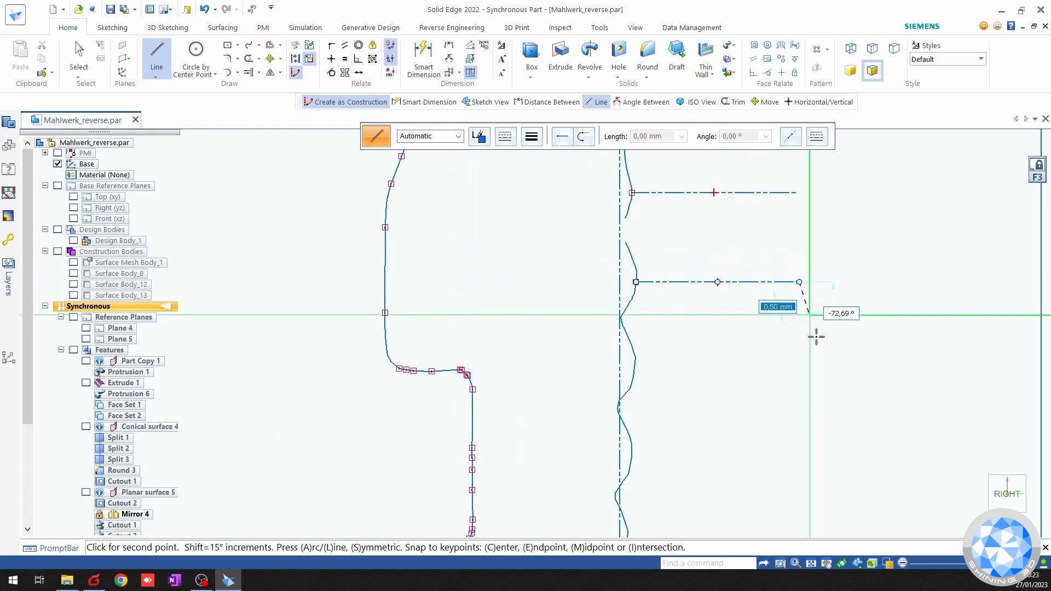
key("Escape")
Add a third horizontal construction line, about 2.35 mm long, from the following thread crest down.
middle_click_drag(599, 325, 495, 262, "shift")
left_click(159, 55)
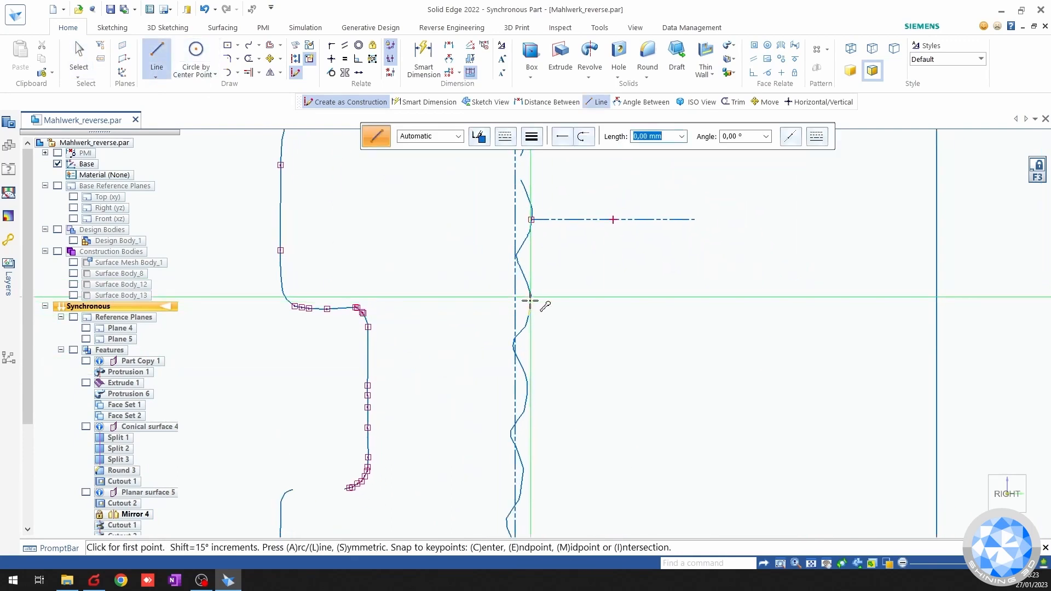
left_click(530, 306)
left_click(692, 306)
key("Escape")
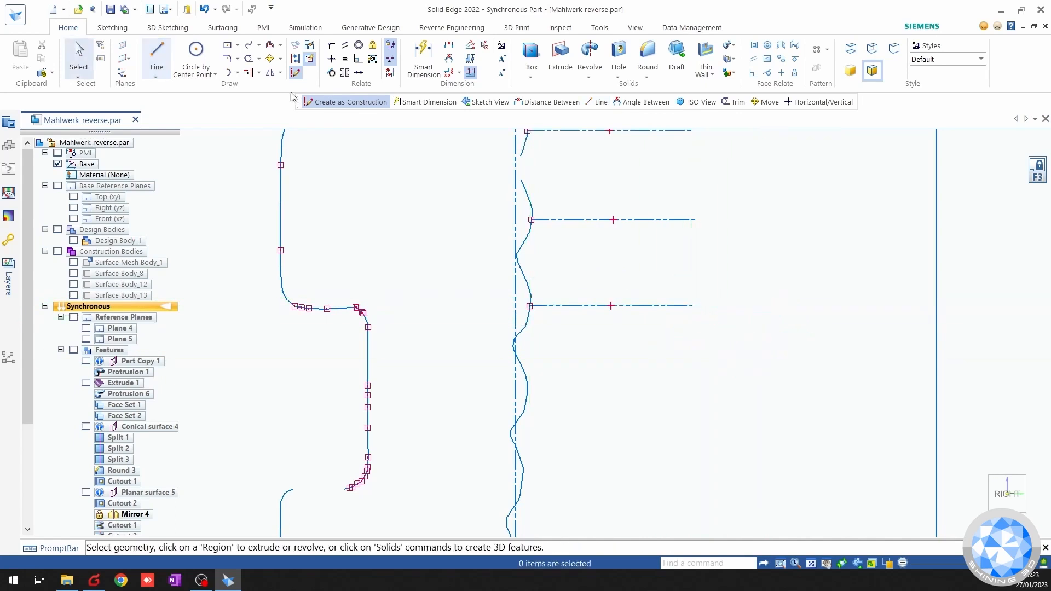
Draw the fourth and fifth horizontal construction lines inward from the next two thread crests down.
left_click(158, 57)
middle_click_drag(551, 444, 541, 380, "shift")
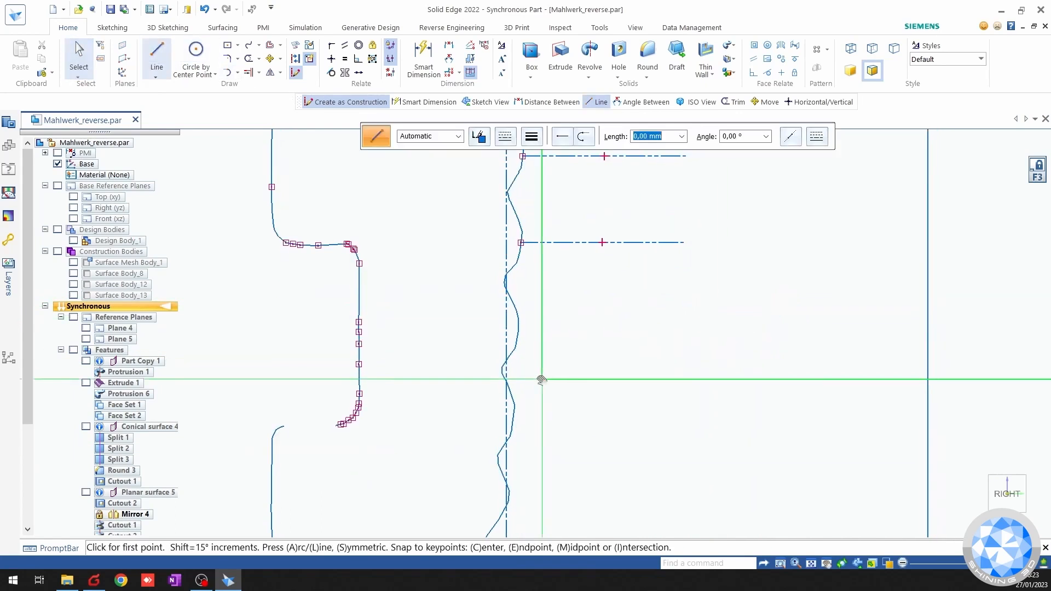
left_click(530, 330)
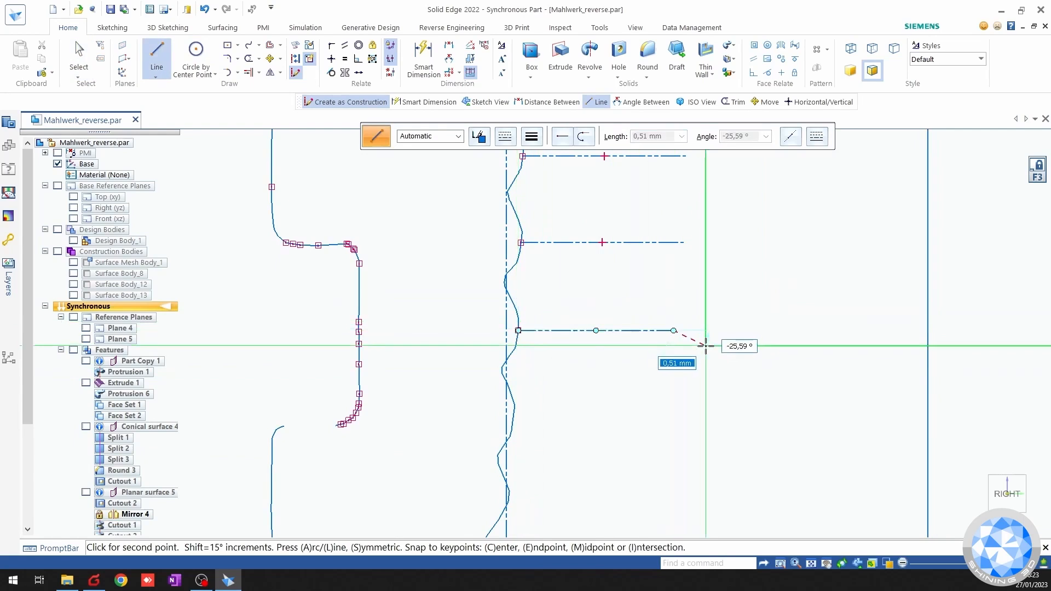
left_click(673, 330)
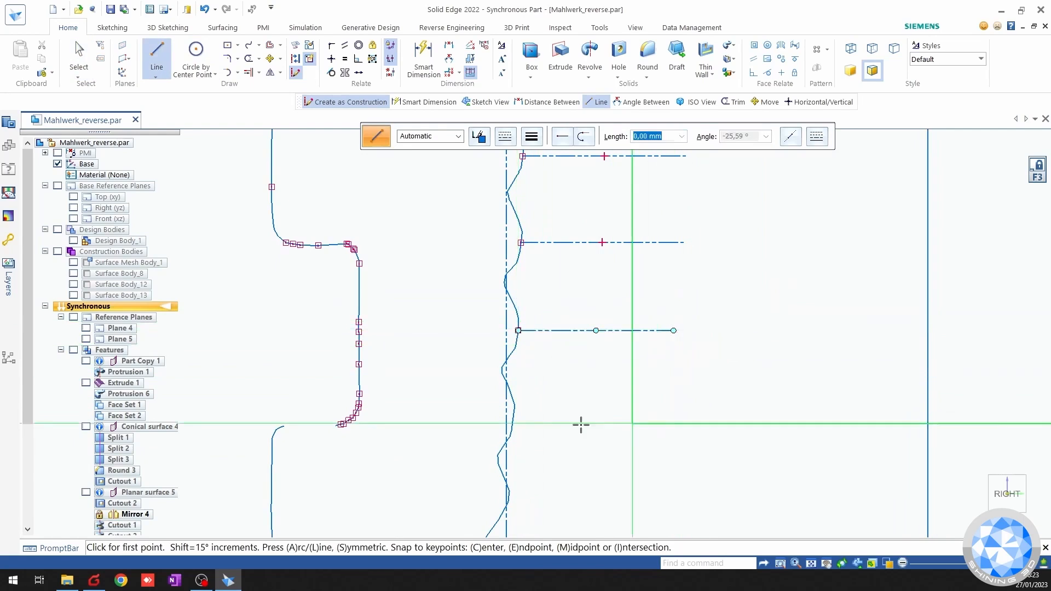
left_click(516, 417)
left_click(677, 417)
scroll(636, 426, "down", 2)
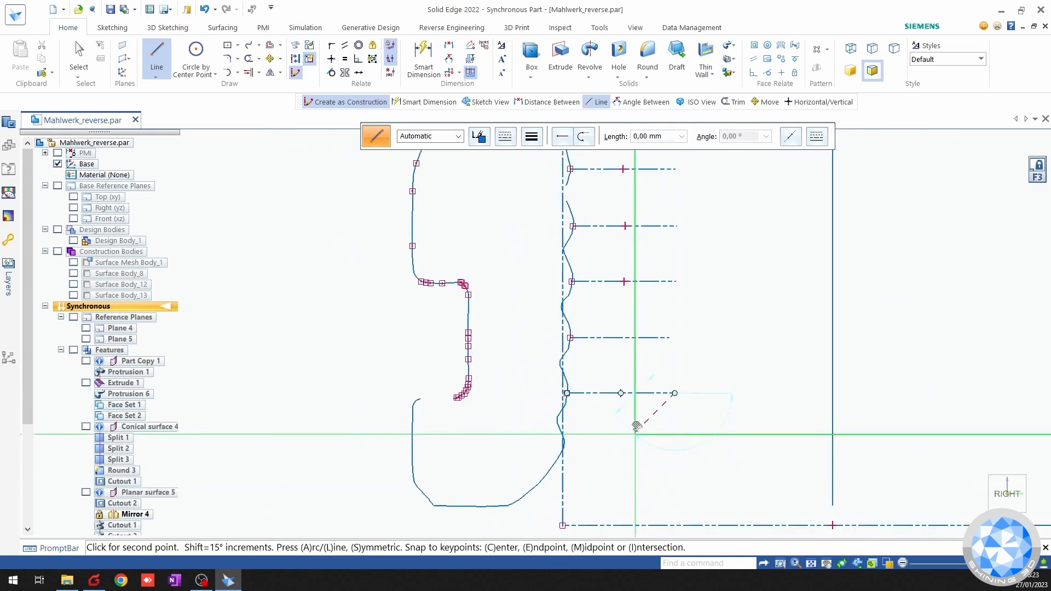
middle_click_drag(636, 426, 642, 404, "shift")
right_click(657, 436)
Draw the sixth horizontal construction line from the lowest thread crest, ending roughly level with the lines above.
scroll(570, 421, "up", 3)
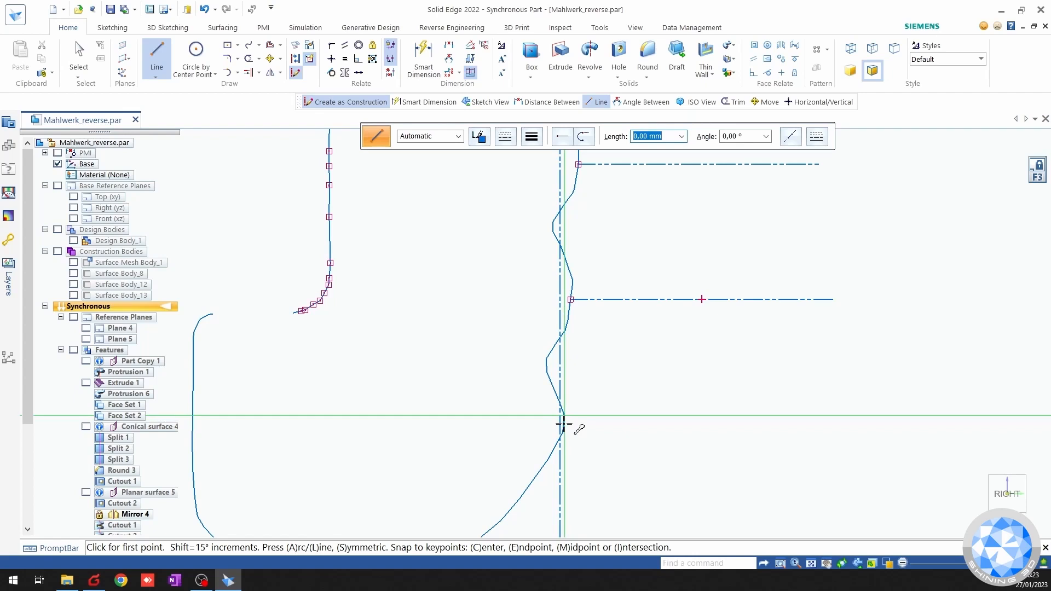
left_click(563, 420)
left_click(833, 420)
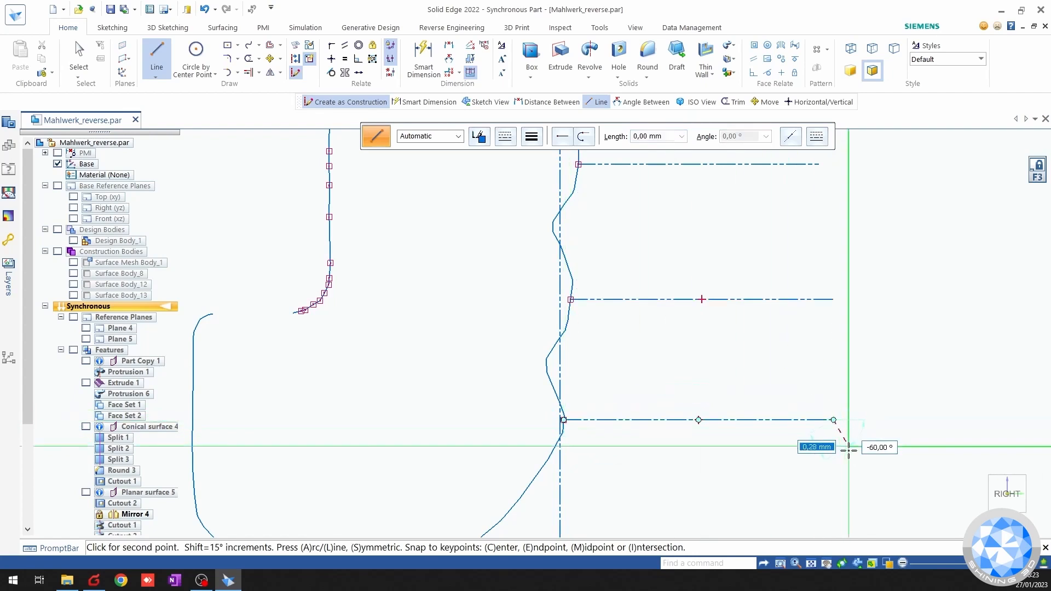
right_click(850, 456)
scroll(850, 459, "down", 3)
middle_click_drag(800, 450, 673, 488, "shift")
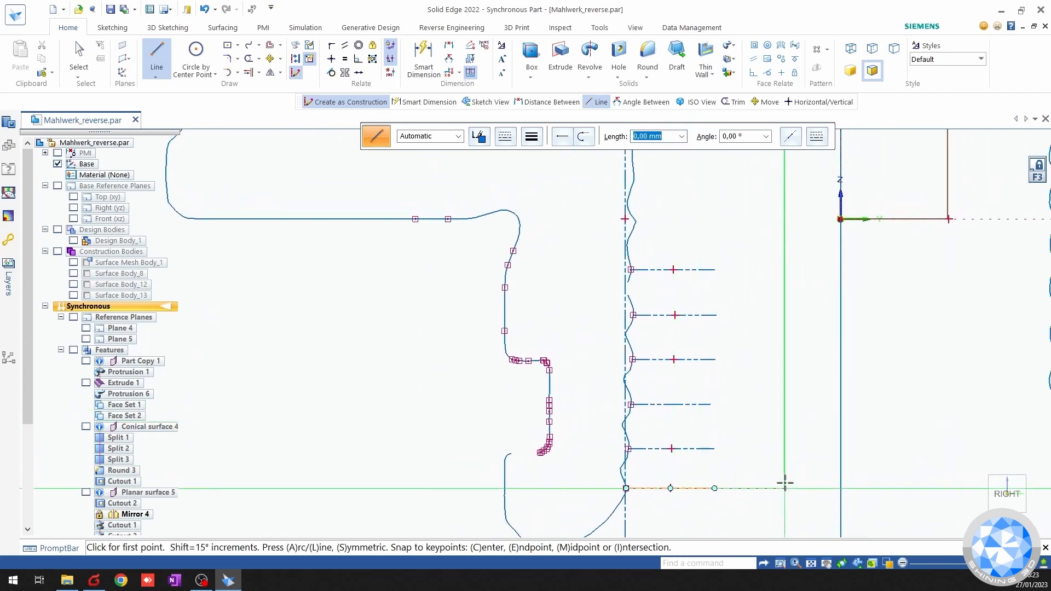
key("Escape")
Dimension the vertical spacing between the first and second thread reference lines and between the second and third.
left_click(423, 58)
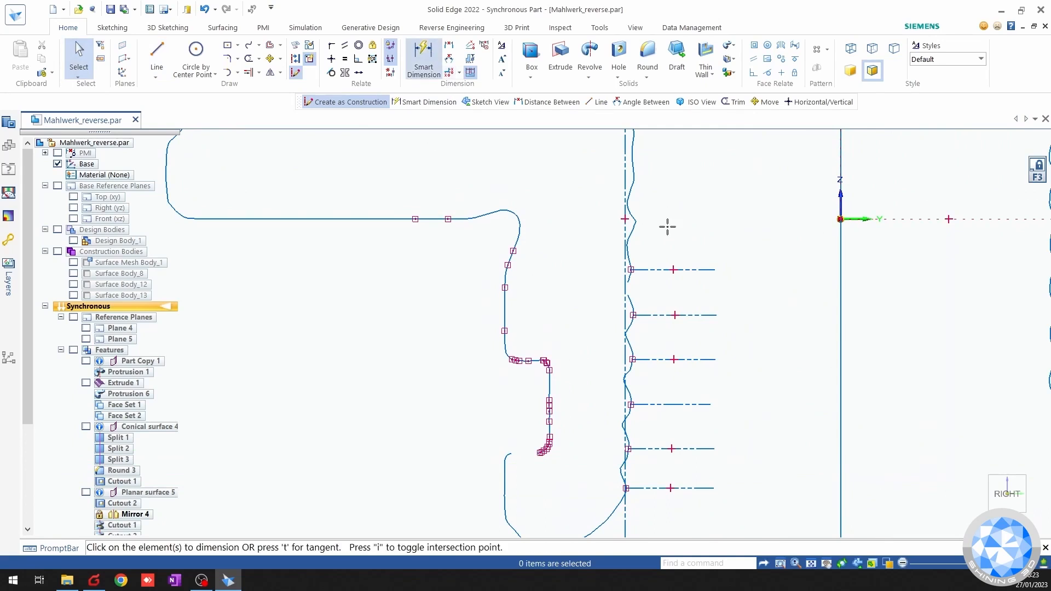
left_click(694, 270)
left_click(697, 315)
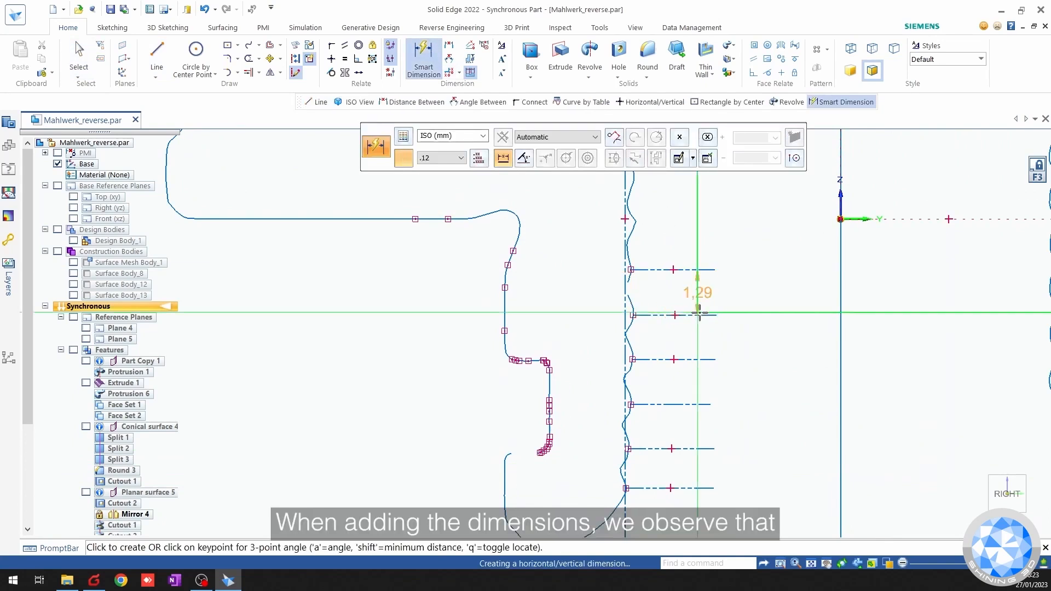
left_click(753, 293)
left_click(689, 315)
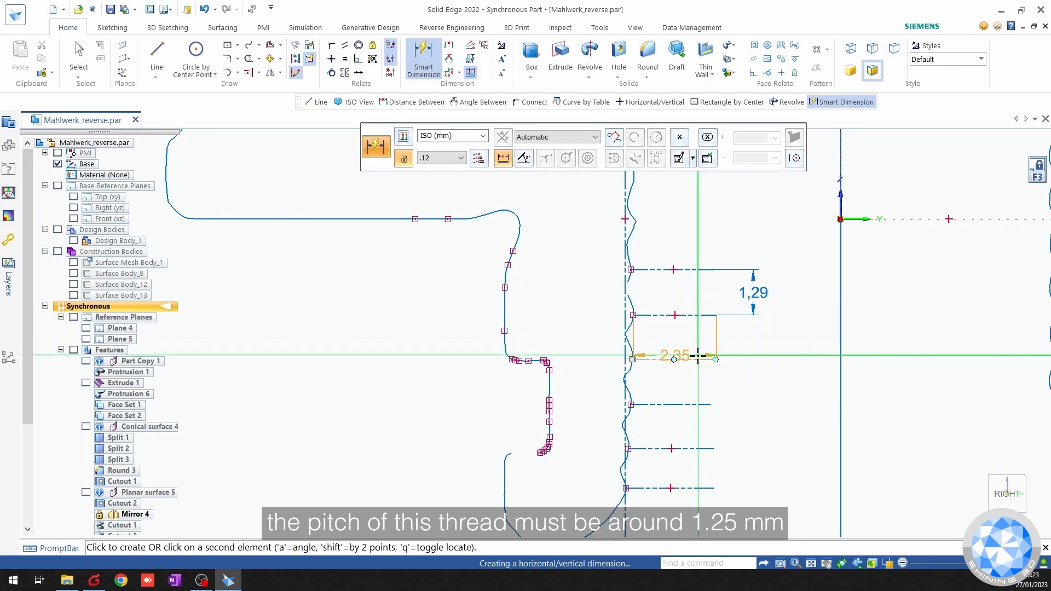
left_click(698, 359)
left_click(753, 340)
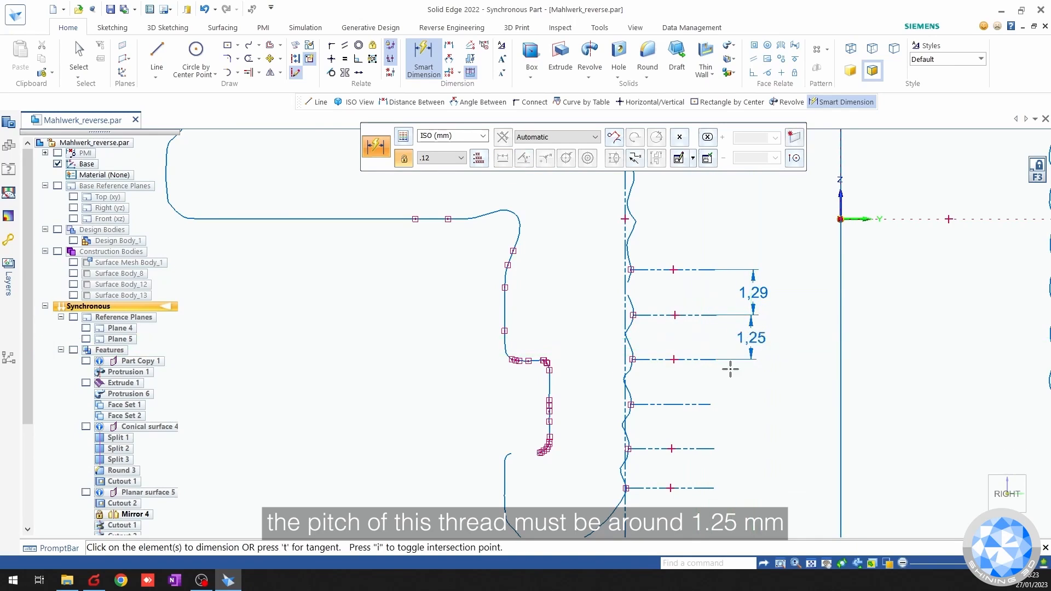
Dimension the vertical spacing between the third and fourth thread reference lines and between the fourth and fifth.
left_click(692, 360)
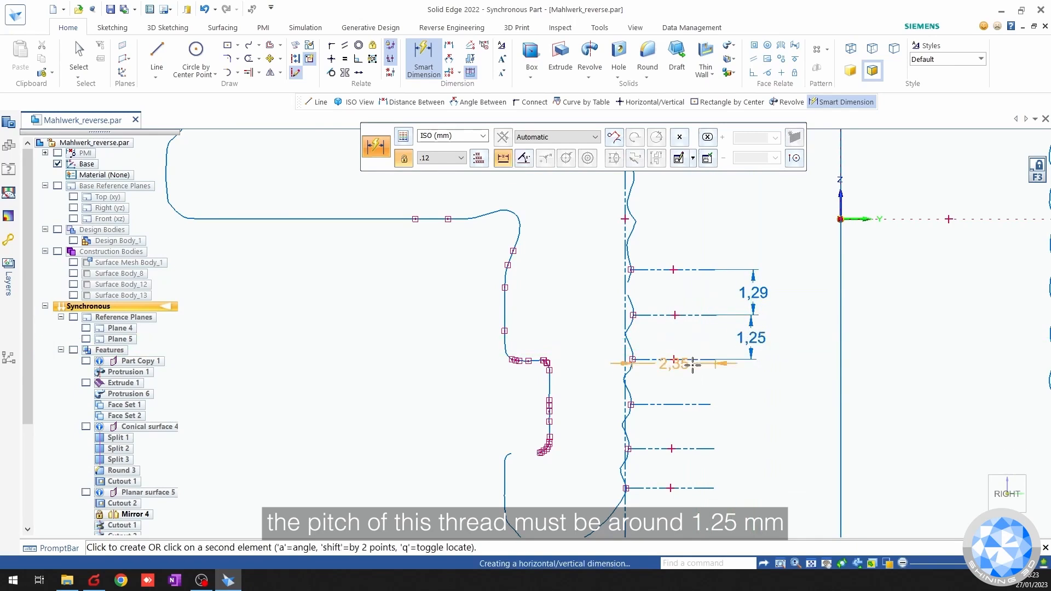
left_click(697, 405)
left_click(754, 382)
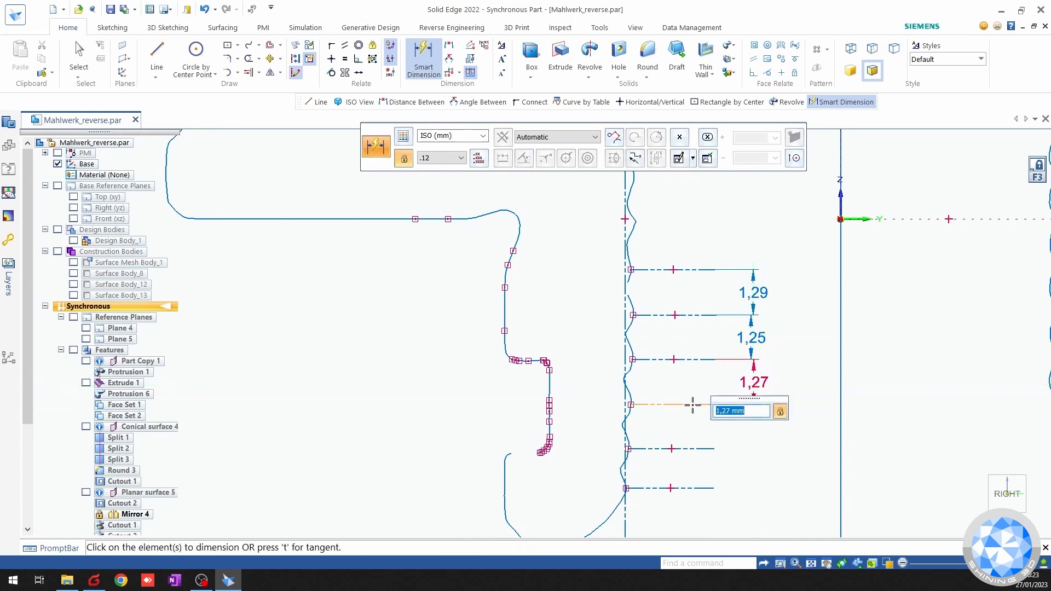
key("Escape")
left_click(436, 66)
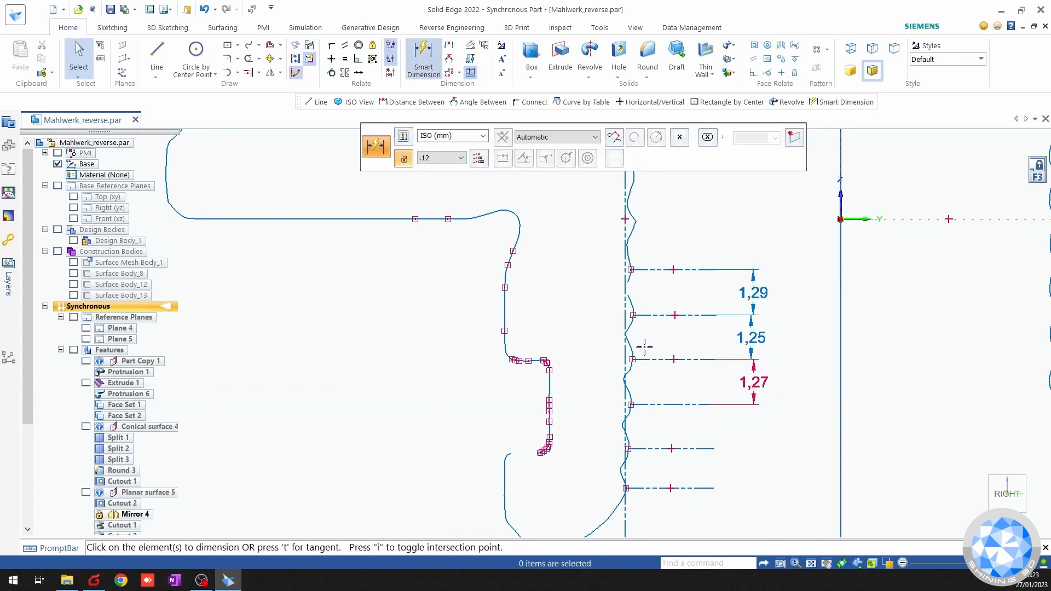
left_click(691, 405)
left_click(697, 448)
left_click(750, 427)
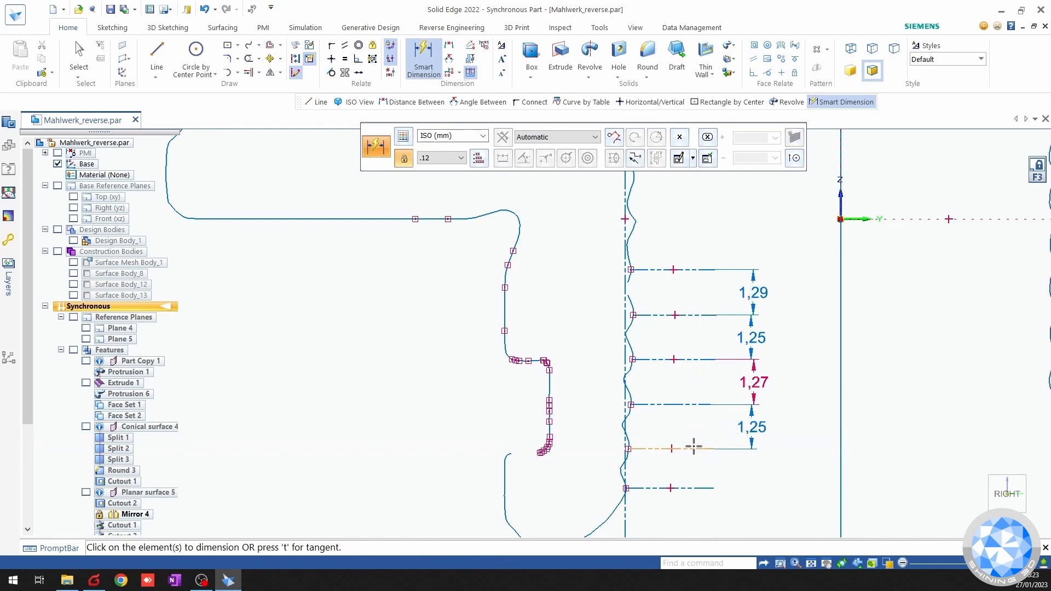
Dimension the vertical spacing between the fifth and sixth thread reference lines at the profile's lower end.
left_click(698, 449)
left_click(700, 487)
left_click(761, 472)
key("Escape")
scroll(805, 476, "up", 2)
scroll(711, 433, "down", 2)
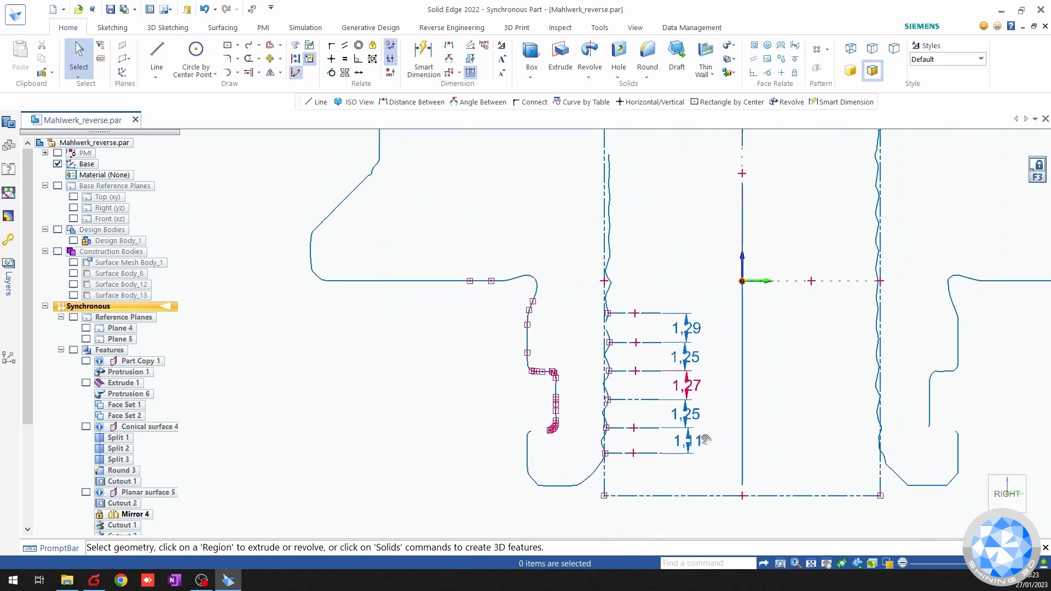
Show Design Body_1 and unlock the sketch plane to close the thread profile sketch.
mouse_move(733, 379)
middle_mouse_down("shift")
mouse_move(630, 382)
mouse_move(482, 418)
middle_mouse_up("shift")
scroll(642, 382, "down", 3)
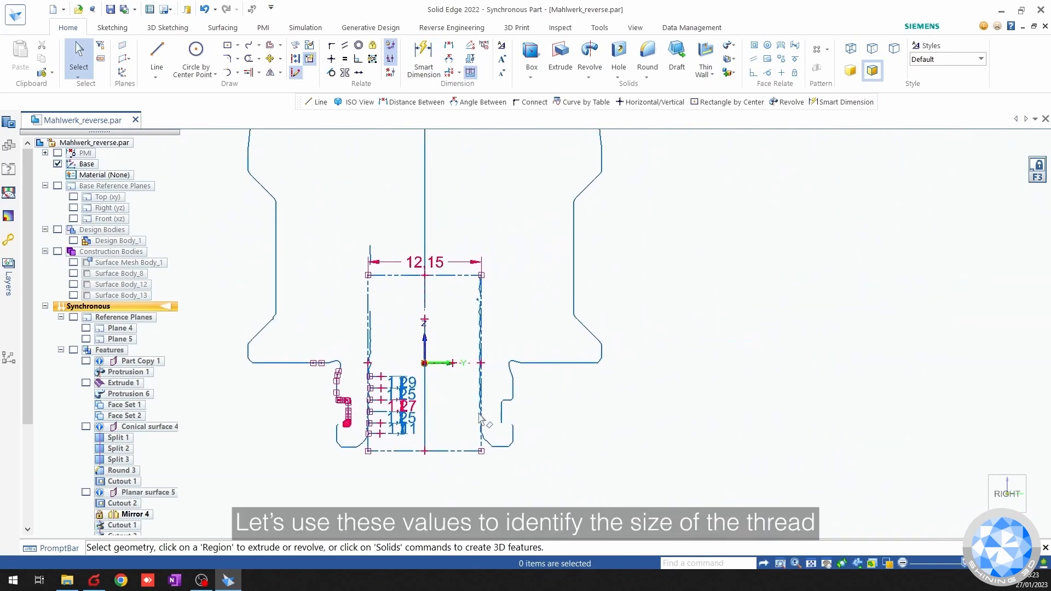
left_click(75, 241)
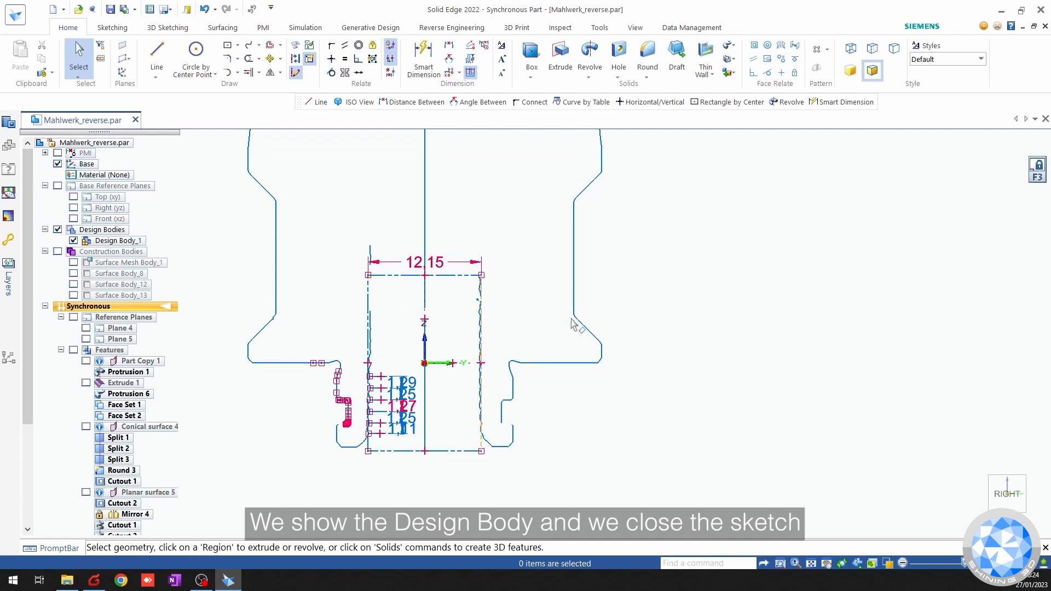
left_click(1036, 179)
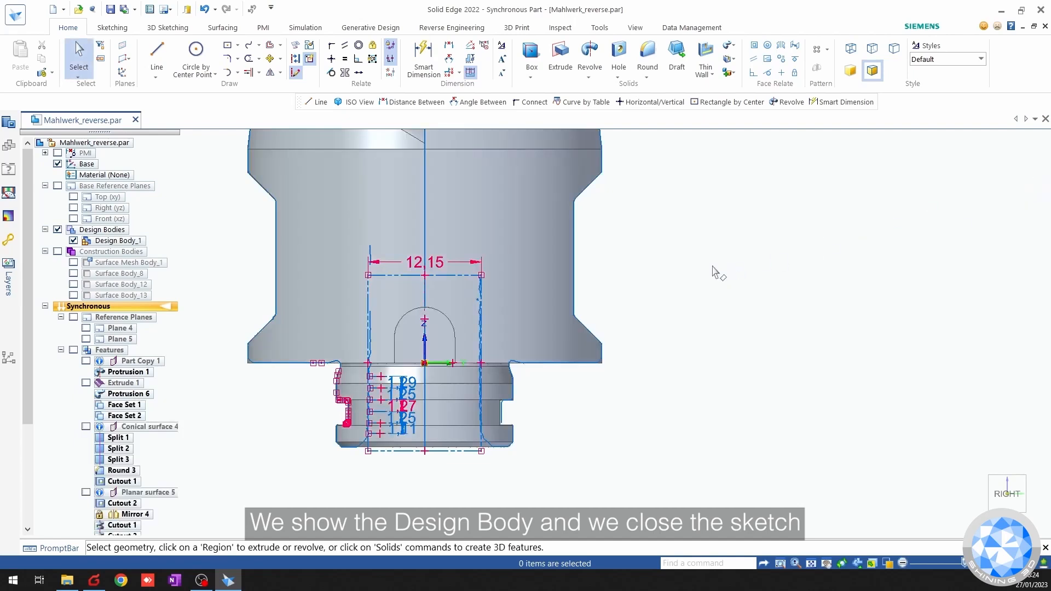
Start a hole, choose the threaded type with the ISO Metric standard, and open its size database in Excel.
left_click(617, 61)
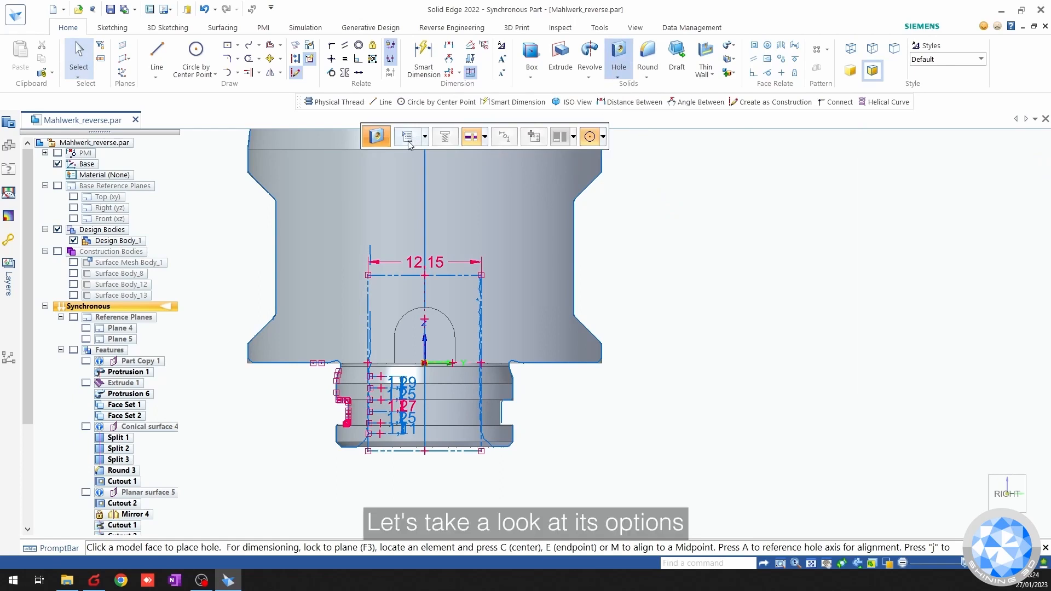
left_click(407, 139)
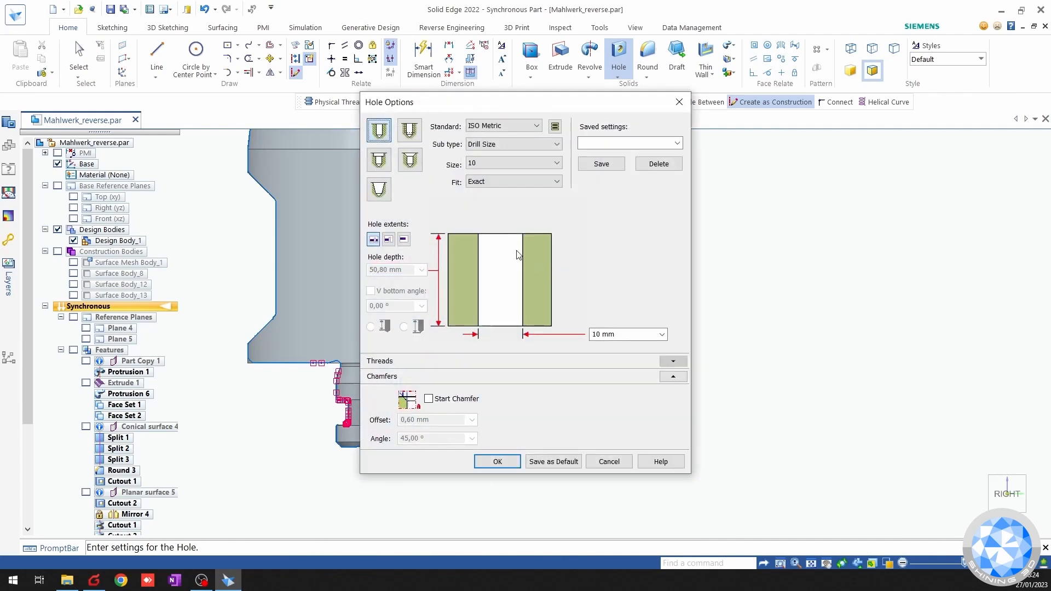
left_click(410, 131)
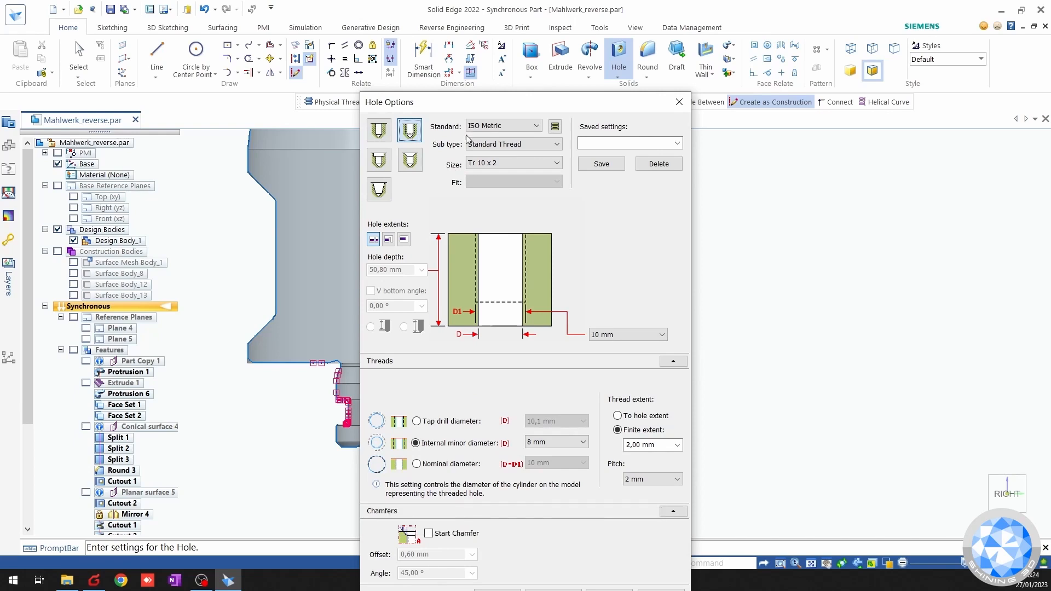
left_click(554, 128)
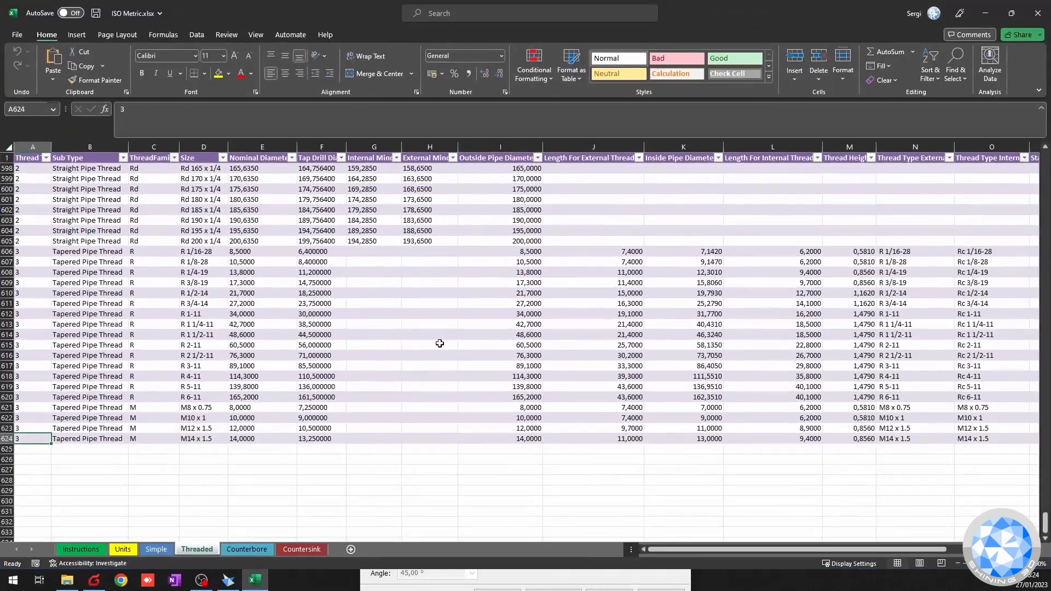
Search the standard threads in the Threaded sheet for an internal minor diameter close to the sketched hole width.
scroll(324, 449, "up", 17)
scroll(324, 449, "up", 17)
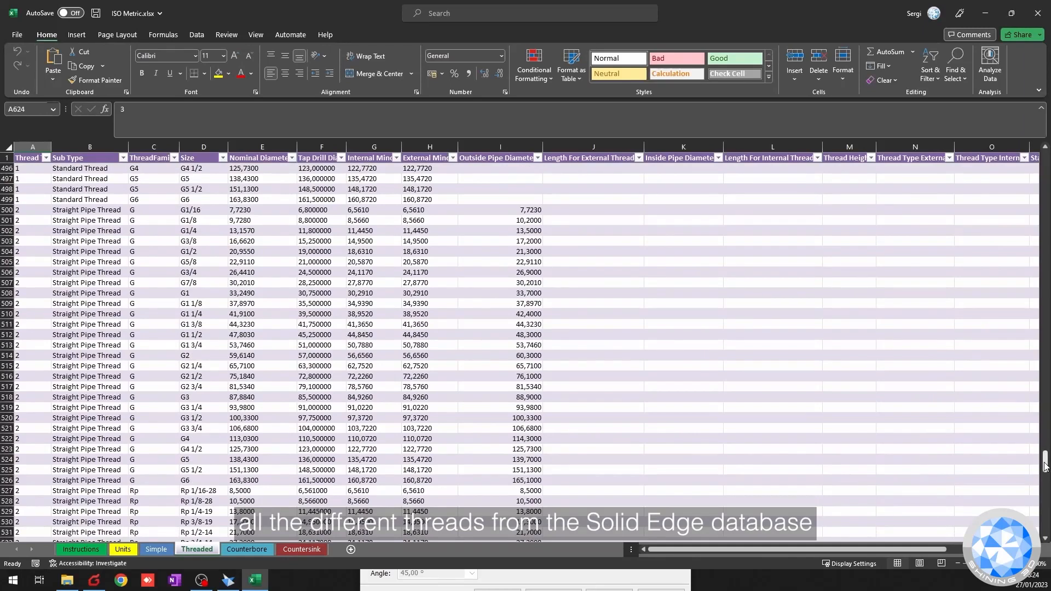
left_click_drag(1044, 465, 1044, 162)
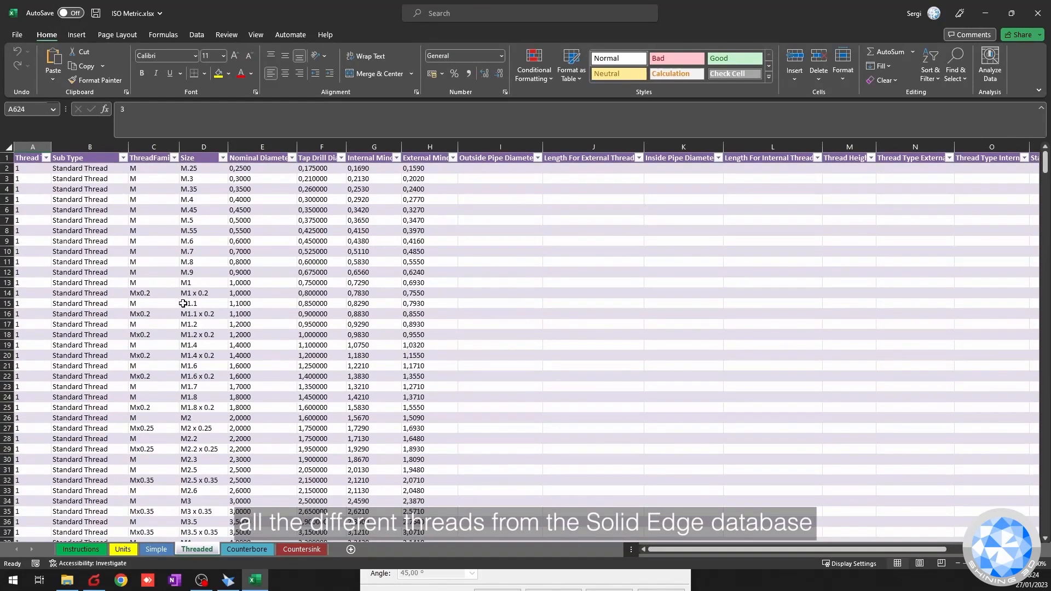
scroll(182, 304, "down", 6)
scroll(183, 304, "down", 5)
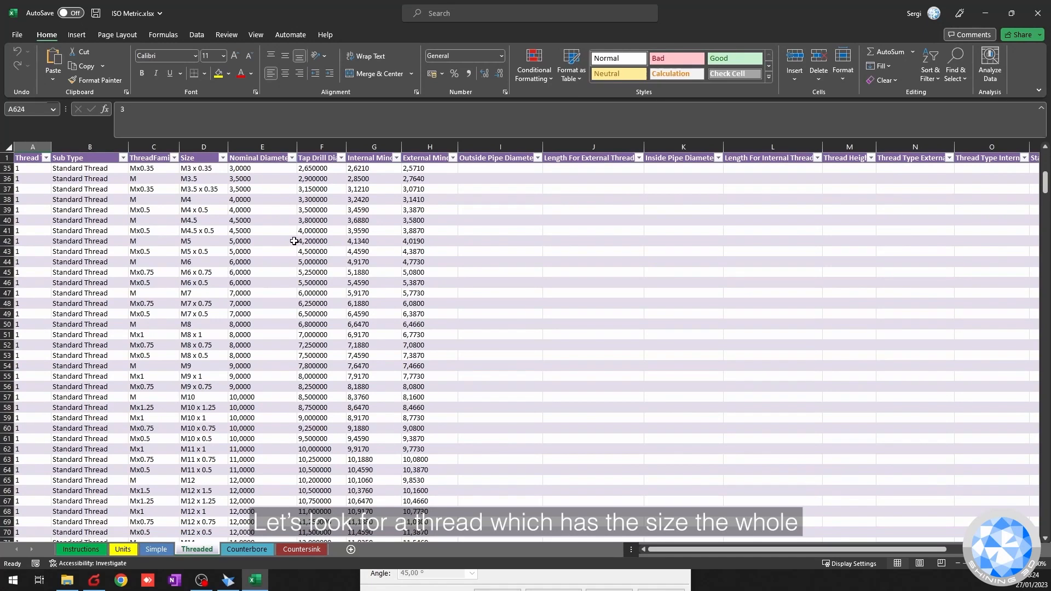
scroll(294, 241, "down", 5)
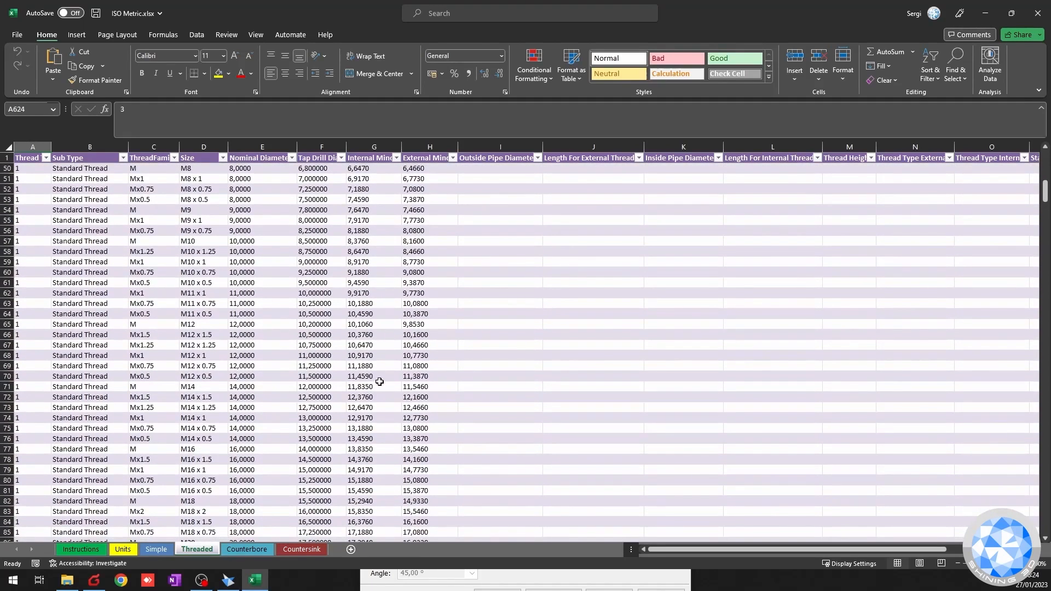
left_click(371, 406)
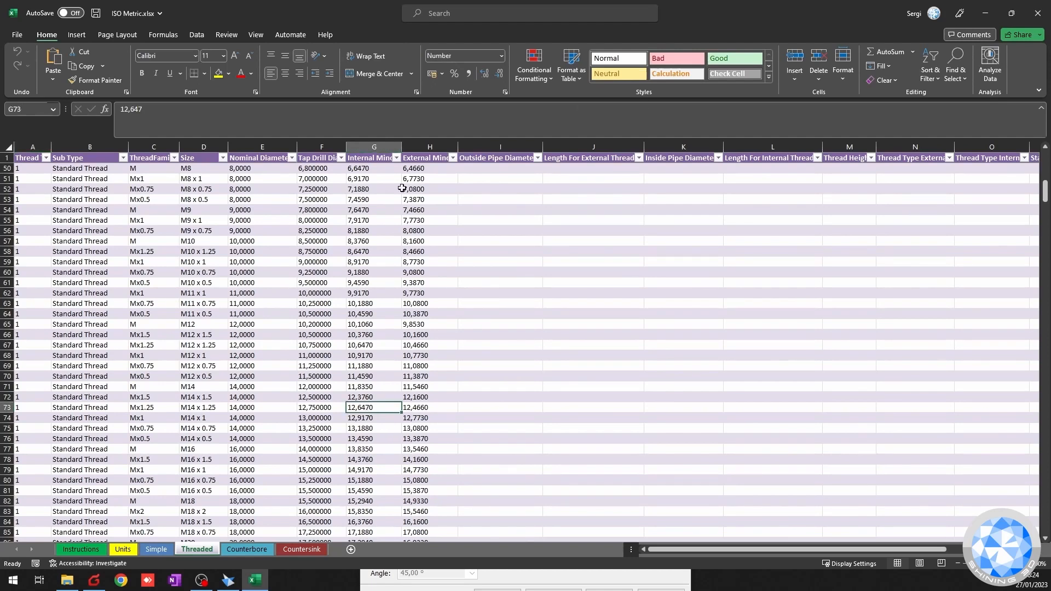
Compare the hole width dimension in Solid Edge with the minor diameters listed for M14 x 1.5 and M14 x 1.25.
left_click_drag(757, 14, 0, 91)
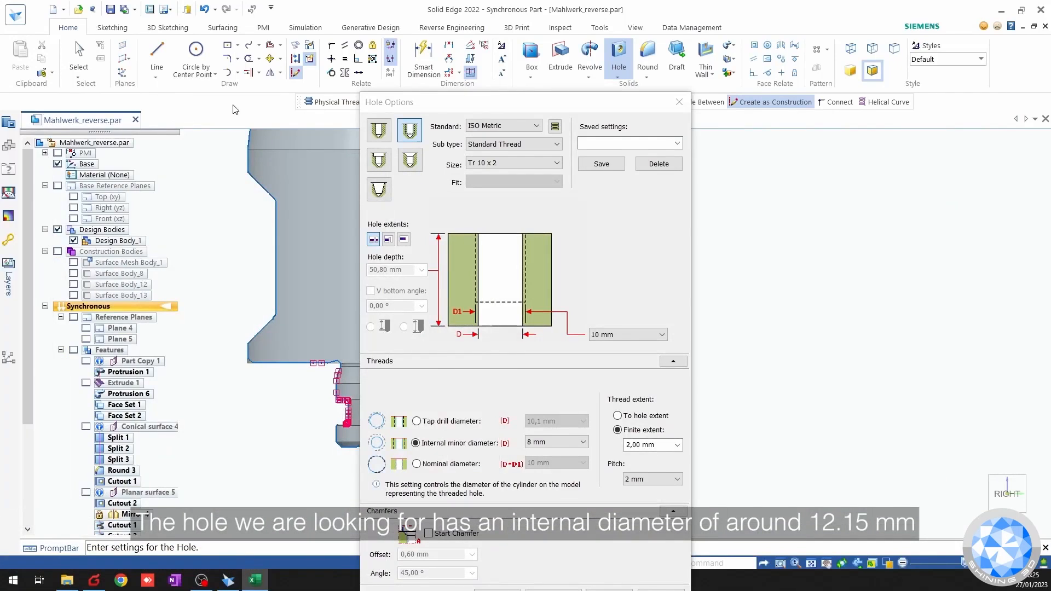
left_click_drag(444, 107, 681, 72)
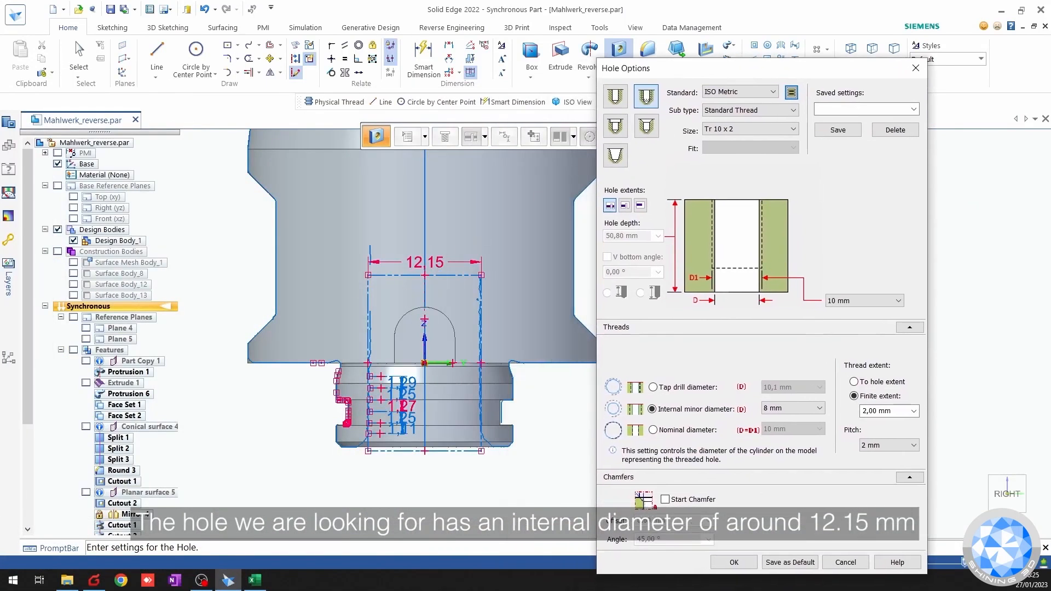
left_click_drag(0, 164, 673, 0)
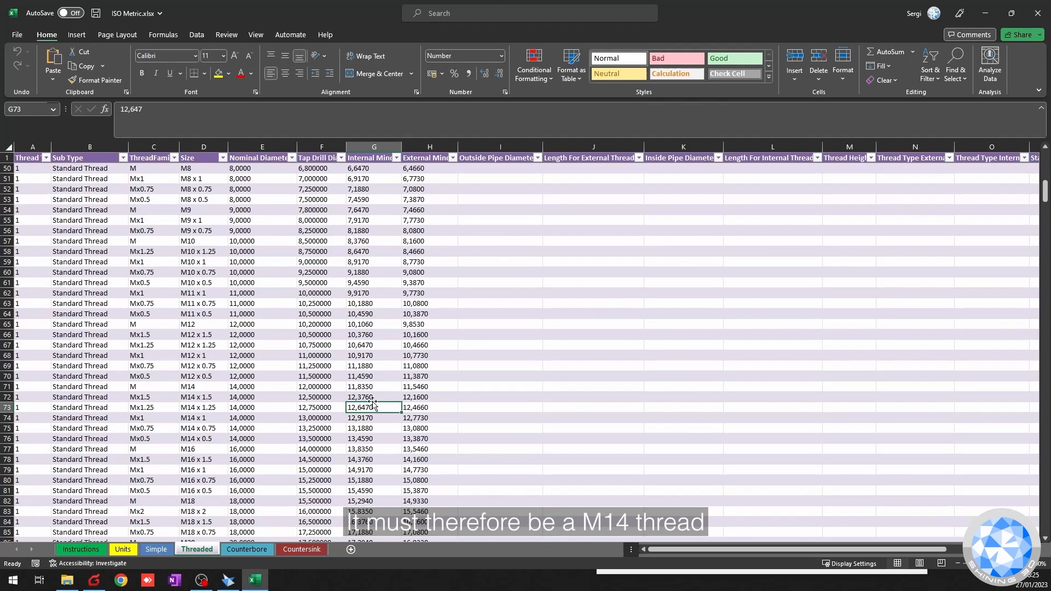
left_click_drag(348, 397, 355, 405)
left_click_drag(422, 398, 421, 407)
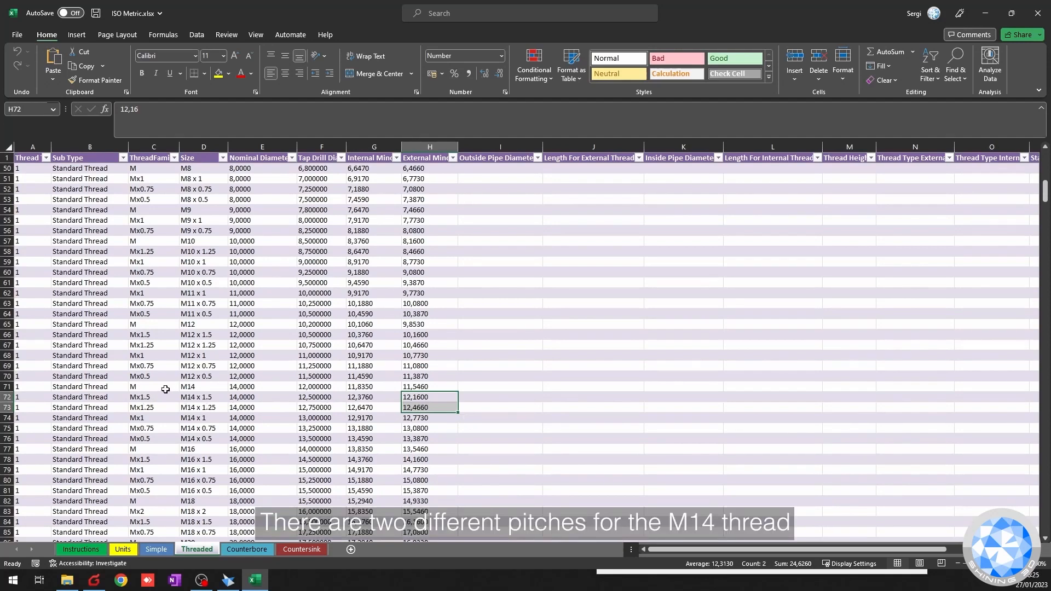
Locate the M14 x 1.25 size entry, then close the thread database and return to the hole options in Solid Edge.
left_click(222, 410)
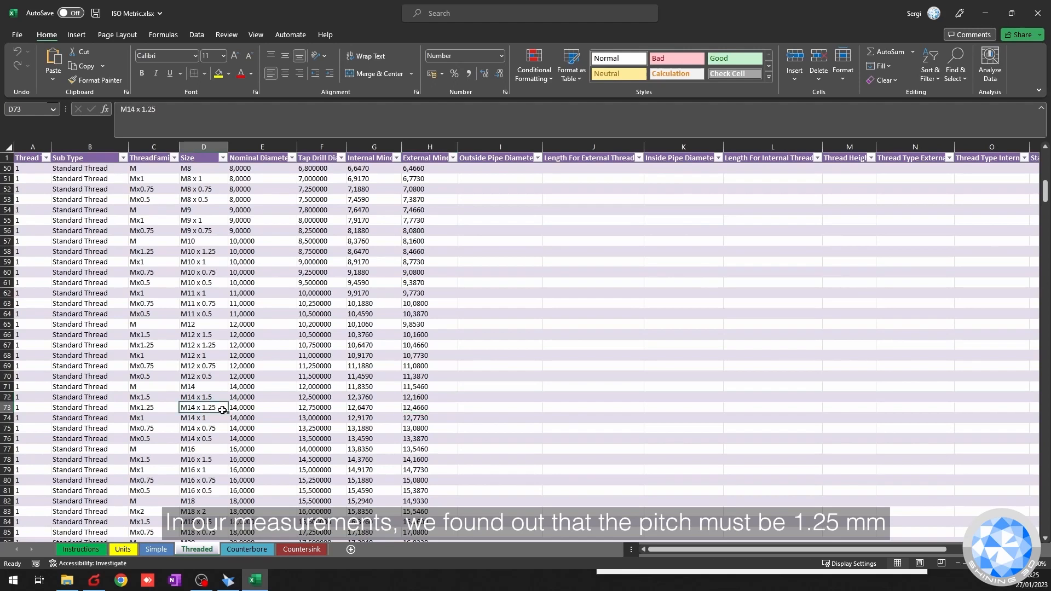
mouse_move(712, 10)
left_mouse_down()
mouse_move(984, 116)
mouse_move(958, 115)
left_mouse_up()
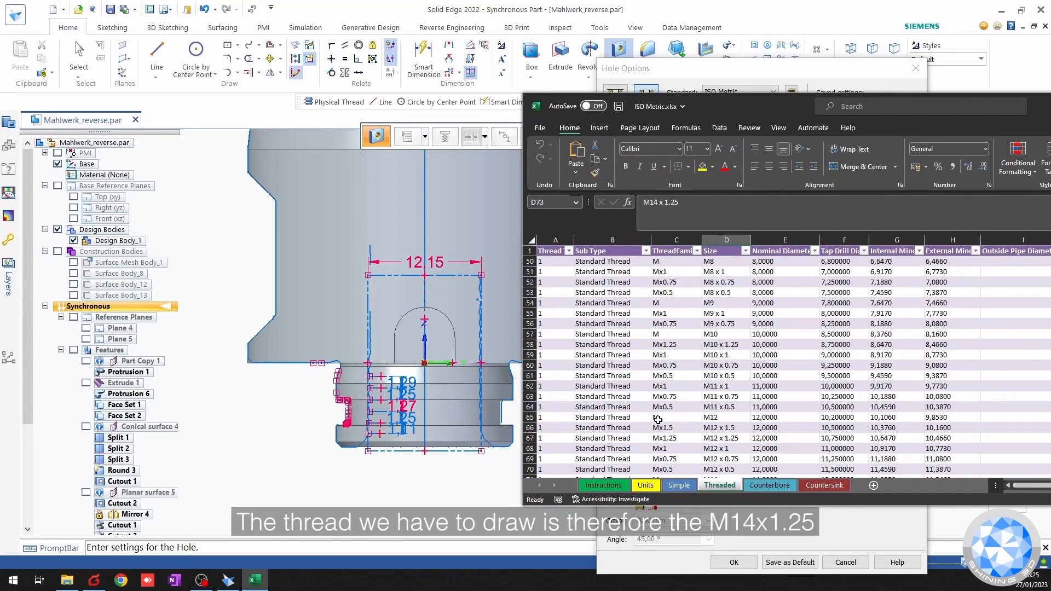
left_click_drag(760, 99, 377, 58)
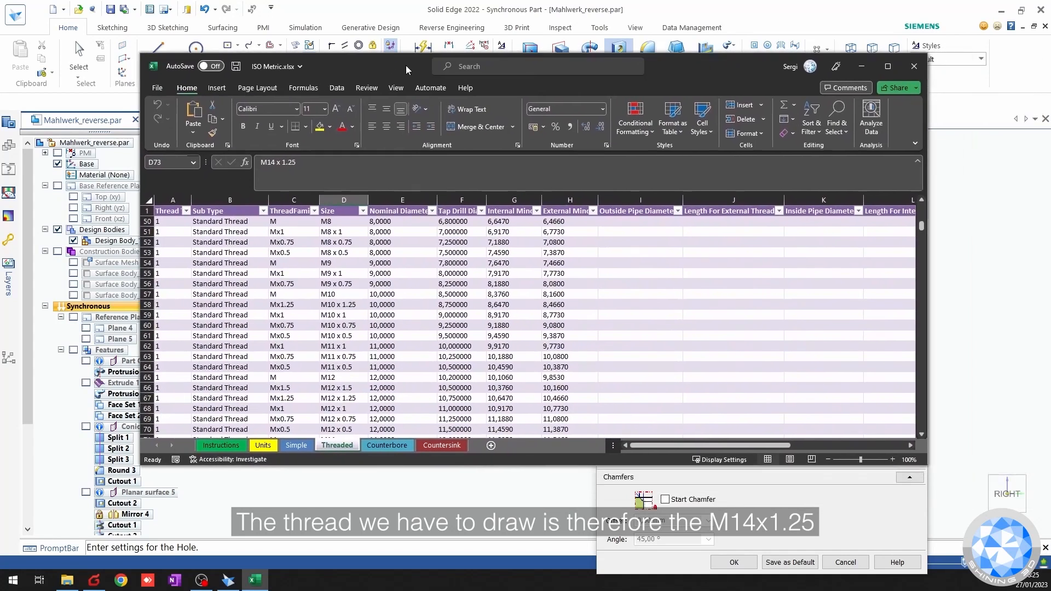
left_click(913, 66)
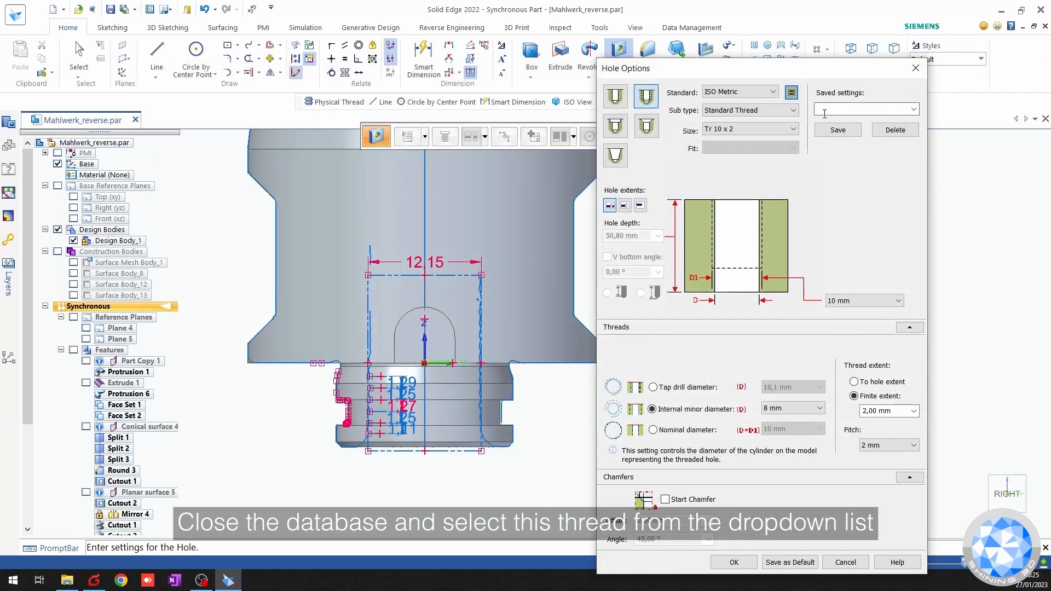
Try an M14 x 1.25 through hole threaded to the hole extent with a start chamfer, and cancel the hole settings.
left_click(749, 129)
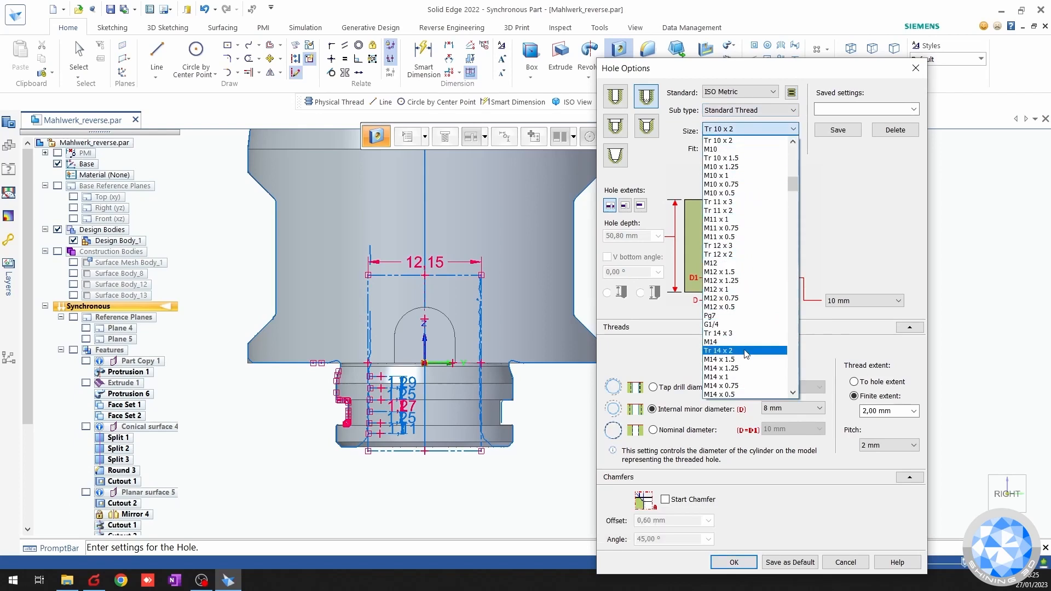
left_click(740, 368)
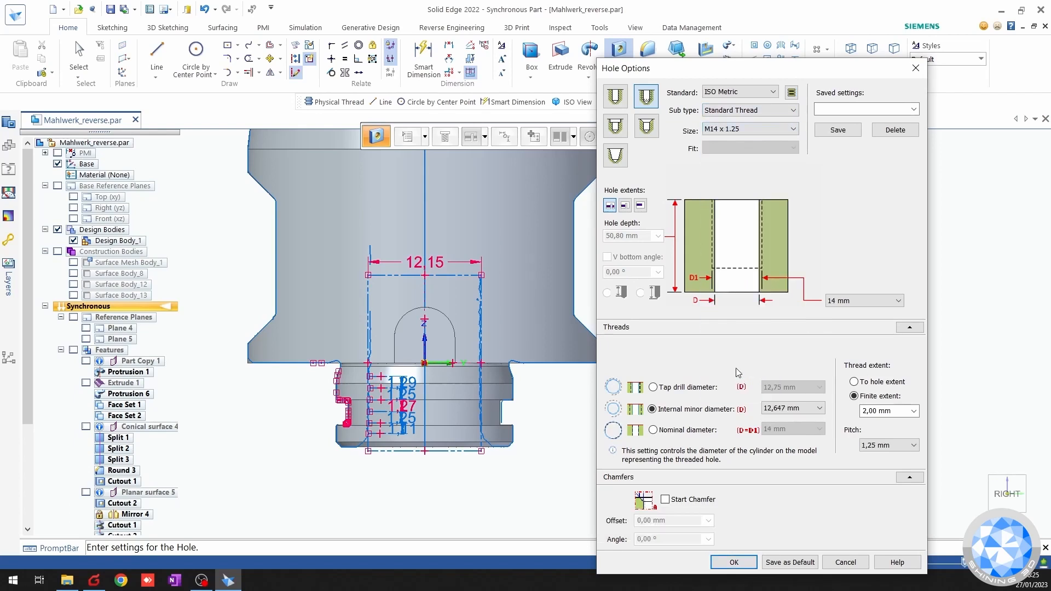
left_click(609, 207)
left_click(854, 382)
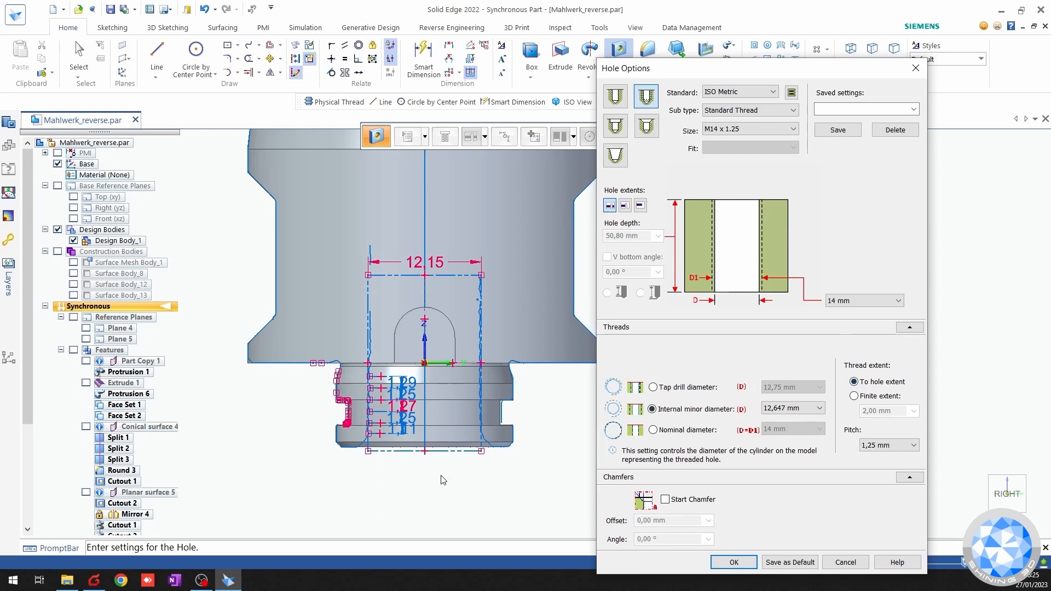
left_click(664, 500)
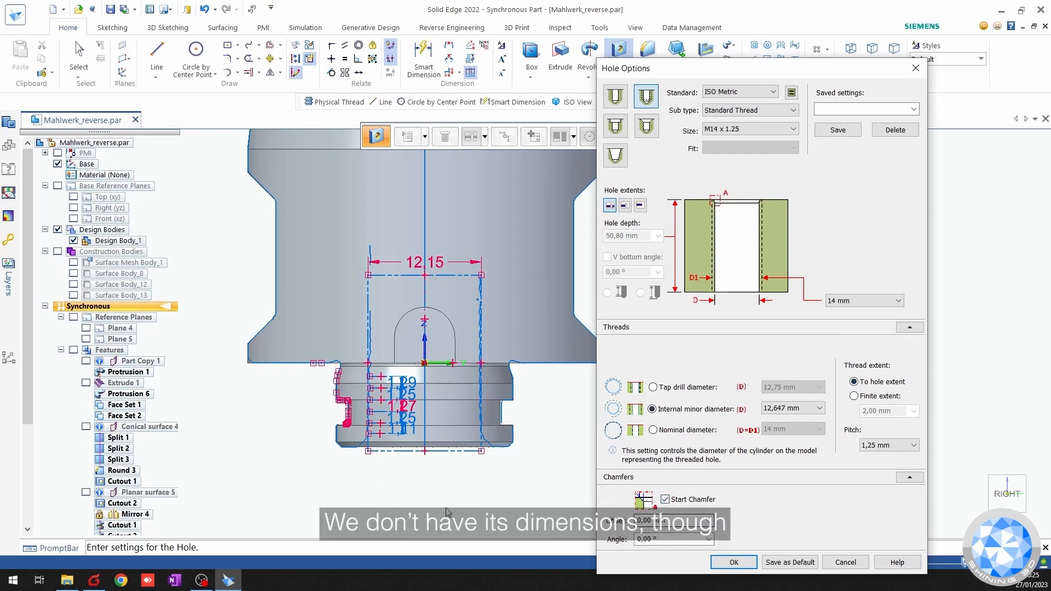
left_click(854, 564)
scroll(359, 466, "up", 3)
key("Escape")
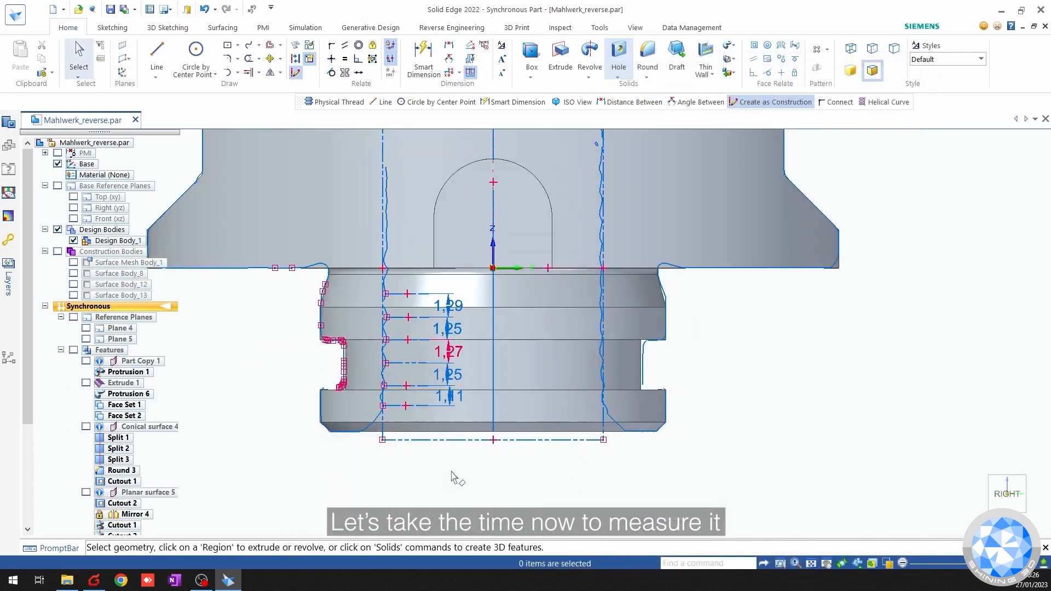
Draw a vertical reference line about 0.57 mm long downward from the outer end of the scanned hole chamfer.
scroll(433, 469, "up", 2)
key("l")
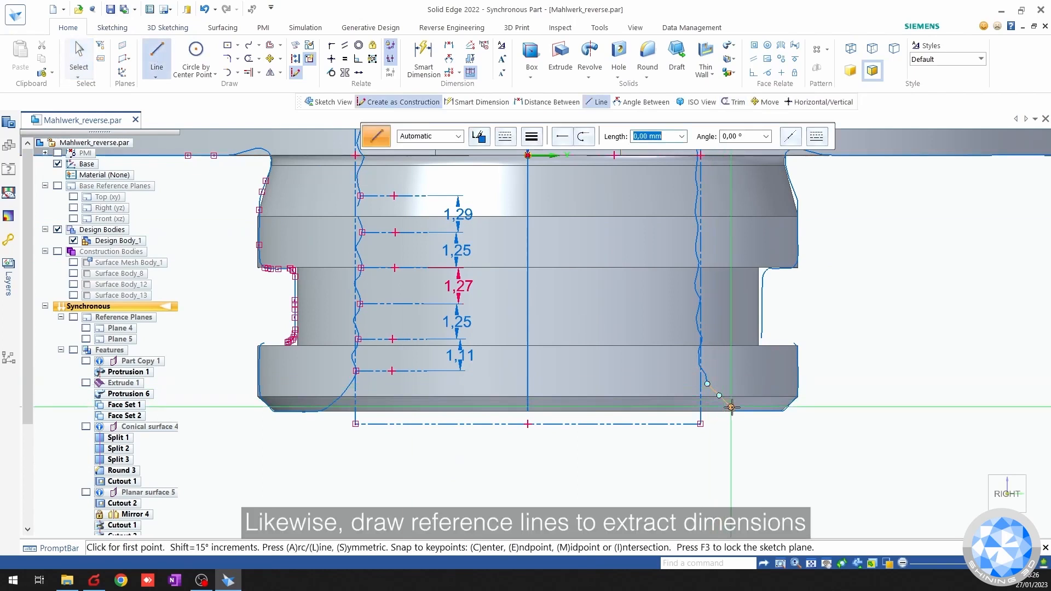
scroll(734, 410, "up", 3)
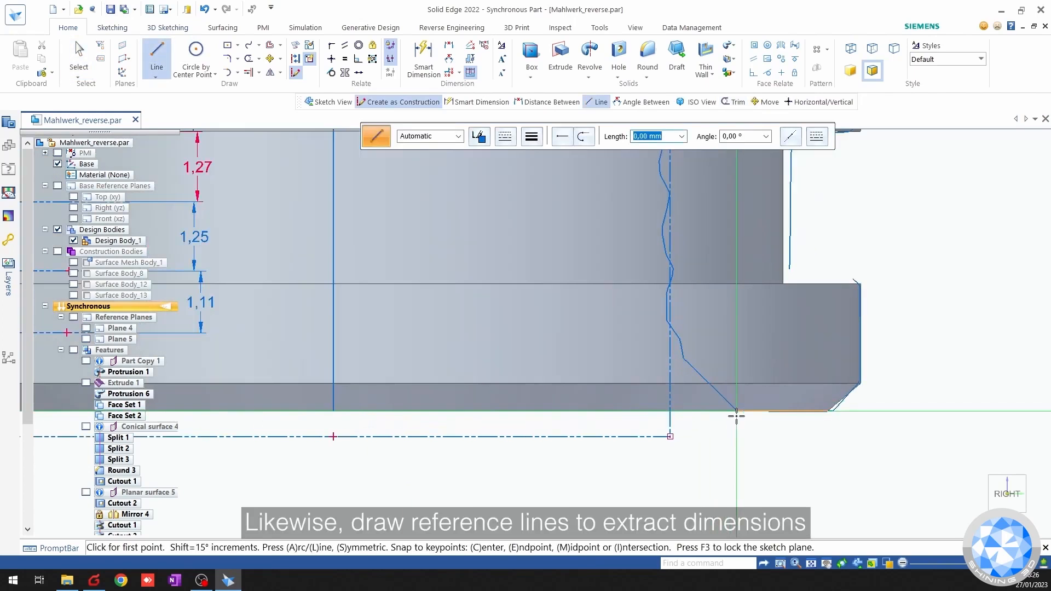
scroll(736, 411, "up", 3)
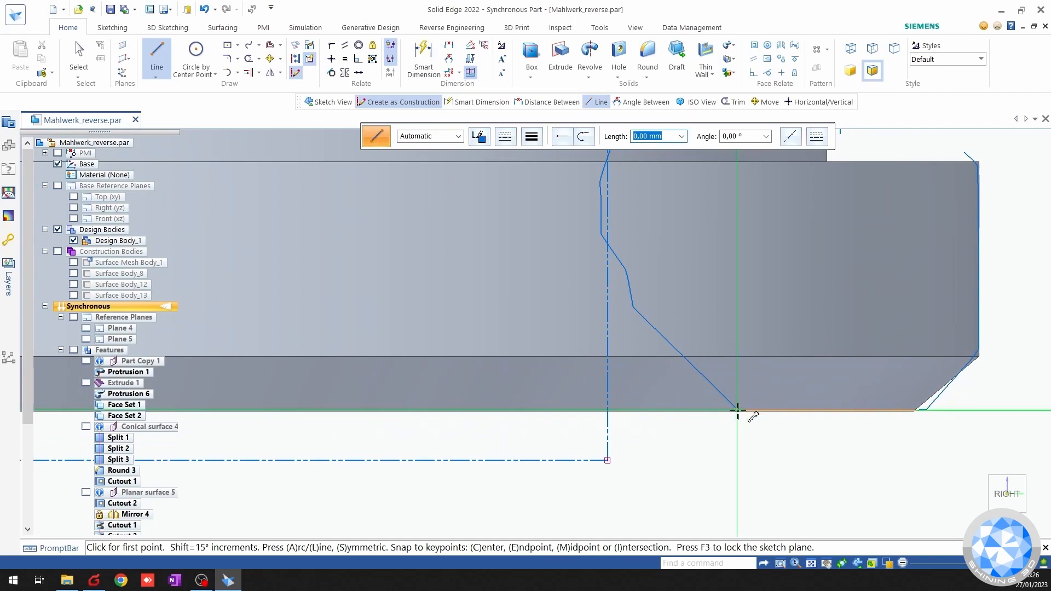
left_click(736, 410)
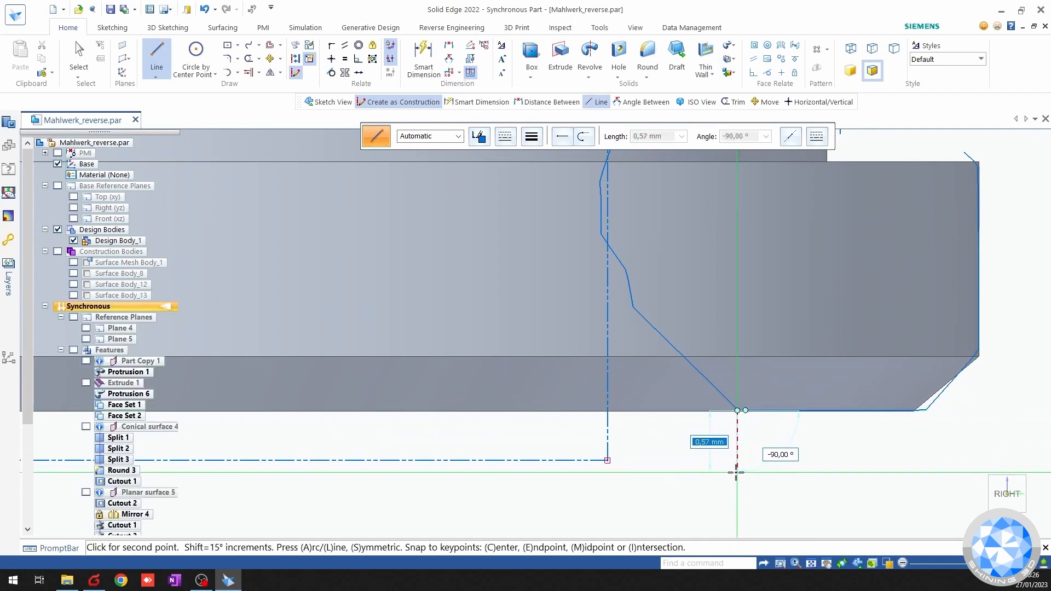
left_click(657, 459)
key("Escape")
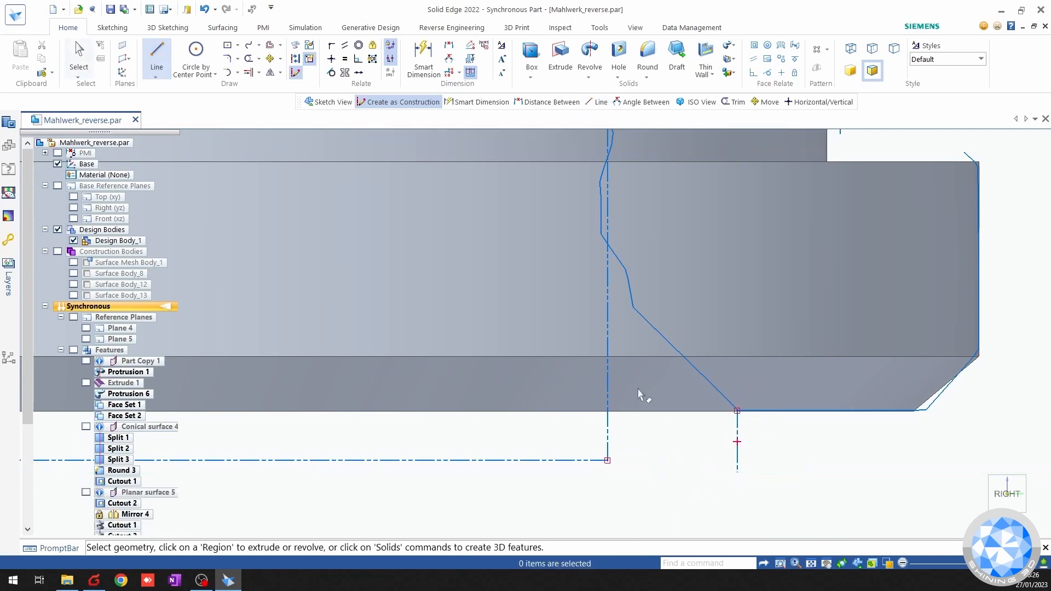
Draw a vertical reference line from the inner end of the scanned hole chamfer down to below the part's base.
left_click(155, 53)
left_click(632, 308)
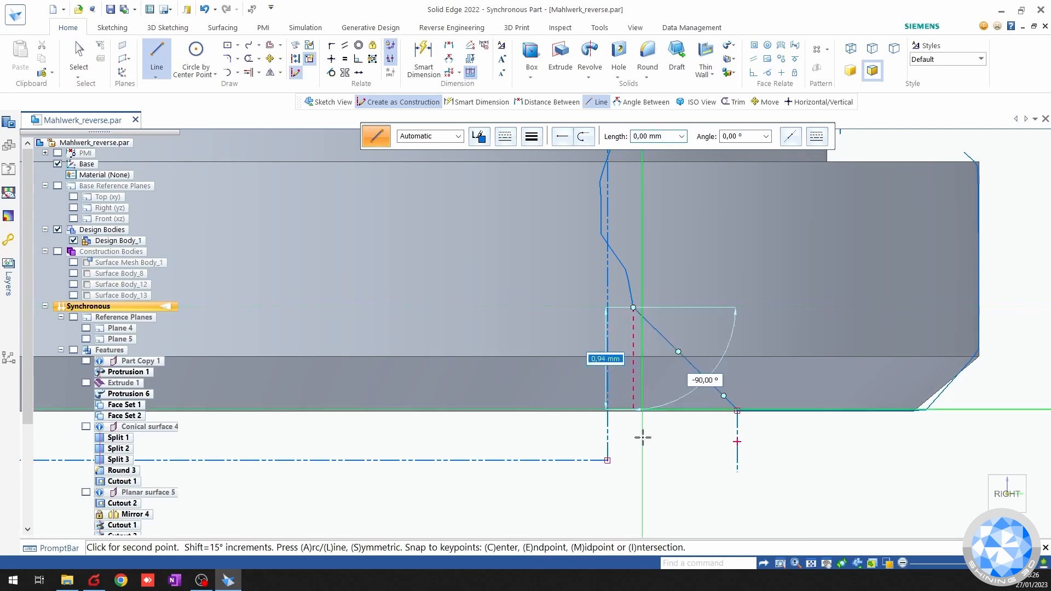
left_click(637, 472)
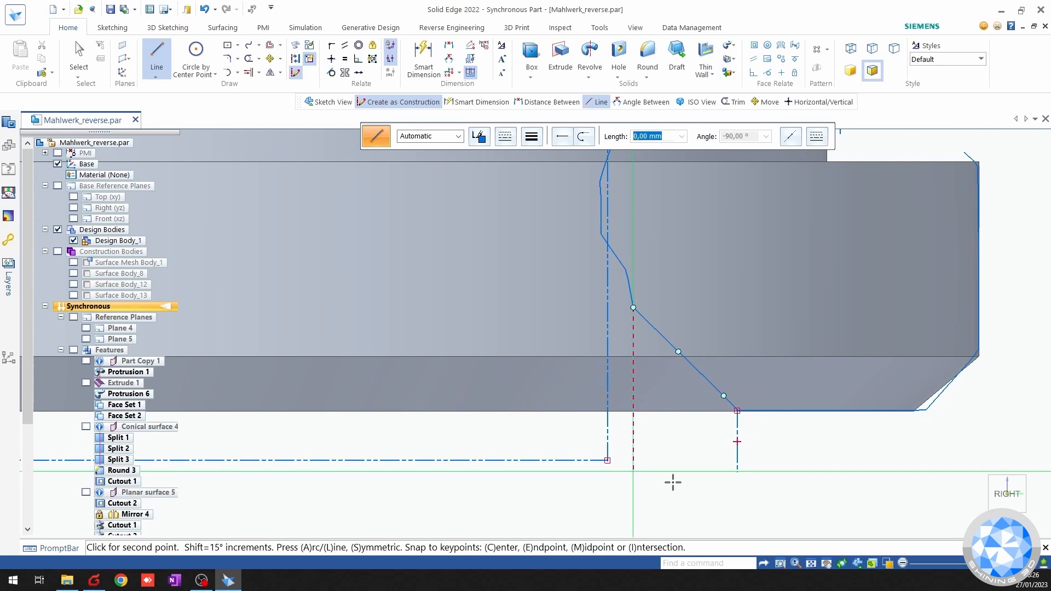
key("Escape")
Dimension the horizontal distance between the two chamfer reference lines.
left_click(423, 59)
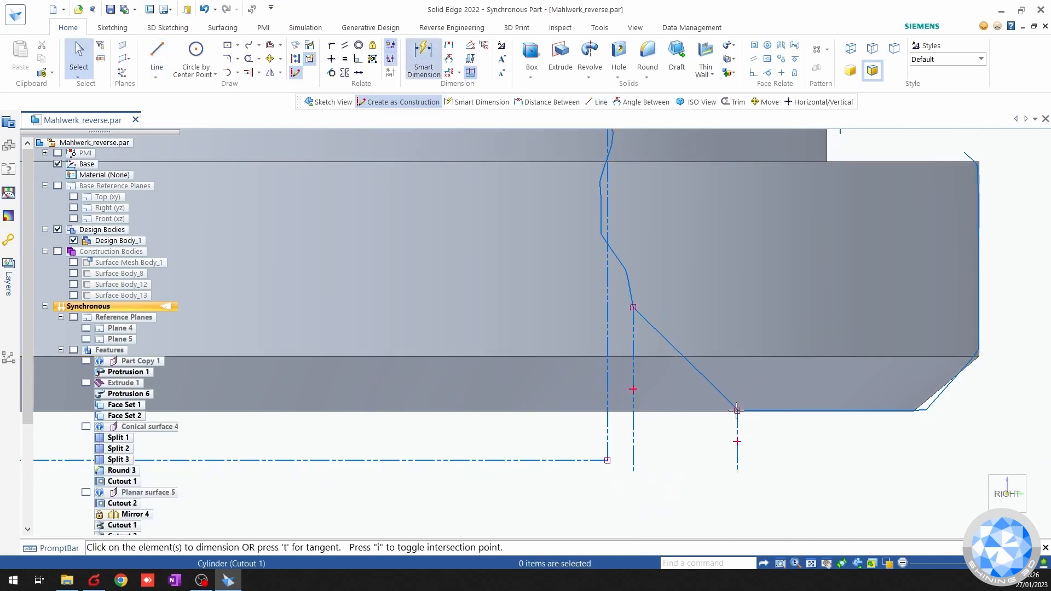
left_click(736, 458)
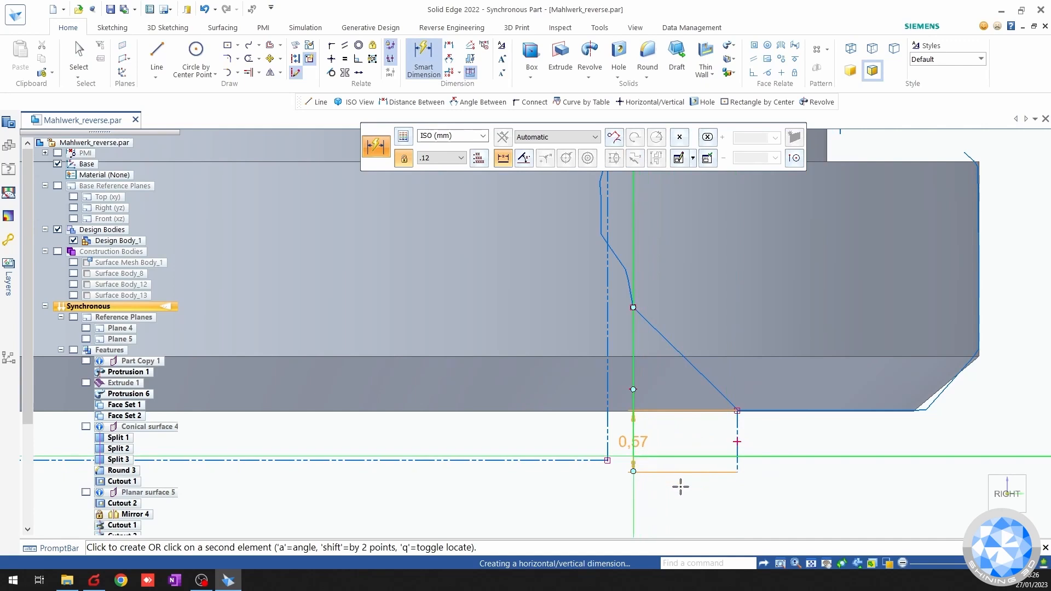
left_click(633, 456)
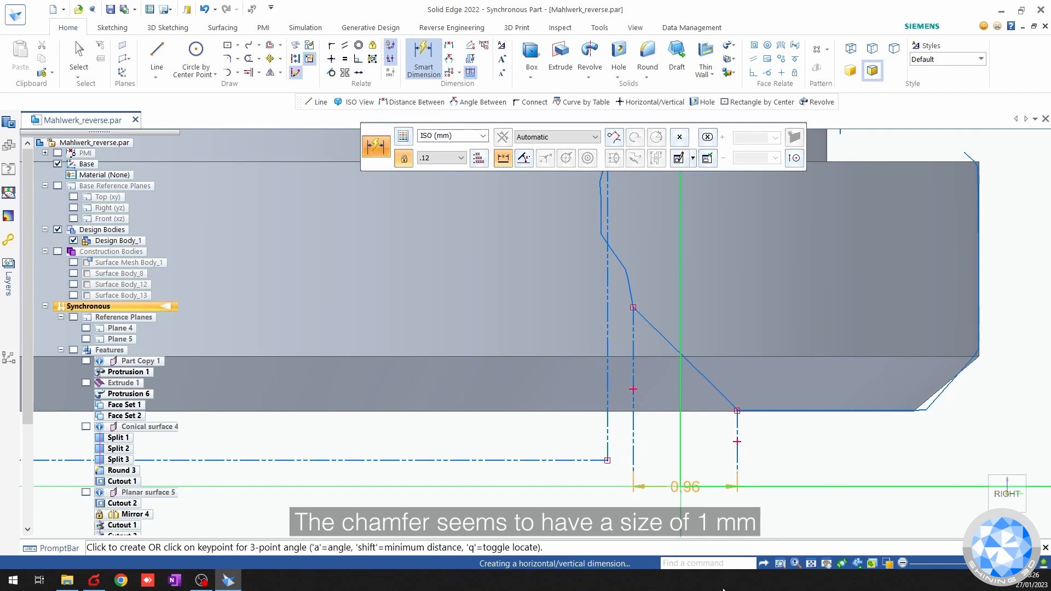
left_click(684, 447)
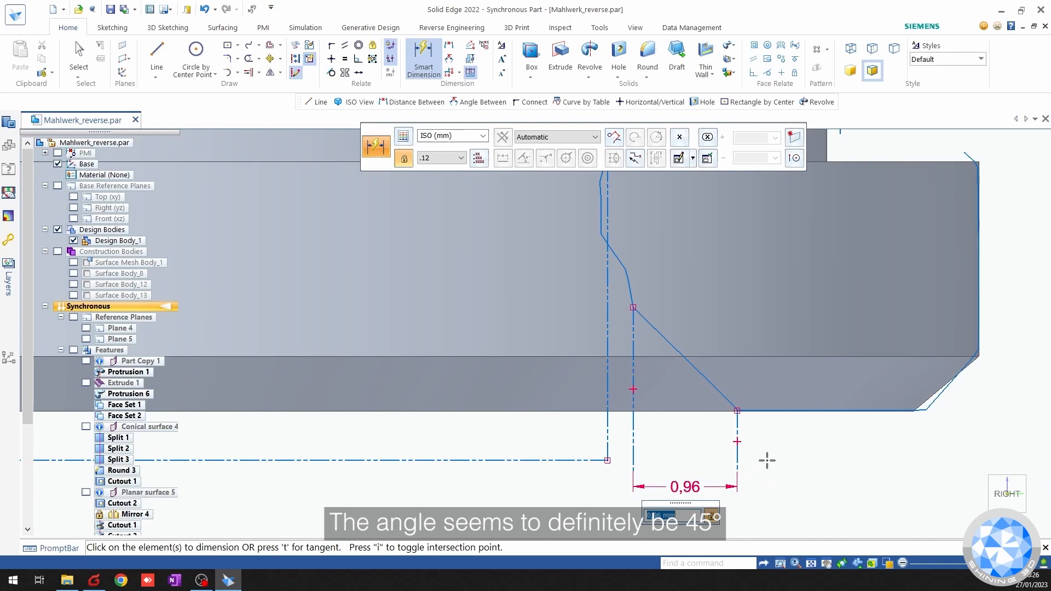
key("Escape")
scroll(442, 335, "down", 3)
scroll(443, 334, "down", 3)
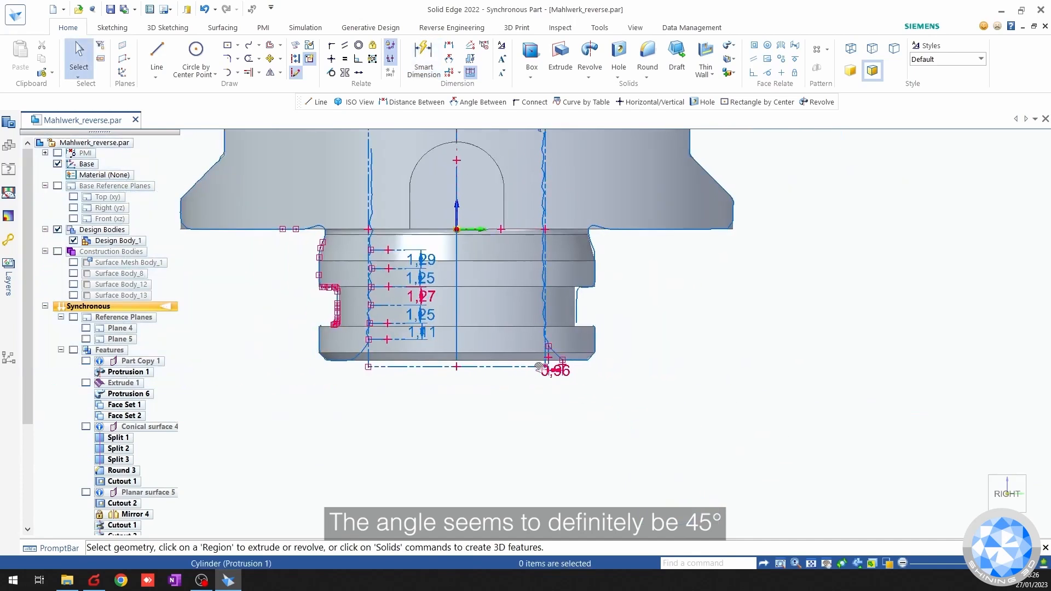
Configure a threaded ISO Metric through hole of size M14 x 1.25 with the thread running to the hole extent.
left_click(618, 55)
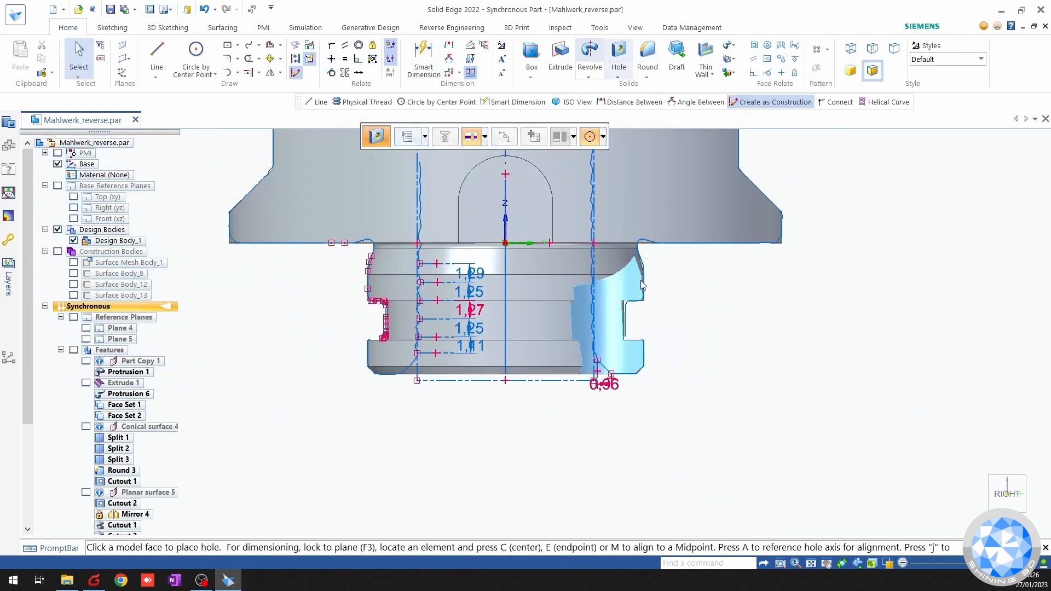
left_click(407, 137)
left_click(412, 131)
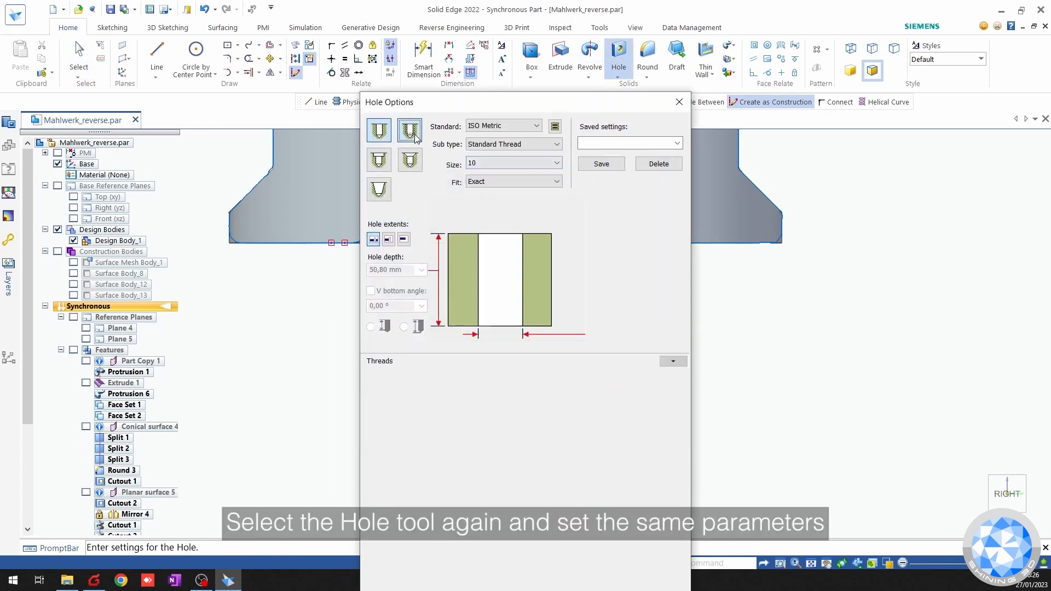
left_click(509, 163)
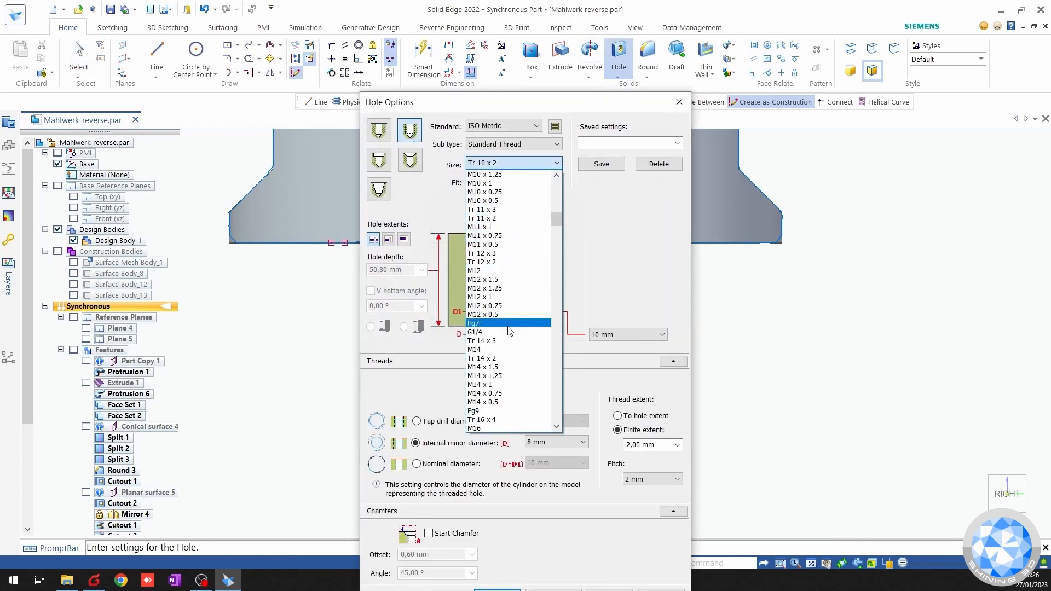
left_click(500, 377)
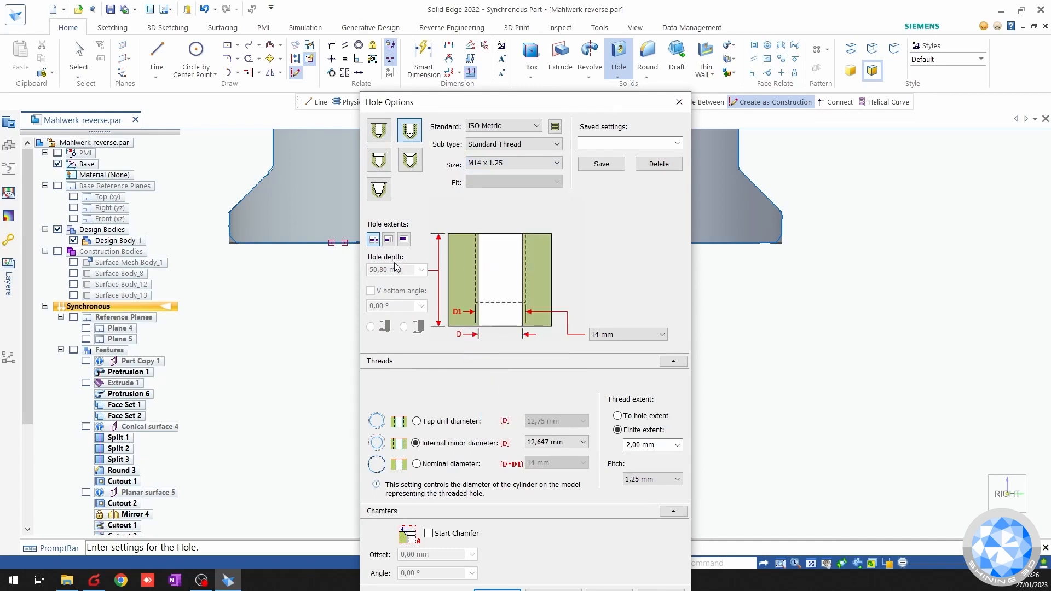
left_click(645, 417)
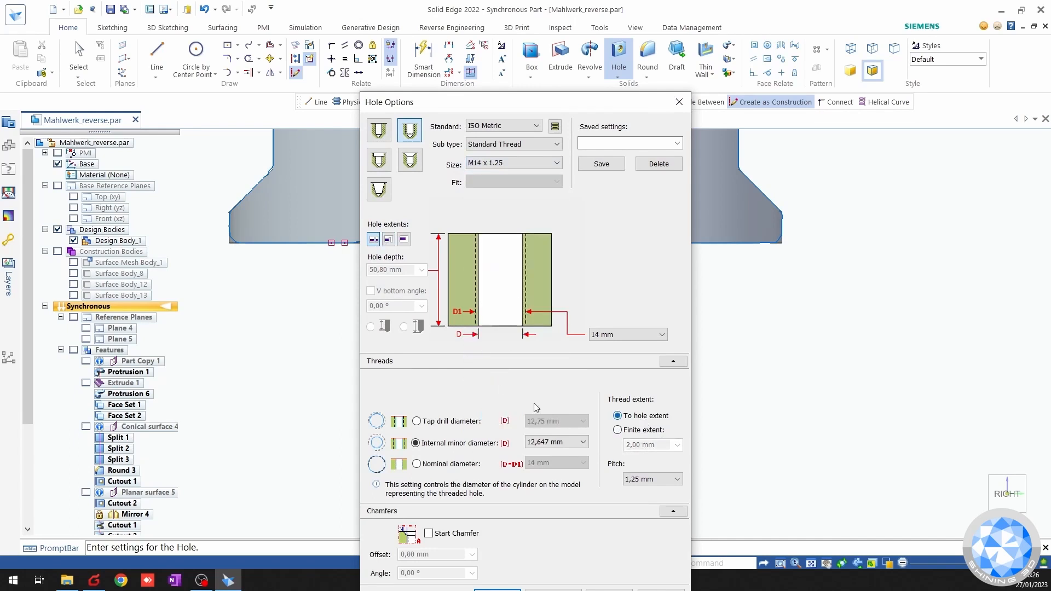
Give the threaded hole a start chamfer with a 1 mm offset and a 45° angle, and accept the hole settings.
left_click(428, 533)
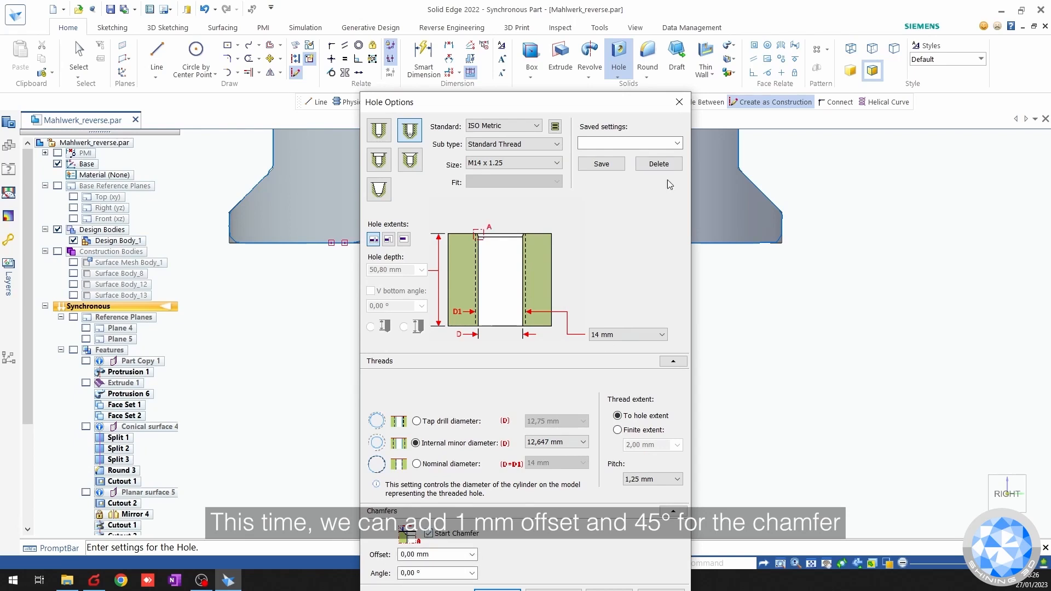
left_click(459, 510)
type("1")
key("Tab")
type("45")
key("Tab")
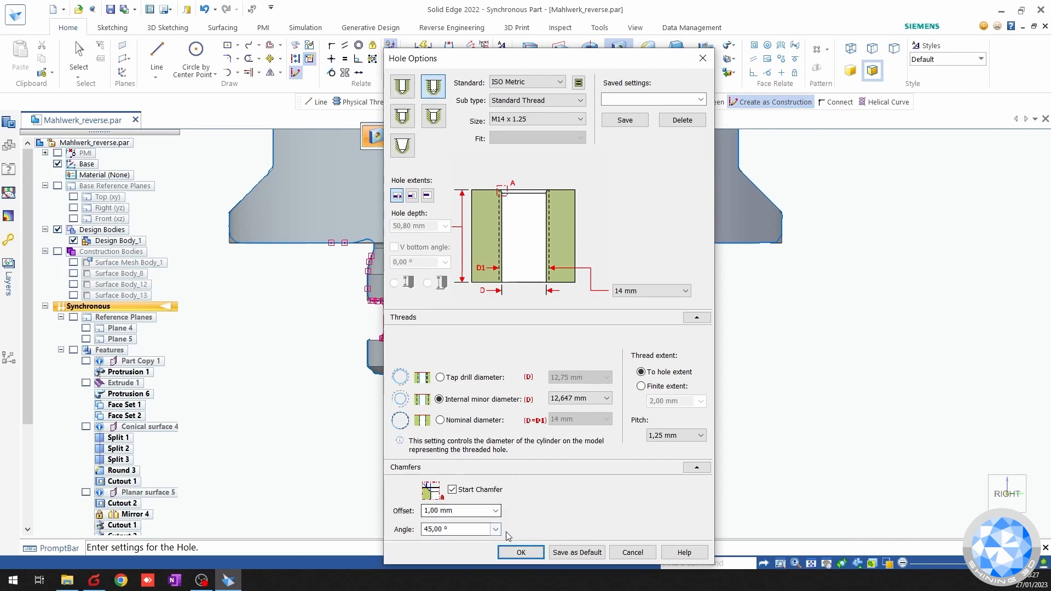
left_click(520, 552)
Place the threaded hole on the locked bottom face plane of the part, centred on the circular base.
mouse_move(507, 465)
middle_mouse_down()
mouse_move(481, 375)
mouse_move(546, 523)
mouse_move(509, 481)
middle_mouse_up()
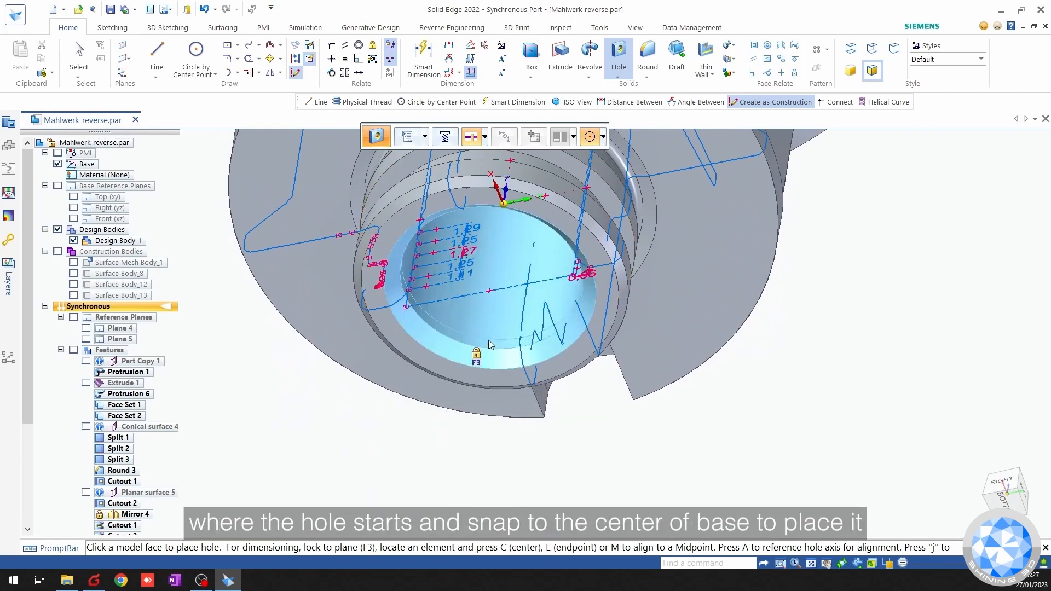
key("F3")
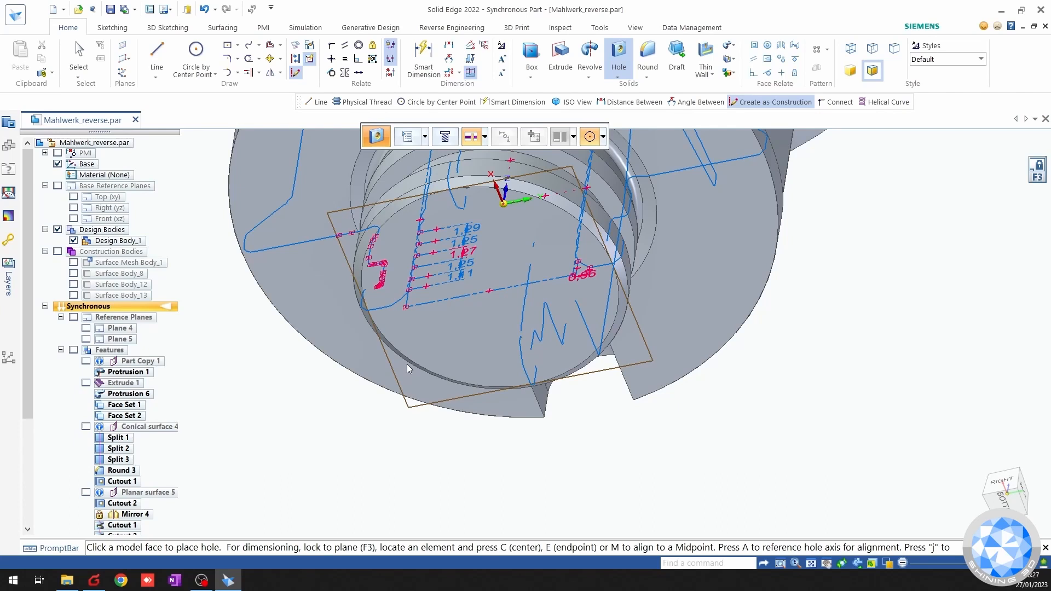
scroll(406, 363, "down", 1)
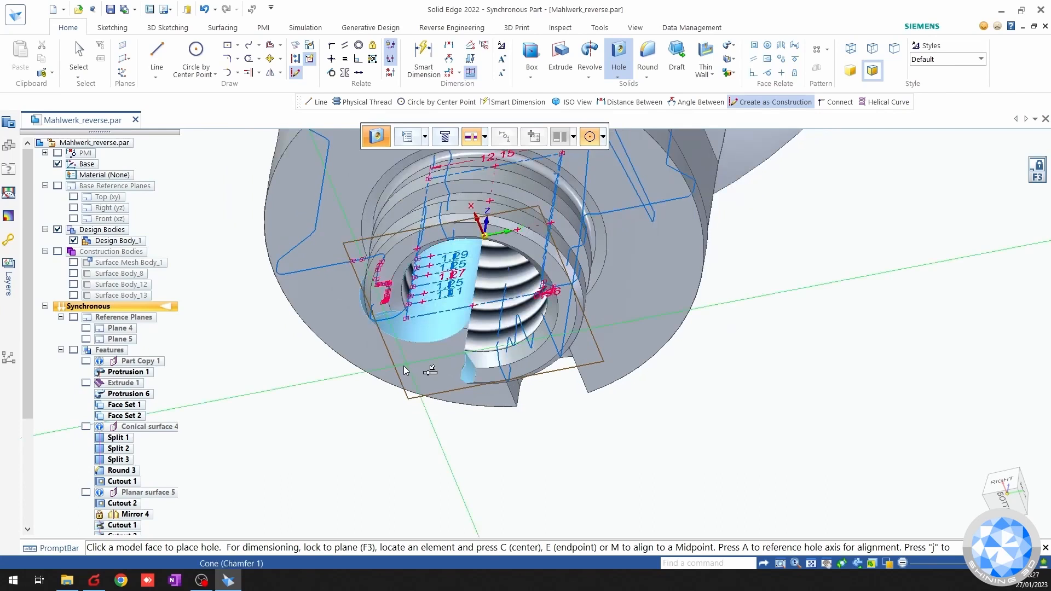
left_click(402, 366)
key("Escape")
Hide all sketches and the base coordinate system so only the design body is displayed, and view the whole part from the front.
middle_click_drag(349, 411, 337, 384)
scroll(391, 366, "down", 2)
middle_click_drag(392, 366, 467, 466, "shift")
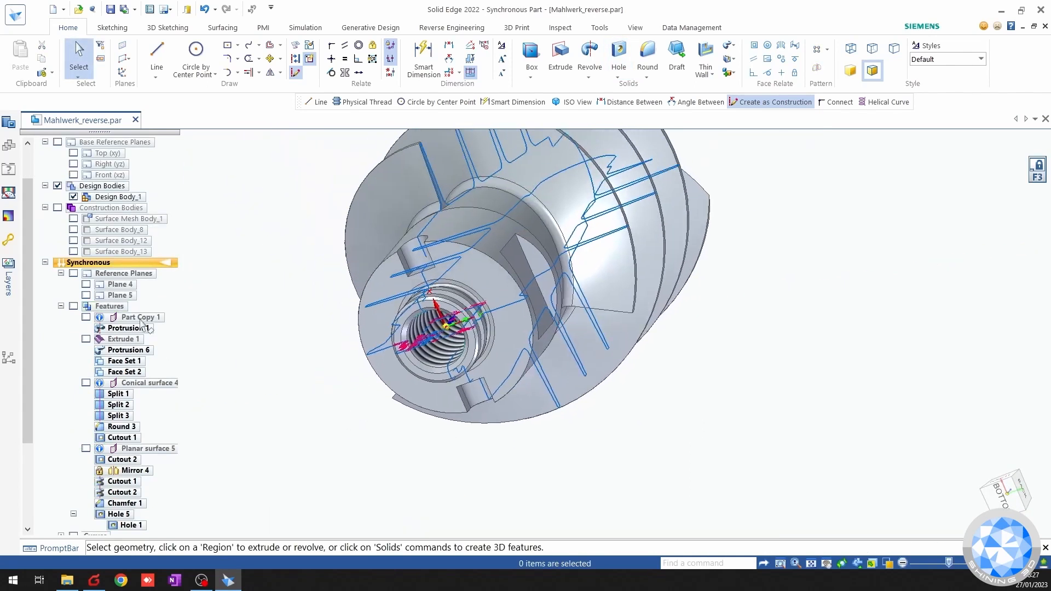
scroll(28, 313, "down", 4)
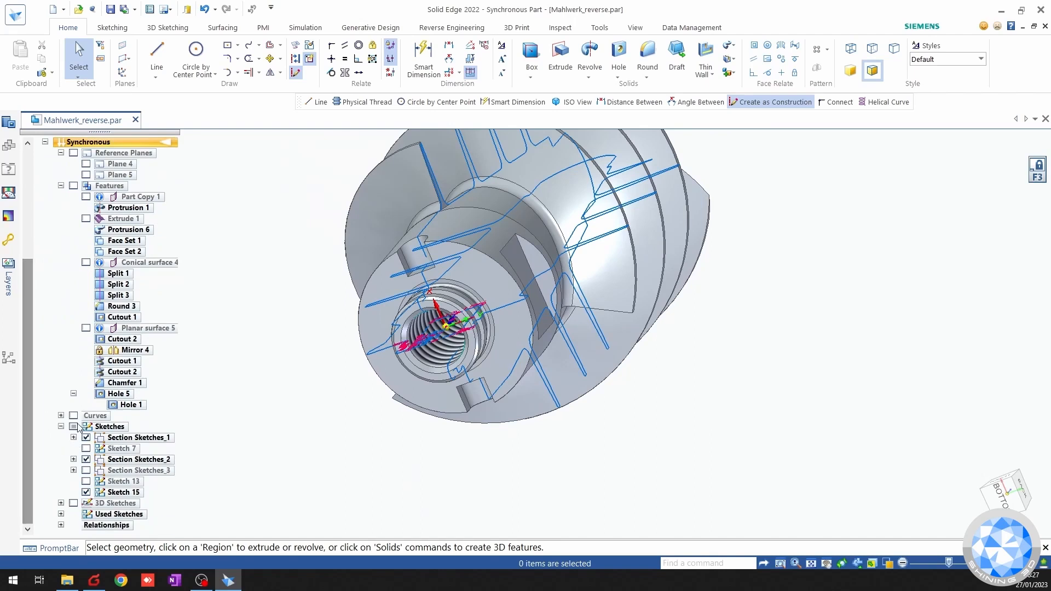
left_click(73, 427)
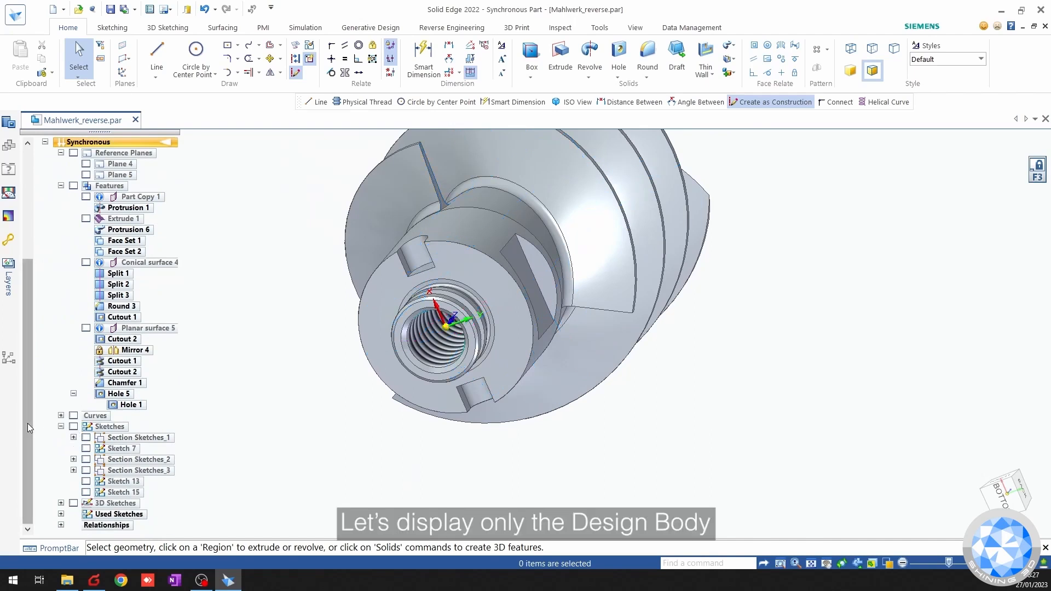
scroll(27, 423, "up", 5)
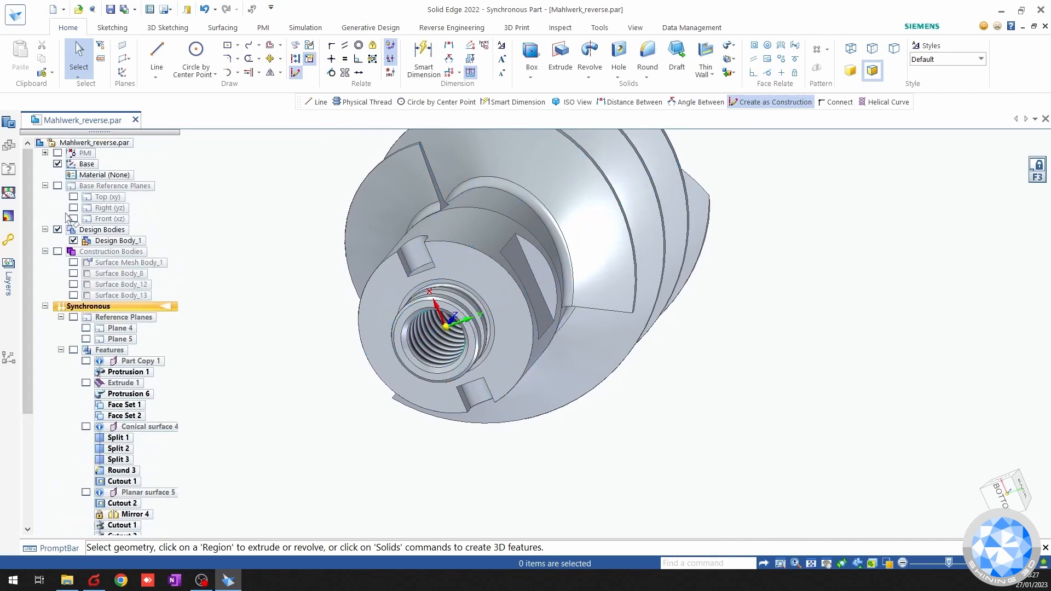
left_click(57, 164)
middle_click_drag(371, 321, 505, 451)
scroll(434, 383, "down", 3)
key("ctrl+f")
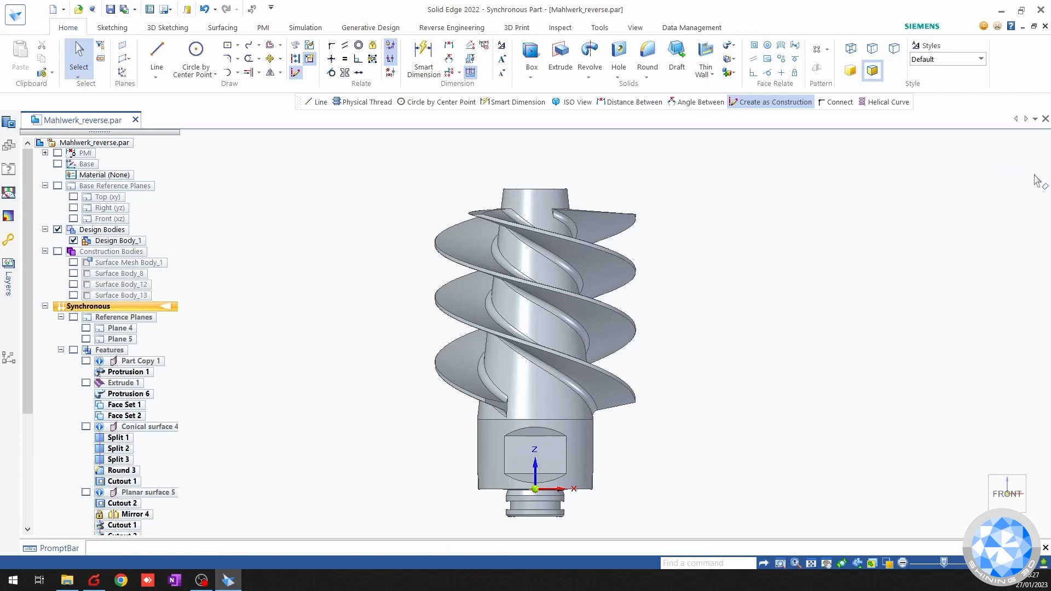
Show the scanned surface mesh body together with the design body.
middle_click_drag(660, 393, 671, 373, "shift")
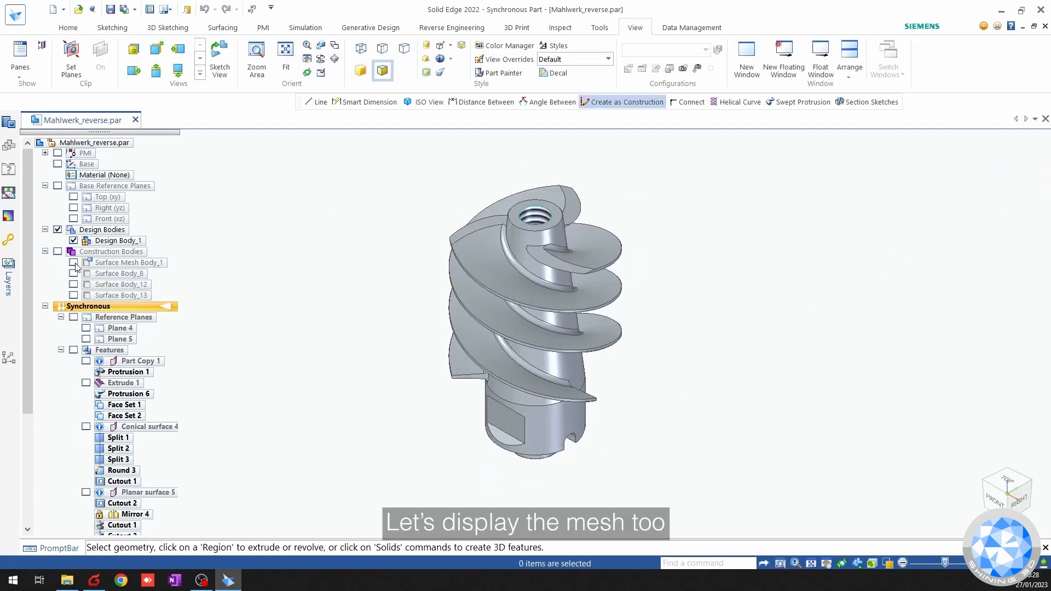
left_click(73, 263)
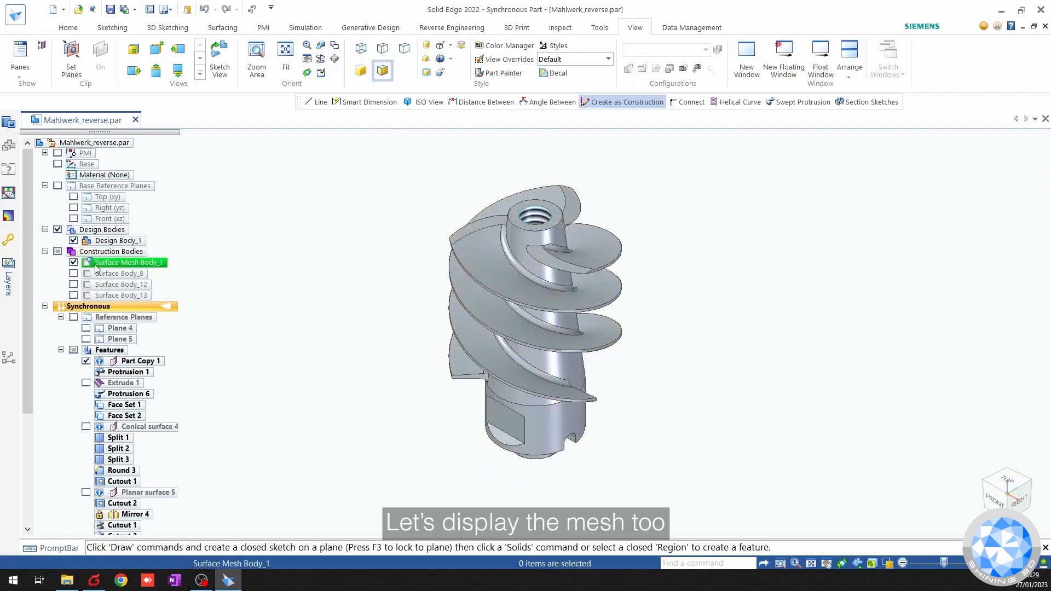
left_click(95, 264)
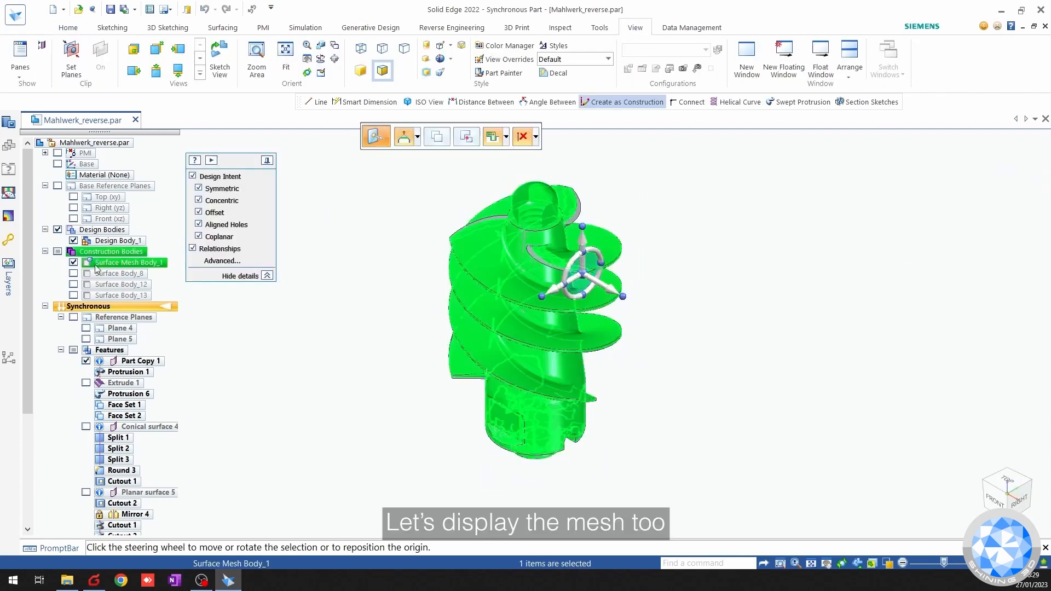
left_click(224, 342)
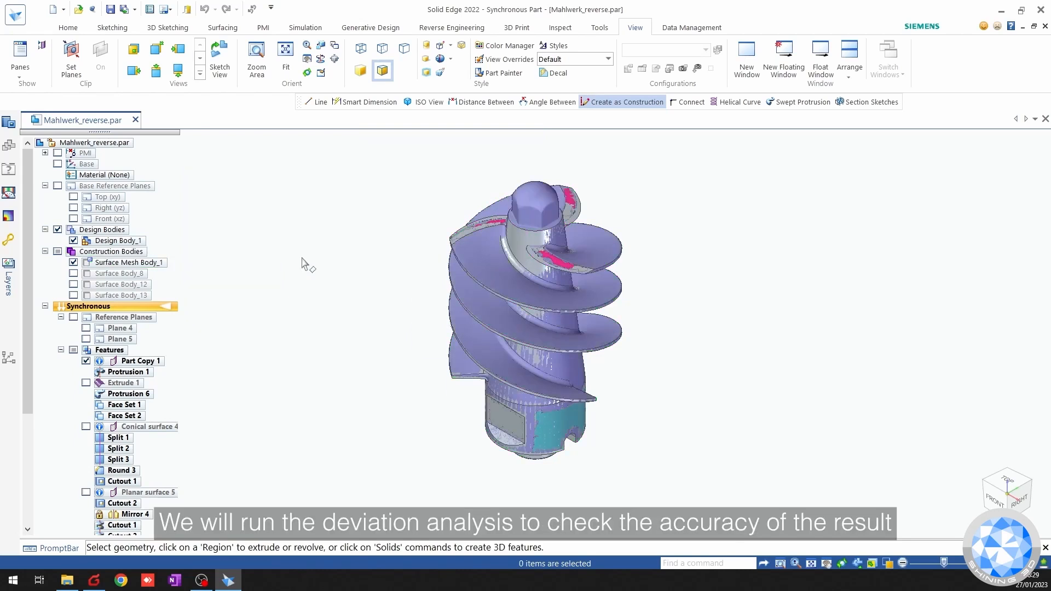
Run a deviation analysis with the scanned mesh as the reference body and the solid design body as the test body.
left_click(433, 28)
left_click(976, 76)
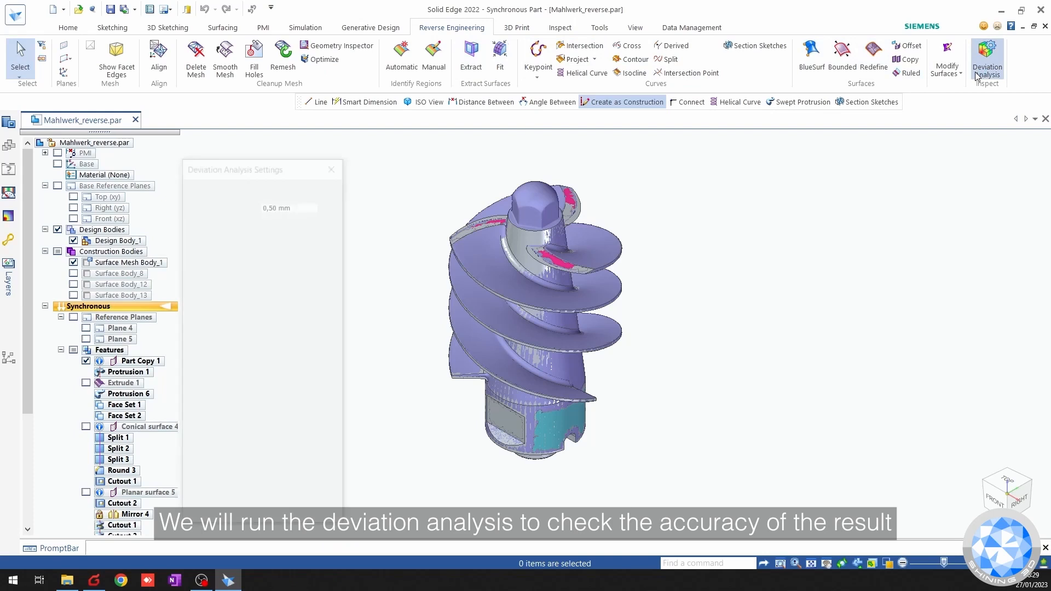
left_click(532, 197)
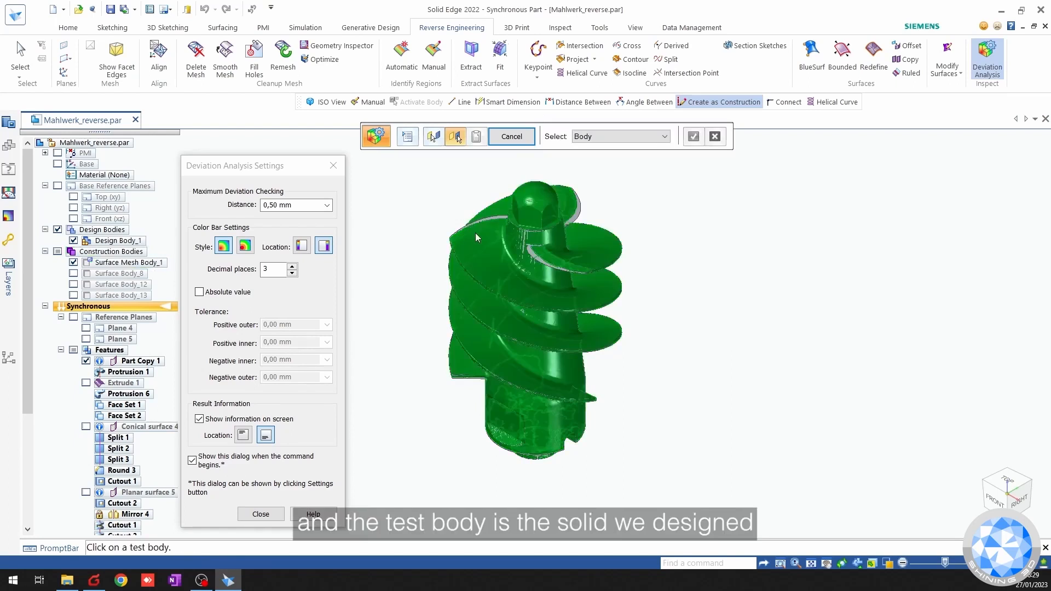
left_click(477, 232)
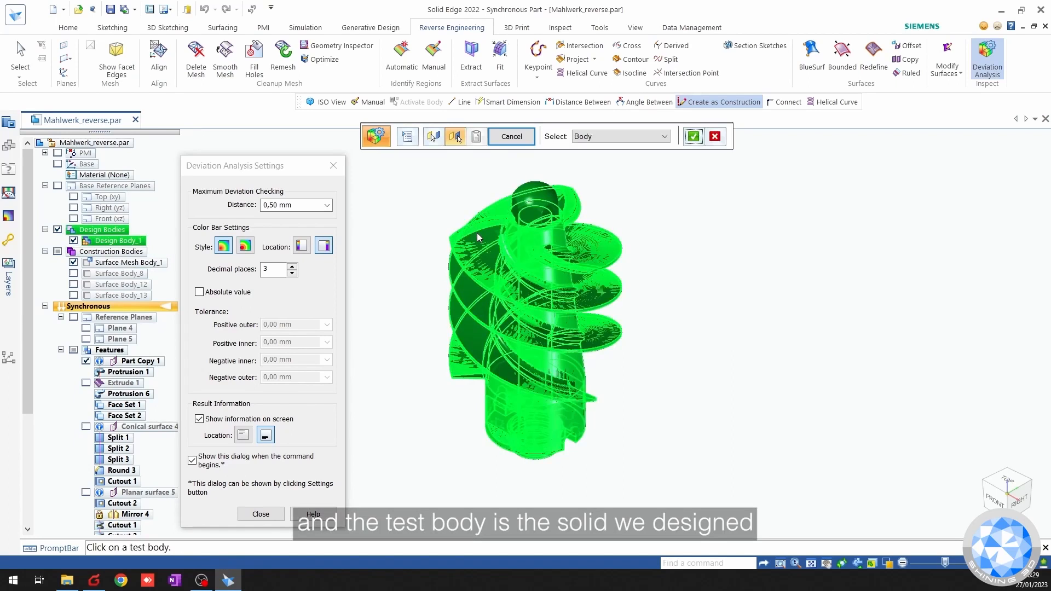
right_click(406, 211)
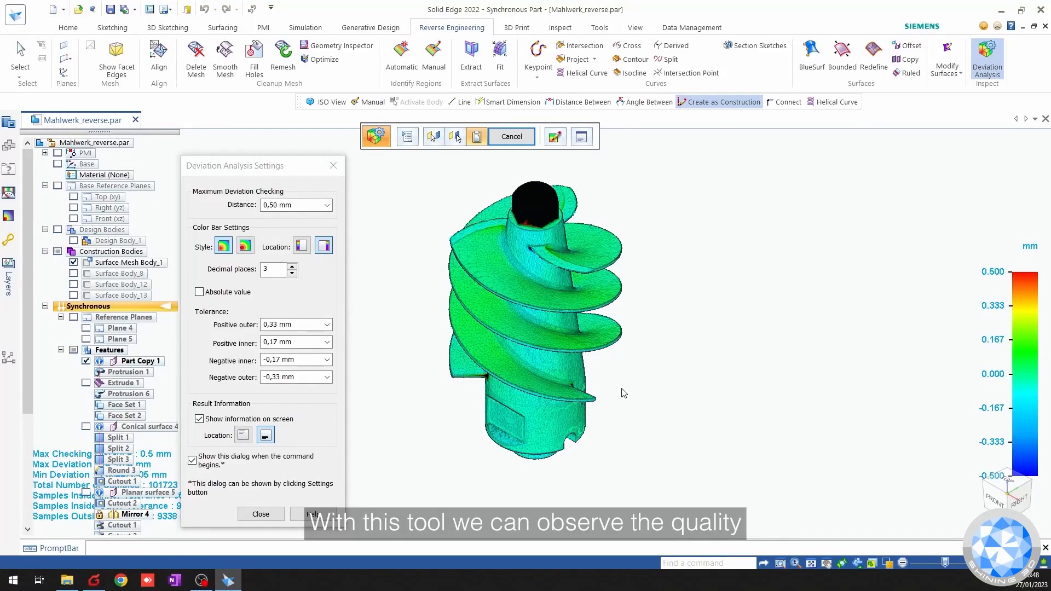
Move the deviation settings clear of the model and collapse the Synchronous feature list to uncover the analysis statistics.
middle_click_drag(622, 394, 633, 270)
left_click_drag(278, 169, 767, 141)
left_click(45, 306)
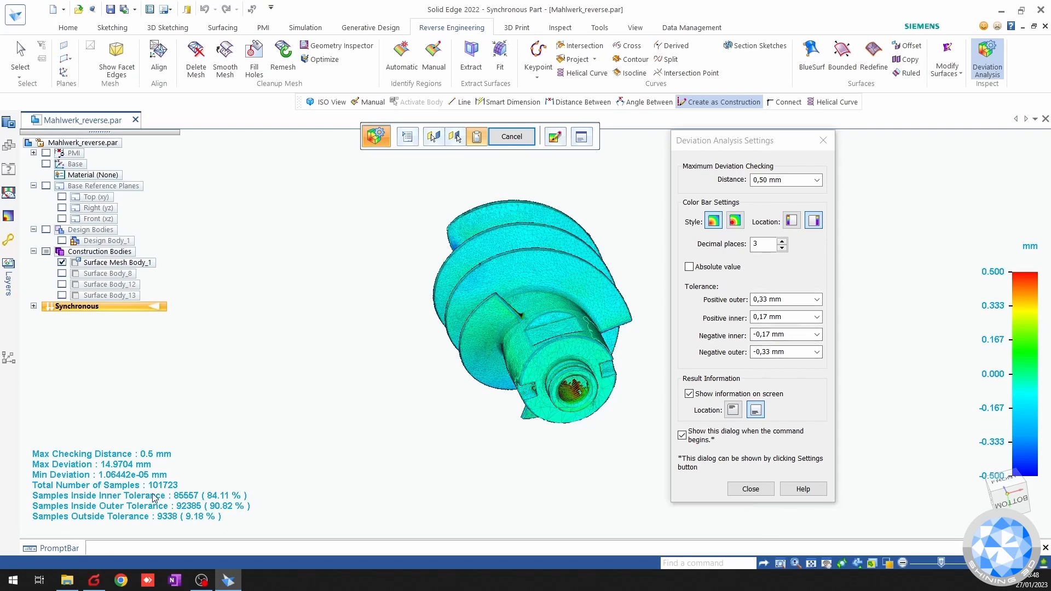
Set the deviation analysis inner tolerances to 0.05 mm positive and -0.05 mm negative.
left_click(762, 318)
left_click(759, 318)
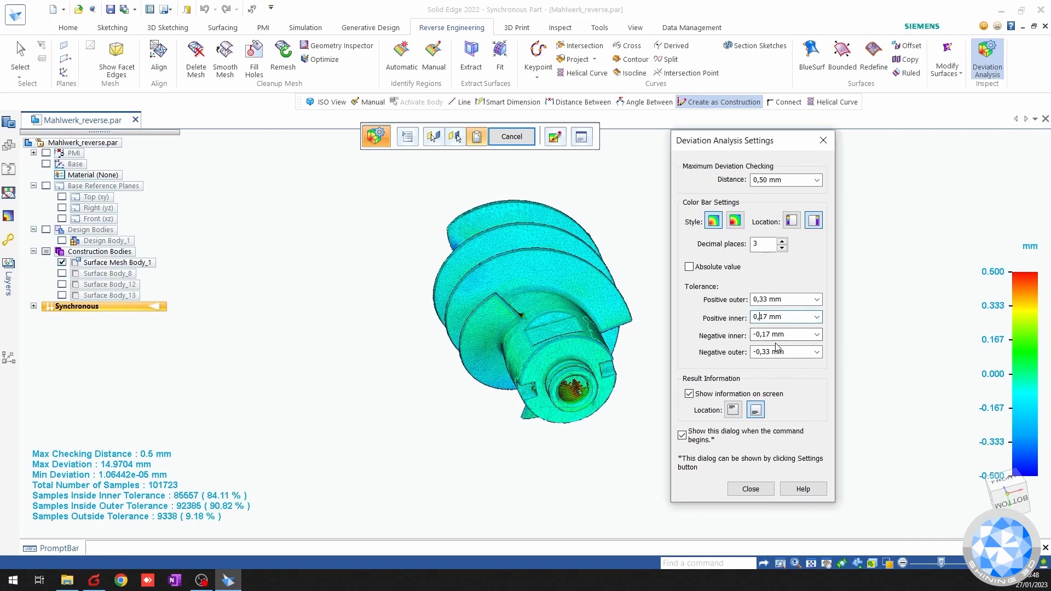
key("Delete")
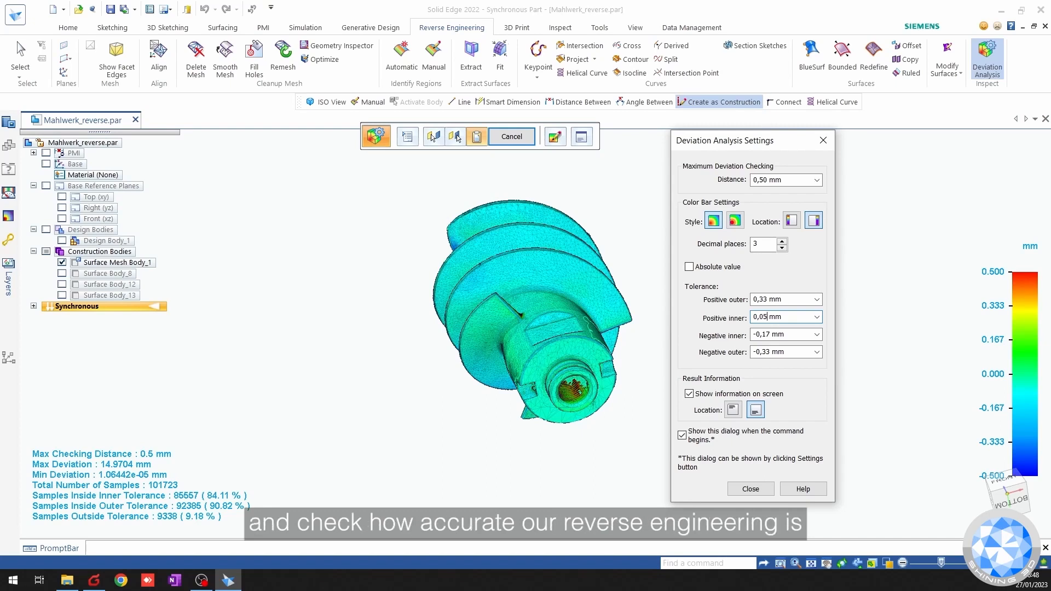
left_click(769, 335)
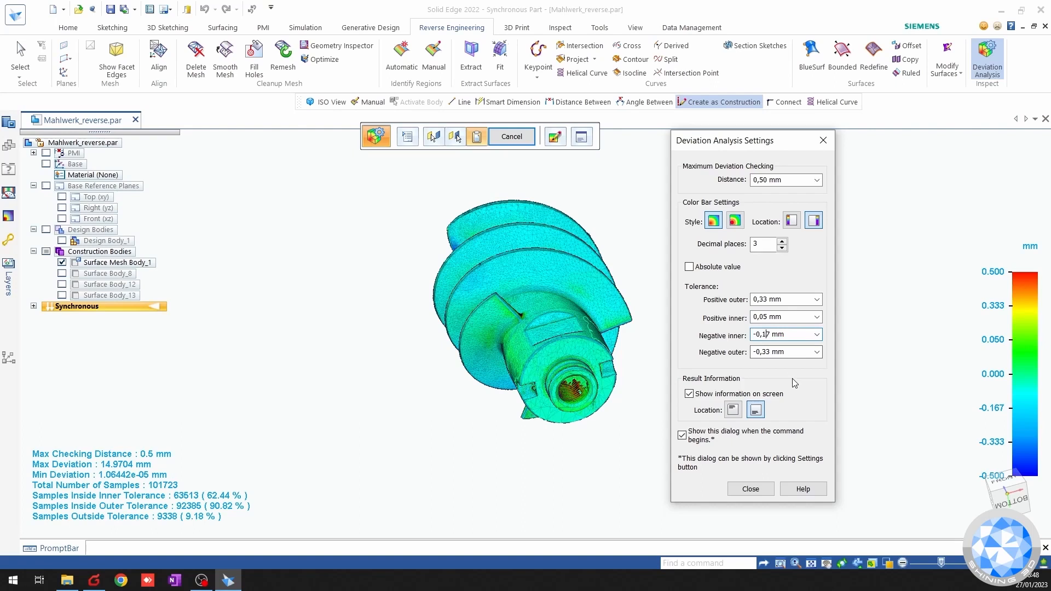
key("BackSpace")
key("Delete")
type("05")
key("Tab")
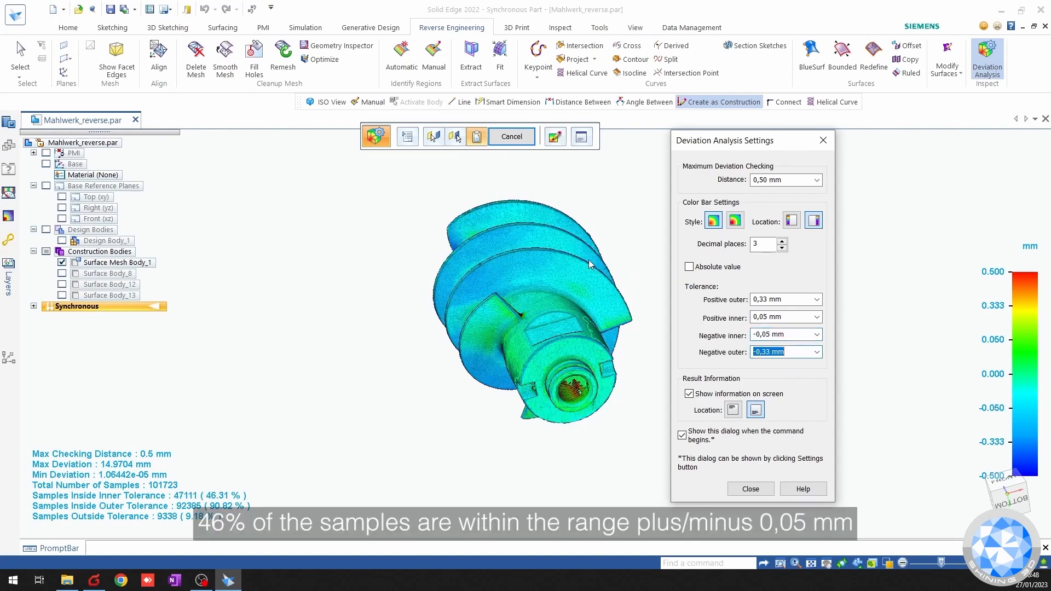
Examine the deviation colour map over the whole part from the isometric, front, side, bottom and top views.
middle_click_drag(583, 211, 571, 327)
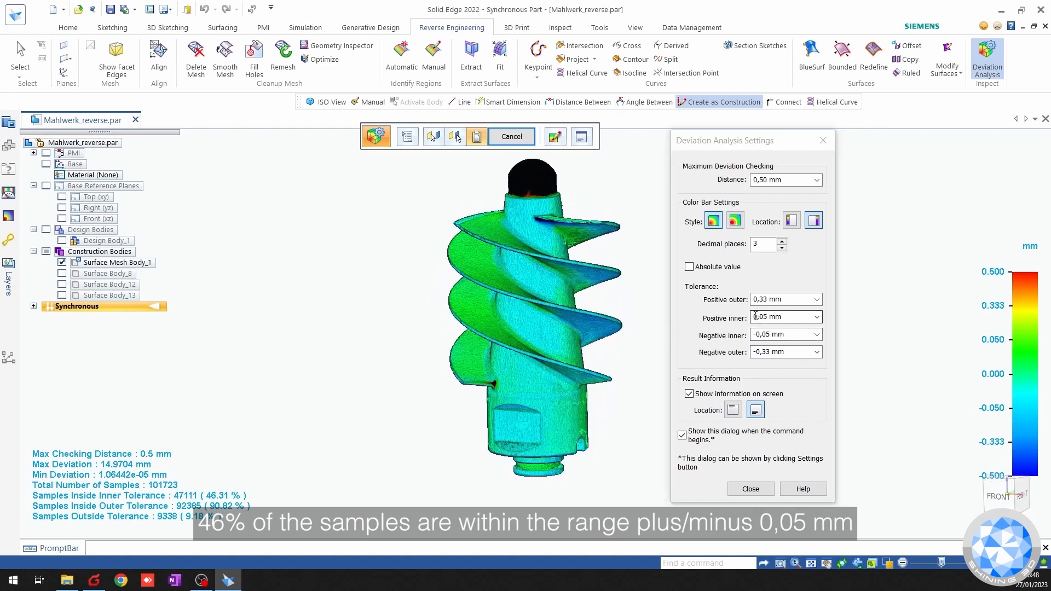
middle_click_drag(623, 290, 609, 363)
key("ctrl+i")
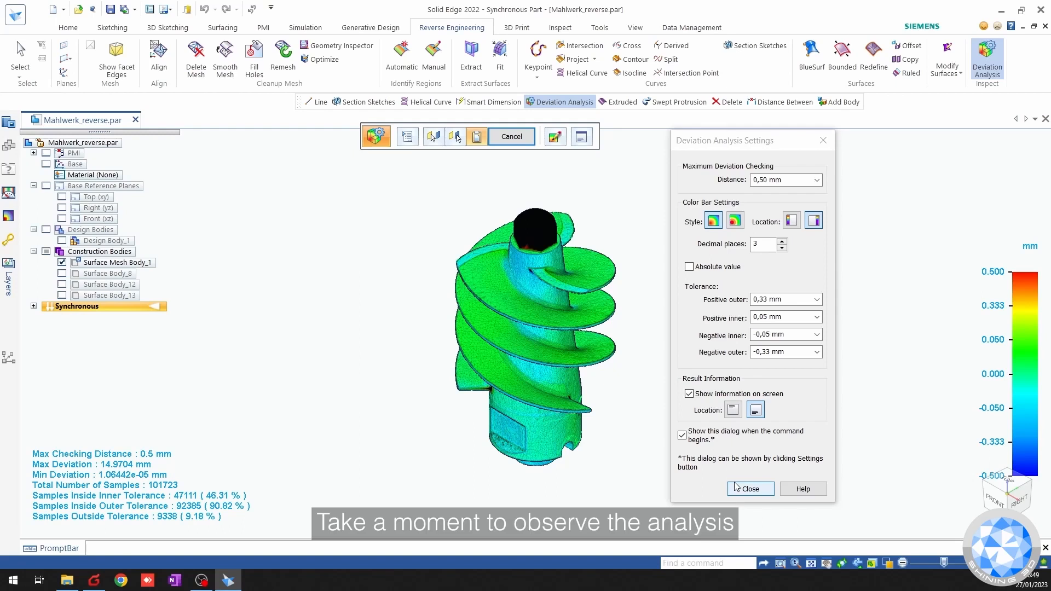
key("ctrl+f")
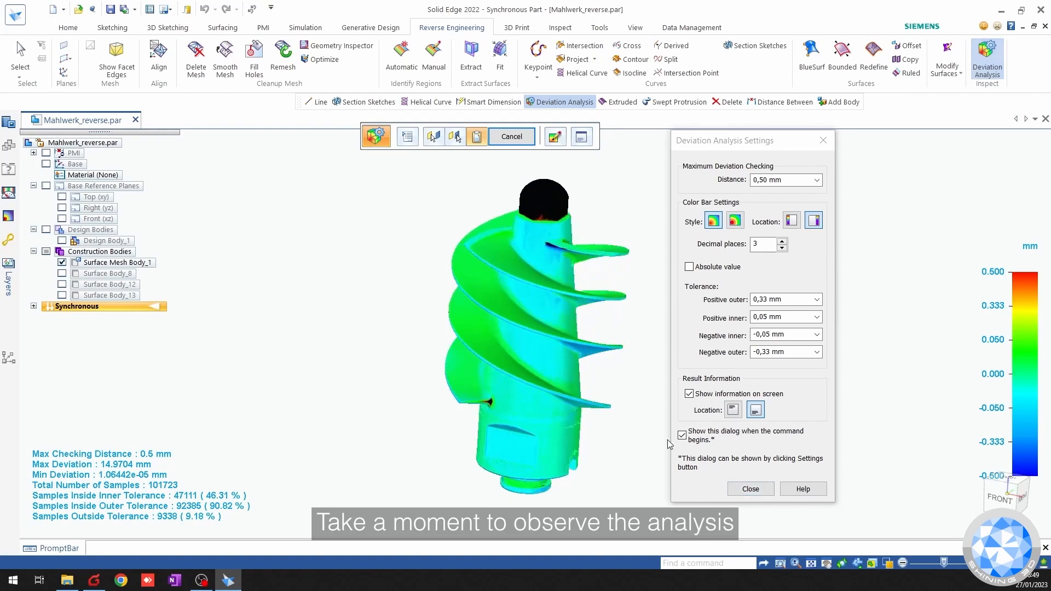
key("ctrl+l")
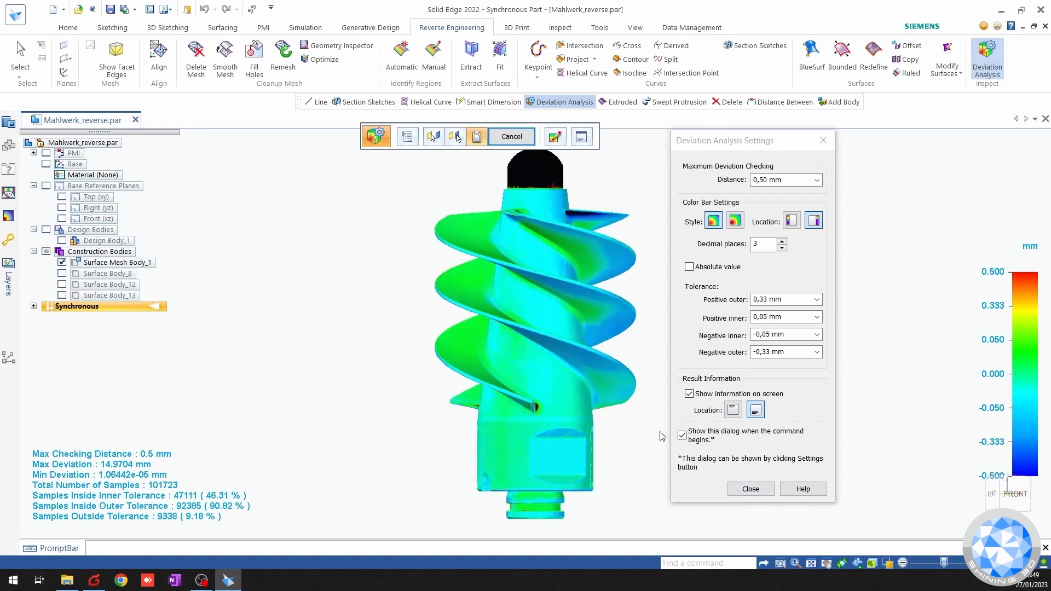
key("ctrl+r")
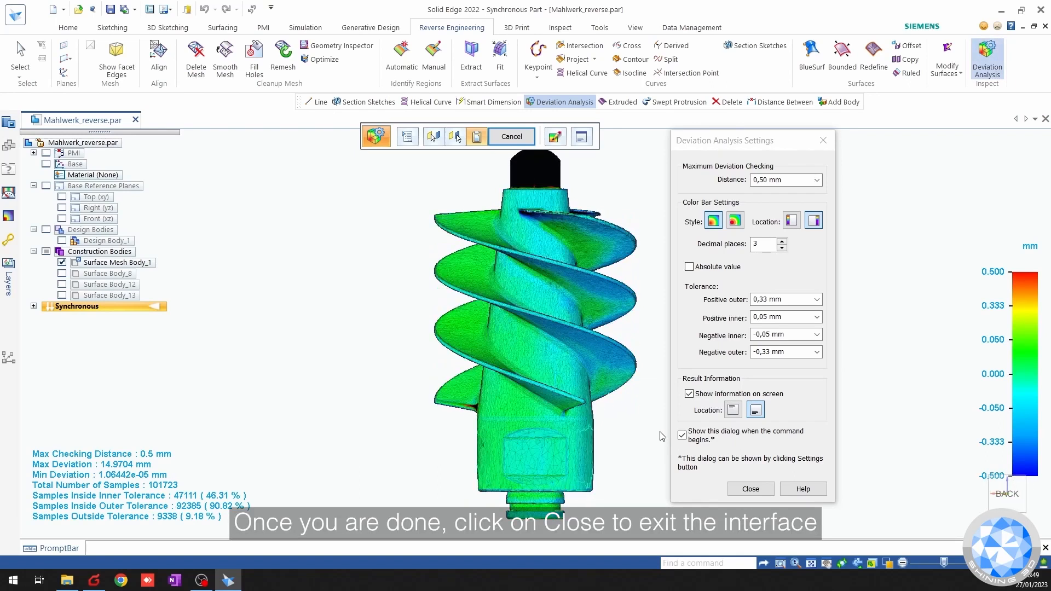
key("ctrl+b")
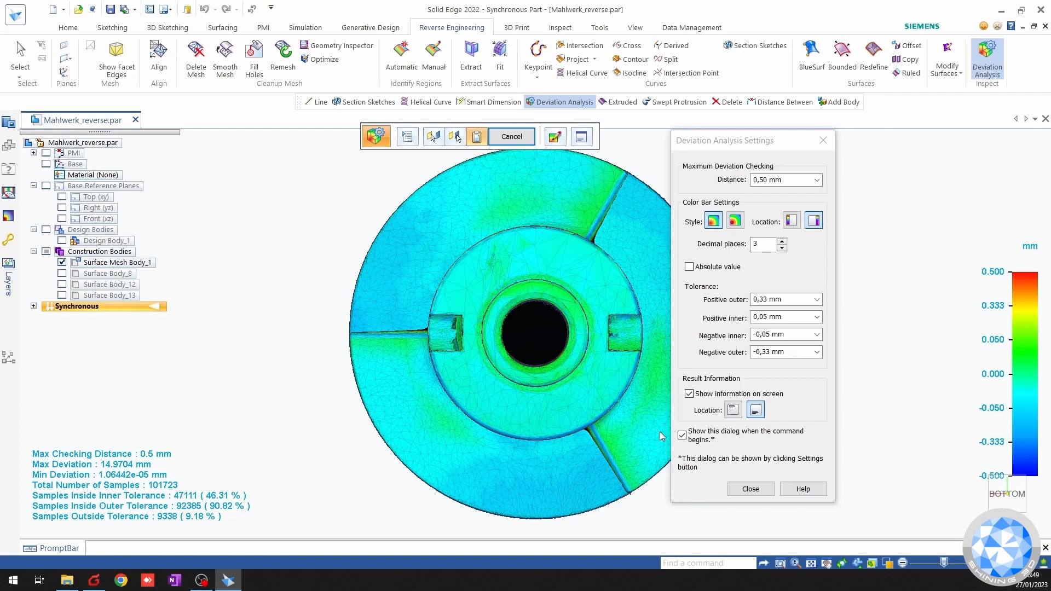
key("ctrl+t")
key("ctrl+i")
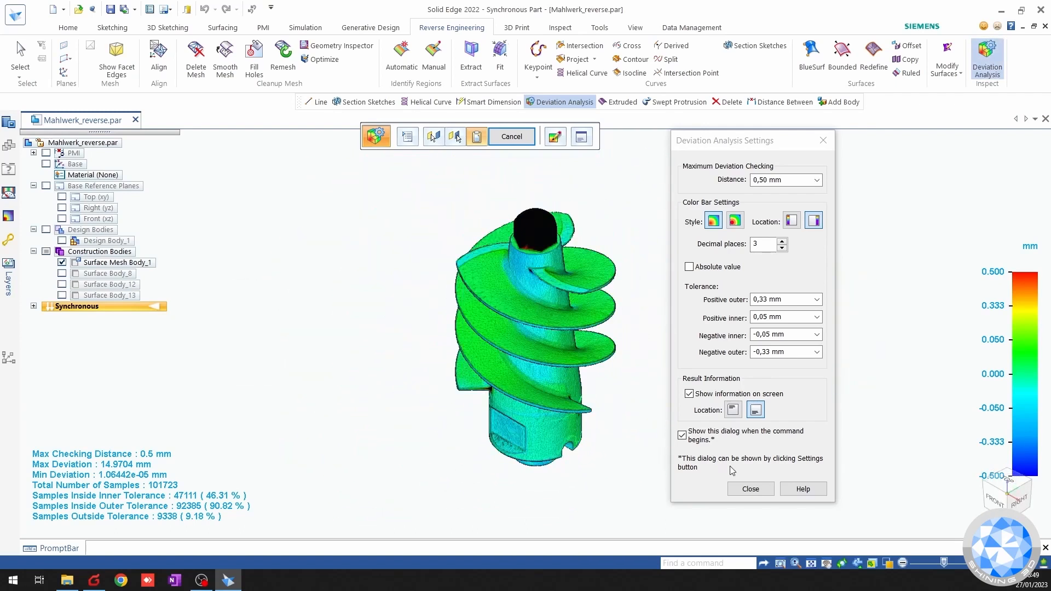
Close the deviation analysis and display only the solid design body, without the scanned mesh.
left_click(748, 488)
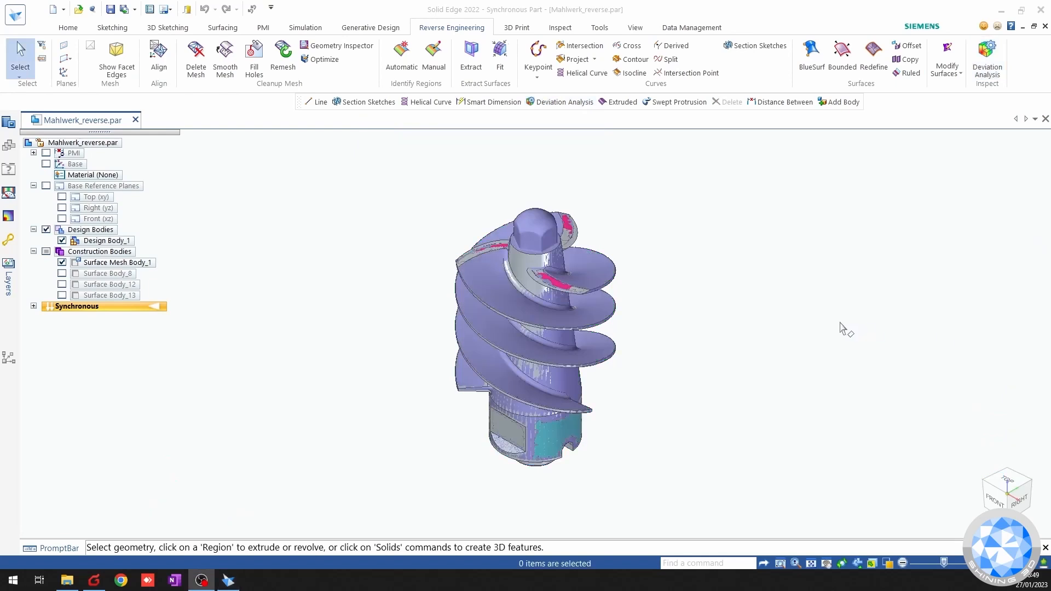
left_click(62, 264)
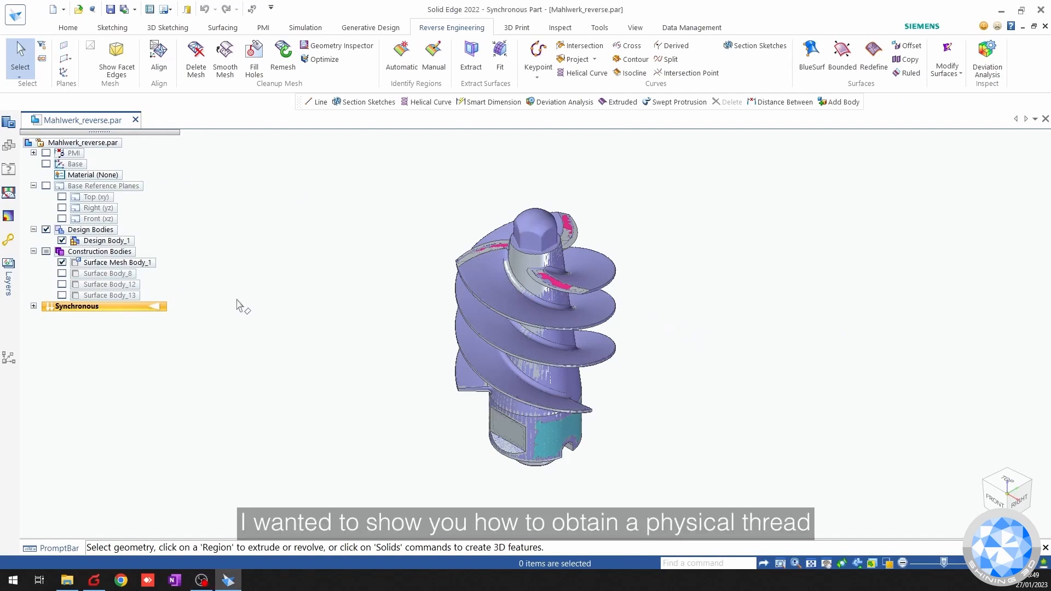
middle_click_drag(175, 263, 249, 227)
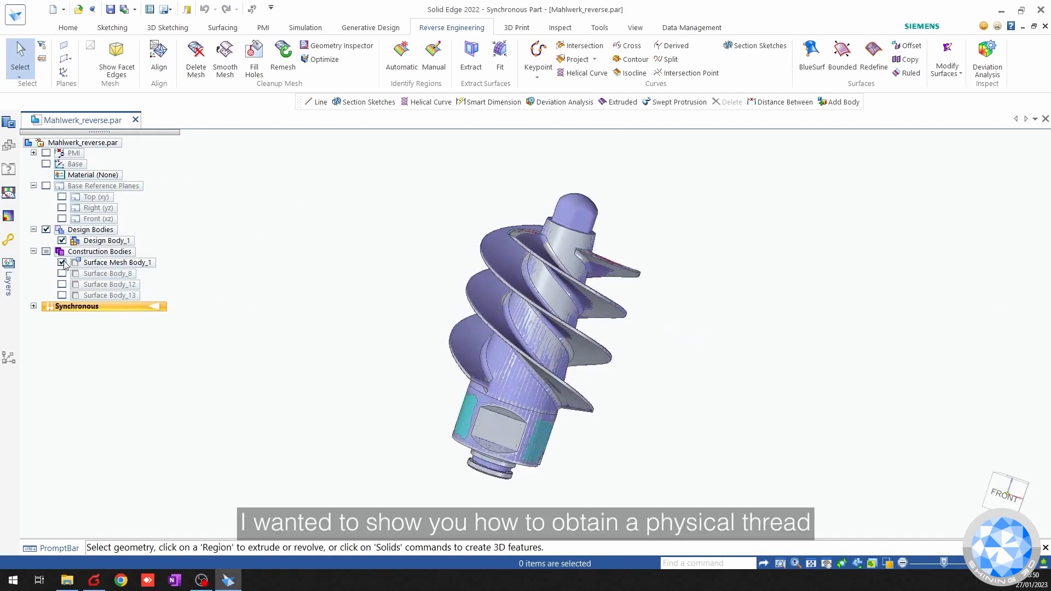
right_click(109, 241)
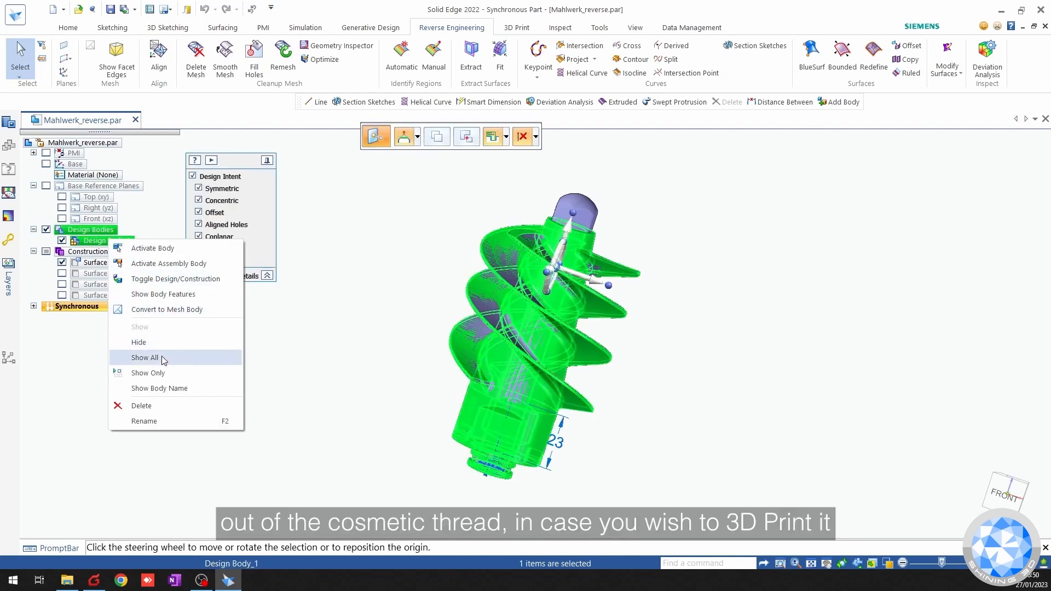
Convert the cosmetic thread of the chamfered hole into a physical thread for 3D printing and check the creation log.
middle_click_drag(323, 383, 442, 389)
scroll(413, 370, "up", 4)
scroll(444, 389, "up", 5)
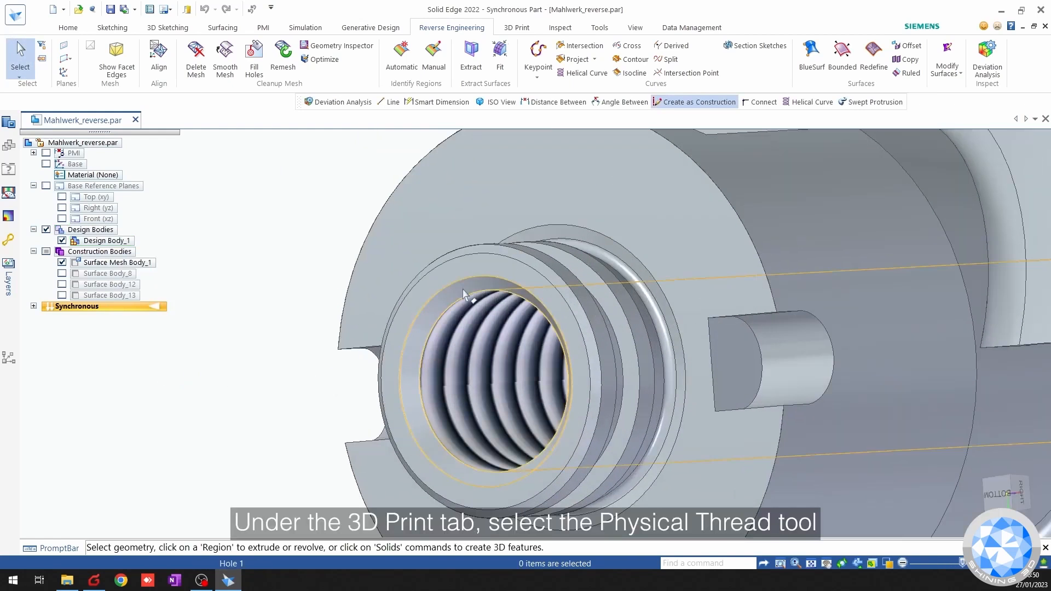
left_click(517, 27)
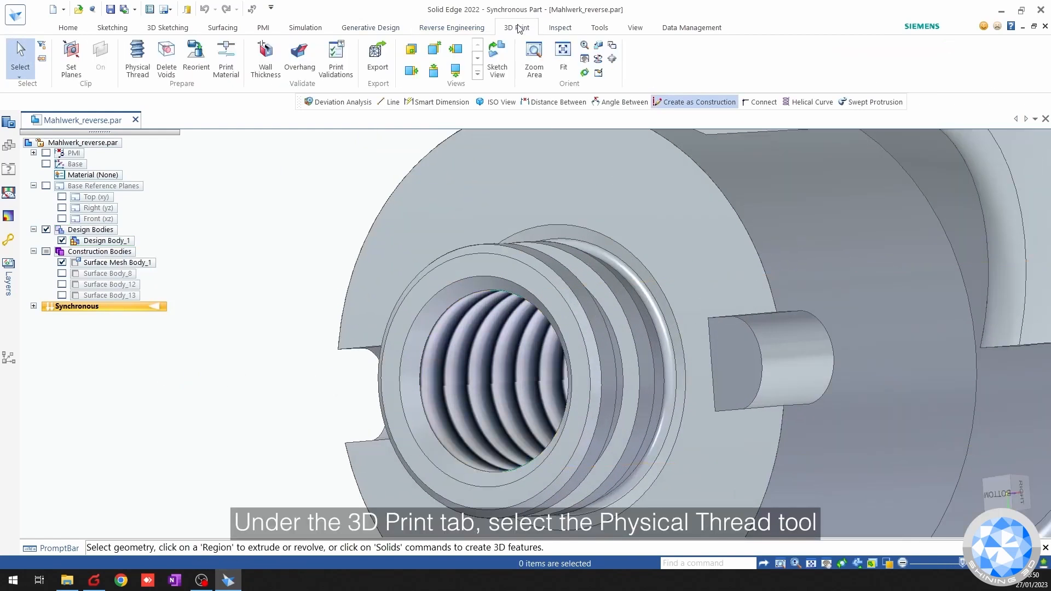
left_click(137, 59)
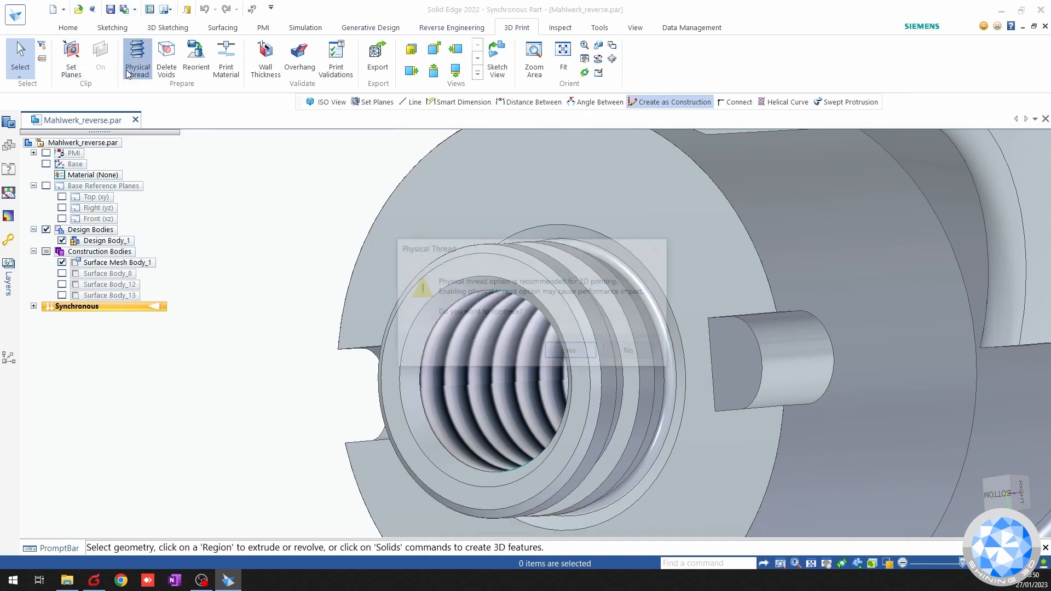
left_click(569, 353)
left_click(465, 373)
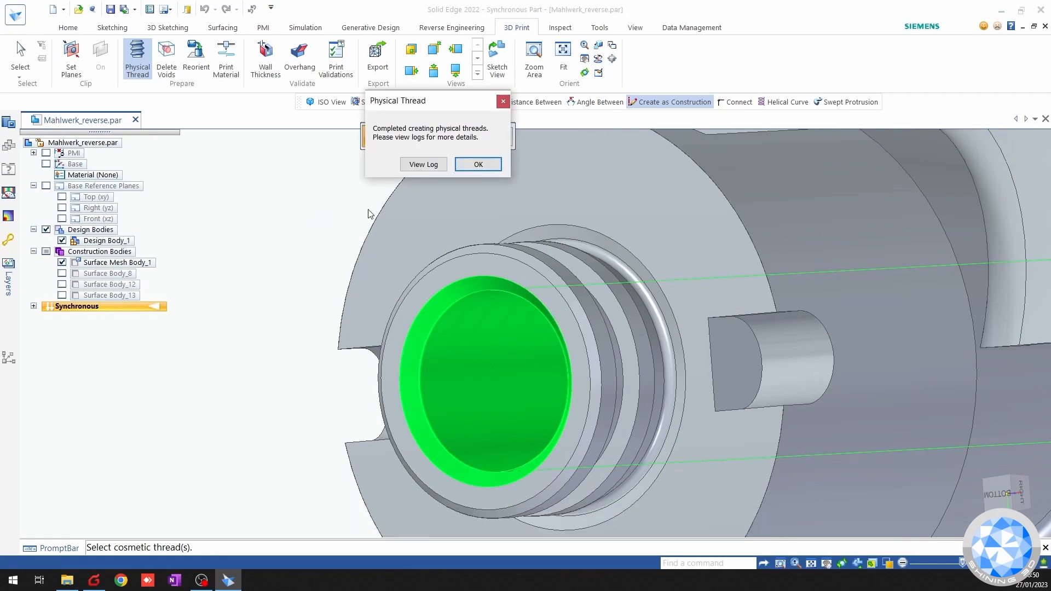
left_click(424, 163)
key("alt+F4")
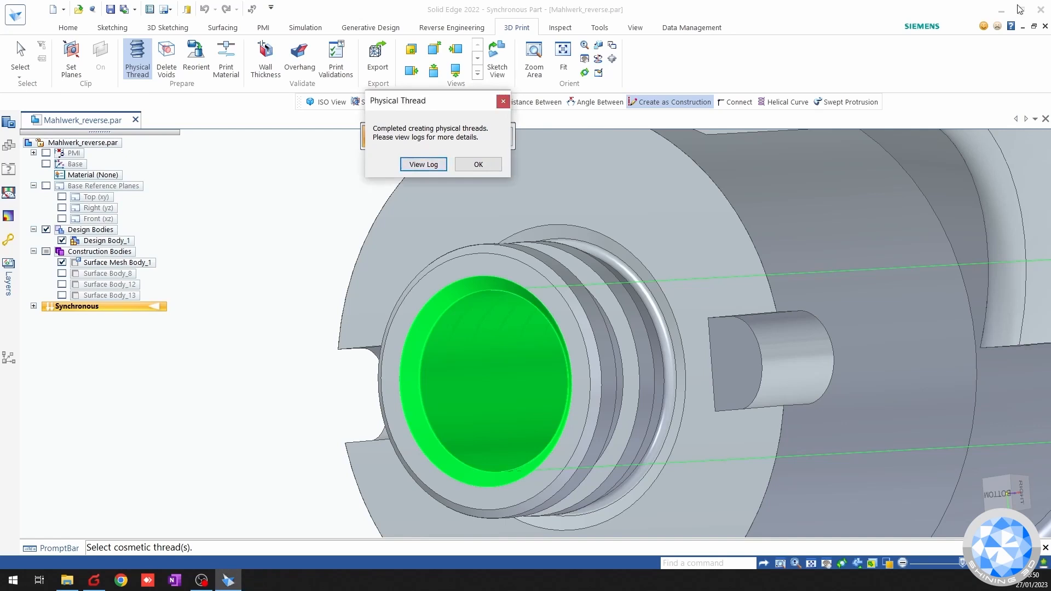
left_click(478, 164)
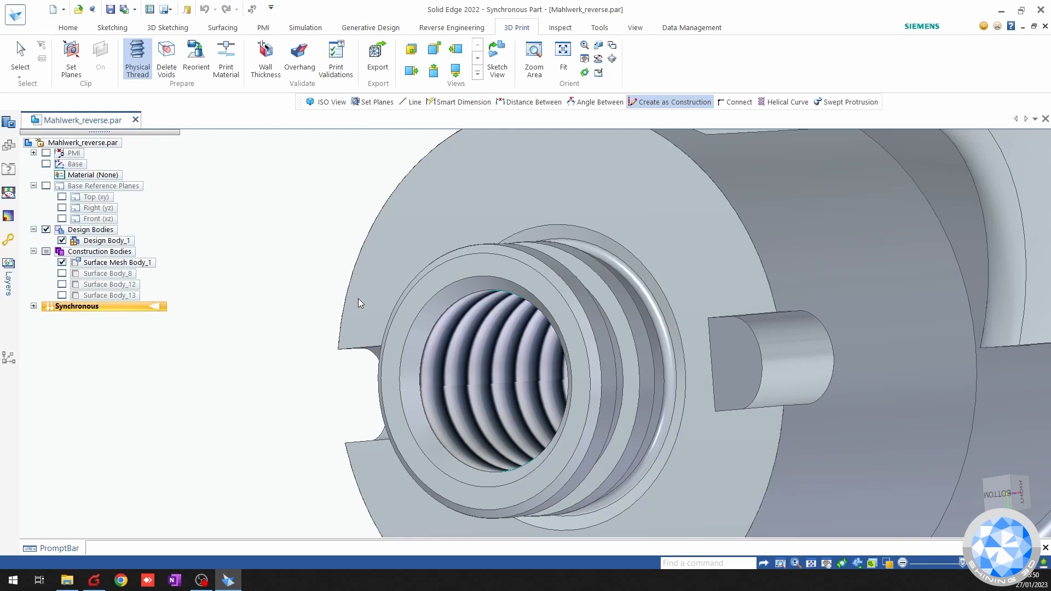
Show the part in the isometric view and apply the High Quality view style.
scroll(358, 298, "down", 1)
middle_click_drag(363, 300, 327, 330)
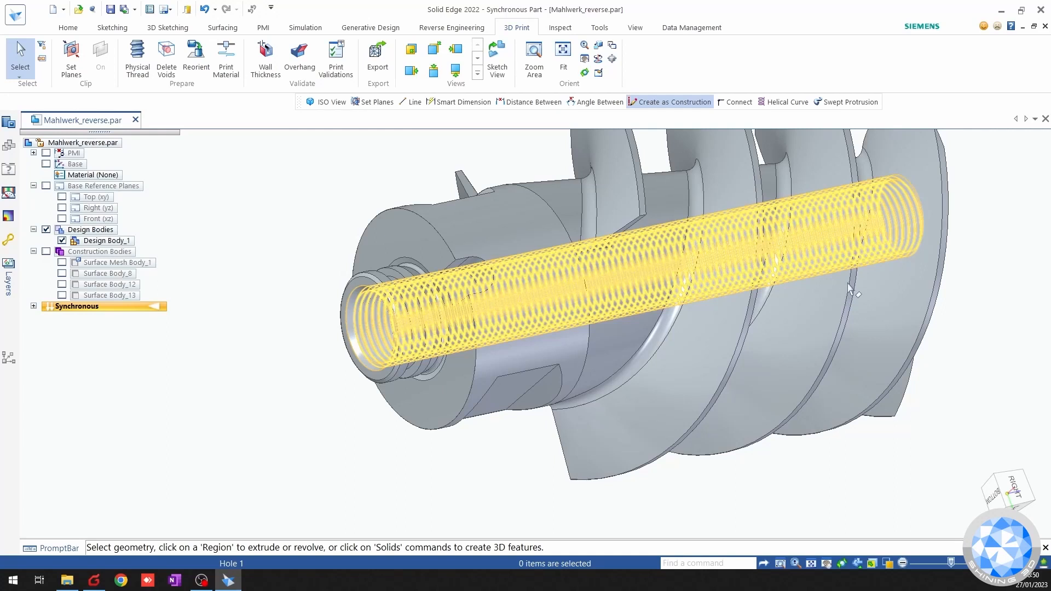
key("ctrl+i")
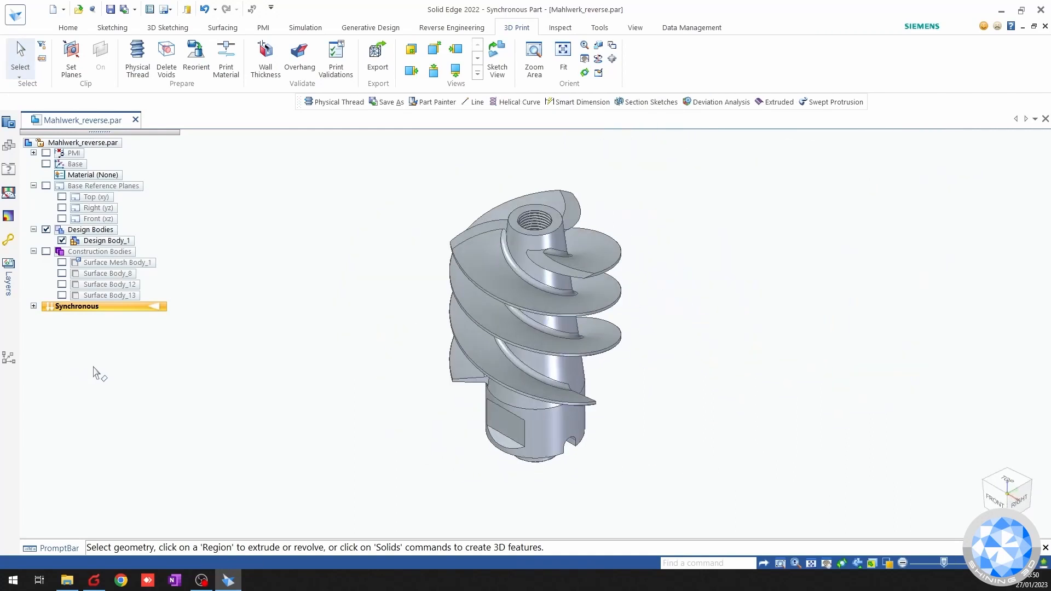
left_click(565, 28)
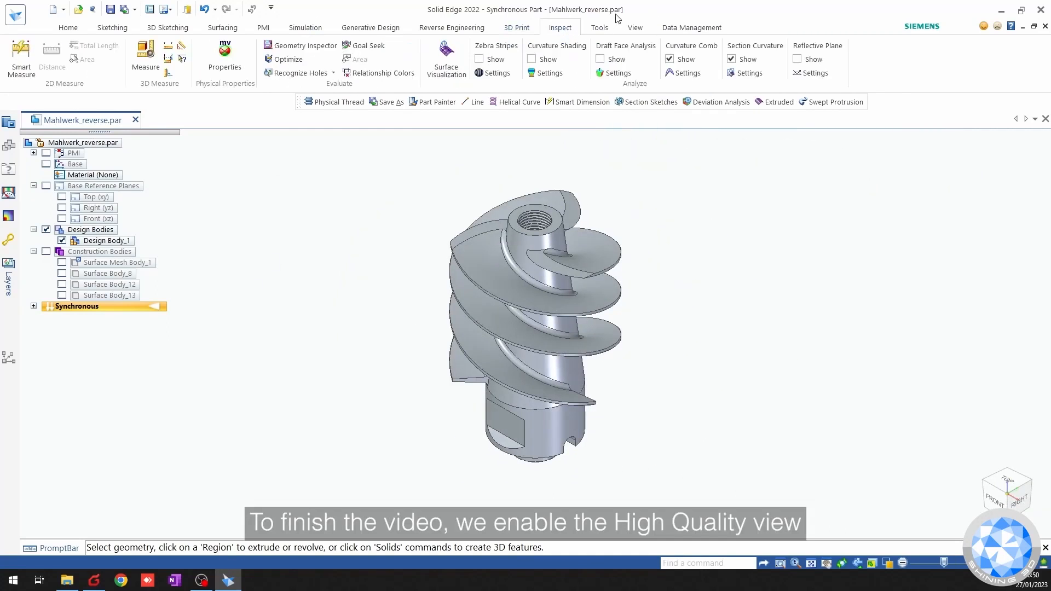
left_click(635, 27)
left_click(608, 59)
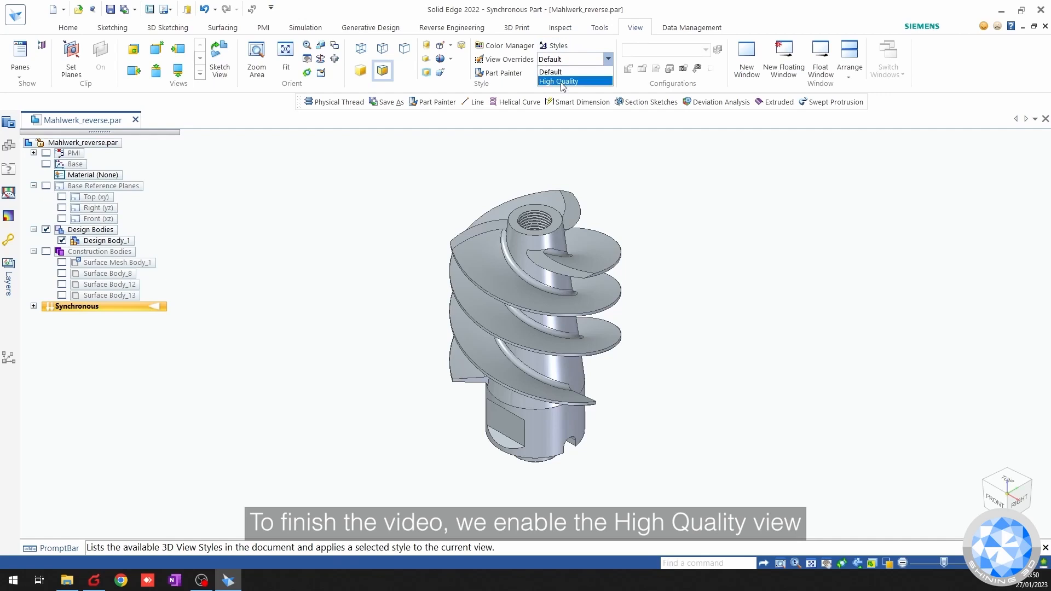
left_click(559, 81)
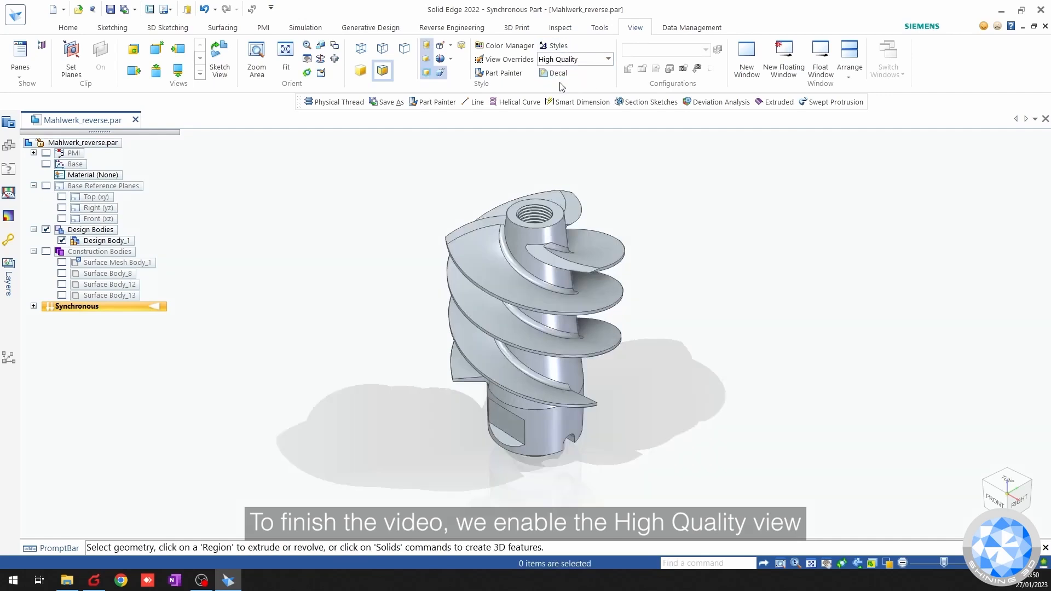
Paint the whole design body with the Chrome style using Part Painter.
left_click(497, 75)
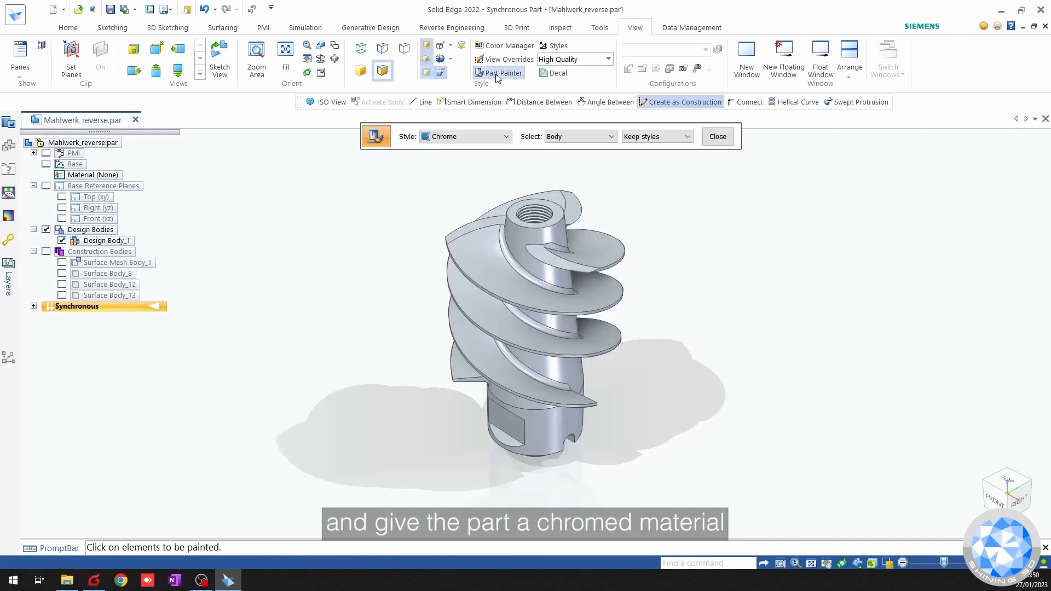
left_click(507, 227)
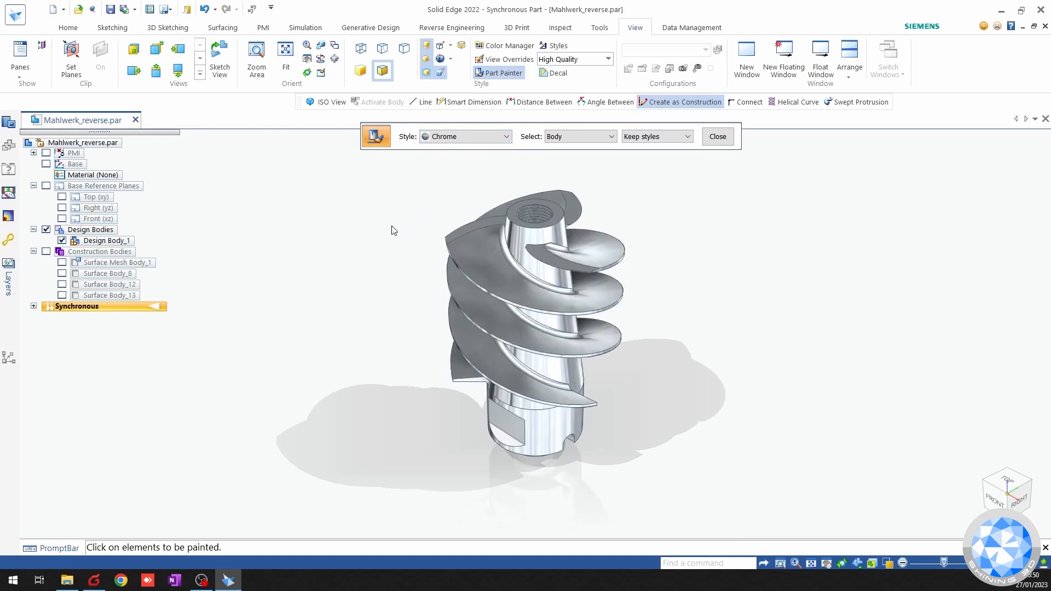
middle_click_drag(582, 243, 565, 246)
key("Escape")
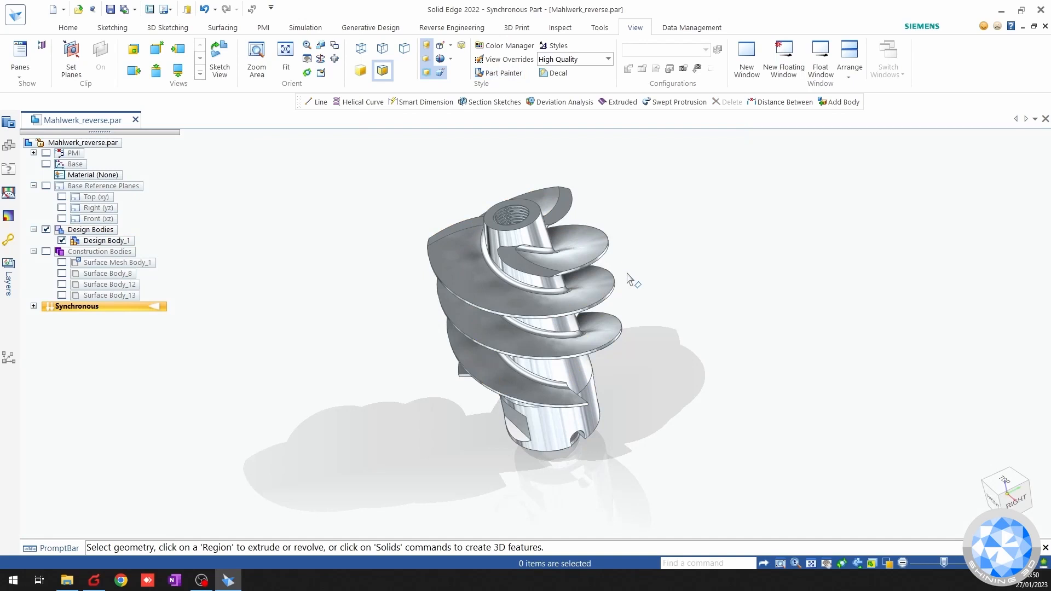